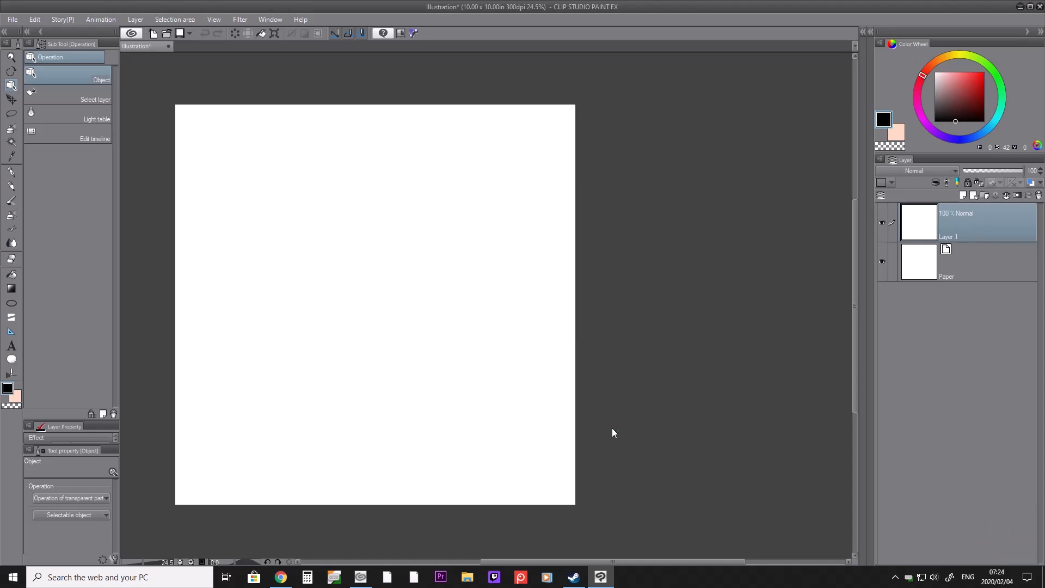
# Step: Narrow the dock holding the color wheel and layer list to widen the canvas area
pyautogui.press('d')
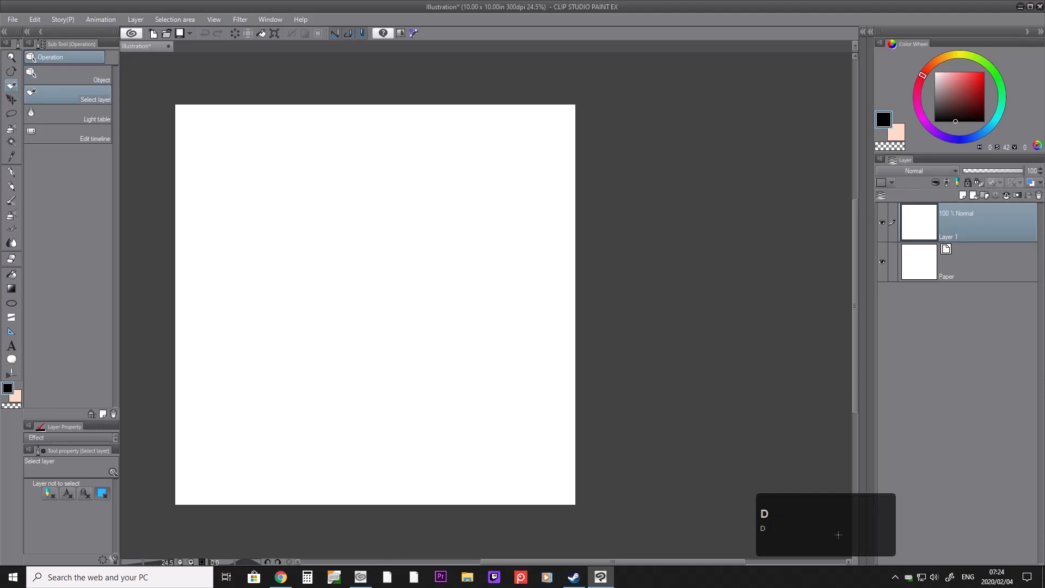
pyautogui.moveTo(874, 371); pyautogui.dragTo(919, 387)
pyautogui.press('f')
pyautogui.press('f')
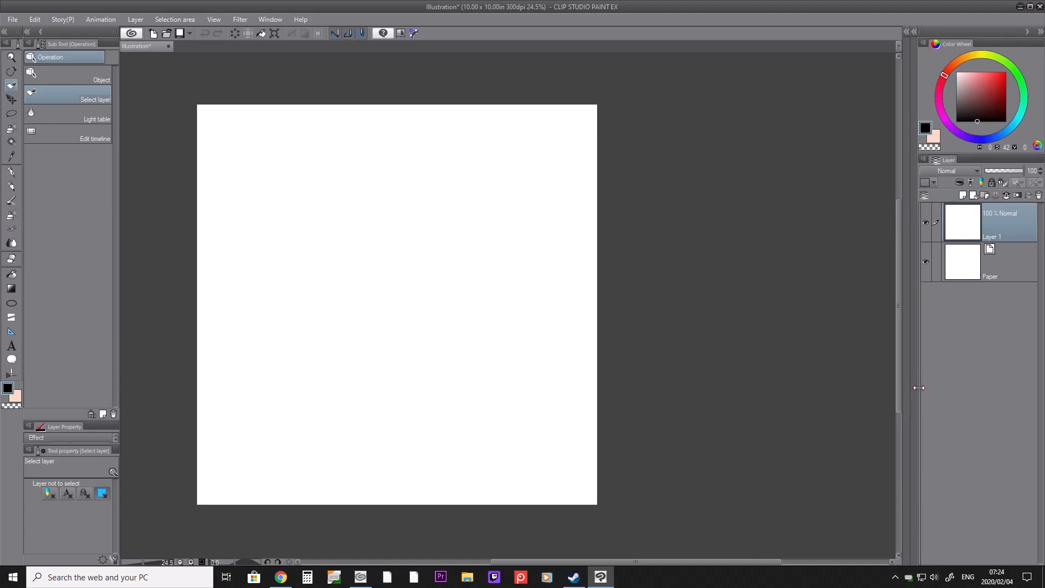
# Step: Create a second blank illustration of 10 x 10 in at 300 dpi for reference images
pyautogui.click(13, 23)
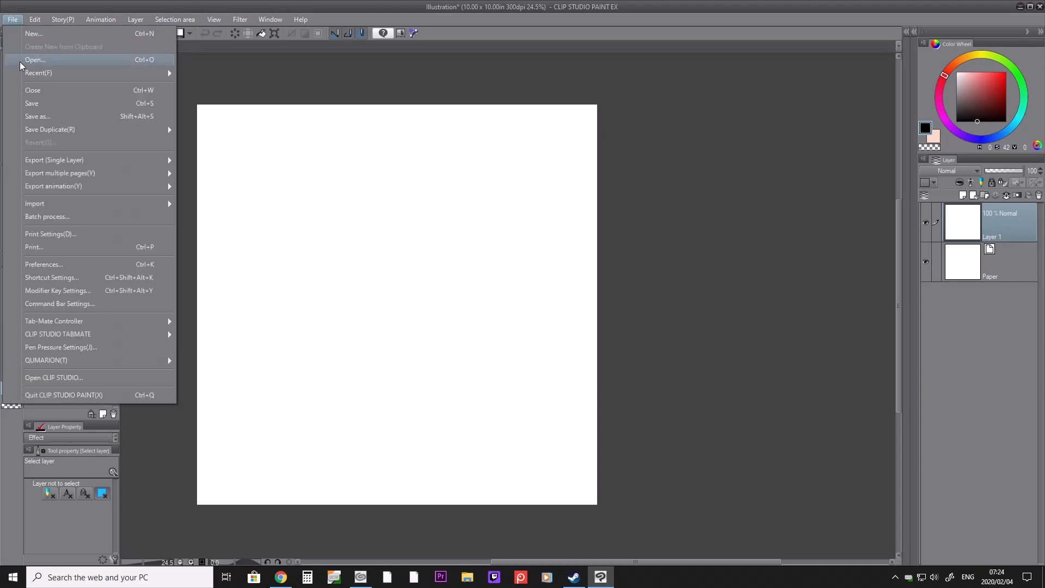
pyautogui.click(322, 73)
pyautogui.click(12, 20)
pyautogui.click(34, 33)
pyautogui.click(560, 122)
# Step: Import the three eye reference photos, two human eyes and one cat face, as image layers into the new illustration
pyautogui.click(13, 20)
pyautogui.moveTo(35, 204)
pyautogui.click(220, 203)
pyautogui.click(136, 122)
pyautogui.keyDown('shift'); pyautogui.click(263, 122); pyautogui.keyUp('shift')
pyautogui.click(739, 548)
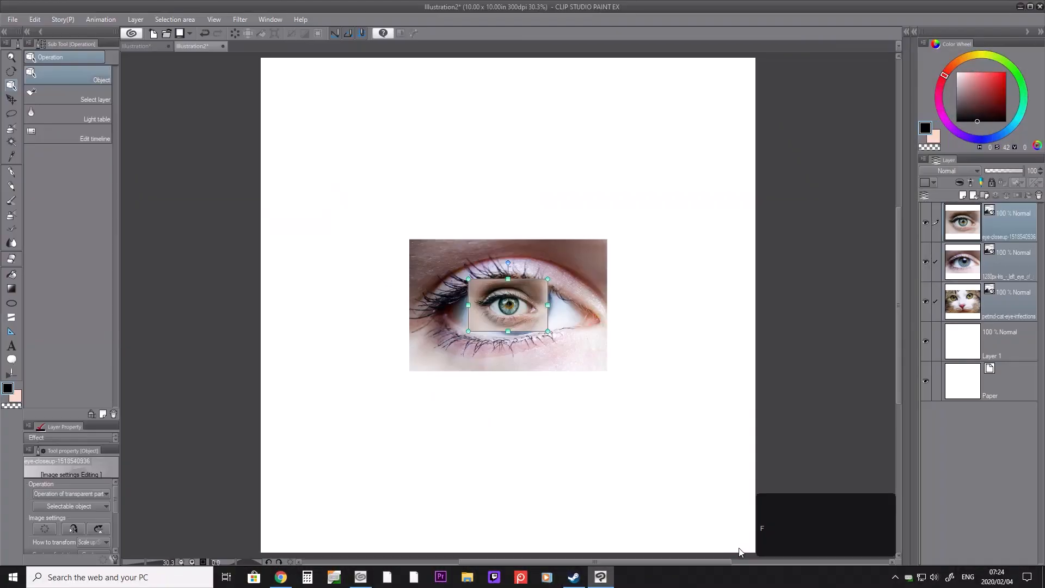
# Step: Enlarge the green human eye photo at the canvas's upper edge and place the blue eye photo directly beneath it
pyautogui.moveTo(522, 283); pyautogui.dragTo(512, 69)
pyautogui.moveTo(496, 122); pyautogui.dragTo(497, 206)
pyautogui.moveTo(533, 289); pyautogui.dragTo(521, 256)
pyautogui.moveTo(496, 337); pyautogui.dragTo(495, 356)
# Step: Enlarge the cat photo and position it so one cat eye lines up below the two human eye photos
pyautogui.click(1006, 303)
pyautogui.moveTo(538, 322); pyautogui.dragTo(543, 441)
pyautogui.moveTo(383, 400); pyautogui.dragTo(383, 403)
pyautogui.moveTo(512, 302); pyautogui.dragTo(682, 207)
pyautogui.click(560, 398)
pyautogui.moveTo(617, 322); pyautogui.dragTo(617, 327)
pyautogui.moveTo(560, 377); pyautogui.dragTo(561, 260)
pyautogui.moveTo(676, 208); pyautogui.dragTo(503, 399)
pyautogui.moveTo(505, 437); pyautogui.dragTo(525, 523)
pyautogui.moveTo(502, 355); pyautogui.dragTo(502, 250)
pyautogui.moveTo(565, 403); pyautogui.dragTo(464, 499)
pyautogui.moveTo(403, 345); pyautogui.dragTo(403, 290)
pyautogui.moveTo(554, 445); pyautogui.dragTo(544, 492)
pyautogui.click(12, 116)
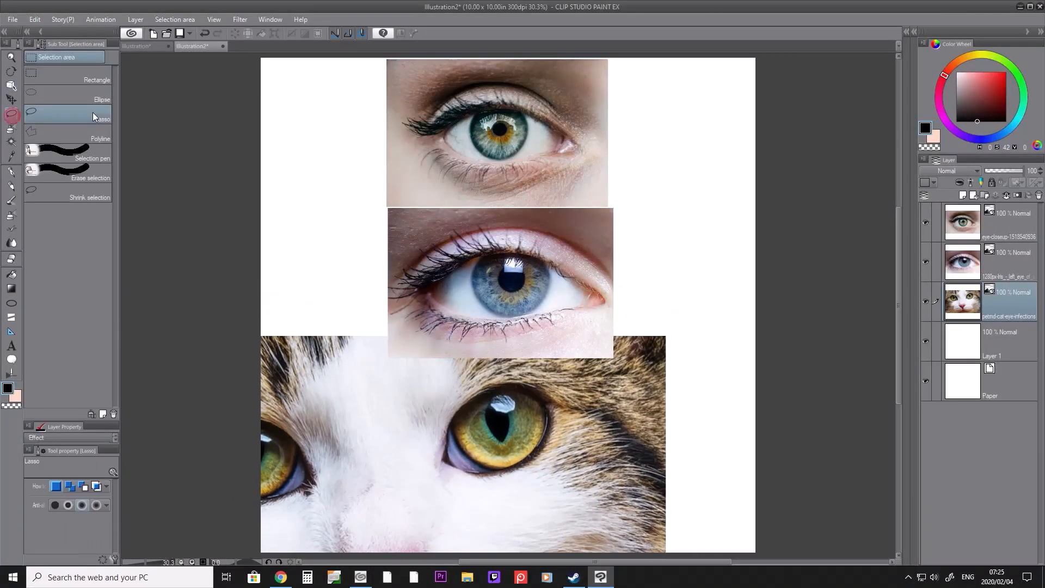
# Step: Float the reference illustration in its own narrow window, framed on the three eyes, beside the blank canvas
pyautogui.moveTo(188, 47)
pyautogui.mouseDown()
pyautogui.moveTo(167, 78)
pyautogui.moveTo(118, 67)
pyautogui.moveTo(324, 31)
pyautogui.moveTo(324, 21)
pyautogui.mouseUp()
pyautogui.moveTo(415, 320); pyautogui.dragTo(412, 524)
pyautogui.moveTo(497, 256); pyautogui.dragTo(544, 252)
pyautogui.moveTo(422, 29); pyautogui.dragTo(787, 59)
pyautogui.moveTo(895, 296); pyautogui.dragTo(868, 296)
pyautogui.moveTo(675, 196); pyautogui.dragTo(684, 196)
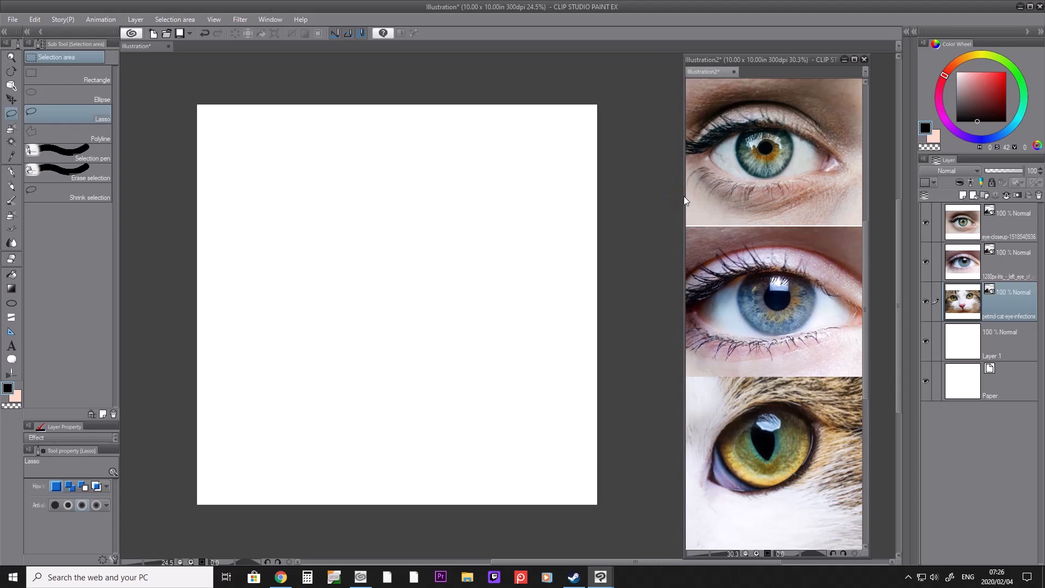
pyautogui.moveTo(760, 58); pyautogui.dragTo(793, 58)
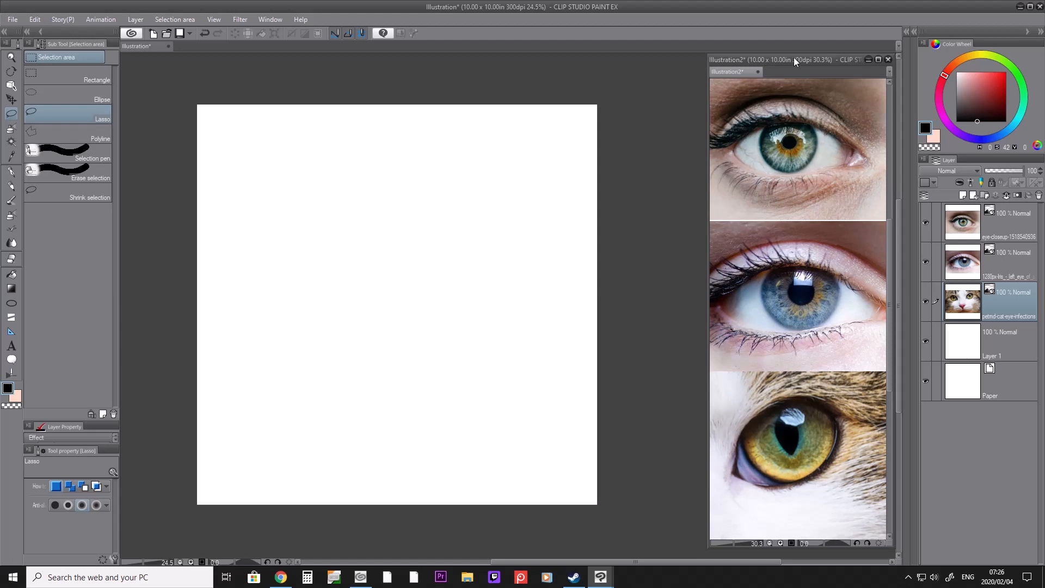
# Step: Lasso a mask-shaped area for both eyes and the nose bridge on Layer 1 and fill it with peach
pyautogui.hotkey('ctrl', 'z')
pyautogui.hotkey('ctrl', 'z')
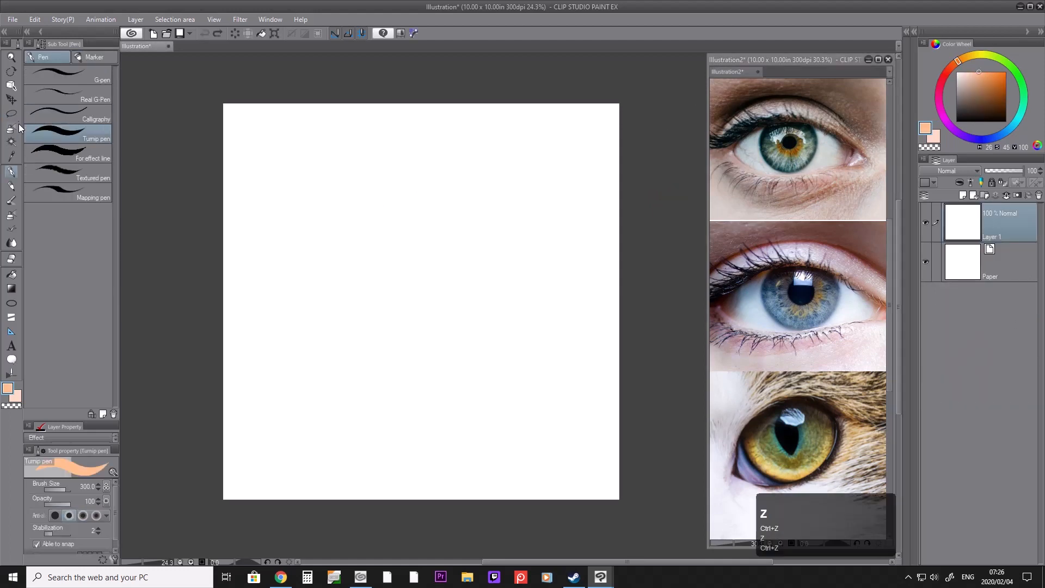
pyautogui.click(11, 114)
pyautogui.press('shift')
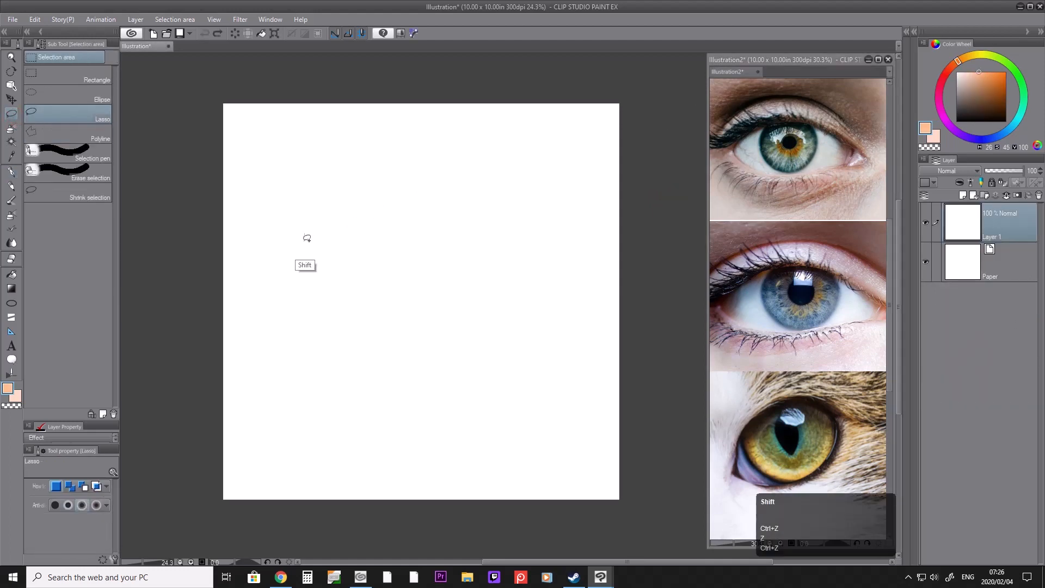
pyautogui.moveTo(302, 242)
pyautogui.mouseDown()
pyautogui.moveTo(348, 205)
pyautogui.moveTo(443, 231)
pyautogui.moveTo(482, 216)
pyautogui.moveTo(529, 221)
pyautogui.moveTo(559, 263)
pyautogui.moveTo(481, 323)
pyautogui.moveTo(462, 326)
pyautogui.moveTo(432, 307)
pyautogui.moveTo(403, 333)
pyautogui.moveTo(319, 291)
pyautogui.moveTo(302, 243)
pyautogui.mouseUp()
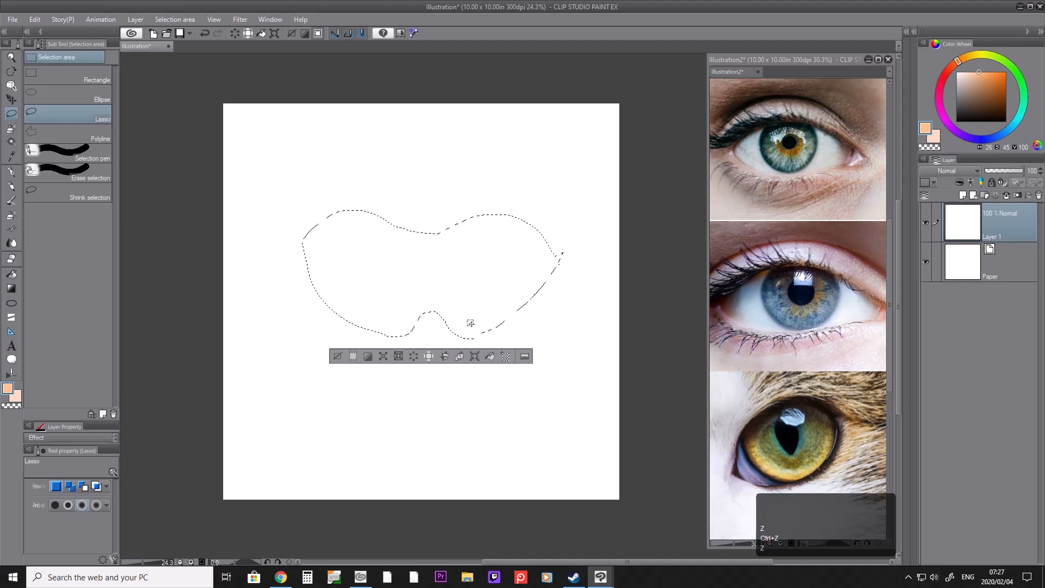
pyautogui.hotkey('ctrl', 'z')
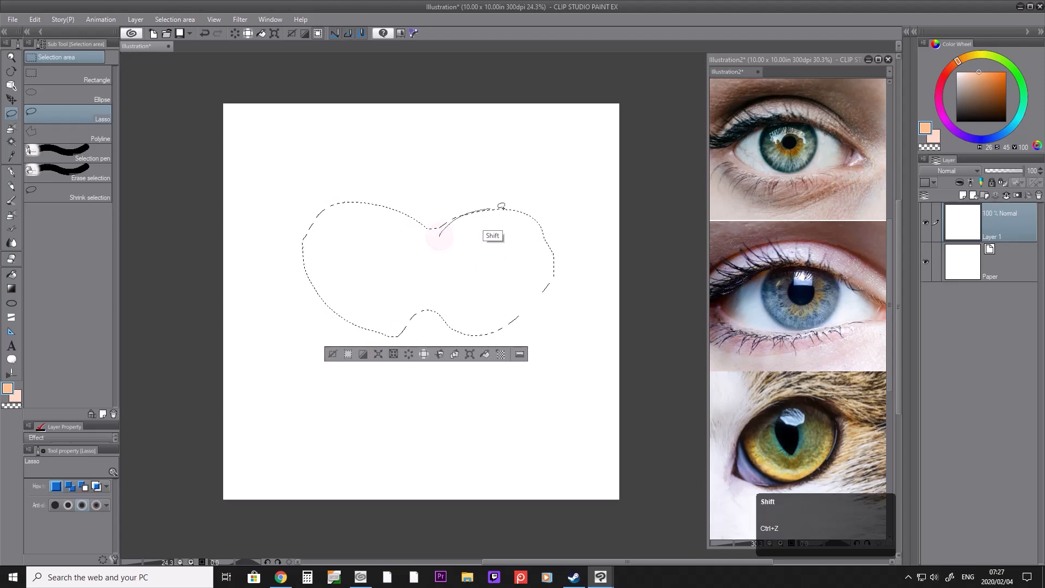
pyautogui.moveTo(375, 200); pyautogui.dragTo(288, 263)
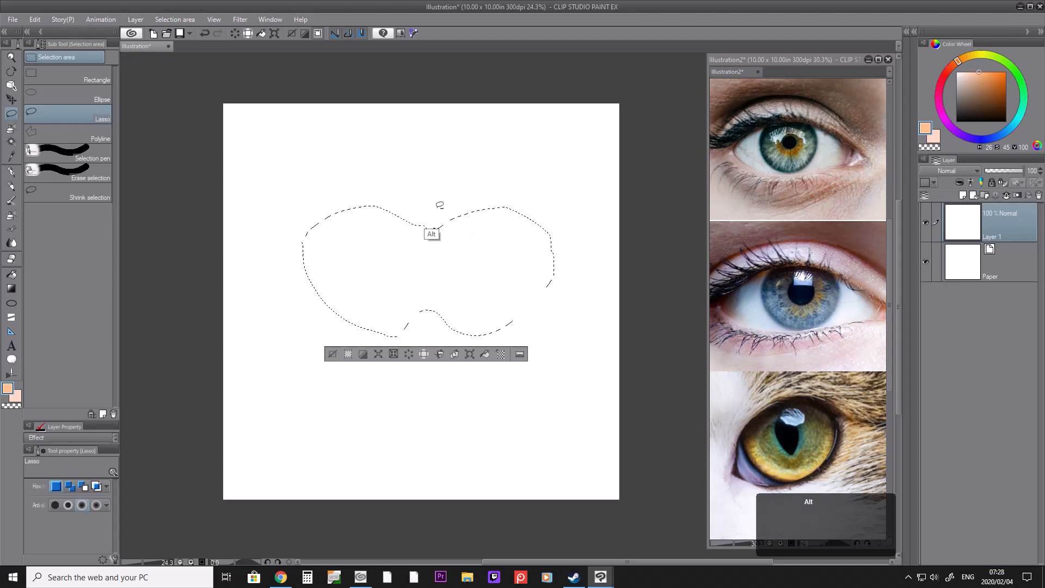
pyautogui.click(486, 356)
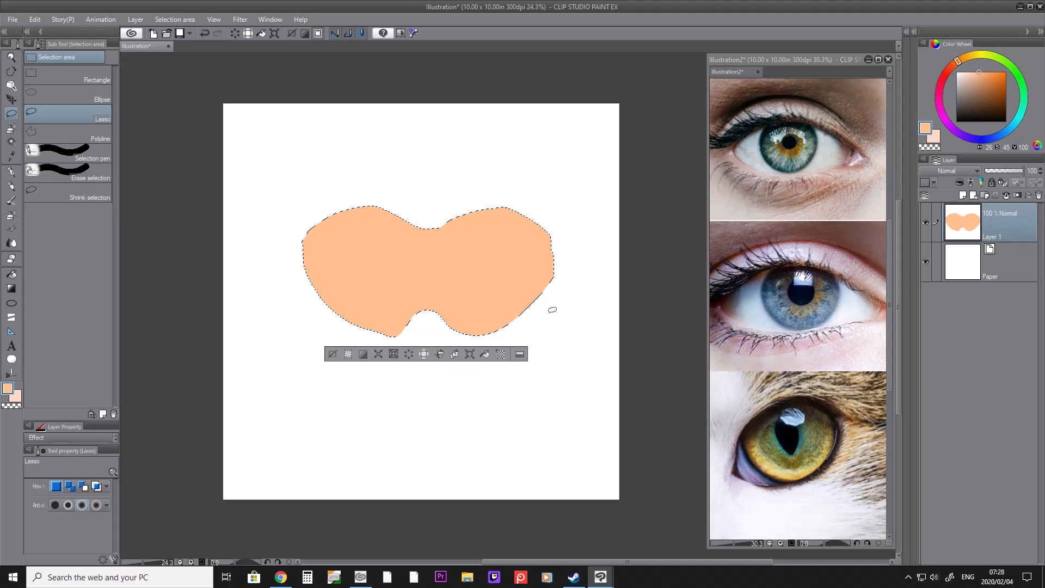
# Step: Shift the hue of the mask shape to -8 with Hue/Saturation/Luminosity and clear the selection
pyautogui.click(401, 35)
pyautogui.moveTo(739, 106); pyautogui.dragTo(743, 105)
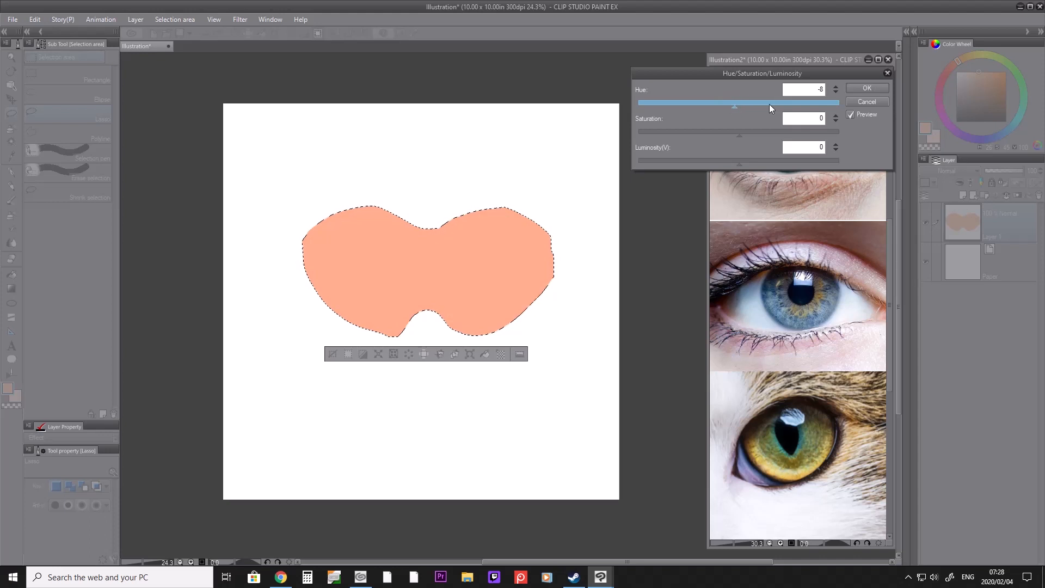
pyautogui.click(866, 88)
pyautogui.click(500, 189)
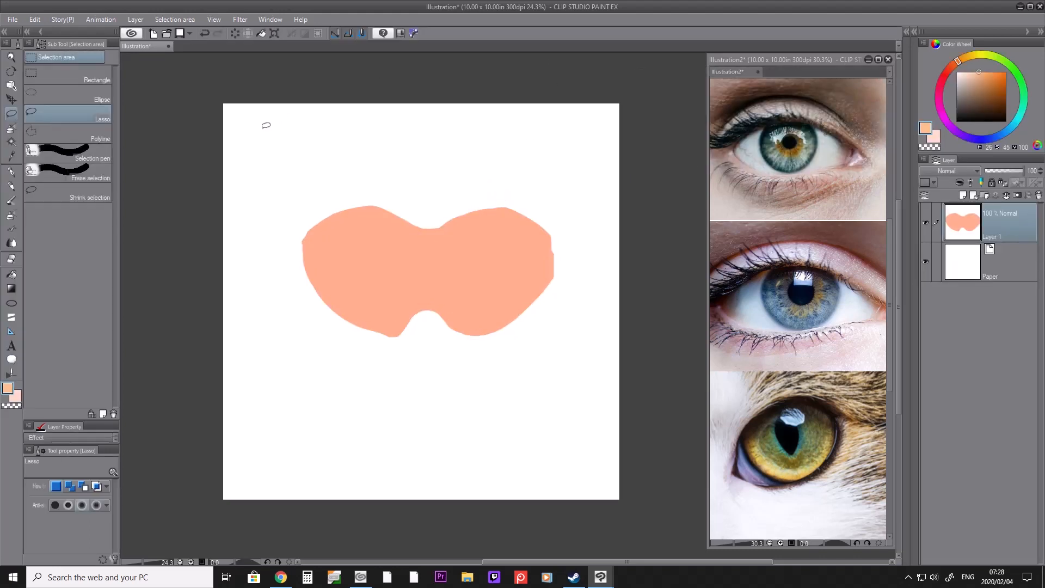
# Step: Move the peach mask shape to the upper part of the canvas and scale it up to 114%
pyautogui.click(11, 100)
pyautogui.moveTo(465, 278); pyautogui.dragTo(468, 192)
pyautogui.hotkey('ctrl', 't')
pyautogui.moveTo(416, 112); pyautogui.dragTo(417, 95)
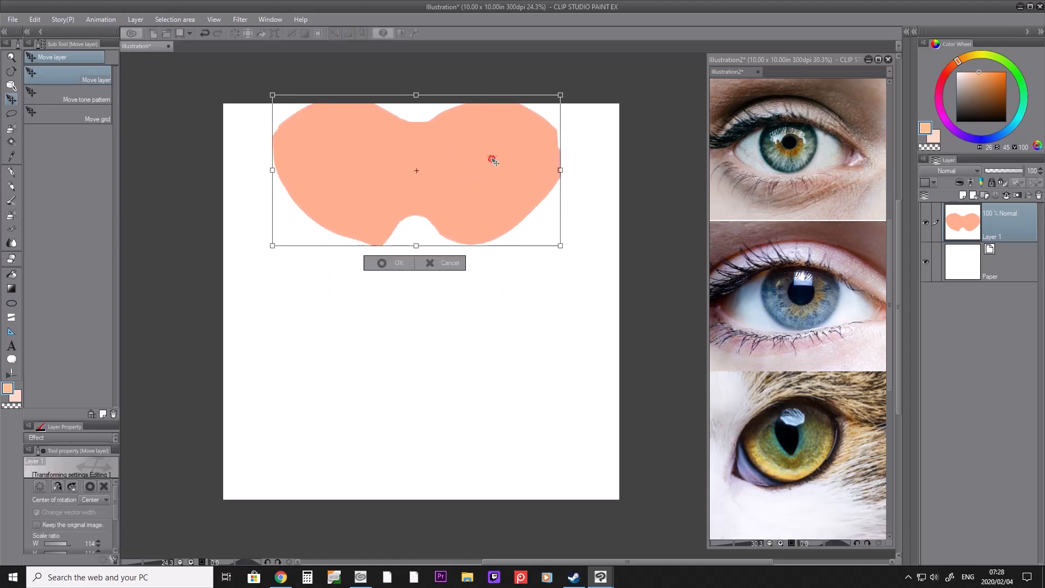
pyautogui.moveTo(492, 163); pyautogui.dragTo(492, 173)
pyautogui.click(381, 265)
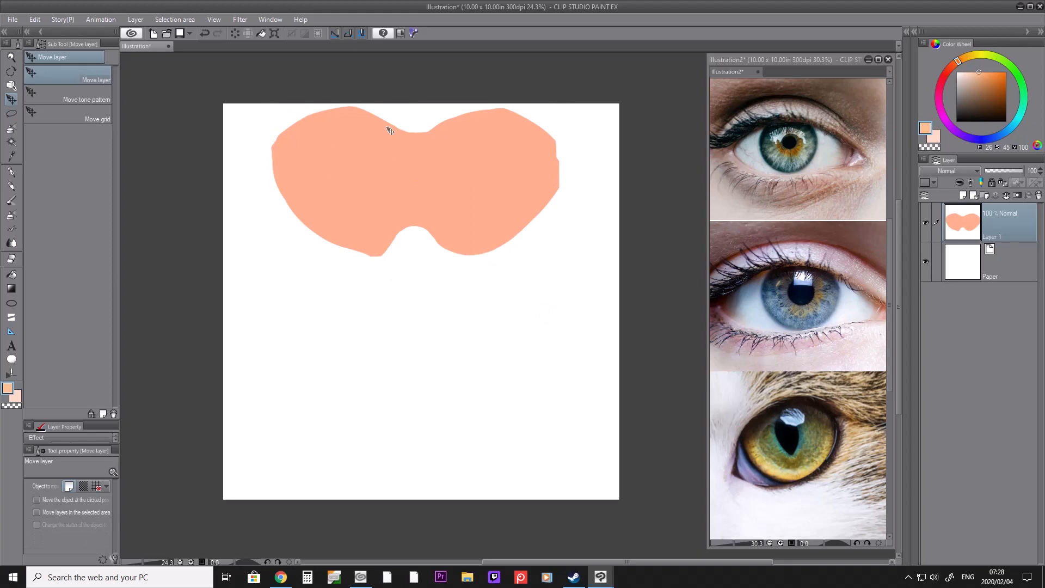
pyautogui.moveTo(463, 195); pyautogui.dragTo(463, 196)
# Step: Put the peach shape's layer in a new layer folder and add an empty raster layer above it
pyautogui.click(984, 194)
pyautogui.moveTo(1000, 245); pyautogui.dragTo(1003, 213)
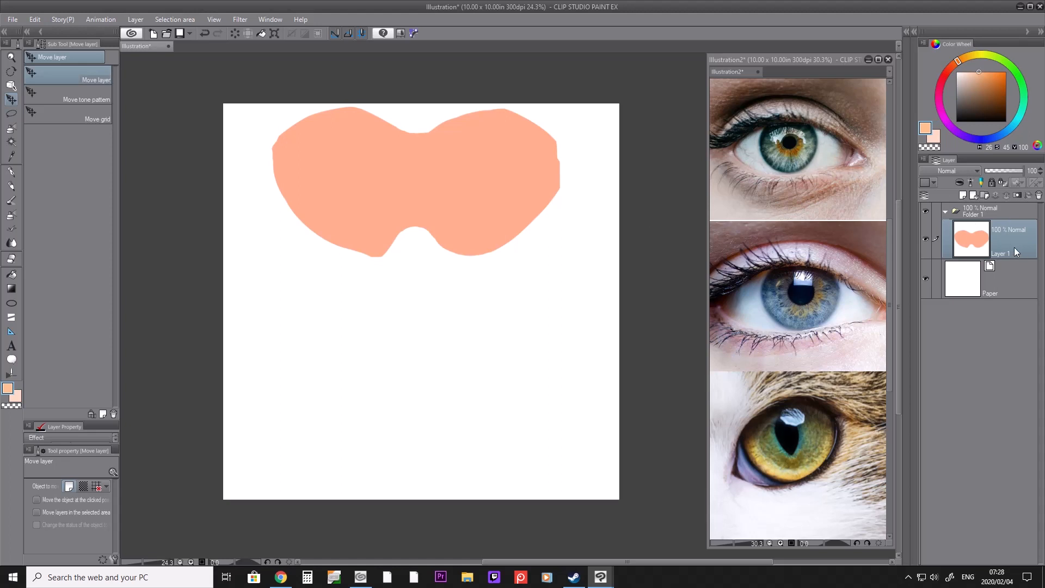
pyautogui.click(966, 194)
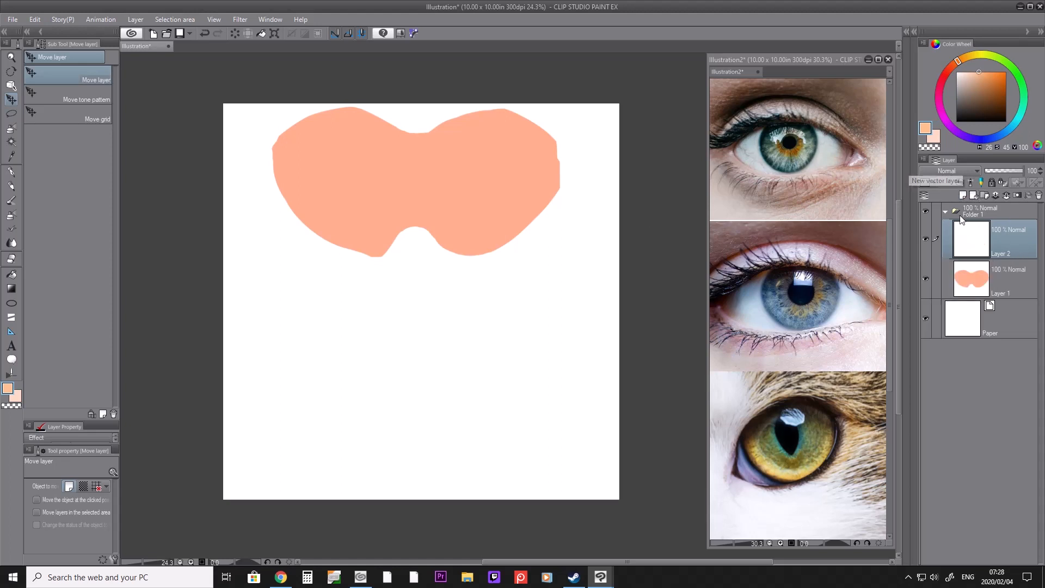
# Step: Sketch curved lines on both sides of the nose bridge with the Real pencil in dark brown, raising the brush size to 30
pyautogui.moveTo(979, 105)
pyautogui.mouseDown()
pyautogui.moveTo(976, 117)
pyautogui.moveTo(983, 109)
pyautogui.mouseUp()
pyautogui.moveTo(964, 63); pyautogui.dragTo(953, 68)
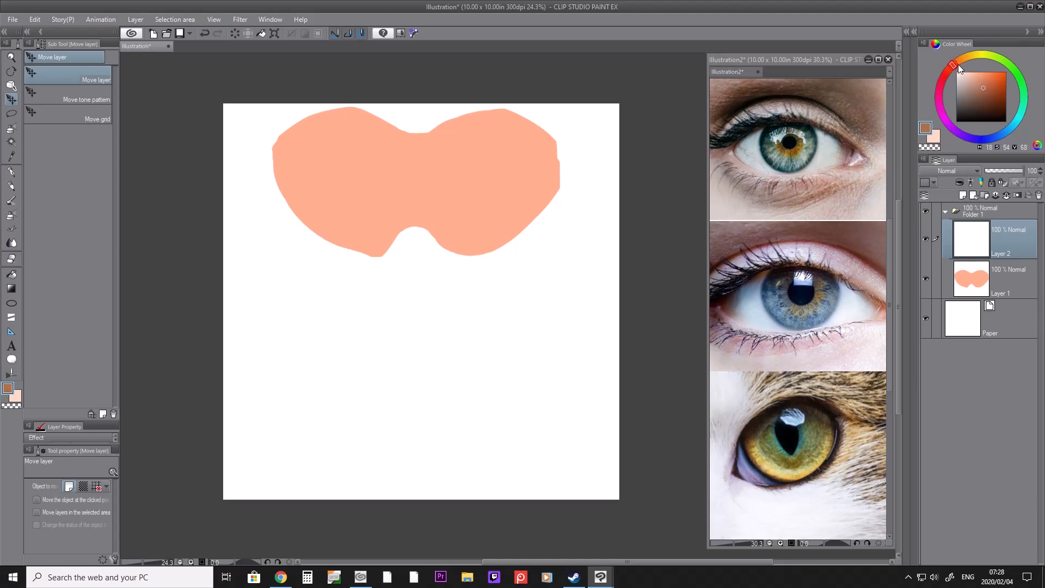
pyautogui.click(993, 96)
pyautogui.press('p')
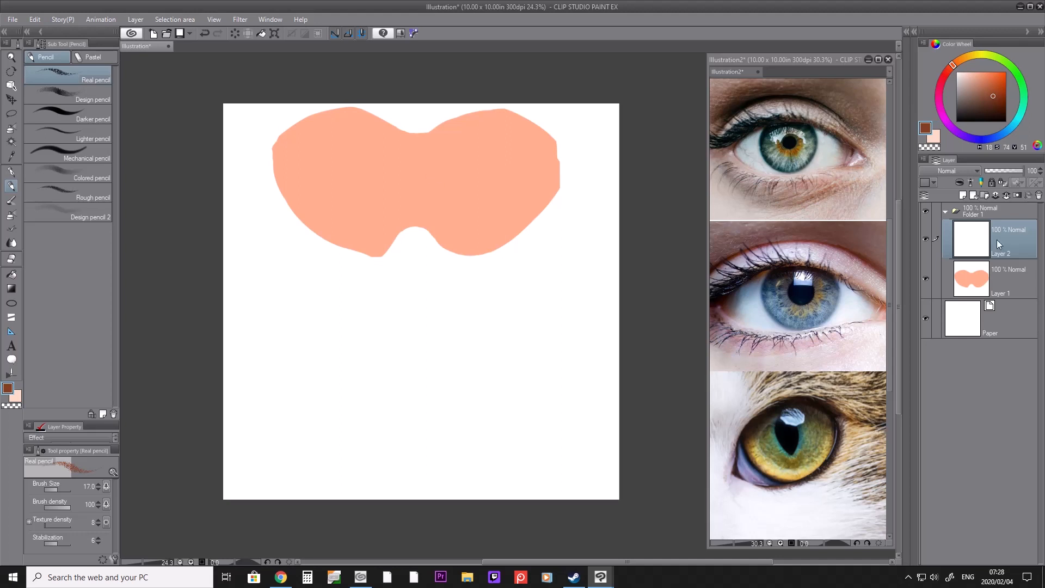
pyautogui.moveTo(440, 155); pyautogui.dragTo(438, 181)
pyautogui.press(']')
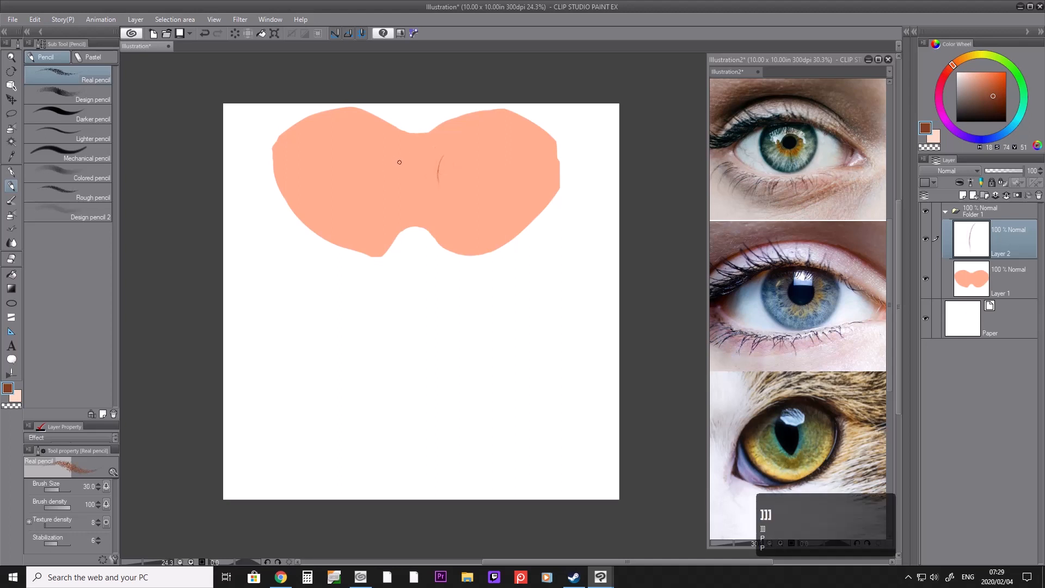
pyautogui.moveTo(390, 156)
pyautogui.mouseDown()
pyautogui.moveTo(393, 196)
pyautogui.moveTo(385, 153)
pyautogui.moveTo(397, 194)
pyautogui.moveTo(397, 169)
pyautogui.moveTo(395, 194)
pyautogui.moveTo(450, 162)
pyautogui.moveTo(450, 149)
pyautogui.moveTo(437, 184)
pyautogui.mouseUp()
pyautogui.moveTo(383, 149)
pyautogui.mouseDown()
pyautogui.moveTo(392, 199)
pyautogui.moveTo(383, 153)
pyautogui.moveTo(396, 185)
pyautogui.moveTo(439, 199)
pyautogui.mouseUp()
pyautogui.moveTo(378, 149)
pyautogui.mouseDown()
pyautogui.moveTo(394, 179)
pyautogui.moveTo(408, 175)
pyautogui.moveTo(397, 157)
pyautogui.moveTo(408, 153)
pyautogui.moveTo(389, 160)
pyautogui.moveTo(390, 204)
pyautogui.mouseUp()
pyautogui.press('e')
pyautogui.press('p')
pyautogui.press('p')
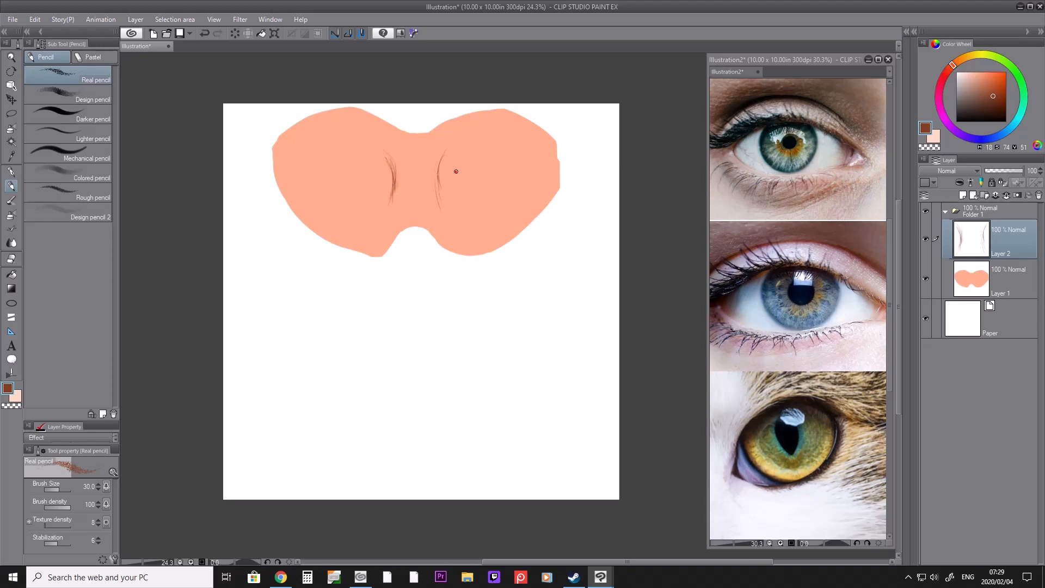
# Step: Sketch the almond outline of the eye on the mask's right half and erase stray marks at its outer corner
pyautogui.moveTo(460, 165)
pyautogui.mouseDown()
pyautogui.moveTo(487, 146)
pyautogui.moveTo(454, 172)
pyautogui.moveTo(467, 156)
pyautogui.moveTo(500, 148)
pyautogui.moveTo(470, 152)
pyautogui.moveTo(513, 148)
pyautogui.moveTo(485, 152)
pyautogui.moveTo(493, 143)
pyautogui.moveTo(474, 154)
pyautogui.mouseUp()
pyautogui.moveTo(497, 146); pyautogui.dragTo(537, 160)
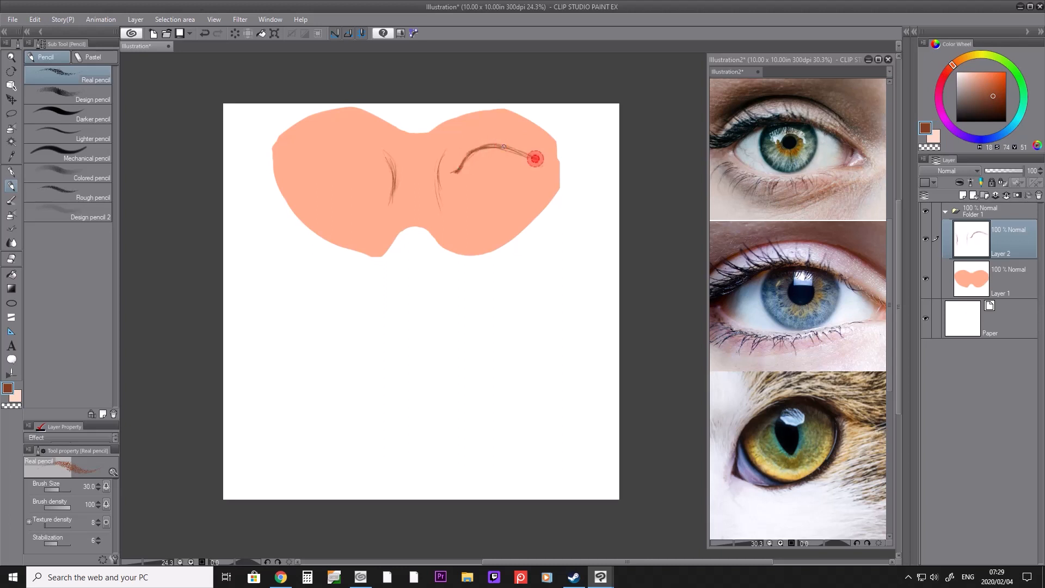
pyautogui.moveTo(459, 176)
pyautogui.mouseDown()
pyautogui.moveTo(538, 167)
pyautogui.moveTo(484, 143)
pyautogui.moveTo(543, 159)
pyautogui.mouseUp()
pyautogui.moveTo(466, 147); pyautogui.dragTo(454, 171)
pyautogui.press('e')
pyautogui.press(']')
pyautogui.press('[')
pyautogui.press('[')
pyautogui.moveTo(520, 159)
pyautogui.mouseDown()
pyautogui.moveTo(490, 160)
pyautogui.moveTo(546, 159)
pyautogui.moveTo(577, 174)
pyautogui.mouseUp()
pyautogui.press('p')
# Step: Lasso the sketched eye, transform it slightly lower on the face, and clear the selection
pyautogui.press('m')
pyautogui.hotkey('ctrl', 't')
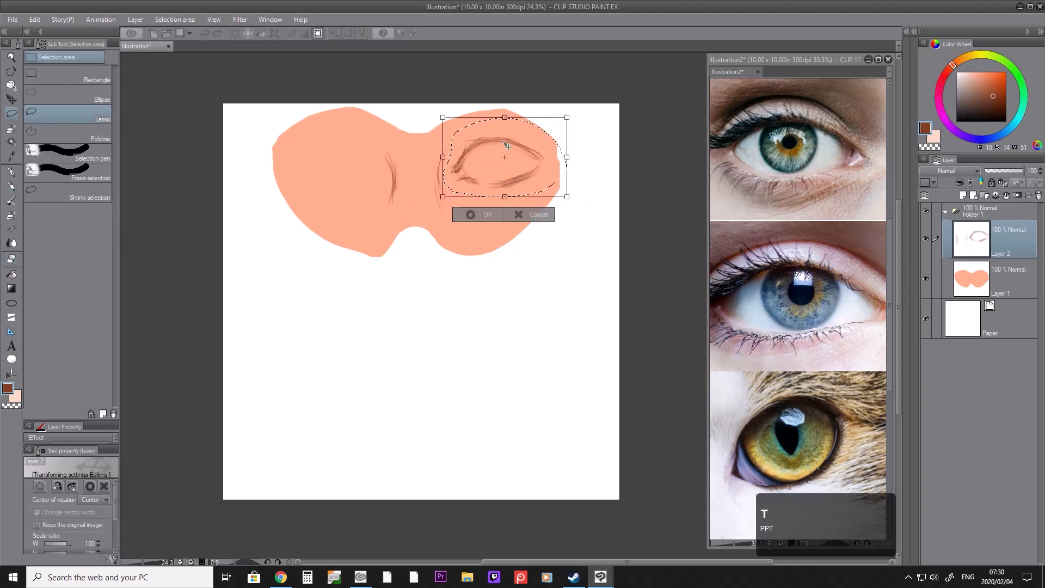
pyautogui.moveTo(529, 152); pyautogui.dragTo(531, 159)
pyautogui.doubleClick(478, 222)
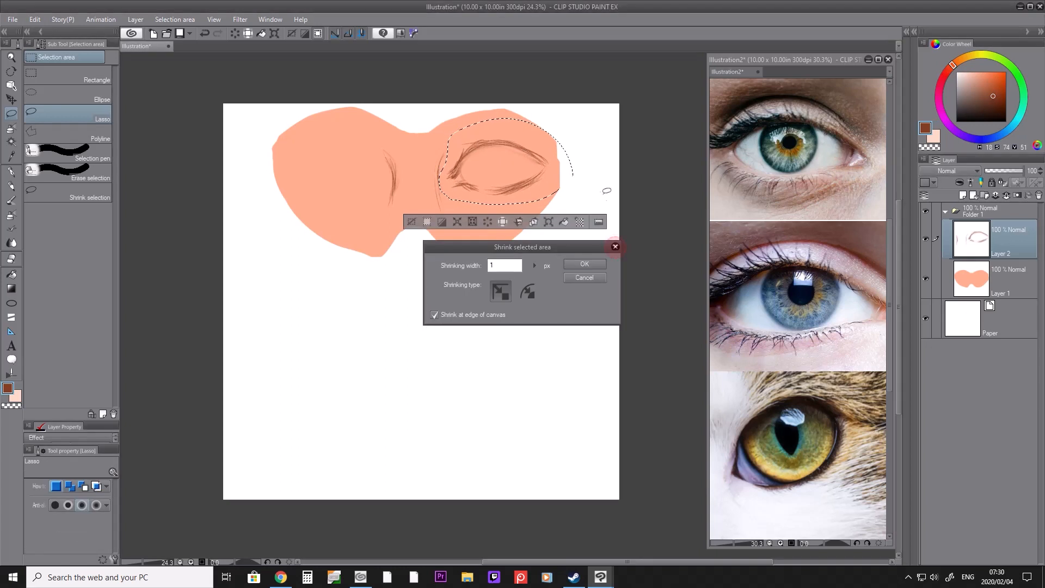
pyautogui.click(615, 247)
pyautogui.hotkey('ctrl', 'd')
# Step: Strengthen the upper and lower lid lines and the inner corner of the right-hand eye with darker pencil strokes
pyautogui.press('p')
pyautogui.moveTo(453, 177)
pyautogui.mouseDown()
pyautogui.moveTo(465, 160)
pyautogui.moveTo(526, 153)
pyautogui.mouseUp()
pyautogui.moveTo(455, 174); pyautogui.dragTo(515, 145)
pyautogui.moveTo(460, 168)
pyautogui.mouseDown()
pyautogui.moveTo(466, 184)
pyautogui.moveTo(517, 188)
pyautogui.mouseUp()
pyautogui.press('e')
pyautogui.press('p')
pyautogui.moveTo(517, 146)
pyautogui.mouseDown()
pyautogui.moveTo(541, 168)
pyautogui.moveTo(500, 195)
pyautogui.moveTo(520, 186)
pyautogui.mouseUp()
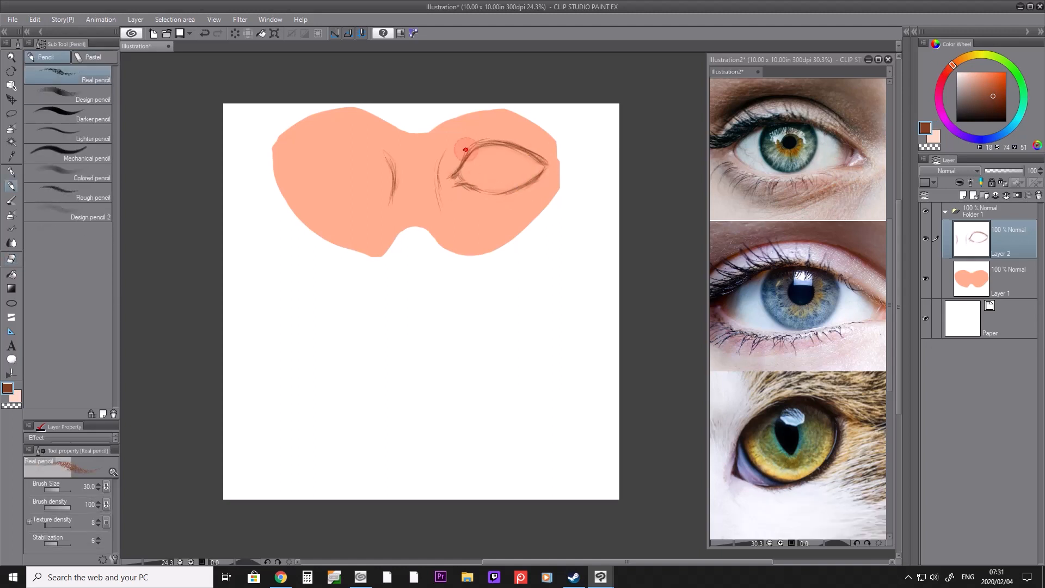
# Step: Sketch the eyelid crease above the right-hand eye and a short fold line beneath its lower lid
pyautogui.moveTo(461, 158)
pyautogui.mouseDown()
pyautogui.moveTo(481, 131)
pyautogui.moveTo(531, 144)
pyautogui.mouseUp()
pyautogui.press('e')
pyautogui.press('p')
pyautogui.press('p')
pyautogui.press('e')
pyautogui.press('p')
pyautogui.press('p')
pyautogui.moveTo(464, 195); pyautogui.dragTo(495, 205)
# Step: Sketch a round iris between the lids of the right-hand eye with repeated circular strokes
pyautogui.moveTo(484, 148)
pyautogui.mouseDown()
pyautogui.moveTo(473, 155)
pyautogui.moveTo(480, 183)
pyautogui.moveTo(521, 169)
pyautogui.moveTo(476, 177)
pyautogui.mouseUp()
pyautogui.moveTo(519, 152); pyautogui.dragTo(502, 187)
pyautogui.moveTo(526, 156); pyautogui.dragTo(499, 185)
pyautogui.moveTo(529, 156); pyautogui.dragTo(488, 184)
# Step: Select the sketch and peach shape layers together and move them slightly down the canvas
pyautogui.press('k')
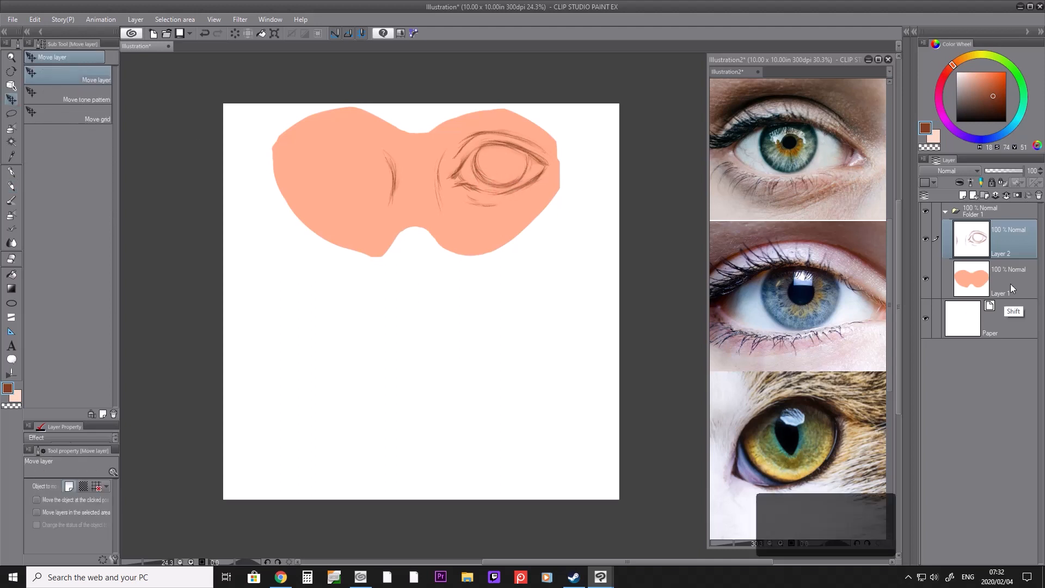
pyautogui.keyDown('ctrl'); pyautogui.click(1016, 270); pyautogui.keyUp('ctrl')
pyautogui.moveTo(419, 179); pyautogui.dragTo(419, 194)
# Step: On the peach layer, paint over the dip between the brows with a DAUB spatula brush in the sampled skin color
pyautogui.press('i')
pyautogui.click(1013, 279)
pyautogui.press('p')
pyautogui.press('b')
pyautogui.click(40, 85)
pyautogui.press(']')
pyautogui.press(']')
pyautogui.moveTo(426, 147); pyautogui.dragTo(485, 116)
pyautogui.press('i')
pyautogui.press('b')
pyautogui.moveTo(413, 152)
pyautogui.mouseDown()
pyautogui.moveTo(453, 137)
pyautogui.moveTo(427, 135)
pyautogui.mouseUp()
pyautogui.press(']')
pyautogui.press(']')
# Step: Brush textured skin color along the mask's upper edge above both eye areas
pyautogui.moveTo(430, 139); pyautogui.dragTo(533, 137)
pyautogui.moveTo(475, 124); pyautogui.dragTo(532, 145)
pyautogui.press('[')
pyautogui.press('[')
pyautogui.moveTo(345, 140)
pyautogui.mouseDown()
pyautogui.moveTo(398, 145)
pyautogui.moveTo(408, 133)
pyautogui.mouseUp()
pyautogui.moveTo(289, 152)
pyautogui.mouseDown()
pyautogui.moveTo(348, 123)
pyautogui.moveTo(377, 135)
pyautogui.moveTo(456, 132)
pyautogui.moveTo(387, 151)
pyautogui.moveTo(359, 133)
pyautogui.moveTo(357, 147)
pyautogui.mouseUp()
# Step: Enlarge the eraser and soften the left outer edge of the peach mask shape
pyautogui.press(']')
pyautogui.press(']')
pyautogui.press(']')
pyautogui.press('i')
pyautogui.press('b')
pyautogui.press('e')
pyautogui.press(']')
pyautogui.press(']')
pyautogui.press(']')
pyautogui.press(']')
pyautogui.moveTo(281, 119); pyautogui.dragTo(269, 198)
# Step: Paint the mask's lower right edge with loose textured strokes of a larger spatula brush
pyautogui.press('b')
pyautogui.press(']')
pyautogui.press(']')
pyautogui.press(']')
pyautogui.press(']')
pyautogui.press(']')
pyautogui.moveTo(544, 219); pyautogui.dragTo(554, 205)
# Step: Set the spatula brush size to 250 and add a new raster layer between the peach shape and the sketch
pyautogui.press('[')
pyautogui.press('[')
pyautogui.press('[')
pyautogui.press('[')
pyautogui.press('[')
pyautogui.press(']')
pyautogui.press(']')
pyautogui.press(']')
pyautogui.press(']')
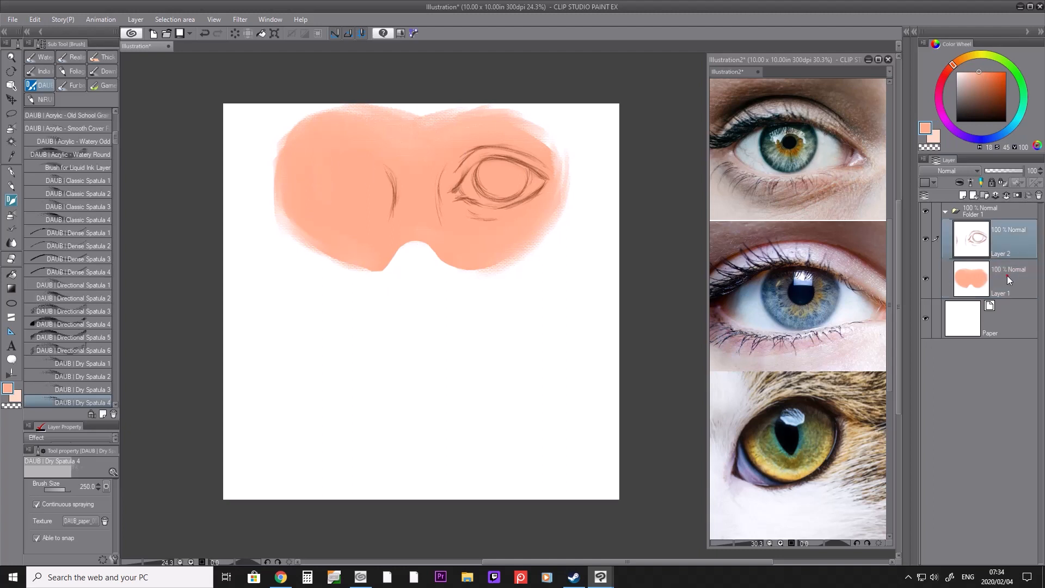
pyautogui.click(972, 195)
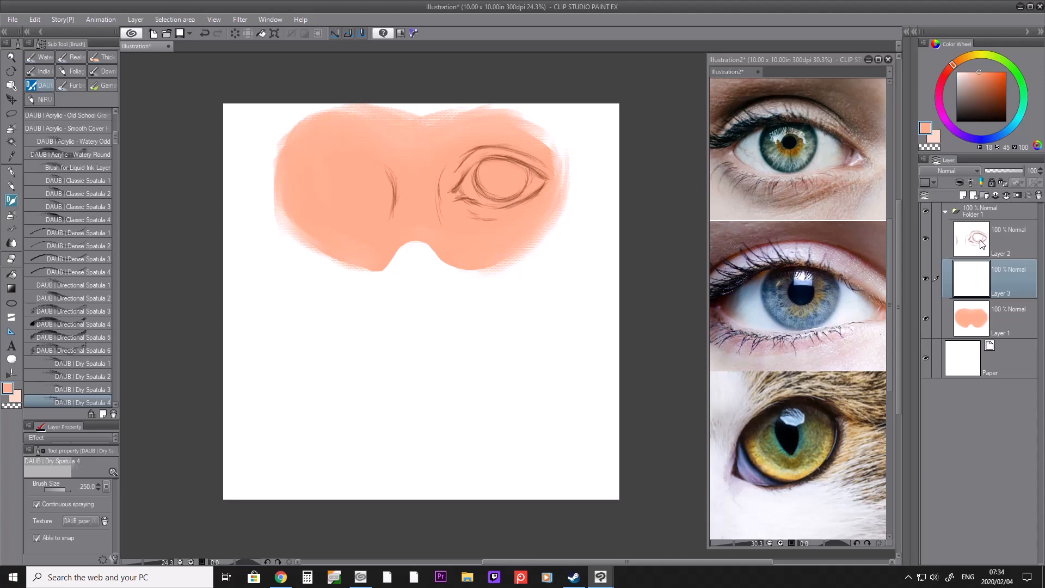
# Step: Fill the sketched eye opening with light gray using the Turnip pen at size 100
pyautogui.click(955, 83)
pyautogui.press('p')
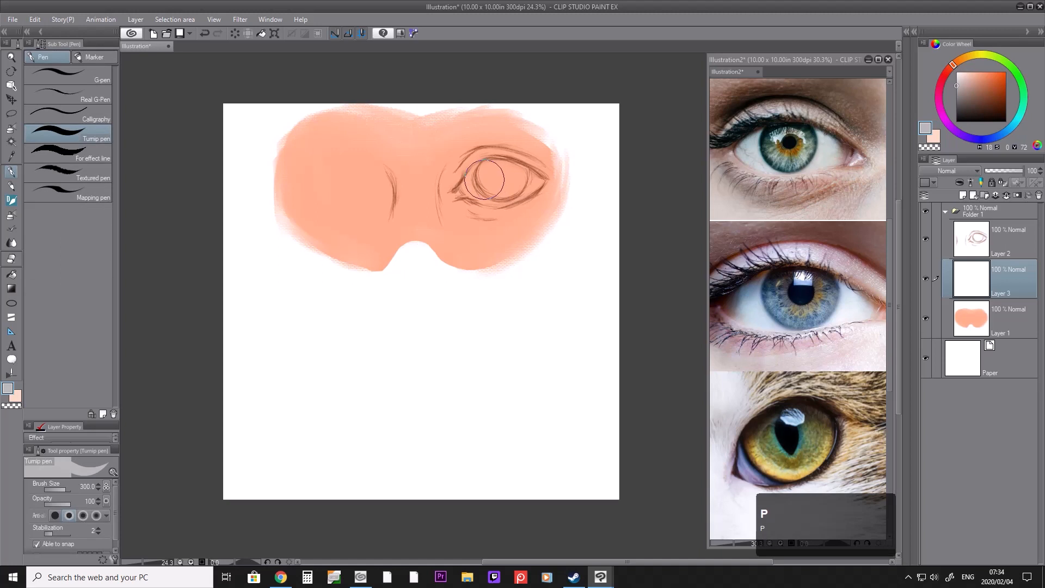
pyautogui.press('[')
pyautogui.press('[')
pyautogui.press('[')
pyautogui.press('[')
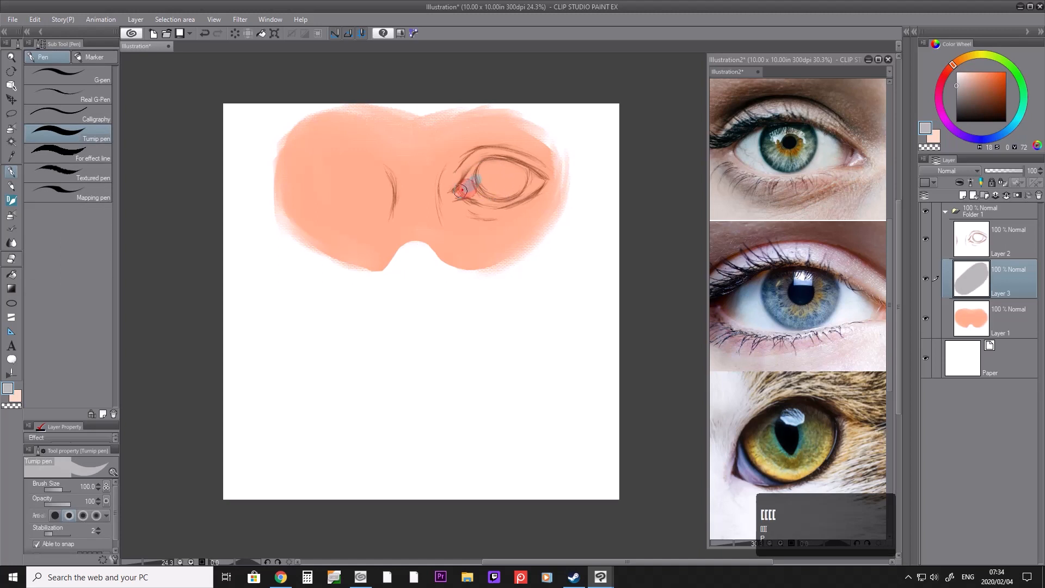
pyautogui.moveTo(463, 187)
pyautogui.mouseDown()
pyautogui.moveTo(485, 165)
pyautogui.moveTo(478, 187)
pyautogui.moveTo(460, 192)
pyautogui.moveTo(530, 189)
pyautogui.moveTo(505, 176)
pyautogui.mouseUp()
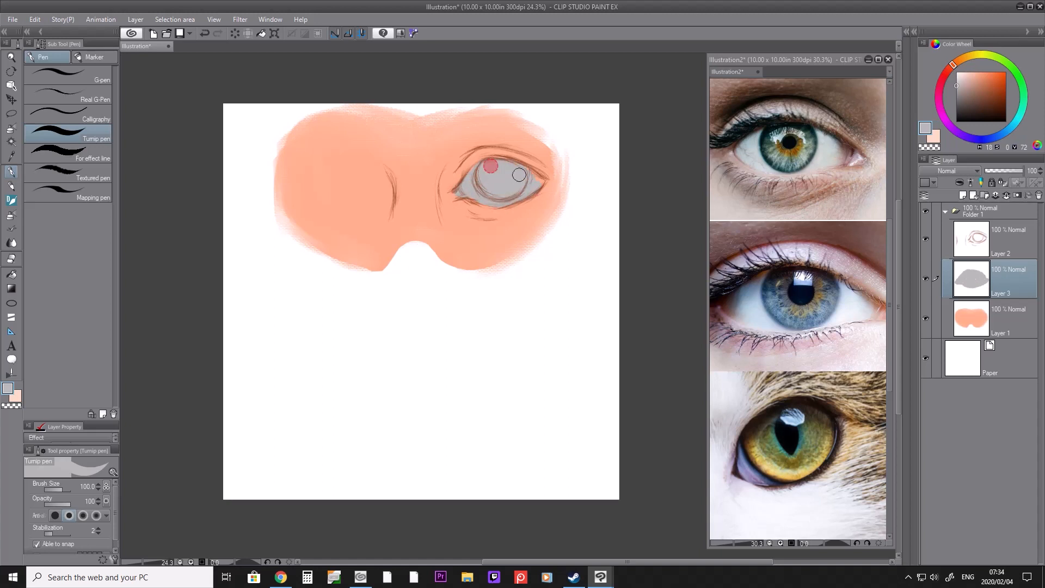
pyautogui.moveTo(502, 169)
pyautogui.mouseDown()
pyautogui.moveTo(472, 175)
pyautogui.moveTo(496, 166)
pyautogui.moveTo(537, 179)
pyautogui.moveTo(454, 194)
pyautogui.moveTo(486, 168)
pyautogui.moveTo(534, 181)
pyautogui.moveTo(493, 196)
pyautogui.moveTo(533, 185)
pyautogui.moveTo(502, 200)
pyautogui.moveTo(534, 183)
pyautogui.moveTo(495, 166)
pyautogui.moveTo(474, 178)
pyautogui.moveTo(479, 169)
pyautogui.moveTo(519, 172)
pyautogui.moveTo(479, 170)
pyautogui.moveTo(512, 169)
pyautogui.moveTo(492, 167)
pyautogui.moveTo(501, 200)
pyautogui.moveTo(535, 181)
pyautogui.moveTo(500, 199)
pyautogui.moveTo(535, 184)
pyautogui.moveTo(506, 197)
pyautogui.mouseUp()
# Step: Add a raster layer clipped to the gray eye shape and choose a soft blue color
pyautogui.click(962, 195)
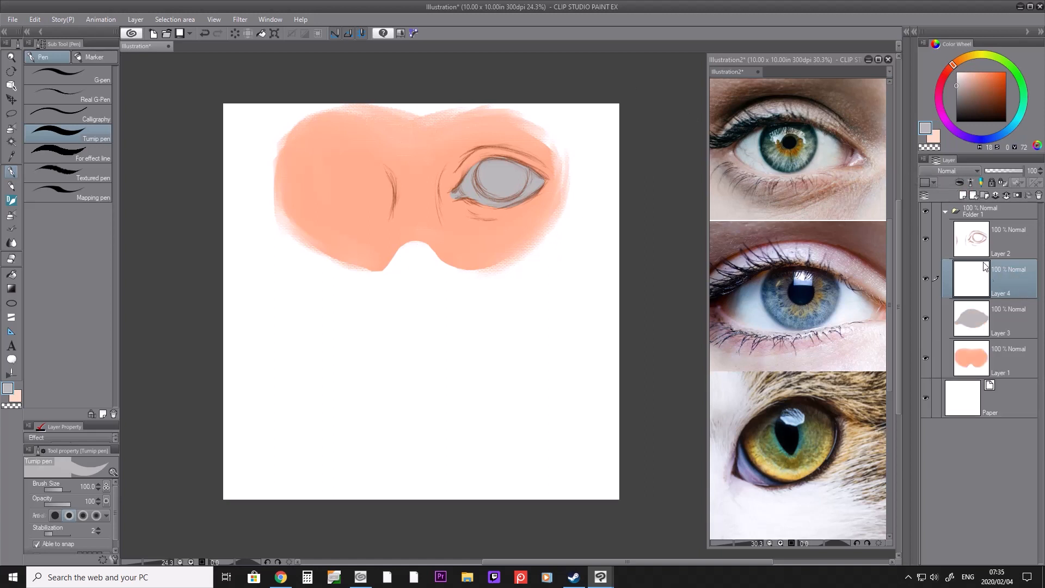
pyautogui.click(958, 184)
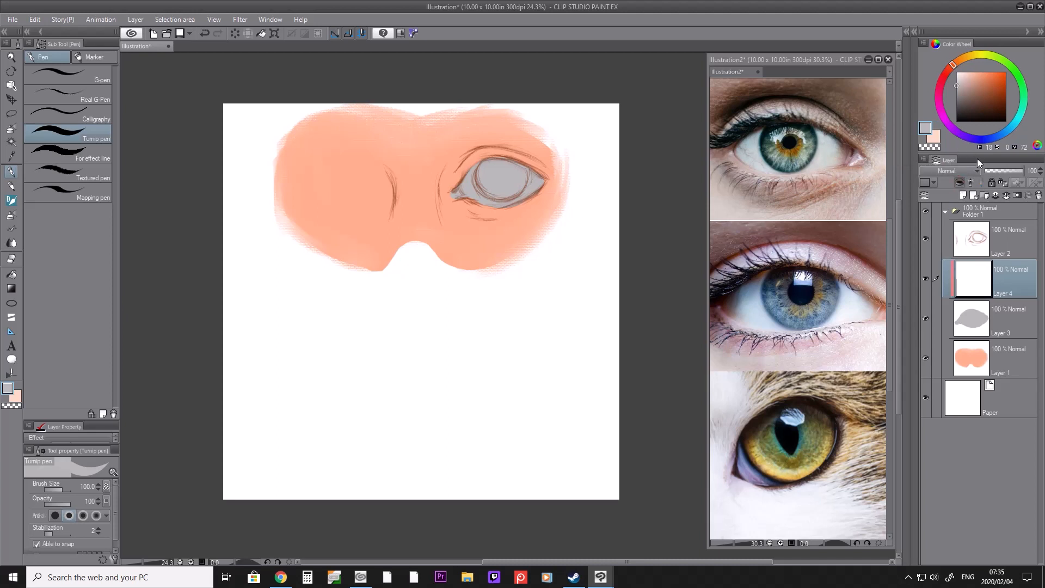
pyautogui.click(992, 138)
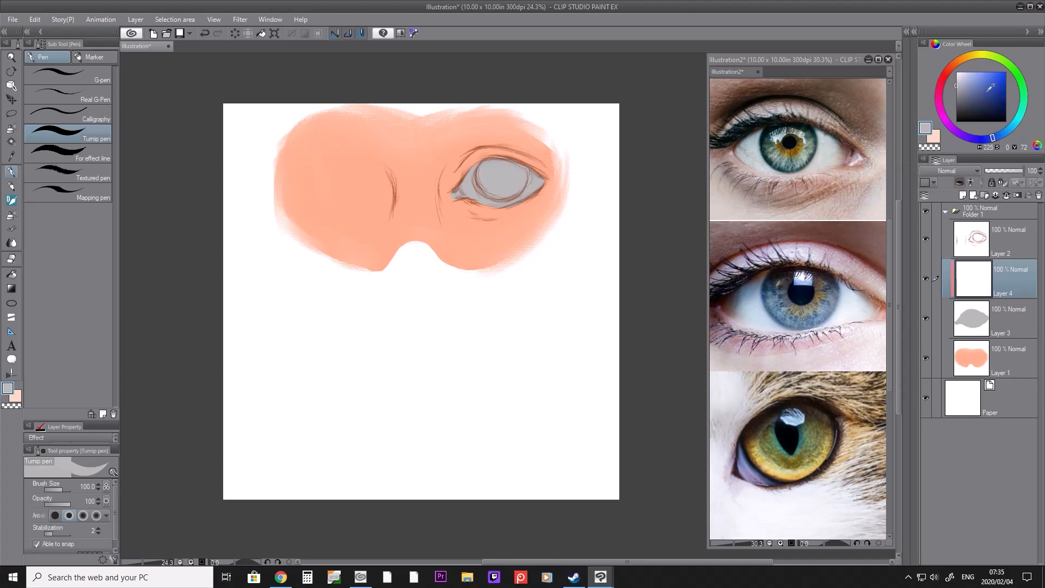
pyautogui.click(983, 78)
pyautogui.moveTo(984, 78); pyautogui.dragTo(979, 75)
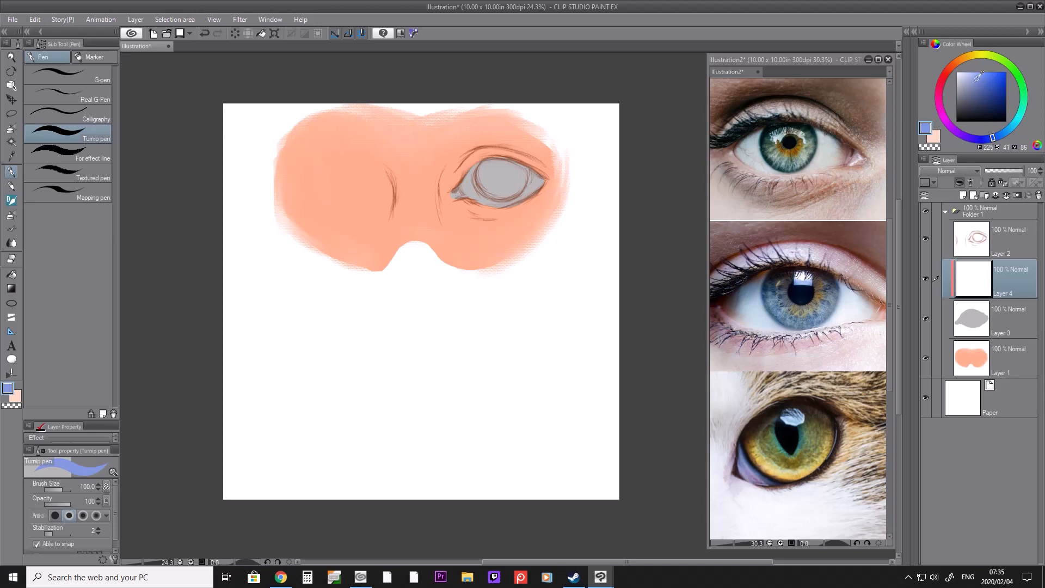
# Step: Paint a solid blue iris inside the sketched circle with the Turnip pen at size 200, reduced to 150
pyautogui.press(']')
pyautogui.press(']')
pyautogui.press(']')
pyautogui.press(']')
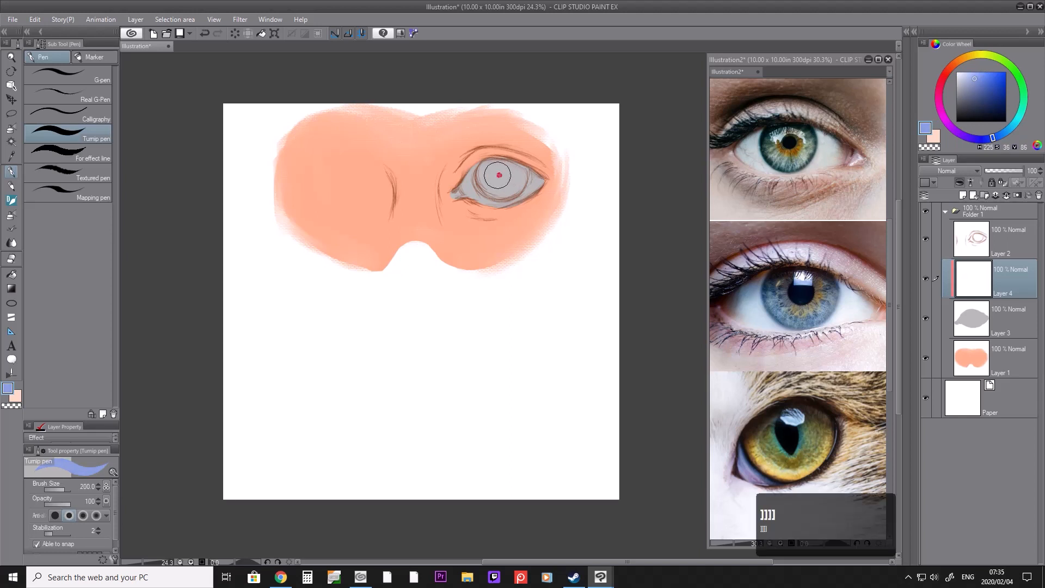
pyautogui.click(498, 175)
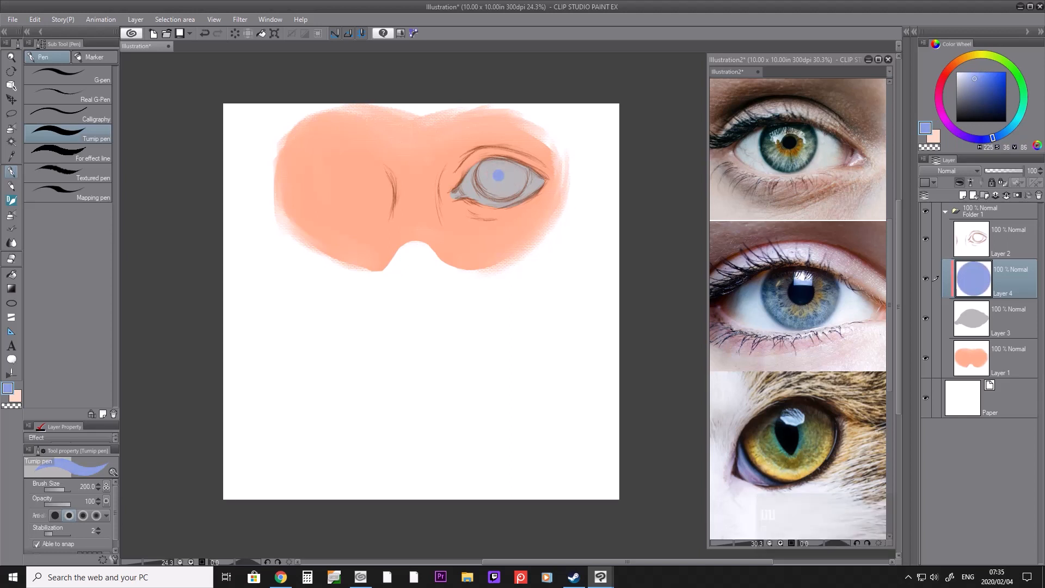
pyautogui.moveTo(504, 176)
pyautogui.mouseDown()
pyautogui.moveTo(490, 181)
pyautogui.moveTo(492, 168)
pyautogui.moveTo(512, 177)
pyautogui.mouseUp()
pyautogui.press('[')
pyautogui.press('[')
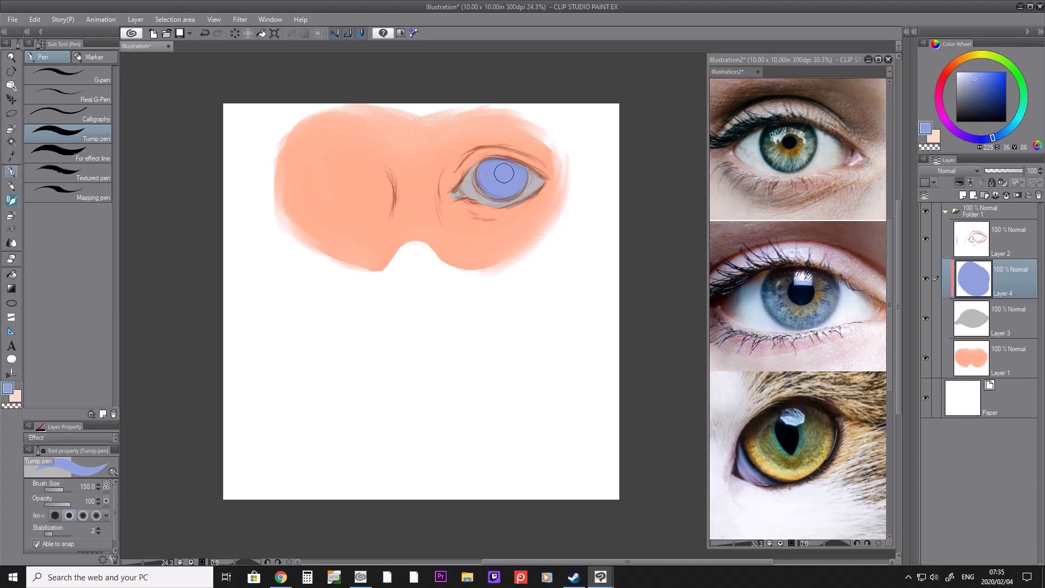
pyautogui.moveTo(500, 169); pyautogui.dragTo(489, 187)
# Step: Refine the iris outline and fill by alternating the soft eraser with smaller blue pen strokes, down to size 60
pyautogui.press('e')
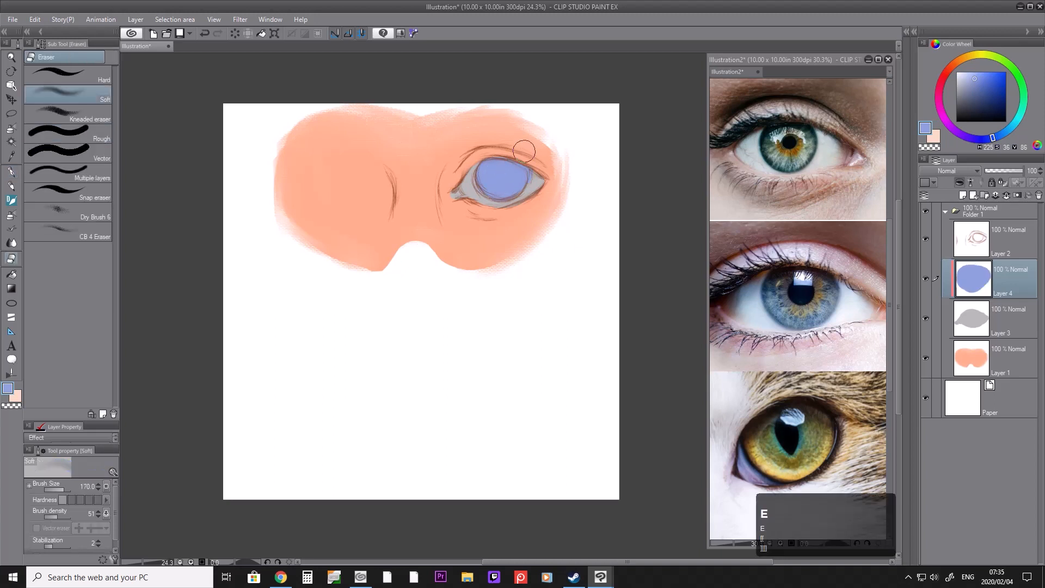
pyautogui.moveTo(547, 175); pyautogui.dragTo(534, 165)
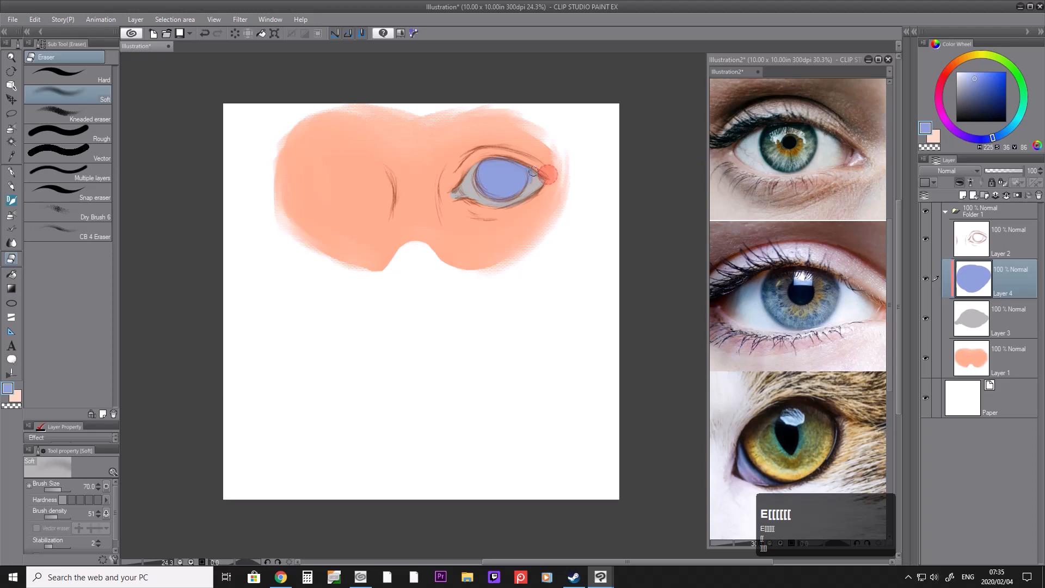
pyautogui.press('p')
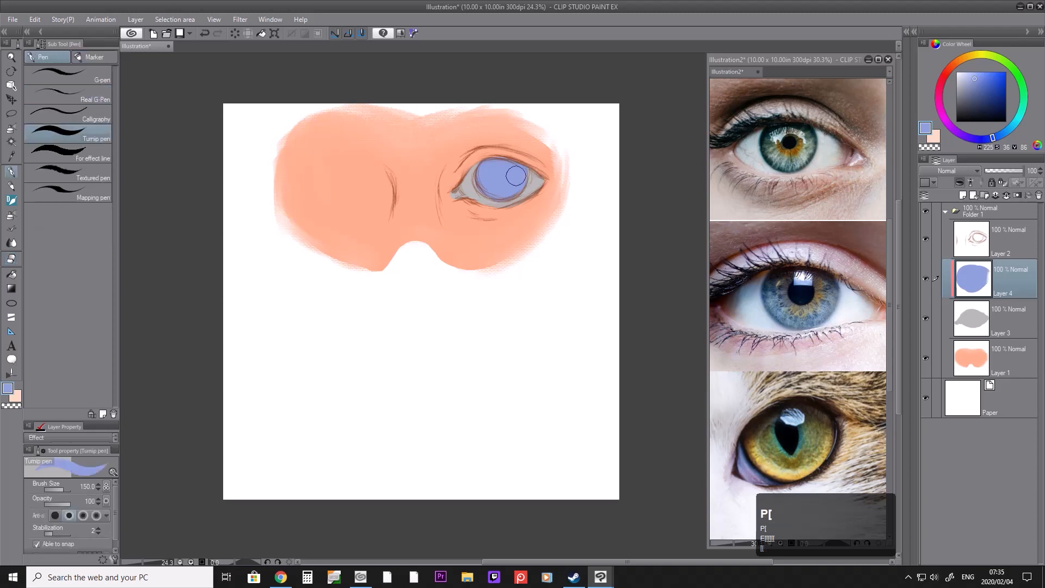
pyautogui.moveTo(487, 174)
pyautogui.mouseDown()
pyautogui.moveTo(502, 189)
pyautogui.moveTo(494, 205)
pyautogui.mouseUp()
pyautogui.press('e')
pyautogui.press('p')
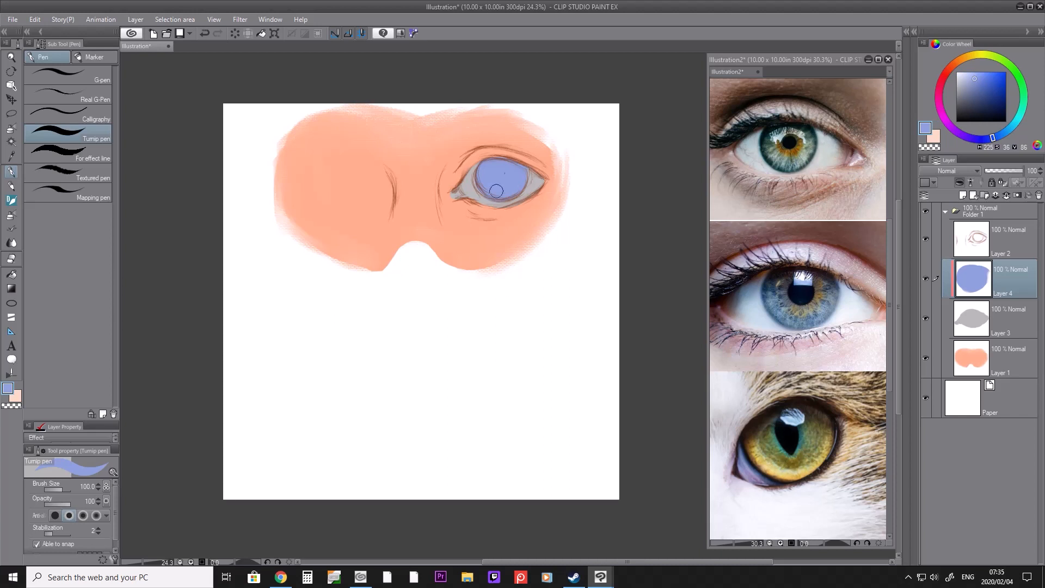
pyautogui.moveTo(489, 171); pyautogui.dragTo(504, 186)
pyautogui.press('[')
pyautogui.press('[')
pyautogui.press('[')
pyautogui.click(523, 173)
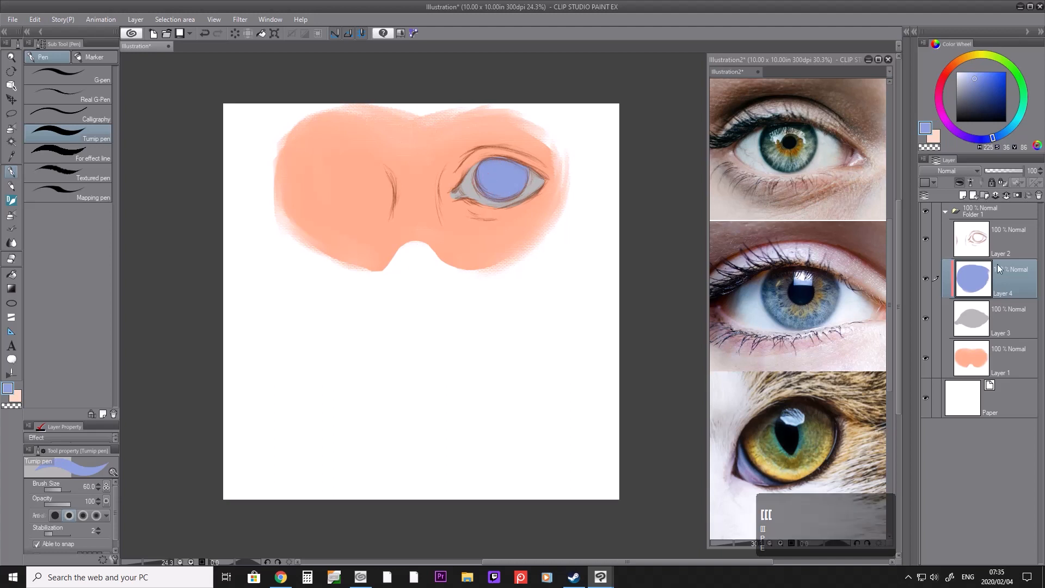
# Step: Add another clipped raster layer above the iris and choose near-black as the color
pyautogui.click(963, 195)
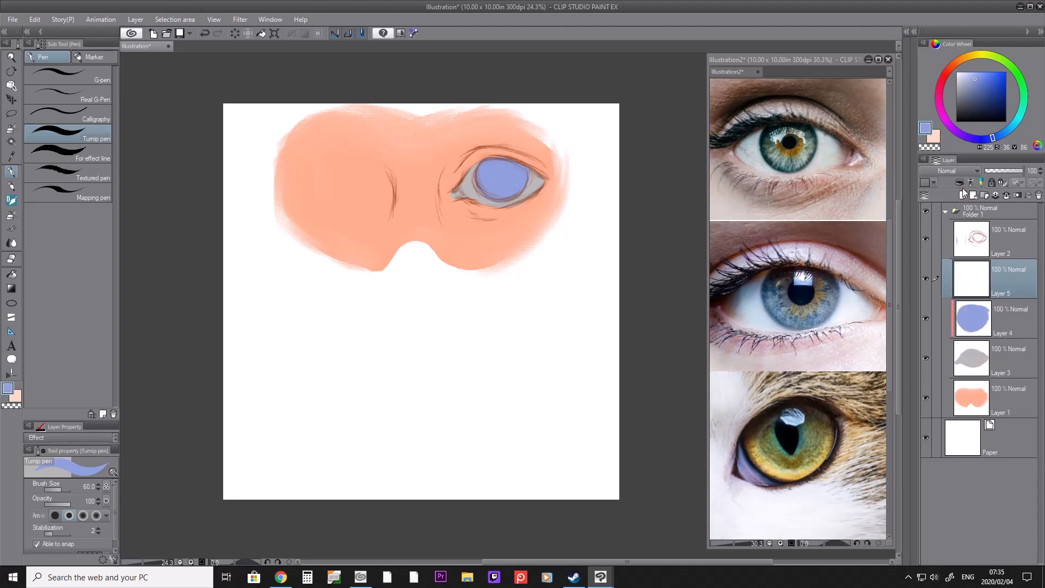
pyautogui.click(959, 184)
pyautogui.click(978, 109)
pyautogui.moveTo(978, 110); pyautogui.dragTo(982, 118)
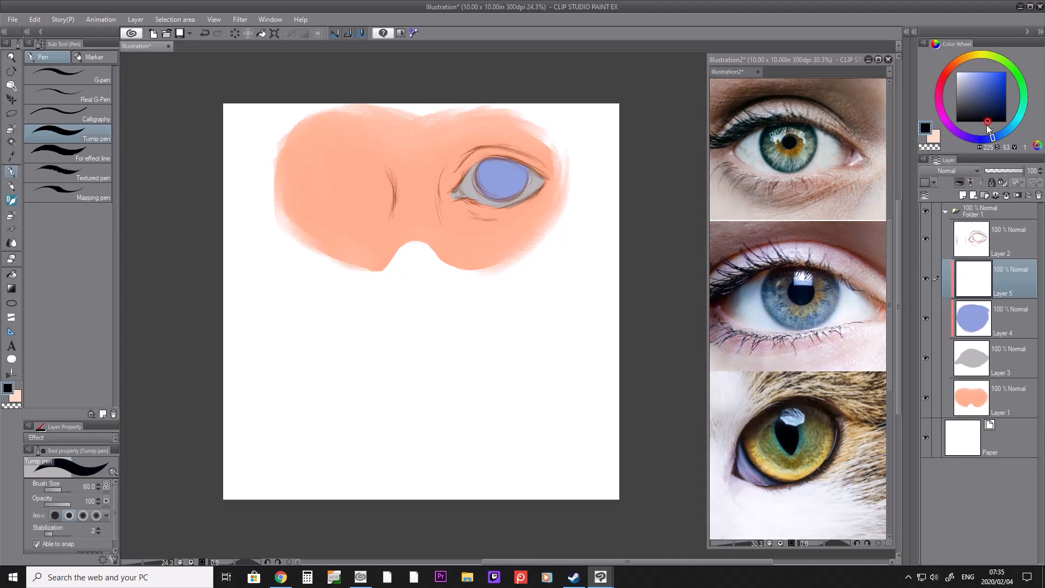
# Step: Examine the pupil and iris of the blue human eye up close in the reference photos
pyautogui.click(821, 316)
pyautogui.press('/')
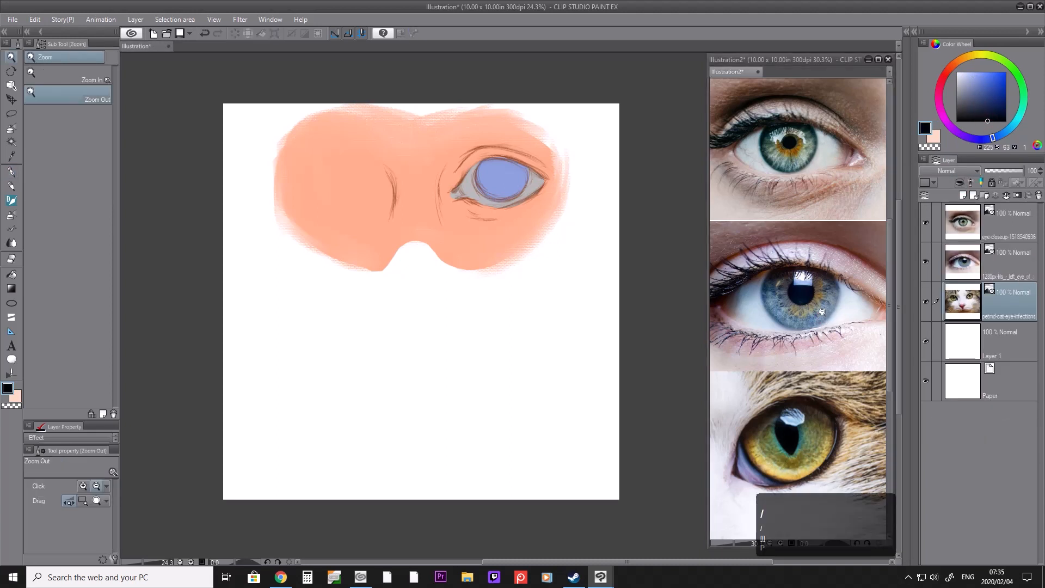
pyautogui.scroll(6, 802, 302)
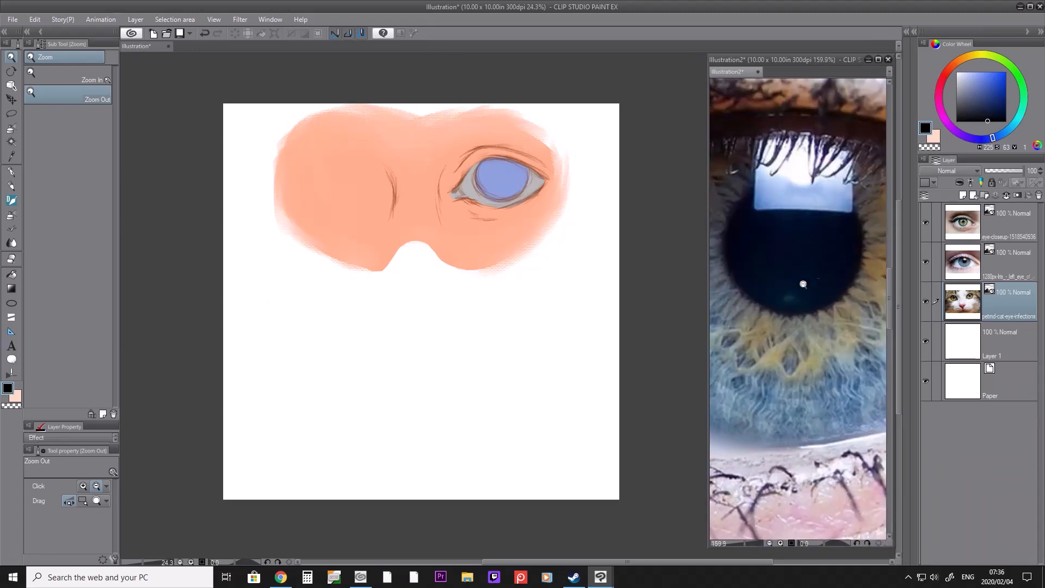
pyautogui.scroll(-6, 806, 246)
pyautogui.moveTo(842, 264); pyautogui.dragTo(767, 245)
pyautogui.moveTo(876, 238); pyautogui.dragTo(734, 215)
pyautogui.click(845, 246)
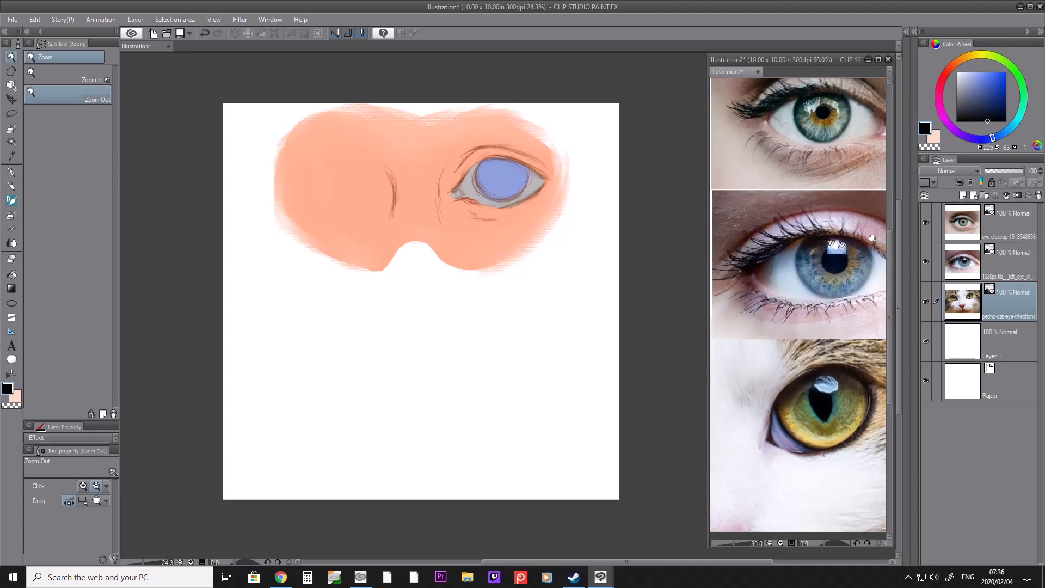
# Step: Paint a round black pupil at the iris center with the Turnip pen at size 120 and clean its edge with the soft eraser
pyautogui.click(529, 193)
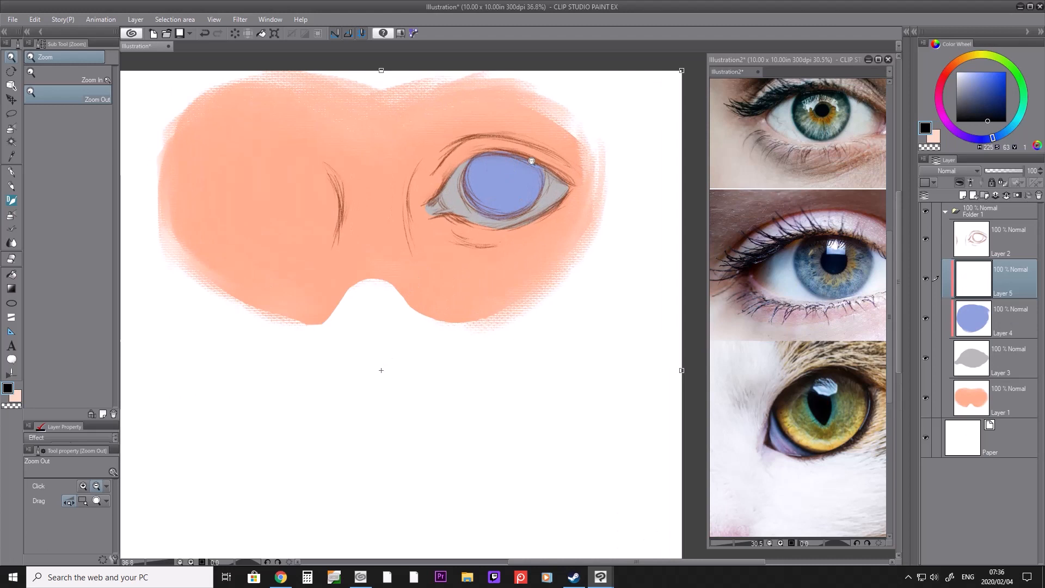
pyautogui.press('p')
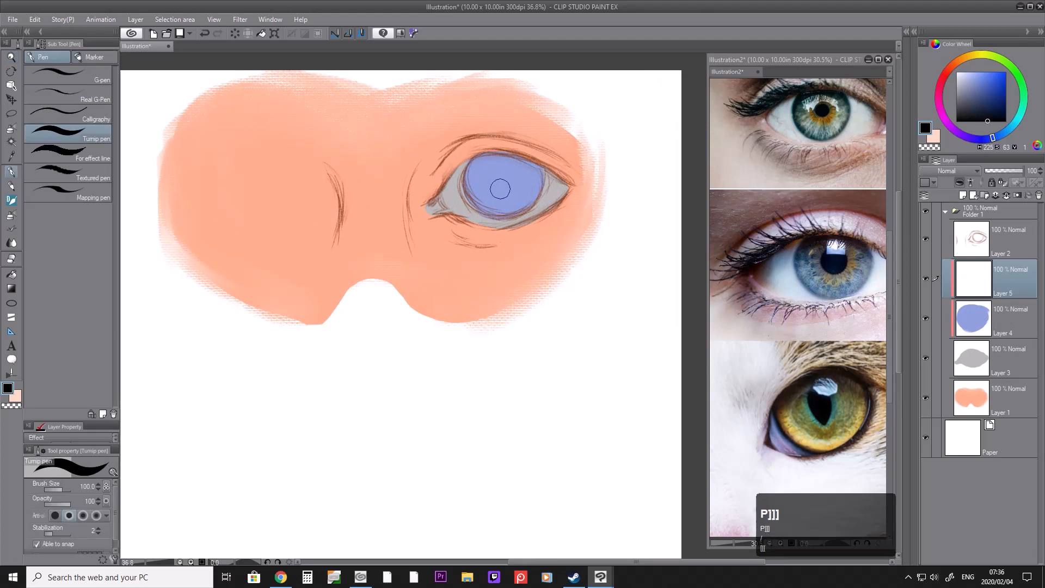
pyautogui.press(']')
pyautogui.click(502, 178)
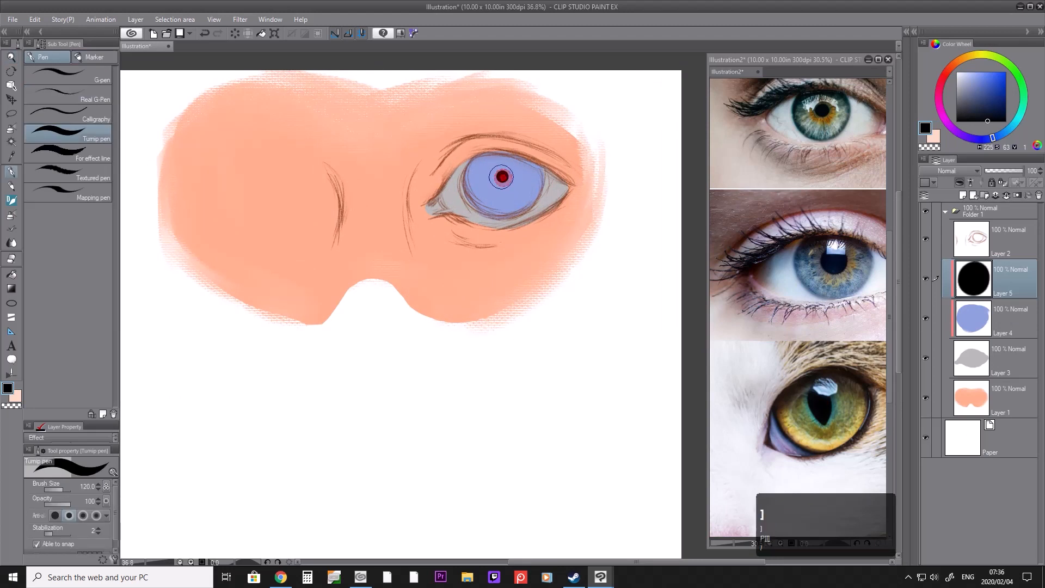
pyautogui.moveTo(503, 177); pyautogui.dragTo(500, 183)
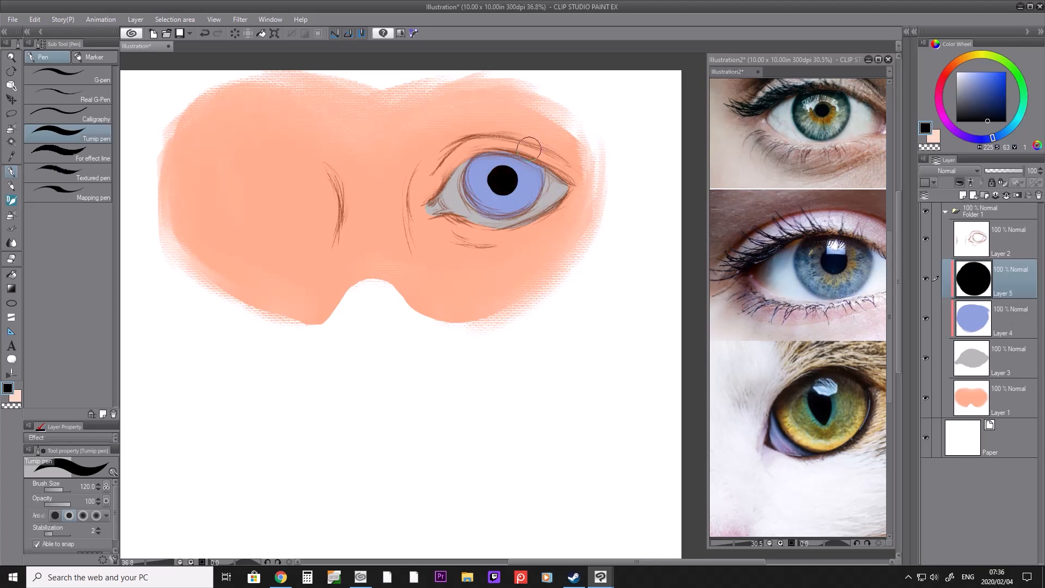
pyautogui.press('e')
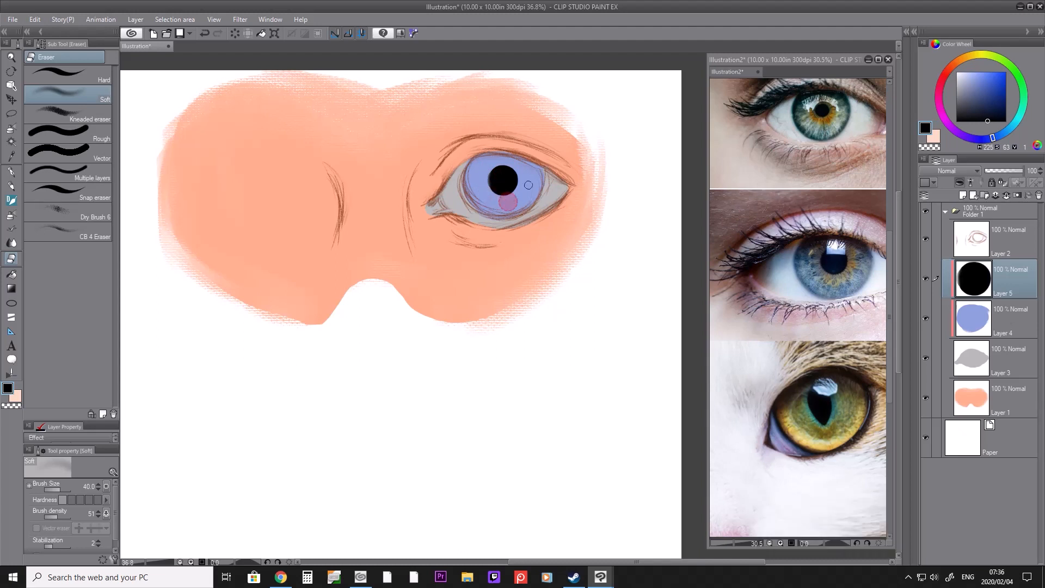
# Step: Add an unclipped raster layer above the pupil and set up the GCB 4 plain brush with a near-black color
pyautogui.press('/')
pyautogui.click(468, 139)
pyautogui.scroll(1, 489, 126)
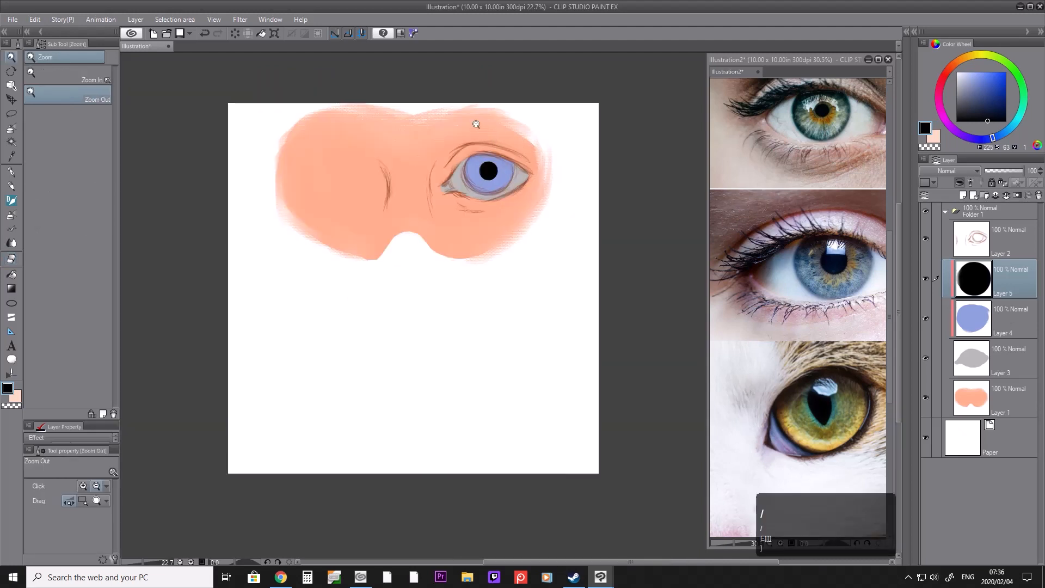
pyautogui.scroll(1, 480, 130)
pyautogui.scroll(-1, 479, 132)
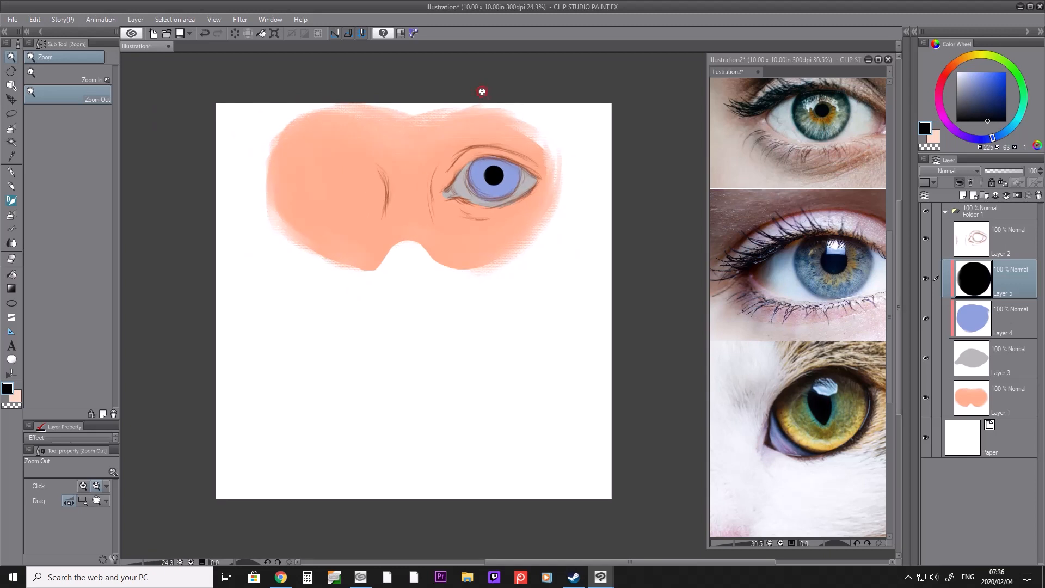
pyautogui.scroll(1, 481, 93)
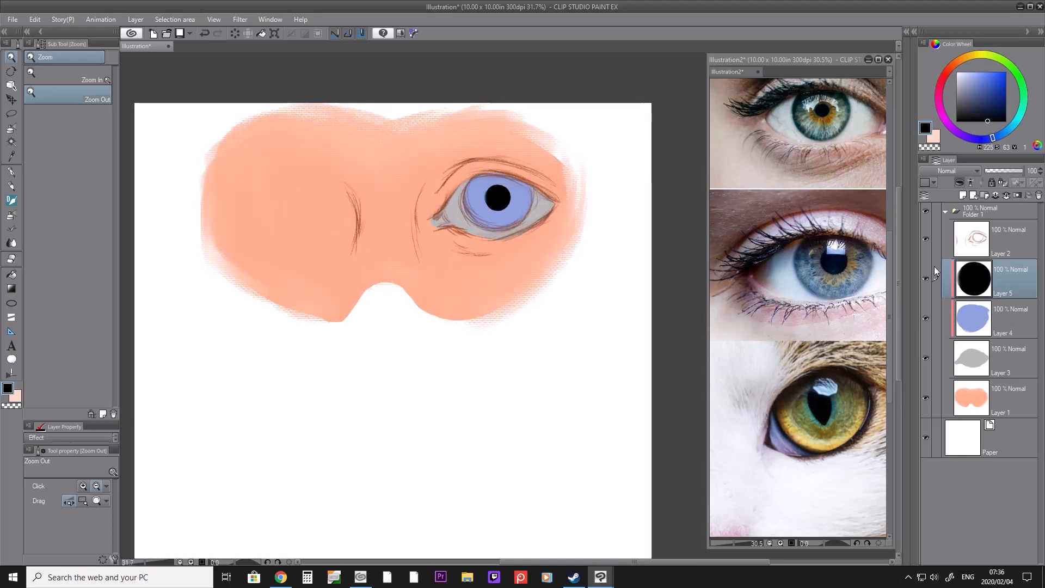
pyautogui.click(961, 195)
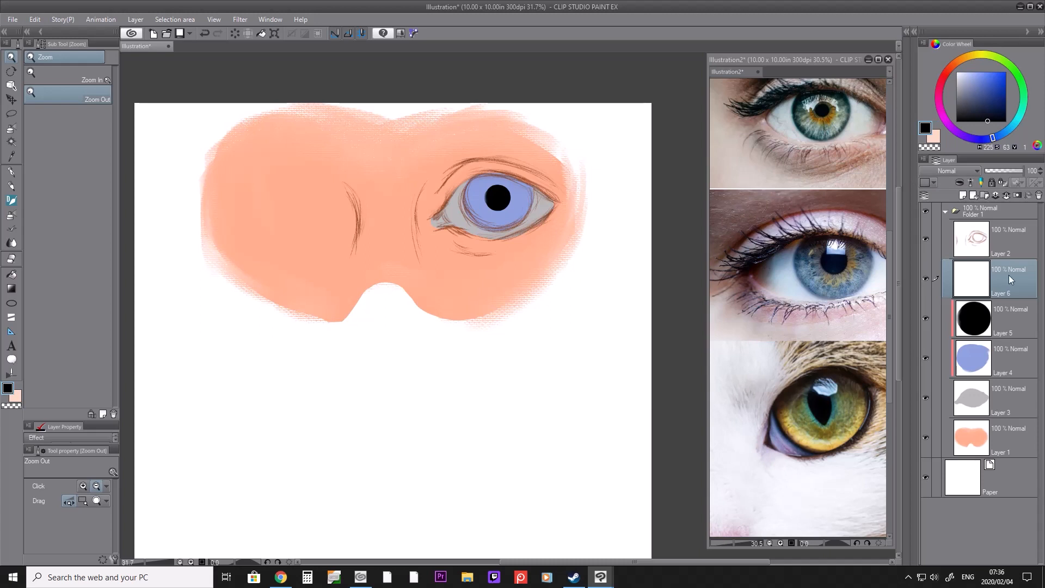
pyautogui.moveTo(986, 99); pyautogui.dragTo(980, 121)
pyautogui.press('b')
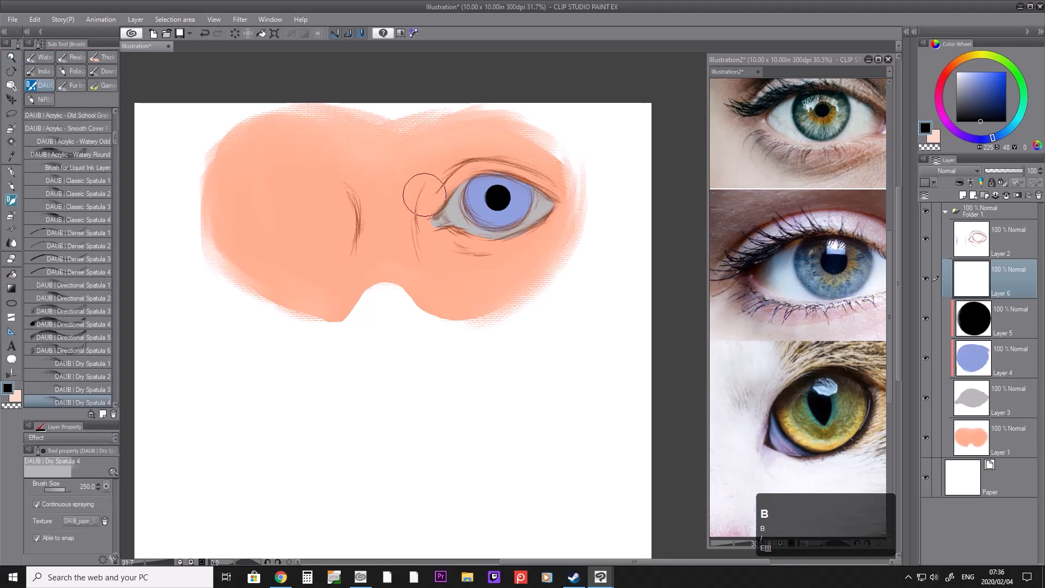
pyautogui.click(105, 86)
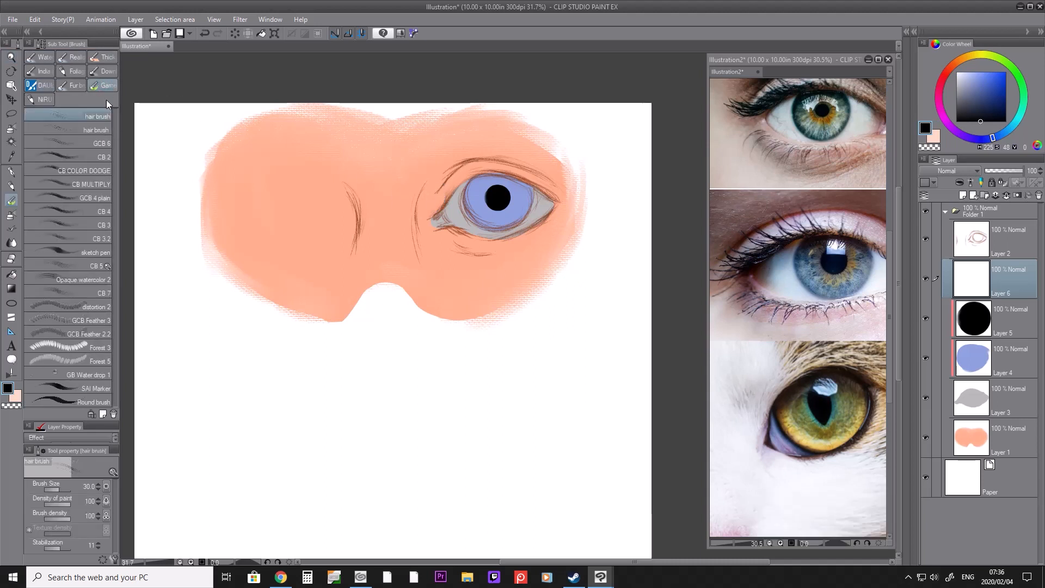
pyautogui.click(92, 197)
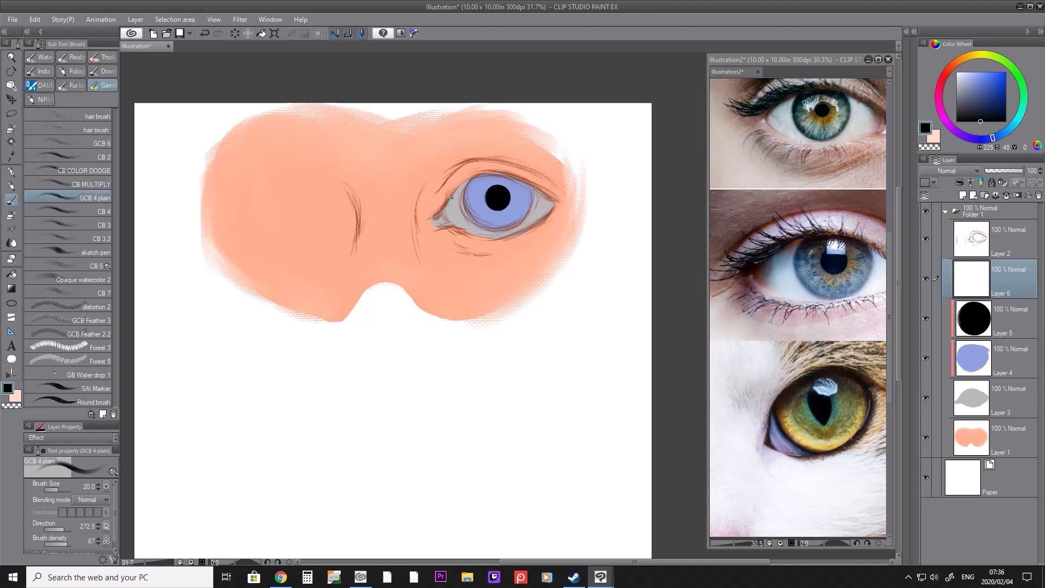
# Step: Draw a dark upper eyelid line from the inner corner over the iris, increasing the brush size from 20 to 25
pyautogui.moveTo(440, 210)
pyautogui.mouseDown()
pyautogui.moveTo(468, 178)
pyautogui.moveTo(457, 183)
pyautogui.moveTo(447, 195)
pyautogui.moveTo(494, 173)
pyautogui.moveTo(454, 184)
pyautogui.moveTo(488, 172)
pyautogui.mouseUp()
pyautogui.moveTo(442, 203)
pyautogui.mouseDown()
pyautogui.moveTo(492, 171)
pyautogui.moveTo(464, 176)
pyautogui.moveTo(436, 209)
pyautogui.moveTo(447, 189)
pyautogui.moveTo(459, 181)
pyautogui.moveTo(444, 200)
pyautogui.moveTo(488, 171)
pyautogui.moveTo(449, 187)
pyautogui.mouseUp()
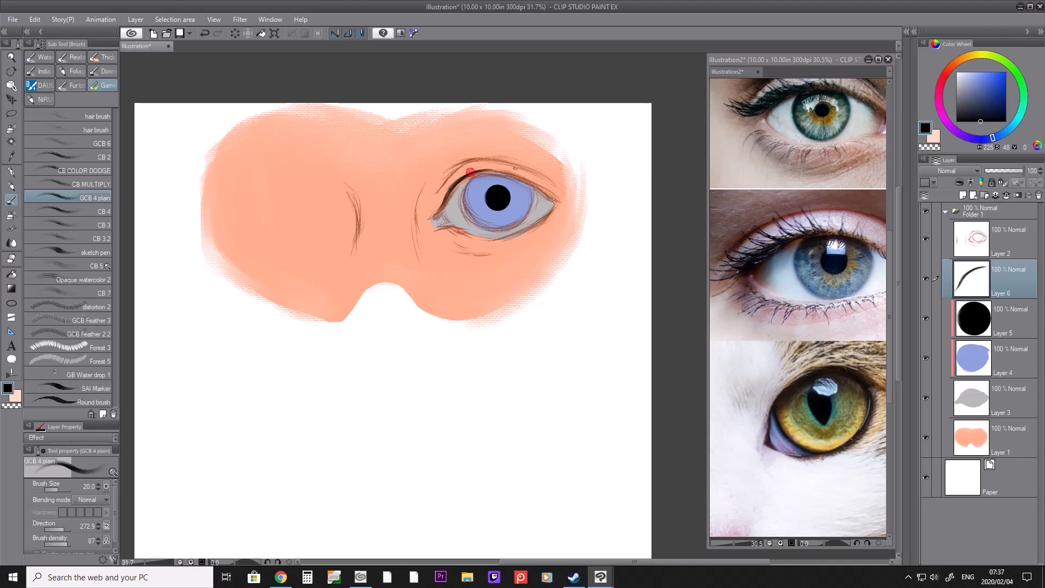
pyautogui.press(']')
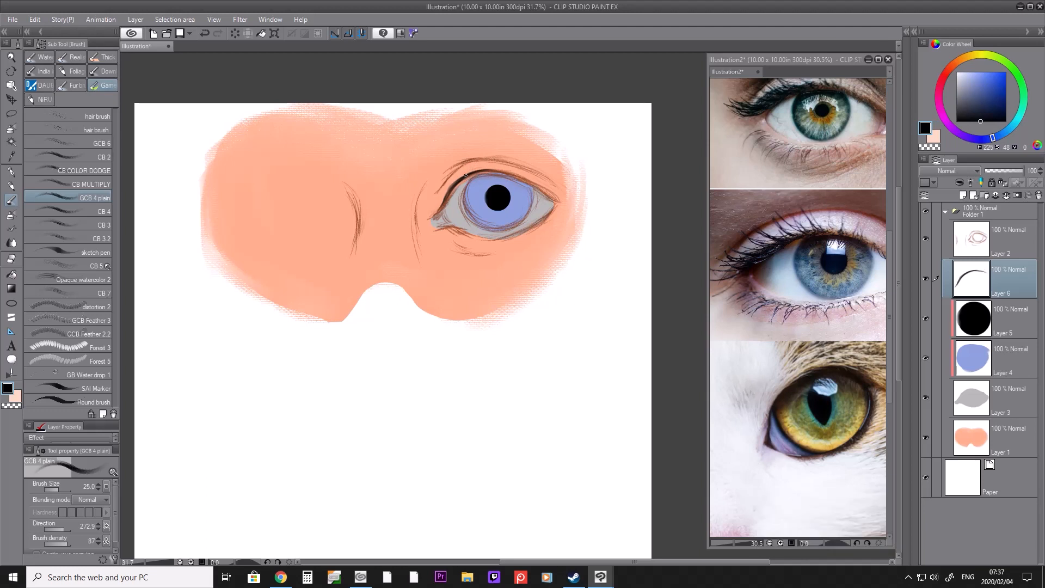
pyautogui.moveTo(477, 171); pyautogui.dragTo(526, 180)
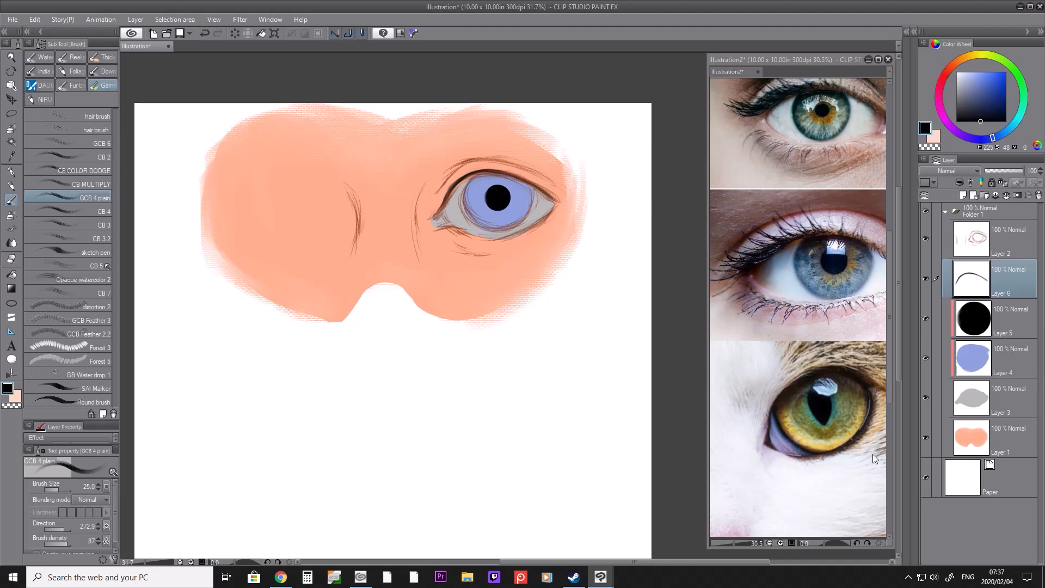
# Step: Rework the dark upper eyelid line and carry it past the iris to the outer corner with the GCB 4 plain brush at size 25
pyautogui.click(825, 256)
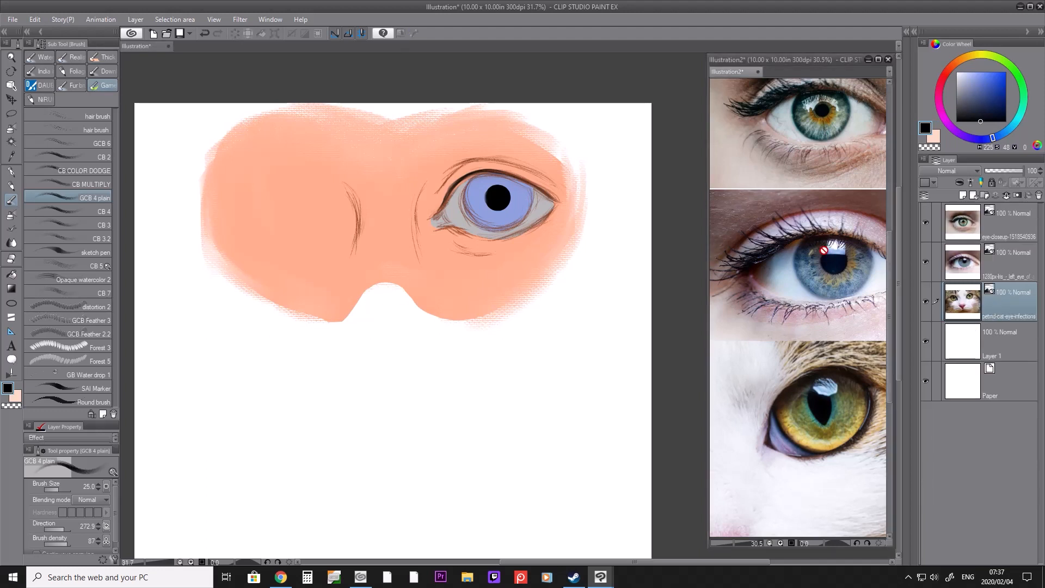
pyautogui.press('/')
pyautogui.moveTo(796, 243); pyautogui.dragTo(756, 243)
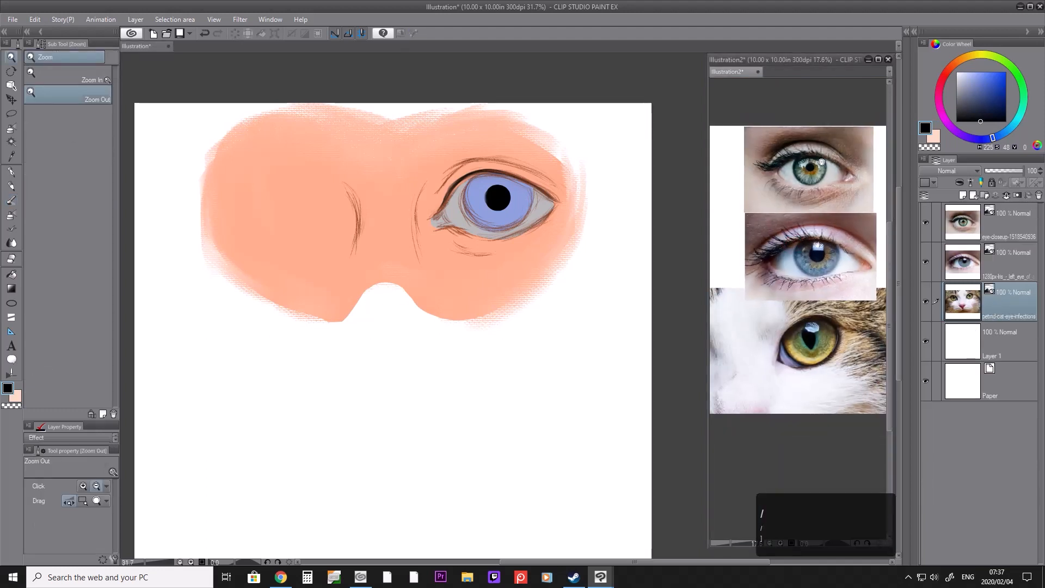
pyautogui.scroll(3, 843, 175)
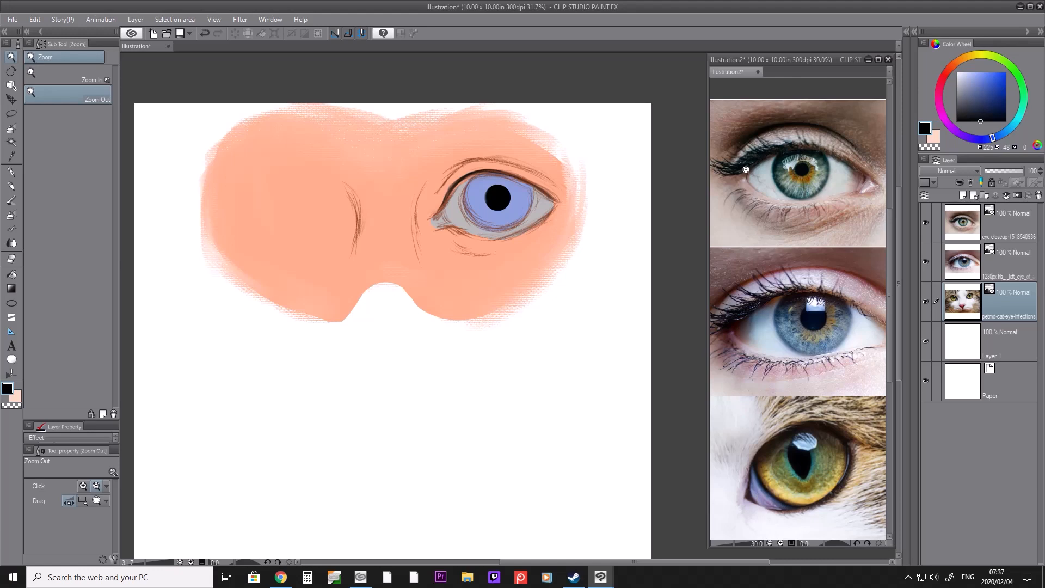
pyautogui.click(566, 197)
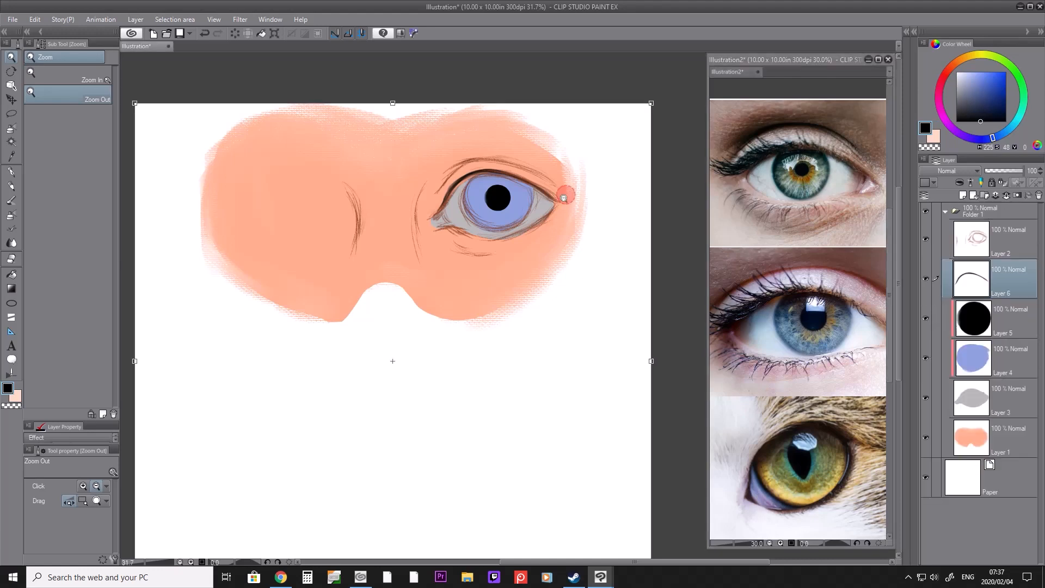
pyautogui.press('p')
pyautogui.press('b')
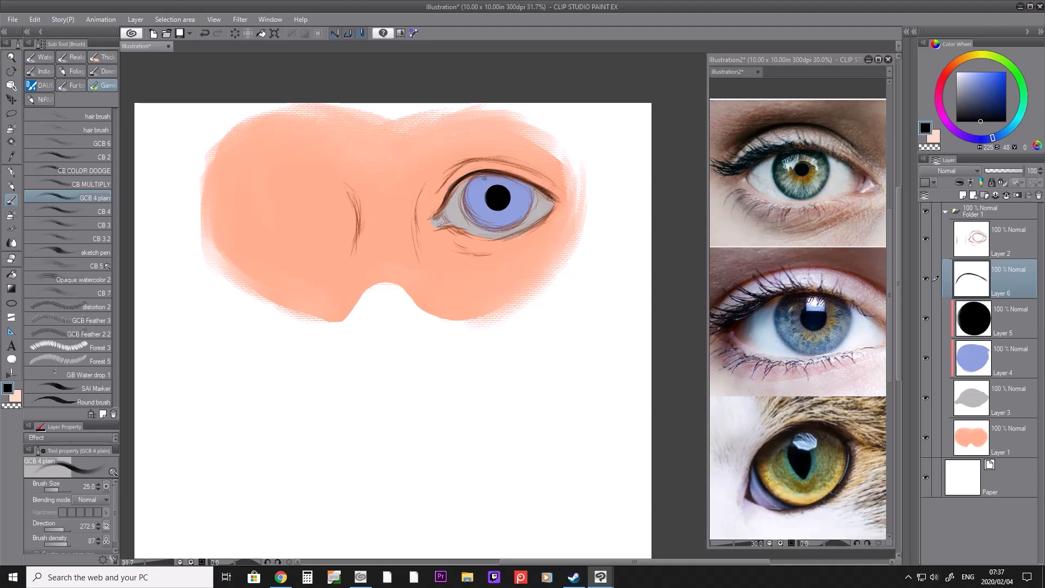
pyautogui.hotkey('ctrl', 'z')
pyautogui.hotkey('ctrl', 'z')
pyautogui.hotkey('ctrl', 'z')
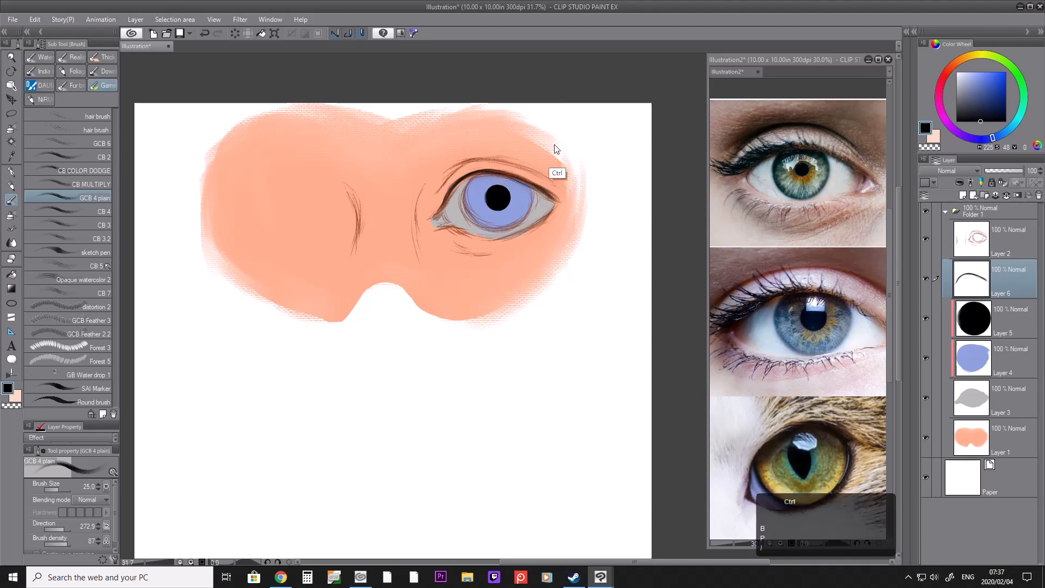
pyautogui.click(501, 174)
pyautogui.moveTo(538, 185); pyautogui.dragTo(517, 179)
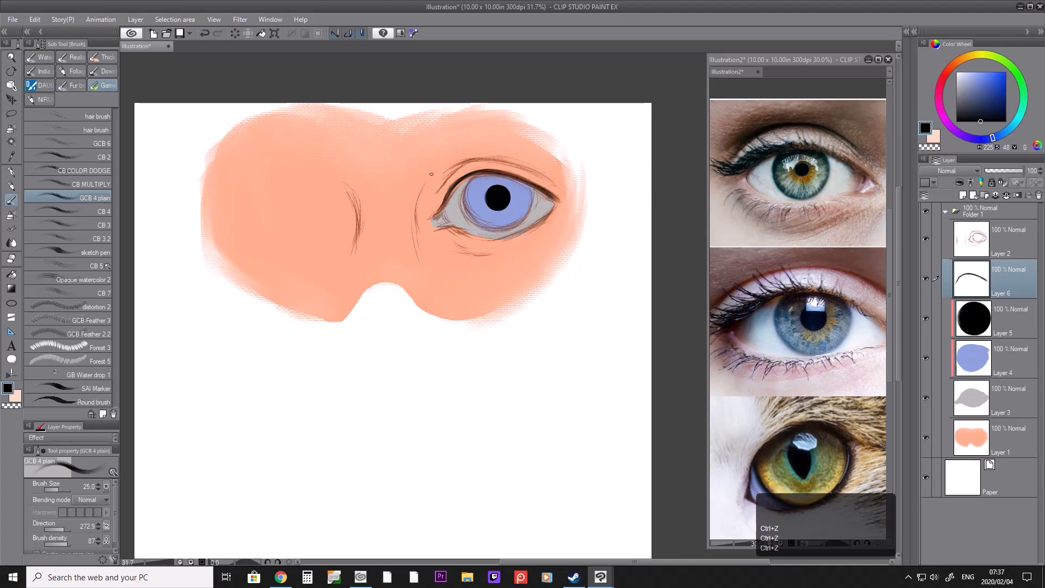
# Step: Draw the first short, thin upper lashes near the inner eye corner, reducing the GCB 4 plain brush to size 17
pyautogui.press('[')
pyautogui.press('[')
pyautogui.click(445, 193)
pyautogui.press(']')
pyautogui.hotkey('ctrl', 'z')
pyautogui.moveTo(451, 188)
pyautogui.mouseDown()
pyautogui.moveTo(436, 196)
pyautogui.moveTo(448, 165)
pyautogui.moveTo(460, 178)
pyautogui.mouseUp()
pyautogui.press('[')
pyautogui.press('[')
pyautogui.press('[')
pyautogui.press('[')
pyautogui.press(']')
pyautogui.press(']')
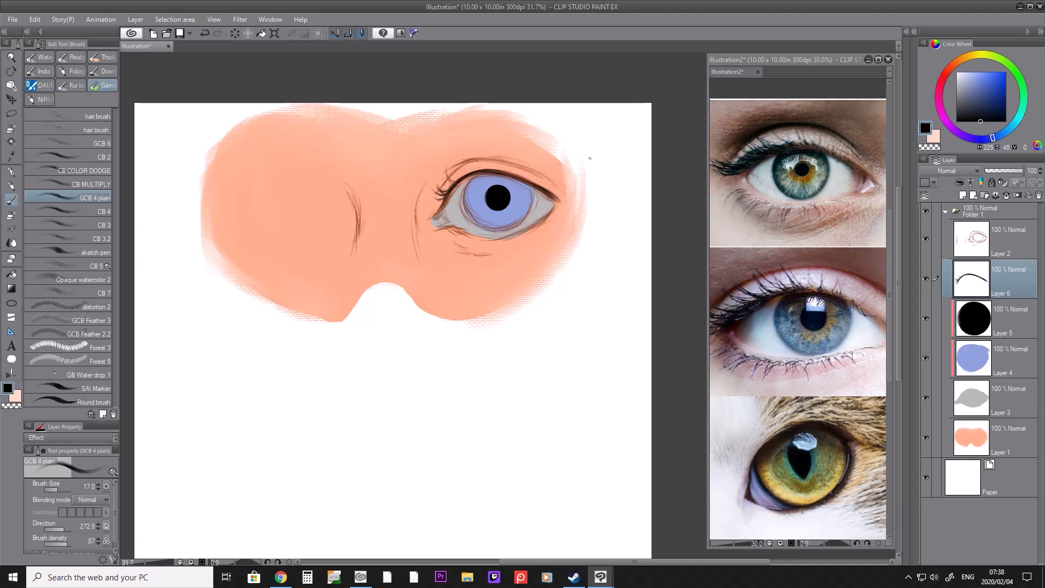
# Step: Try out a brush stroke on the blank canvas beside the face and erase it with the soft eraser at size 150
pyautogui.moveTo(628, 192)
pyautogui.mouseDown()
pyautogui.moveTo(612, 170)
pyautogui.moveTo(604, 185)
pyautogui.moveTo(629, 168)
pyautogui.moveTo(609, 193)
pyautogui.moveTo(621, 206)
pyautogui.mouseUp()
pyautogui.press('e')
pyautogui.press(']')
pyautogui.press(']')
pyautogui.press(']')
pyautogui.press(']')
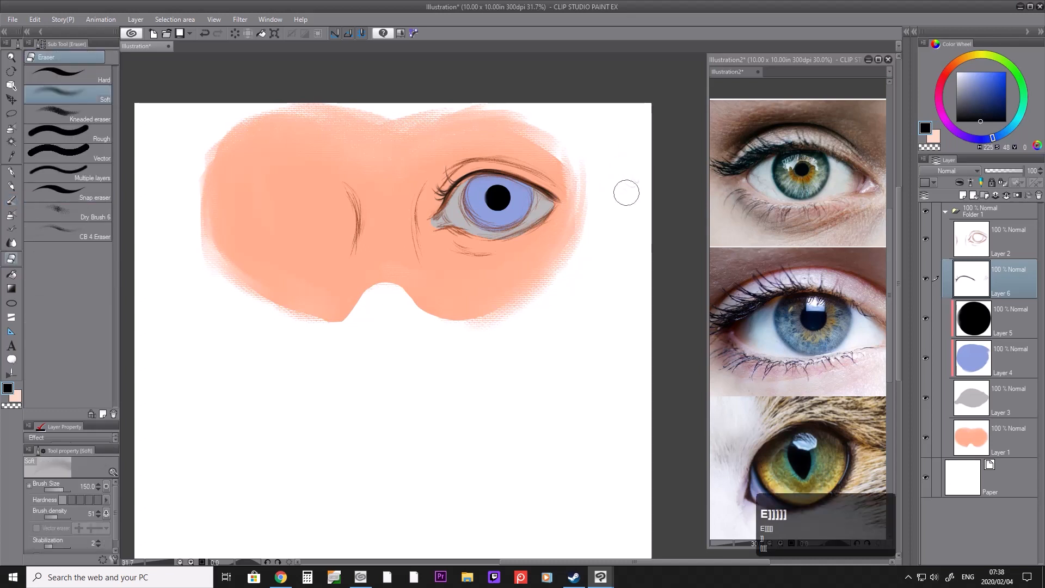
# Step: Draw longer lashes along the inner part of the upper eyelid with the GCB 4 plain brush at size 30
pyautogui.press('n')
pyautogui.press('b')
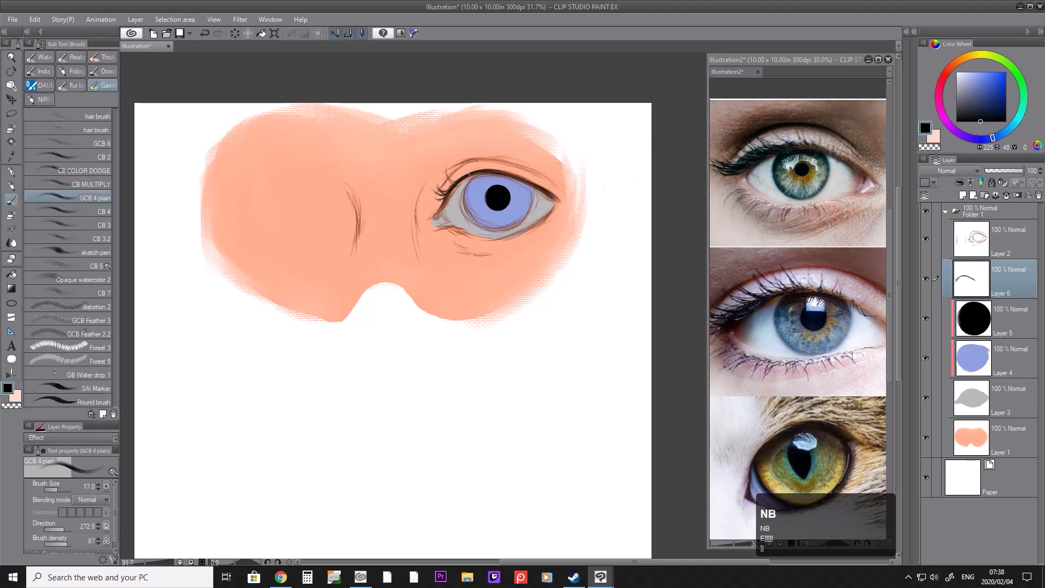
pyautogui.press(']')
pyautogui.press(']')
pyautogui.press(']')
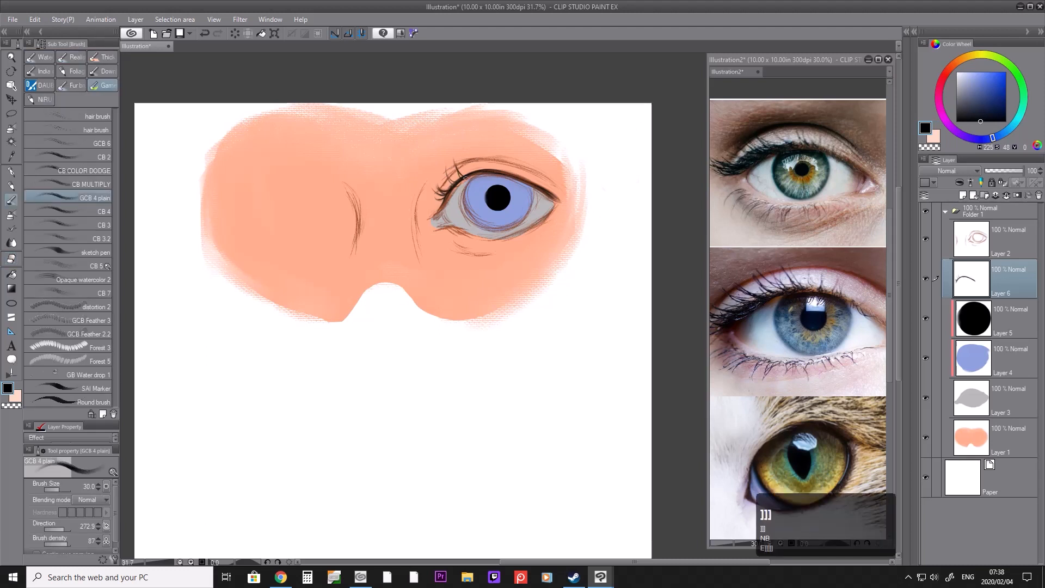
pyautogui.moveTo(460, 180); pyautogui.dragTo(454, 162)
pyautogui.moveTo(451, 179)
pyautogui.mouseDown()
pyautogui.moveTo(444, 164)
pyautogui.moveTo(478, 161)
pyautogui.moveTo(477, 152)
pyautogui.moveTo(473, 167)
pyautogui.moveTo(493, 148)
pyautogui.moveTo(497, 166)
pyautogui.mouseUp()
# Step: Add thicker tapered lashes to the upper eyelid above the iris with the sketch pen at size 25
pyautogui.press('[')
pyautogui.press('[')
pyautogui.press('[')
pyautogui.click(93, 252)
pyautogui.press('[')
pyautogui.press('[')
pyautogui.press('[')
pyautogui.press(']')
pyautogui.press(']')
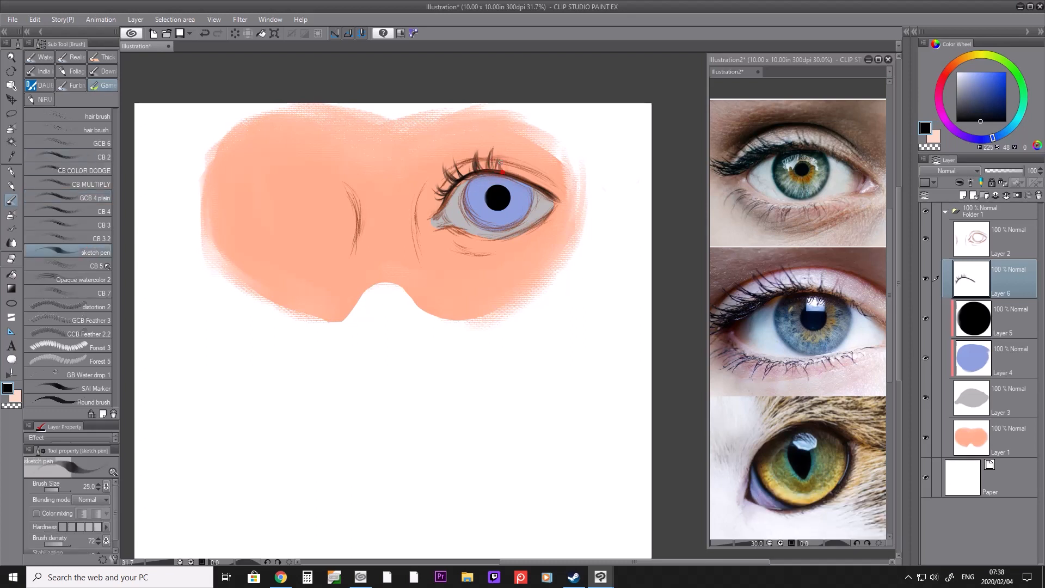
# Step: Add crisp upper lashes with the Real G-Pen at size 17 and move the lash layer above the sketch layer
pyautogui.press('p')
pyautogui.press('p')
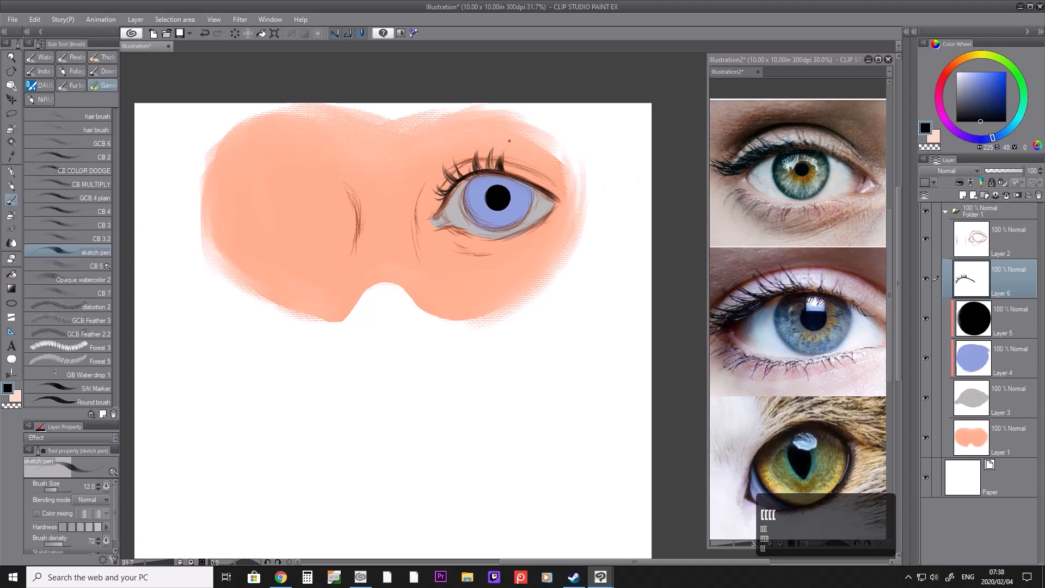
pyautogui.click(97, 104)
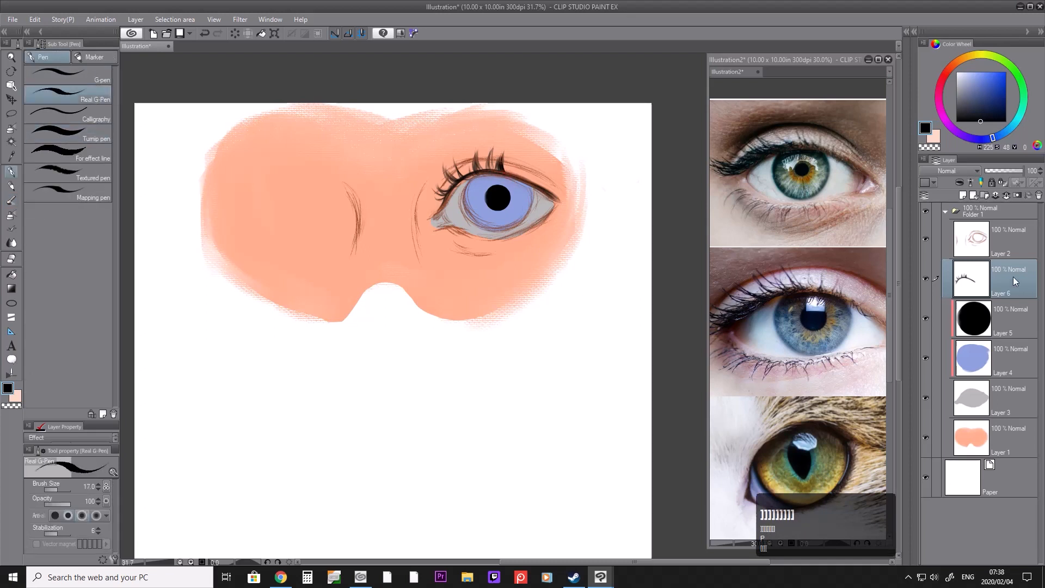
pyautogui.hotkey('ctrl', ']')
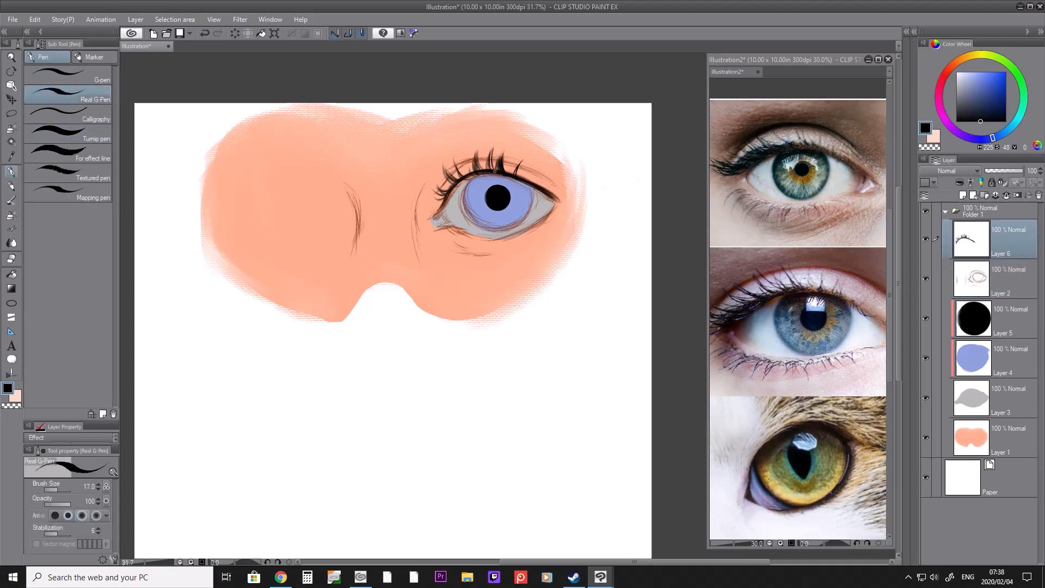
# Step: Thin and soften the upper lash tips with the soft eraser
pyautogui.press('e')
pyautogui.press(']')
pyautogui.press(']')
pyautogui.moveTo(447, 165)
pyautogui.mouseDown()
pyautogui.moveTo(466, 147)
pyautogui.moveTo(515, 140)
pyautogui.mouseUp()
pyautogui.press('[')
pyautogui.press('[')
# Step: Fill in finer lashes across the upper eyelid to the outer corner with the GCB 4 plain brush, going from size 20 to 12
pyautogui.press('b')
pyautogui.press('[')
pyautogui.press('[')
pyautogui.press(']')
pyautogui.press(']')
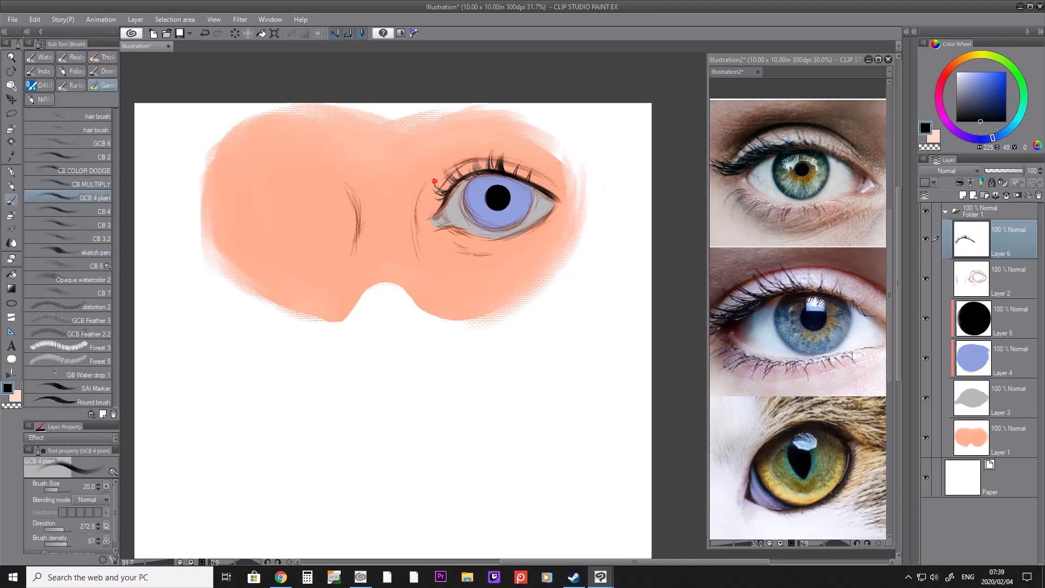
pyautogui.moveTo(466, 176)
pyautogui.mouseDown()
pyautogui.moveTo(456, 158)
pyautogui.moveTo(541, 177)
pyautogui.mouseUp()
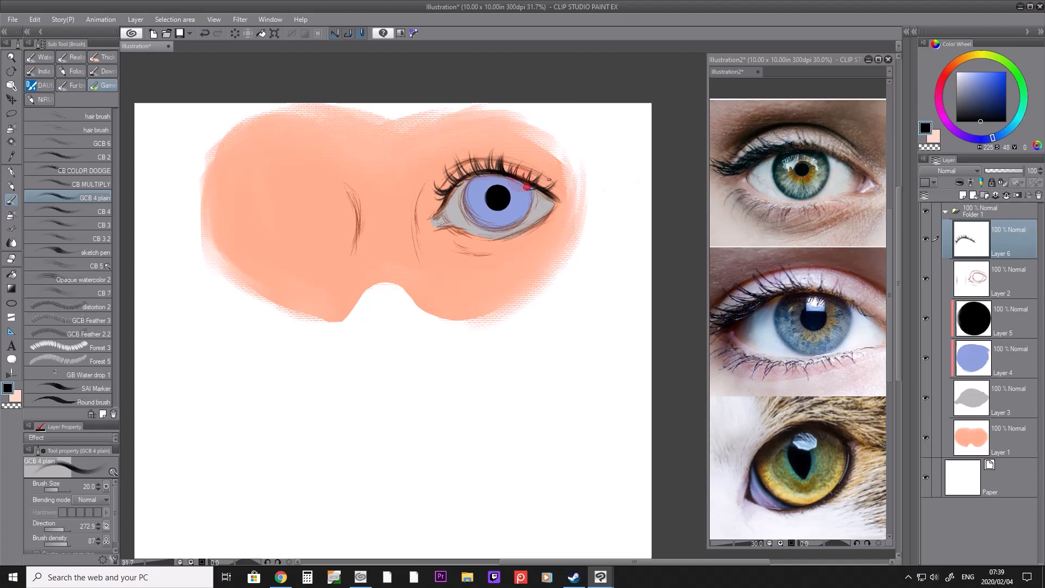
pyautogui.press('[')
pyautogui.press('[')
pyautogui.press('[')
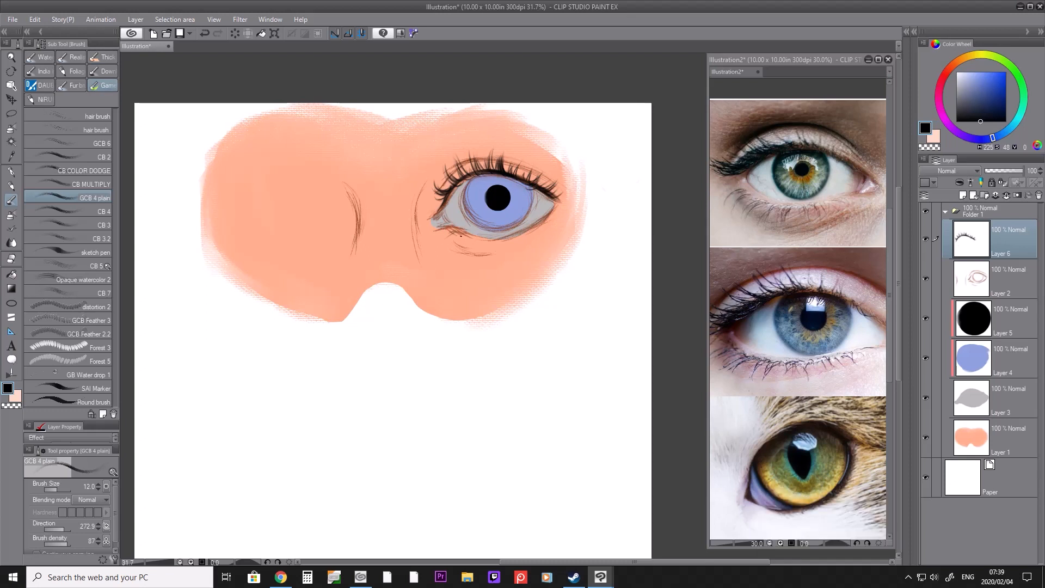
# Step: Lower the sketch layer's opacity to 36% and reselect the lash layer
pyautogui.click(1013, 292)
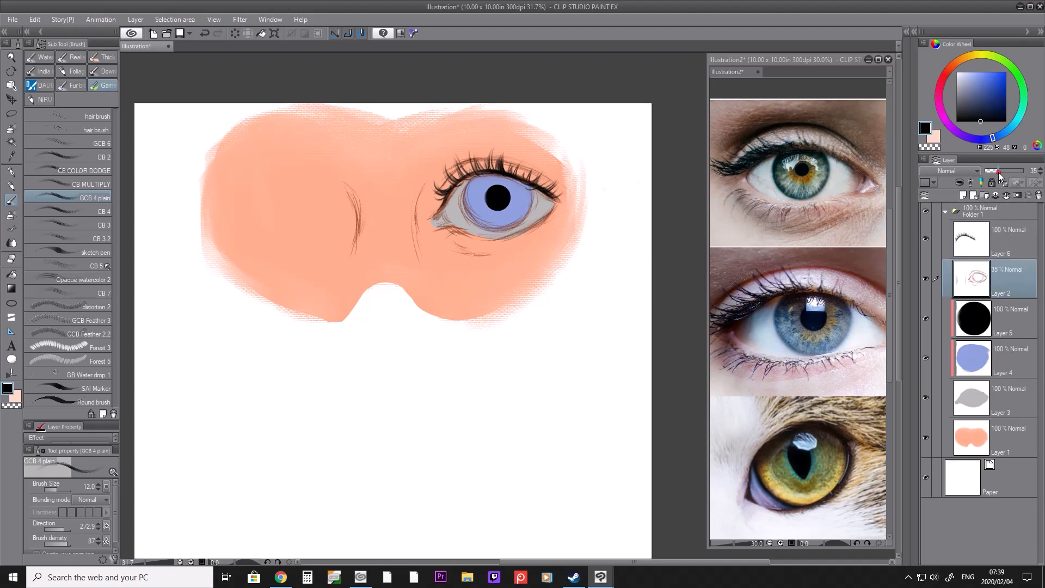
pyautogui.click(999, 173)
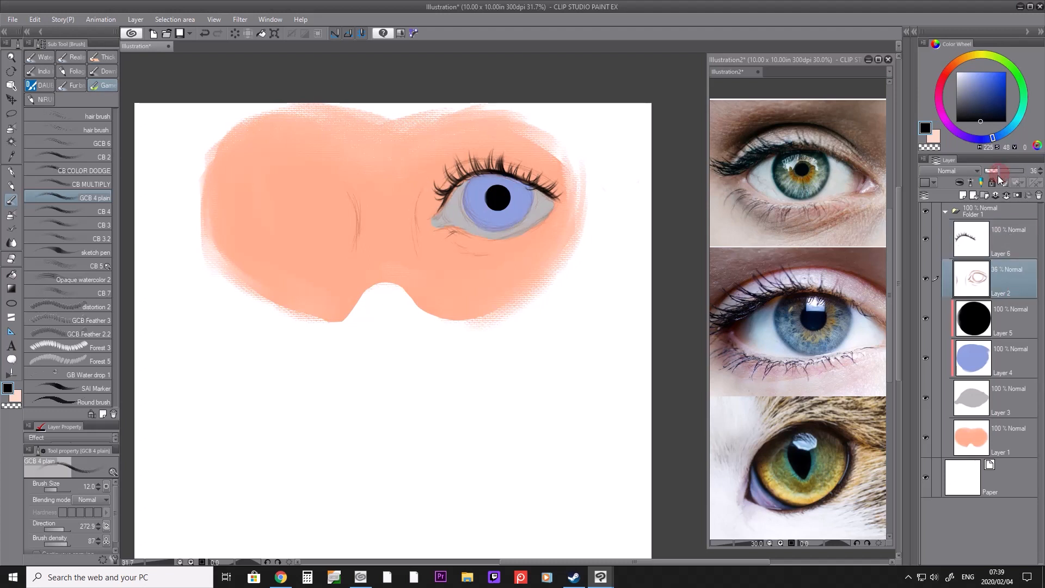
pyautogui.click(1020, 245)
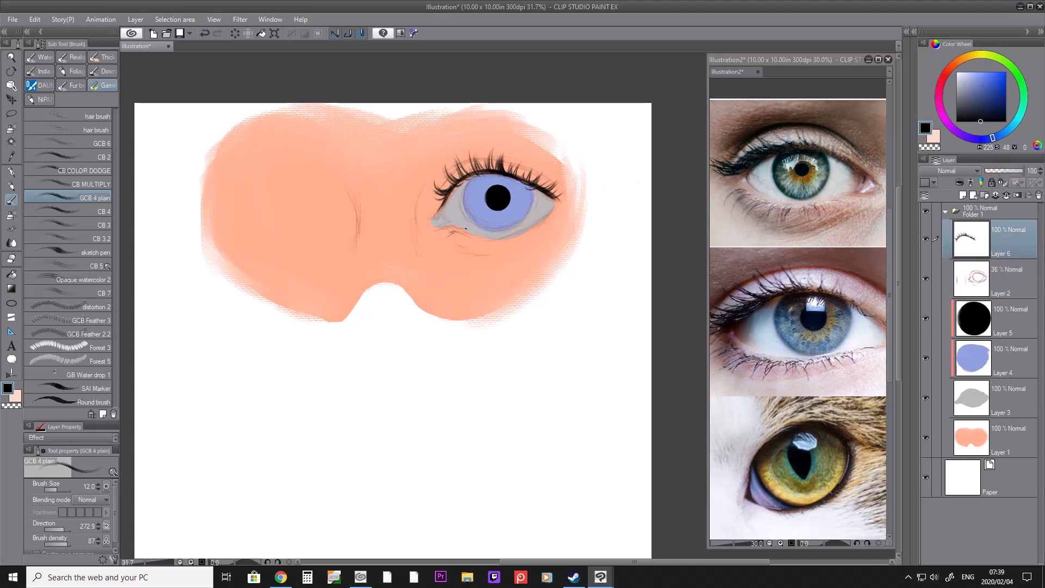
# Step: Draw short, sparse lashes along the lower eyelid out to the outer corner with the brush at size 12
pyautogui.moveTo(468, 237); pyautogui.dragTo(500, 247)
pyautogui.moveTo(508, 241); pyautogui.dragTo(512, 248)
pyautogui.hotkey('ctrl', 'z')
pyautogui.hotkey('ctrl', 'z')
pyautogui.moveTo(555, 209); pyautogui.dragTo(574, 200)
# Step: Lock the transparent pixels of the grey eye-white layer and choose the Soft Multiply airbrush
pyautogui.click(1026, 403)
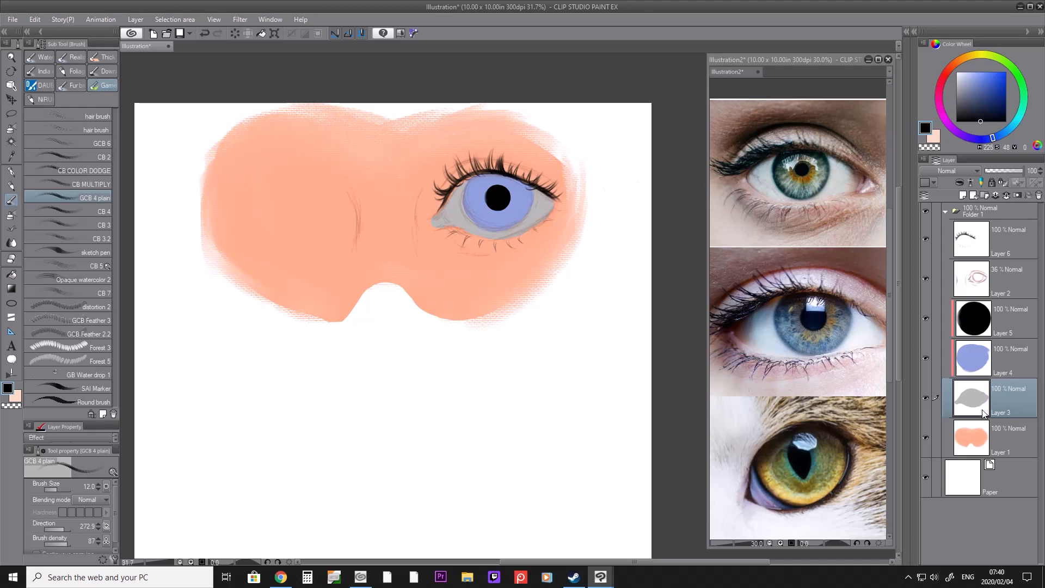
pyautogui.click(1004, 184)
pyautogui.press('b')
pyautogui.click(76, 136)
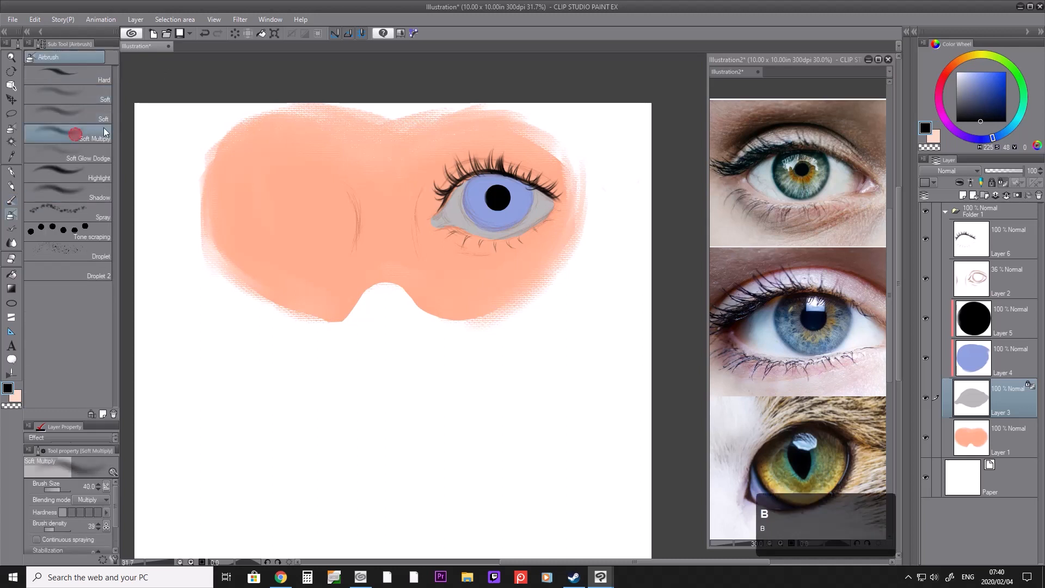
# Step: Try shading the eye white beneath the upper eyelid with the Soft Multiply airbrush at size 150
pyautogui.press(']')
pyautogui.press(']')
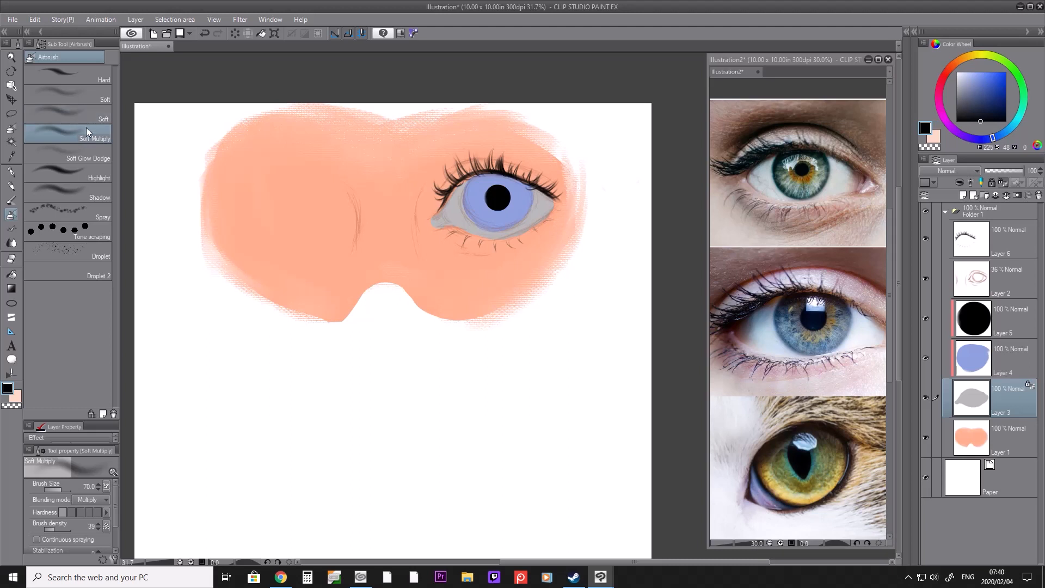
pyautogui.press(']')
pyautogui.press(']')
pyautogui.press(']')
pyautogui.press(']')
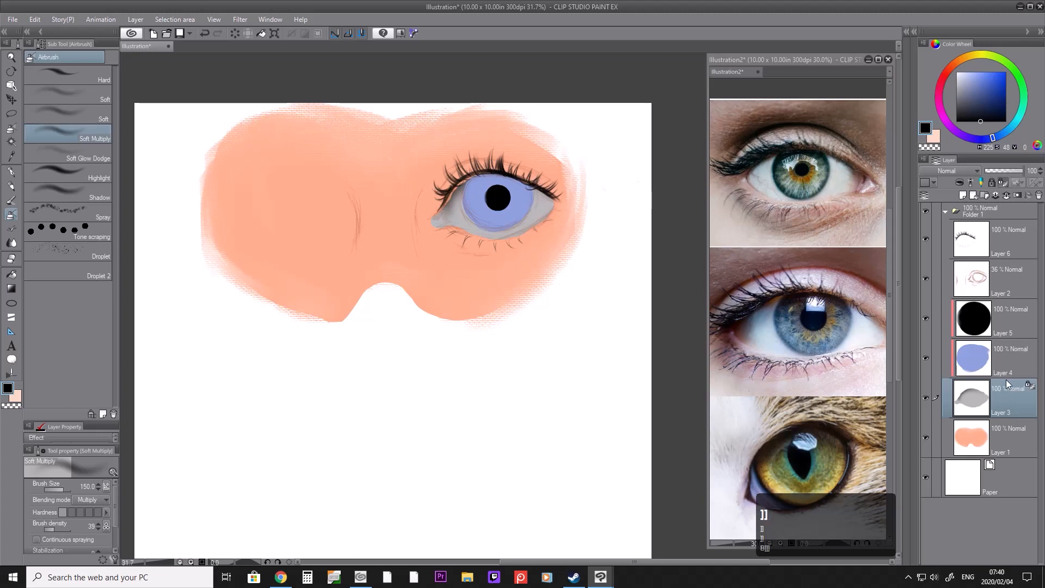
pyautogui.hotkey('ctrl', 'z')
pyautogui.hotkey('ctrl', 'z')
pyautogui.hotkey('ctrl', 'z')
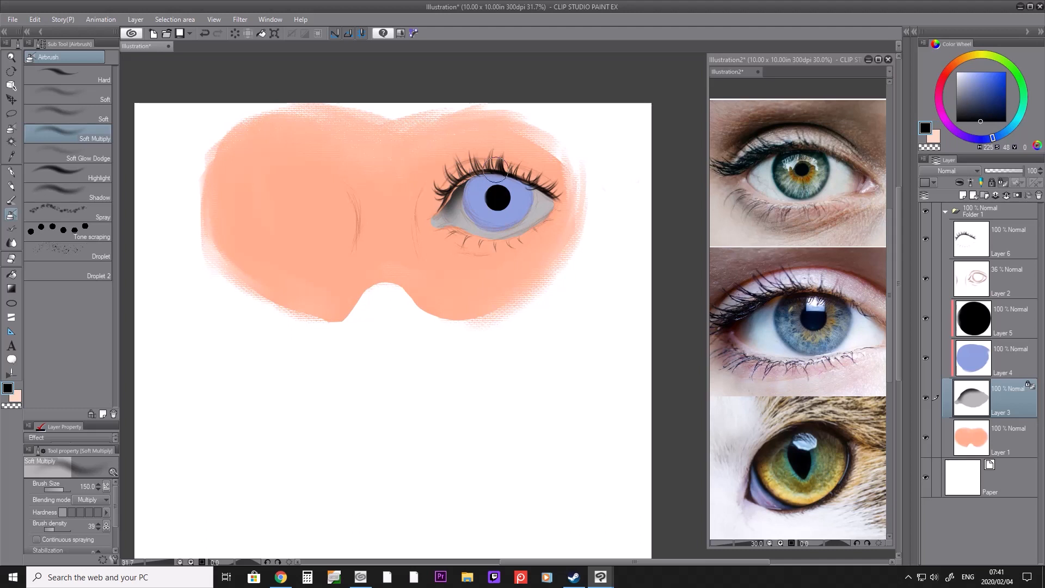
pyautogui.hotkey('ctrl', 'z')
pyautogui.hotkey('ctrl', 'z')
pyautogui.hotkey('ctrl', 'z')
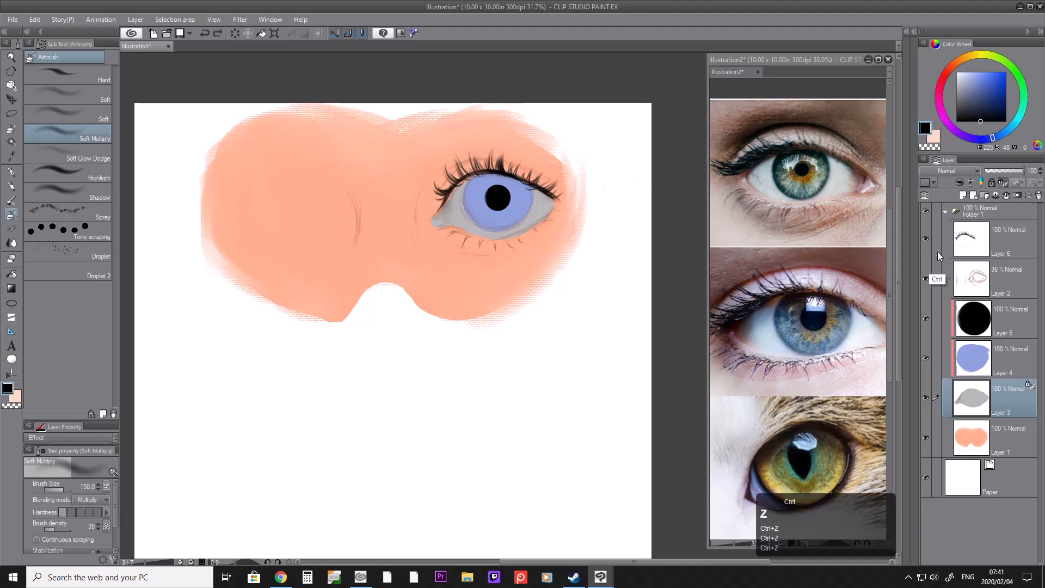
# Step: Add a new clipped raster layer above the pupil layer and set its blending mode to Multiply
pyautogui.click(1005, 360)
pyautogui.click(962, 196)
pyautogui.moveTo(1014, 362); pyautogui.dragTo(1016, 310)
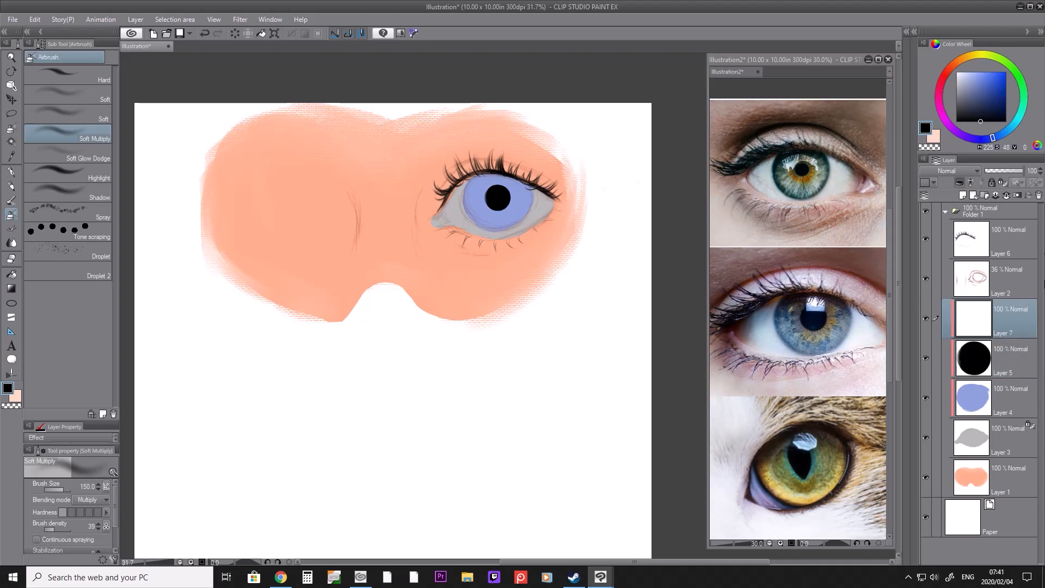
pyautogui.click(969, 173)
pyautogui.click(946, 202)
# Step: Airbrush a near-black shadow over the eyeball beneath the upper eyelid with the Soft airbrush, trying several brush sizes
pyautogui.click(92, 98)
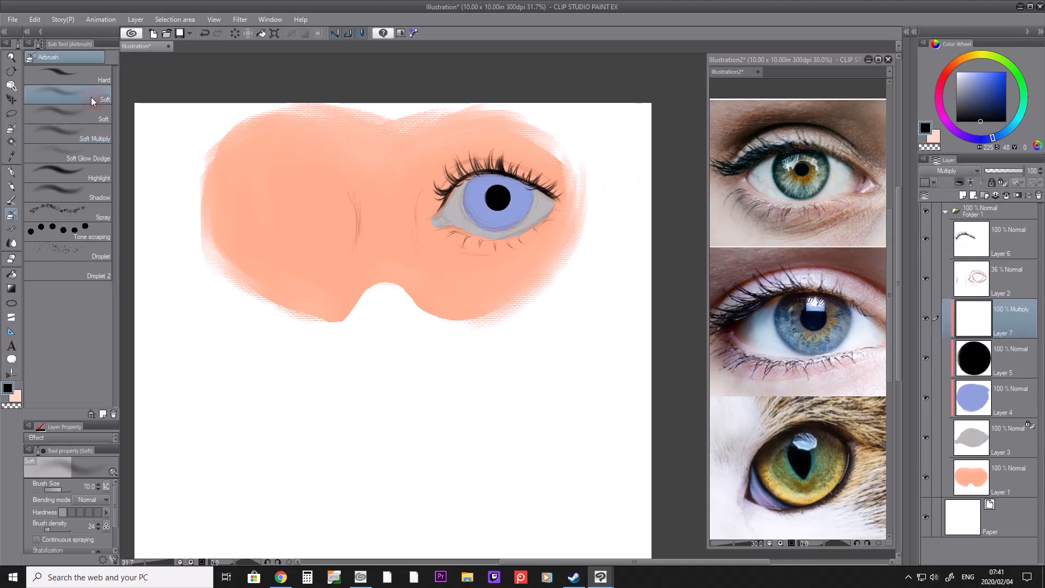
pyautogui.press(']')
pyautogui.press(']')
pyautogui.press(']')
pyautogui.press('[')
pyautogui.press('[')
pyautogui.moveTo(448, 201); pyautogui.dragTo(447, 217)
pyautogui.moveTo(468, 178); pyautogui.dragTo(514, 184)
pyautogui.press(']')
pyautogui.moveTo(443, 210); pyautogui.dragTo(515, 189)
pyautogui.press(']')
pyautogui.press(']')
pyautogui.press(']')
pyautogui.moveTo(447, 184); pyautogui.dragTo(560, 196)
pyautogui.moveTo(457, 180); pyautogui.dragTo(521, 184)
pyautogui.moveTo(450, 204); pyautogui.dragTo(502, 165)
pyautogui.hotkey('ctrl', 'z')
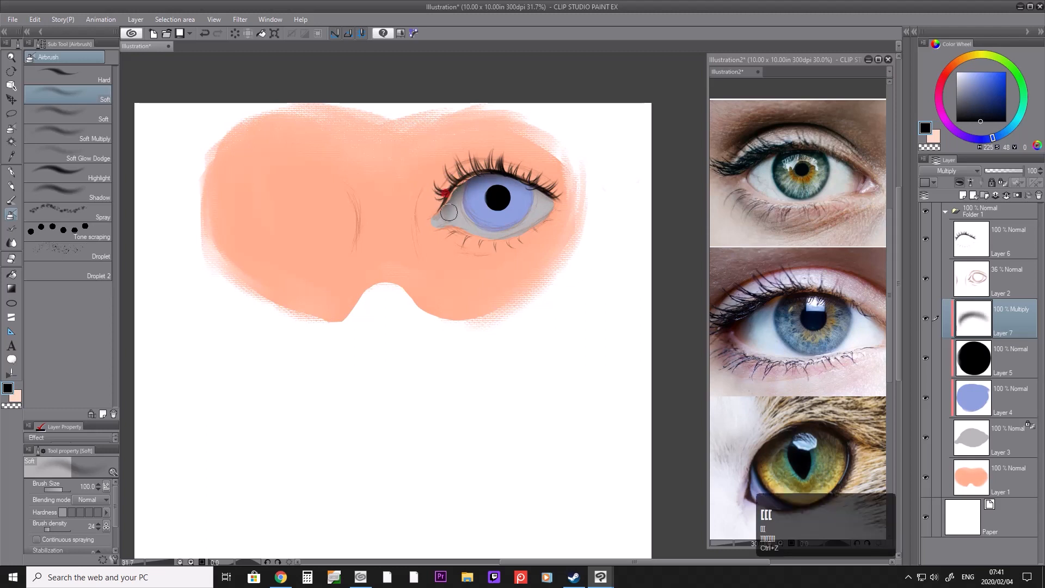
# Step: Deepen the upper eyelid's shadow from the inner corner across the iris to the outer corner, using airbrush sizes 150 and 120
pyautogui.moveTo(447, 209)
pyautogui.mouseDown()
pyautogui.moveTo(454, 224)
pyautogui.moveTo(554, 198)
pyautogui.moveTo(432, 205)
pyautogui.moveTo(529, 186)
pyautogui.mouseUp()
pyautogui.press(']')
pyautogui.press('[')
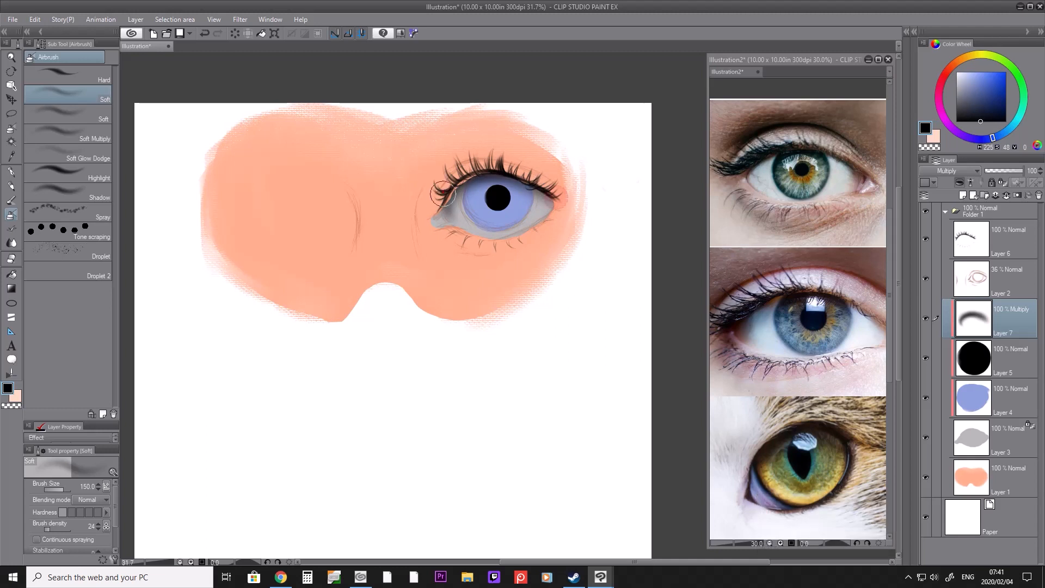
pyautogui.moveTo(459, 196); pyautogui.dragTo(554, 198)
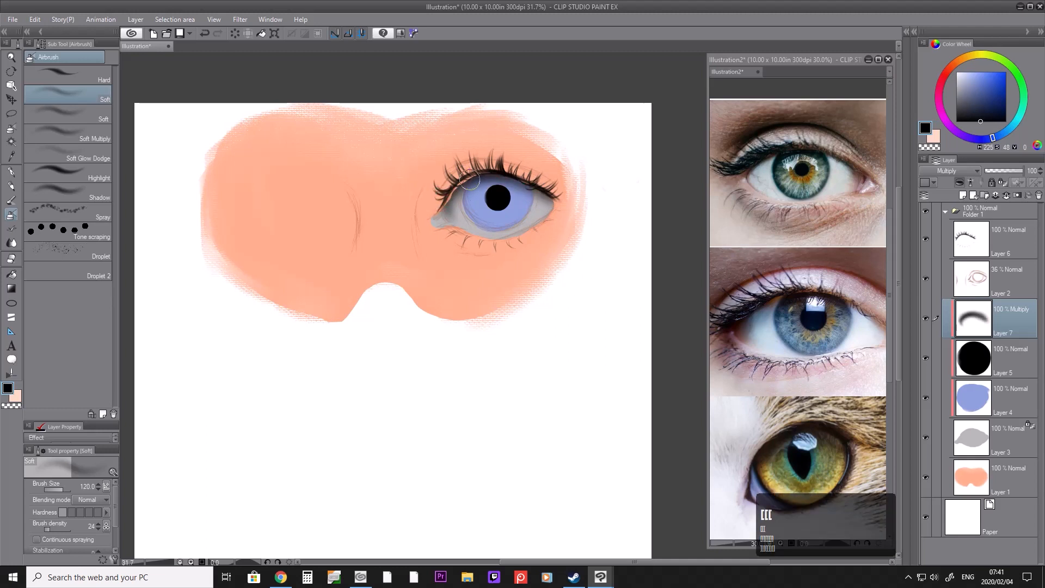
# Step: Darken the inner eye corner with the airbrush at size 40 and strengthen the shadow toward the outer corner
pyautogui.press('[')
pyautogui.press('[')
pyautogui.press('[')
pyautogui.press('[')
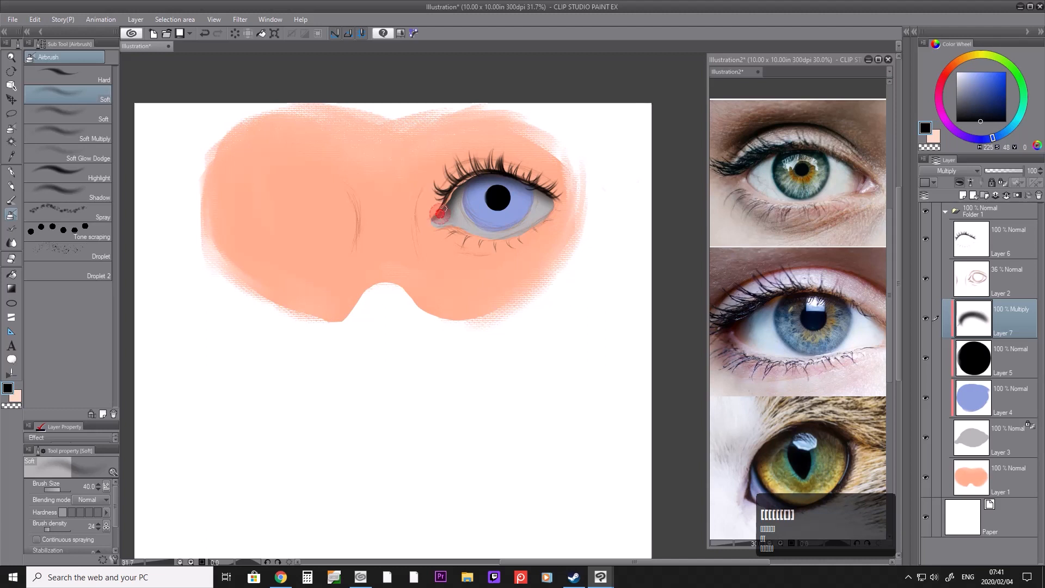
pyautogui.press(']')
pyautogui.moveTo(491, 188); pyautogui.dragTo(546, 195)
pyautogui.press('[')
pyautogui.press(']')
# Step: Shade the eyeball's lower edge and both corners with the Soft airbrush at size 120 to round out its form
pyautogui.moveTo(450, 229)
pyautogui.mouseDown()
pyautogui.moveTo(486, 246)
pyautogui.moveTo(562, 200)
pyautogui.mouseUp()
pyautogui.press(']')
pyautogui.press(']')
pyautogui.press(']')
pyautogui.moveTo(452, 243)
pyautogui.mouseDown()
pyautogui.moveTo(541, 234)
pyautogui.moveTo(564, 199)
pyautogui.mouseUp()
pyautogui.moveTo(446, 211); pyautogui.dragTo(562, 195)
pyautogui.moveTo(442, 198); pyautogui.dragTo(549, 187)
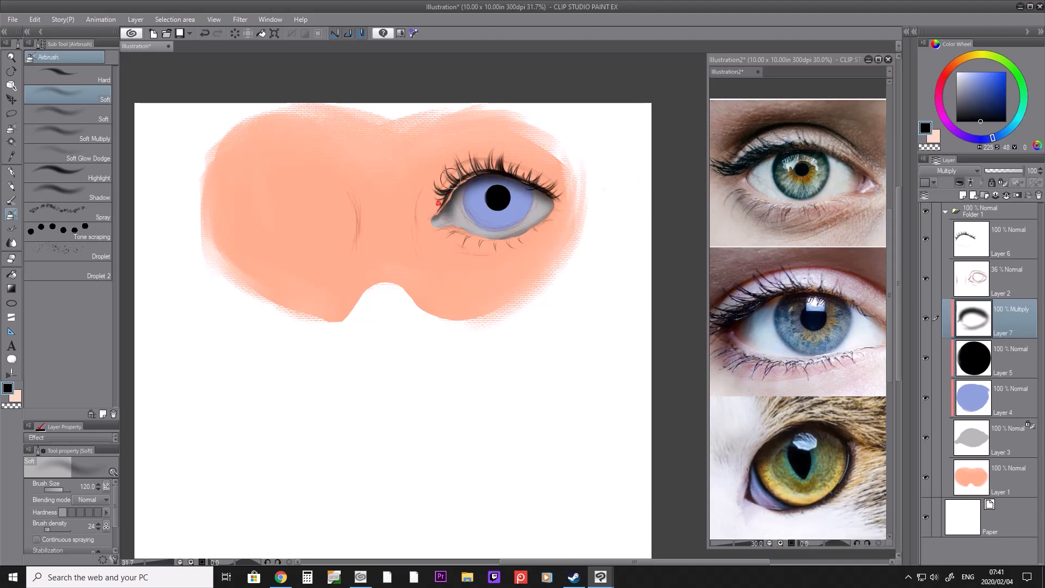
pyautogui.press('[')
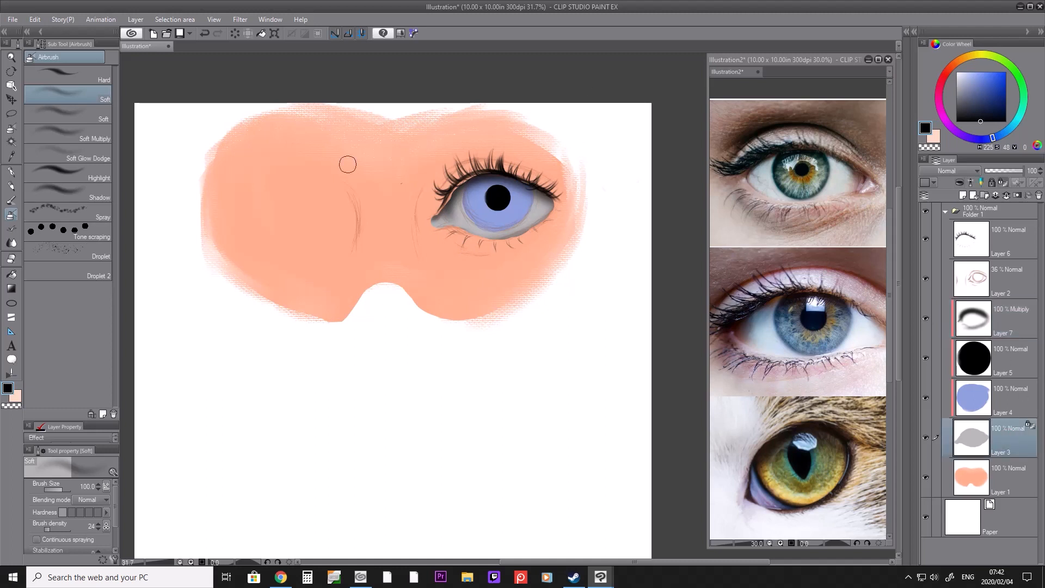
# Step: Clean up the lower and outer edges of the eyeball with the Soft eraser at a small brush size, undoing unwanted strokes
pyautogui.press('e')
pyautogui.press('[')
pyautogui.press('[')
pyautogui.press('[')
pyautogui.press('[')
pyautogui.press('[')
pyautogui.press('[')
pyautogui.press('[')
pyautogui.press('[')
pyautogui.press('[')
pyautogui.press('[')
pyautogui.press('[')
pyautogui.press('[')
pyautogui.press('[')
pyautogui.press('[')
pyautogui.press(']')
pyautogui.moveTo(506, 241)
pyautogui.mouseDown()
pyautogui.moveTo(552, 213)
pyautogui.moveTo(529, 232)
pyautogui.mouseUp()
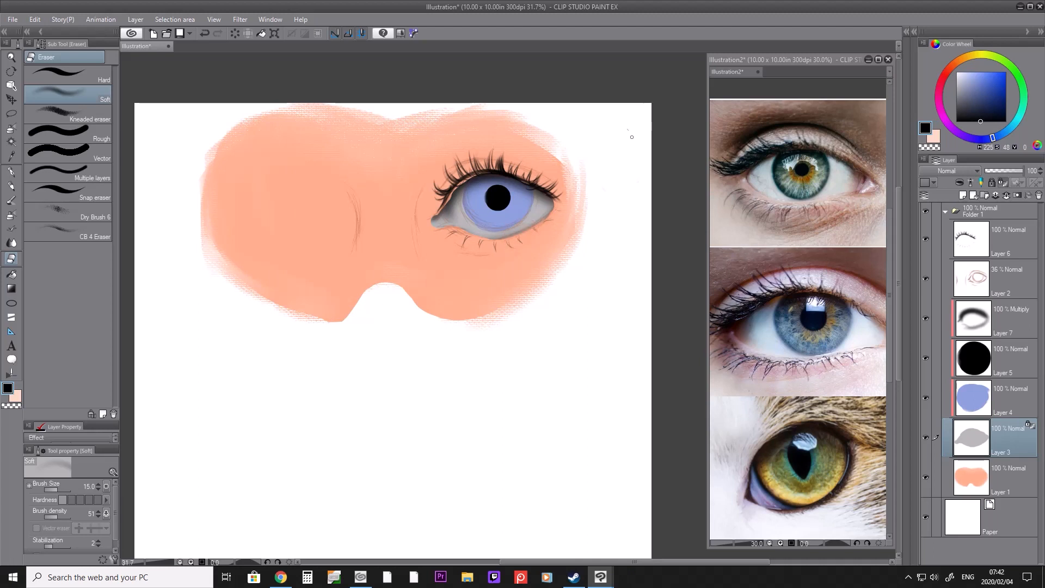
pyautogui.hotkey('ctrl', 'z')
pyautogui.hotkey('ctrl', 'z')
pyautogui.hotkey('ctrl', 'z')
pyautogui.moveTo(555, 198); pyautogui.dragTo(554, 219)
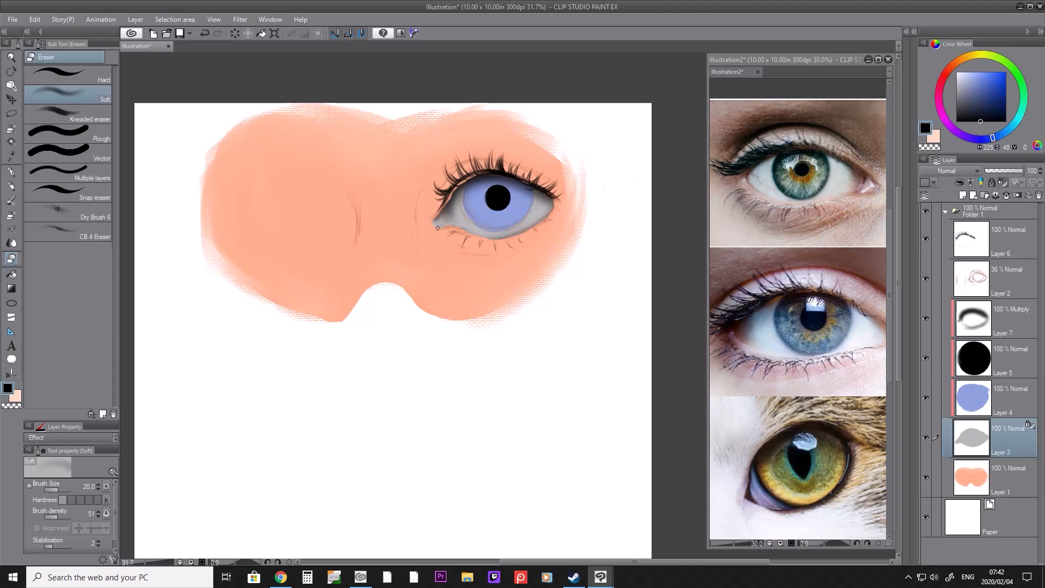
# Step: Trim the eyeball's inner corner and the edge beneath the upper lashes with the Soft eraser at size 20
pyautogui.moveTo(430, 219)
pyautogui.mouseDown()
pyautogui.moveTo(462, 180)
pyautogui.moveTo(450, 195)
pyautogui.moveTo(469, 178)
pyautogui.mouseUp()
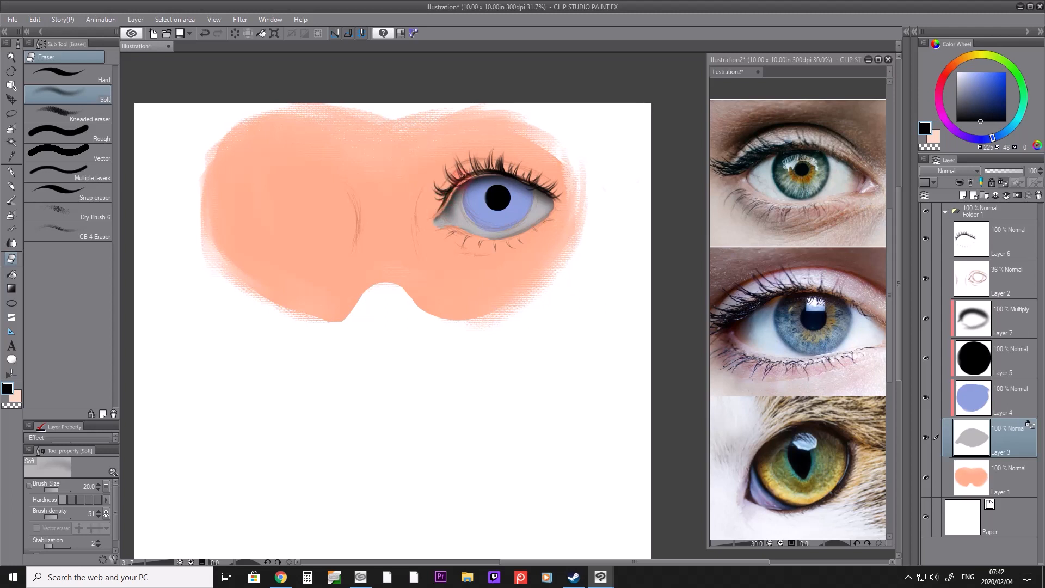
pyautogui.hotkey('ctrl', 'z')
pyautogui.hotkey('ctrl', 'z')
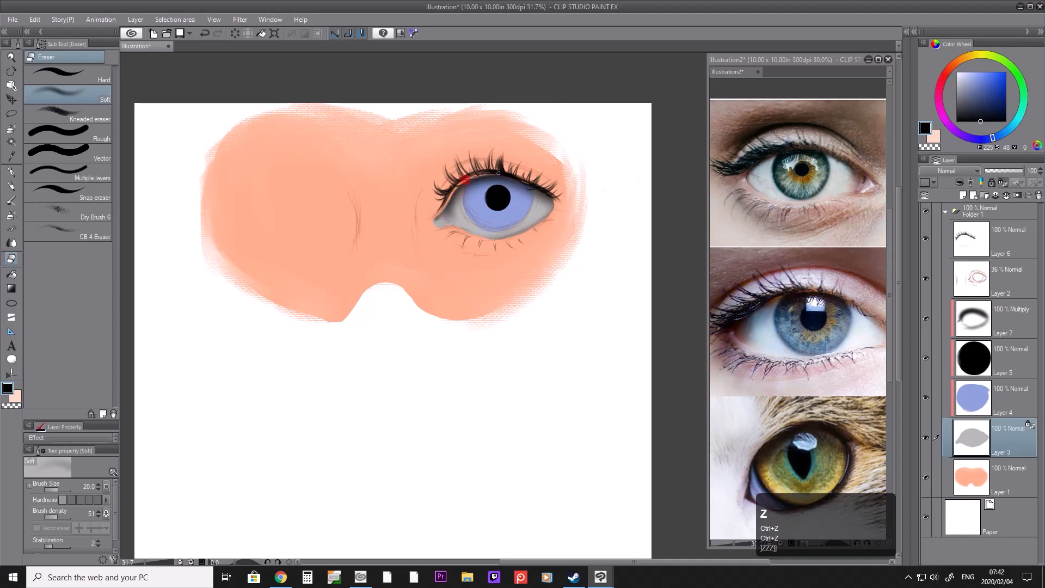
pyautogui.moveTo(451, 187)
pyautogui.mouseDown()
pyautogui.moveTo(442, 205)
pyautogui.moveTo(452, 183)
pyautogui.mouseUp()
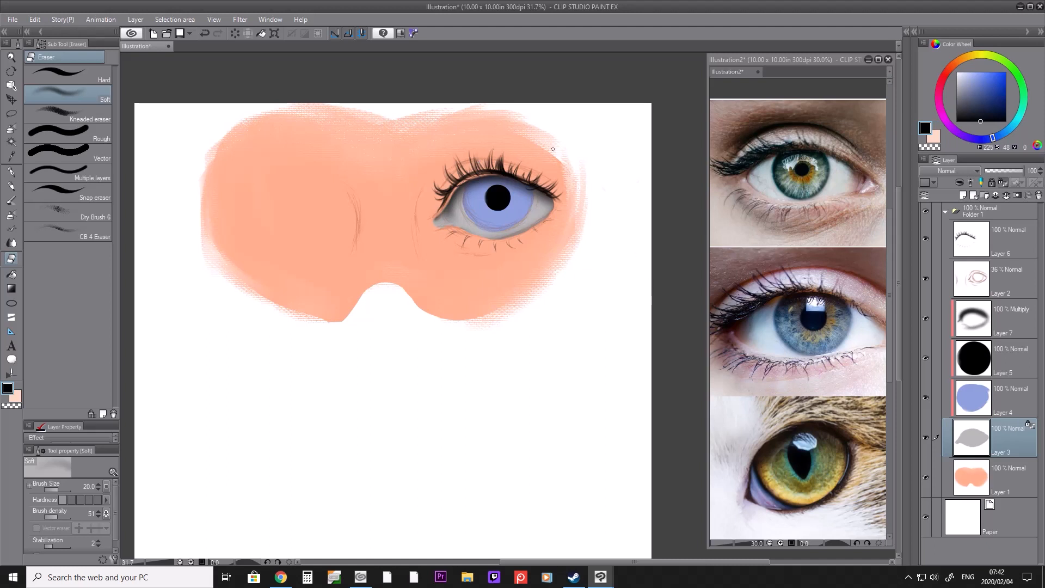
# Step: Create a Radial line special ruler centred on the pupil
pyautogui.click(1012, 408)
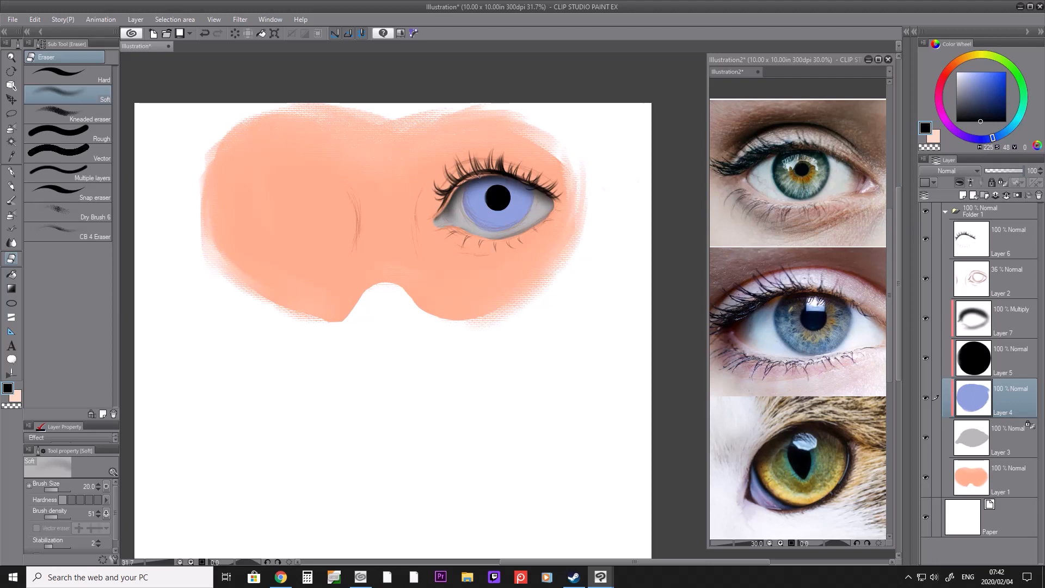
pyautogui.click(1005, 185)
pyautogui.press('i')
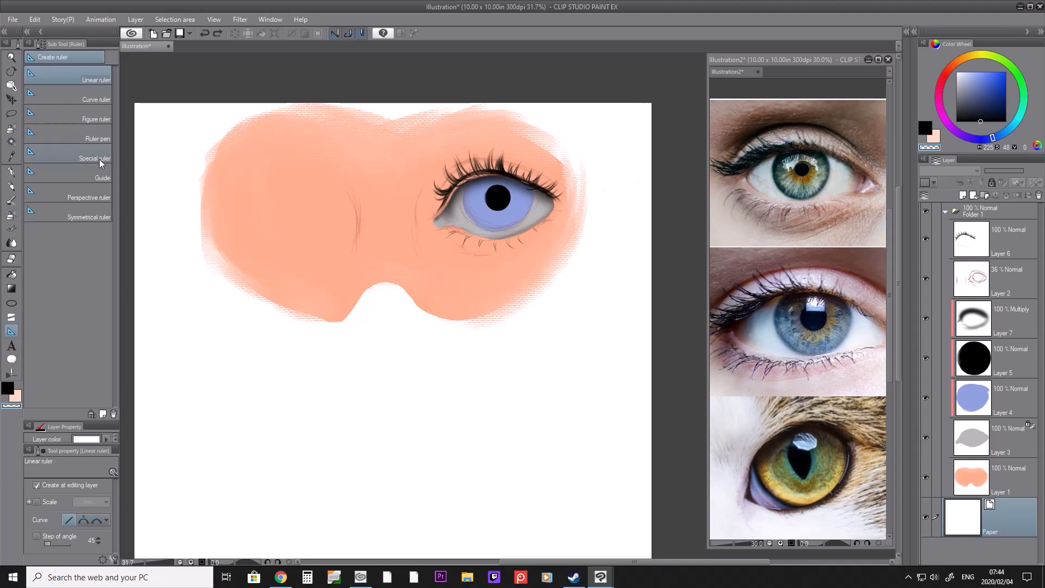
pyautogui.click(101, 161)
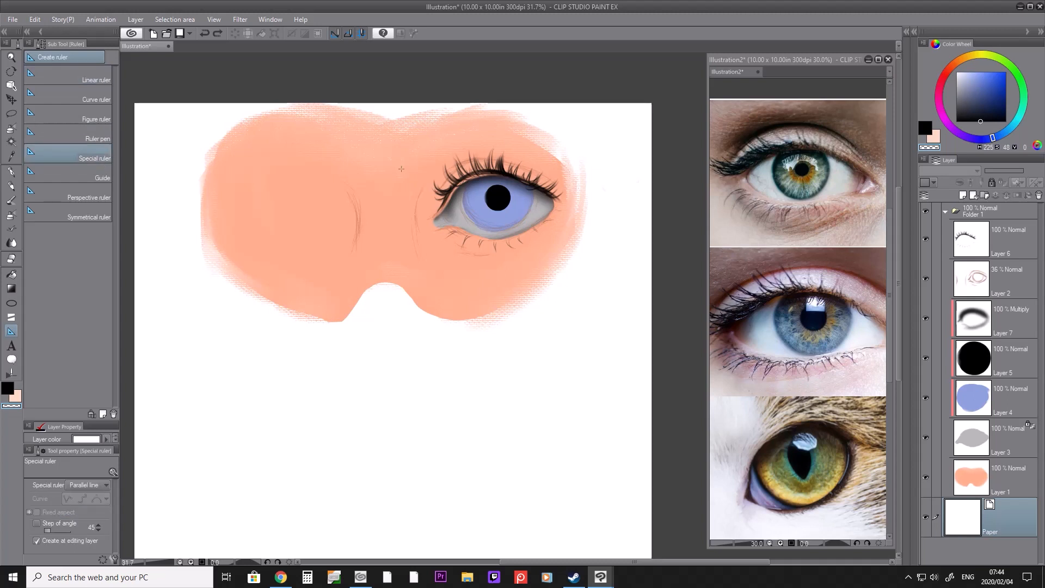
pyautogui.click(498, 197)
pyautogui.hotkey('ctrl', 'z')
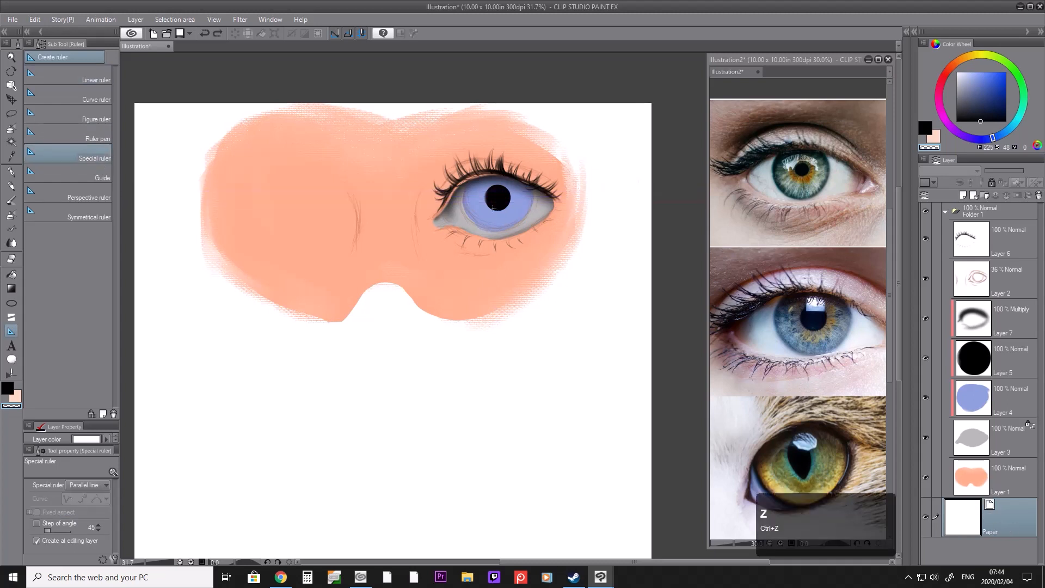
pyautogui.click(101, 489)
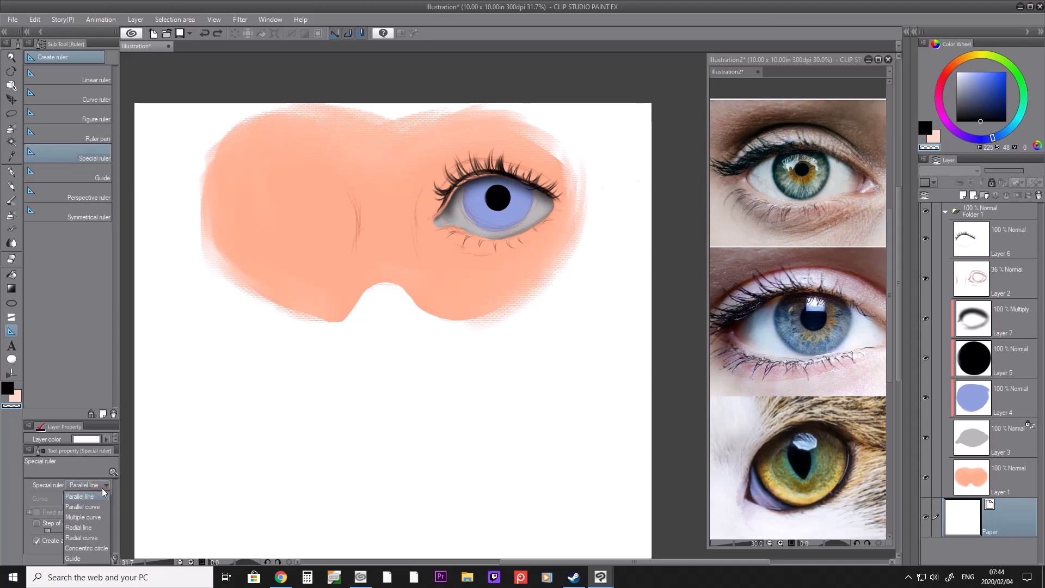
pyautogui.click(90, 528)
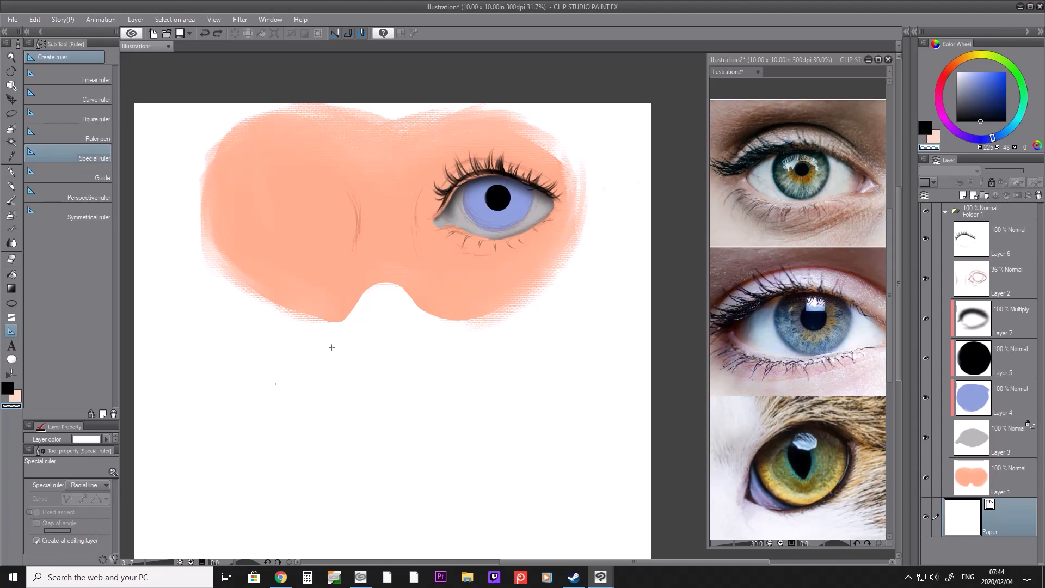
pyautogui.click(496, 198)
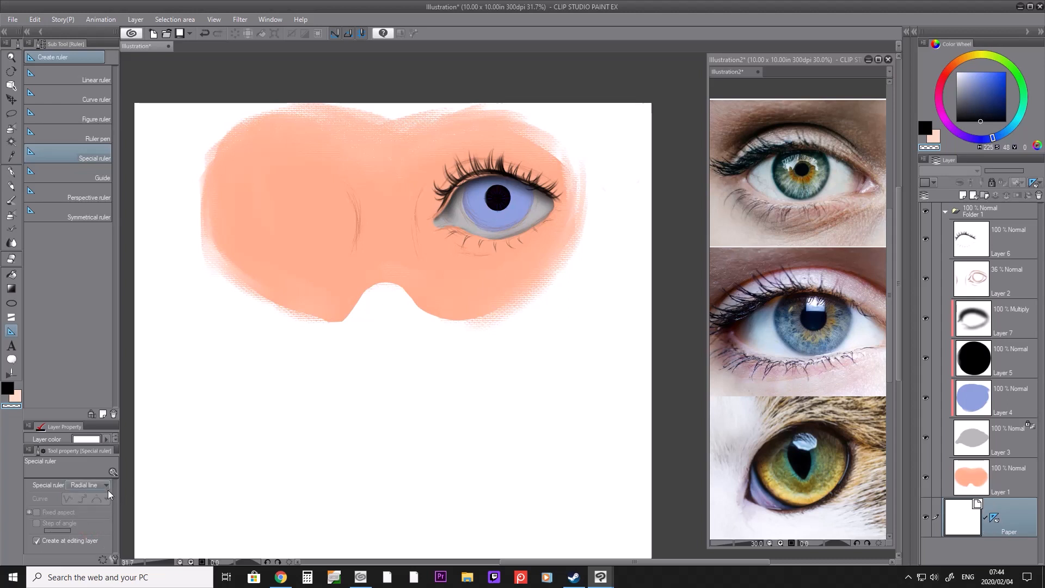
# Step: Move the radial ruler from the Paper layer to the iris layer, Layer 4, and lock that layer's transparent pixels
pyautogui.press('b')
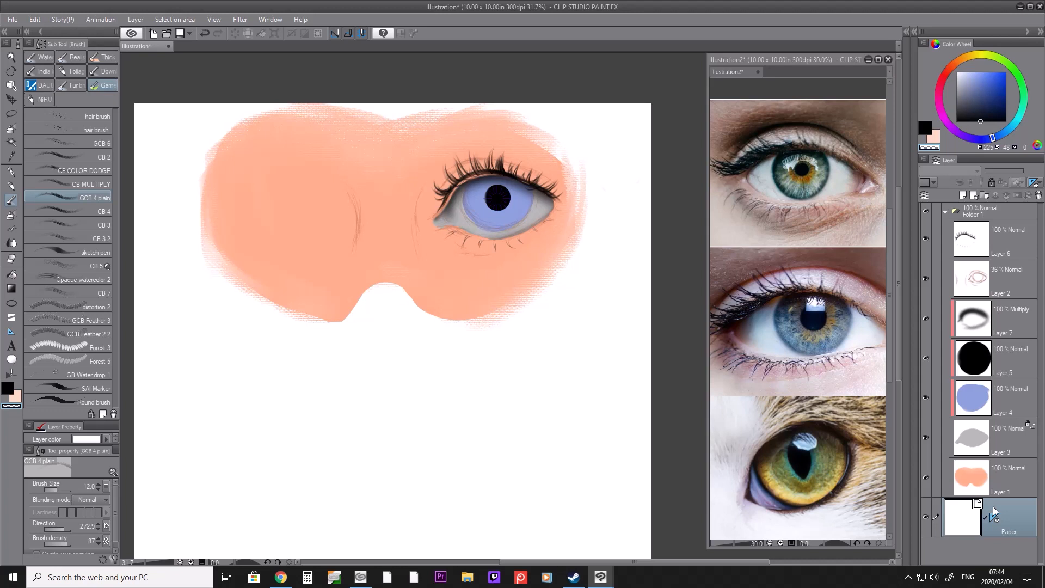
pyautogui.moveTo(993, 520); pyautogui.dragTo(1004, 401)
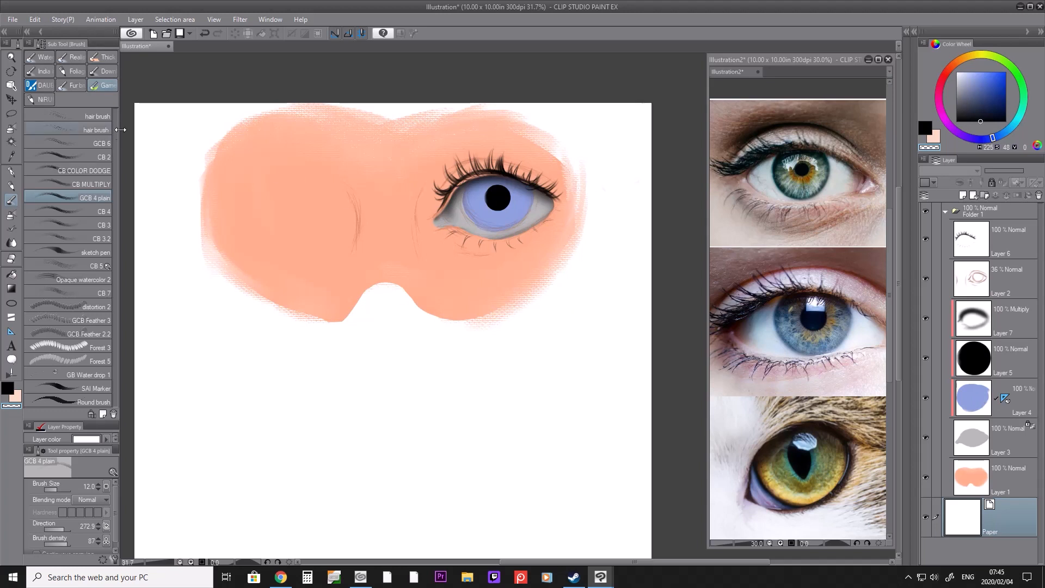
pyautogui.press('b')
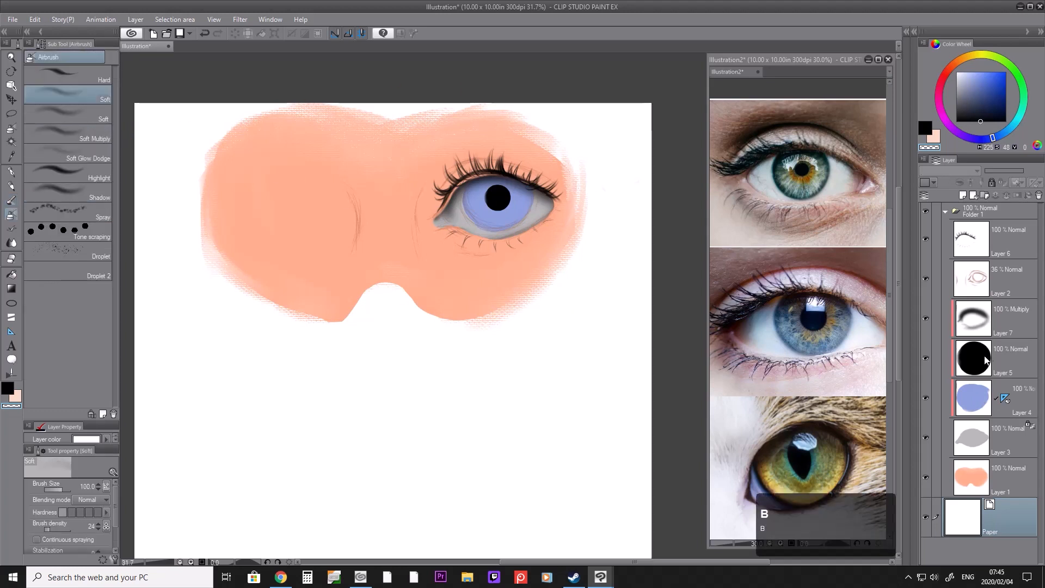
pyautogui.click(1022, 405)
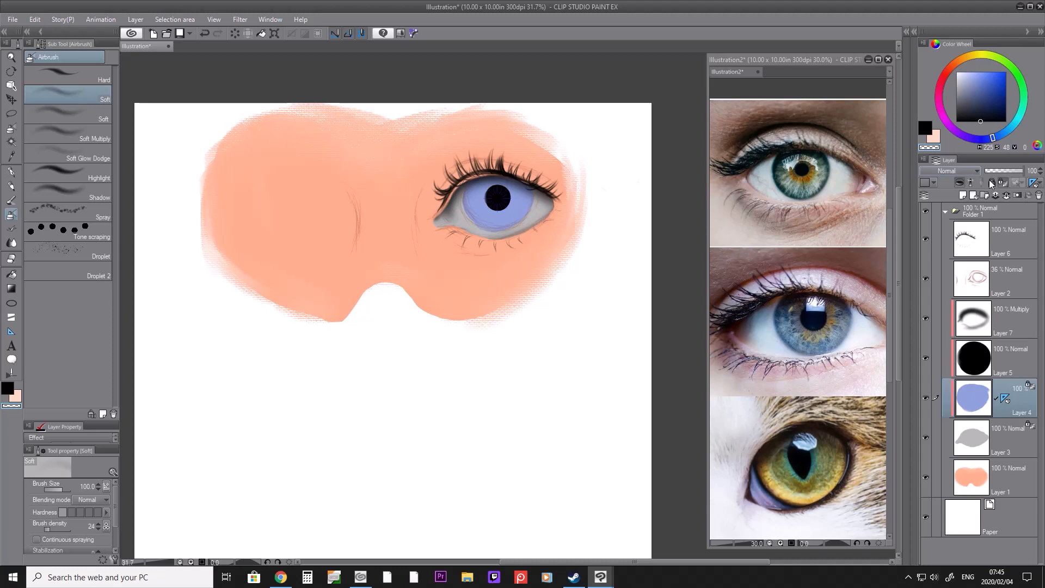
# Step: Try Soft airbrush strokes across the iris at size 100 and undo them
pyautogui.press('b')
pyautogui.press('b')
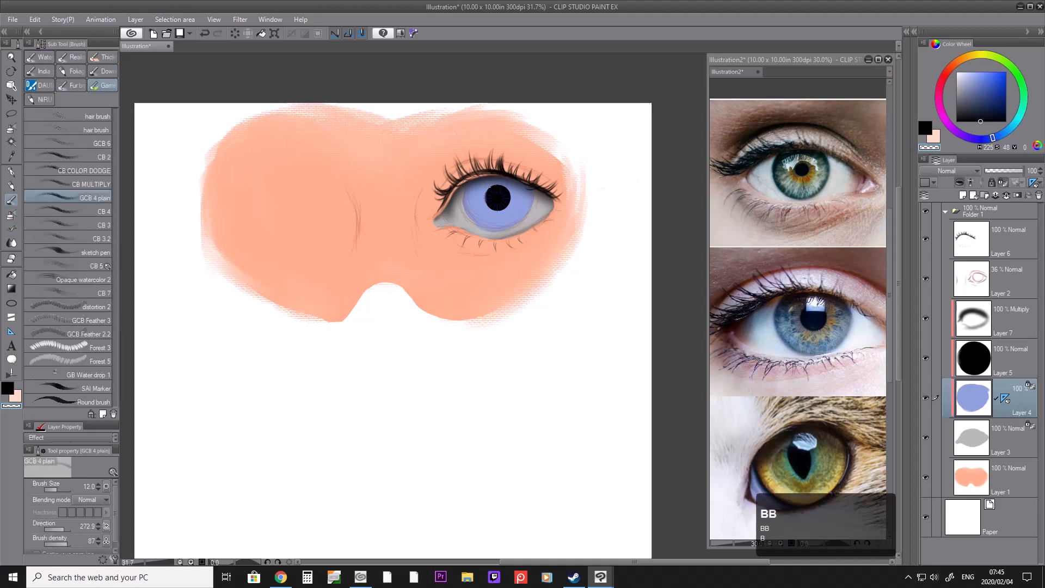
pyautogui.press('b')
pyautogui.press(']')
pyautogui.press(']')
pyautogui.press('[')
pyautogui.press('[')
pyautogui.moveTo(467, 185)
pyautogui.mouseDown()
pyautogui.moveTo(472, 217)
pyautogui.moveTo(490, 226)
pyautogui.moveTo(508, 216)
pyautogui.mouseUp()
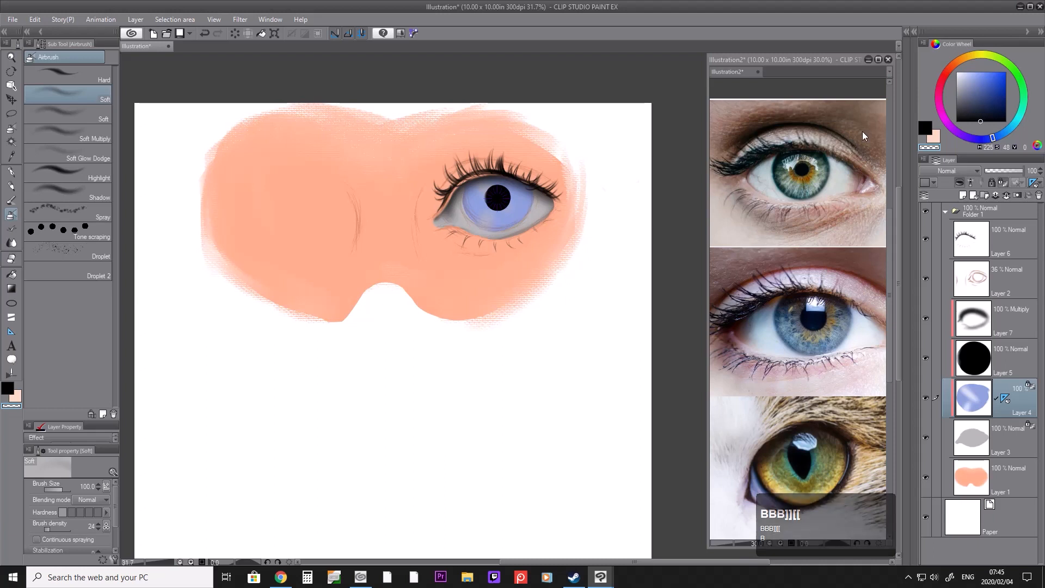
pyautogui.hotkey('ctrl', 'z')
pyautogui.hotkey('ctrl', 'z')
pyautogui.hotkey('ctrl', 'z')
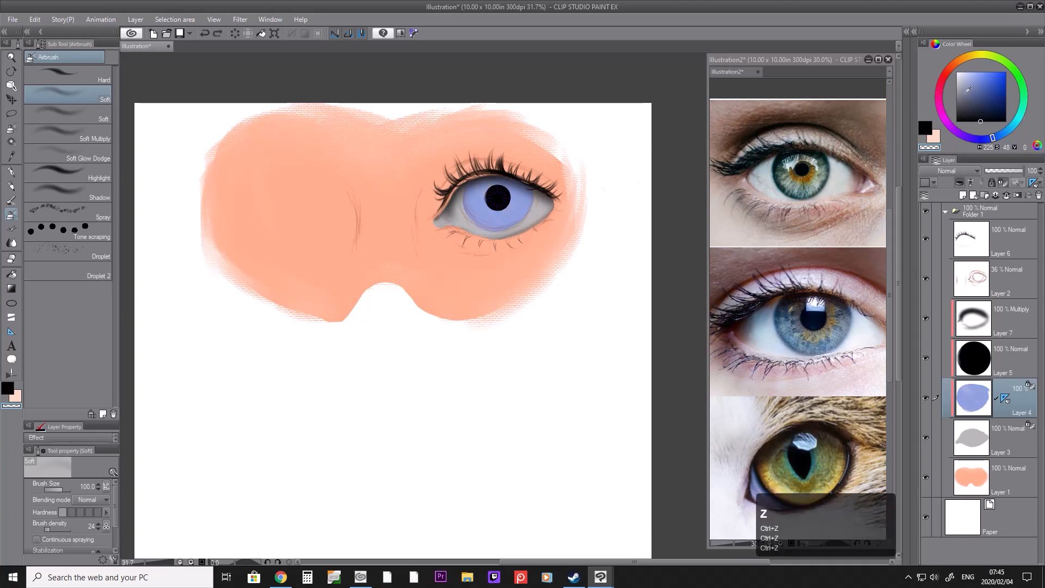
# Step: Shade the iris around the pupil and toward its rim in dark blue with the Soft airbrush
pyautogui.click(999, 100)
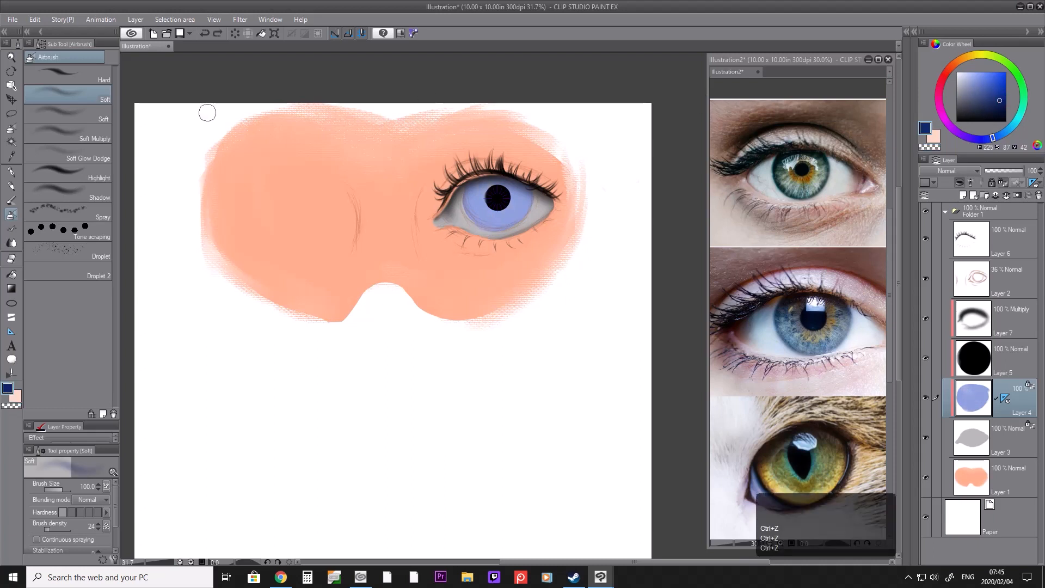
pyautogui.press('b')
pyautogui.press('b')
pyautogui.press('b')
pyautogui.press(']')
pyautogui.moveTo(499, 211)
pyautogui.mouseDown()
pyautogui.moveTo(473, 219)
pyautogui.moveTo(473, 200)
pyautogui.moveTo(491, 213)
pyautogui.mouseUp()
pyautogui.moveTo(491, 177); pyautogui.dragTo(475, 179)
pyautogui.moveTo(536, 198)
pyautogui.mouseDown()
pyautogui.moveTo(510, 233)
pyautogui.moveTo(508, 187)
pyautogui.moveTo(465, 196)
pyautogui.moveTo(487, 236)
pyautogui.moveTo(482, 178)
pyautogui.moveTo(529, 201)
pyautogui.moveTo(455, 178)
pyautogui.moveTo(485, 180)
pyautogui.moveTo(489, 221)
pyautogui.moveTo(517, 218)
pyautogui.moveTo(509, 191)
pyautogui.moveTo(505, 217)
pyautogui.moveTo(489, 200)
pyautogui.moveTo(525, 220)
pyautogui.moveTo(523, 188)
pyautogui.moveTo(519, 229)
pyautogui.moveTo(491, 210)
pyautogui.mouseUp()
# Step: Airbrush a brownish-orange tone into the iris around the pupil, enlarging the brush to size 150
pyautogui.click(962, 59)
pyautogui.click(993, 87)
pyautogui.press('[')
pyautogui.press('[')
pyautogui.press(']')
pyautogui.press(']')
pyautogui.press(']')
# Step: Airbrush deep blue around the iris's outer rim and pale blue along its lower edge, reducing the brush to size 100
pyautogui.click(989, 139)
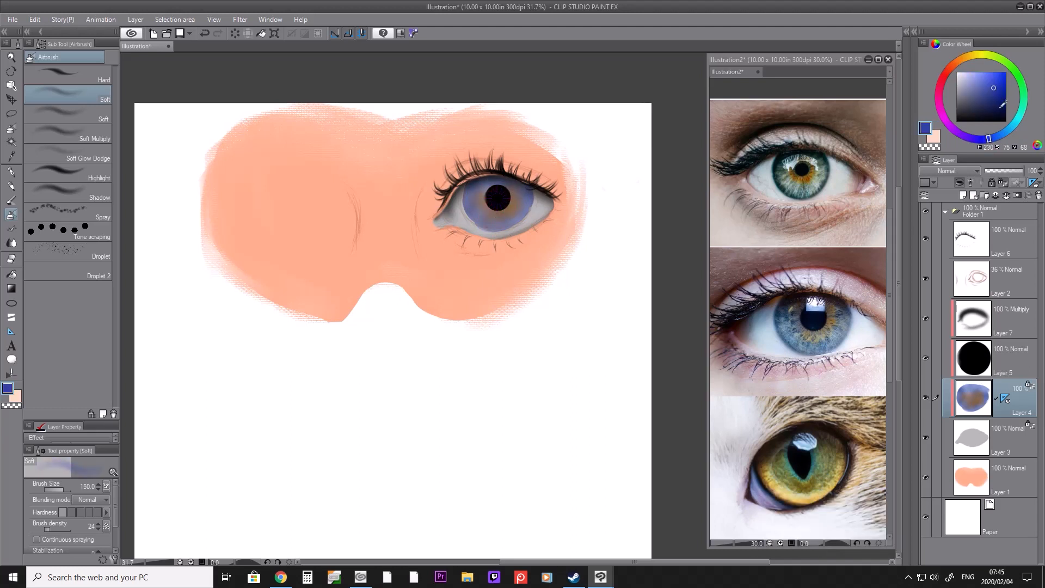
pyautogui.click(999, 109)
pyautogui.press('[')
pyautogui.moveTo(504, 237)
pyautogui.mouseDown()
pyautogui.moveTo(533, 211)
pyautogui.moveTo(526, 189)
pyautogui.moveTo(535, 212)
pyautogui.moveTo(515, 222)
pyautogui.moveTo(459, 208)
pyautogui.moveTo(480, 164)
pyautogui.mouseUp()
pyautogui.click(971, 72)
pyautogui.press('[')
pyautogui.moveTo(459, 212)
pyautogui.mouseDown()
pyautogui.moveTo(473, 230)
pyautogui.moveTo(498, 232)
pyautogui.moveTo(520, 224)
pyautogui.moveTo(530, 206)
pyautogui.moveTo(521, 232)
pyautogui.moveTo(488, 235)
pyautogui.mouseUp()
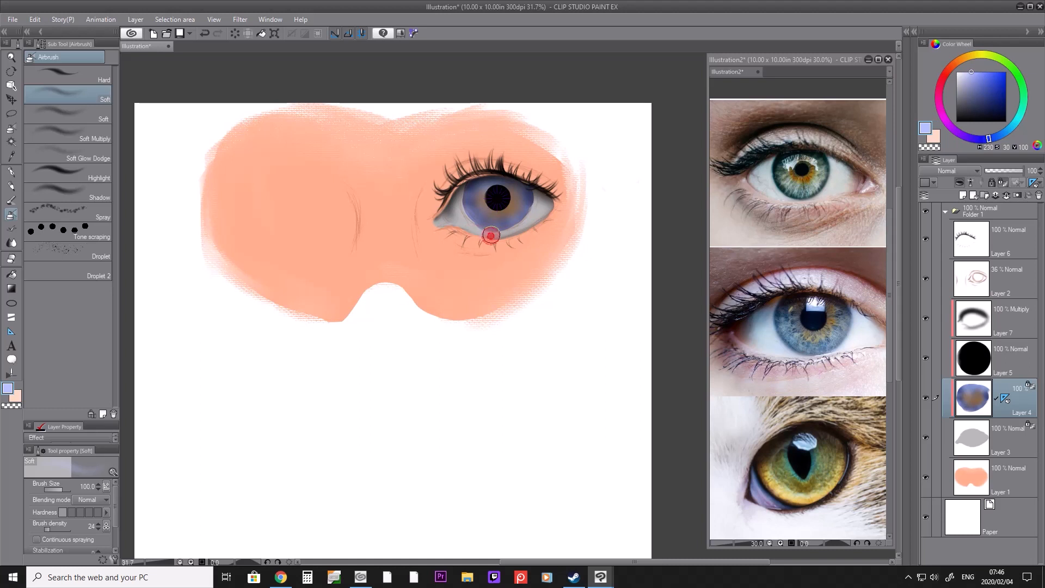
# Step: Lower the opacity of the pupil layer, Layer 5, to 89%
pyautogui.click(1012, 359)
pyautogui.moveTo(1022, 170)
pyautogui.mouseDown()
pyautogui.moveTo(1010, 171)
pyautogui.moveTo(1020, 171)
pyautogui.mouseUp()
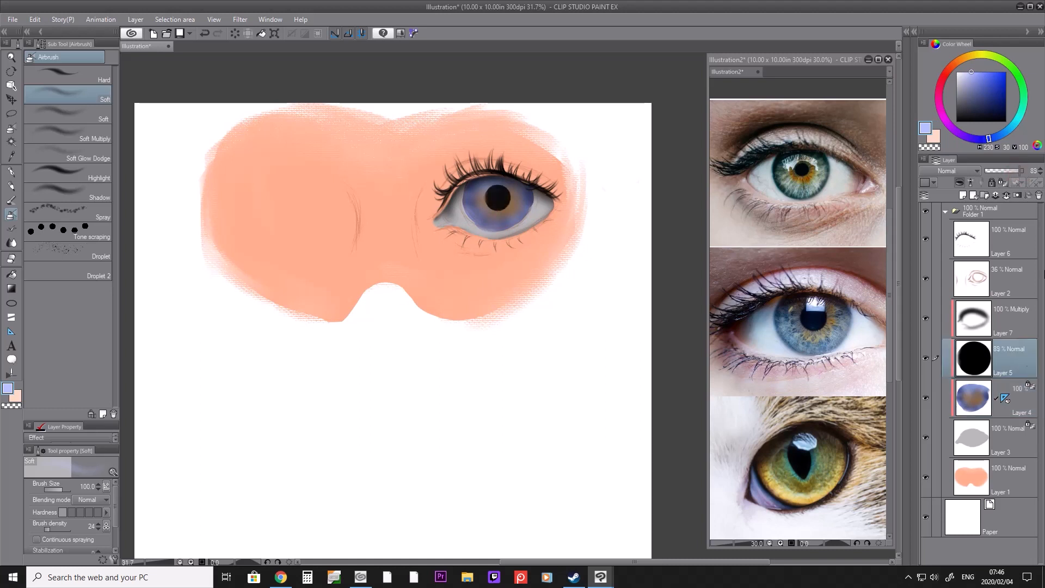
# Step: Add a new layer directly above the iris layer and move the radial ruler onto it
pyautogui.click(985, 401)
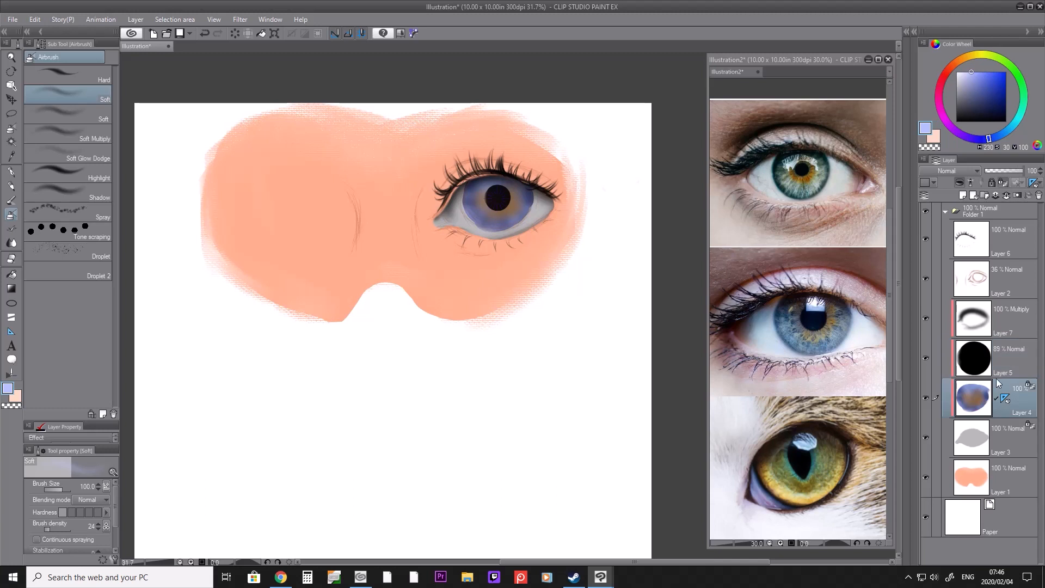
pyautogui.click(963, 196)
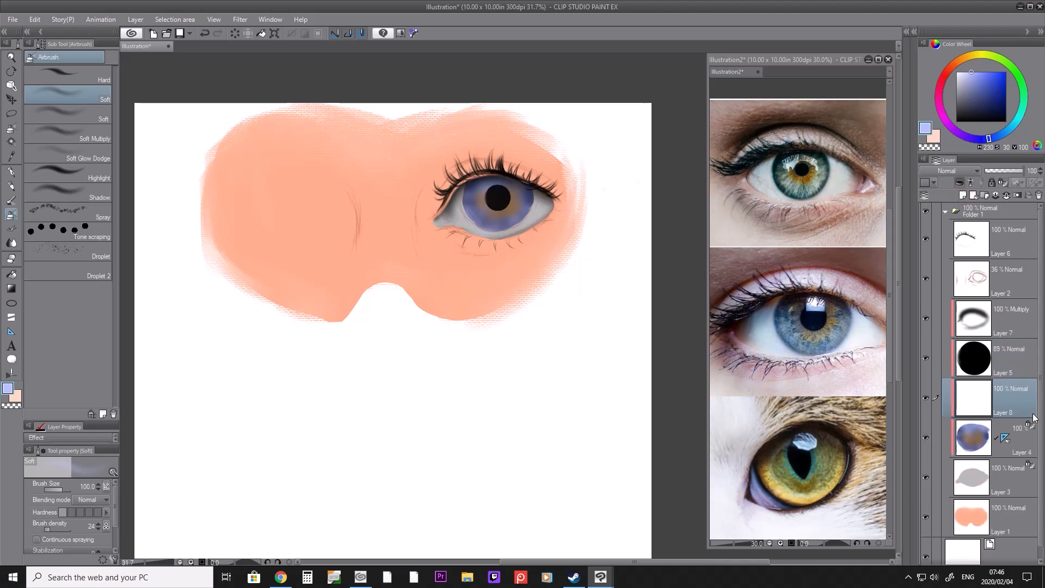
pyautogui.moveTo(1005, 438); pyautogui.dragTo(1006, 401)
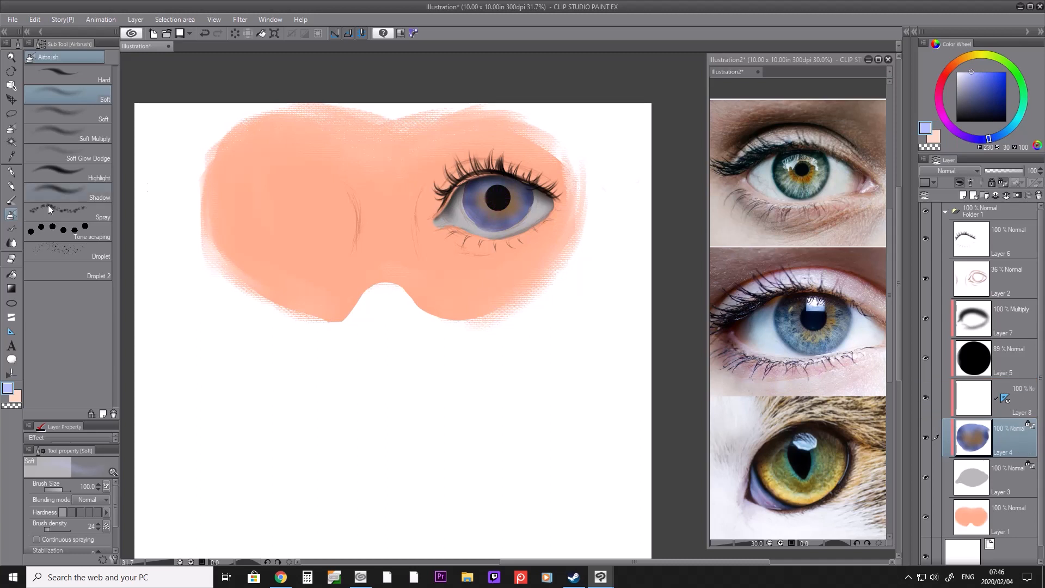
# Step: Switch to the first hair brush preset and enlarge it to size 80
pyautogui.press('b')
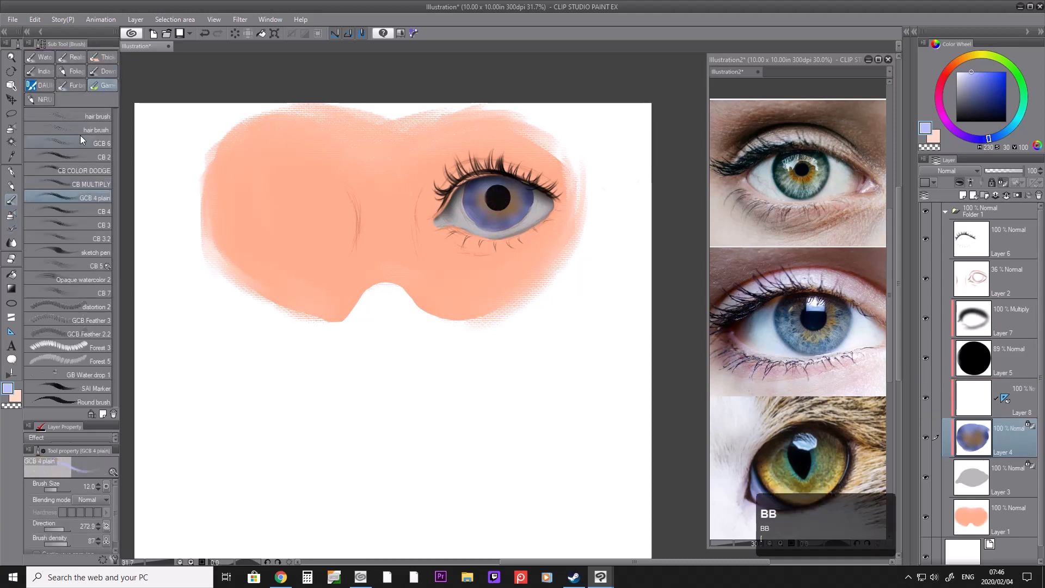
pyautogui.press(']')
pyautogui.click(82, 129)
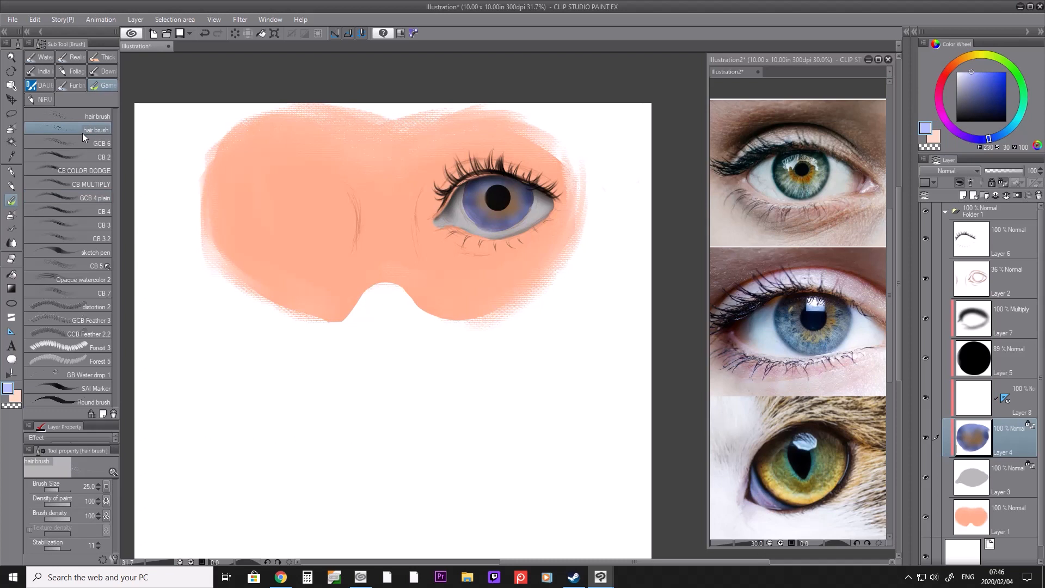
pyautogui.press(']')
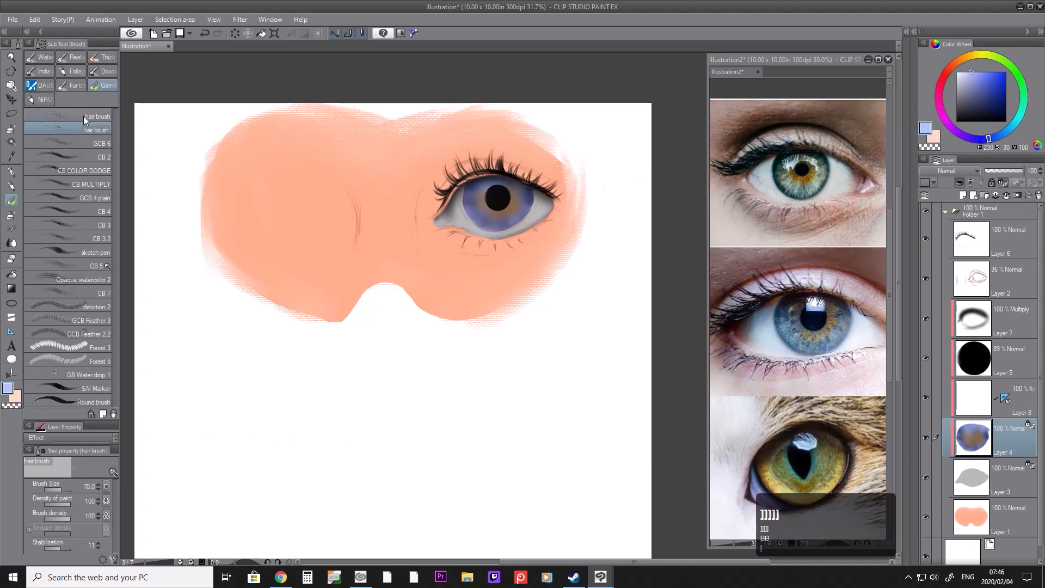
pyautogui.click(82, 116)
pyautogui.press(']')
pyautogui.press(']')
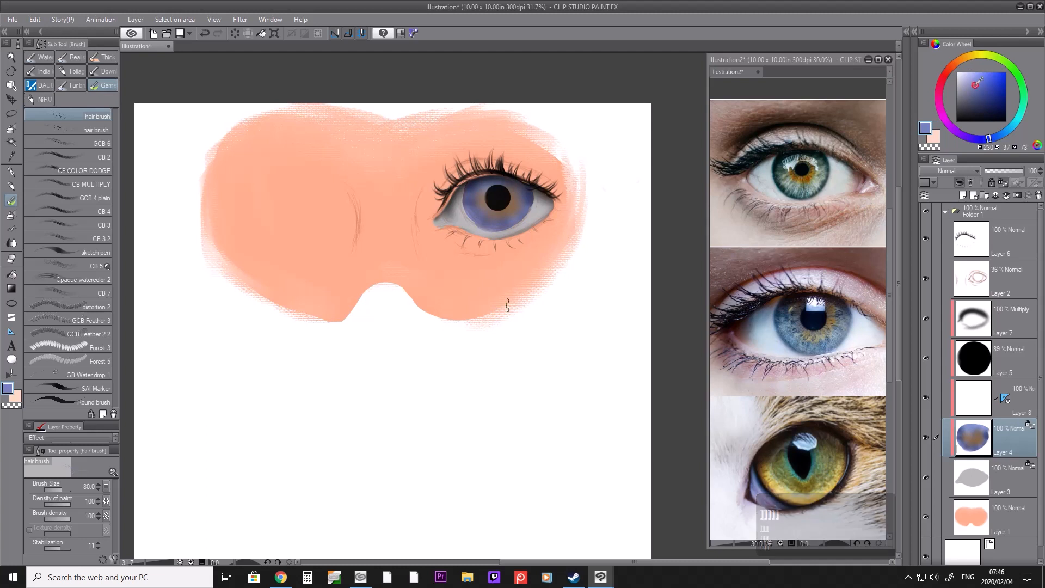
# Step: Try painting pale blue radial streaks from the pupil across the iris on Layer 4 with the hair brush
pyautogui.press(']')
pyautogui.press('[')
pyautogui.moveTo(485, 199)
pyautogui.mouseDown()
pyautogui.moveTo(457, 202)
pyautogui.moveTo(471, 216)
pyautogui.moveTo(485, 204)
pyautogui.moveTo(464, 208)
pyautogui.moveTo(487, 206)
pyautogui.moveTo(482, 214)
pyautogui.moveTo(487, 201)
pyautogui.moveTo(509, 223)
pyautogui.mouseUp()
pyautogui.press(']')
pyautogui.press(']')
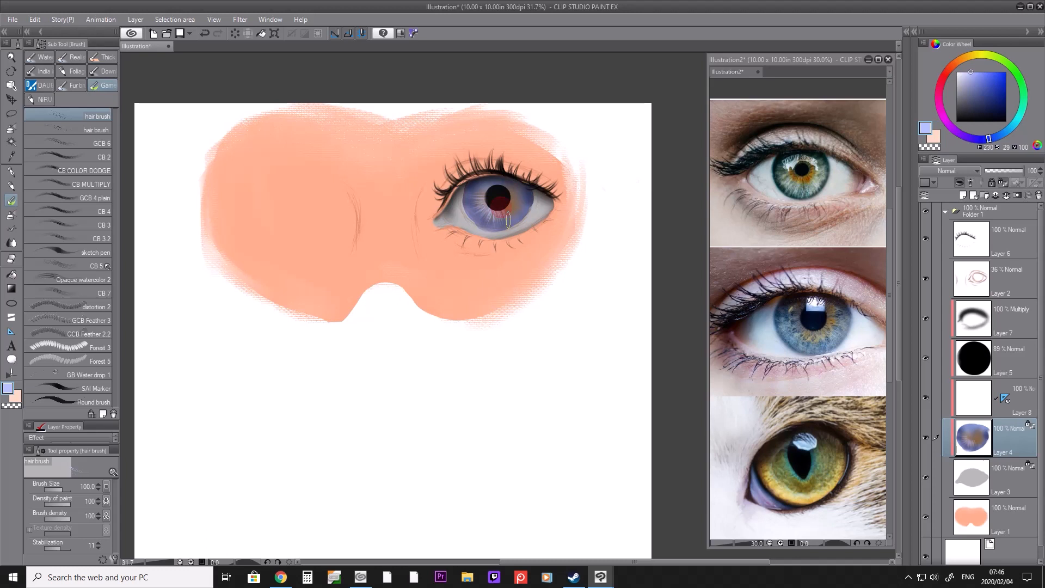
# Step: Undo the hair brush streaks painted on the iris layer
pyautogui.hotkey('ctrl', 'z')
pyautogui.hotkey('ctrl', 'z')
pyautogui.hotkey('ctrl', 'z')
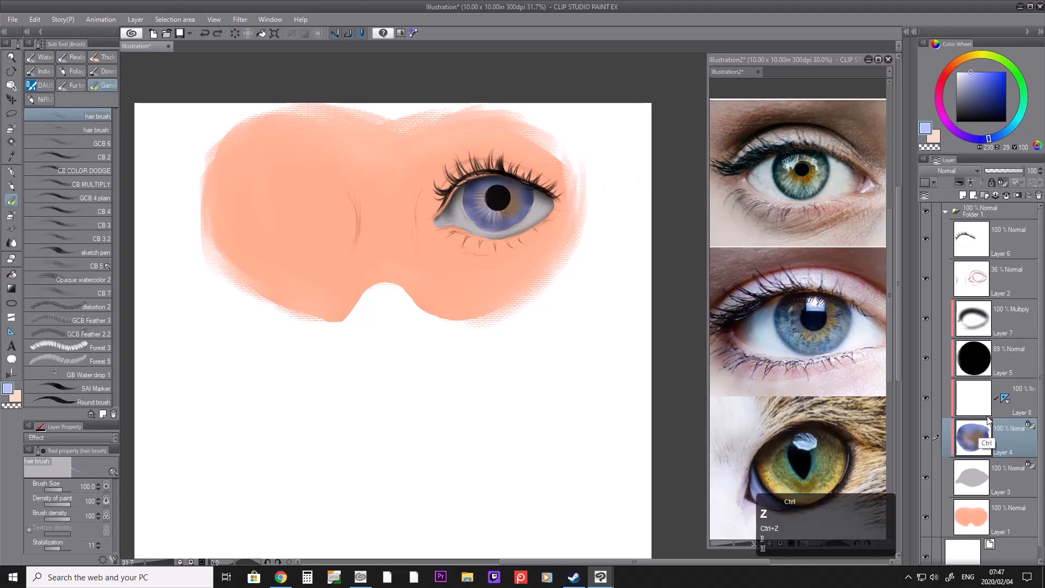
pyautogui.hotkey('ctrl', 'z')
pyautogui.hotkey('ctrl', 'z')
pyautogui.hotkey('ctrl', 'z')
pyautogui.hotkey('ctrl', 'z')
pyautogui.hotkey('ctrl', 'z')
pyautogui.hotkey('ctrl', 'z')
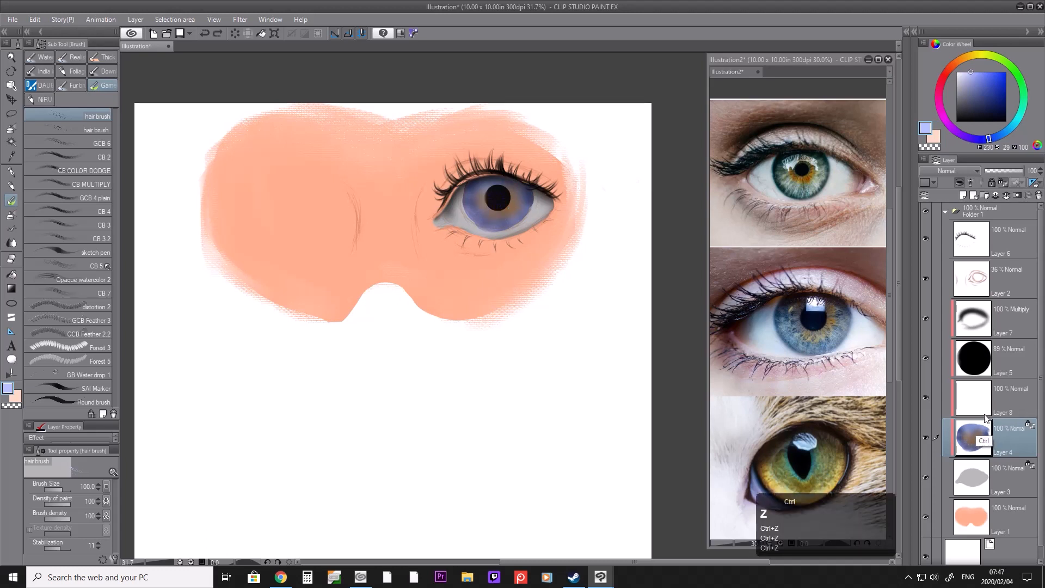
# Step: Paint pale blue radial streaks outward from the pupil across the lower iris on Layer 8 with the hair brush at size 100
pyautogui.click(988, 406)
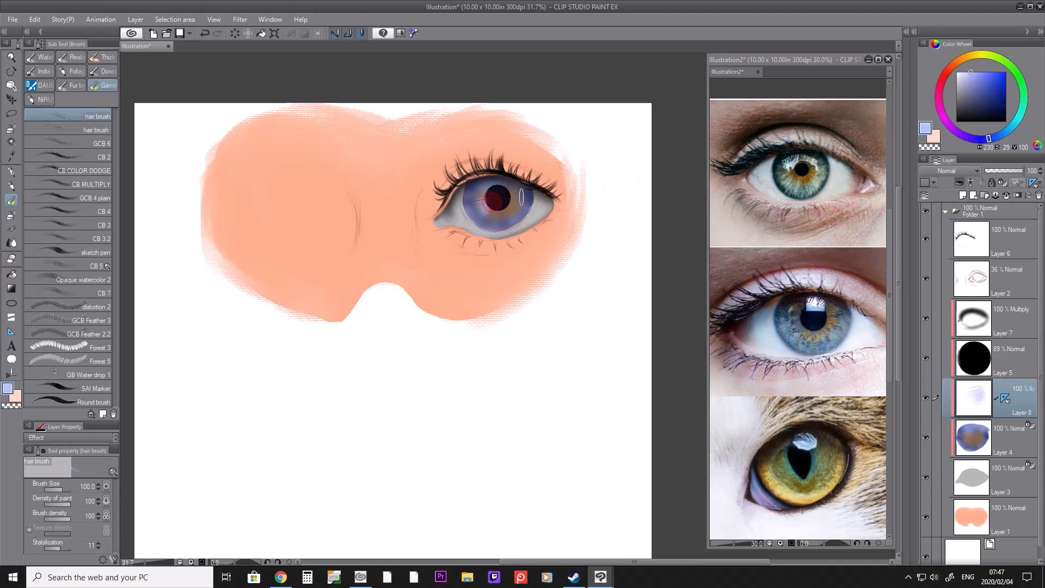
pyautogui.moveTo(495, 204)
pyautogui.mouseDown()
pyautogui.moveTo(493, 222)
pyautogui.moveTo(506, 224)
pyautogui.mouseUp()
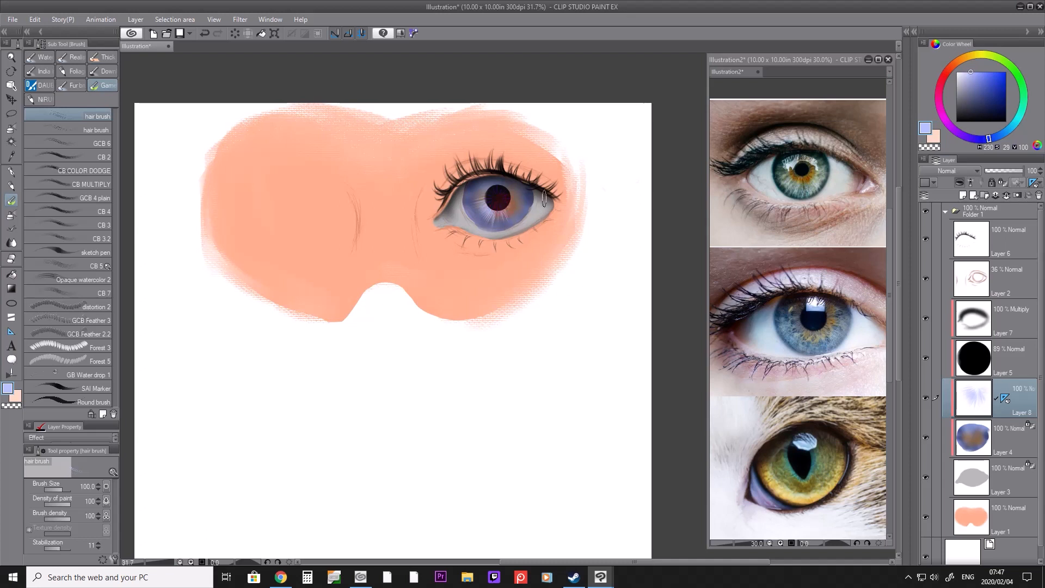
pyautogui.press('/')
pyautogui.moveTo(526, 197)
pyautogui.mouseDown()
pyautogui.moveTo(537, 195)
pyautogui.moveTo(514, 228)
pyautogui.moveTo(527, 216)
pyautogui.mouseUp()
pyautogui.press('b')
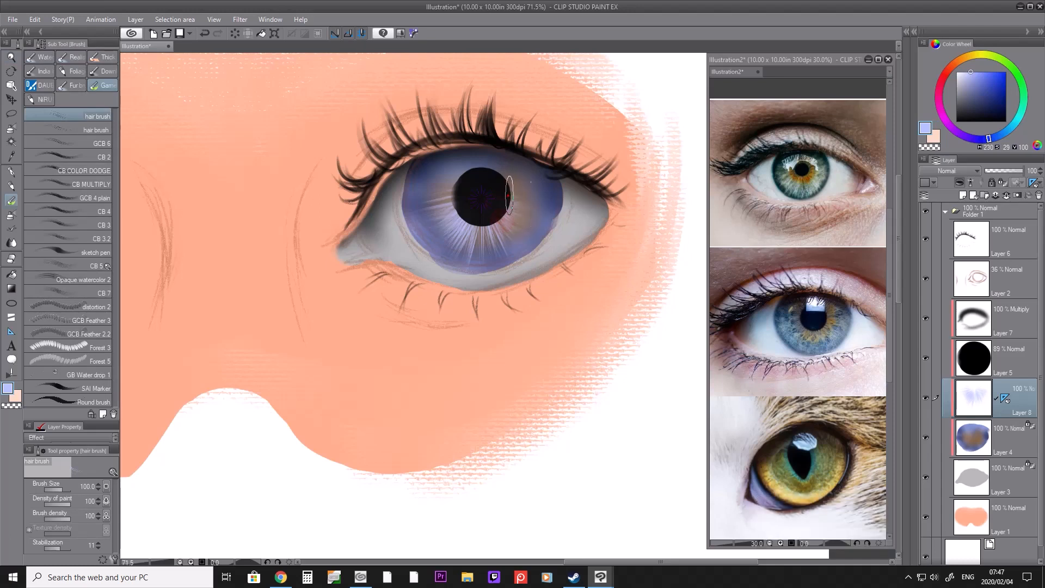
# Step: Fill in finer pale blue radial streaks all around the pupil on Layer 8 with the hair brush at size 50
pyautogui.press('[')
pyautogui.press('[')
pyautogui.press('[')
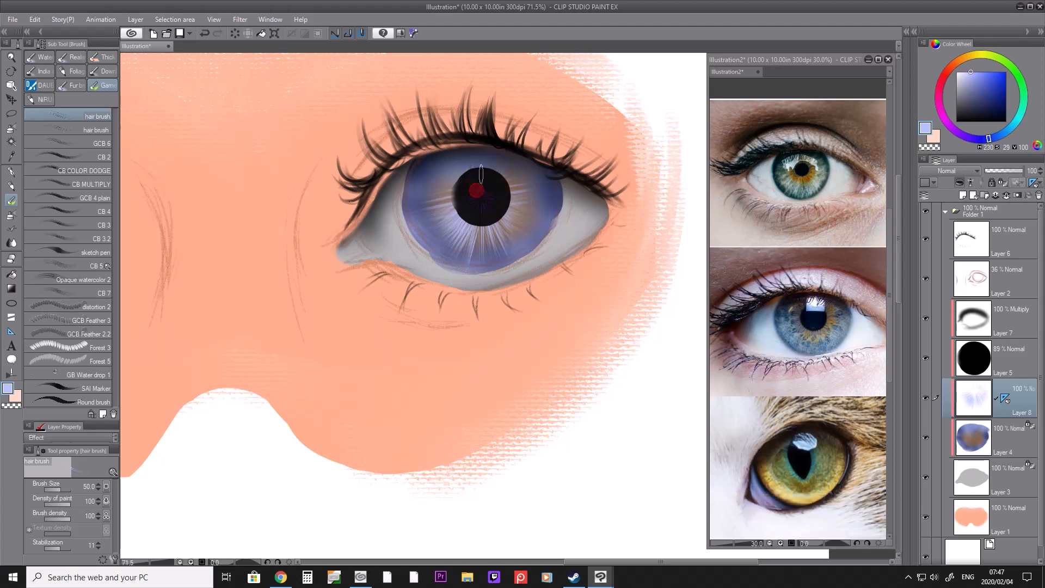
pyautogui.press(']')
pyautogui.press(']')
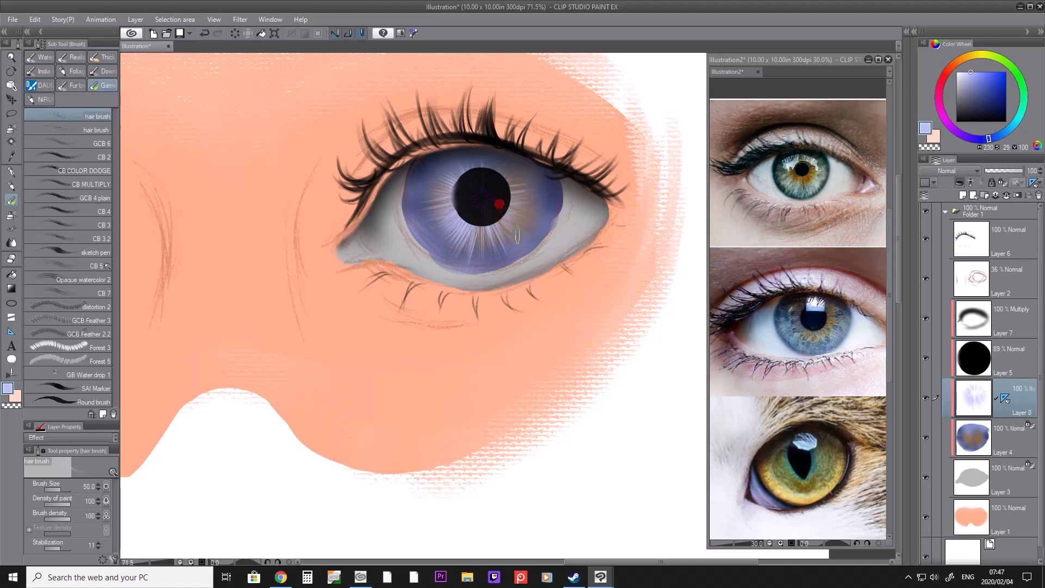
pyautogui.press('/')
pyautogui.moveTo(499, 192); pyautogui.dragTo(430, 196)
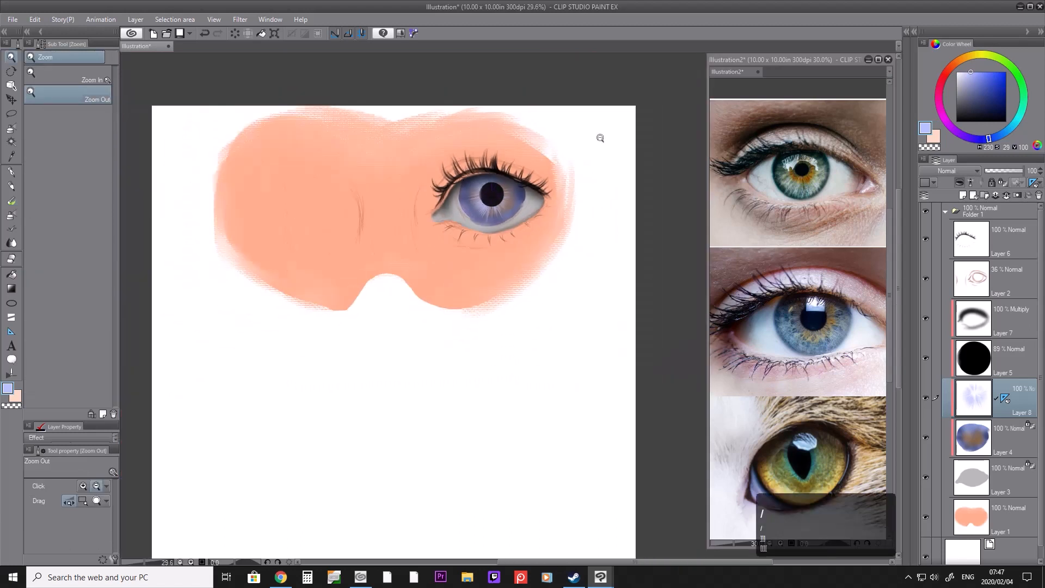
pyautogui.moveTo(508, 178); pyautogui.dragTo(539, 182)
pyautogui.press('b')
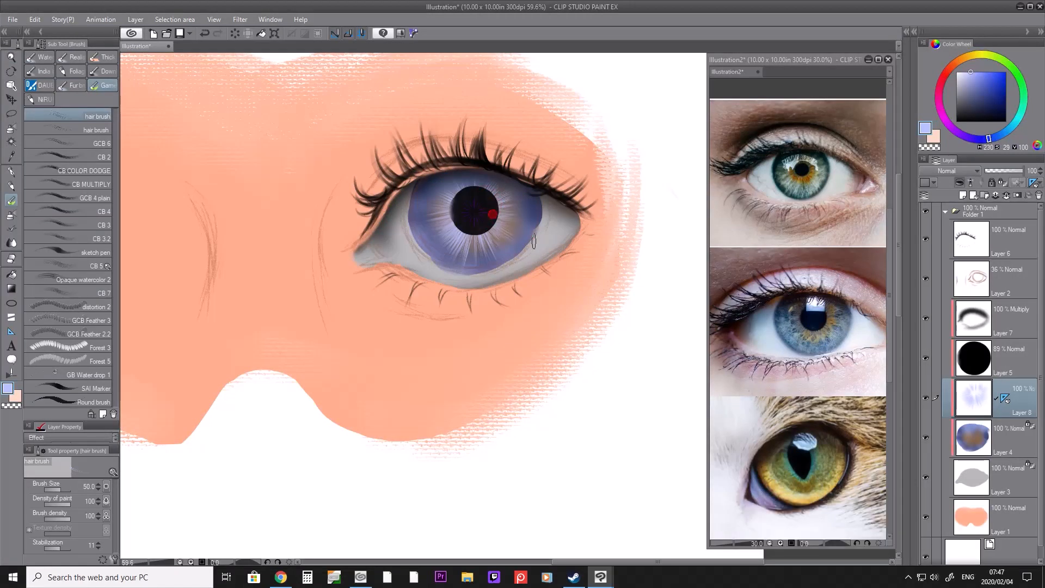
pyautogui.moveTo(455, 213)
pyautogui.mouseDown()
pyautogui.moveTo(448, 182)
pyautogui.moveTo(478, 178)
pyautogui.mouseUp()
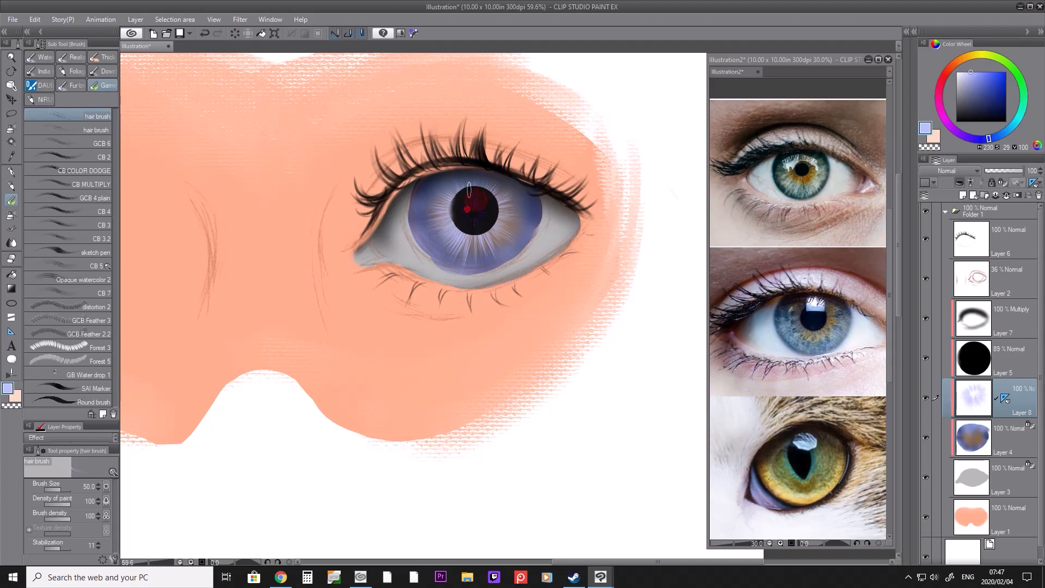
pyautogui.moveTo(459, 197)
pyautogui.mouseDown()
pyautogui.moveTo(469, 215)
pyautogui.moveTo(455, 232)
pyautogui.moveTo(478, 255)
pyautogui.moveTo(509, 244)
pyautogui.moveTo(496, 210)
pyautogui.moveTo(522, 227)
pyautogui.mouseUp()
# Step: Trim and soften the iris's right edge on Layer 4 with the Soft eraser, enlarged to size 50
pyautogui.click(999, 446)
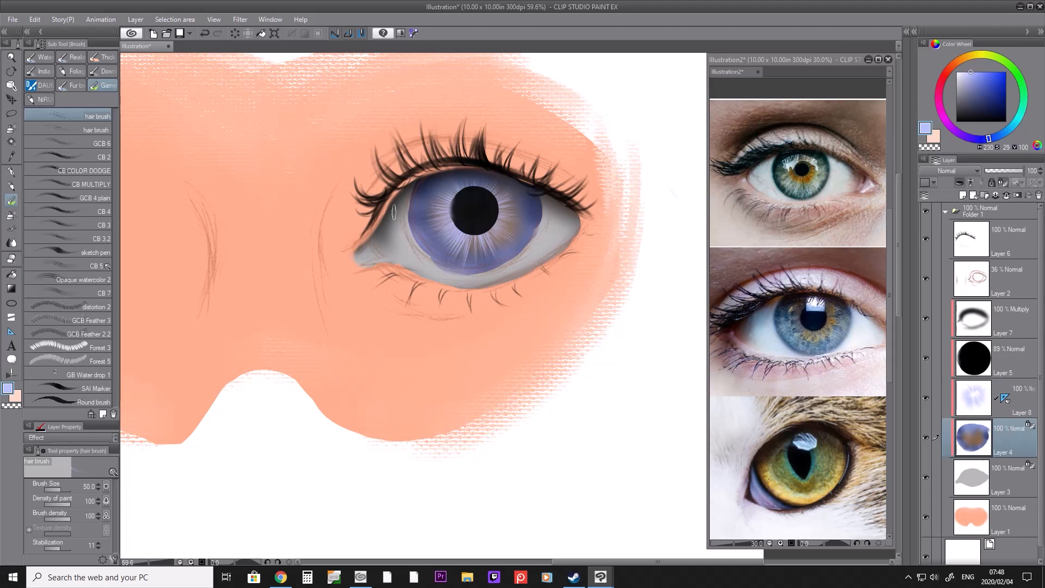
pyautogui.press('e')
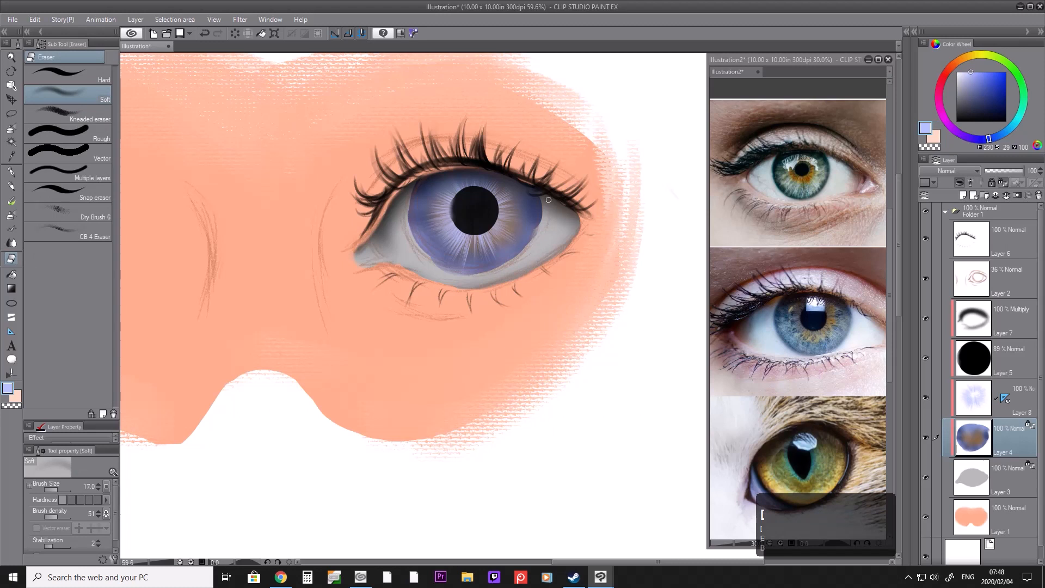
pyautogui.moveTo(539, 184); pyautogui.dragTo(536, 239)
pyautogui.press(']')
pyautogui.press(']')
pyautogui.press(']')
pyautogui.press(']')
pyautogui.press(']')
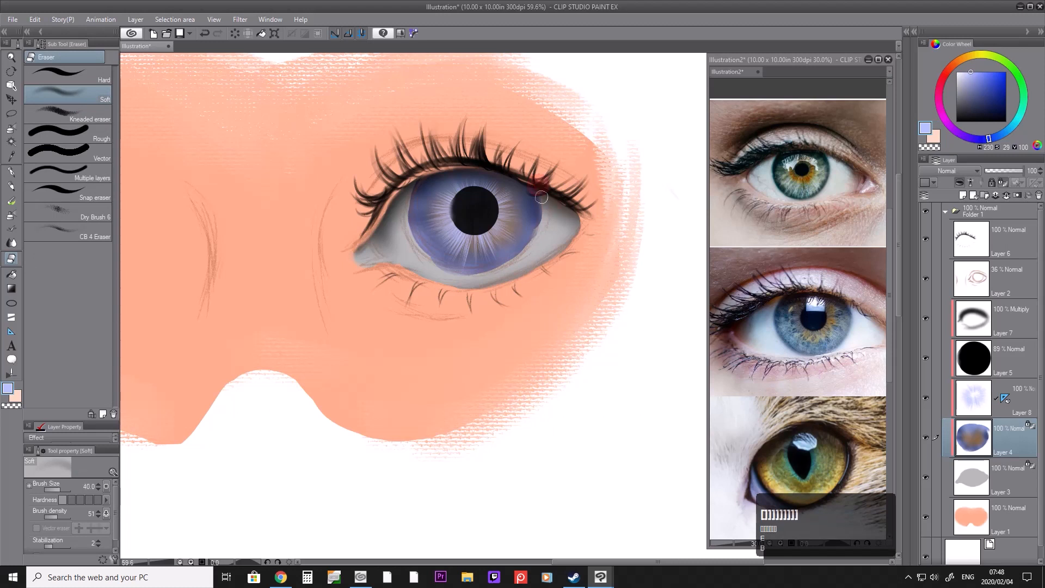
pyautogui.moveTo(543, 192); pyautogui.dragTo(536, 247)
pyautogui.moveTo(544, 210)
pyautogui.mouseDown()
pyautogui.moveTo(519, 261)
pyautogui.moveTo(529, 251)
pyautogui.moveTo(503, 269)
pyautogui.moveTo(537, 230)
pyautogui.mouseUp()
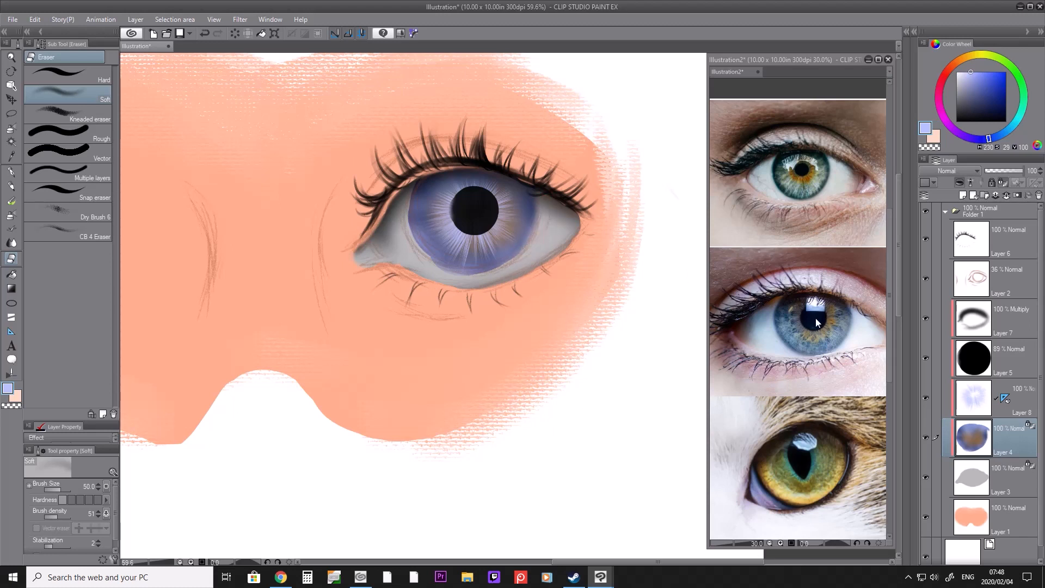
# Step: Examine the iris edges, colours and radial texture in the two human eye reference photos
pyautogui.click(811, 341)
pyautogui.press('/')
pyautogui.moveTo(787, 345); pyautogui.dragTo(838, 344)
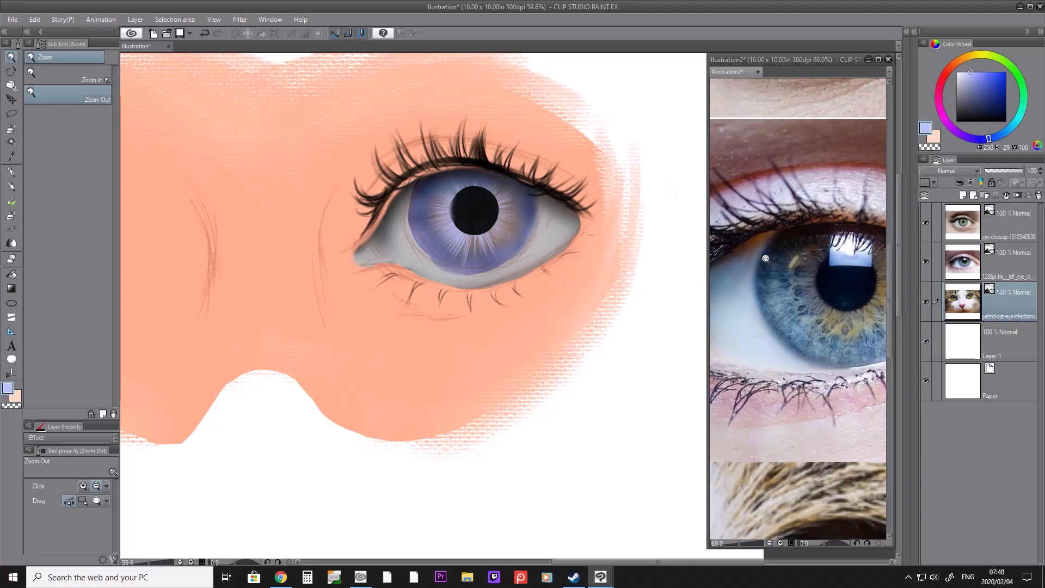
pyautogui.moveTo(802, 328); pyautogui.dragTo(772, 327)
pyautogui.moveTo(824, 177); pyautogui.dragTo(861, 156)
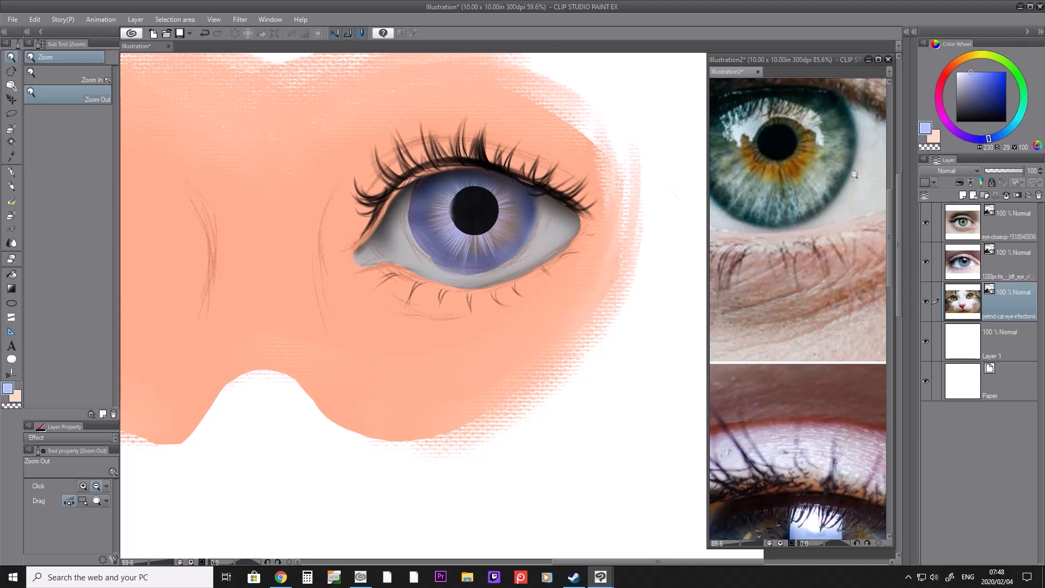
pyautogui.moveTo(795, 311); pyautogui.dragTo(766, 314)
pyautogui.moveTo(807, 458); pyautogui.dragTo(822, 462)
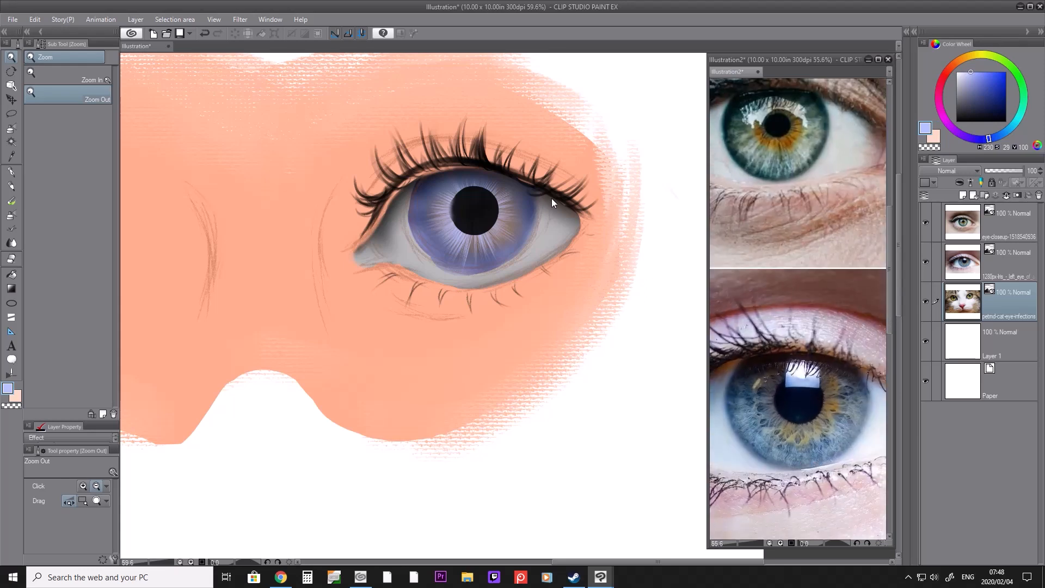
# Step: Trim and soften the iris's lower-left and bottom edge on Layer 4 with the Soft eraser at about size 40
pyautogui.press('b')
pyautogui.click(412, 220)
pyautogui.press('b')
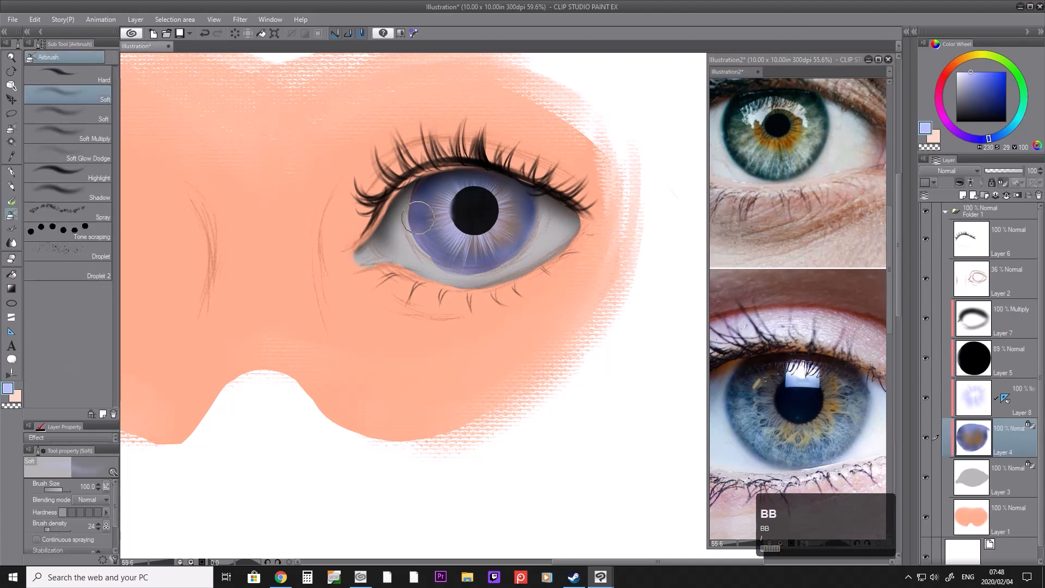
pyautogui.press('e')
pyautogui.press('[')
pyautogui.press('[')
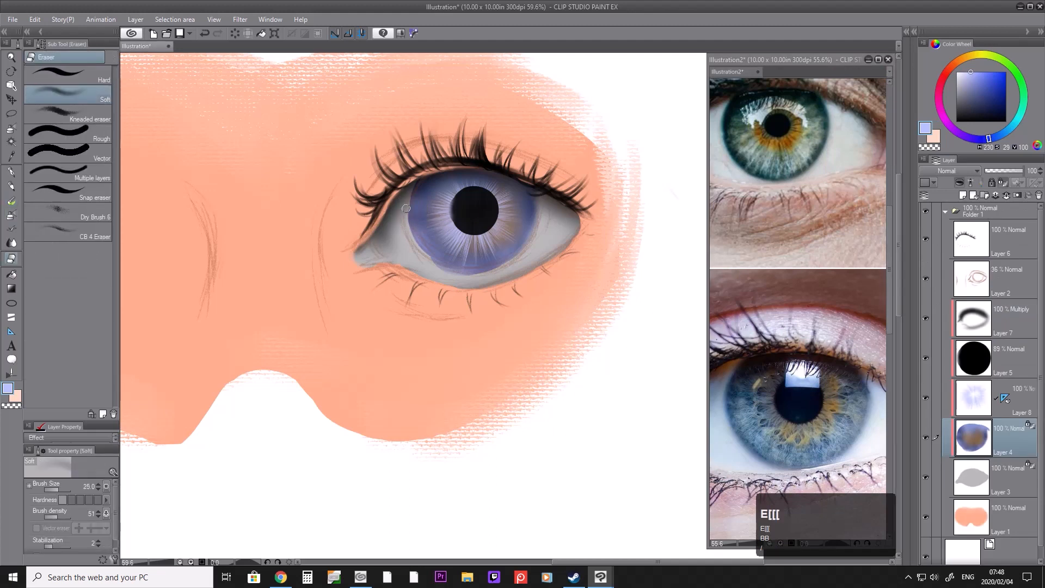
pyautogui.press(']')
pyautogui.press('[')
pyautogui.moveTo(412, 249); pyautogui.dragTo(475, 278)
pyautogui.moveTo(423, 259); pyautogui.dragTo(489, 276)
pyautogui.moveTo(463, 280)
pyautogui.mouseDown()
pyautogui.moveTo(540, 264)
pyautogui.moveTo(465, 278)
pyautogui.moveTo(496, 272)
pyautogui.mouseUp()
pyautogui.press(']')
pyautogui.moveTo(418, 253); pyautogui.dragTo(473, 278)
pyautogui.moveTo(454, 282); pyautogui.dragTo(489, 276)
# Step: Lower the sketch layer (Layer 2) to 26% opacity and erase its lines along the bottom of the iris
pyautogui.click(998, 267)
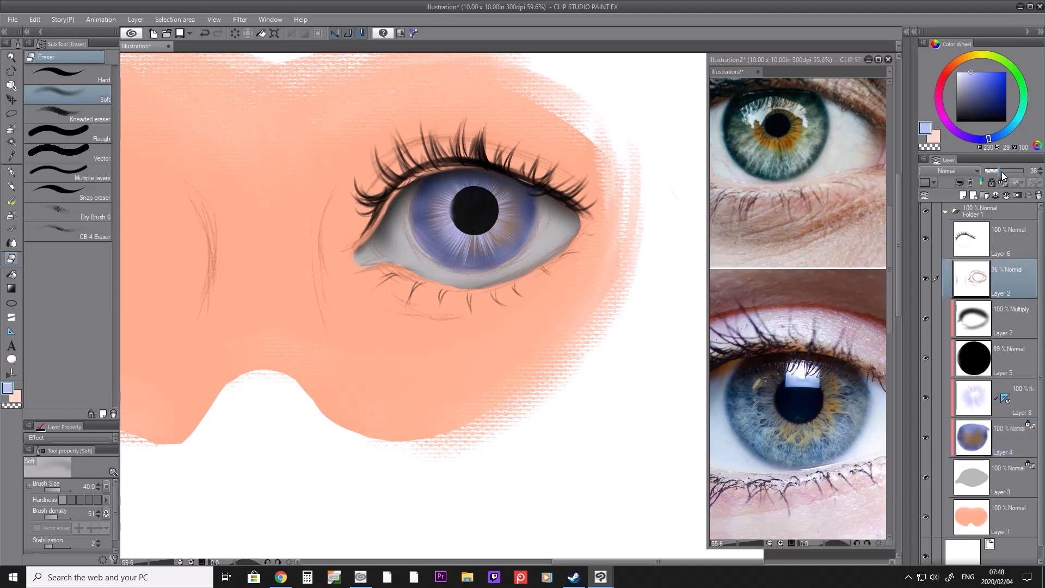
pyautogui.moveTo(424, 261); pyautogui.dragTo(443, 272)
pyautogui.moveTo(487, 276)
pyautogui.mouseDown()
pyautogui.moveTo(479, 276)
pyautogui.moveTo(536, 250)
pyautogui.moveTo(511, 266)
pyautogui.moveTo(527, 259)
pyautogui.mouseUp()
pyautogui.moveTo(476, 278); pyautogui.dragTo(527, 259)
# Step: Clean up the iris's lower-right edge on Layer 4 with a smaller Soft eraser
pyautogui.click(998, 433)
pyautogui.press('[')
pyautogui.press('[')
pyautogui.moveTo(470, 277); pyautogui.dragTo(514, 258)
# Step: Switch to the Soft Multiply airbrush and merge the streak layer (Layer 8) down into the iris layer (Layer 4)
pyautogui.press('b')
pyautogui.press('b')
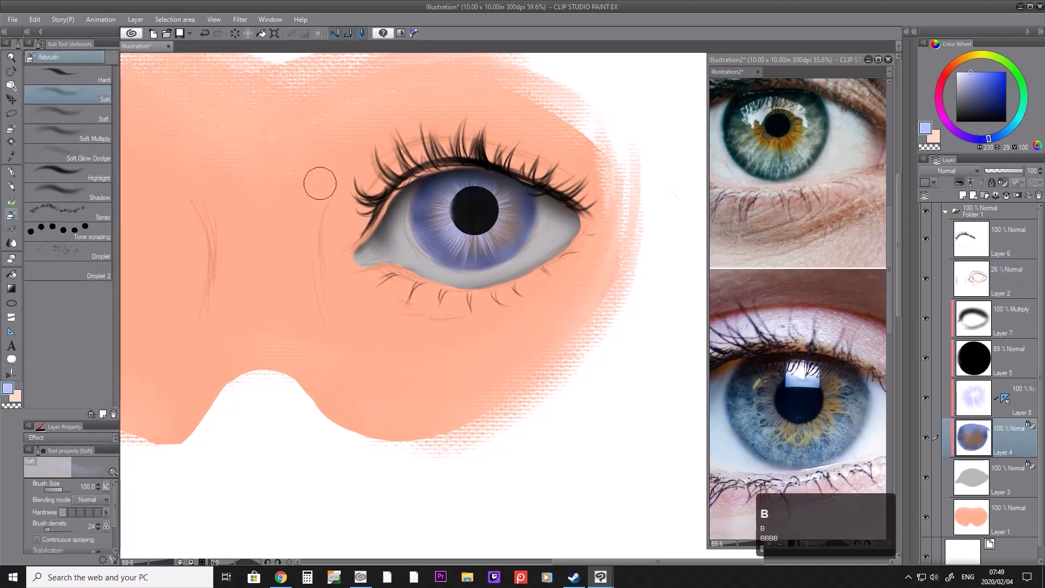
pyautogui.press('[')
pyautogui.press('[')
pyautogui.press('[')
pyautogui.press('[')
pyautogui.press('[')
pyautogui.press('[')
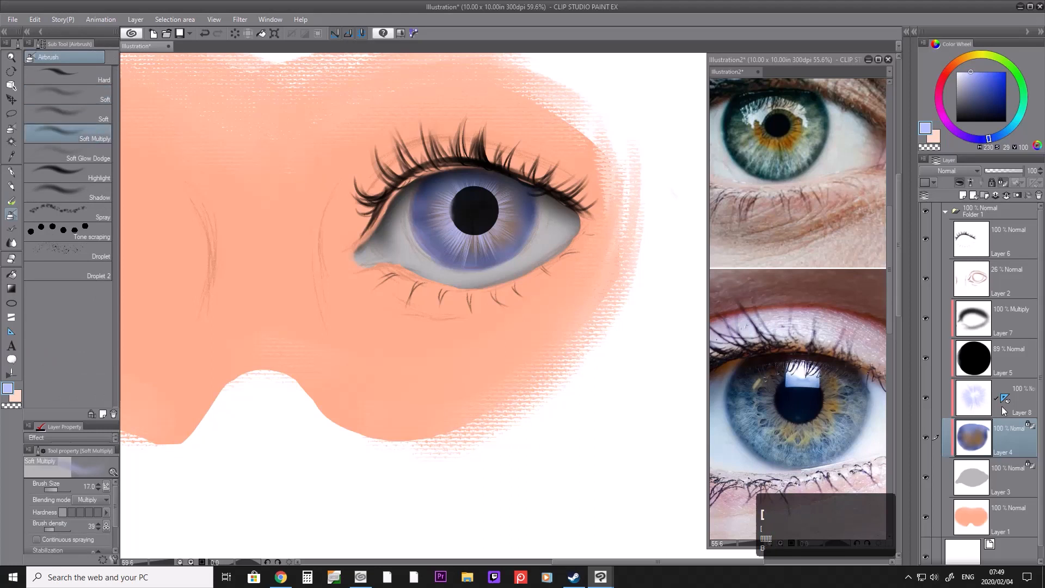
pyautogui.rightClick(925, 387)
pyautogui.click(968, 337)
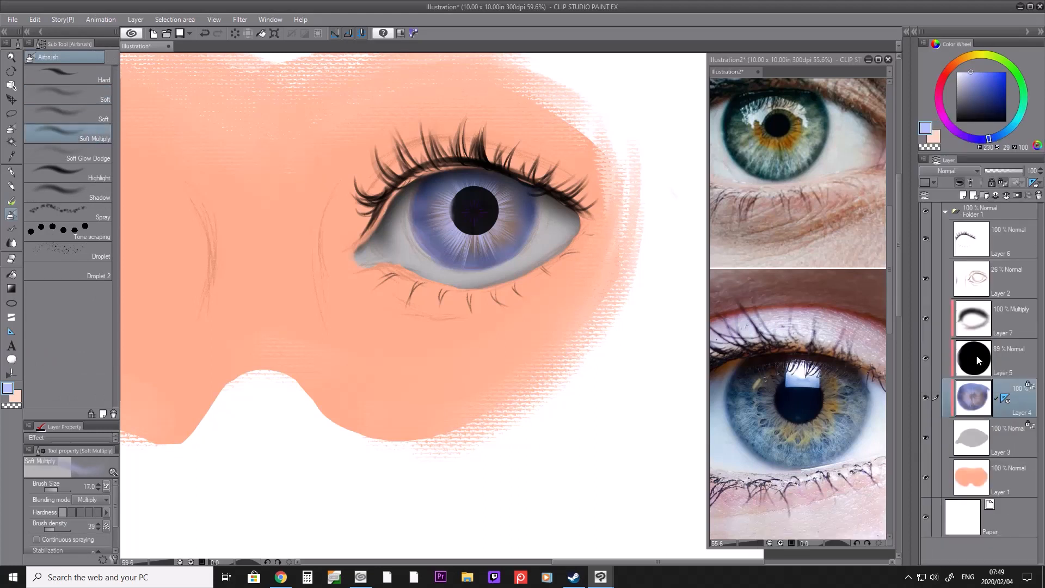
# Step: Move the radial ruler to Layer 5 and darken the iris rim on Layer 4 with the Soft Multiply airbrush, enlarged to size 70
pyautogui.press(']')
pyautogui.press(']')
pyautogui.press(']')
pyautogui.press(']')
pyautogui.press(']')
pyautogui.moveTo(413, 188)
pyautogui.mouseDown()
pyautogui.moveTo(416, 213)
pyautogui.moveTo(469, 266)
pyautogui.moveTo(410, 222)
pyautogui.moveTo(420, 246)
pyautogui.moveTo(459, 267)
pyautogui.moveTo(432, 225)
pyautogui.moveTo(445, 176)
pyautogui.moveTo(473, 164)
pyautogui.moveTo(498, 175)
pyautogui.moveTo(503, 253)
pyautogui.mouseUp()
pyautogui.press(']')
pyautogui.press(']')
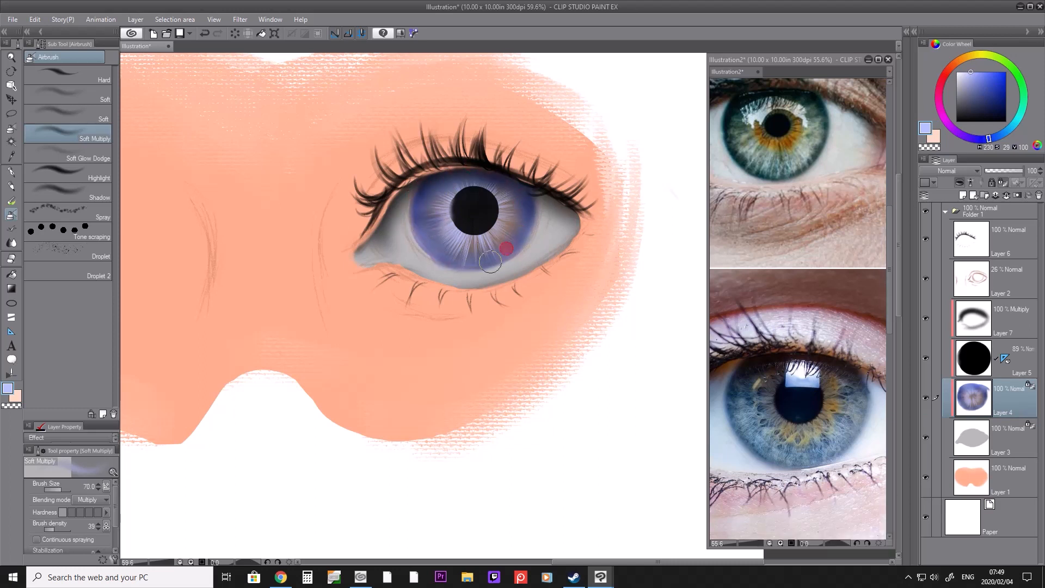
# Step: Choose a dark navy and deepen the lower and side rims of the iris with the Soft Multiply airbrush at size 70
pyautogui.click(988, 111)
pyautogui.moveTo(438, 258); pyautogui.dragTo(513, 261)
pyautogui.moveTo(431, 258); pyautogui.dragTo(412, 212)
pyautogui.moveTo(525, 240); pyautogui.dragTo(521, 242)
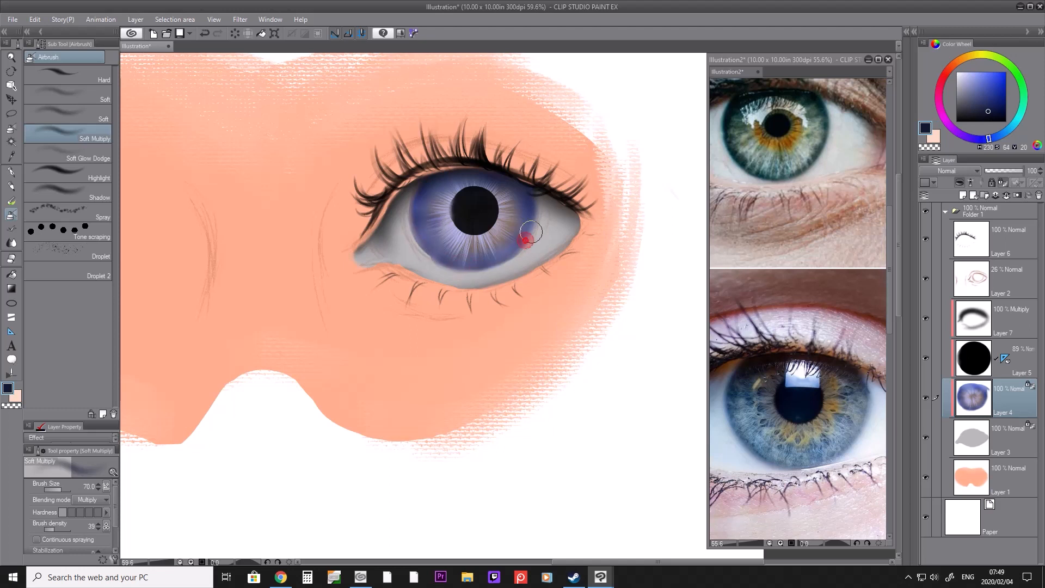
# Step: Sample a greyish blue from the lower iris and shade the left iris rim with a small Soft airbrush
pyautogui.press('i')
pyautogui.click(443, 259)
pyautogui.press('b')
pyautogui.press('b')
pyautogui.click(85, 90)
pyautogui.press('[')
pyautogui.press('[')
pyautogui.press('[')
pyautogui.press('[')
pyautogui.press('[')
pyautogui.press('[')
pyautogui.press('[')
pyautogui.press('[')
pyautogui.press('[')
pyautogui.press('[')
pyautogui.press('[')
pyautogui.moveTo(426, 240)
pyautogui.mouseDown()
pyautogui.moveTo(440, 261)
pyautogui.moveTo(415, 196)
pyautogui.mouseUp()
# Step: Shade the lower-right and right iris rim in the same greyish blue with the Soft airbrush, enlarged to size 50
pyautogui.press(']')
pyautogui.press(']')
pyautogui.press('[')
pyautogui.press('[')
pyautogui.press(']')
pyautogui.press(']')
pyautogui.press(']')
pyautogui.moveTo(488, 271); pyautogui.dragTo(522, 242)
pyautogui.press(']')
pyautogui.press(']')
pyautogui.moveTo(532, 221); pyautogui.dragTo(515, 251)
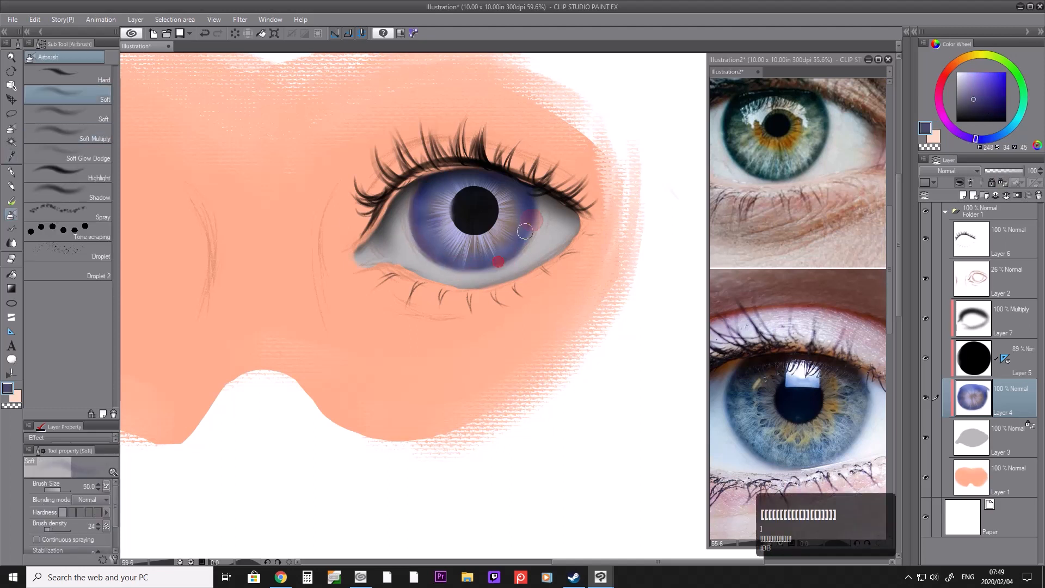
# Step: Soften the lower edge of the eye white on Layer 3, out to the outer corner, with the Soft eraser at size 20
pyautogui.press('/')
pyautogui.press('/')
pyautogui.click(513, 179)
pyautogui.moveTo(488, 167); pyautogui.dragTo(512, 152)
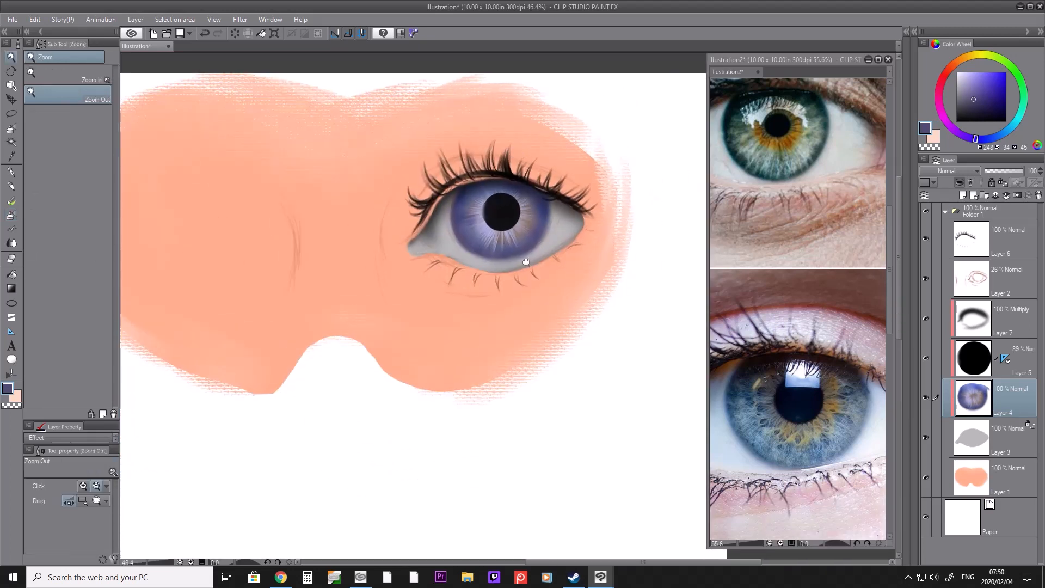
pyautogui.press('e')
pyautogui.hotkey('alt', '[')
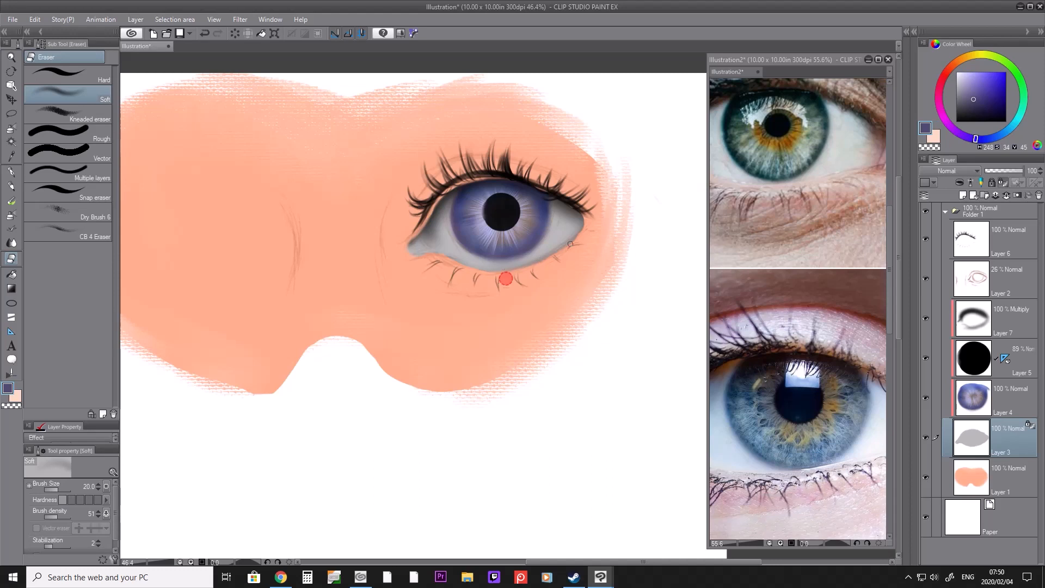
pyautogui.moveTo(543, 264); pyautogui.dragTo(590, 223)
pyautogui.moveTo(467, 270)
pyautogui.mouseDown()
pyautogui.moveTo(539, 265)
pyautogui.moveTo(556, 254)
pyautogui.moveTo(467, 270)
pyautogui.moveTo(534, 266)
pyautogui.moveTo(587, 224)
pyautogui.mouseUp()
# Step: Select the skin layer (Layer 1) and lock its transparent pixels
pyautogui.hotkey('alt', '[')
pyautogui.press('/')
pyautogui.click(523, 133)
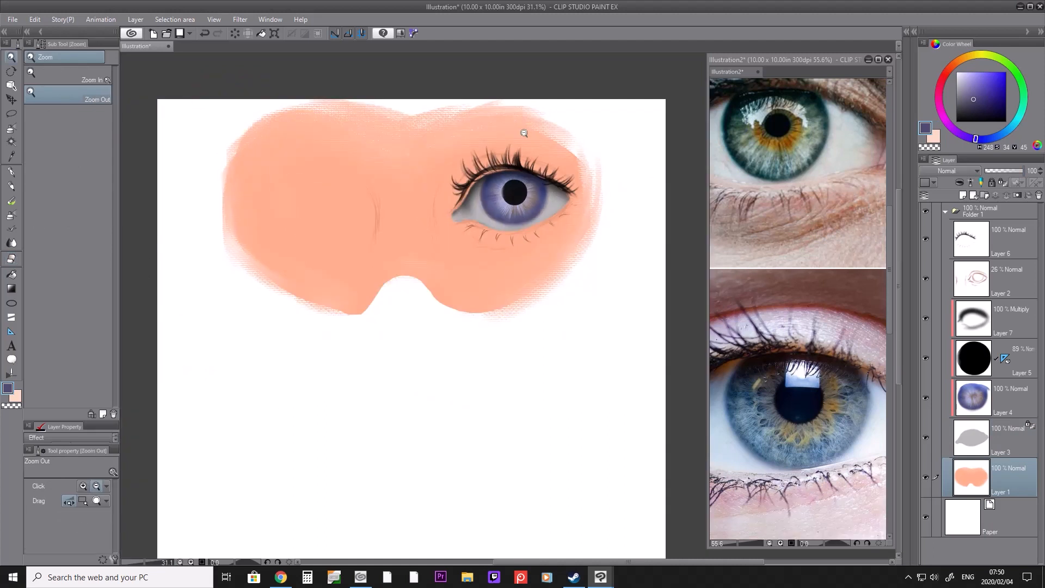
pyautogui.click(1001, 184)
# Step: Add a vertical two-line symmetrical ruler through the bridge of the nose on Layer 1
pyautogui.click(798, 225)
pyautogui.press('/')
pyautogui.moveTo(795, 222); pyautogui.dragTo(841, 230)
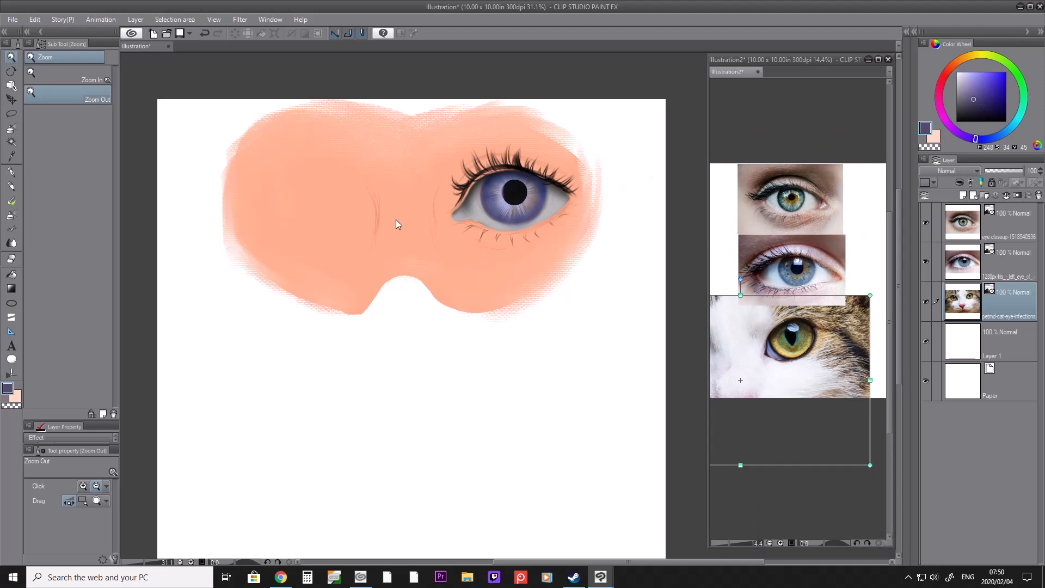
pyautogui.click(488, 252)
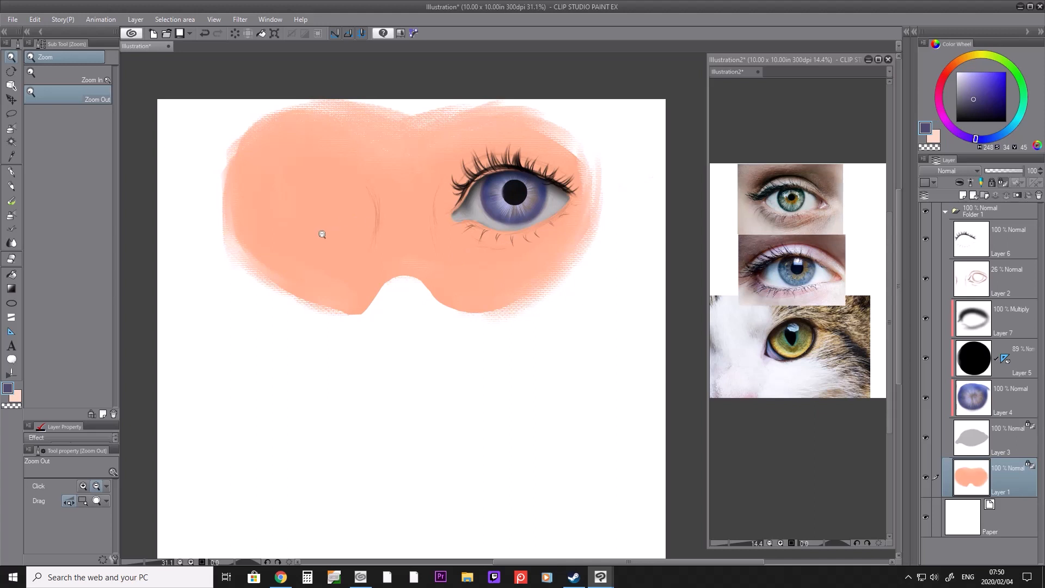
pyautogui.click(12, 332)
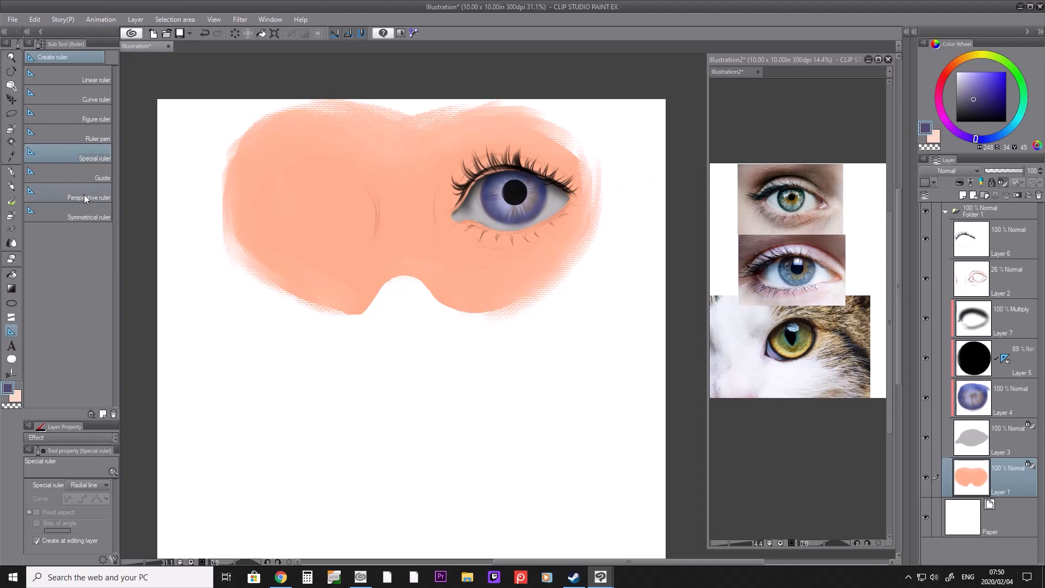
pyautogui.click(84, 215)
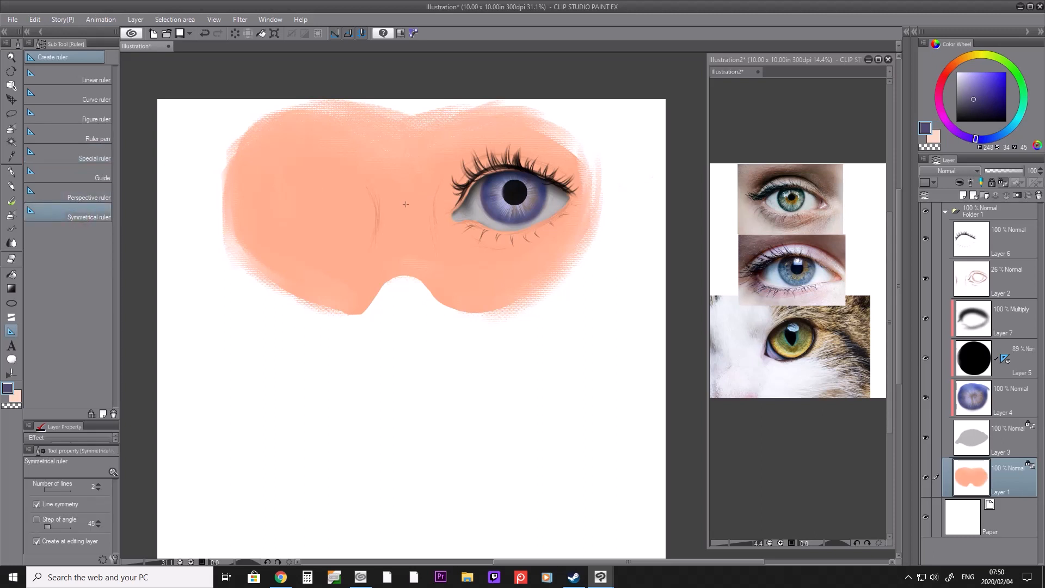
pyautogui.moveTo(404, 203); pyautogui.dragTo(406, 230)
pyautogui.moveTo(404, 277); pyautogui.dragTo(404, 280)
# Step: Switch to the DAUB Dry Spatula 4 brush and reduce it to size 120
pyautogui.press('b')
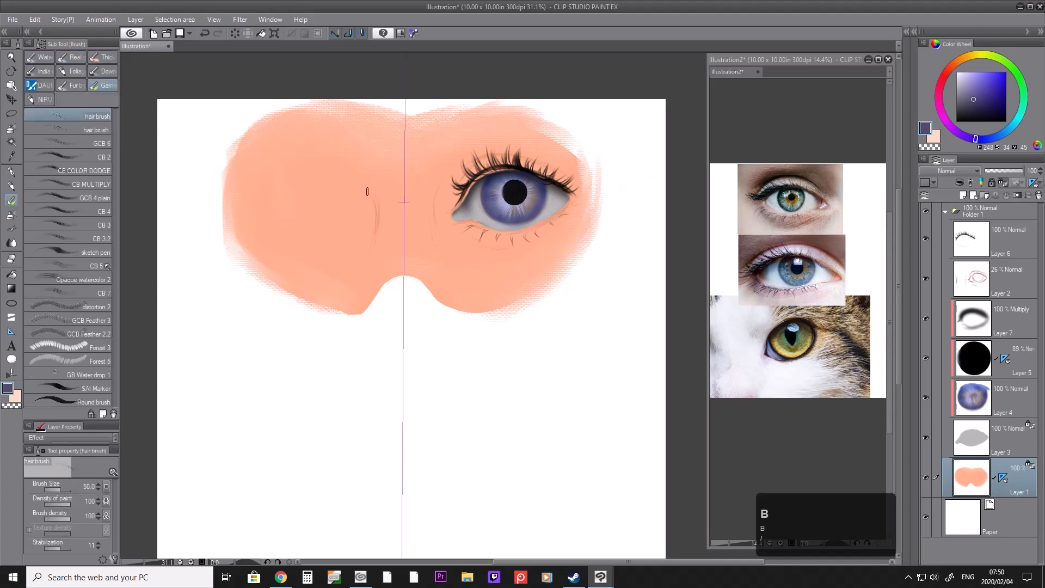
pyautogui.press('b')
pyautogui.press('b')
pyautogui.press('b')
pyautogui.click(52, 87)
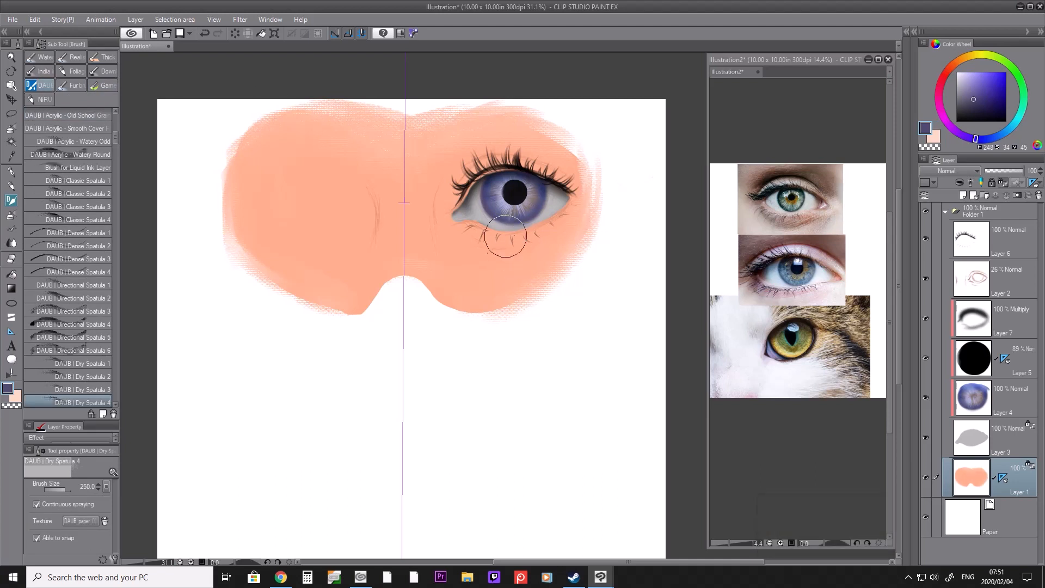
pyautogui.press('[')
pyautogui.press('[')
pyautogui.press('[')
pyautogui.press('[')
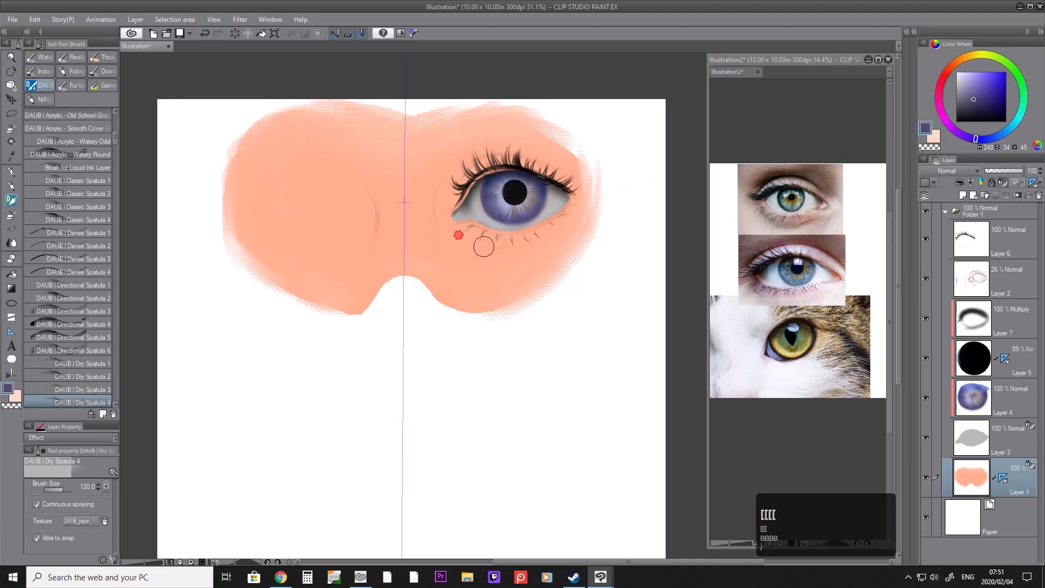
# Step: Pick a reddish-brown colour from around the eye and switch to the dv_stroke_1 brush, adjusting its size for skin shading
pyautogui.press('i')
pyautogui.click(448, 234)
pyautogui.click(472, 242)
pyautogui.press('b')
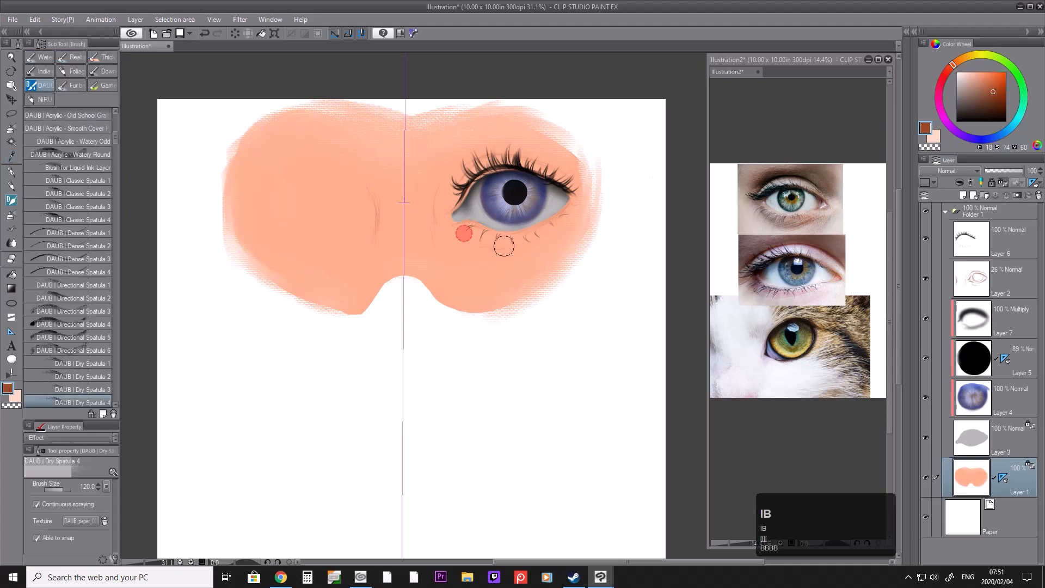
pyautogui.click(108, 72)
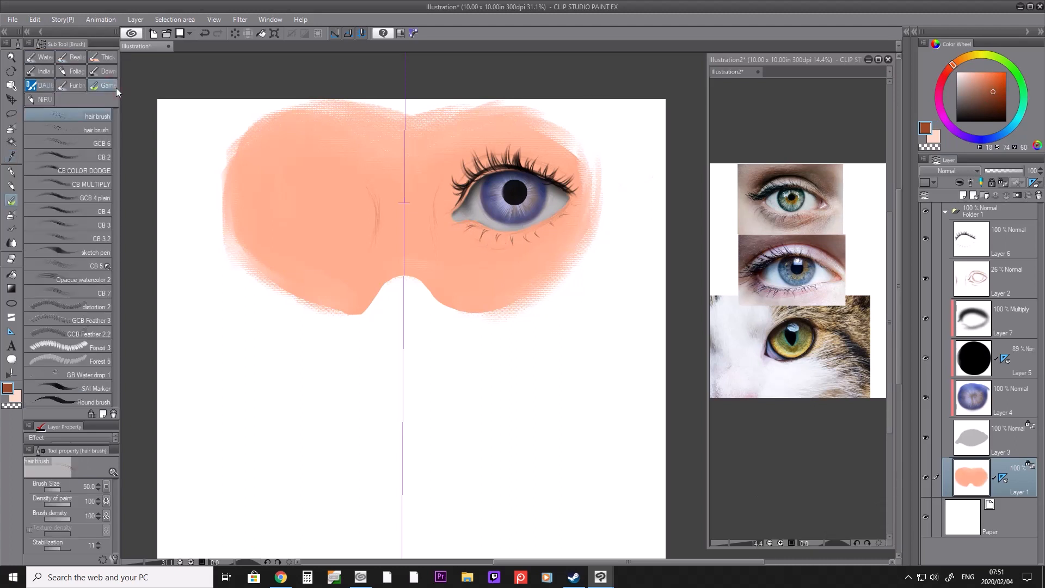
pyautogui.press(']')
pyautogui.press(']')
pyautogui.press(']')
pyautogui.press(']')
pyautogui.press(']')
pyautogui.press('[')
pyautogui.press('[')
pyautogui.press('[')
pyautogui.press('[')
# Step: Paint soft mirrored shading beneath the inner corner of the eye on Layer 1, blending it with sampled skin tones
pyautogui.moveTo(465, 235)
pyautogui.mouseDown()
pyautogui.moveTo(492, 241)
pyautogui.moveTo(458, 234)
pyautogui.moveTo(491, 256)
pyautogui.moveTo(477, 254)
pyautogui.moveTo(463, 241)
pyautogui.moveTo(481, 238)
pyautogui.mouseUp()
pyautogui.press('i')
pyautogui.click(466, 245)
pyautogui.press('b')
pyautogui.press('i')
pyautogui.click(482, 243)
pyautogui.press('b')
pyautogui.press('i')
pyautogui.click(477, 248)
pyautogui.press('b')
pyautogui.press('i')
pyautogui.press('b')
pyautogui.press('i')
pyautogui.click(479, 238)
pyautogui.press('b')
# Step: Paint the upper eyelid crease above the lashes in a muted reddish brown with dv_stroke_1, enlarging the brush to 80
pyautogui.press('[')
pyautogui.press('[')
pyautogui.press('[')
pyautogui.press('[')
pyautogui.press(']')
pyautogui.press(']')
pyautogui.moveTo(480, 161); pyautogui.dragTo(454, 187)
pyautogui.press(']')
pyautogui.press(']')
pyautogui.click(985, 88)
pyautogui.press(']')
pyautogui.press(']')
pyautogui.press(']')
pyautogui.moveTo(512, 147); pyautogui.dragTo(456, 177)
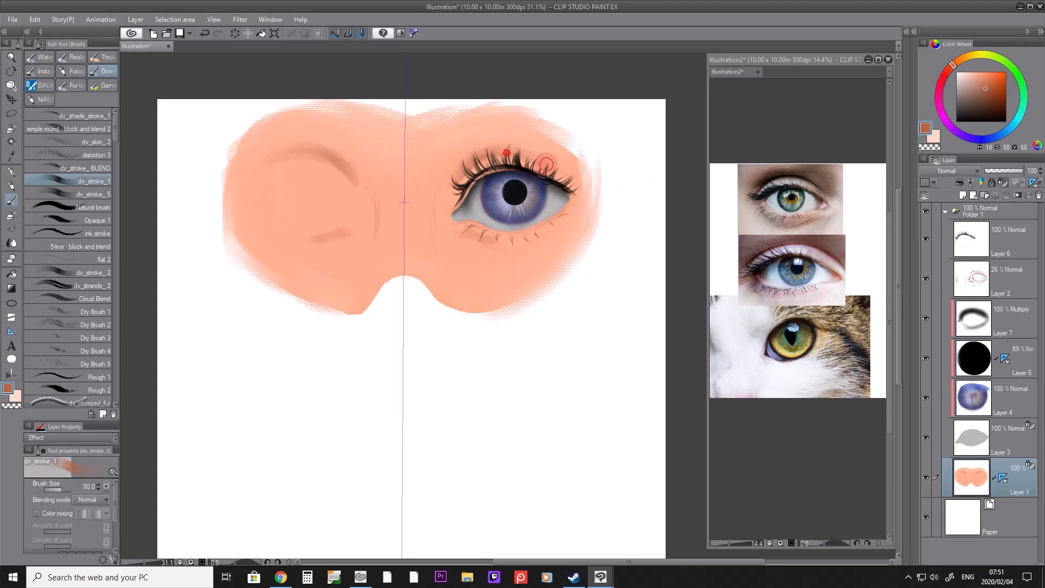
# Step: Sample a tone above the lashes and extend the crease shading across the upper eyelid to the outer corner with a larger brush
pyautogui.press('i')
pyautogui.click(467, 148)
pyautogui.press('b')
pyautogui.press('b')
pyautogui.press(']')
pyautogui.press(']')
pyautogui.press(']')
pyautogui.press(']')
pyautogui.moveTo(454, 175)
pyautogui.mouseDown()
pyautogui.moveTo(529, 153)
pyautogui.moveTo(560, 180)
pyautogui.mouseUp()
pyautogui.moveTo(446, 193)
pyautogui.mouseDown()
pyautogui.moveTo(531, 155)
pyautogui.moveTo(502, 154)
pyautogui.moveTo(570, 180)
pyautogui.mouseUp()
# Step: Pick a dark brown and paint a thinner, darker crease line along the upper eyelid on Layer 1 with dv_stroke_1
pyautogui.click(989, 102)
pyautogui.press('b')
pyautogui.press('b')
pyautogui.press('[')
pyautogui.press('[')
pyautogui.press('[')
pyautogui.press('[')
pyautogui.press('[')
pyautogui.press(']')
pyautogui.press(']')
pyautogui.press('[')
pyautogui.press('[')
pyautogui.press('b')
pyautogui.press('[')
pyautogui.press('[')
pyautogui.press('[')
pyautogui.press('[')
pyautogui.press('[')
pyautogui.press('[')
pyautogui.press('[')
pyautogui.press('[')
pyautogui.press('[')
pyautogui.press(']')
pyautogui.press(']')
pyautogui.press(']')
pyautogui.press(']')
pyautogui.press(']')
pyautogui.press(']')
pyautogui.press(']')
pyautogui.press(']')
pyautogui.press(']')
pyautogui.press(']')
pyautogui.press(']')
pyautogui.press('i')
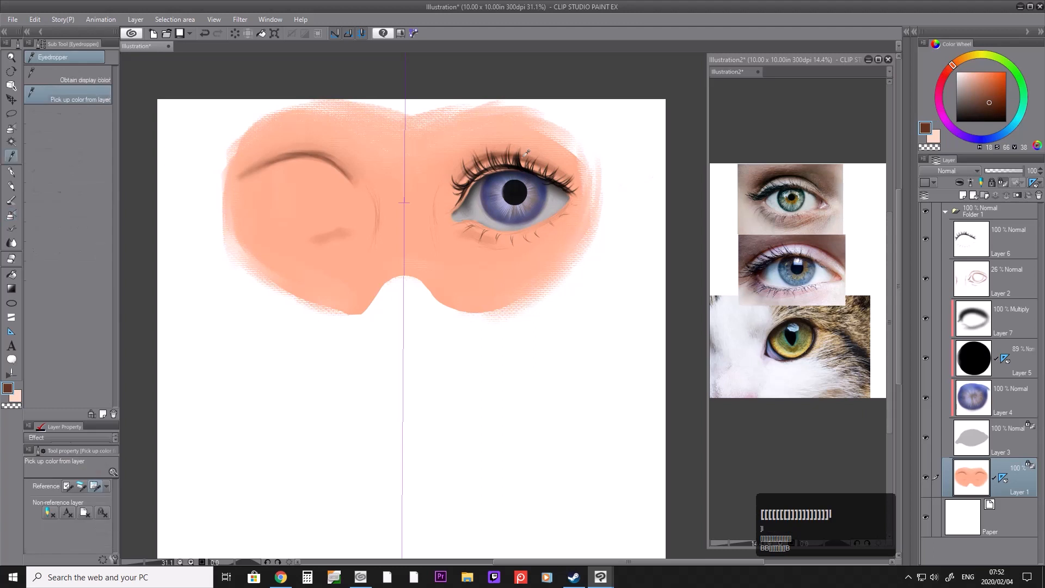
pyautogui.click(525, 157)
pyautogui.press('b')
pyautogui.press('b')
pyautogui.press('b')
pyautogui.press(']')
pyautogui.moveTo(465, 164); pyautogui.dragTo(532, 158)
pyautogui.hotkey('ctrl', 'z')
pyautogui.hotkey('ctrl', 'z')
# Step: Sample the dark crease brown above the inner lashes and widen the shading along the upper eyelid crease with an enlarged brush
pyautogui.press('i')
pyautogui.click(476, 162)
pyautogui.click(474, 166)
pyautogui.press('b')
pyautogui.press('b')
pyautogui.press('[')
pyautogui.press('[')
pyautogui.press('[')
pyautogui.press('[')
pyautogui.press(']')
pyautogui.press(']')
pyautogui.press(']')
pyautogui.press(']')
pyautogui.press(']')
pyautogui.press(']')
pyautogui.press(']')
pyautogui.press(']')
pyautogui.press(']')
pyautogui.press(']')
pyautogui.press(']')
pyautogui.press(']')
pyautogui.press(']')
pyautogui.press(']')
pyautogui.press(']')
pyautogui.moveTo(455, 186)
pyautogui.mouseDown()
pyautogui.moveTo(482, 159)
pyautogui.moveTo(560, 168)
pyautogui.moveTo(570, 182)
pyautogui.mouseUp()
# Step: Pick a lighter reddish brown and paint soft shading from the inner corner across the upper eyelid with a larger brush
pyautogui.click(950, 68)
pyautogui.click(990, 91)
pyautogui.press(']')
pyautogui.press(']')
pyautogui.moveTo(450, 177)
pyautogui.mouseDown()
pyautogui.moveTo(530, 165)
pyautogui.moveTo(566, 179)
pyautogui.moveTo(552, 177)
pyautogui.moveTo(565, 169)
pyautogui.moveTo(481, 162)
pyautogui.moveTo(463, 177)
pyautogui.moveTo(503, 158)
pyautogui.moveTo(582, 174)
pyautogui.moveTo(586, 142)
pyautogui.moveTo(458, 183)
pyautogui.moveTo(485, 158)
pyautogui.moveTo(461, 180)
pyautogui.moveTo(501, 159)
pyautogui.moveTo(562, 173)
pyautogui.mouseUp()
# Step: Pick a darker brown and readjust the brush to a smaller size for the eyelid crease
pyautogui.press('[')
pyautogui.press('[')
pyautogui.press('[')
pyautogui.press('[')
pyautogui.press('[')
pyautogui.press('[')
pyautogui.press('[')
pyautogui.press('[')
pyautogui.press('[')
pyautogui.click(990, 102)
pyautogui.press('[')
pyautogui.press(']')
pyautogui.press(']')
pyautogui.press(']')
pyautogui.press(']')
# Step: Sample the skin tone beside the inner eye corner and blend the underside of the crease across the upper eyelid
pyautogui.press('i')
pyautogui.click(448, 204)
pyautogui.press('b')
pyautogui.press(']')
pyautogui.press(']')
pyautogui.press('[')
pyautogui.press('[')
pyautogui.press('[')
pyautogui.press('[')
pyautogui.press('[')
pyautogui.moveTo(461, 181)
pyautogui.mouseDown()
pyautogui.moveTo(494, 162)
pyautogui.moveTo(555, 173)
pyautogui.mouseUp()
# Step: Sample the orange skin tone above the lashes and blend the crease toward the outer eye corner with a smaller brush
pyautogui.press(']')
pyautogui.press(']')
pyautogui.press(']')
pyautogui.press(']')
pyautogui.press('i')
pyautogui.click(531, 159)
pyautogui.press('b')
pyautogui.press('b')
pyautogui.press('[')
pyautogui.press('[')
pyautogui.press('[')
pyautogui.press('[')
pyautogui.press('[')
pyautogui.press('[')
pyautogui.press('[')
pyautogui.moveTo(491, 155); pyautogui.dragTo(568, 177)
pyautogui.press('o')
pyautogui.press('o')
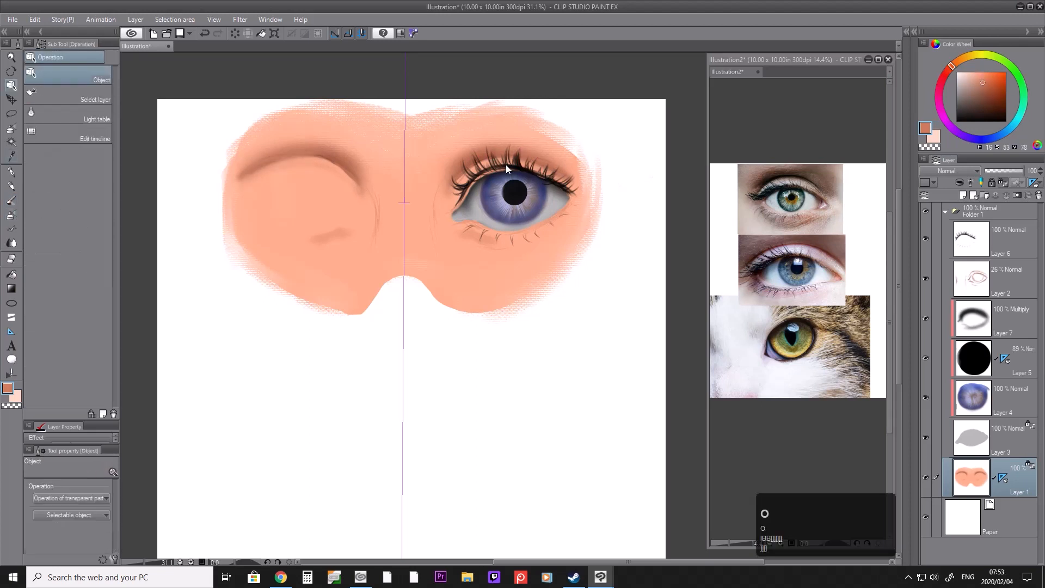
# Step: Sample the dark crease brown and switch to the Soft airbrush, adjusting it to a small size
pyautogui.press('i')
pyautogui.click(472, 163)
pyautogui.press('b')
pyautogui.press('b')
pyautogui.press('[')
pyautogui.press('[')
pyautogui.press('[')
pyautogui.press('[')
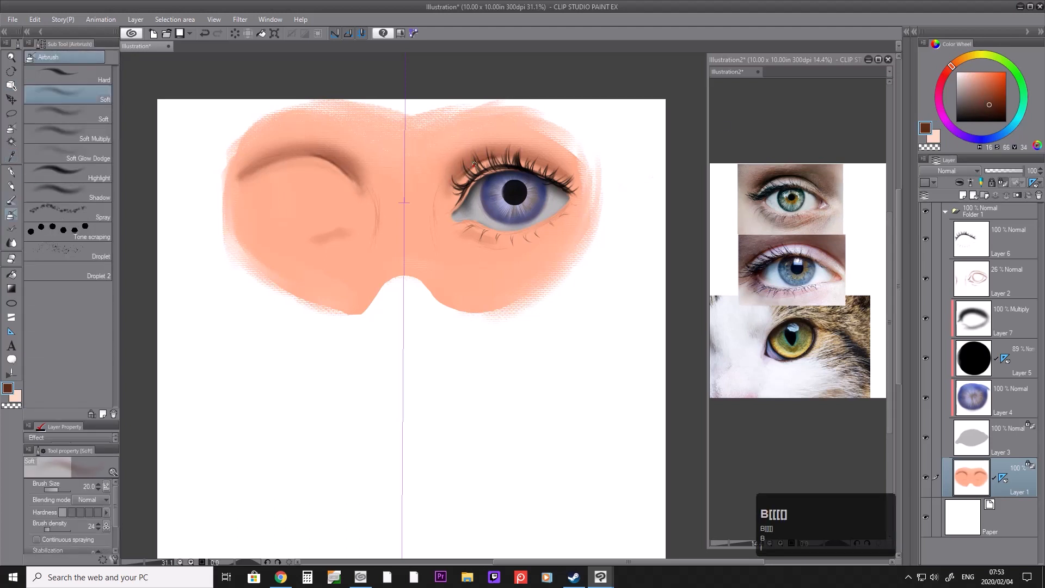
pyautogui.press(']')
pyautogui.press(']')
# Step: Lasso the eye area below the crease, trim the selection's upper edge along the lid, and invert the selection
pyautogui.click(11, 113)
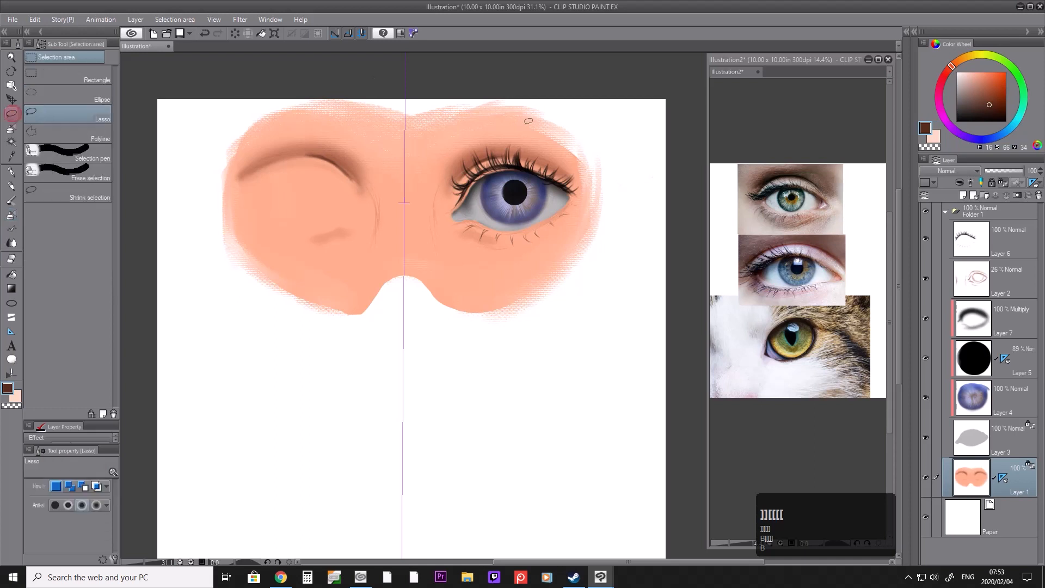
pyautogui.press('shift')
pyautogui.moveTo(445, 199)
pyautogui.mouseDown()
pyautogui.moveTo(487, 162)
pyautogui.moveTo(598, 234)
pyautogui.moveTo(433, 244)
pyautogui.mouseUp()
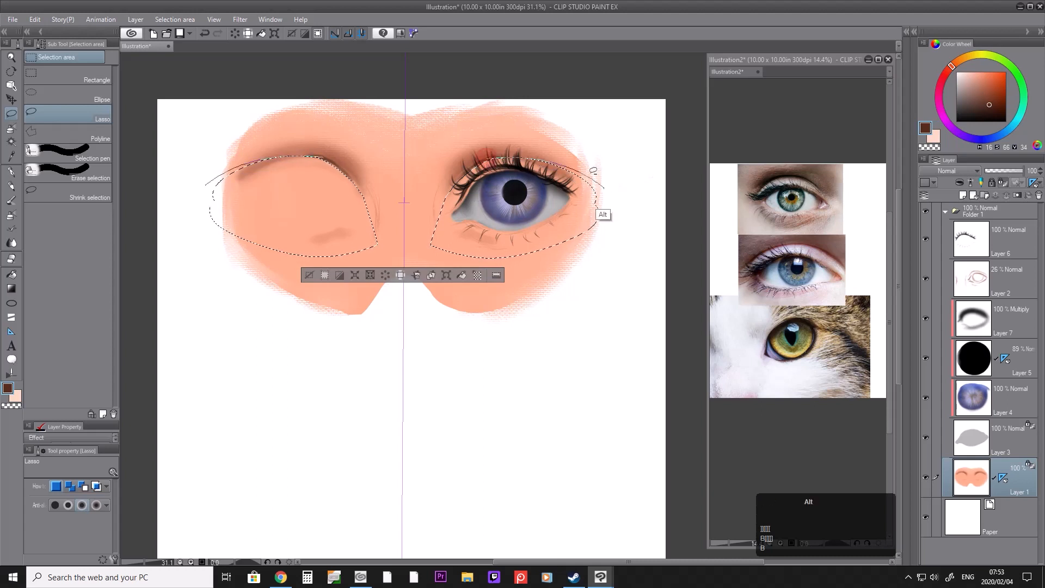
pyautogui.moveTo(458, 174); pyautogui.dragTo(598, 191)
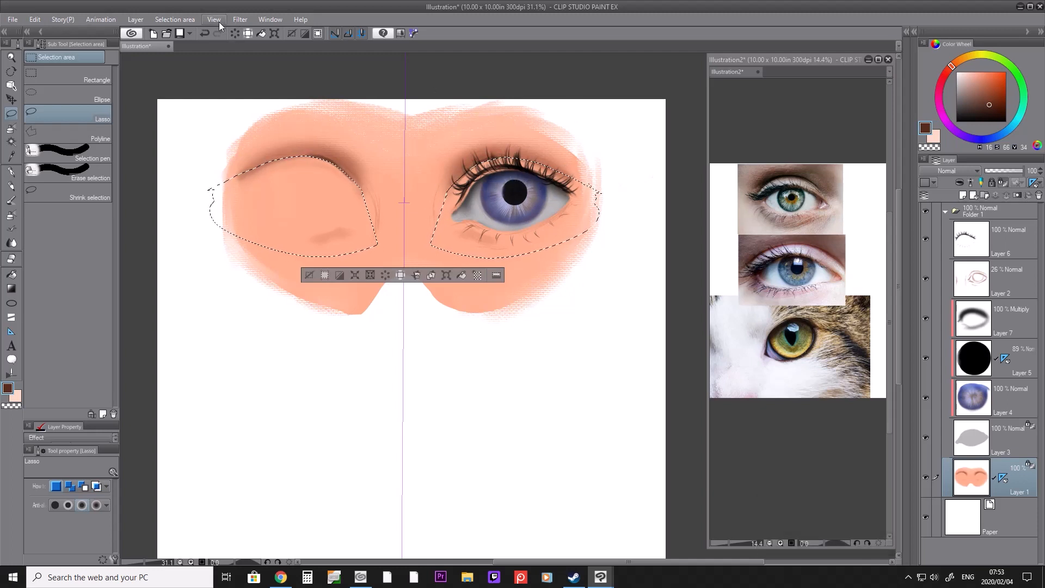
pyautogui.click(175, 19)
pyautogui.click(192, 74)
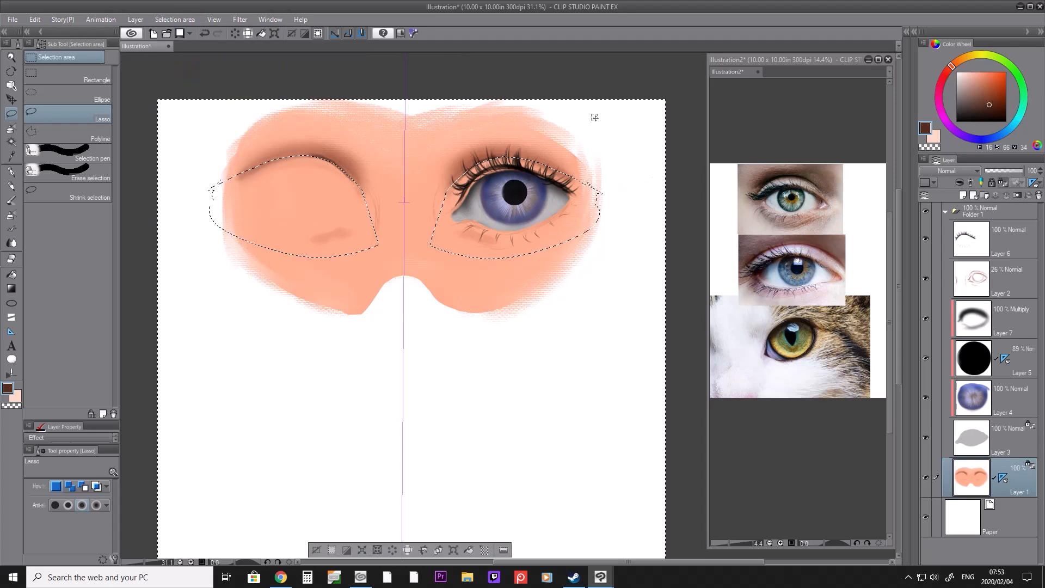
# Step: Shade the skin above the eyelid crease with the Soft Multiply airbrush, enlarging it to 400 and undoing the last two strokes
pyautogui.press('b')
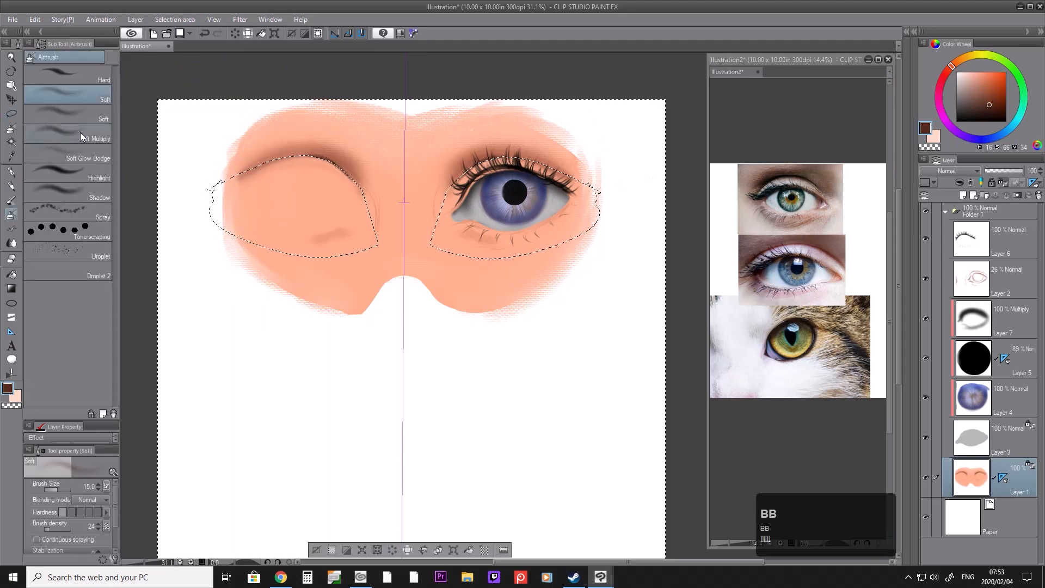
pyautogui.click(83, 132)
pyautogui.press(']')
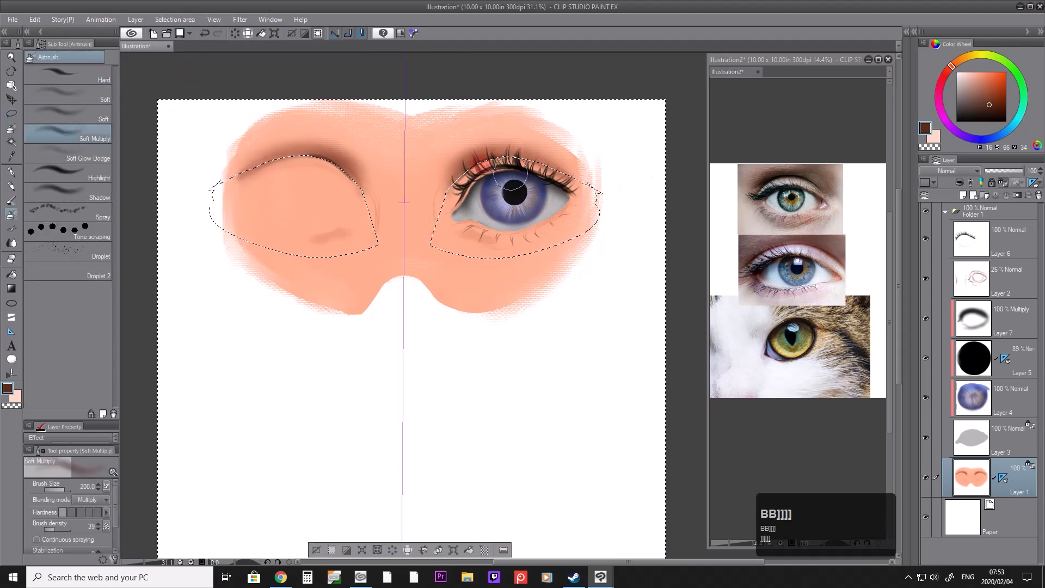
pyautogui.press('[')
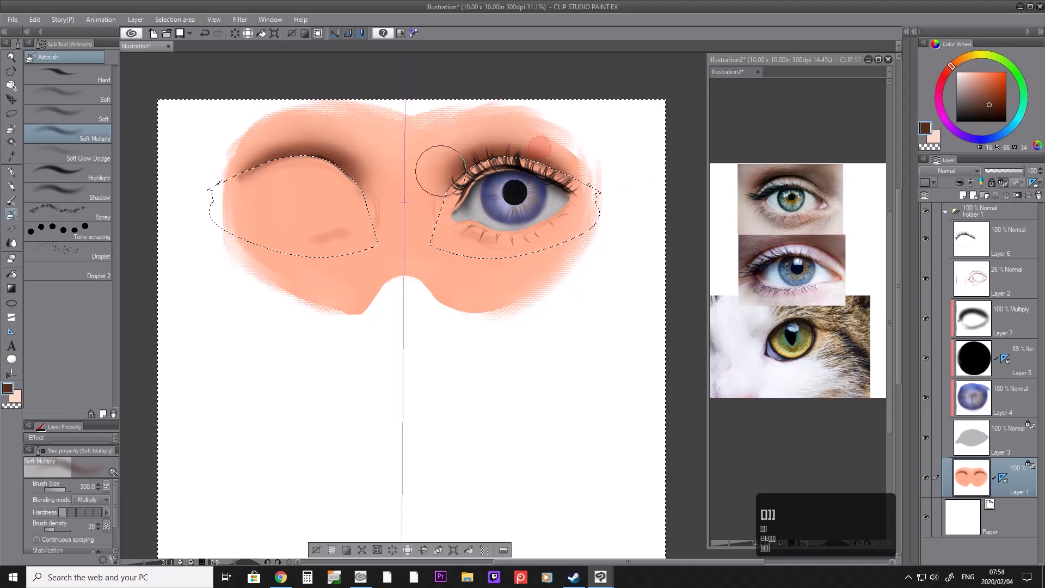
pyautogui.press(']')
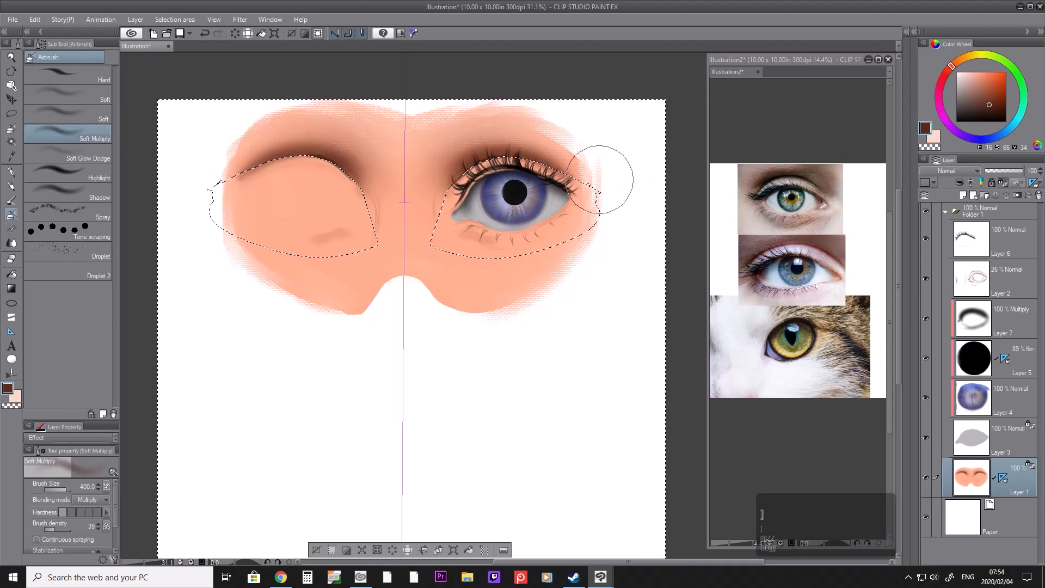
pyautogui.press('ctrl')
pyautogui.hotkey('ctrl', 'z')
pyautogui.hotkey('ctrl', 'z')
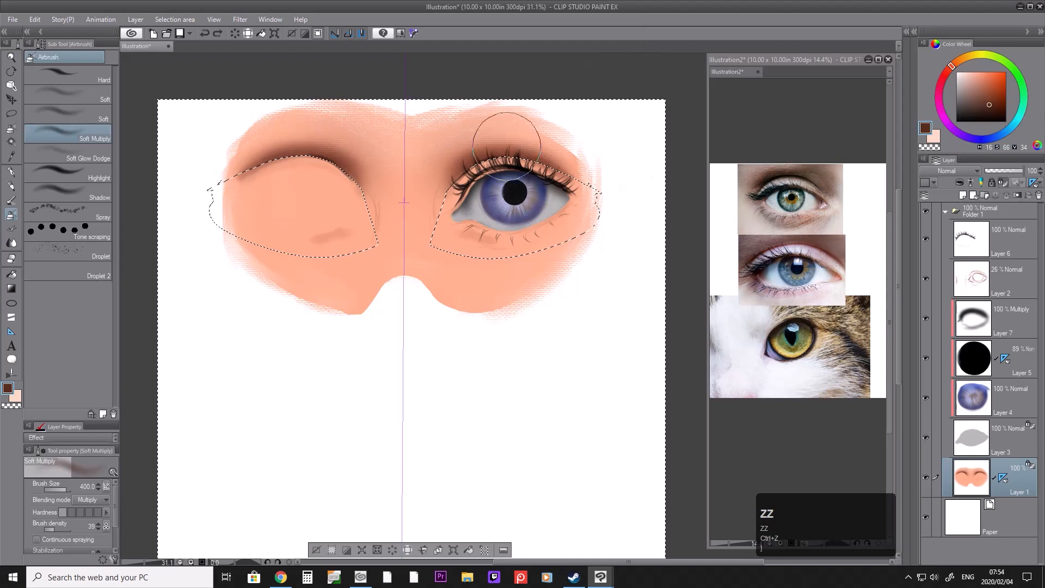
pyautogui.click(11, 113)
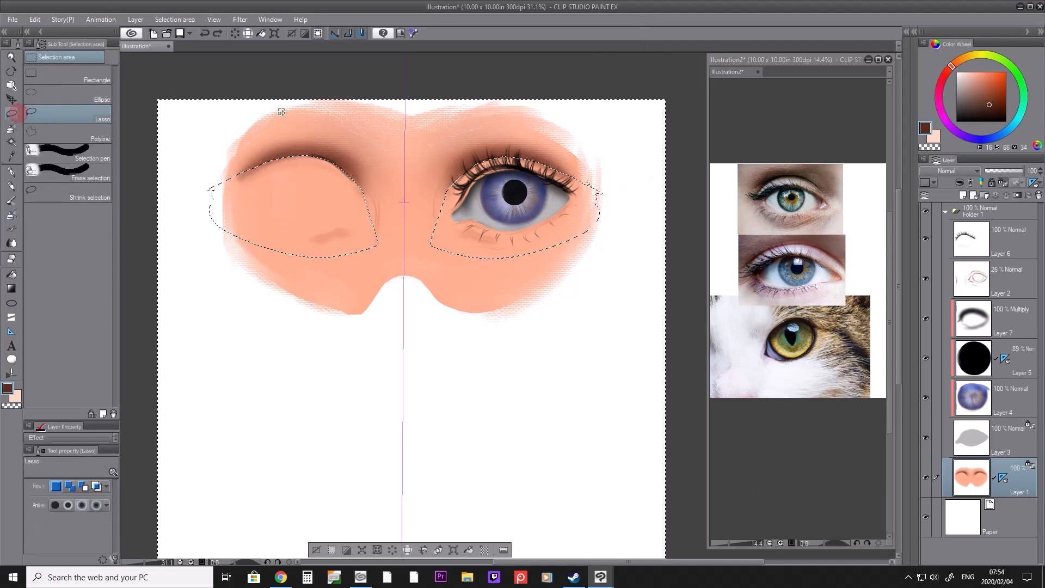
pyautogui.click(379, 195)
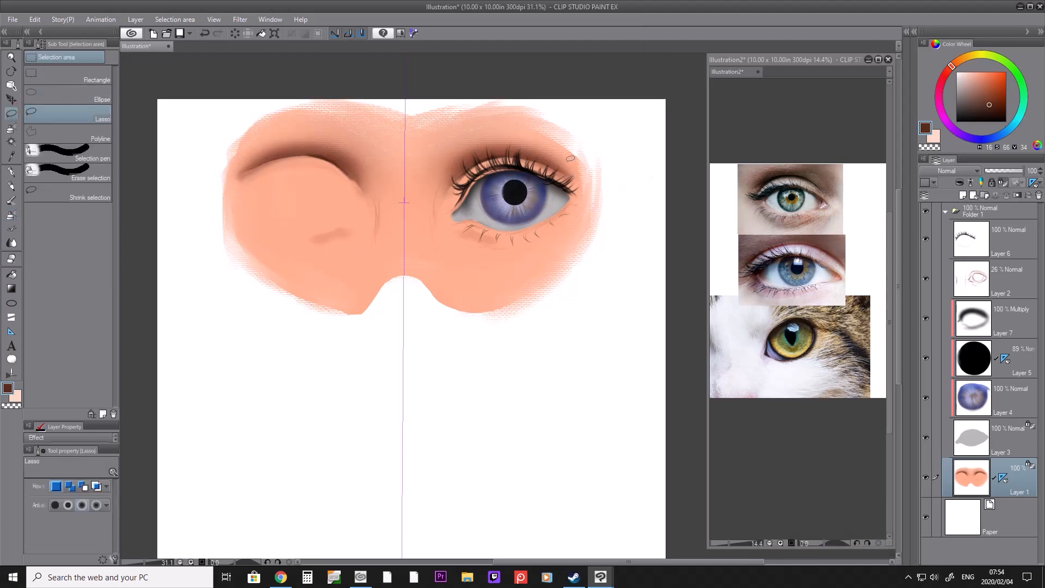
pyautogui.hotkey('ctrl', 'z')
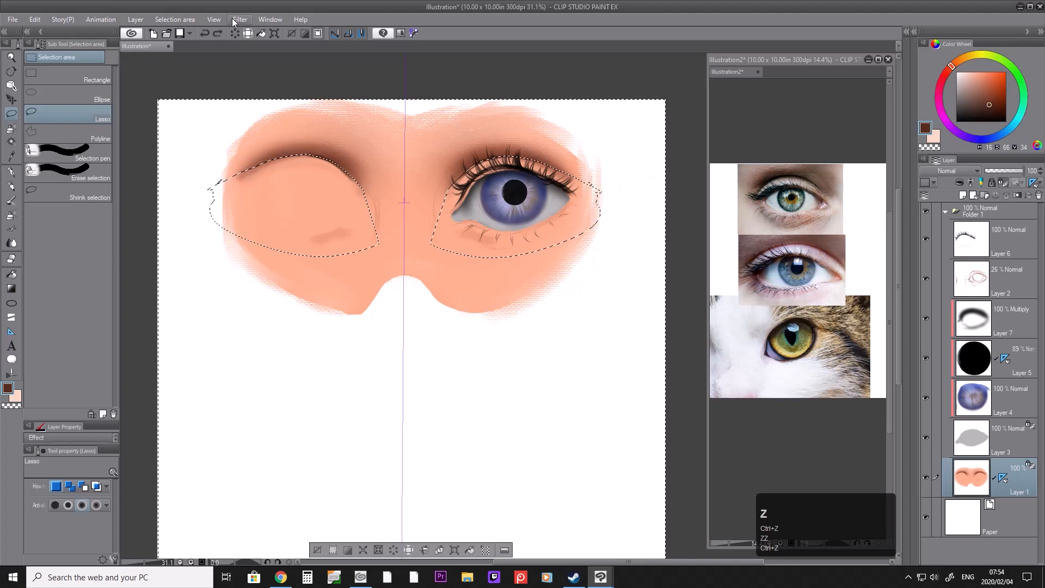
# Step: Invert the selection and airbrush Soft Multiply shading at size 400 across the upper eyelid toward the outer corner
pyautogui.click(186, 21)
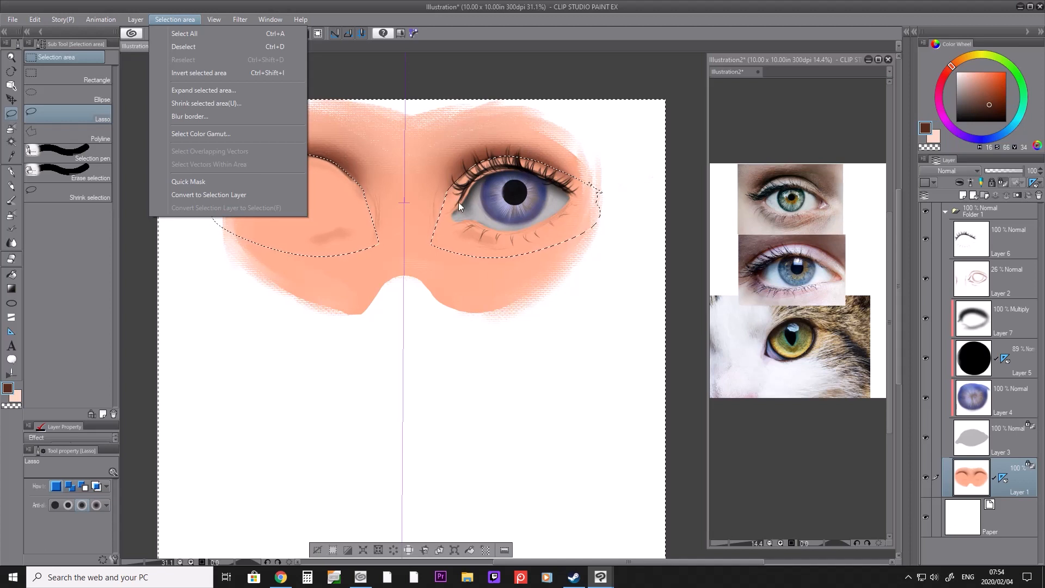
pyautogui.click(214, 73)
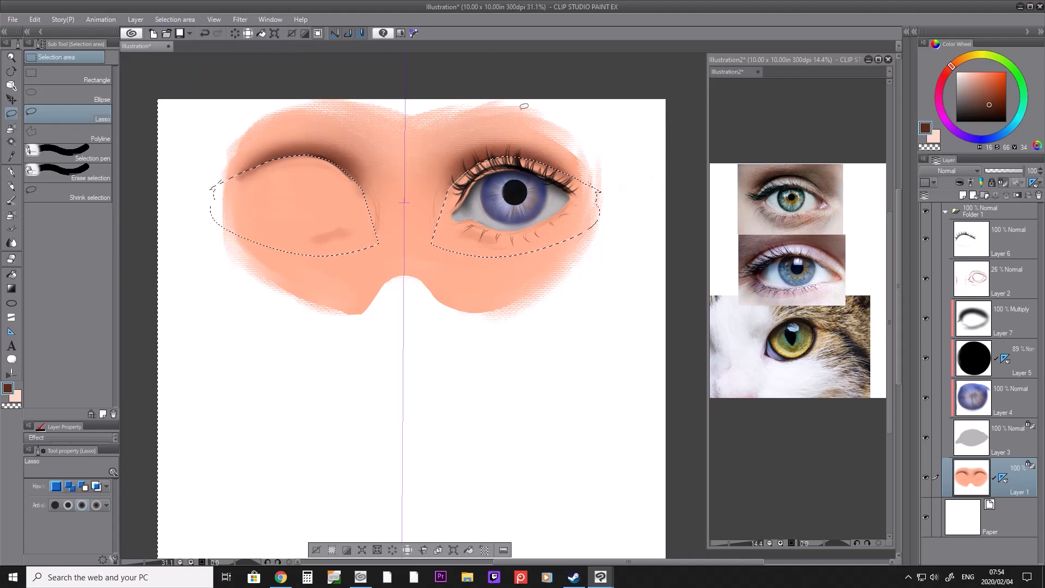
pyautogui.press('b')
pyautogui.press('b')
pyautogui.moveTo(484, 166)
pyautogui.mouseDown()
pyautogui.moveTo(555, 174)
pyautogui.moveTo(523, 180)
pyautogui.moveTo(582, 152)
pyautogui.mouseUp()
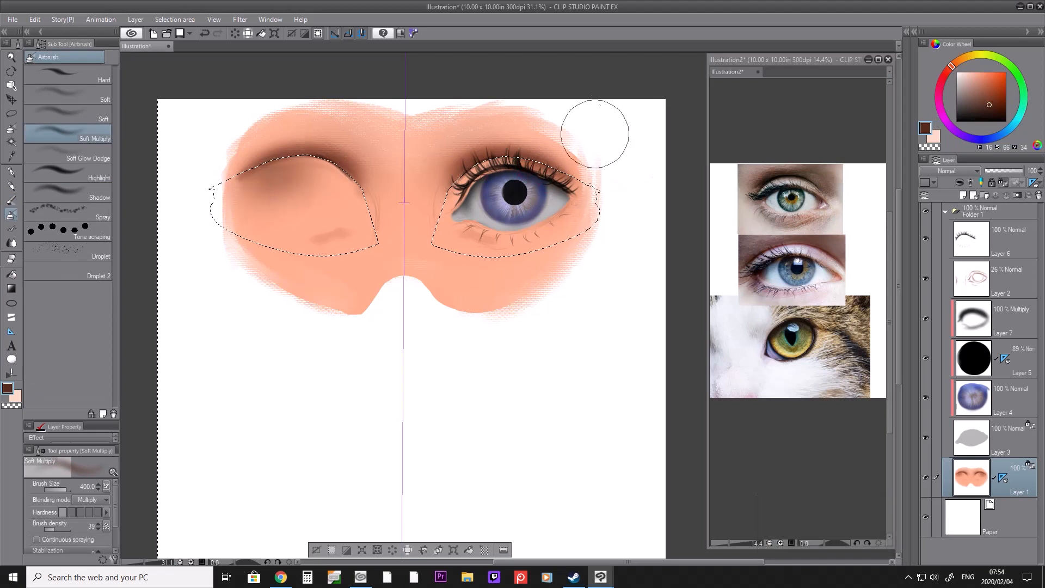
# Step: Deepen the shading around the upper eyelid crease with the Soft Multiply airbrush, reducing it to size 100
pyautogui.press('[')
pyautogui.press('[')
pyautogui.press('[')
pyautogui.press('[')
pyautogui.press(']')
pyautogui.press(']')
pyautogui.press('[')
pyautogui.press('[')
pyautogui.press('[')
pyautogui.press('[')
pyautogui.press('[')
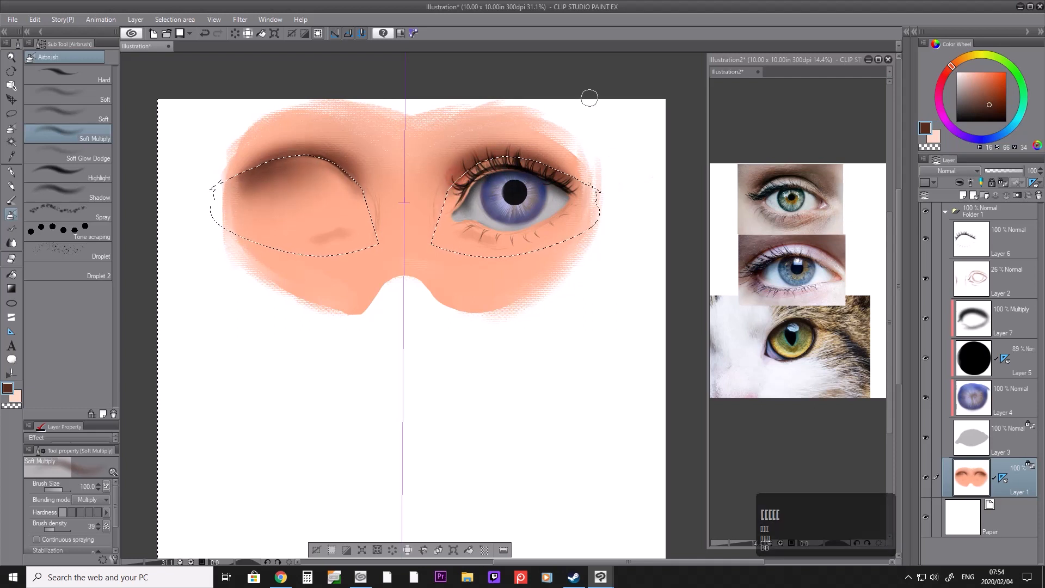
# Step: Sample a light skin tone, brush it along the lid crease with the Soft airbrush at size 60, and clear the selection
pyautogui.press('i')
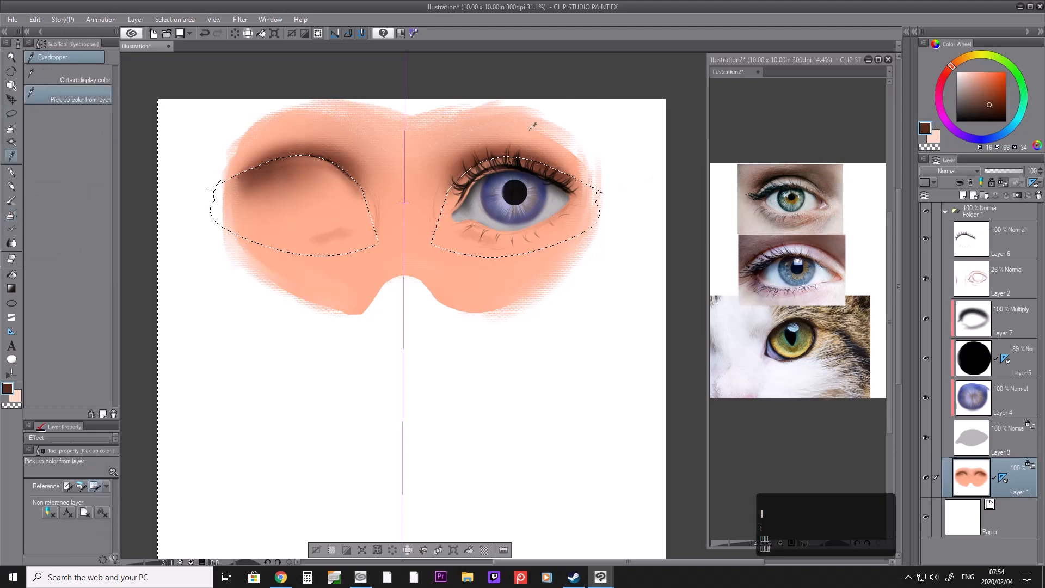
pyautogui.press('b')
pyautogui.press('[')
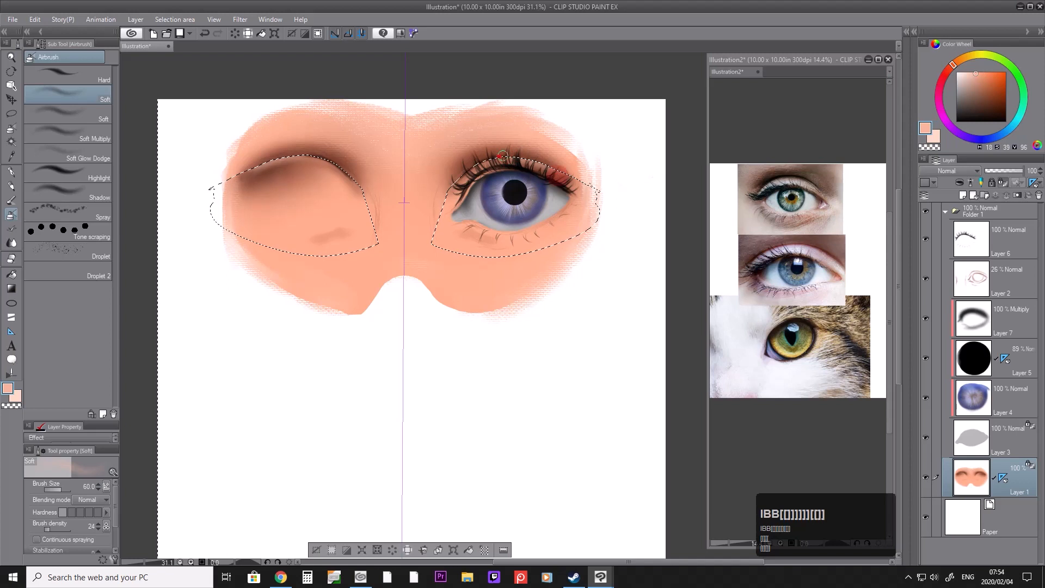
pyautogui.click(11, 114)
pyautogui.click(158, 82)
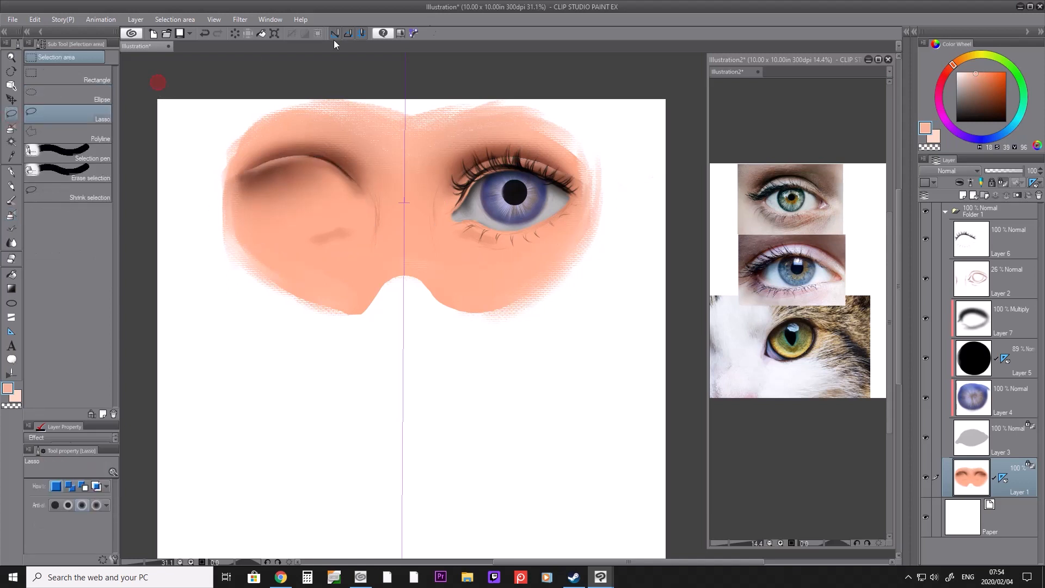
# Step: Sample the skin tone beyond the outer end of the crease and blend that area with an enlarged Soft airbrush
pyautogui.press('u')
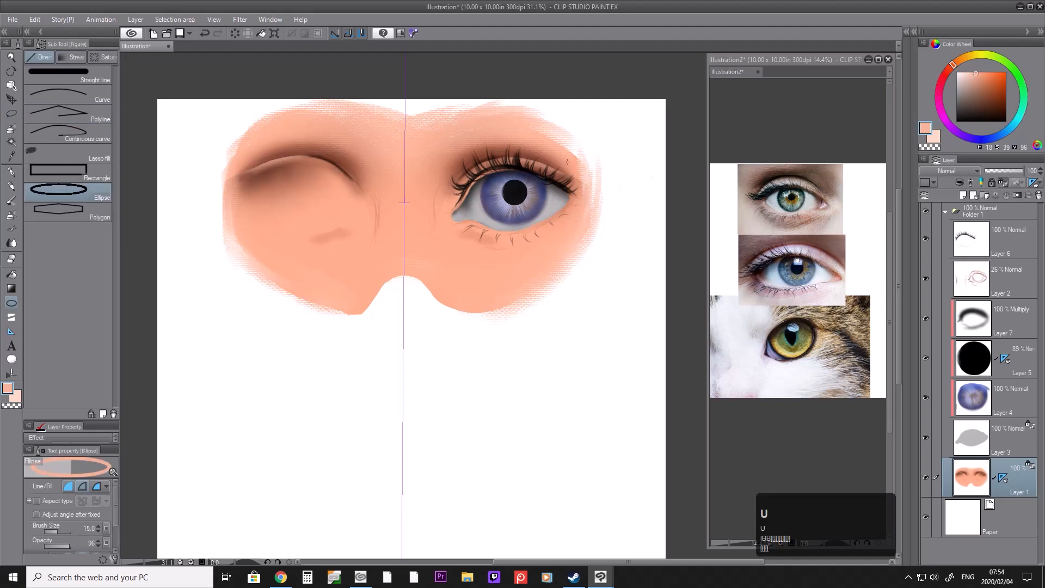
pyautogui.press('u')
pyautogui.press('i')
pyautogui.click(571, 164)
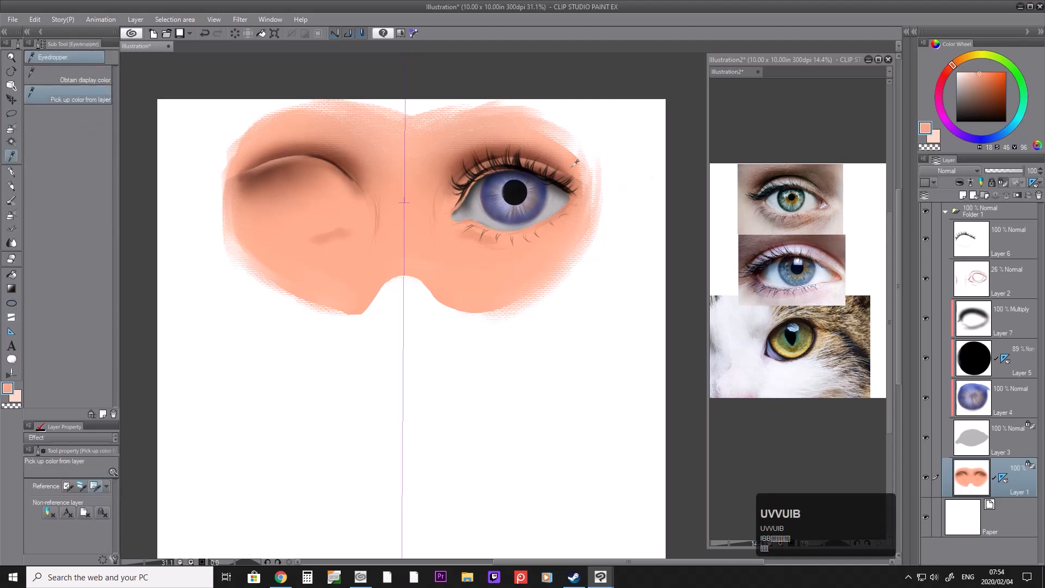
pyautogui.press('b')
pyautogui.press('b')
pyautogui.press(']')
pyautogui.press(']')
pyautogui.press(']')
pyautogui.press(']')
# Step: Sample the dark brown near the outer corner and darken the upper crease line with the Soft airbrush at size 20
pyautogui.press('i')
pyautogui.click(573, 174)
pyautogui.press('b')
pyautogui.press('b')
pyautogui.press('[')
pyautogui.press('[')
pyautogui.press('[')
pyautogui.press('[')
pyautogui.press('[')
pyautogui.press('[')
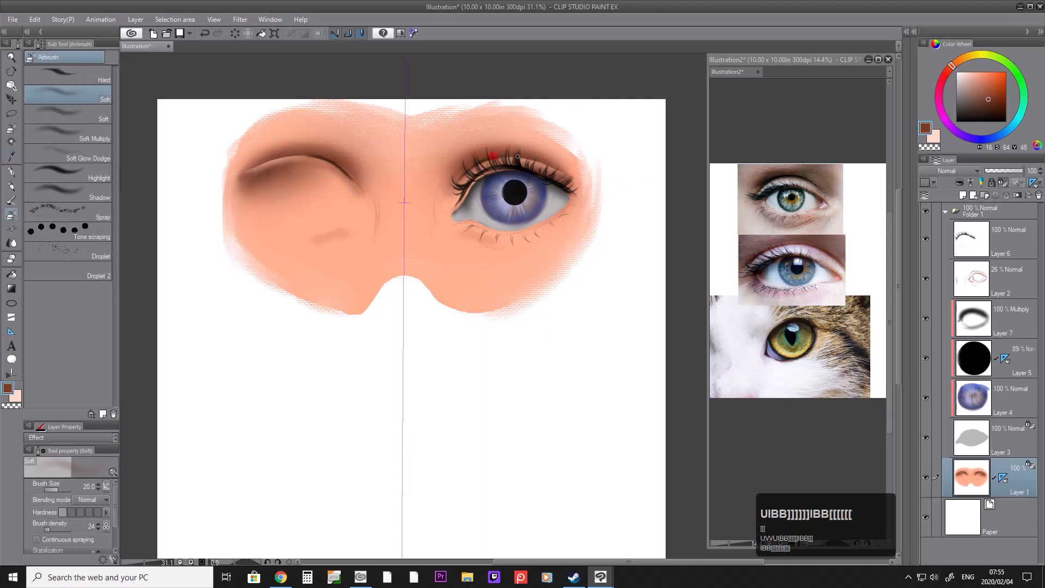
pyautogui.moveTo(540, 162); pyautogui.dragTo(568, 176)
pyautogui.moveTo(493, 154); pyautogui.dragTo(567, 177)
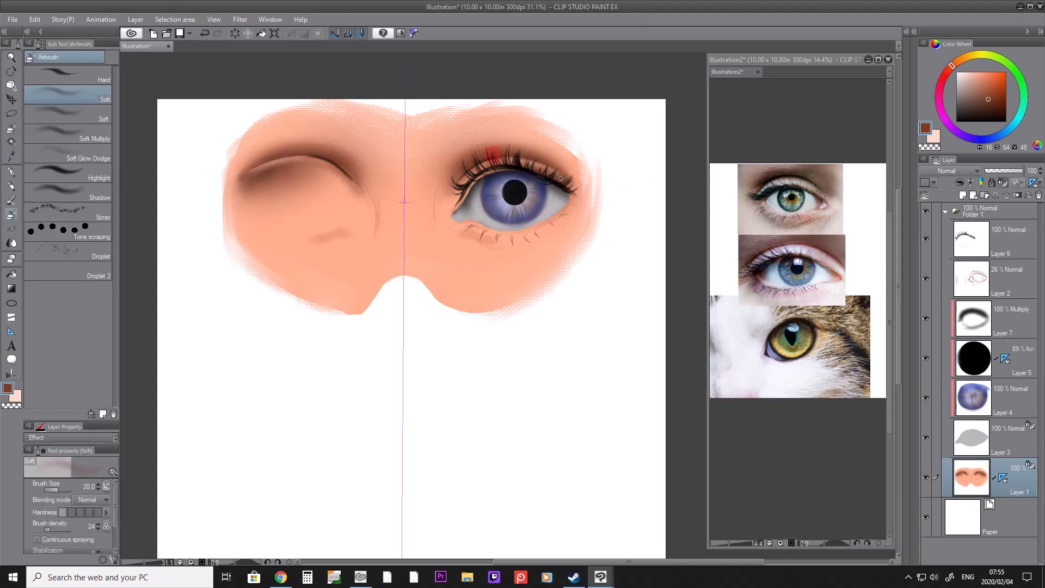
# Step: Shade the inner end of the eyelid crease toward the nose bridge, enlarging the Soft airbrush from 70 to 170
pyautogui.press(']')
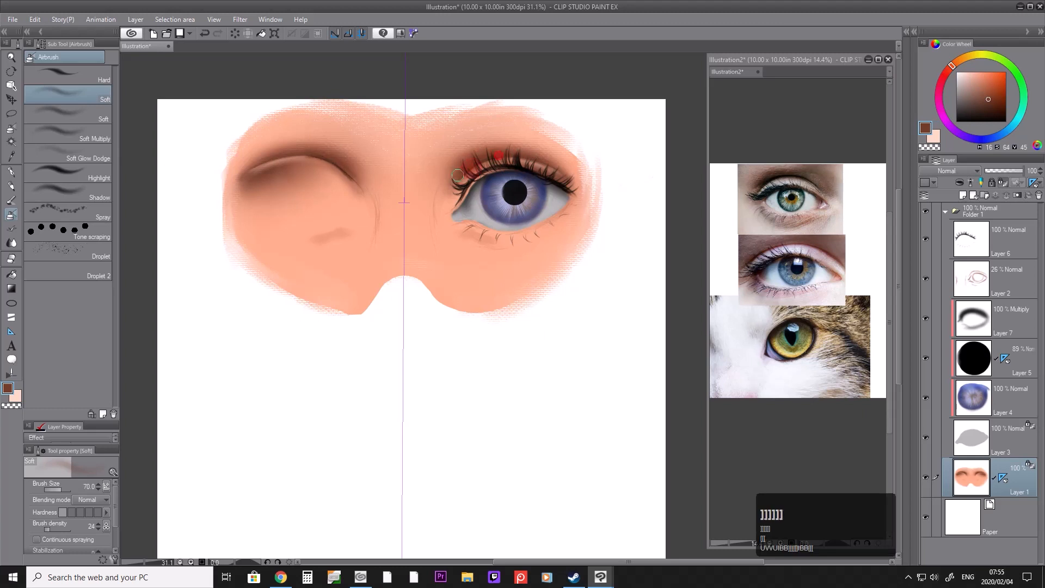
pyautogui.press(']')
pyautogui.press(']')
pyautogui.press(']')
pyautogui.press(']')
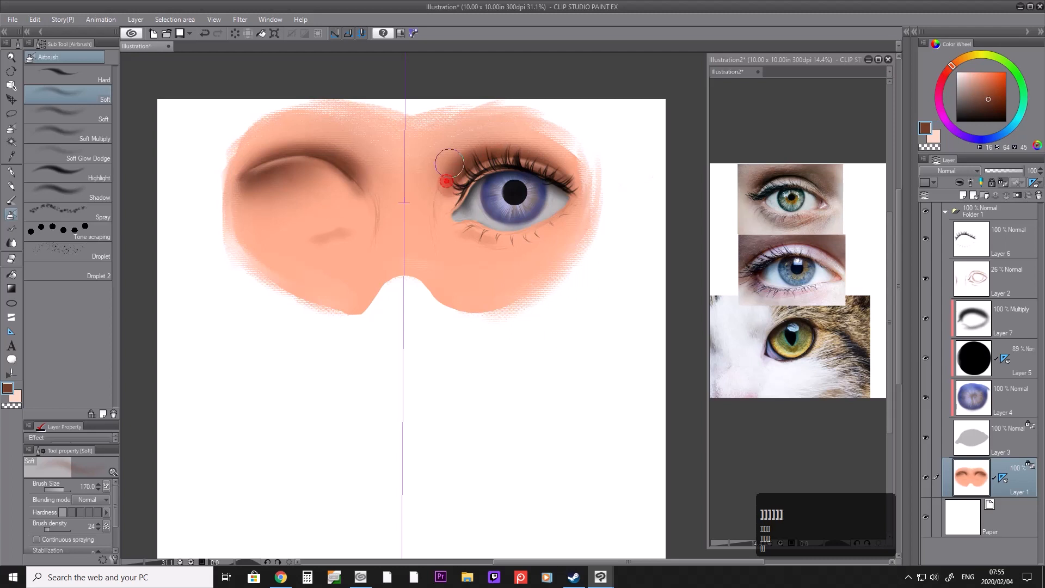
pyautogui.press('/')
pyautogui.click(498, 115)
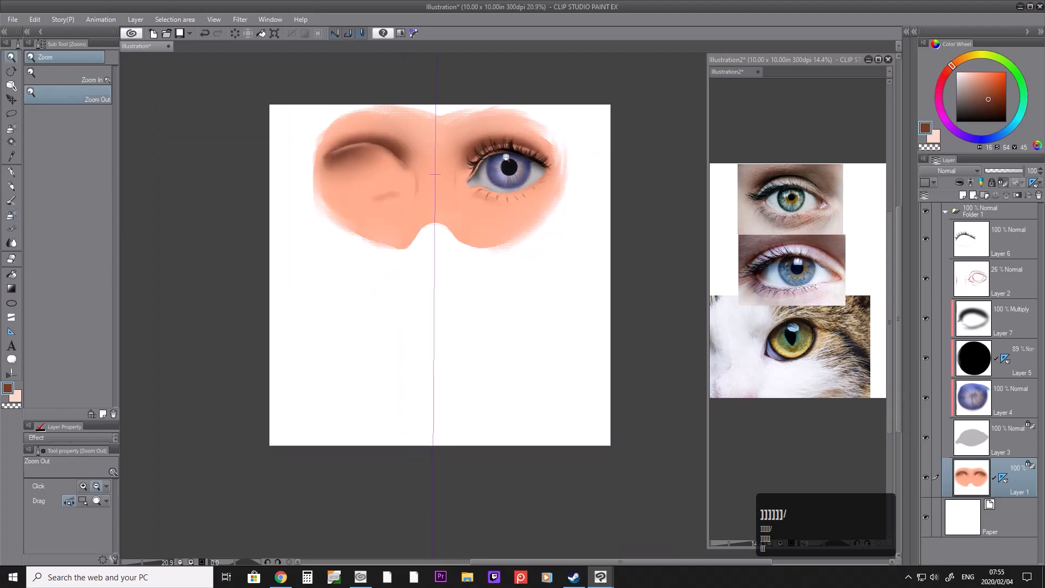
pyautogui.moveTo(481, 113); pyautogui.dragTo(493, 115)
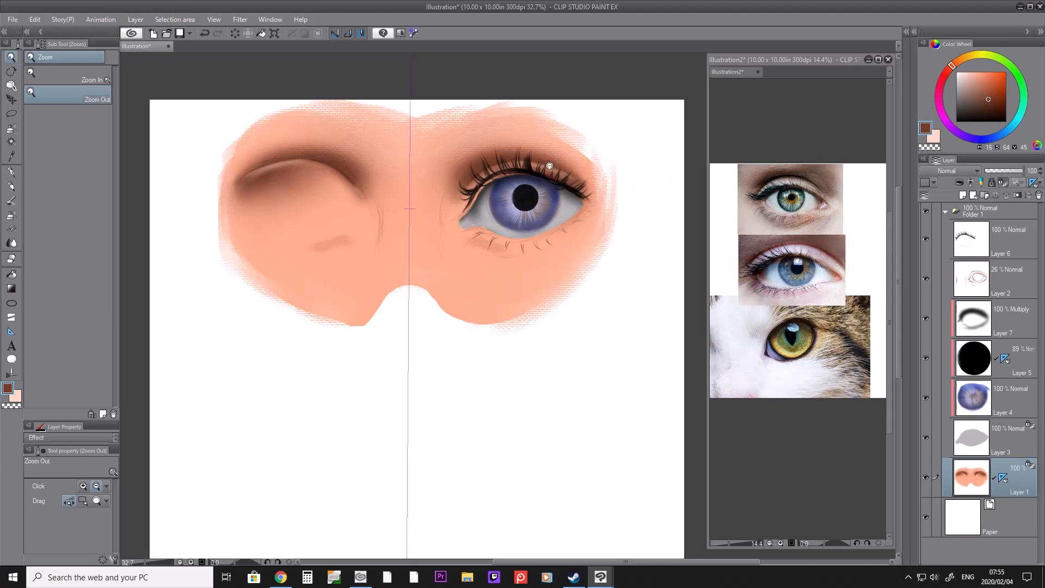
# Step: Sample the skin tone below the eye and smooth the area under the inner corner with the Soft airbrush at size 170
pyautogui.press('o')
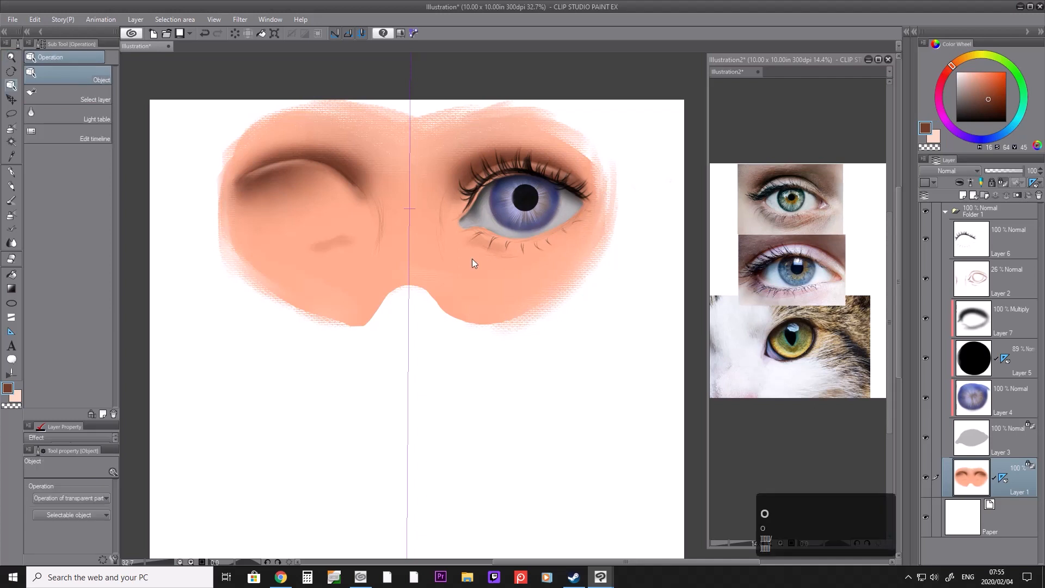
pyautogui.press('i')
pyautogui.click(474, 259)
pyautogui.press('b')
pyautogui.press('b')
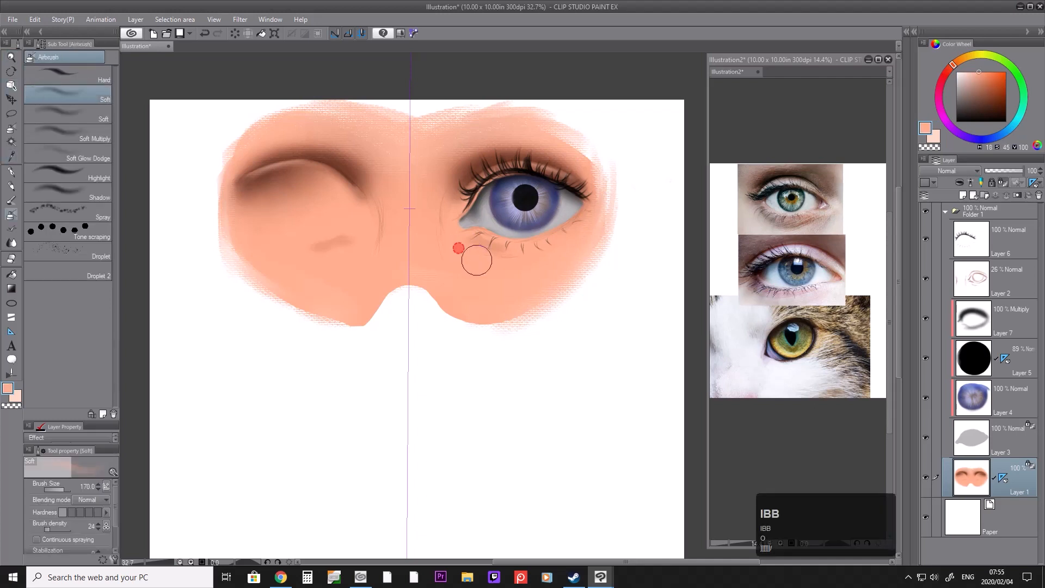
# Step: Sample the reddish brown at the inner crease and airbrush a shadow down beside the nose bridge, starting at size 100
pyautogui.press('i')
pyautogui.click(469, 177)
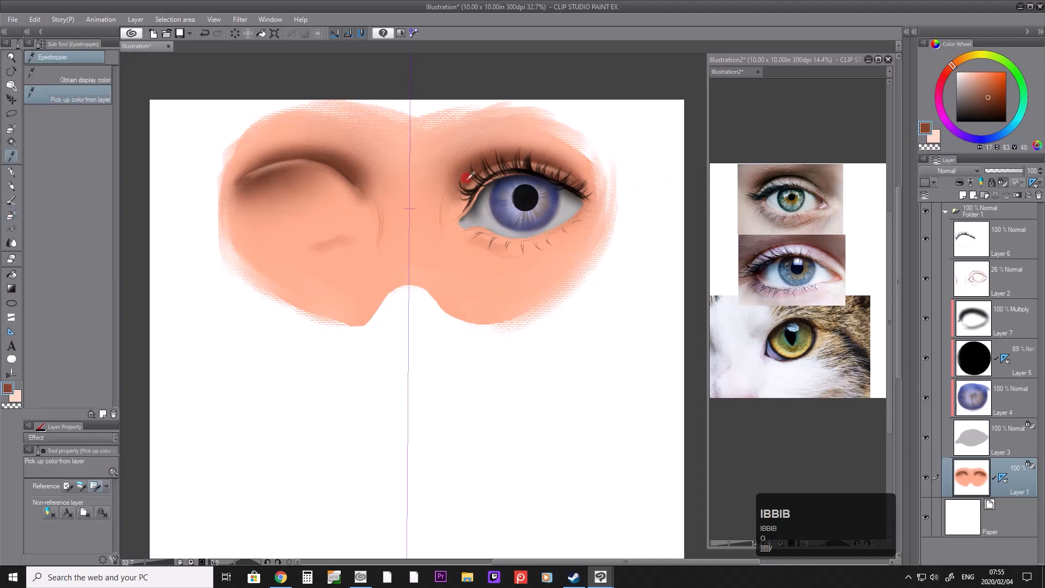
pyautogui.press('b')
pyautogui.press('b')
pyautogui.press('[')
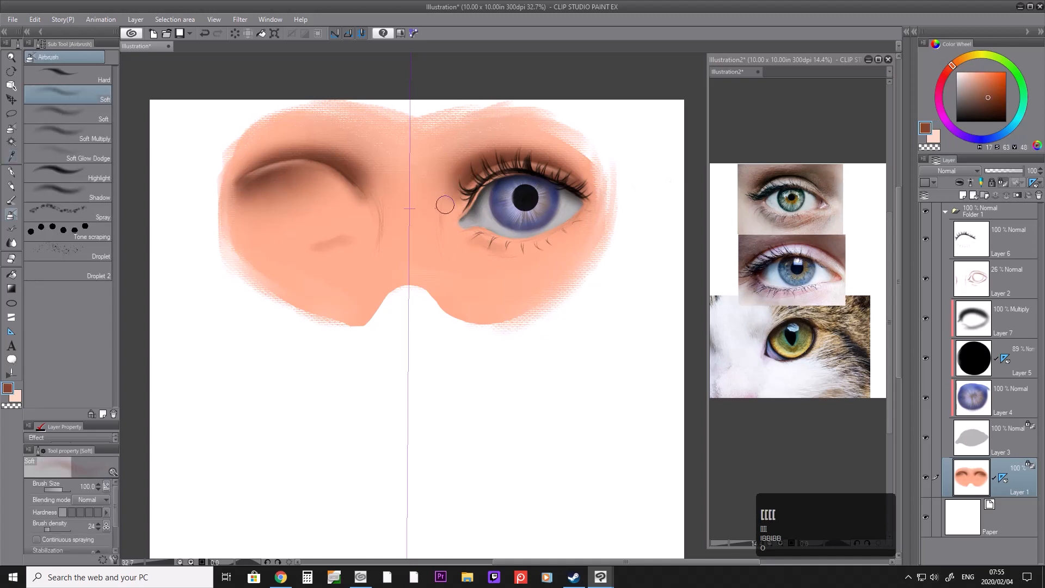
pyautogui.press('[')
pyautogui.press(']')
pyautogui.press(']')
pyautogui.press(']')
# Step: Sample the light skin tone beside the inner eye corner and soften the edge of the nose-bridge shadow
pyautogui.press('i')
pyautogui.click(446, 214)
pyautogui.press('b')
pyautogui.press('b')
pyautogui.press('[')
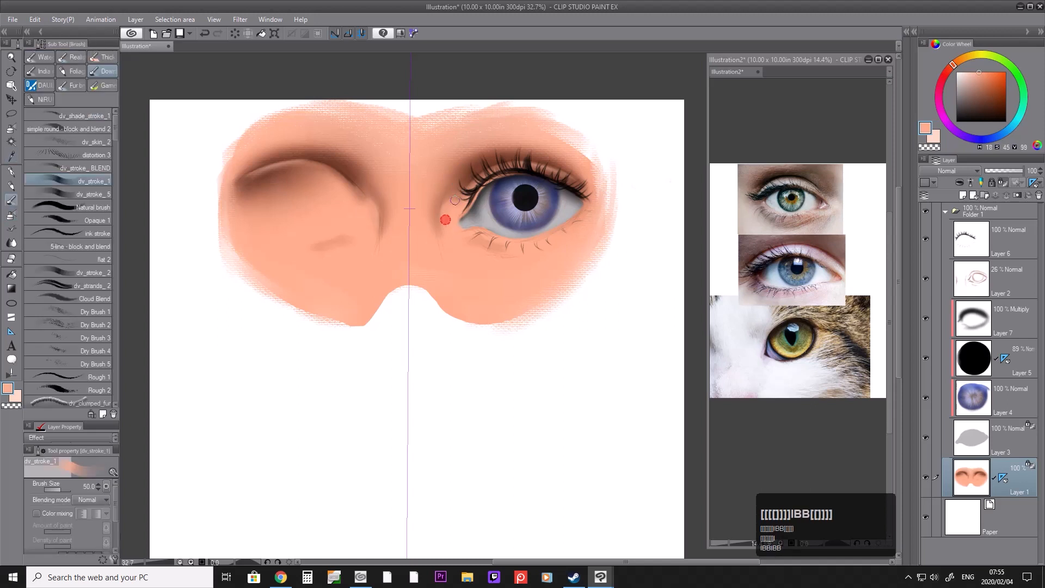
# Step: Sample the nose-bridge shadow tone and airbrush shading along the lower side of the nose with Soft at sizes 80 to 120
pyautogui.press('i')
pyautogui.click(438, 212)
pyautogui.press('u')
pyautogui.press('b')
pyautogui.press('b')
pyautogui.press('[')
pyautogui.press('[')
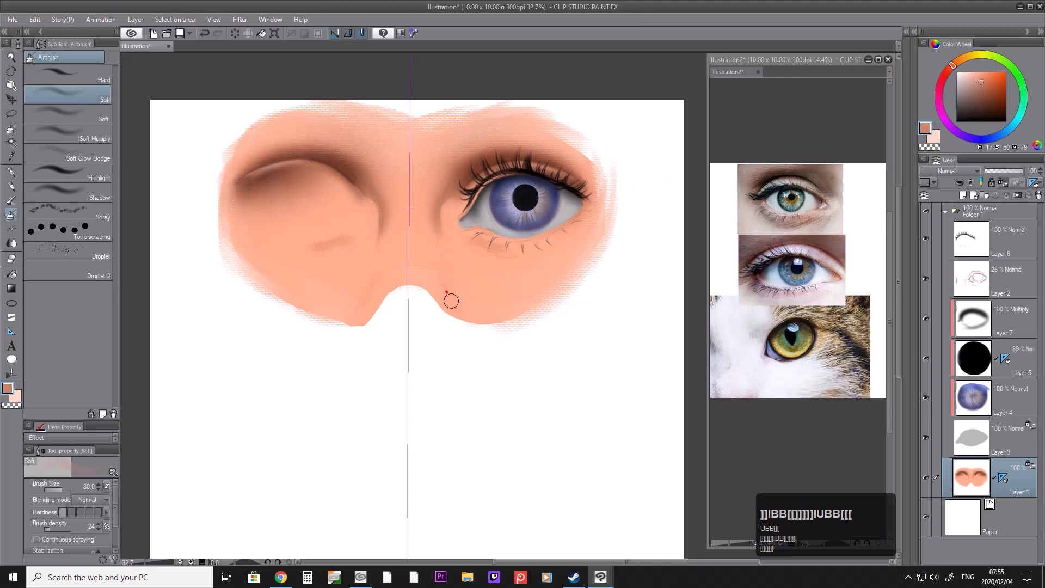
pyautogui.press(']')
pyautogui.press(']')
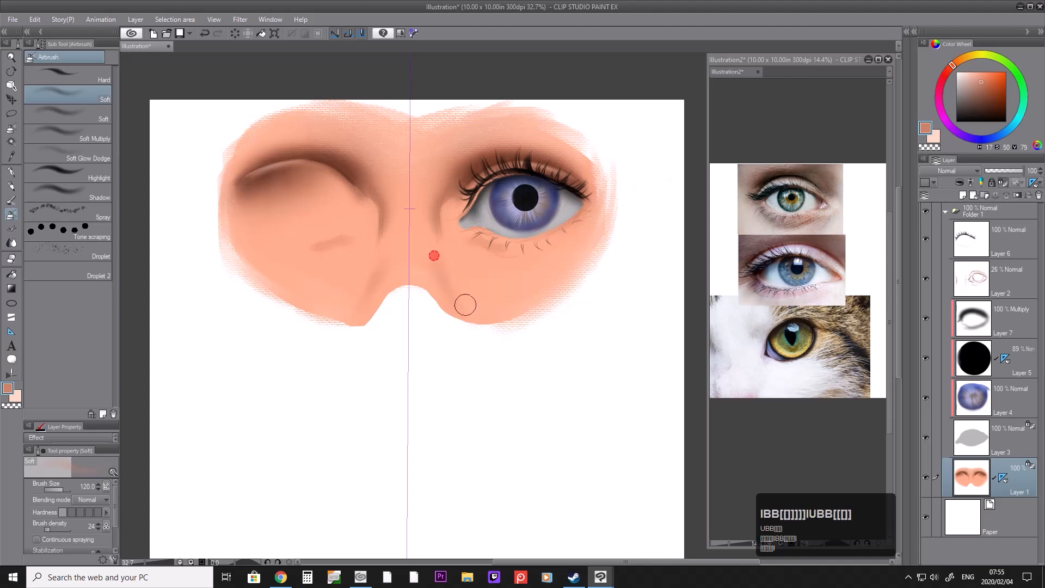
# Step: Sample the light skin tone on the side of the nose and soften the lower nose shadow at size 120
pyautogui.press('i')
pyautogui.click(431, 247)
pyautogui.press('b')
pyautogui.press('b')
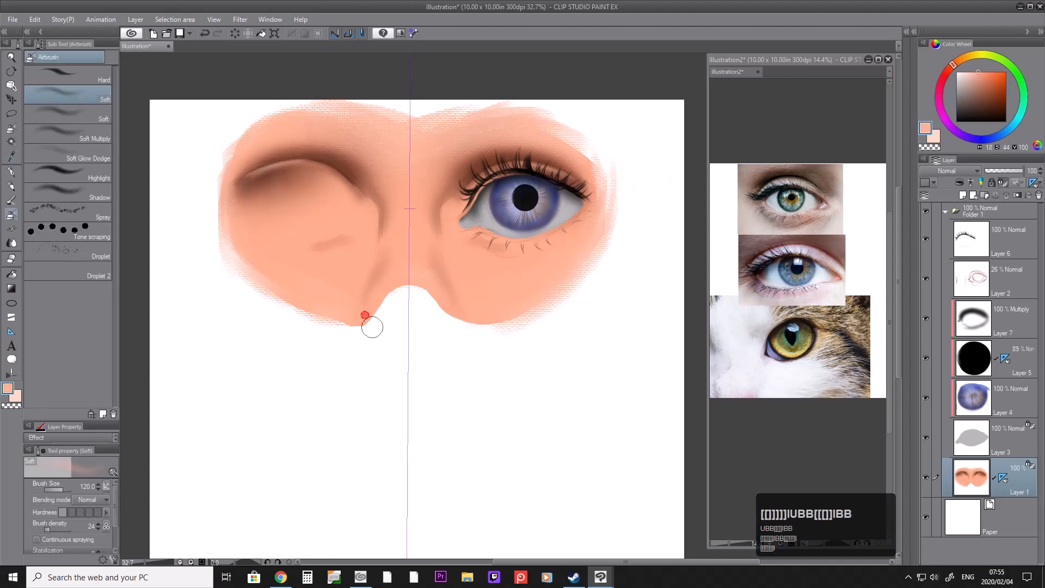
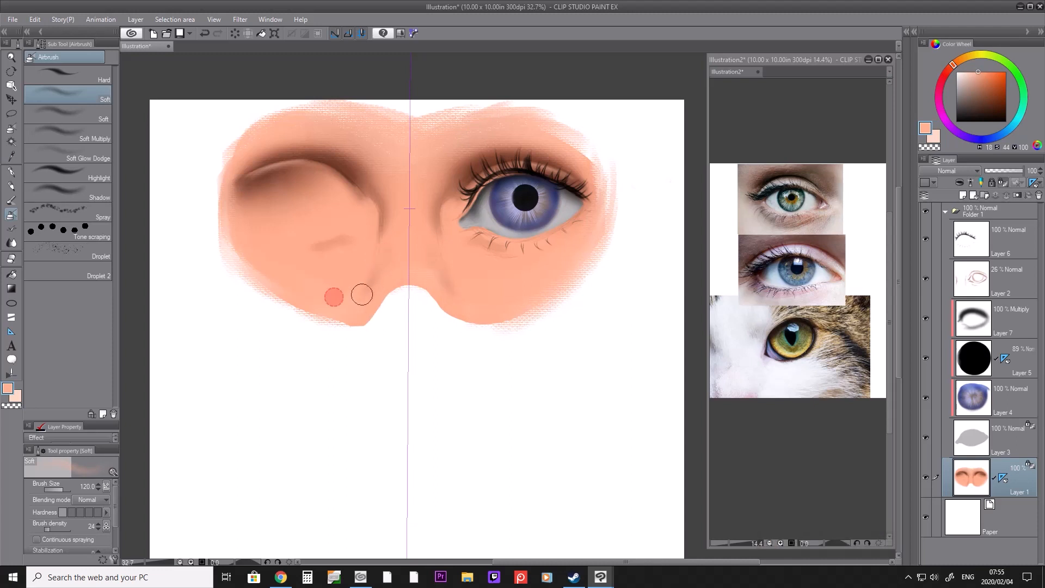
# Step: Sample a slightly darker skin tone on the lower nose and airbrush it across the nose just above the cutout
pyautogui.press('i')
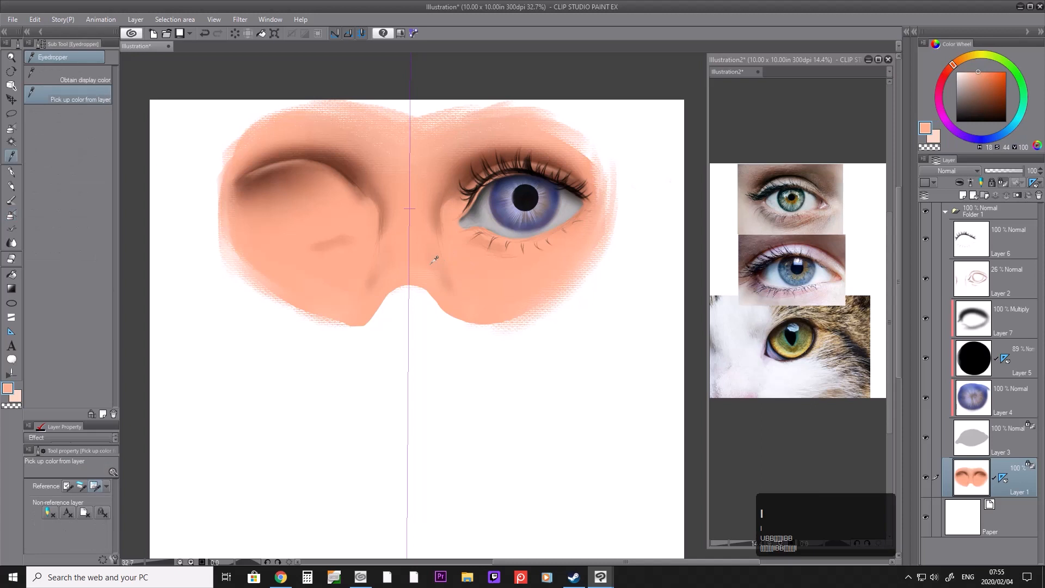
pyautogui.press('b')
pyautogui.press('b')
pyautogui.press('i')
pyautogui.click(424, 258)
pyautogui.press('b')
pyautogui.press('b')
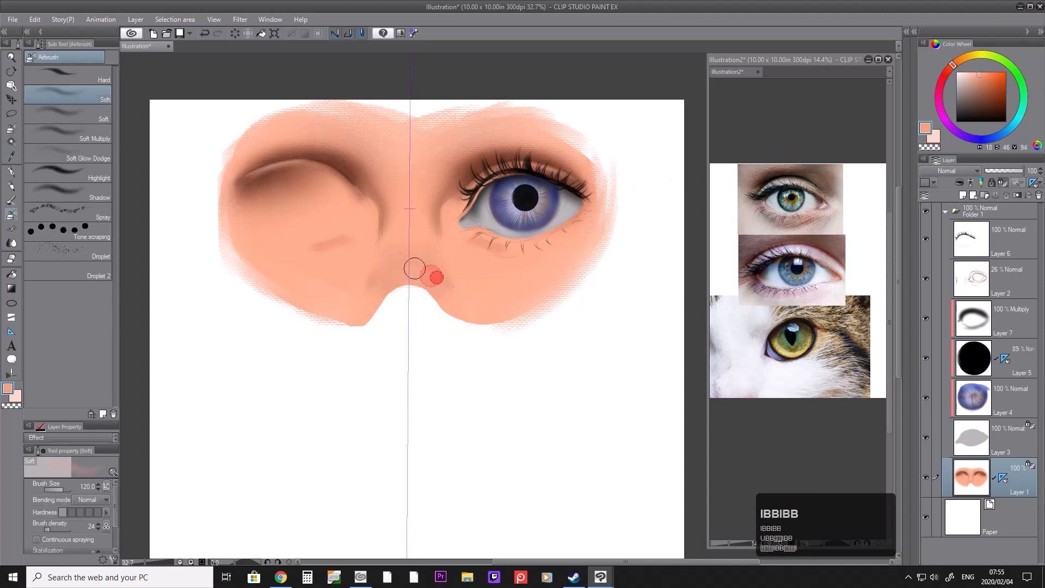
# Step: Sample the lighter skin on the nose bridge and blend it over the lower nose and beside it
pyautogui.press('i')
pyautogui.click(410, 235)
pyautogui.press('b')
pyautogui.press('b')
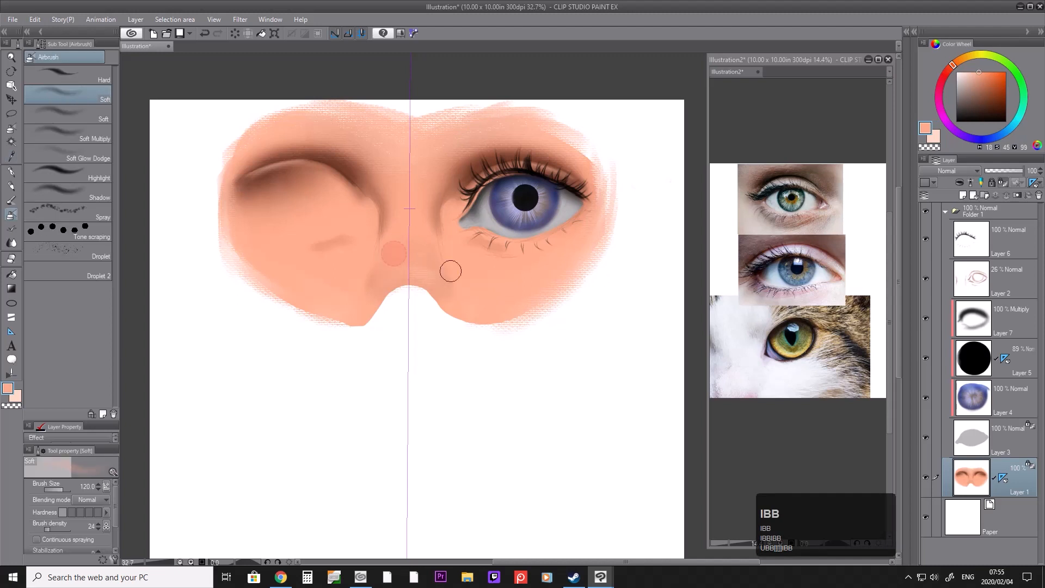
# Step: Shift the colour to a redder pink and tint the nose and inner brow area with the Soft airbrush at size 400
pyautogui.press('i')
pyautogui.moveTo(951, 64); pyautogui.dragTo(947, 70)
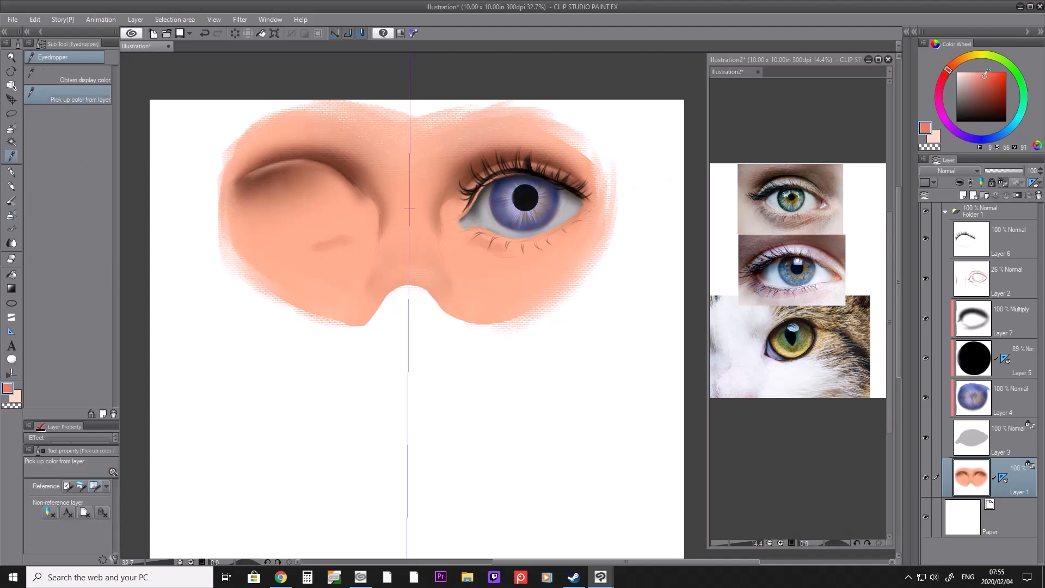
pyautogui.press('b')
pyautogui.press('b')
pyautogui.press(']')
pyautogui.press(']')
pyautogui.press(']')
pyautogui.press(']')
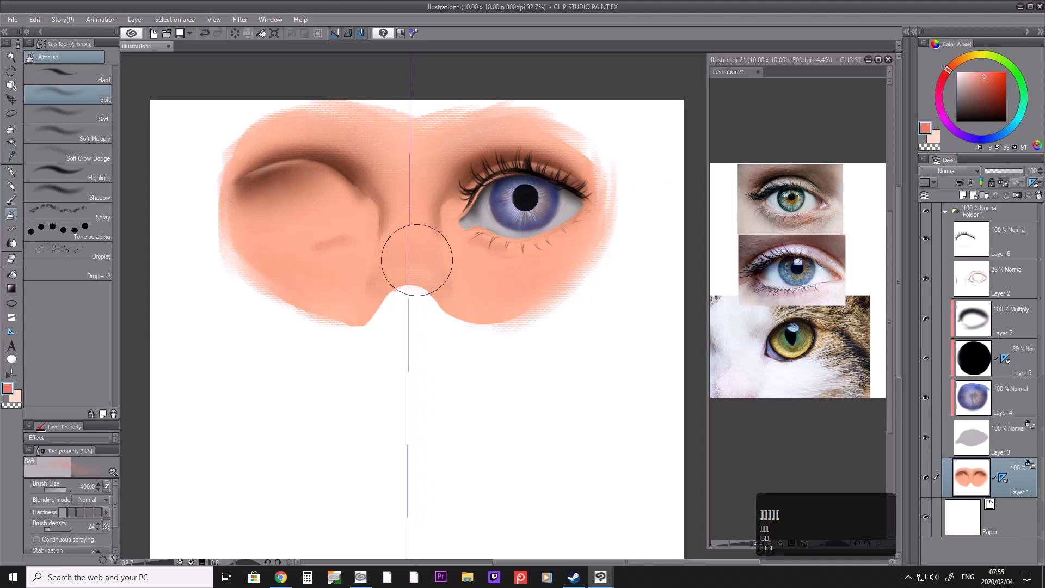
pyautogui.press('[')
pyautogui.press('[')
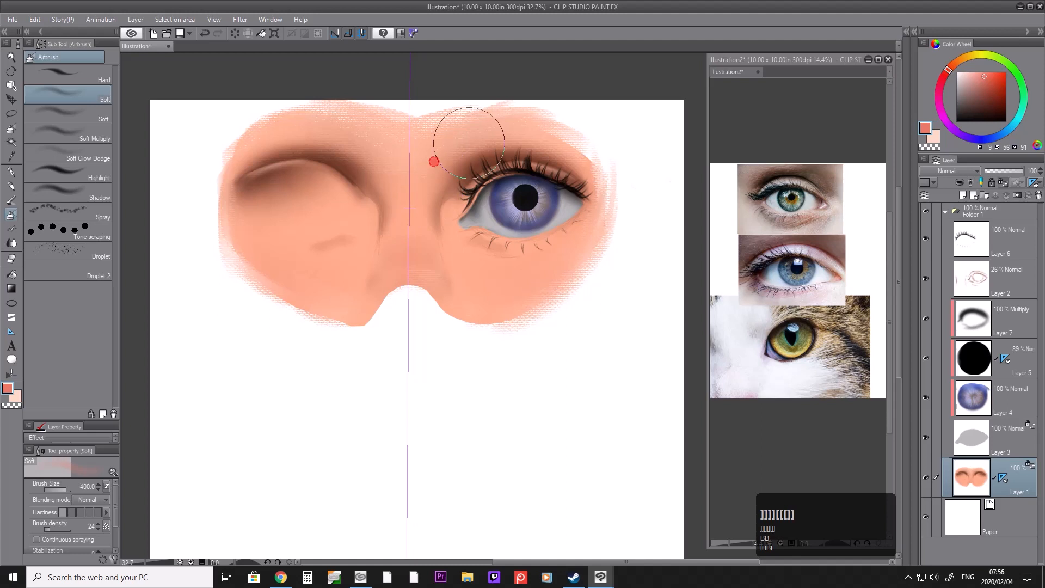
pyautogui.press(']')
pyautogui.press(']')
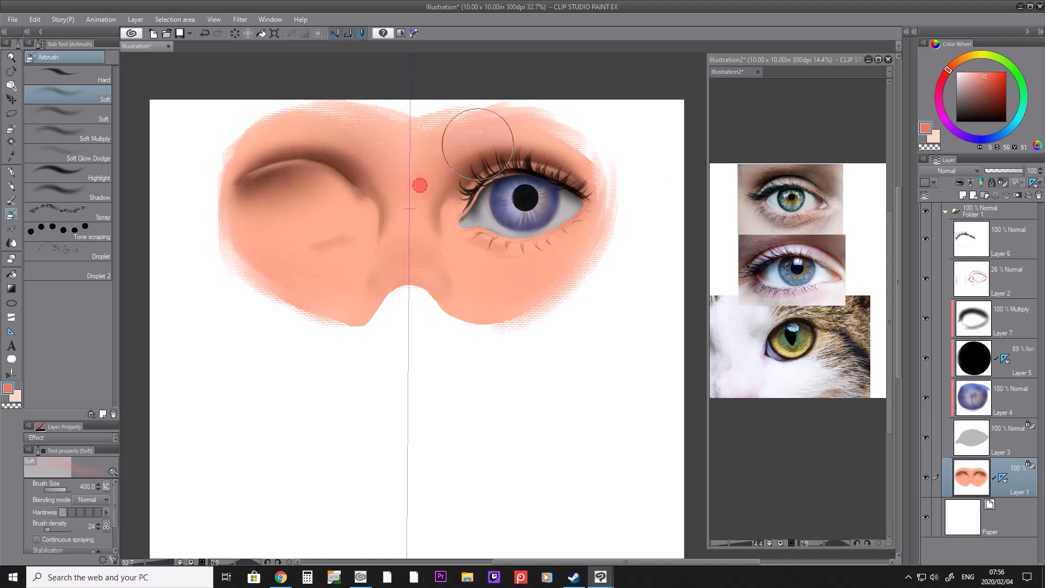
# Step: Tint the upper eyelid pink with the Soft airbrush at size 80, then enlarge it to 200 for the skin below the eye
pyautogui.press('[')
pyautogui.press('[')
pyautogui.press('[')
pyautogui.press('[')
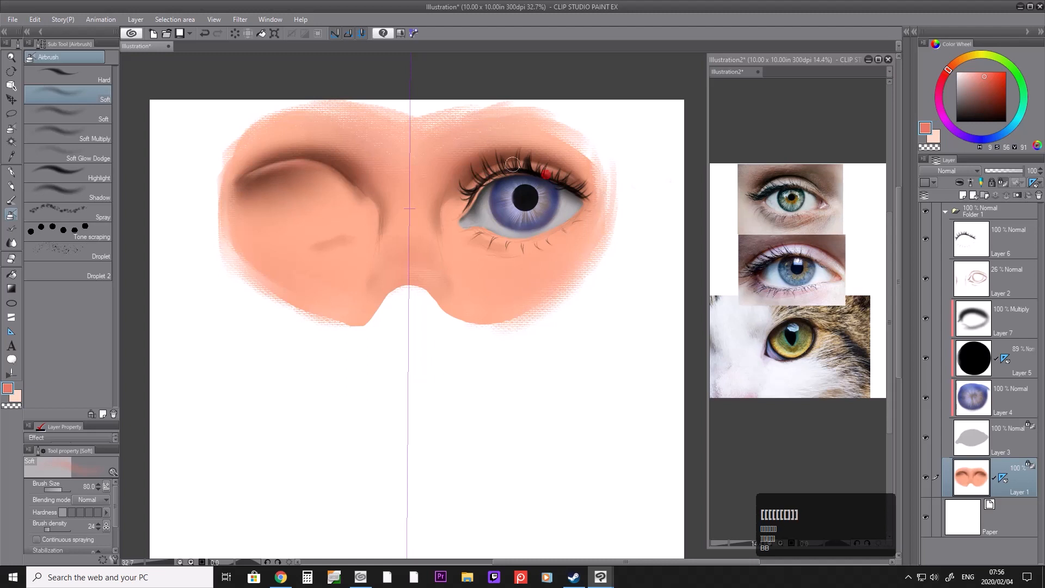
pyautogui.press(']')
pyautogui.press(']')
pyautogui.moveTo(363, 238); pyautogui.dragTo(285, 241)
# Step: Choose a yellow-orange and tint the skin under the eyes and around the brows, enlarging the Soft airbrush to 400
pyautogui.click(966, 56)
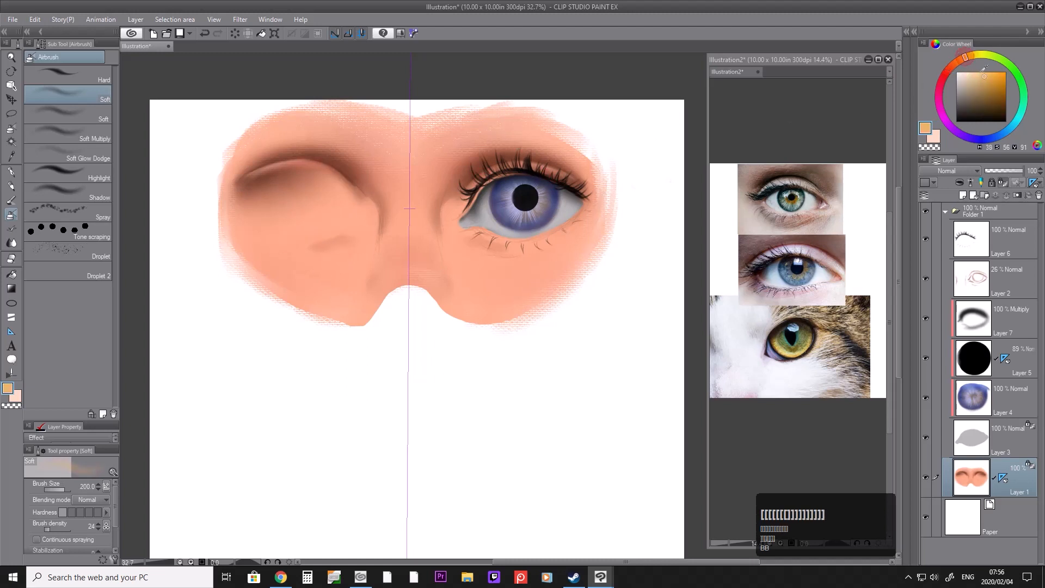
pyautogui.press(']')
pyautogui.press(']')
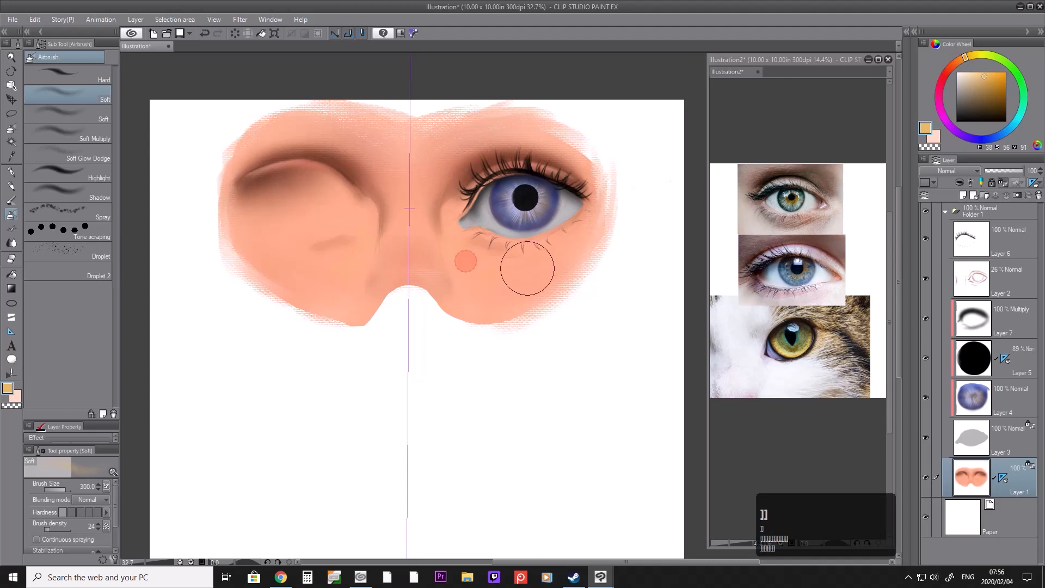
pyautogui.press(']')
pyautogui.press(']')
pyautogui.moveTo(549, 147); pyautogui.dragTo(599, 174)
pyautogui.press('[')
pyautogui.moveTo(434, 136); pyautogui.dragTo(446, 133)
pyautogui.moveTo(294, 256)
pyautogui.mouseDown()
pyautogui.moveTo(239, 218)
pyautogui.moveTo(305, 292)
pyautogui.mouseUp()
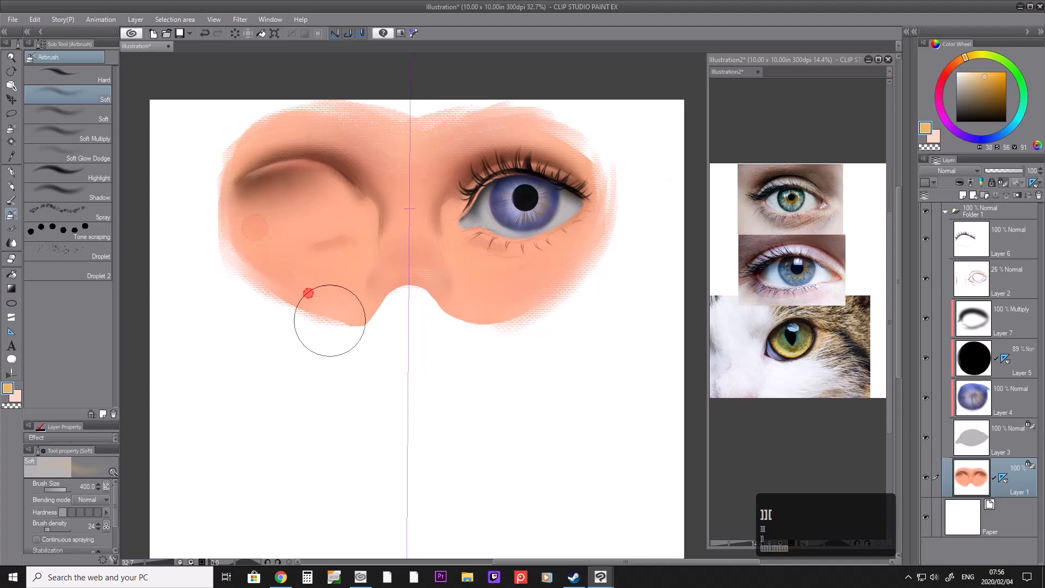
# Step: Brush the yellow-orange tint over the nose bridge, forehead, outer face edges and cheeks with the Soft airbrush at size 400
pyautogui.moveTo(471, 327)
pyautogui.mouseDown()
pyautogui.moveTo(468, 242)
pyautogui.moveTo(415, 243)
pyautogui.mouseUp()
pyautogui.moveTo(414, 180); pyautogui.dragTo(471, 119)
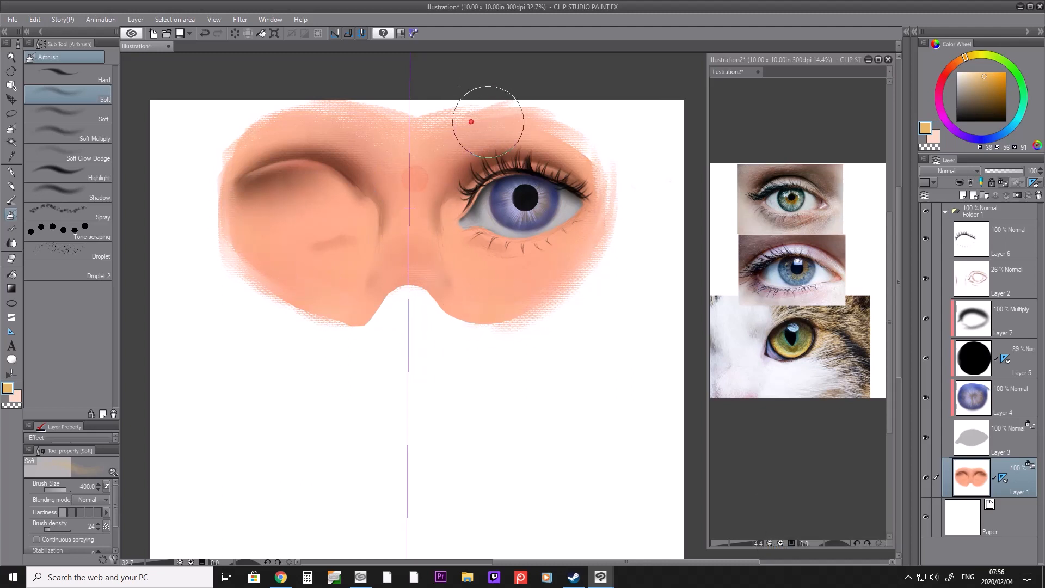
pyautogui.moveTo(263, 117); pyautogui.dragTo(282, 109)
pyautogui.moveTo(225, 144)
pyautogui.mouseDown()
pyautogui.moveTo(212, 152)
pyautogui.moveTo(224, 211)
pyautogui.mouseUp()
pyautogui.moveTo(224, 235)
pyautogui.mouseDown()
pyautogui.moveTo(240, 234)
pyautogui.moveTo(268, 264)
pyautogui.mouseUp()
pyautogui.moveTo(334, 318); pyautogui.dragTo(345, 259)
pyautogui.moveTo(446, 279); pyautogui.dragTo(461, 276)
# Step: Choose a muted olive green and tint the nose bridge and lower nose with the Soft airbrush at size 400
pyautogui.click(991, 57)
pyautogui.moveTo(979, 87); pyautogui.dragTo(976, 90)
pyautogui.click(976, 86)
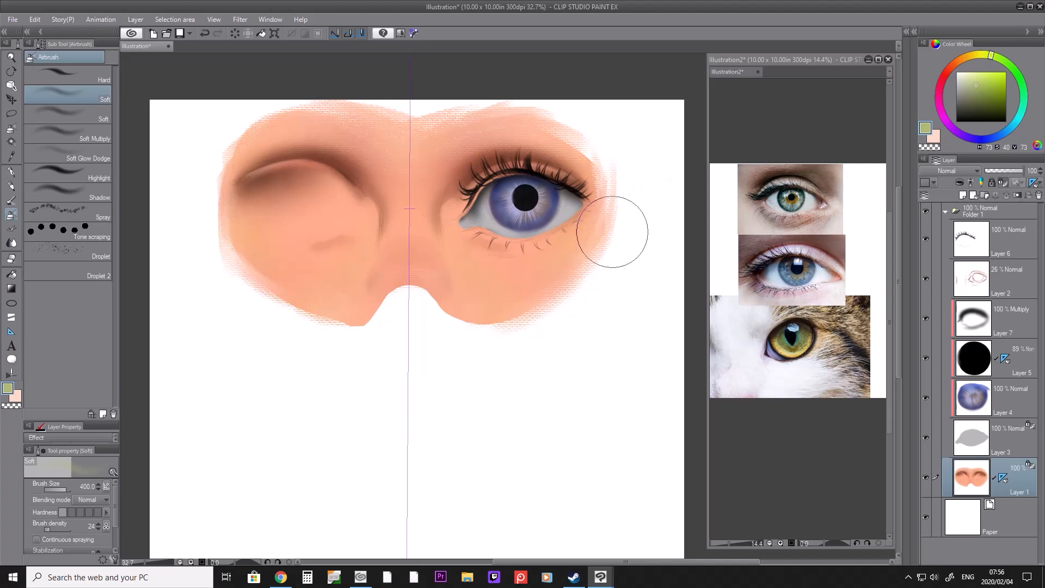
pyautogui.moveTo(426, 212)
pyautogui.mouseDown()
pyautogui.moveTo(431, 191)
pyautogui.moveTo(402, 193)
pyautogui.moveTo(419, 268)
pyautogui.mouseUp()
pyautogui.moveTo(412, 277); pyautogui.dragTo(396, 287)
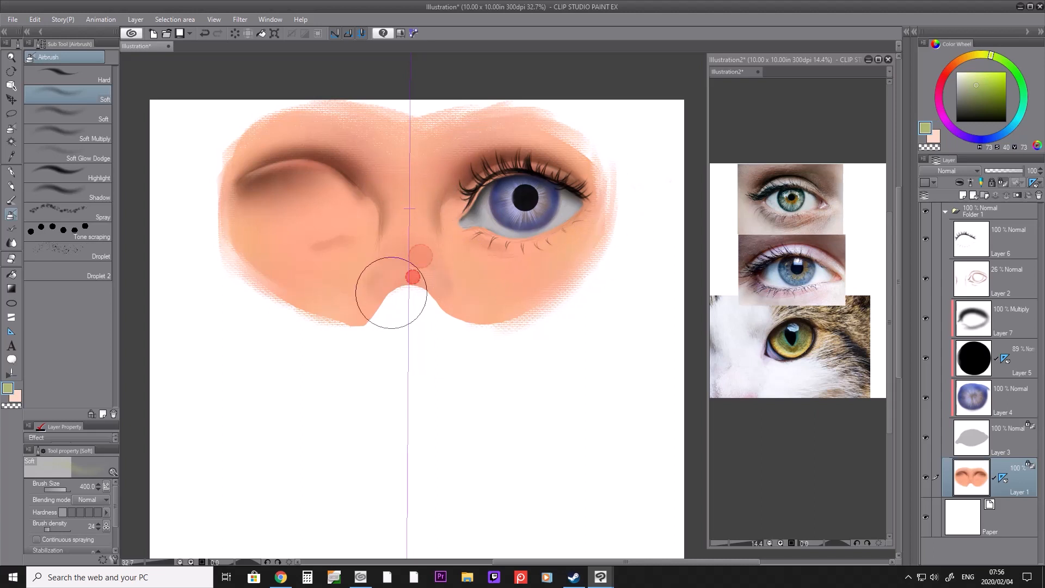
# Step: Sample the salmon skin tone and blend it over the skin beneath both eyes with the Soft airbrush at size 250
pyautogui.press('i')
pyautogui.click(323, 268)
pyautogui.press('b')
pyautogui.press('b')
pyautogui.press('[')
pyautogui.press('[')
pyautogui.moveTo(349, 257)
pyautogui.mouseDown()
pyautogui.moveTo(361, 261)
pyautogui.moveTo(348, 266)
pyautogui.mouseUp()
pyautogui.moveTo(272, 259); pyautogui.dragTo(242, 229)
pyautogui.moveTo(262, 246)
pyautogui.mouseDown()
pyautogui.moveTo(298, 268)
pyautogui.moveTo(320, 322)
pyautogui.moveTo(355, 320)
pyautogui.moveTo(334, 289)
pyautogui.moveTo(338, 265)
pyautogui.mouseUp()
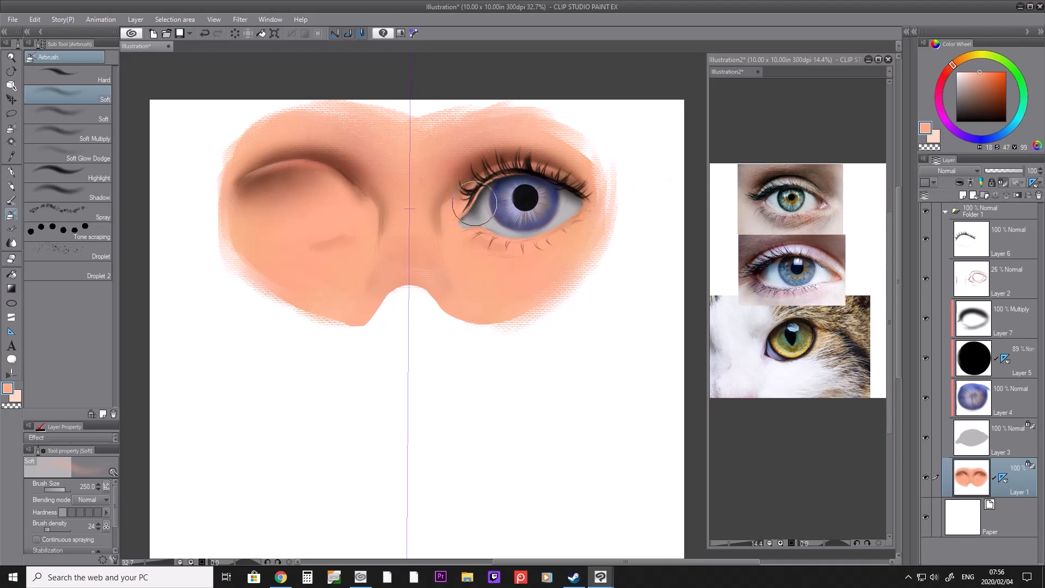
# Step: Sample skin tones beside the eye and shade the side of the nose along the inner corner with a smaller Soft airbrush
pyautogui.press('i')
pyautogui.click(441, 222)
pyautogui.press('b')
pyautogui.press('b')
pyautogui.press('[')
pyautogui.press('[')
pyautogui.click(436, 209)
pyautogui.press('i')
pyautogui.click(469, 168)
pyautogui.press('b')
pyautogui.press('b')
pyautogui.press('[')
pyautogui.moveTo(439, 200)
pyautogui.mouseDown()
pyautogui.moveTo(463, 252)
pyautogui.moveTo(439, 256)
pyautogui.mouseUp()
pyautogui.press('[')
# Step: Sample the skin tone at the inner eye corner and refine that area with the Soft airbrush at size 50
pyautogui.press('i')
pyautogui.click(442, 220)
pyautogui.press('b')
pyautogui.press('b')
pyautogui.press('[')
pyautogui.press('[')
pyautogui.press('[')
pyautogui.press('[')
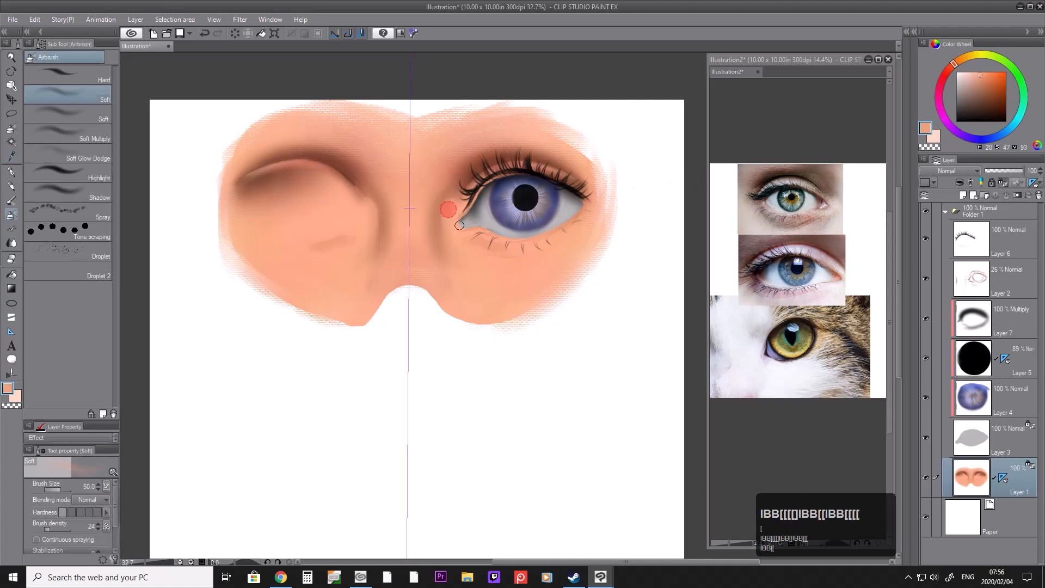
# Step: Sample the darker skin beside the nose and shade the under-eye hollow with an enlarged Soft airbrush
pyautogui.press('i')
pyautogui.click(437, 236)
pyautogui.press('b')
pyautogui.press('b')
pyautogui.press(']')
pyautogui.press(']')
pyautogui.press(']')
pyautogui.press(']')
pyautogui.press(']')
pyautogui.press(']')
pyautogui.press(']')
pyautogui.press(']')
pyautogui.moveTo(487, 271); pyautogui.dragTo(468, 266)
# Step: Sample the skin by the inner corner and touch up around it, switching to the dv_stroke_1 brush at size 80
pyautogui.press('i')
pyautogui.click(452, 218)
pyautogui.press('b')
pyautogui.press('b')
pyautogui.press('[')
pyautogui.press('[')
pyautogui.press('[')
pyautogui.press('[')
pyautogui.press('[')
pyautogui.press('[')
pyautogui.press('[')
pyautogui.press('[')
pyautogui.press('i')
pyautogui.press('b')
pyautogui.press(']')
pyautogui.press(']')
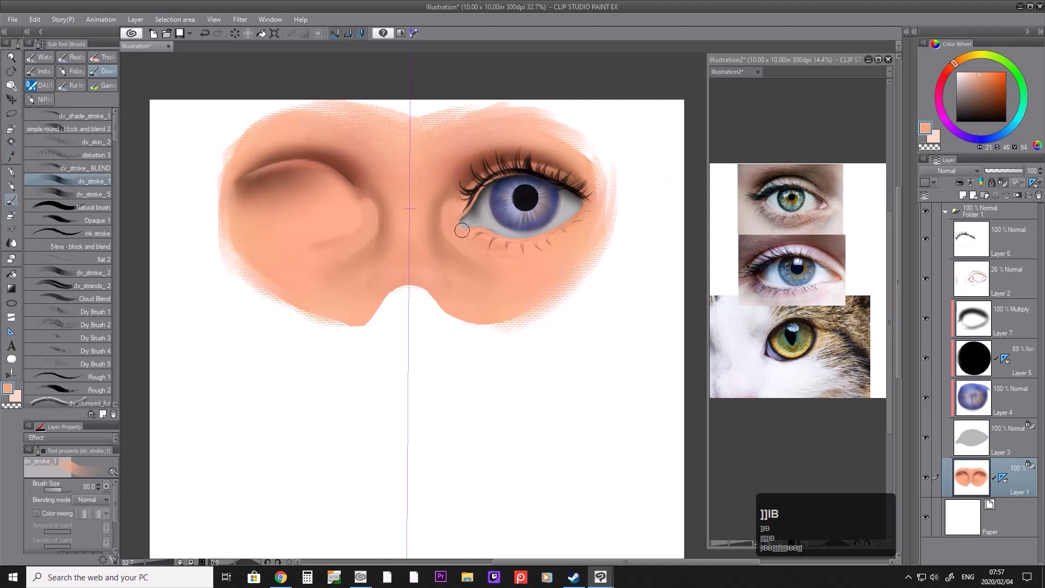
# Step: Undo the last strokes and blend the skin around the inner crease and nose side with the dv_stroke_1 brush
pyautogui.hotkey('ctrl', 'z')
pyautogui.hotkey('ctrl', 'z')
pyautogui.hotkey('ctrl', 'z')
pyautogui.press('p')
pyautogui.press('b')
pyautogui.press('[')
pyautogui.press('[')
pyautogui.press('[')
pyautogui.press('[')
pyautogui.press('[')
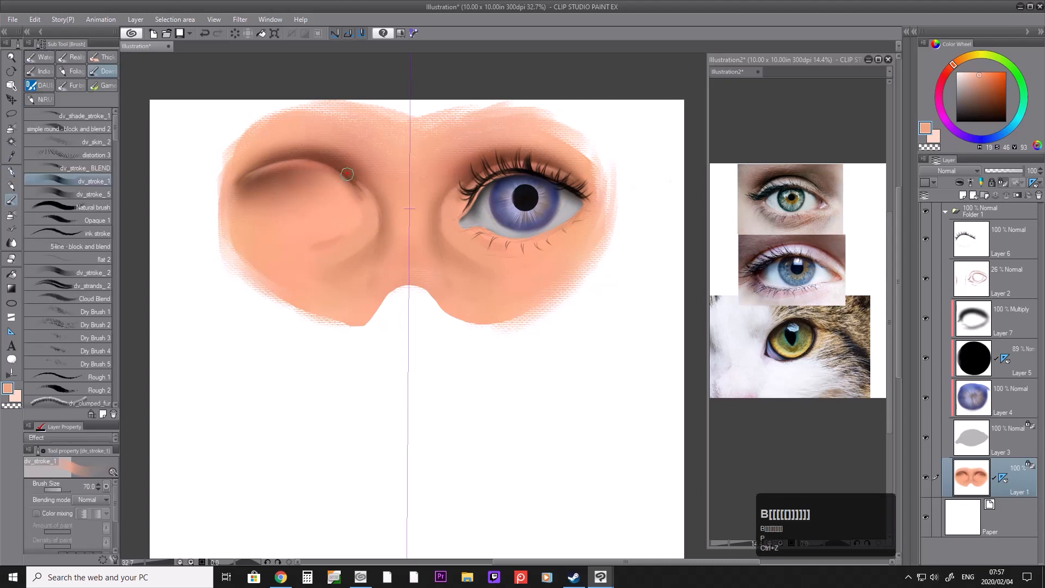
pyautogui.press('[')
pyautogui.press('[')
pyautogui.press('b')
pyautogui.moveTo(380, 229); pyautogui.dragTo(367, 237)
pyautogui.press('/')
pyautogui.moveTo(392, 204)
pyautogui.mouseDown()
pyautogui.moveTo(379, 203)
pyautogui.moveTo(426, 189)
pyautogui.mouseUp()
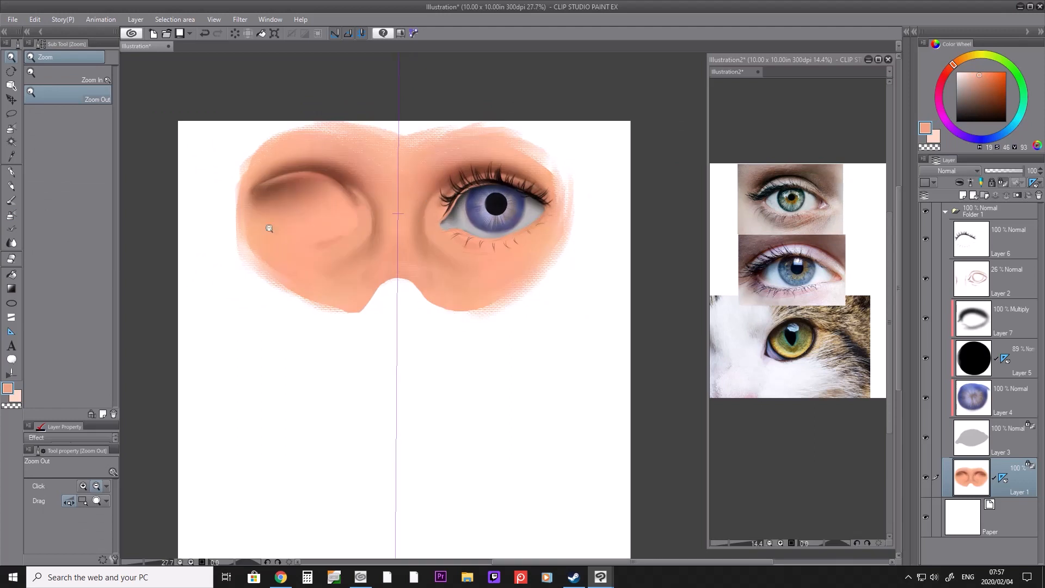
# Step: Sample a darker skin tone from the brow area and shade the contour of the lower eyelid
pyautogui.press('i')
pyautogui.moveTo(481, 246); pyautogui.dragTo(520, 249)
pyautogui.click(446, 149)
pyautogui.press('b')
pyautogui.press('b')
pyautogui.press(']')
pyautogui.hotkey('ctrl', 'z')
pyautogui.hotkey('ctrl', 'z')
pyautogui.press(']')
pyautogui.press(']')
pyautogui.moveTo(521, 242); pyautogui.dragTo(578, 203)
pyautogui.press('[')
pyautogui.press(']')
pyautogui.press(']')
# Step: Sample the lighter skin near the outer eye corner and soften the lower eyelid shading with a smaller brush
pyautogui.press('i')
pyautogui.click(565, 232)
pyautogui.press('b')
pyautogui.press('b')
pyautogui.press('[')
pyautogui.press('[')
pyautogui.press('[')
pyautogui.press('[')
pyautogui.press('[')
pyautogui.press('[')
pyautogui.press('[')
pyautogui.press(']')
pyautogui.press(']')
pyautogui.press('b')
pyautogui.press('b')
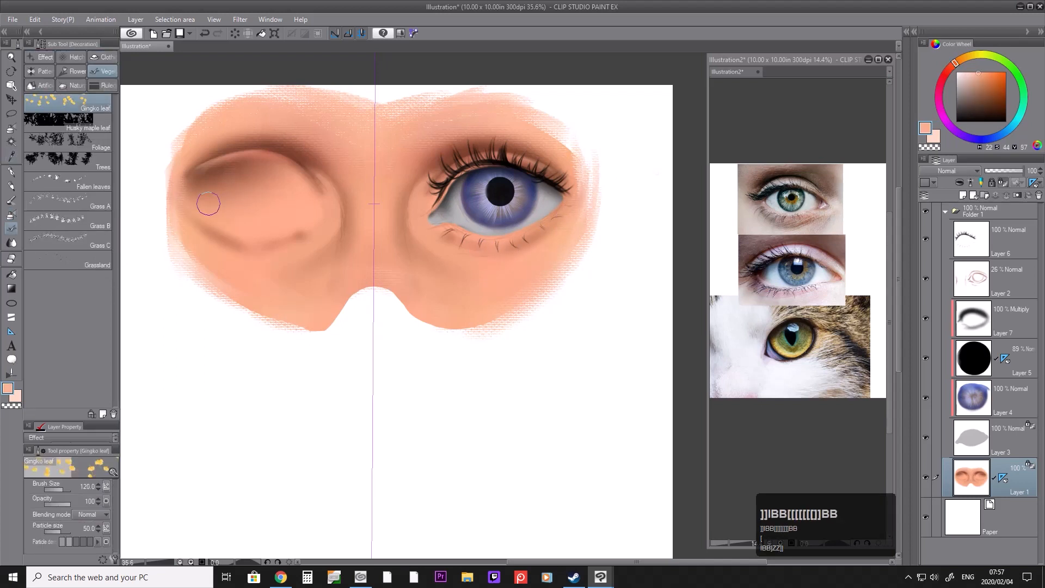
# Step: Smooth the skin around the lower eyelid with the dv_stroke_1 brush at size 100, then reduce it to 50
pyautogui.press(']')
pyautogui.press(']')
pyautogui.press(']')
pyautogui.press(']')
pyautogui.press(']')
pyautogui.press(']')
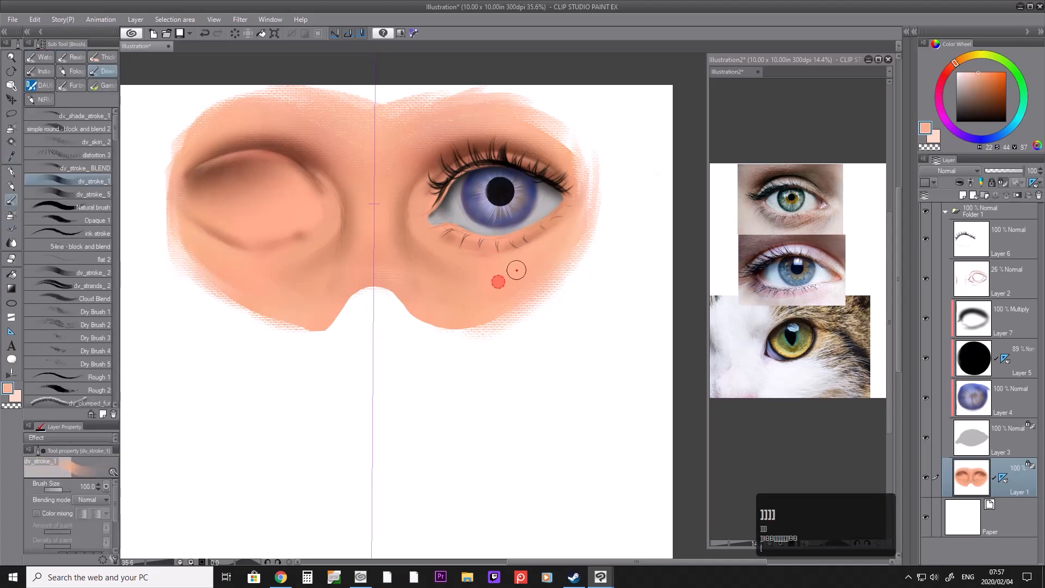
pyautogui.press('[')
pyautogui.press('[')
pyautogui.press('[')
pyautogui.press('[')
pyautogui.press('[')
pyautogui.press('[')
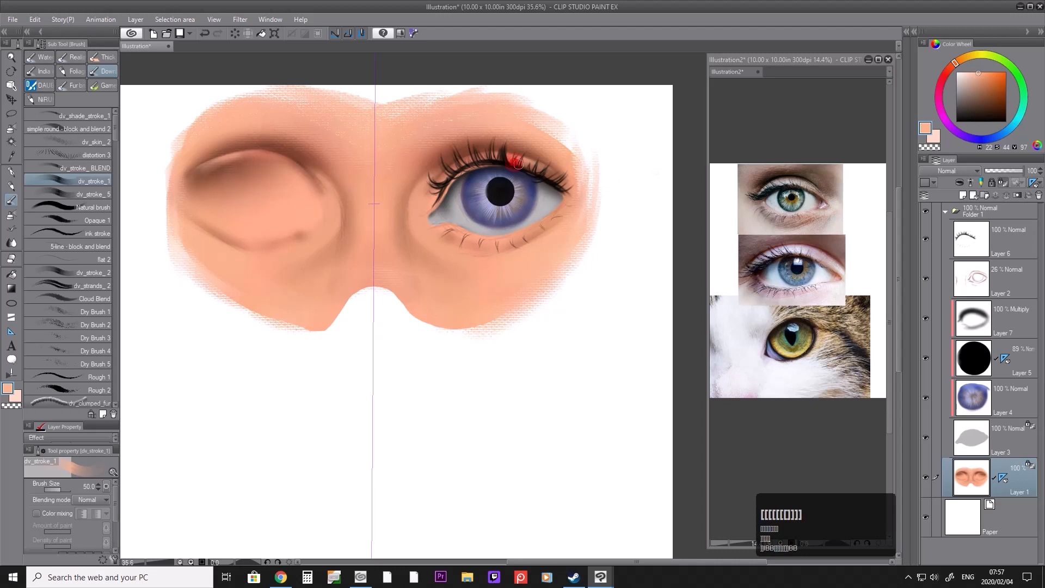
# Step: On Layer 3, choose a muted red and paint the tear duct with the dv_stroke_1 brush at size 50
pyautogui.click(1015, 449)
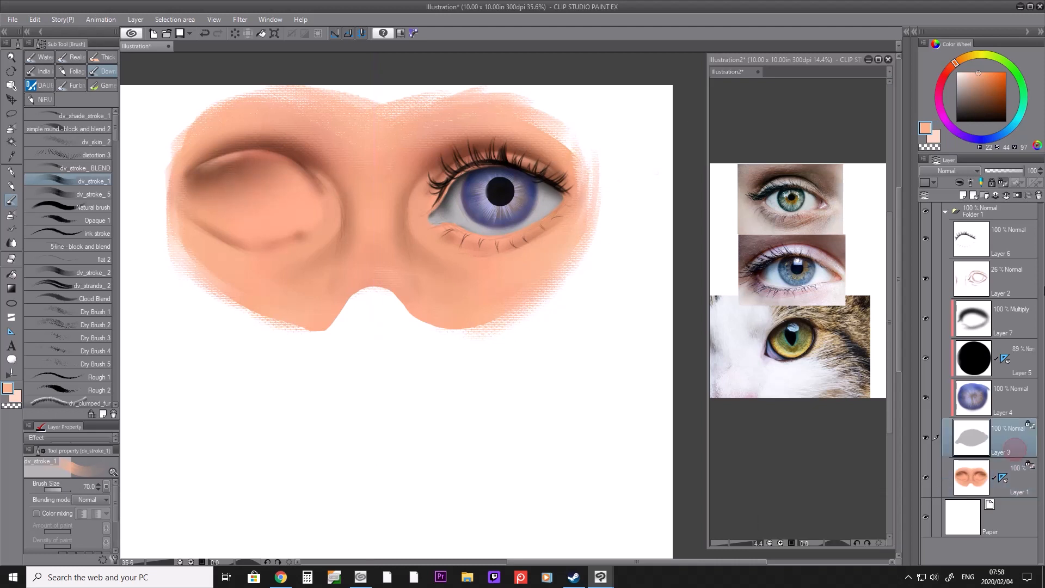
pyautogui.press('i')
pyautogui.click(435, 194)
pyautogui.click(948, 77)
pyautogui.click(985, 84)
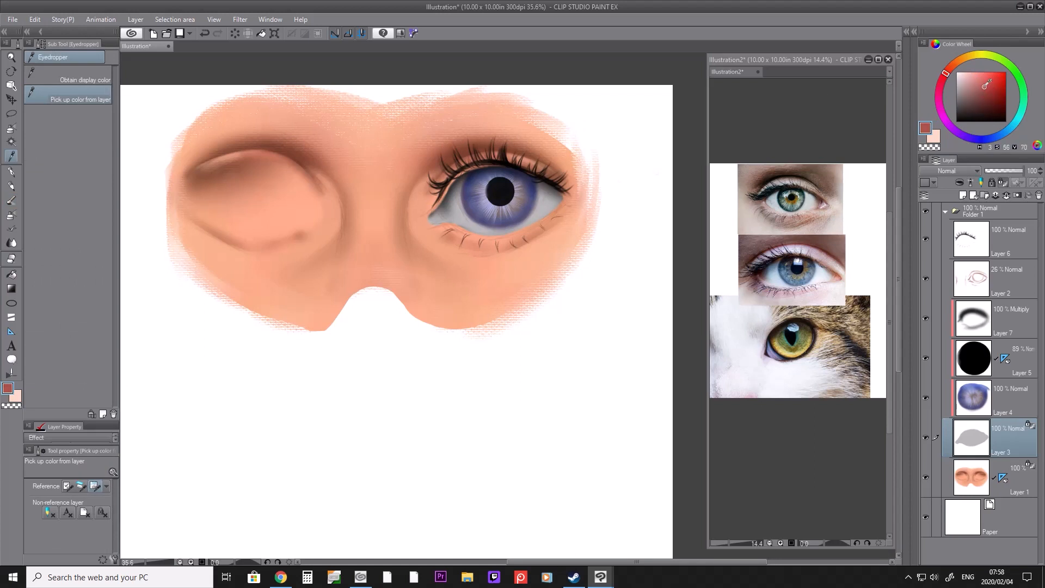
pyautogui.press('b')
pyautogui.moveTo(433, 222); pyautogui.dragTo(441, 223)
pyautogui.moveTo(436, 212); pyautogui.dragTo(437, 219)
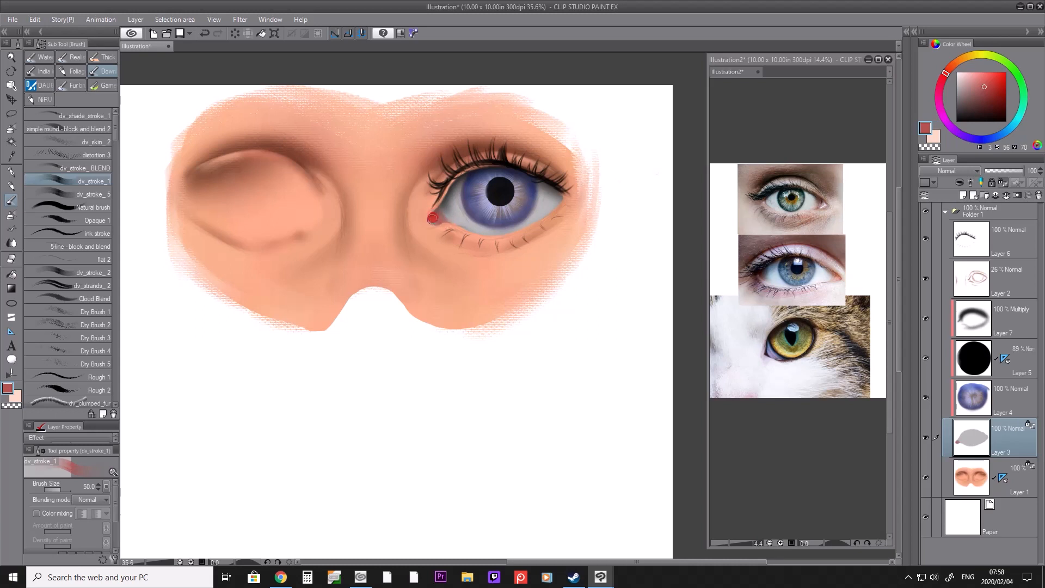
# Step: Shift the colour to a reddish orange-brown over the tear duct, then sample its inner edge colour for blending
pyautogui.click(956, 63)
pyautogui.click(951, 67)
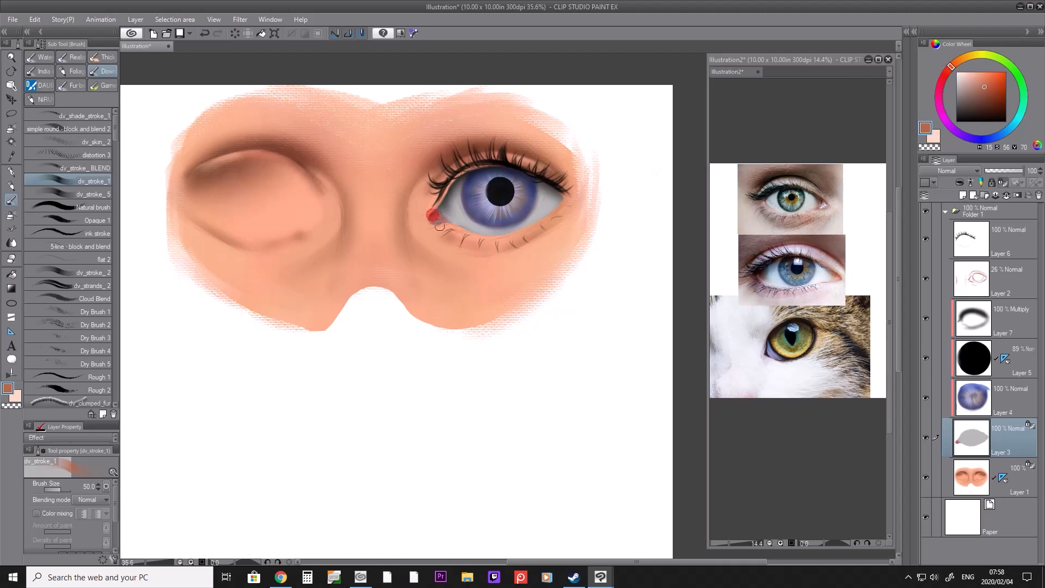
pyautogui.moveTo(438, 205); pyautogui.dragTo(426, 220)
pyautogui.press('i')
pyautogui.click(445, 215)
pyautogui.press('b')
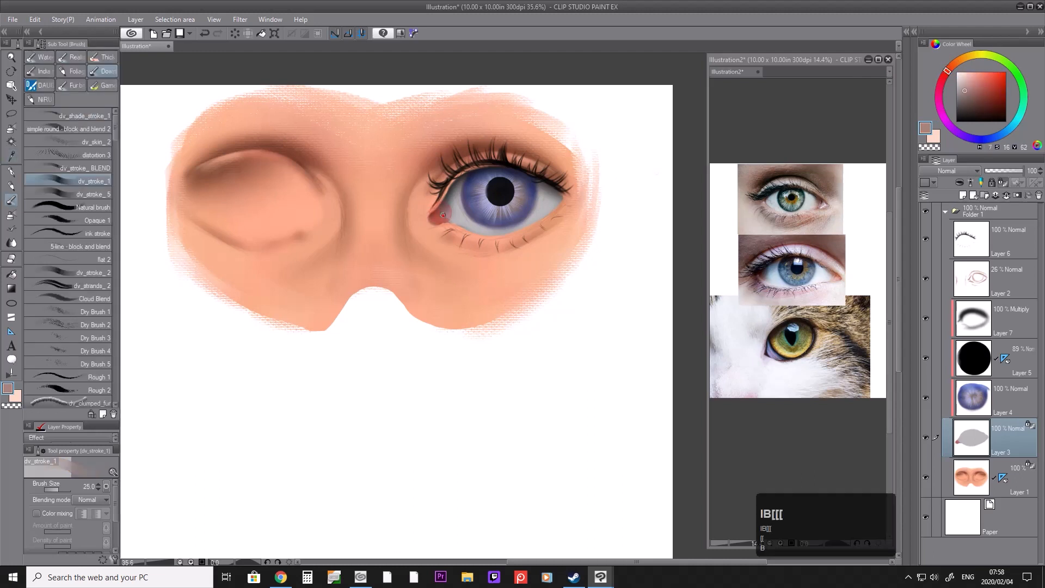
# Step: Sample greys from the eye white and blend the edge of the tear duct at brush size 25
pyautogui.press('i')
pyautogui.click(450, 221)
pyautogui.press('b')
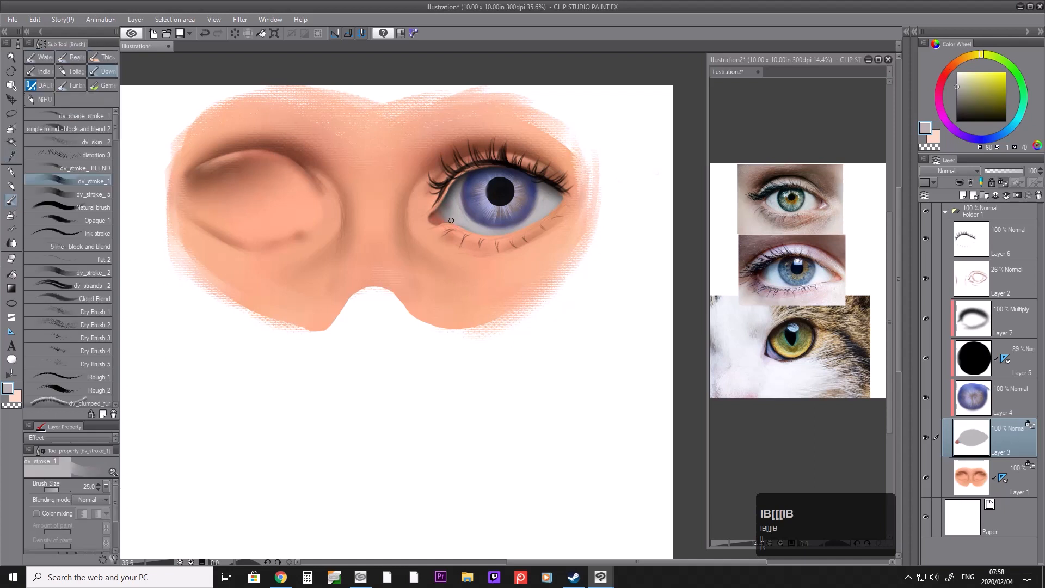
pyautogui.press('i')
pyautogui.press('b')
pyautogui.press('b')
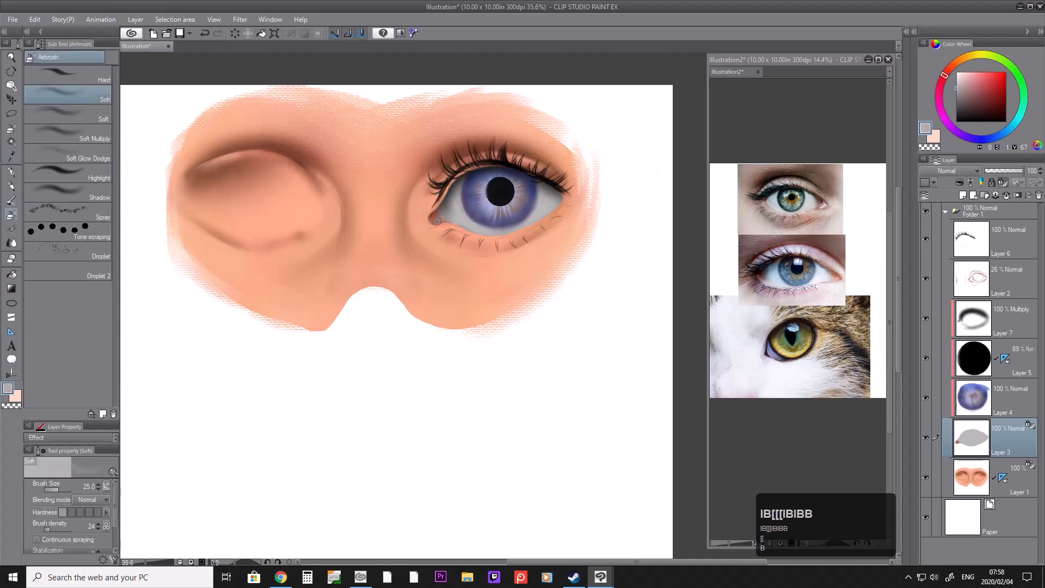
# Step: Sample the tear duct's reddish brown and touch up its colour with the dv_stroke_1 brush at size 25
pyautogui.press('i')
pyautogui.click(430, 219)
pyautogui.press('b')
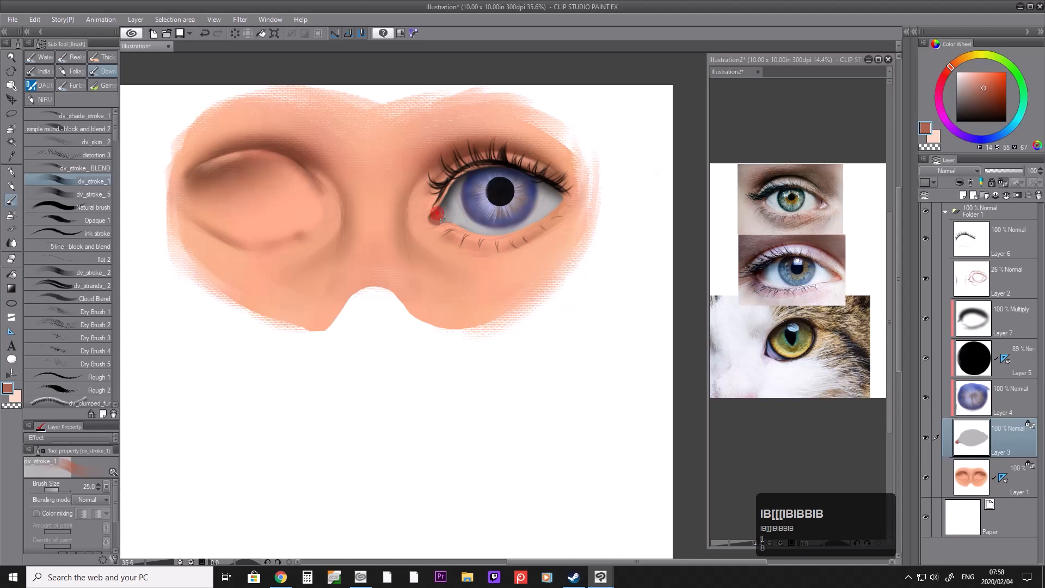
# Step: Try a lighter pinkish red on the tear duct with the dv_stroke_1 brush at size 25, then undo it
pyautogui.press('i')
pyautogui.click(416, 229)
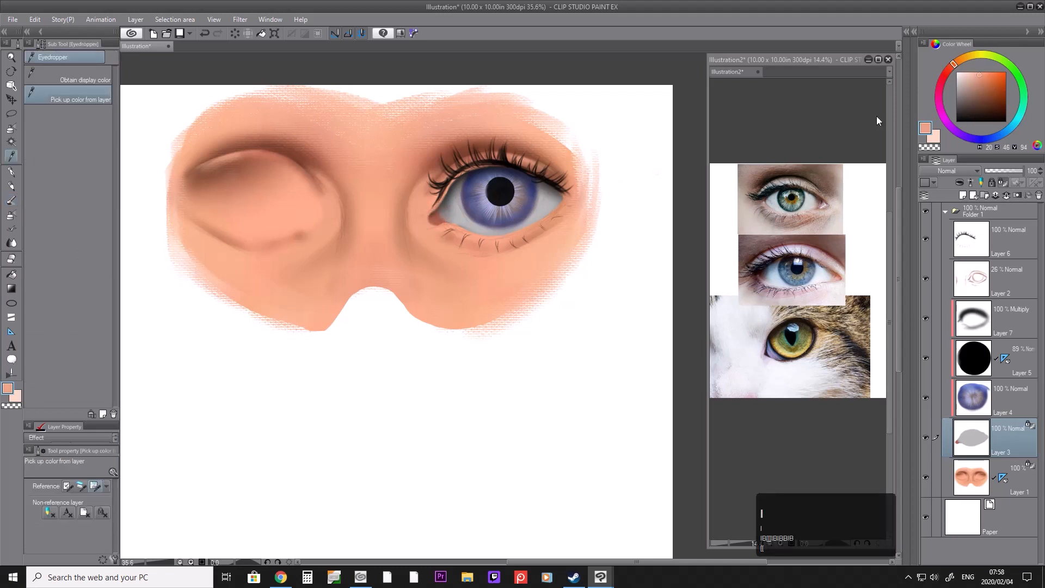
pyautogui.click(952, 71)
pyautogui.click(979, 82)
pyautogui.press('b')
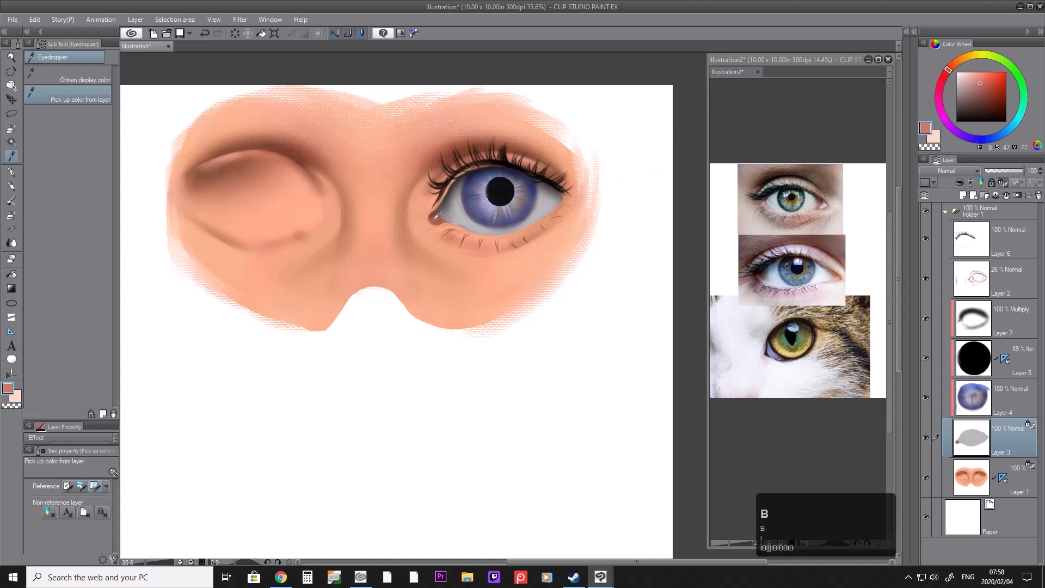
pyautogui.moveTo(433, 217); pyautogui.dragTo(438, 218)
pyautogui.hotkey('ctrl', 'z')
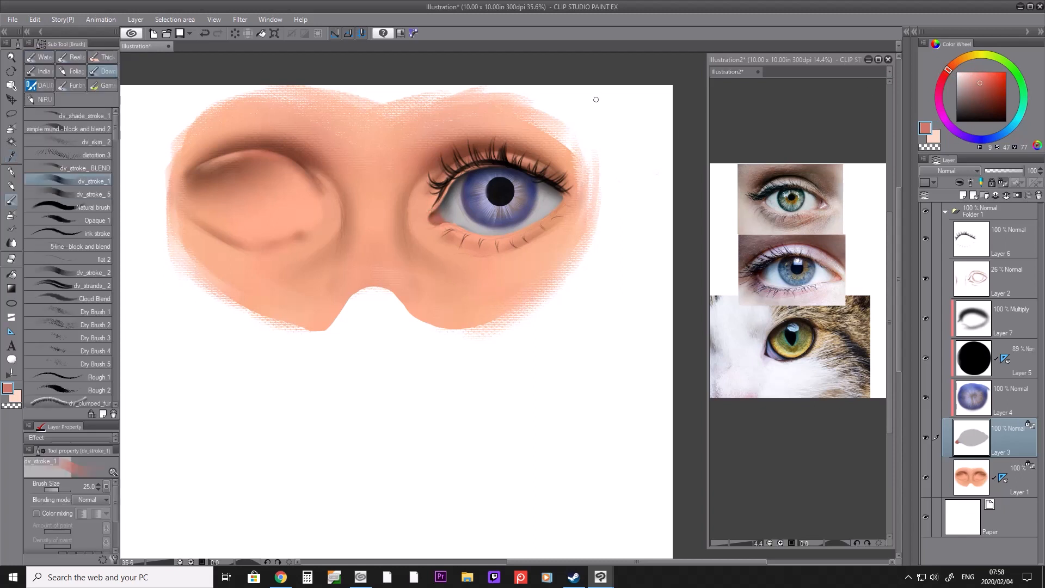
# Step: Sample the grey of the eye white and retouch the white beside the tear duct with dv_stroke_1 at size 25
pyautogui.press('/')
pyautogui.scroll(2, 479, 187)
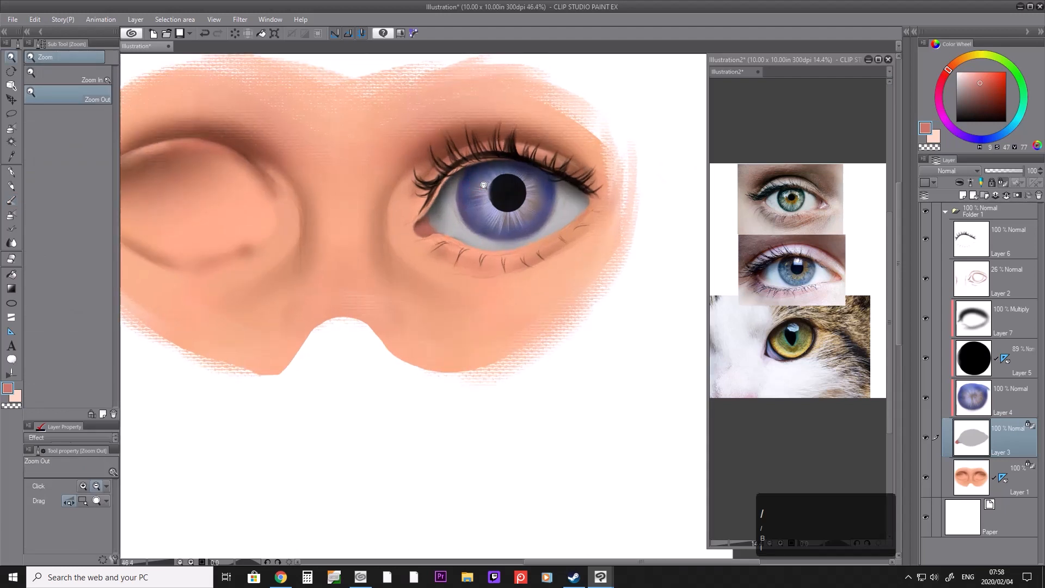
pyautogui.press('i')
pyautogui.click(456, 207)
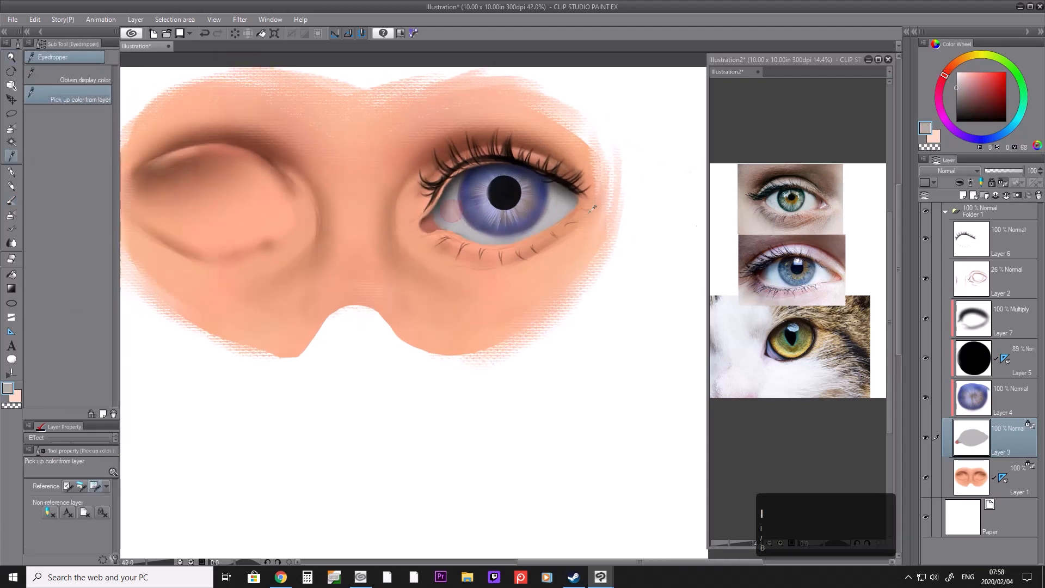
pyautogui.press('b')
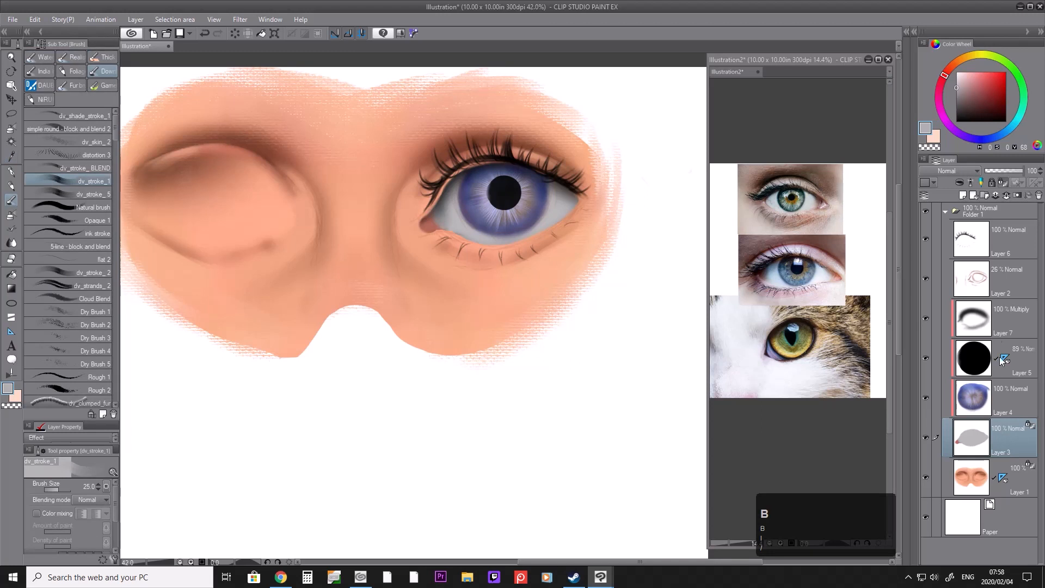
# Step: Lighten the shadow over the eye white and lower iris on Layer 7 with the Soft eraser at size 60
pyautogui.click(1010, 322)
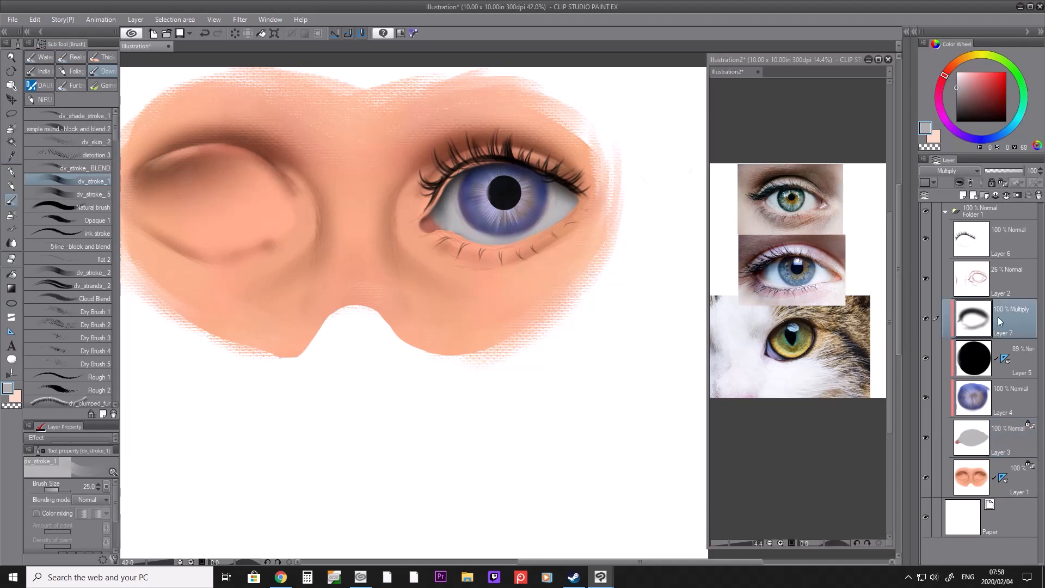
pyautogui.press('e')
pyautogui.press(']')
pyautogui.press(']')
pyautogui.press(']')
pyautogui.press(']')
pyautogui.press(']')
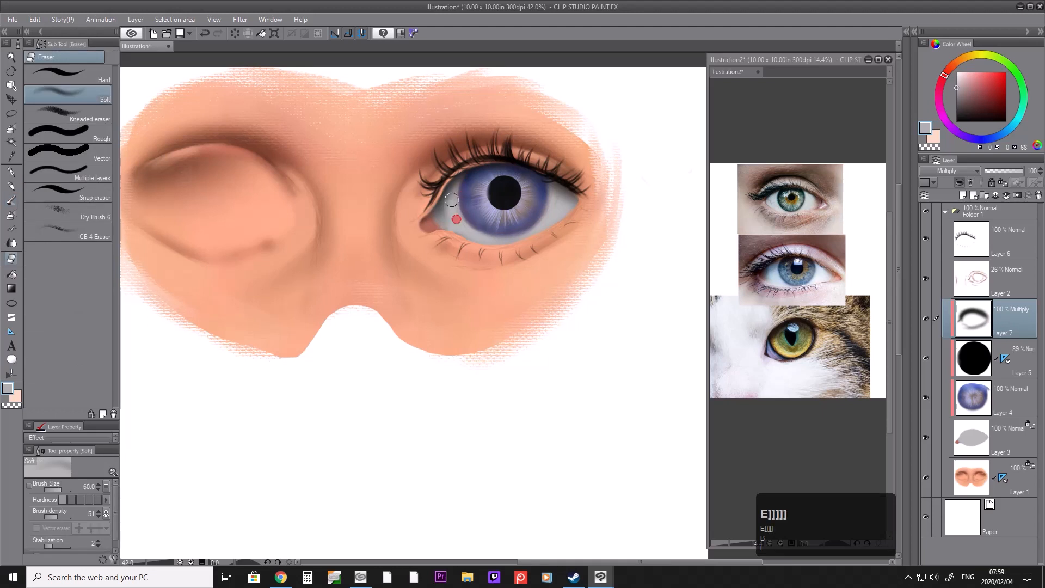
pyautogui.moveTo(451, 203)
pyautogui.mouseDown()
pyautogui.moveTo(456, 225)
pyautogui.moveTo(459, 192)
pyautogui.mouseUp()
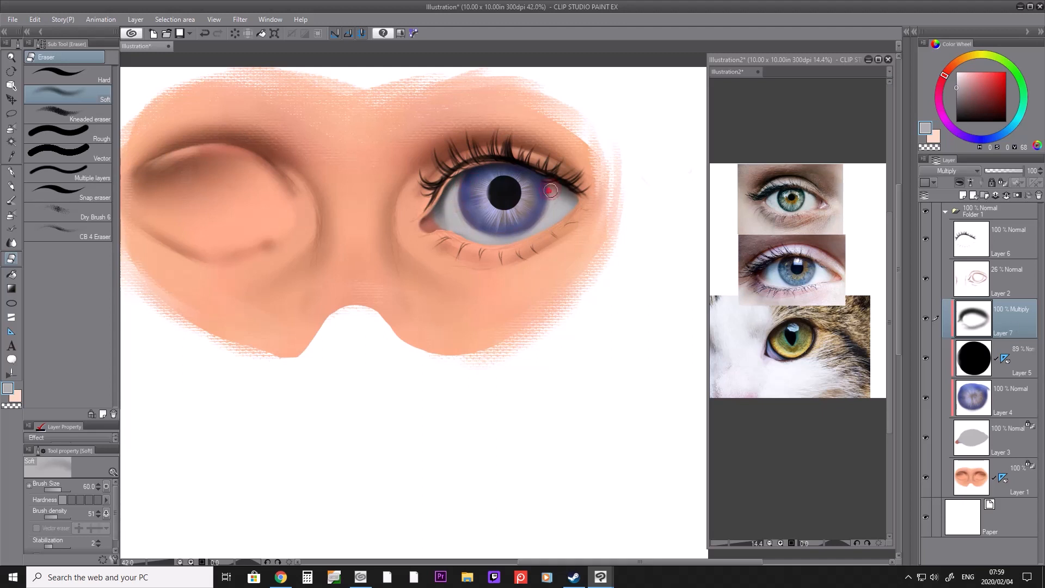
pyautogui.moveTo(562, 211); pyautogui.dragTo(549, 216)
pyautogui.moveTo(455, 209)
pyautogui.mouseDown()
pyautogui.moveTo(457, 225)
pyautogui.moveTo(517, 233)
pyautogui.mouseUp()
# Step: Airbrush soft grey shading along the lower edge of the eyeball on Layer 7 with the Soft airbrush
pyautogui.press('b')
pyautogui.press('b')
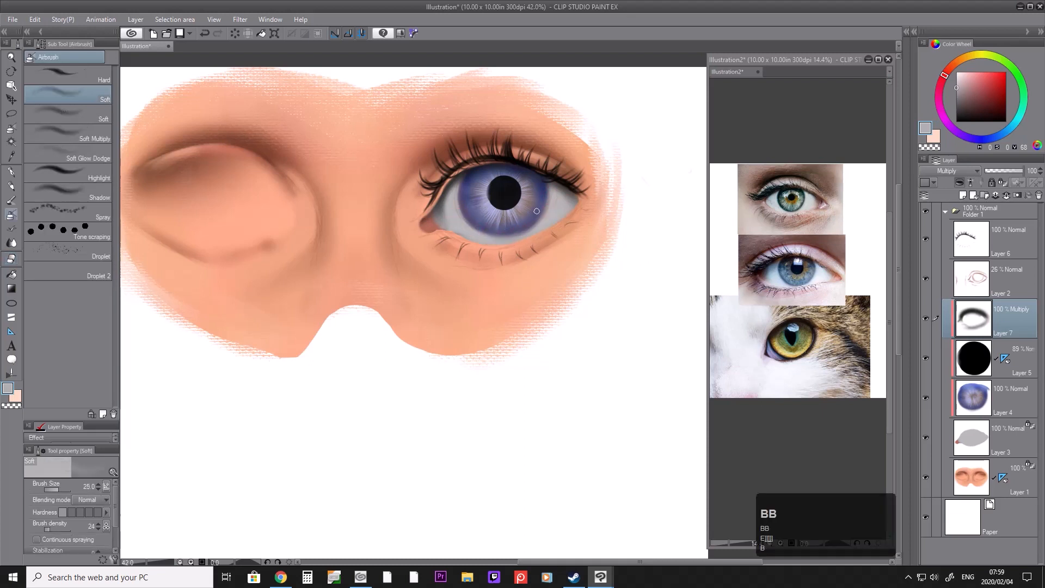
pyautogui.press(']')
pyautogui.press(']')
pyautogui.press(']')
pyautogui.moveTo(477, 247)
pyautogui.mouseDown()
pyautogui.moveTo(518, 244)
pyautogui.moveTo(467, 248)
pyautogui.mouseUp()
pyautogui.moveTo(534, 240)
pyautogui.mouseDown()
pyautogui.moveTo(465, 246)
pyautogui.moveTo(515, 245)
pyautogui.moveTo(586, 204)
pyautogui.mouseUp()
# Step: Darken the upper eyelid shadow near the inner corner with near-black, using the Soft airbrush at size 120
pyautogui.press(']')
pyautogui.click(980, 121)
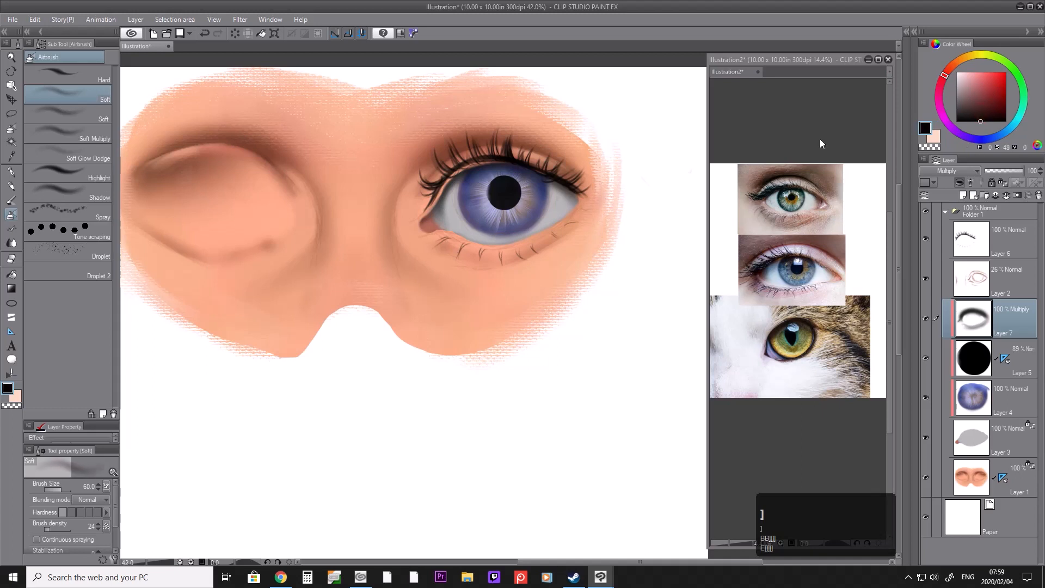
pyautogui.press(']')
pyautogui.press(']')
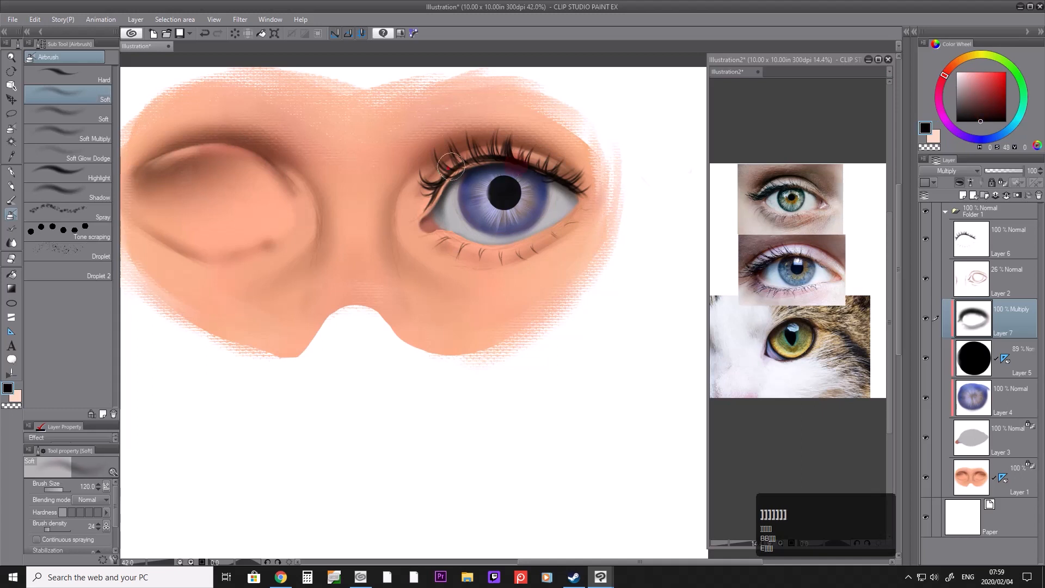
pyautogui.moveTo(443, 170)
pyautogui.mouseDown()
pyautogui.moveTo(537, 167)
pyautogui.moveTo(579, 183)
pyautogui.moveTo(431, 196)
pyautogui.mouseUp()
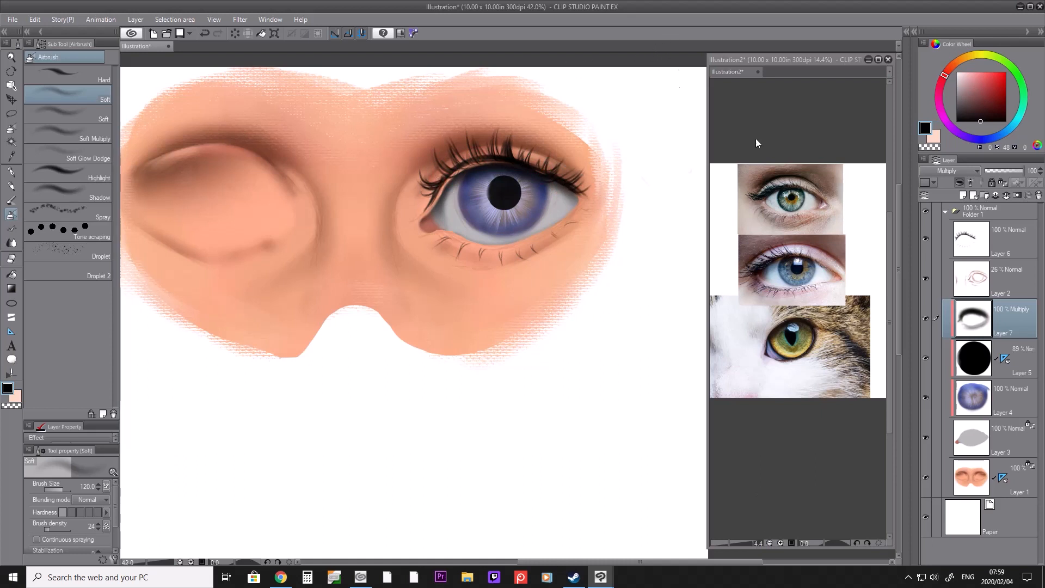
# Step: Nudge the pupil on Layer 5 ten increments left and six down to centre it in the iris
pyautogui.click(1022, 372)
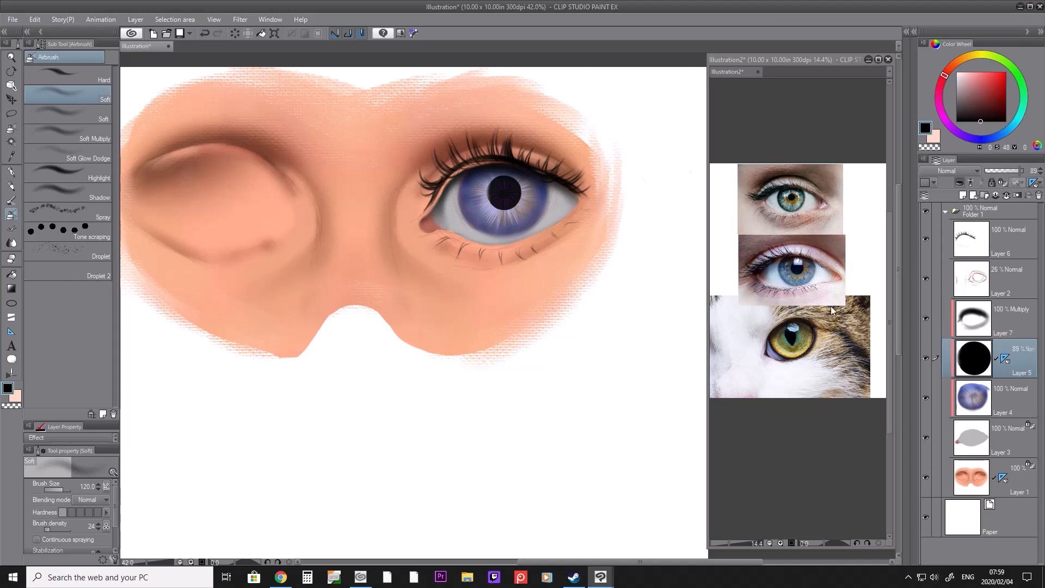
pyautogui.click(15, 98)
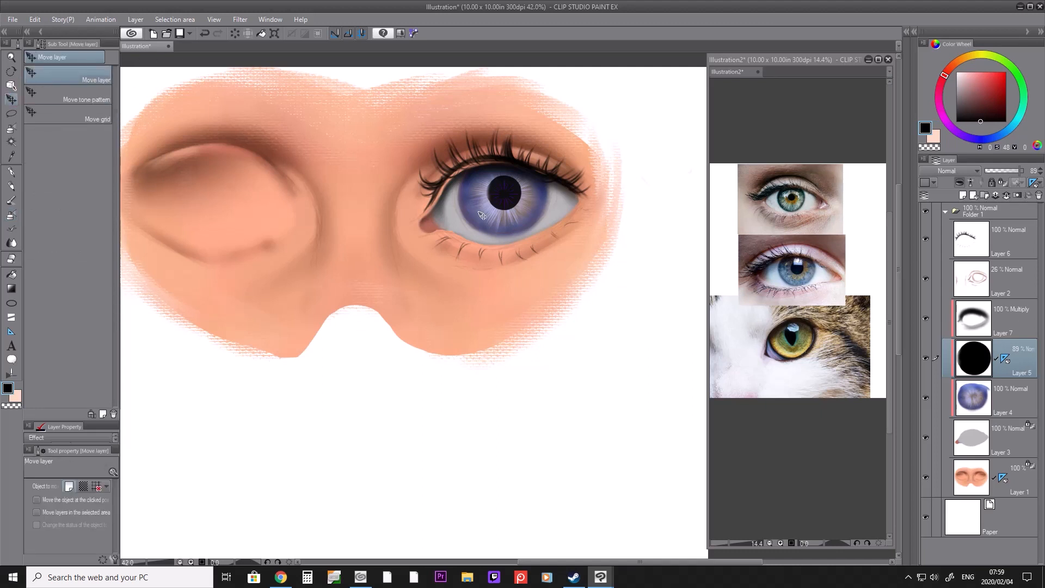
pyautogui.press('Left')
pyautogui.press('Left')
pyautogui.press('Left')
pyautogui.press('Left')
pyautogui.press('Left')
pyautogui.press('Left')
pyautogui.press('Left')
pyautogui.press('Left')
pyautogui.press('Left')
pyautogui.press('Left')
pyautogui.press('Down')
pyautogui.press('Down')
pyautogui.press('Down')
pyautogui.press('Down')
pyautogui.press('Down')
pyautogui.press('Down')
# Step: Apply a Gaussian blur of 12.95 to the pupil on Layer 5
pyautogui.click(235, 22)
pyautogui.moveTo(244, 28)
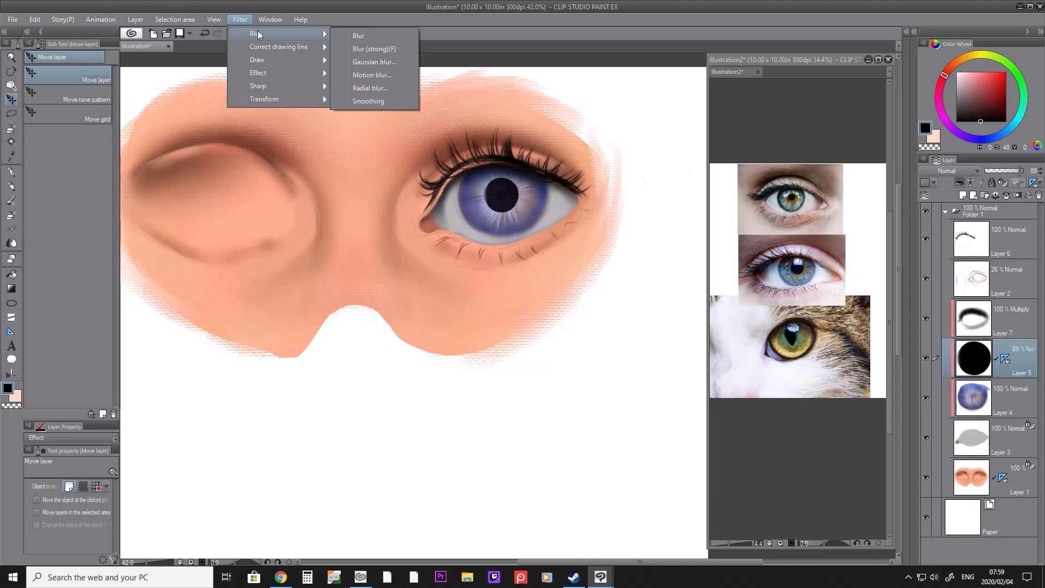
pyautogui.click(370, 61)
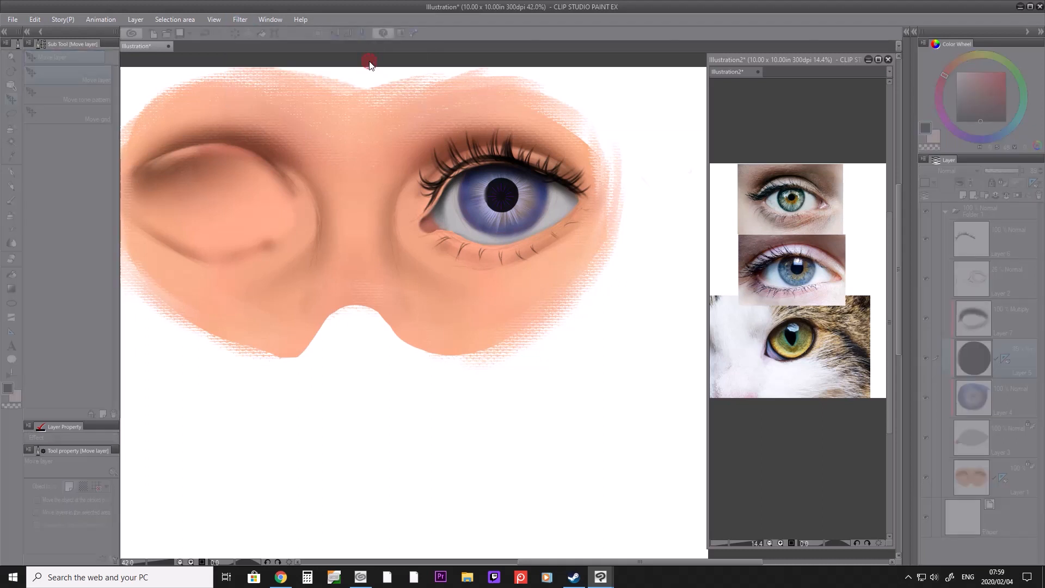
pyautogui.click(421, 105)
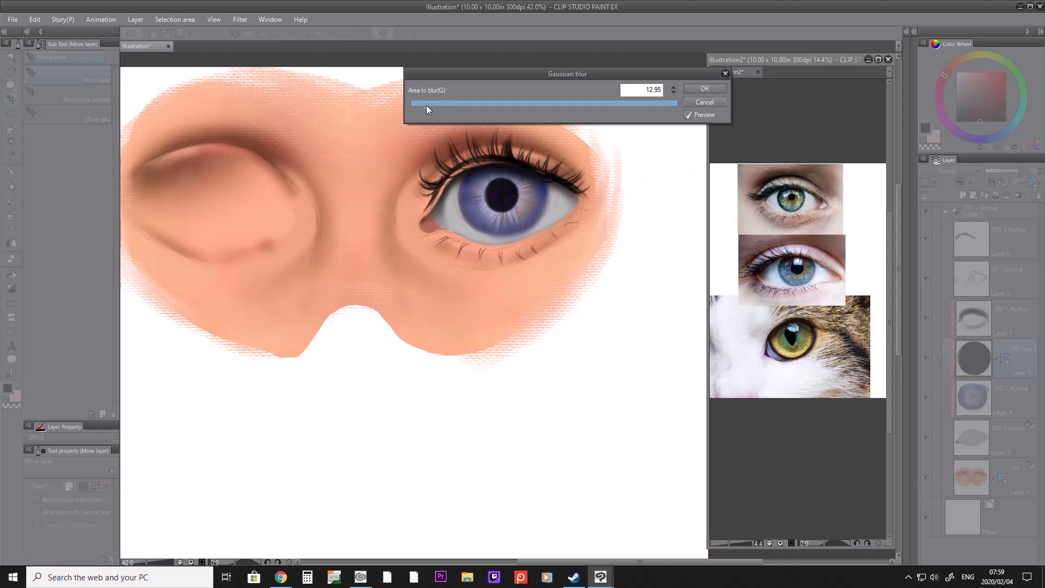
pyautogui.click(699, 91)
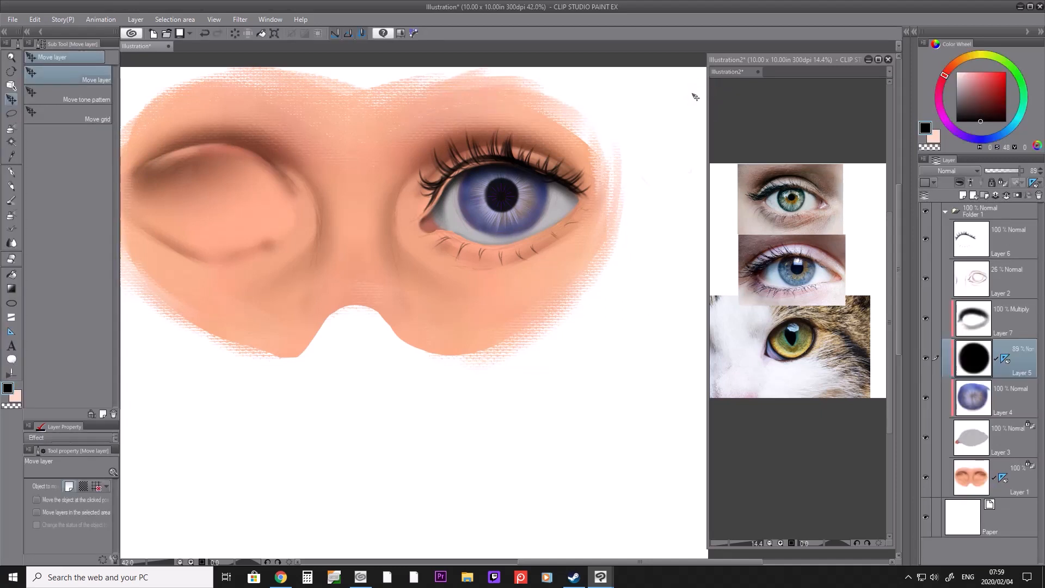
# Step: Delete the ruler attached to Layer 5
pyautogui.click(1005, 362)
pyautogui.rightClick(1006, 360)
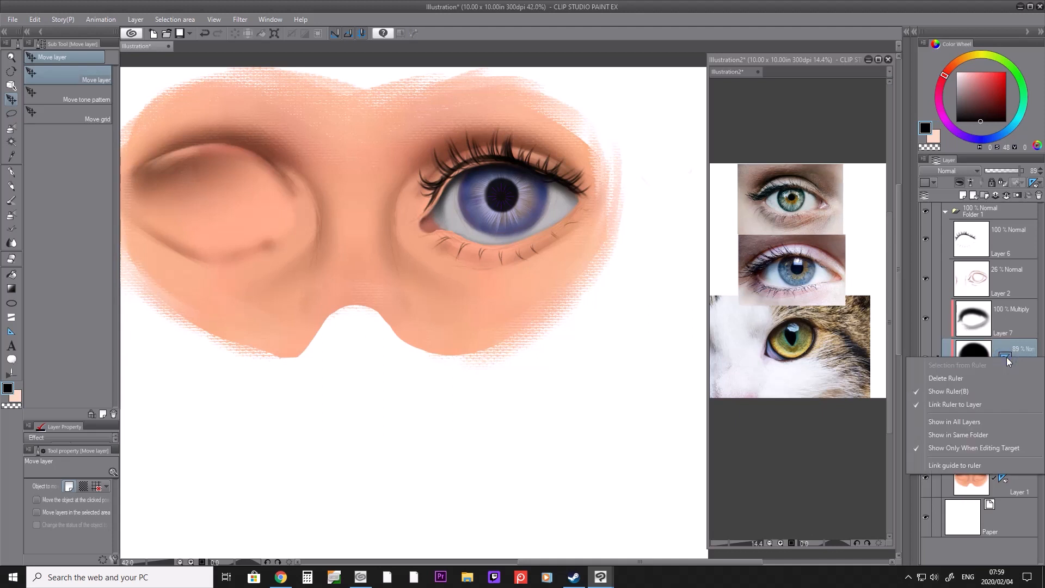
pyautogui.click(985, 377)
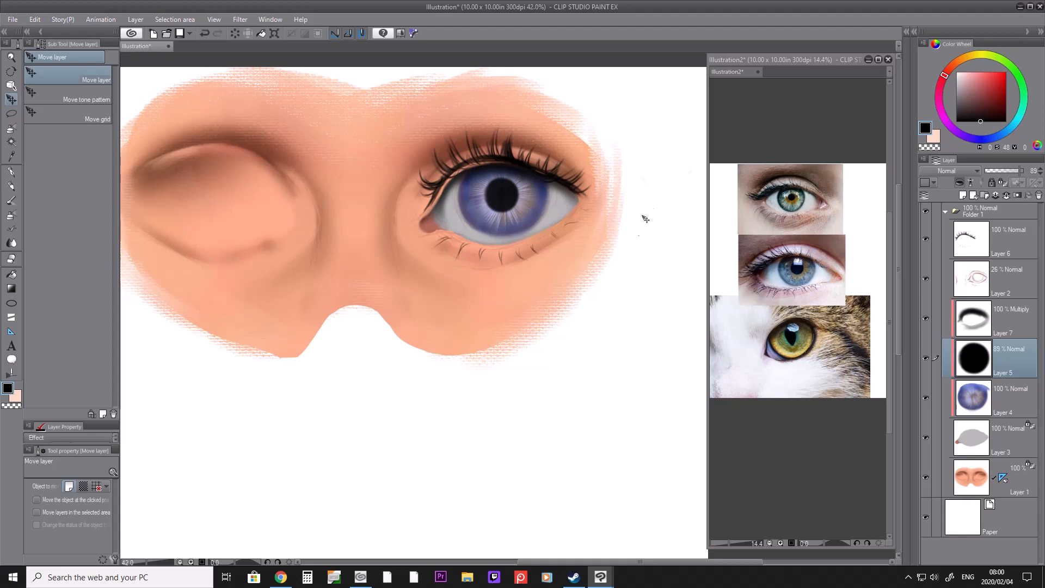
# Step: Sample the dark blue of the iris and airbrush a faint tint into the pupil at size 80
pyautogui.press('i')
pyautogui.click(496, 199)
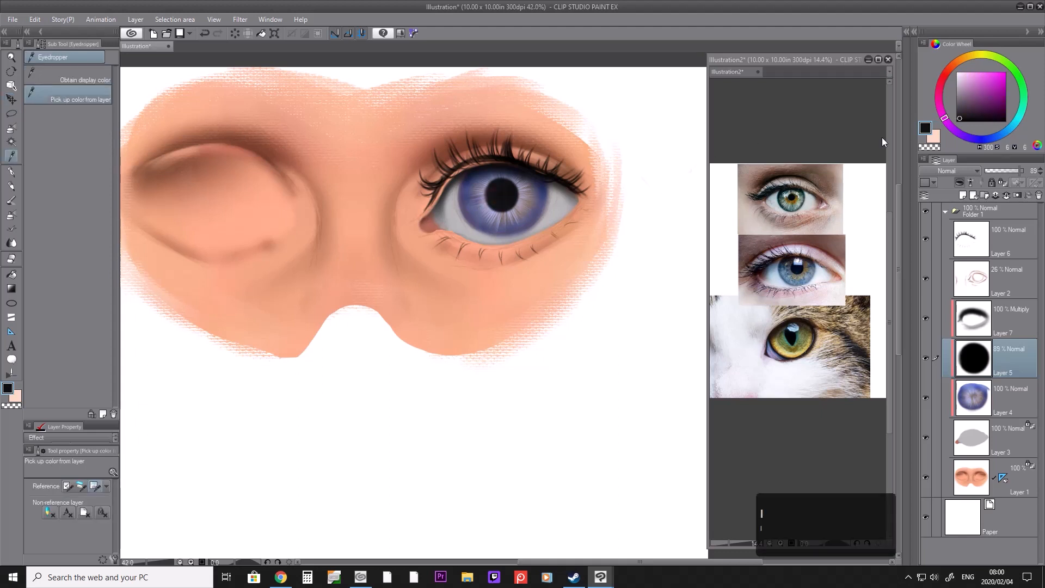
pyautogui.click(545, 194)
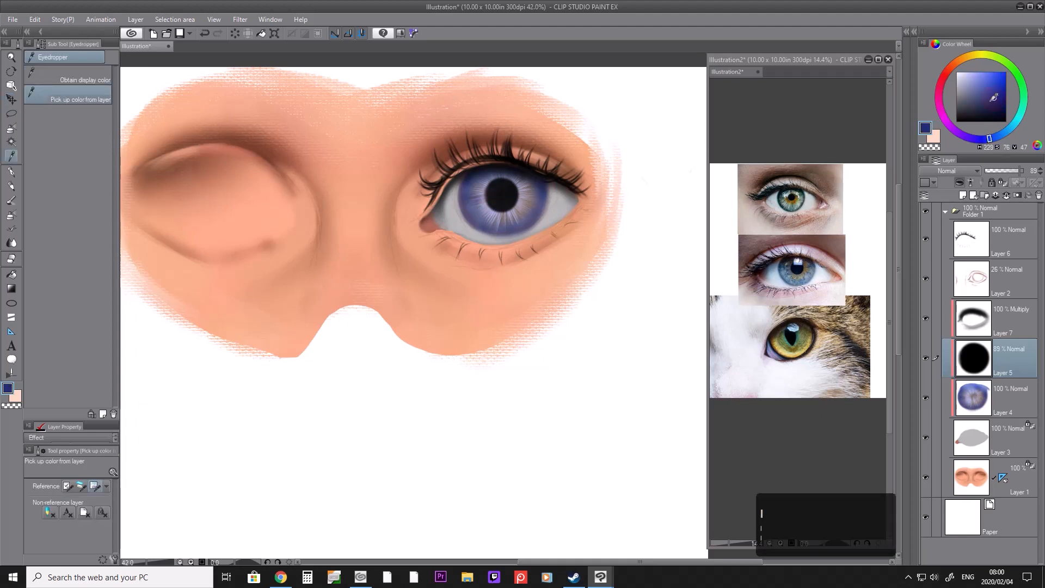
pyautogui.press('b')
pyautogui.press('b')
pyautogui.press(']')
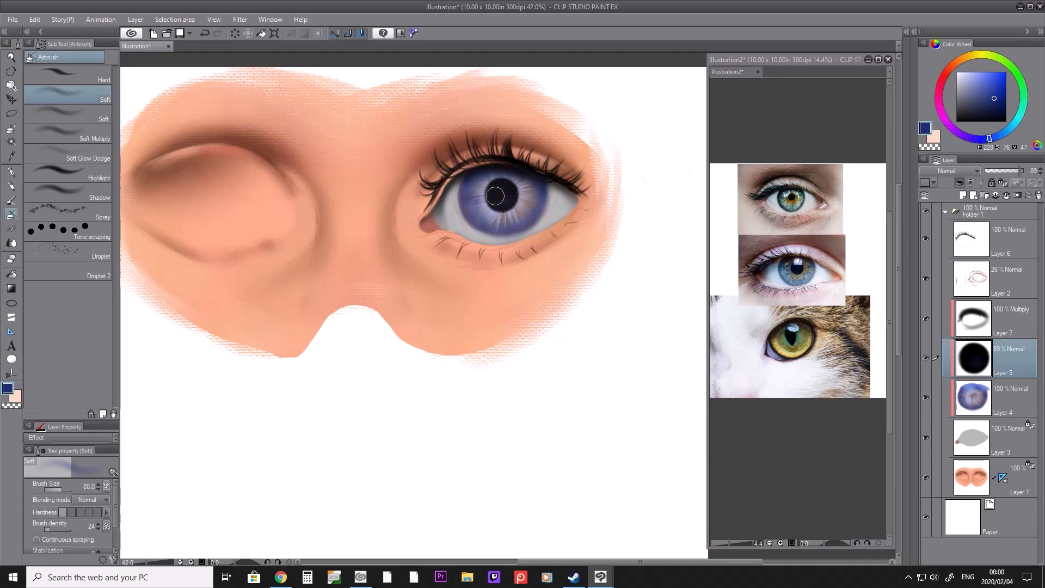
pyautogui.press('b')
pyautogui.press('b')
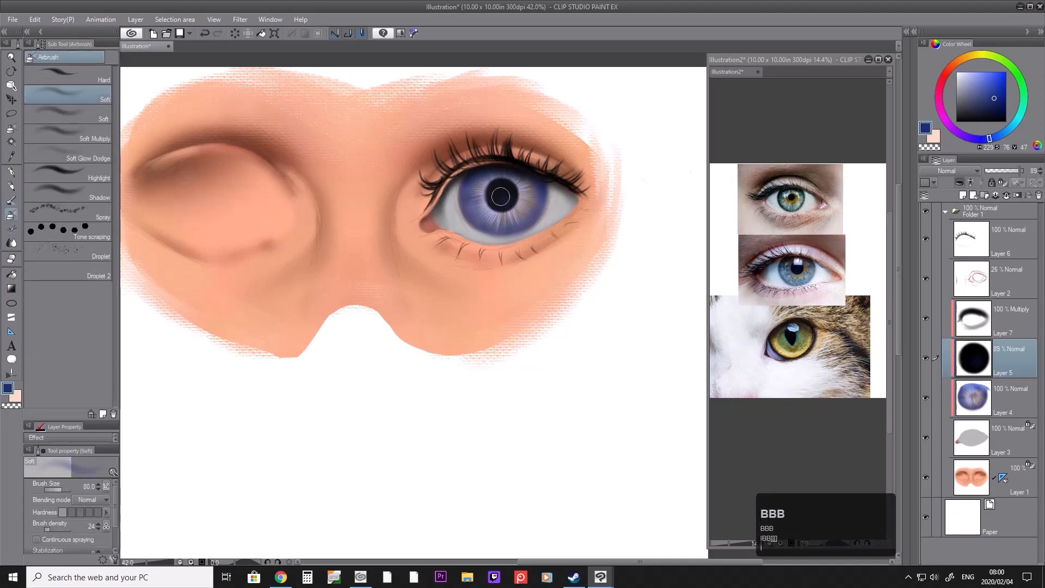
# Step: Sample the dark navy at the pupil's centre and even out the pupil with the Soft airbrush at size 80
pyautogui.press('i')
pyautogui.click(500, 196)
pyautogui.press('b')
pyautogui.press('b')
pyautogui.press('[')
pyautogui.press('[')
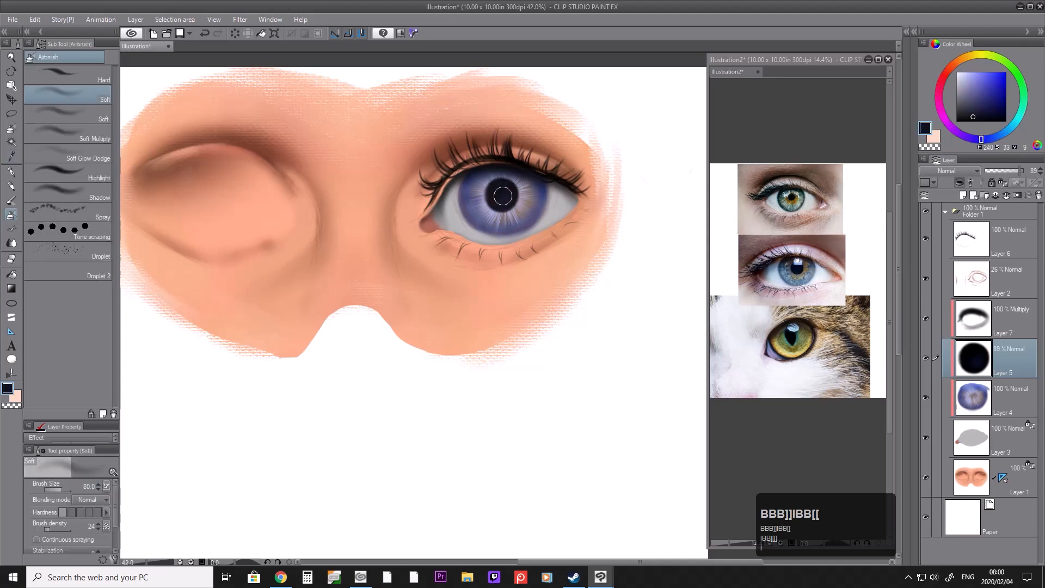
# Step: Sample dark tones near the pupil's lower edge and blend them in with the Soft airbrush at size 70
pyautogui.press('i')
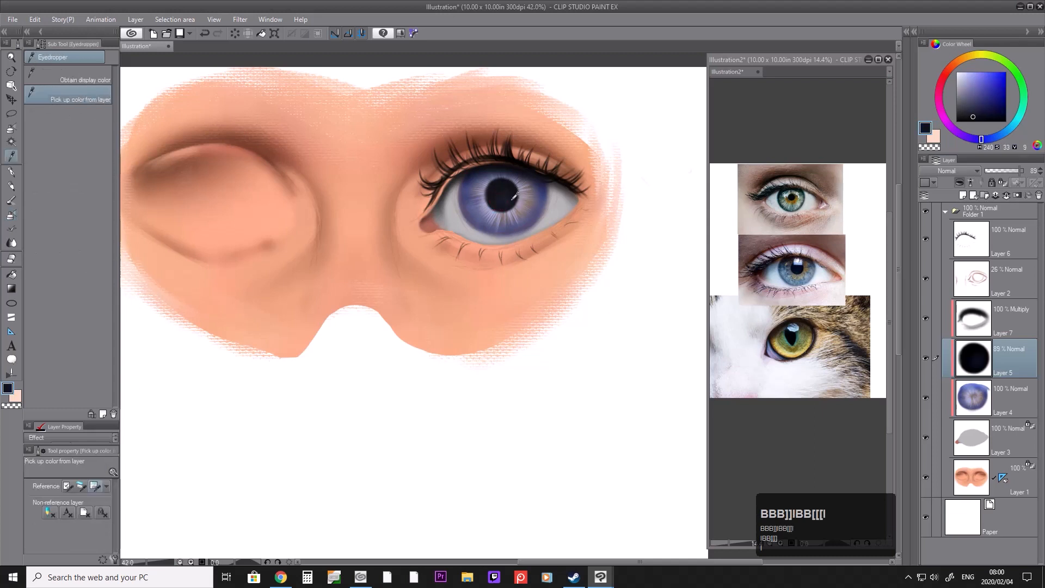
pyautogui.click(507, 200)
pyautogui.press('b')
pyautogui.press('b')
pyautogui.press('b')
pyautogui.press('i')
pyautogui.click(506, 200)
pyautogui.press('b')
pyautogui.press('b')
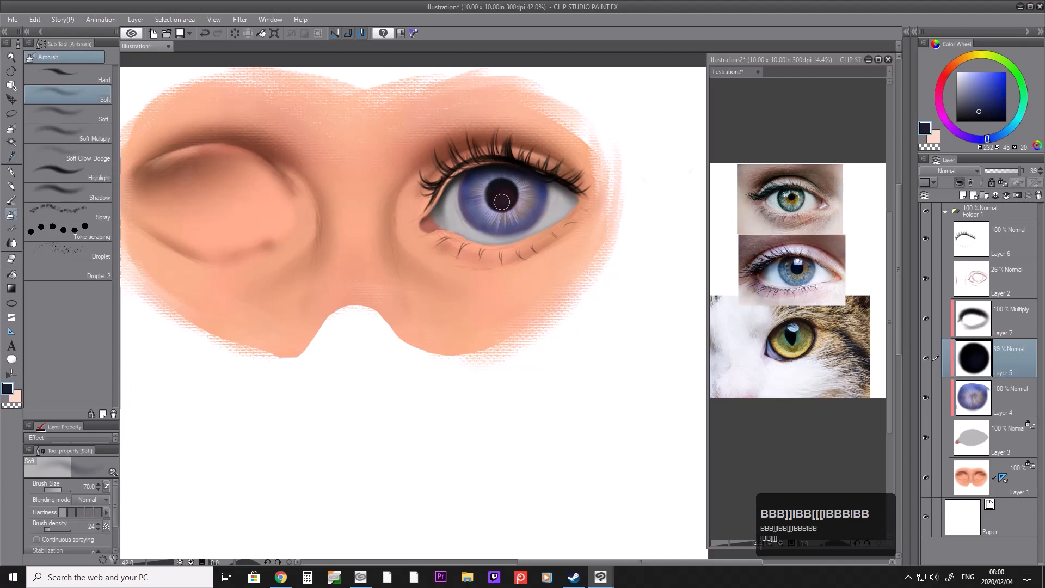
pyautogui.press('i')
pyautogui.click(521, 224)
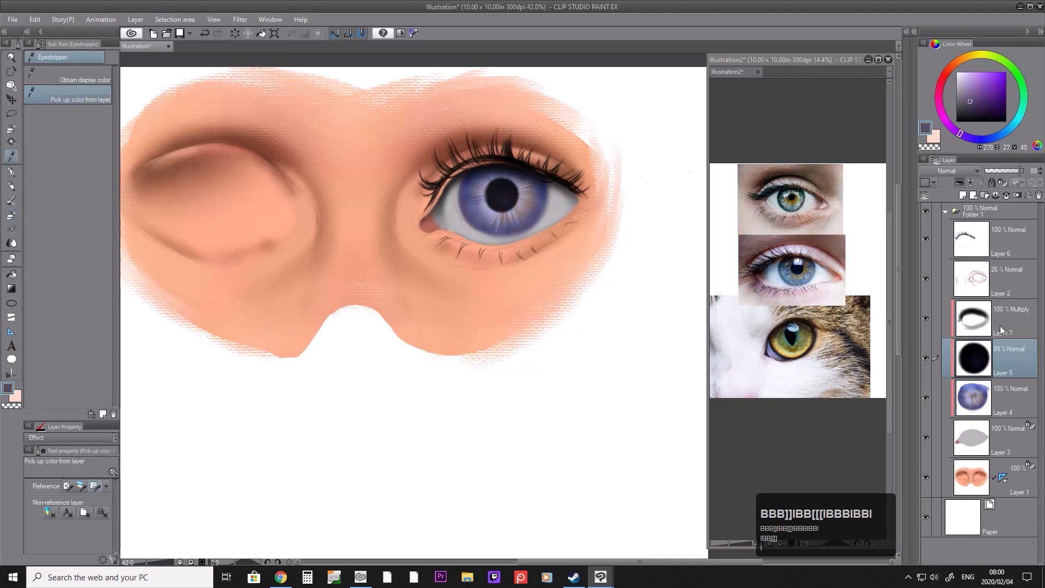
# Step: Erase all the sketch lines on Layer 2 with the Soft eraser at size 400
pyautogui.click(1013, 292)
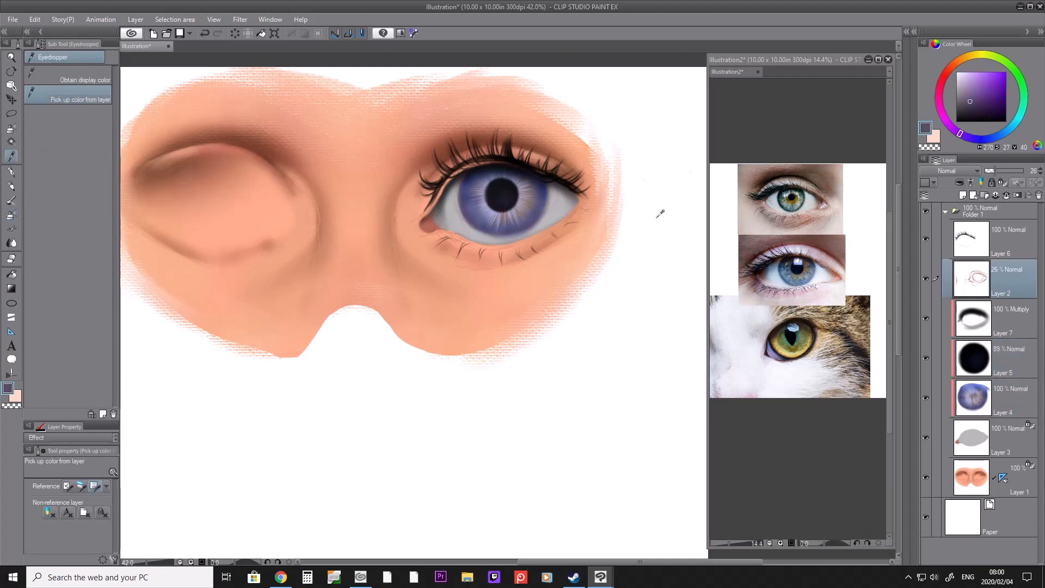
pyautogui.press('e')
pyautogui.press(']')
pyautogui.press(']')
pyautogui.press(']')
pyautogui.press(']')
pyautogui.press(']')
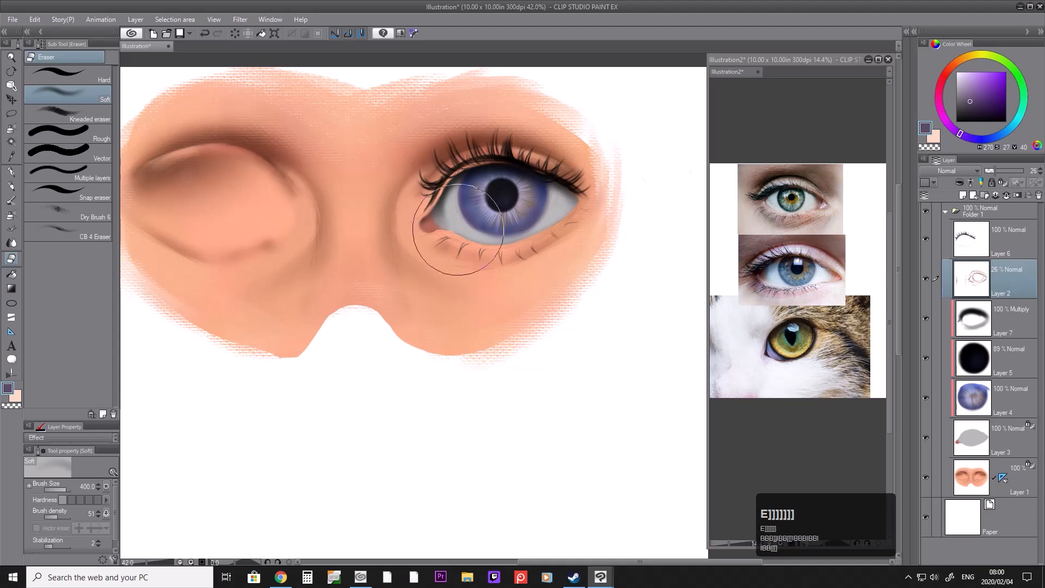
pyautogui.moveTo(526, 147)
pyautogui.mouseDown()
pyautogui.moveTo(553, 208)
pyautogui.moveTo(490, 196)
pyautogui.moveTo(430, 240)
pyautogui.moveTo(417, 281)
pyautogui.moveTo(338, 186)
pyautogui.moveTo(285, 240)
pyautogui.moveTo(209, 219)
pyautogui.mouseUp()
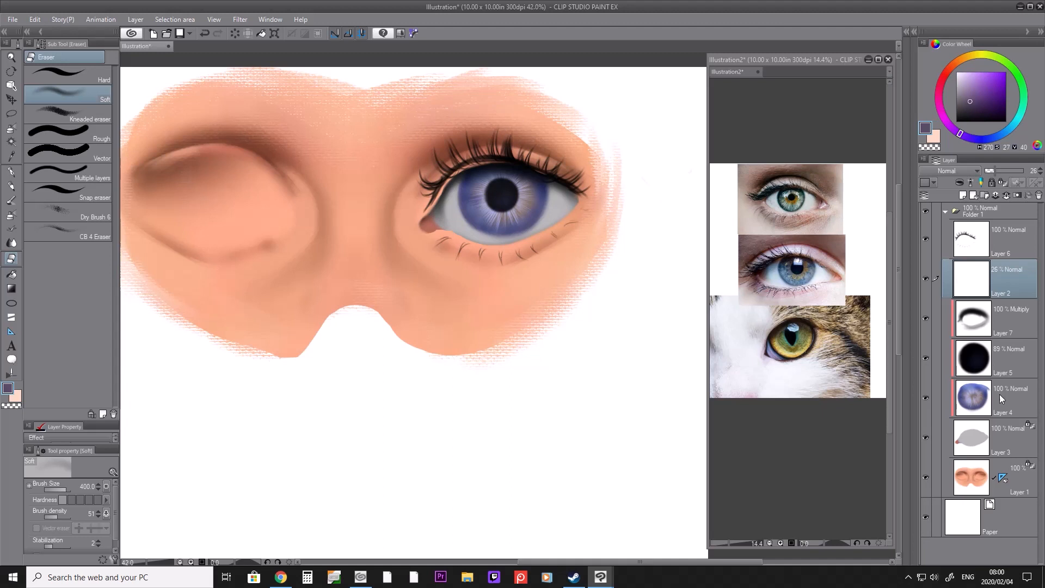
# Step: Sample the iris's greyish blue and soften the outer rim of the iris on Layer 4 with the Soft airbrush at size 50
pyautogui.click(1000, 389)
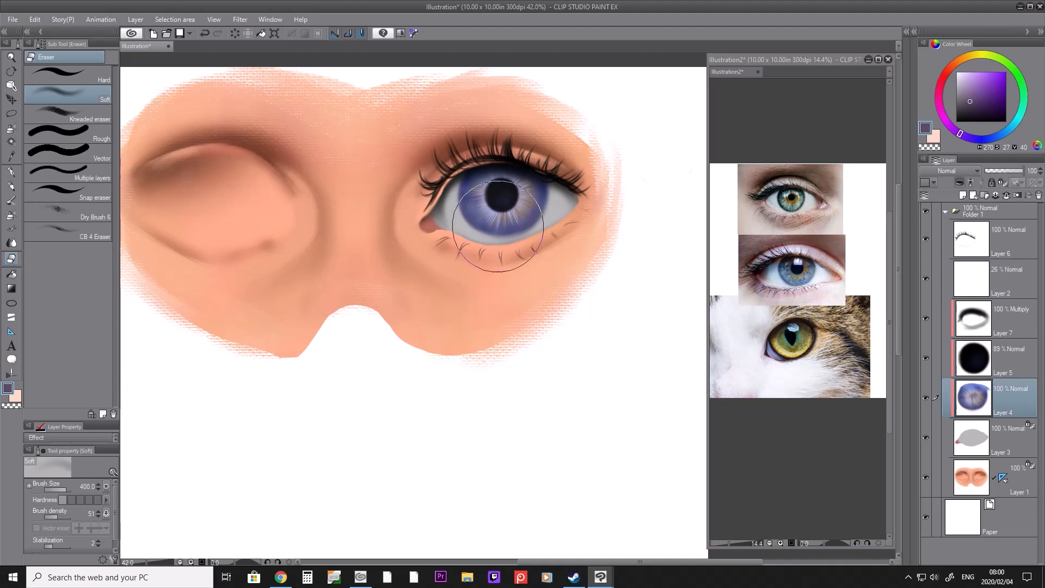
pyautogui.press('i')
pyautogui.click(473, 220)
pyautogui.press('b')
pyautogui.press('b')
pyautogui.press('[')
pyautogui.press('[')
pyautogui.press('[')
pyautogui.press('[')
pyautogui.press(']')
pyautogui.press(']')
pyautogui.press(']')
pyautogui.press(']')
pyautogui.press('[')
pyautogui.press(']')
pyautogui.press(']')
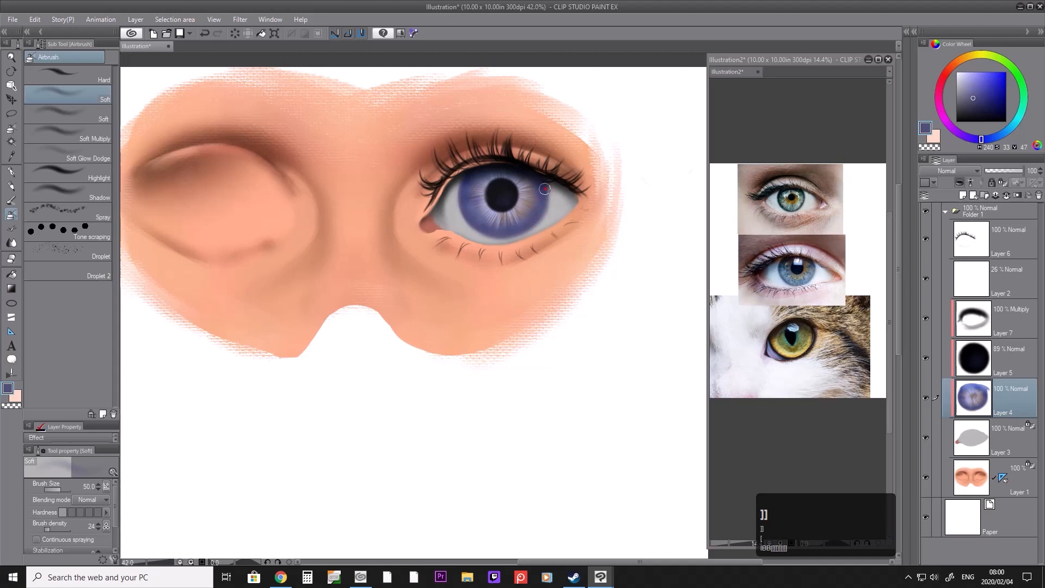
# Step: Soften the outer edge of the iris on Layer 4 with the Soft eraser, enlarging it from 40 to 100
pyautogui.press('e')
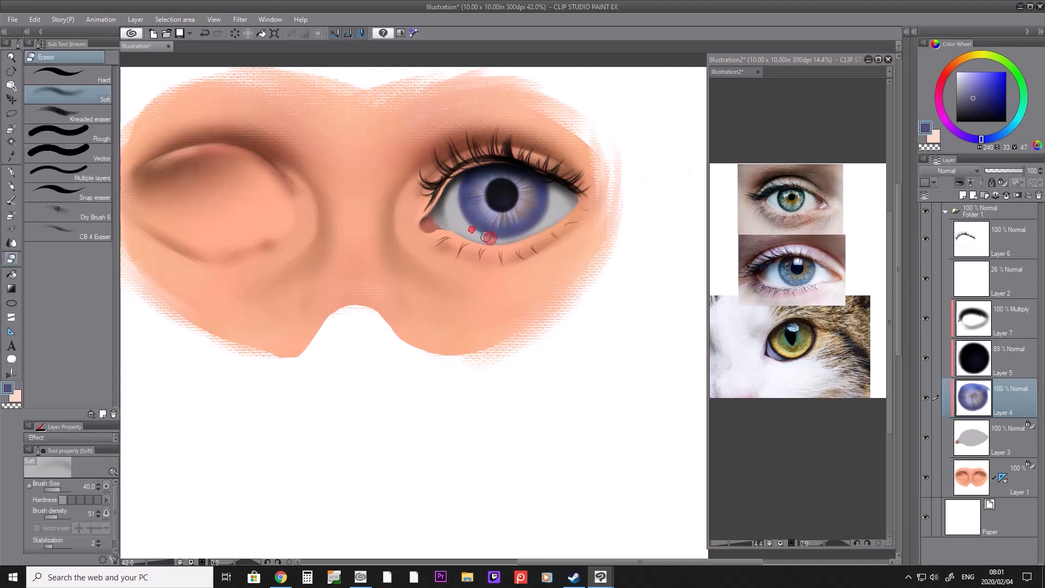
pyautogui.press(']')
pyautogui.press(']')
pyautogui.press(']')
pyautogui.press(']')
pyautogui.press(']')
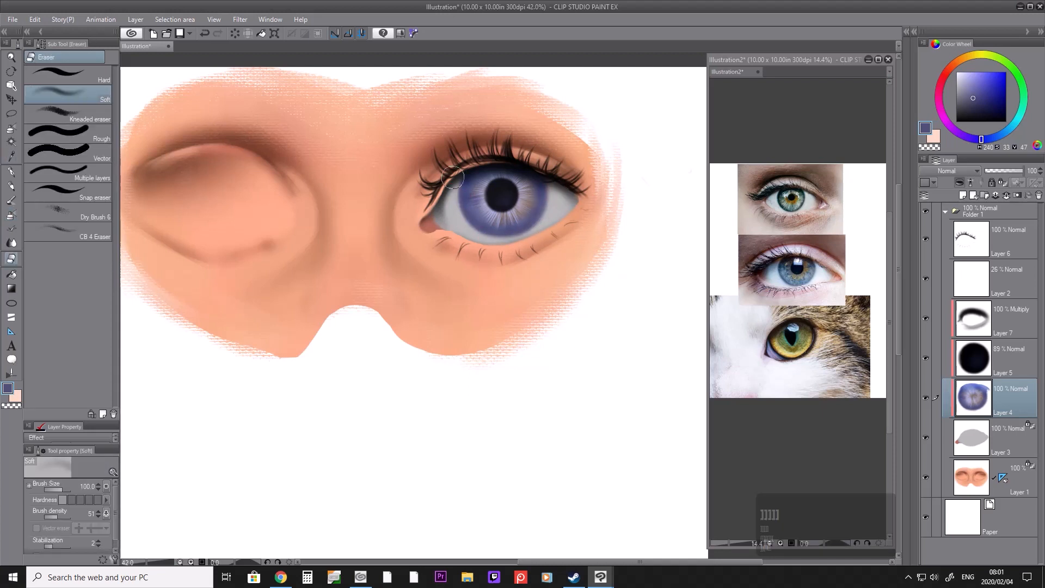
# Step: Sample the iris's blue-violet and touch up the iris on Layer 4 with the Soft airbrush
pyautogui.press('i')
pyautogui.click(483, 220)
pyautogui.press('b')
pyautogui.press('b')
pyautogui.press(']')
pyautogui.press(']')
pyautogui.press(']')
# Step: Sample a greyish violet from the iris and paint over the pupil's lower edge on Layer 5 with dv_stroke_1 at size 7
pyautogui.press('/')
pyautogui.moveTo(507, 181); pyautogui.dragTo(525, 182)
pyautogui.click(1010, 359)
pyautogui.press('i')
pyautogui.click(488, 239)
pyautogui.press('b')
pyautogui.press('[')
pyautogui.press('[')
pyautogui.press('[')
pyautogui.press('[')
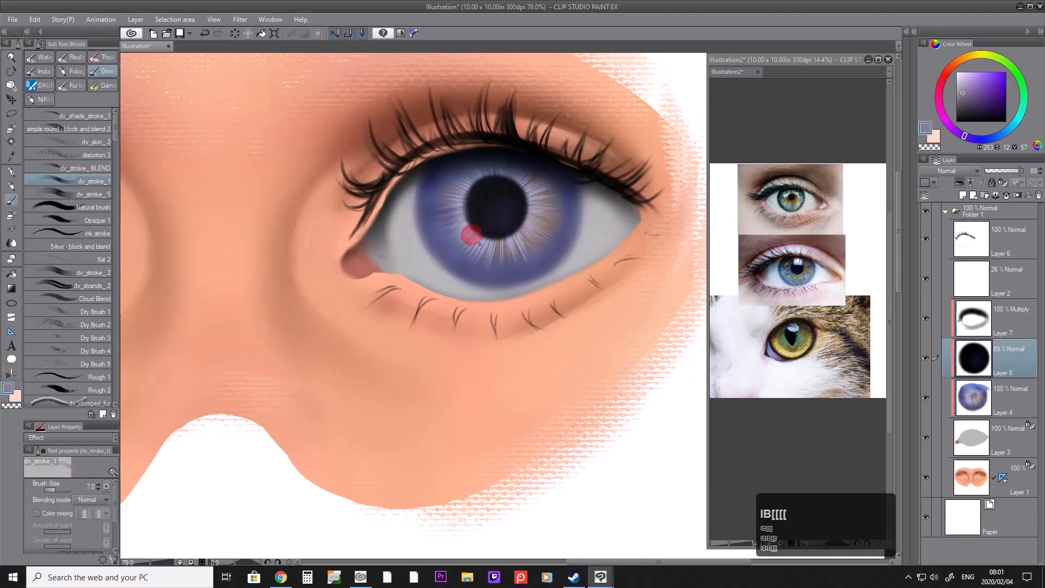
pyautogui.click(467, 232)
# Step: Sample lighter lavender tones from the iris and paint fine streaks around the pupil's edge with dv_stroke_1
pyautogui.press('i')
pyautogui.click(471, 222)
pyautogui.press('b')
pyautogui.moveTo(466, 223)
pyautogui.mouseDown()
pyautogui.moveTo(502, 240)
pyautogui.moveTo(530, 211)
pyautogui.mouseUp()
pyautogui.press('i')
pyautogui.click(516, 244)
pyautogui.press('b')
pyautogui.press('/')
pyautogui.moveTo(509, 159); pyautogui.dragTo(483, 159)
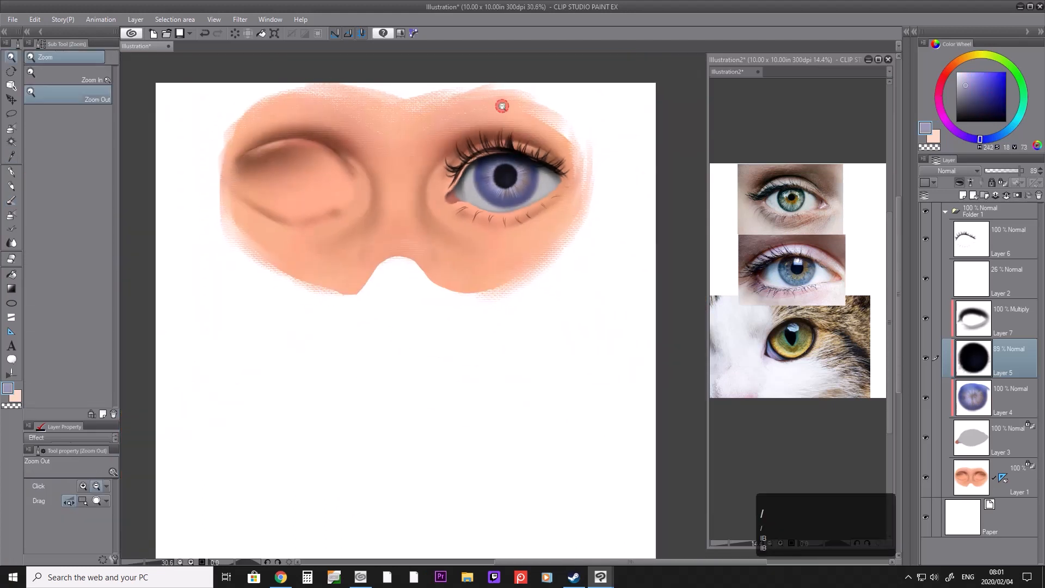
pyautogui.moveTo(504, 108); pyautogui.dragTo(510, 108)
pyautogui.moveTo(480, 140); pyautogui.dragTo(482, 140)
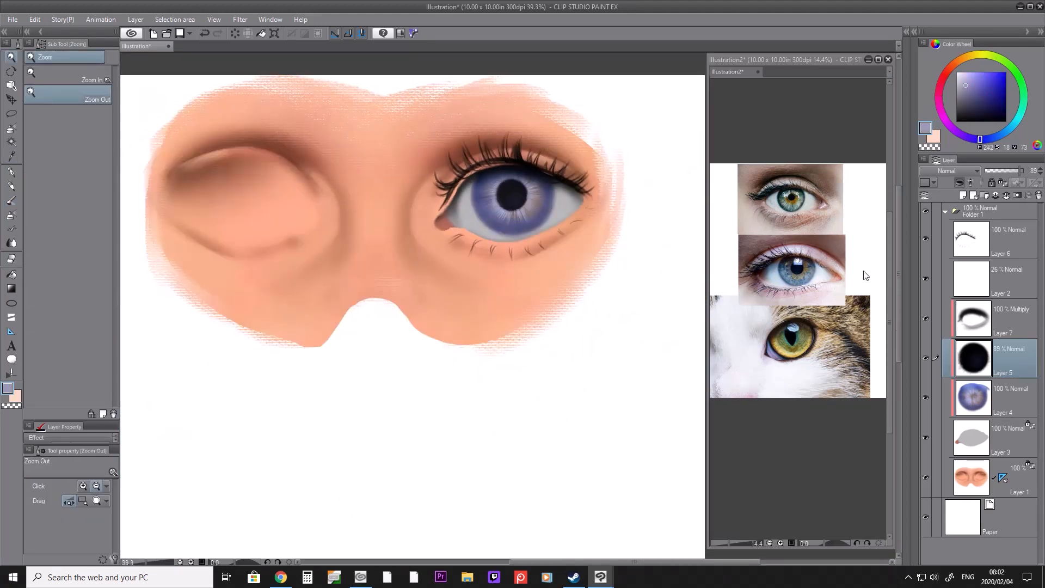
# Step: Merge Layer 7, Layer 5, Layer 4 and Layer 3 into one layer and lock its transparent pixels
pyautogui.click(1013, 323)
pyautogui.press('shift')
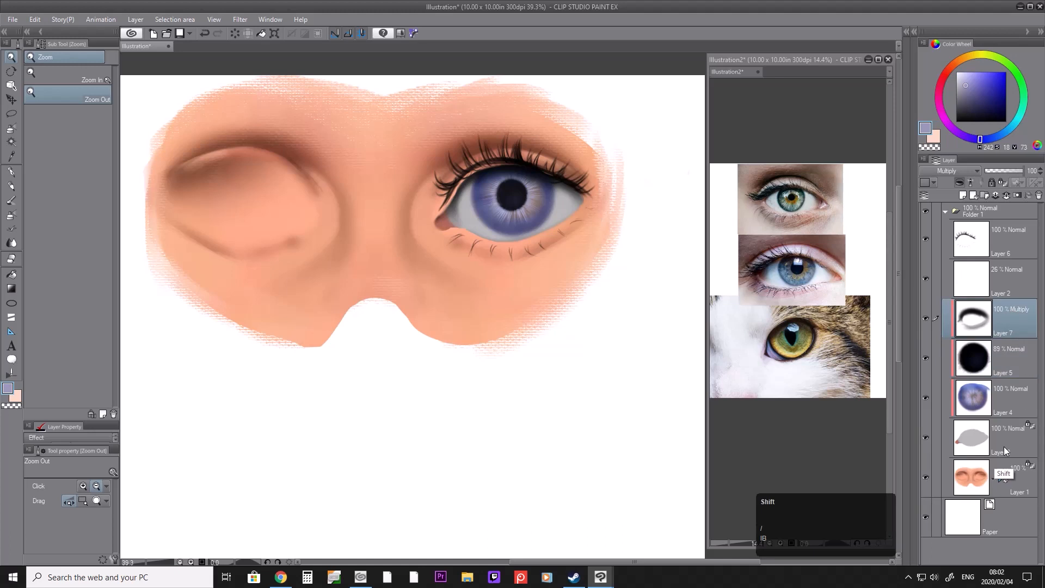
pyautogui.keyDown('shift'); pyautogui.click(1011, 439); pyautogui.keyUp('shift')
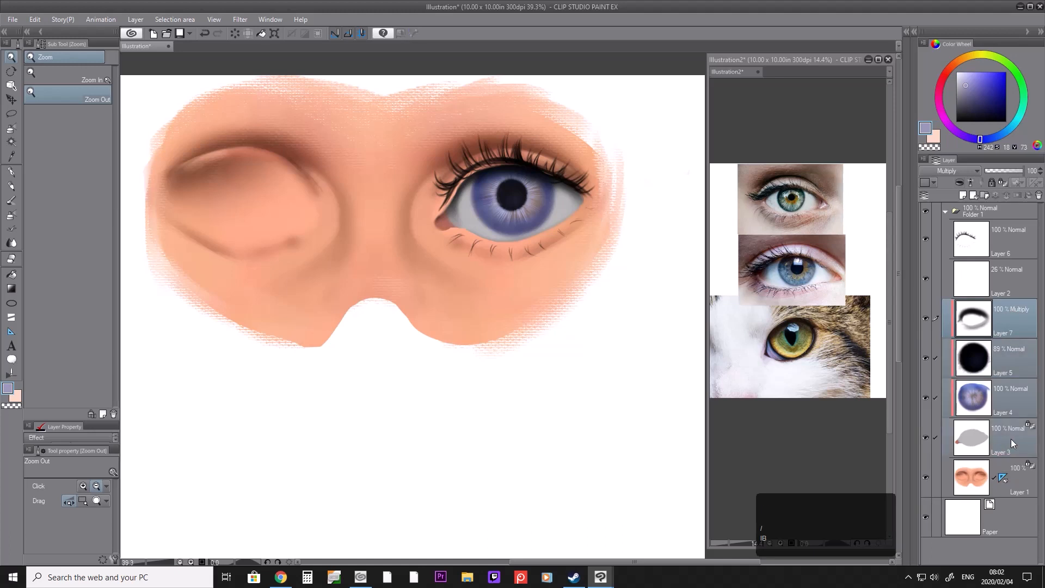
pyautogui.rightClick(1010, 438)
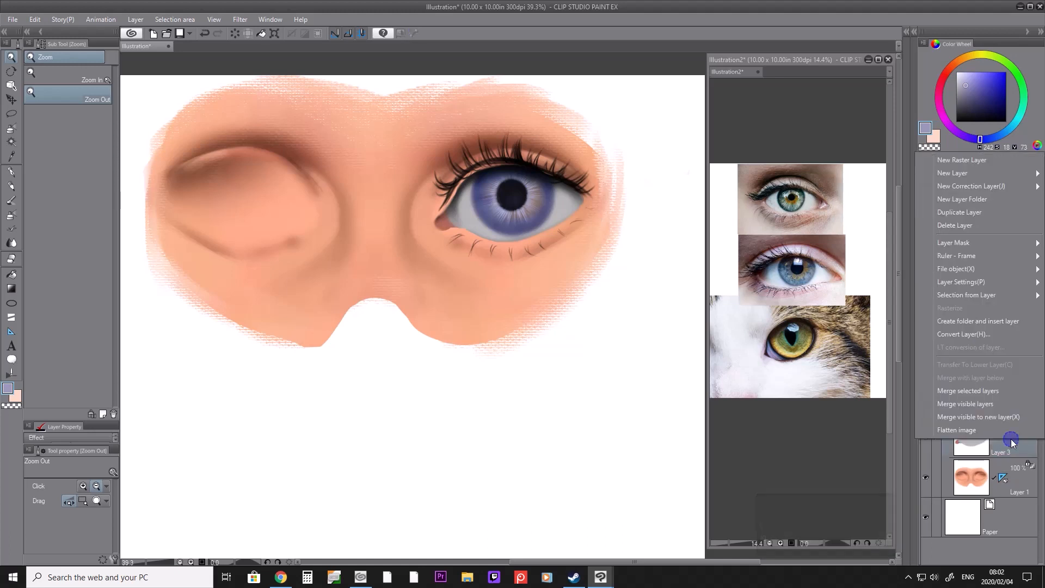
pyautogui.click(995, 389)
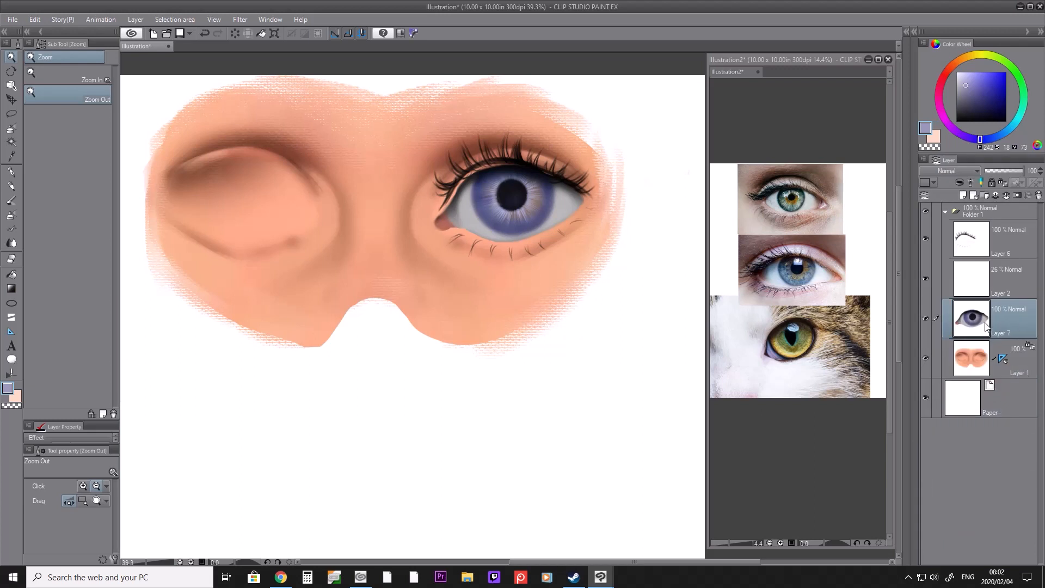
pyautogui.click(1003, 183)
# Step: Sample the tear duct's reddish pink and tint the inner corner of the eye with the Soft airbrush, enlarging it to 100
pyautogui.press('i')
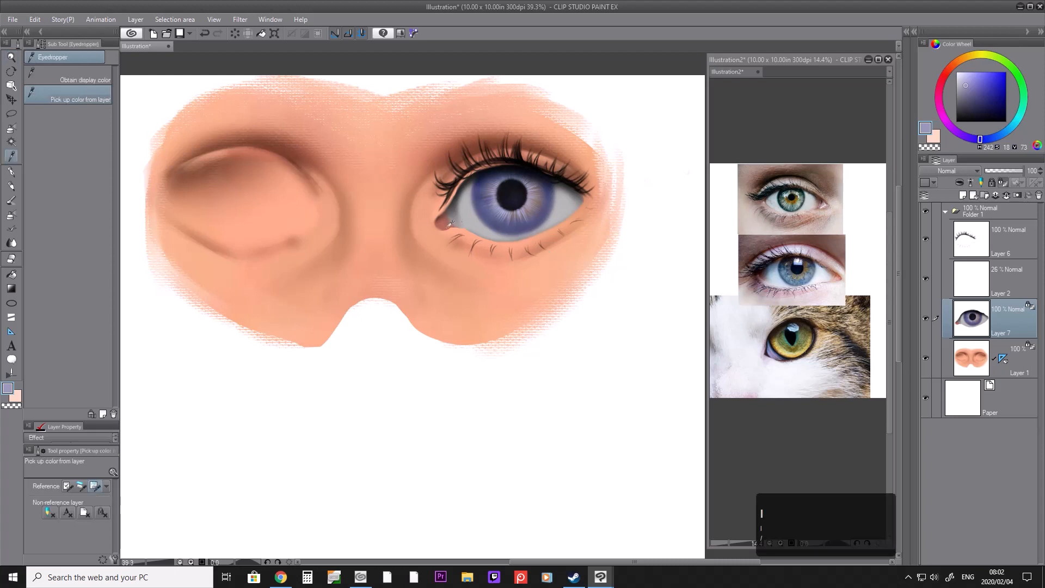
pyautogui.click(444, 224)
pyautogui.press('b')
pyautogui.press('b')
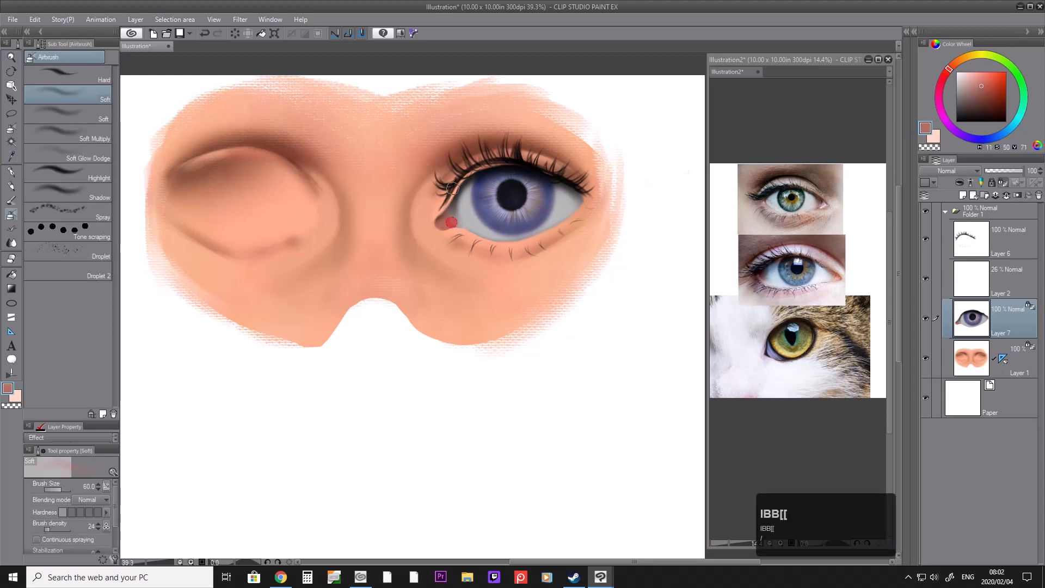
pyautogui.press(']')
pyautogui.press(']')
pyautogui.press(']')
pyautogui.press(']')
pyautogui.press(']')
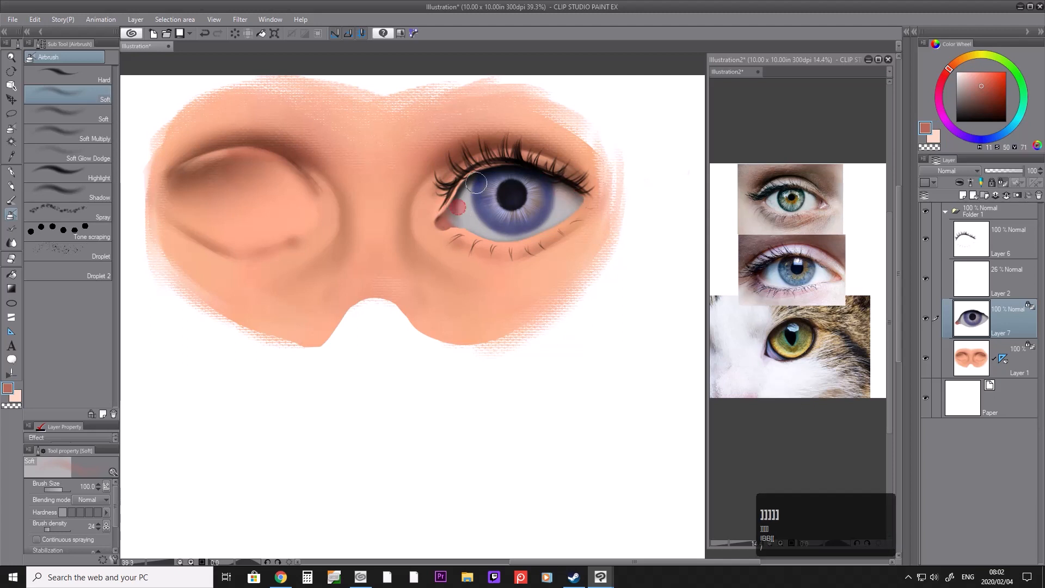
# Step: Sample the grey of the eye white beside the tear duct and touch up the inner sclera with the Soft airbrush
pyautogui.press('i')
pyautogui.click(468, 220)
pyautogui.press('b')
pyautogui.press('b')
# Step: Choose a near-black reddish tone and shade the eyeball's upper edge under the lashes with the Soft airbrush at about size 120
pyautogui.press('i')
pyautogui.click(459, 194)
pyautogui.press('b')
pyautogui.press('b')
pyautogui.click(990, 122)
pyautogui.press(']')
pyautogui.press(']')
pyautogui.moveTo(489, 168)
pyautogui.mouseDown()
pyautogui.moveTo(465, 213)
pyautogui.moveTo(472, 186)
pyautogui.moveTo(511, 181)
pyautogui.moveTo(481, 177)
pyautogui.moveTo(509, 166)
pyautogui.moveTo(437, 218)
pyautogui.mouseUp()
pyautogui.press('[')
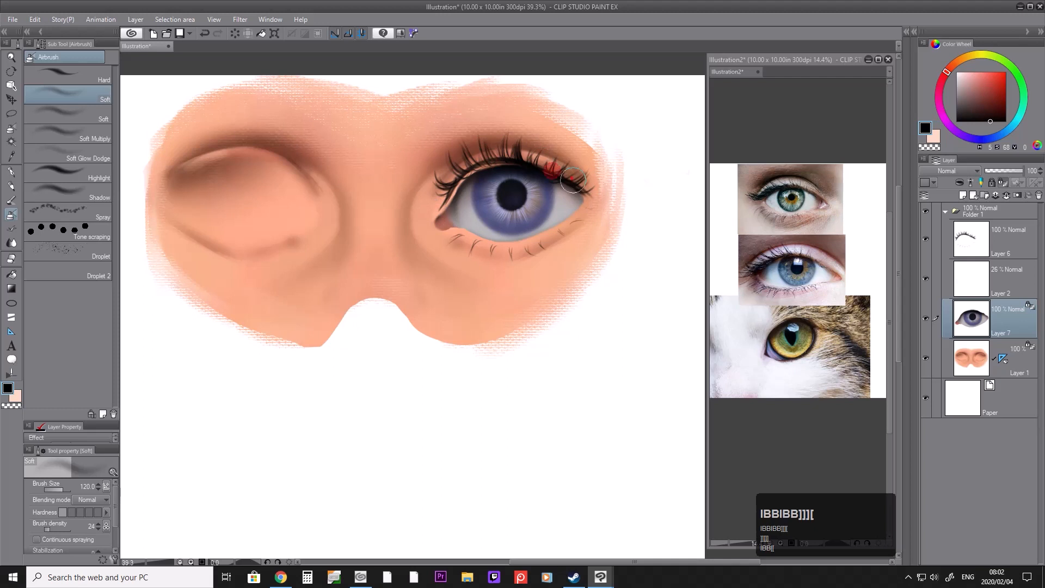
pyautogui.press('[')
pyautogui.press('[')
pyautogui.press('[')
# Step: Sample the eye white, shift the colour to near-white and lighten the inner sclera with the Soft airbrush at size 80
pyautogui.press('i')
pyautogui.click(476, 222)
pyautogui.click(956, 74)
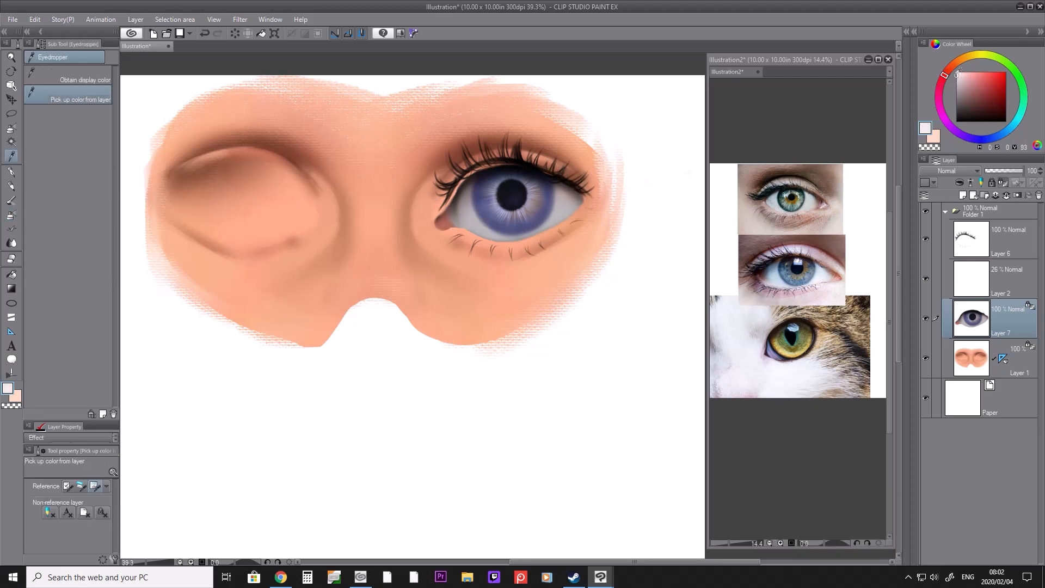
pyautogui.press('b')
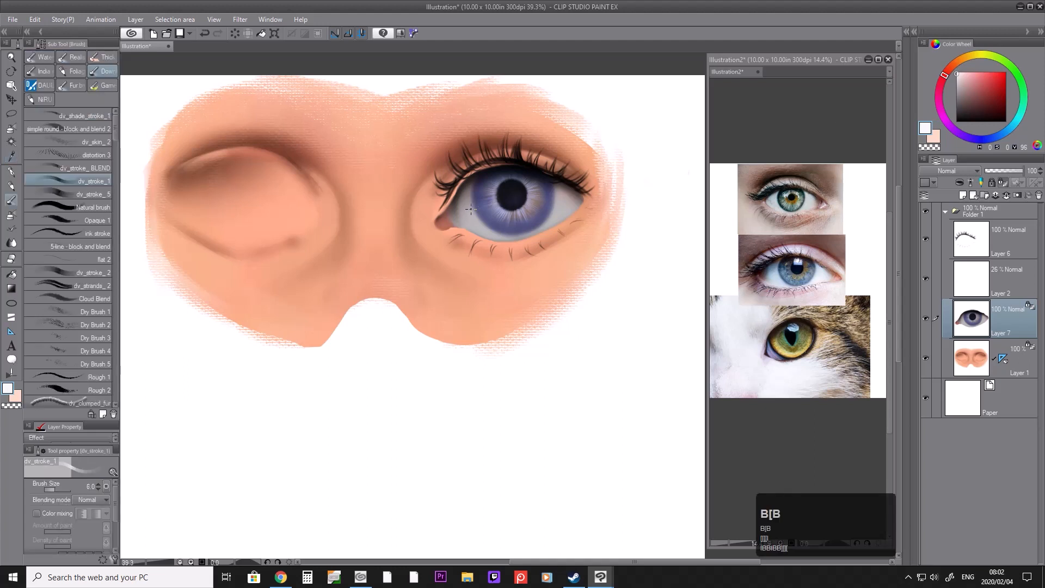
pyautogui.press('b')
pyautogui.press(']')
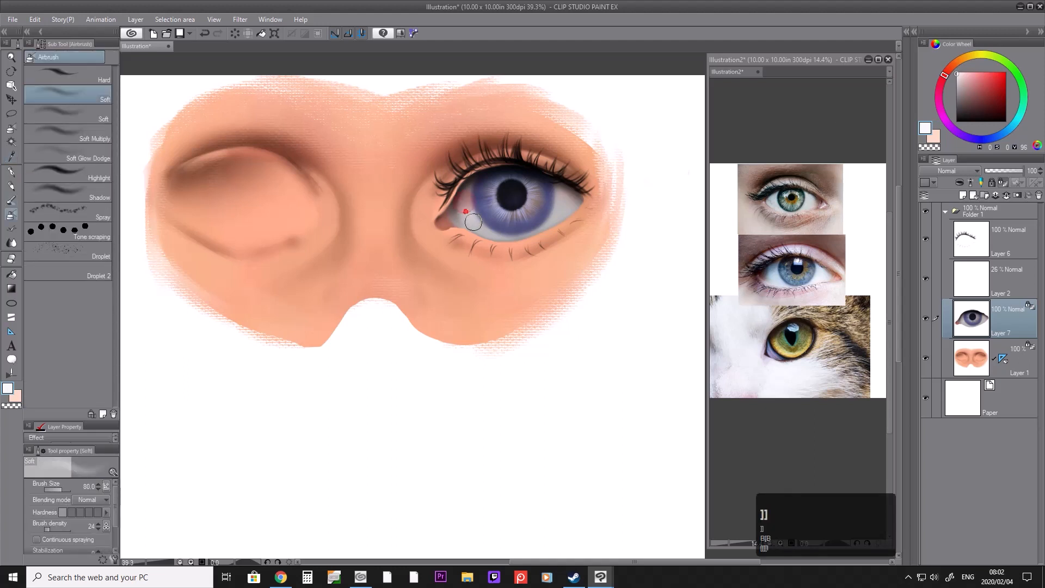
# Step: Brighten the sclera between the tear duct and iris with the Soft Glow Dodge airbrush at size 120
pyautogui.click(90, 138)
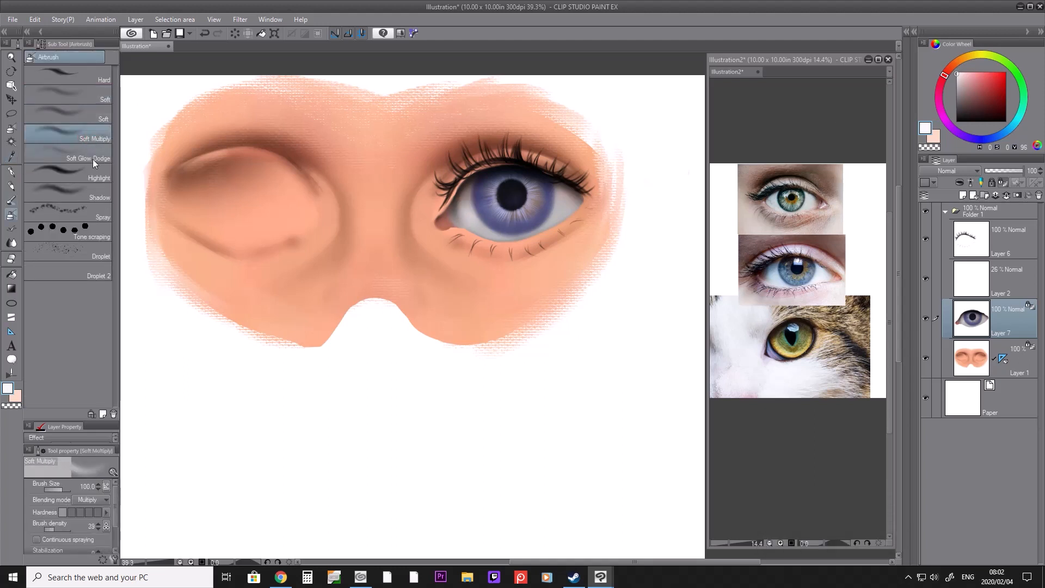
pyautogui.click(93, 157)
pyautogui.press(']')
pyautogui.press(']')
pyautogui.press(']')
pyautogui.press(']')
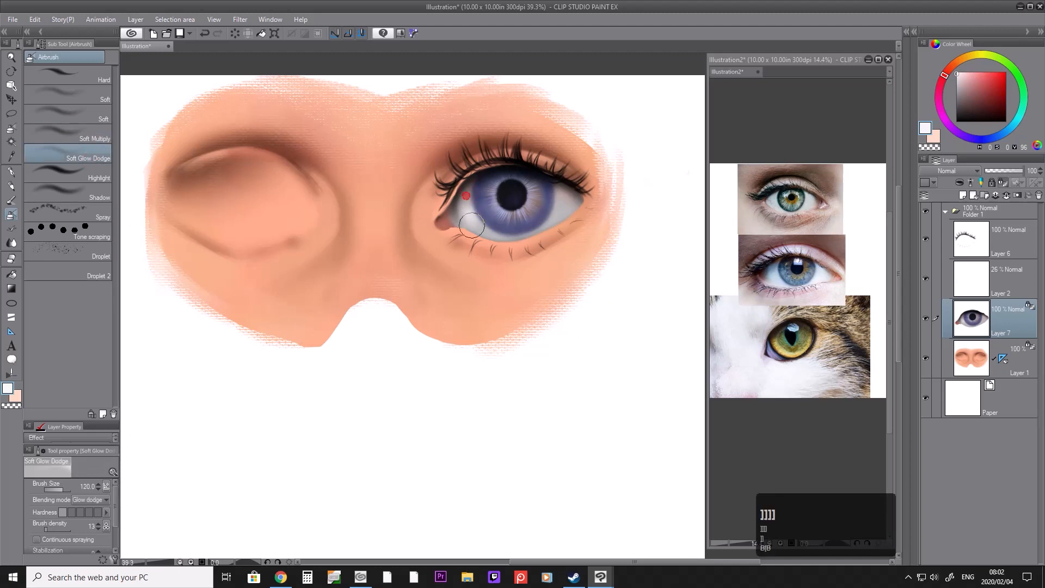
pyautogui.moveTo(465, 193); pyautogui.dragTo(477, 229)
# Step: Brighten the sclera on both sides of the iris with Soft Glow Dodge, varying the brush size between 60 and 100
pyautogui.press('[')
pyautogui.press('[')
pyautogui.press('[')
pyautogui.press('[')
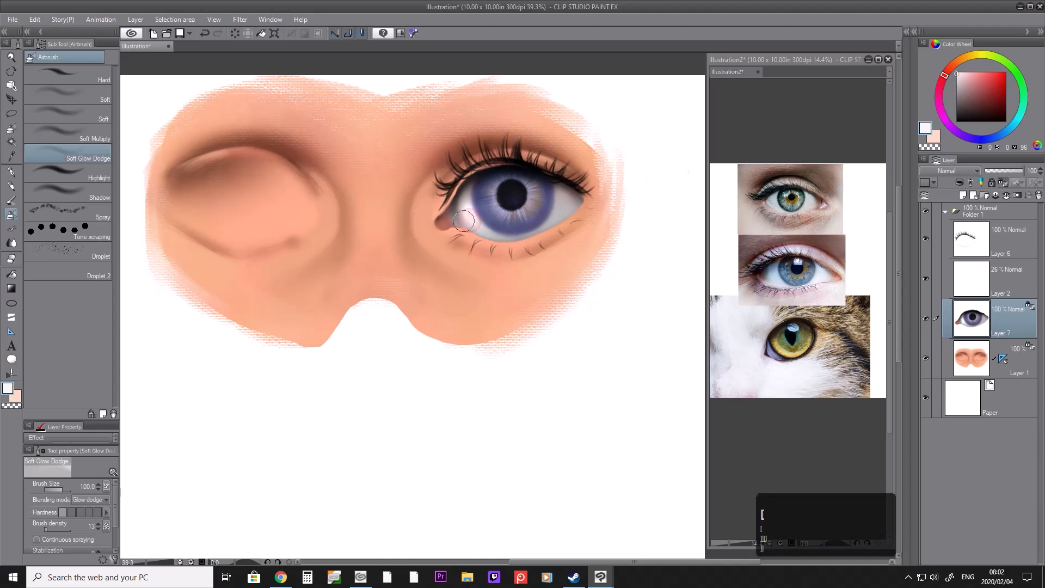
pyautogui.press('[')
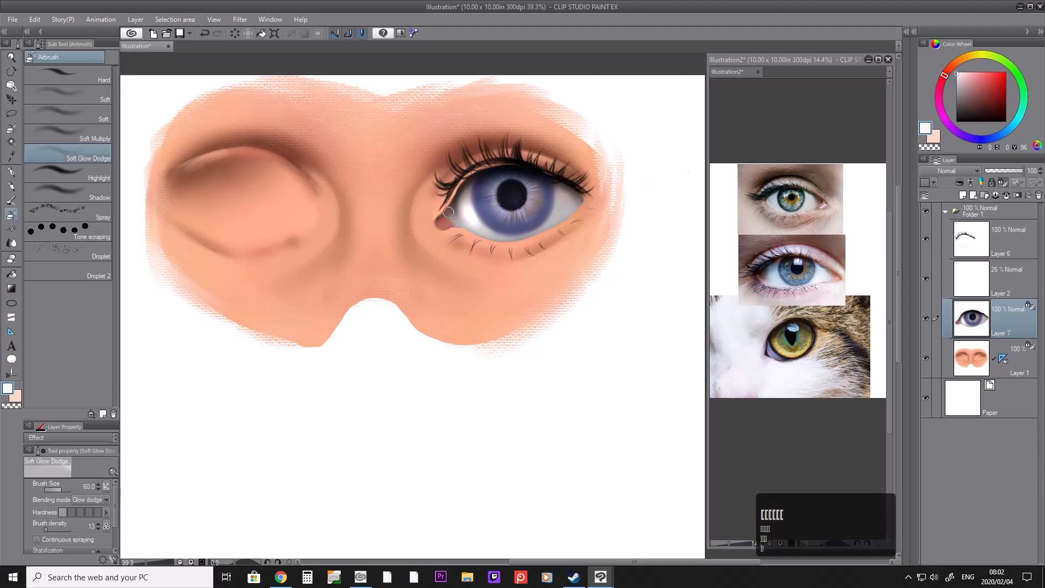
pyautogui.press(']')
pyautogui.press(']')
pyautogui.press(']')
pyautogui.press(']')
pyautogui.press(']')
pyautogui.press(']')
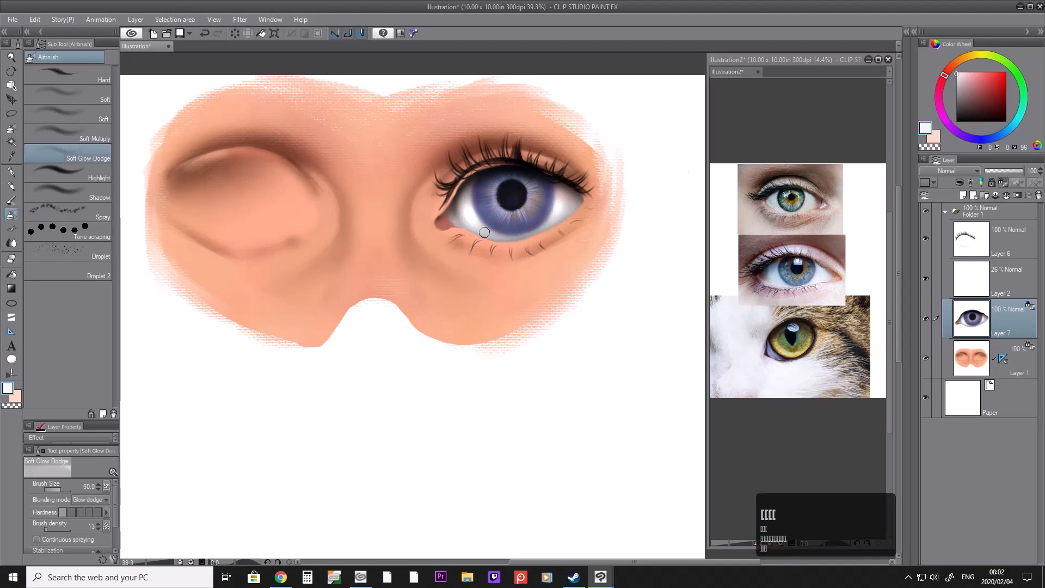
# Step: Reduce the Soft Glow Dodge airbrush to 50 and brighten the lower edge of the sclera
pyautogui.press('[')
pyautogui.press('[')
pyautogui.press('[')
pyautogui.press('[')
pyautogui.press('[')
# Step: Lighten the iris around the lower half of the pupil with Soft Glow Dodge, enlarging the brush from 70 to 100
pyautogui.press(']')
pyautogui.press(']')
pyautogui.press(']')
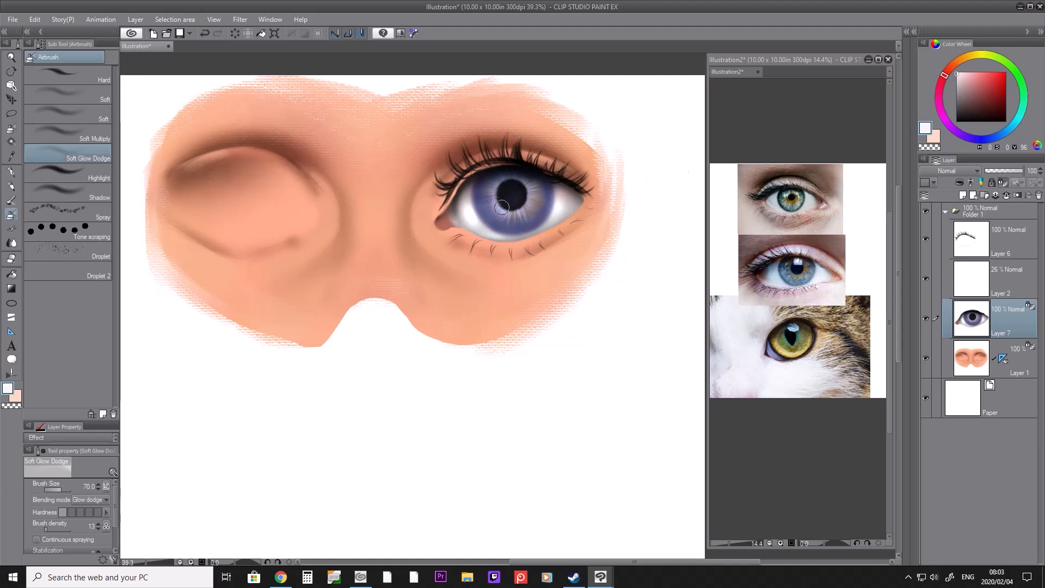
pyautogui.press(']')
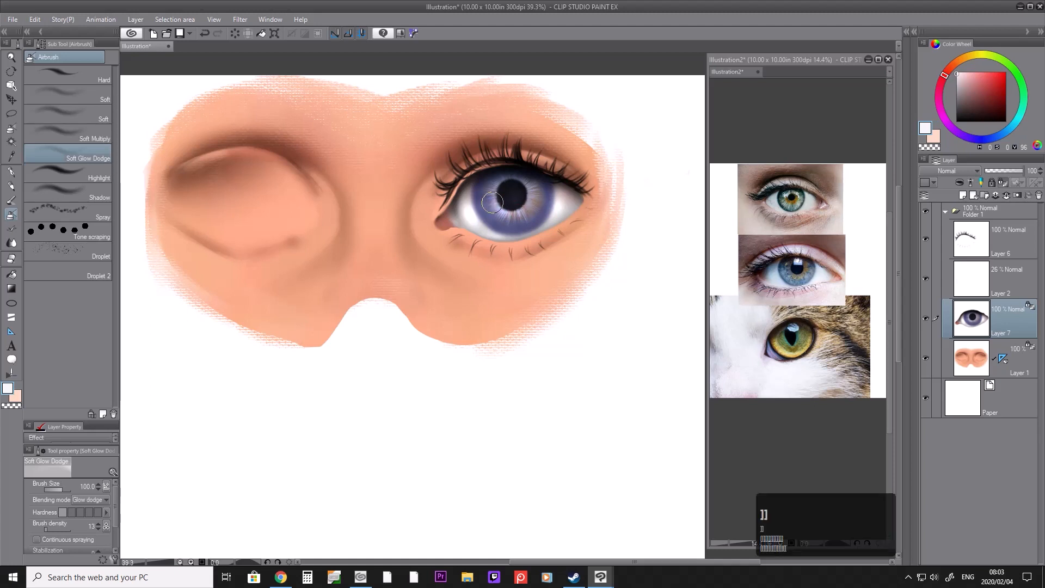
pyautogui.moveTo(531, 204); pyautogui.dragTo(519, 218)
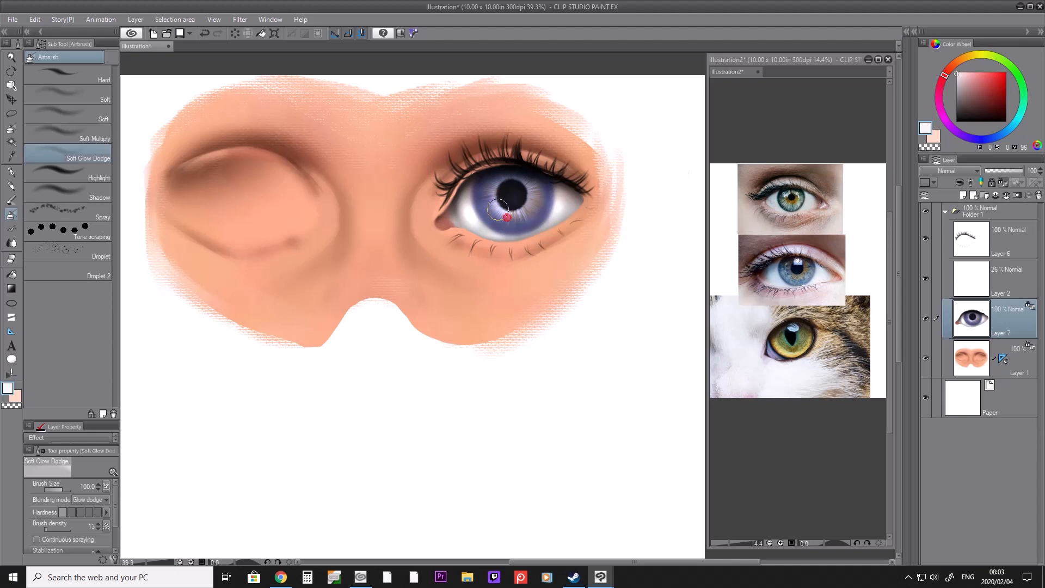
# Step: Try lightening the iris's outer rim with Soft Glow Dodge at sizes 20 to 40, and undo those strokes
pyautogui.press(']')
pyautogui.press('[')
pyautogui.press('[')
pyautogui.press('[')
pyautogui.press('[')
pyautogui.press('[')
pyautogui.press('[')
pyautogui.press('[')
pyautogui.press('[')
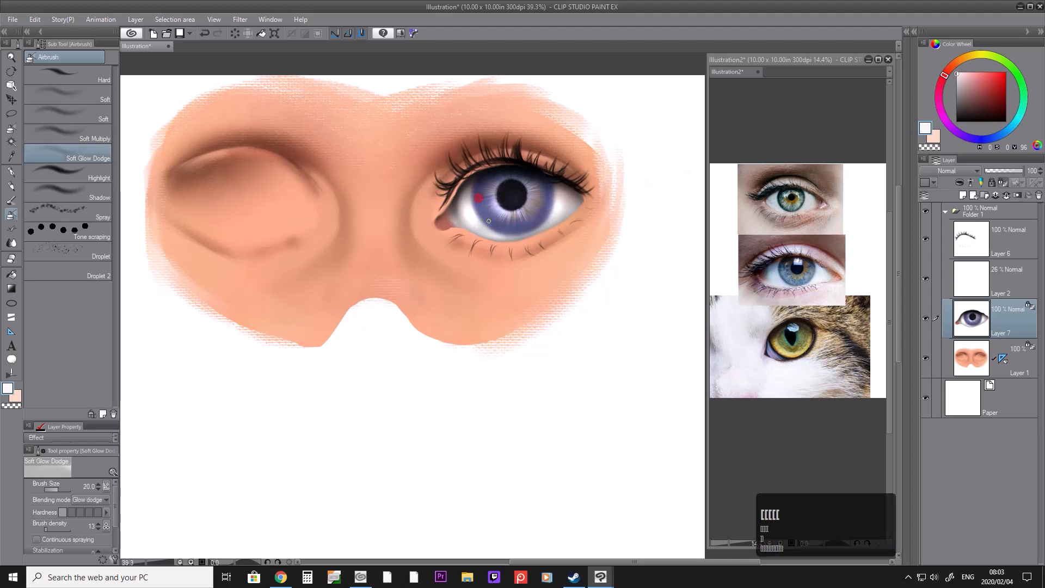
pyautogui.press(']')
pyautogui.moveTo(492, 225); pyautogui.dragTo(479, 193)
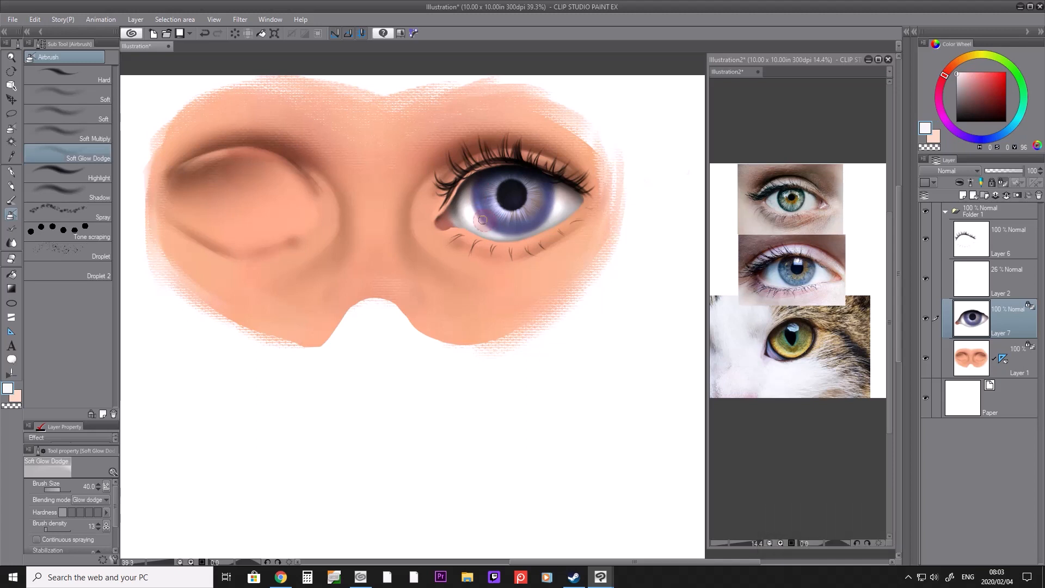
pyautogui.press('[')
pyautogui.press('[')
pyautogui.press('[')
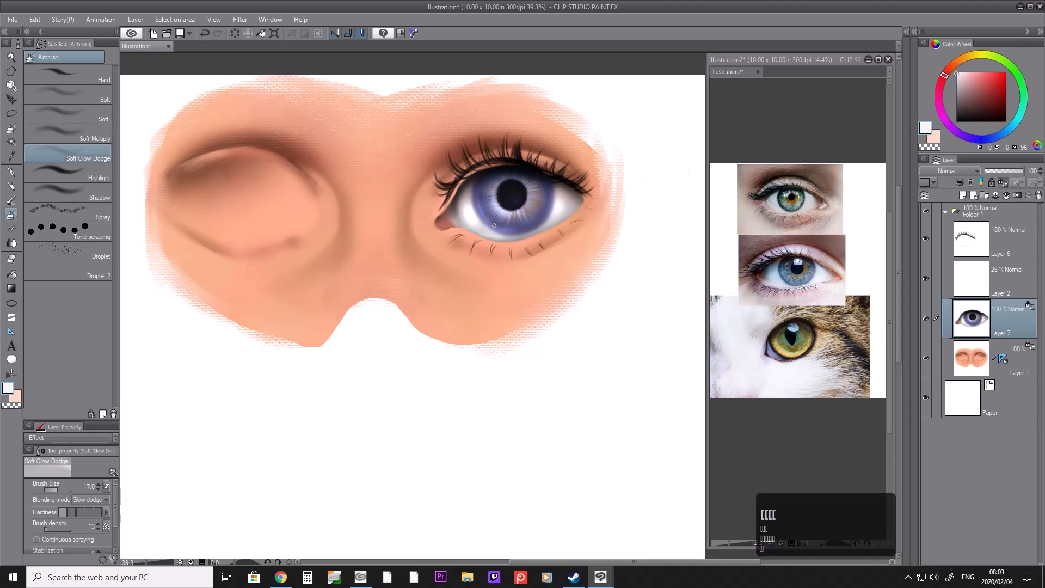
pyautogui.hotkey('ctrl', 'z')
pyautogui.hotkey('ctrl', 'z')
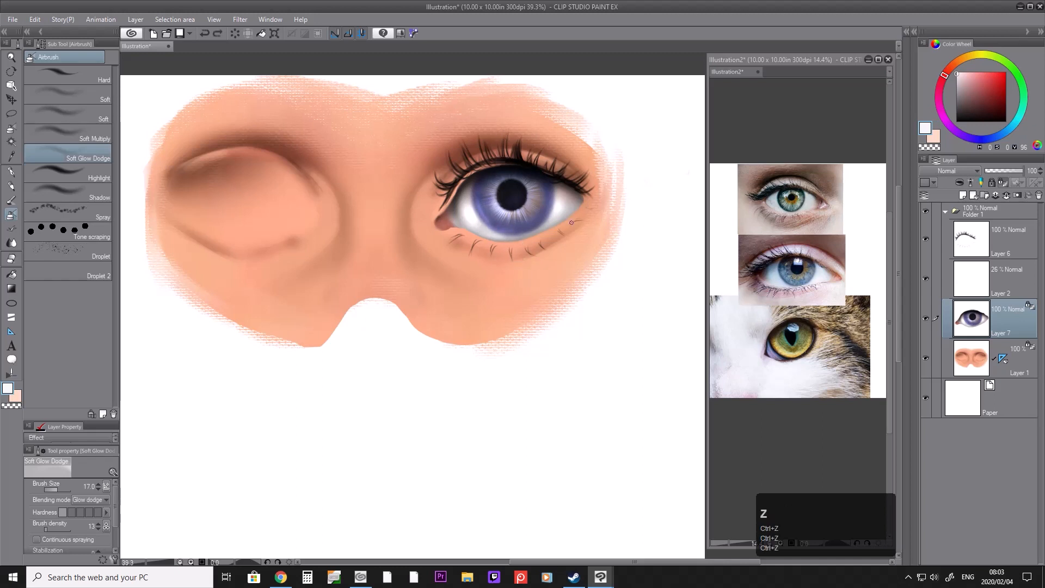
# Step: Add small light touches along the iris's lower and outer rim with Soft Glow Dodge at sizes 15 to 25
pyautogui.press('[')
pyautogui.moveTo(495, 224); pyautogui.dragTo(500, 225)
pyautogui.click(486, 218)
pyautogui.press(']')
pyautogui.click(513, 231)
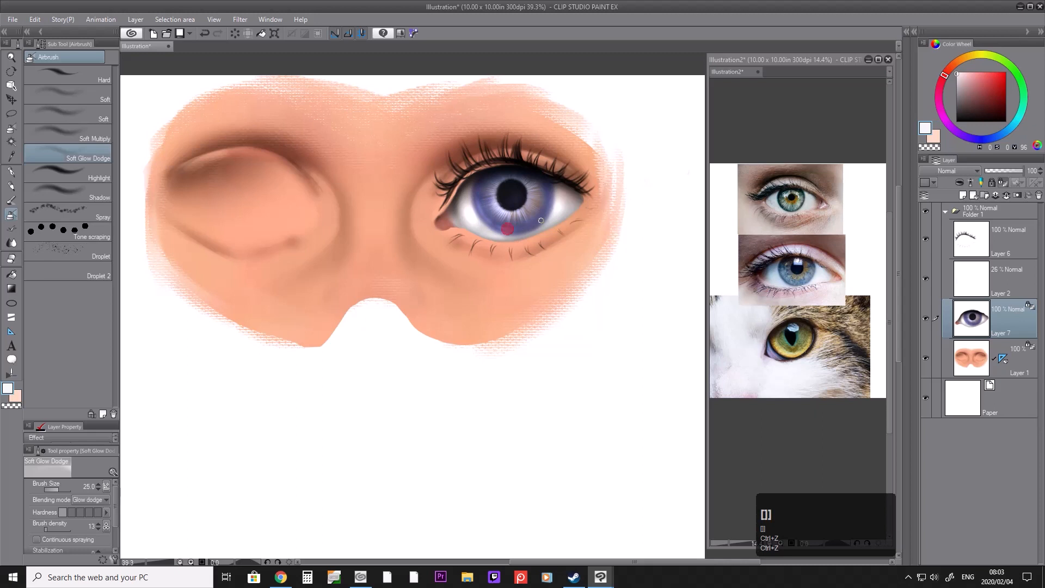
pyautogui.press('[')
pyautogui.press('[')
pyautogui.press('[')
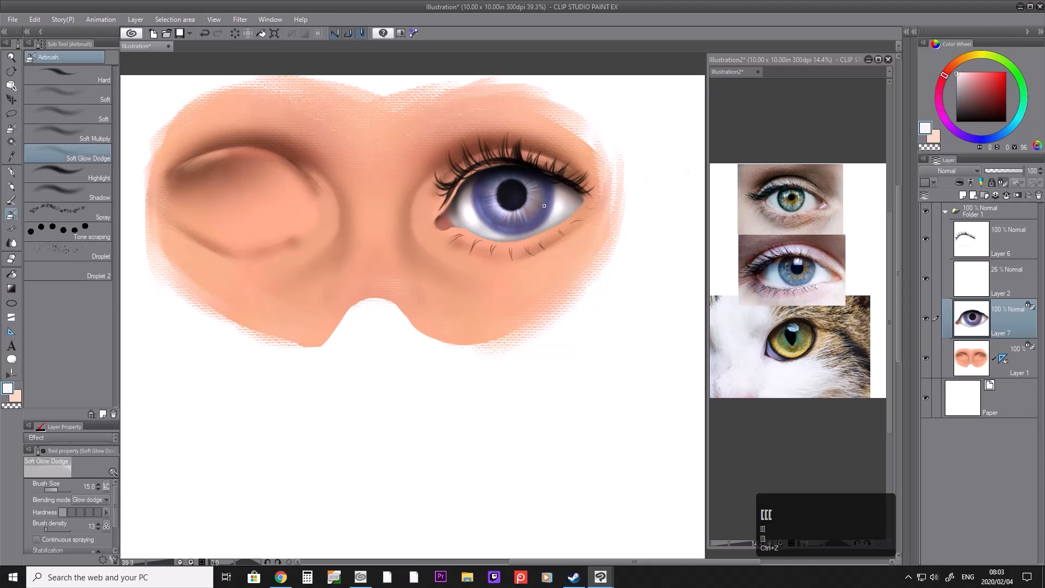
pyautogui.moveTo(551, 202)
pyautogui.mouseDown()
pyautogui.moveTo(532, 226)
pyautogui.moveTo(552, 201)
pyautogui.mouseUp()
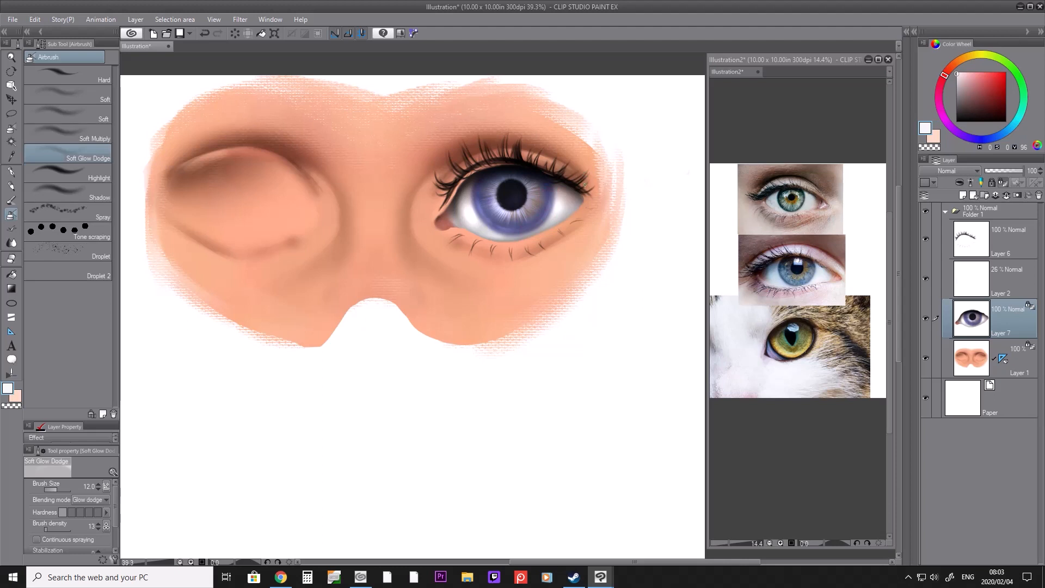
# Step: Sample the reddish brown above the lashes and paint the upper eyelid edge on Layer 1 with dv_stroke_1 at size 50
pyautogui.press('i')
pyautogui.click(475, 148)
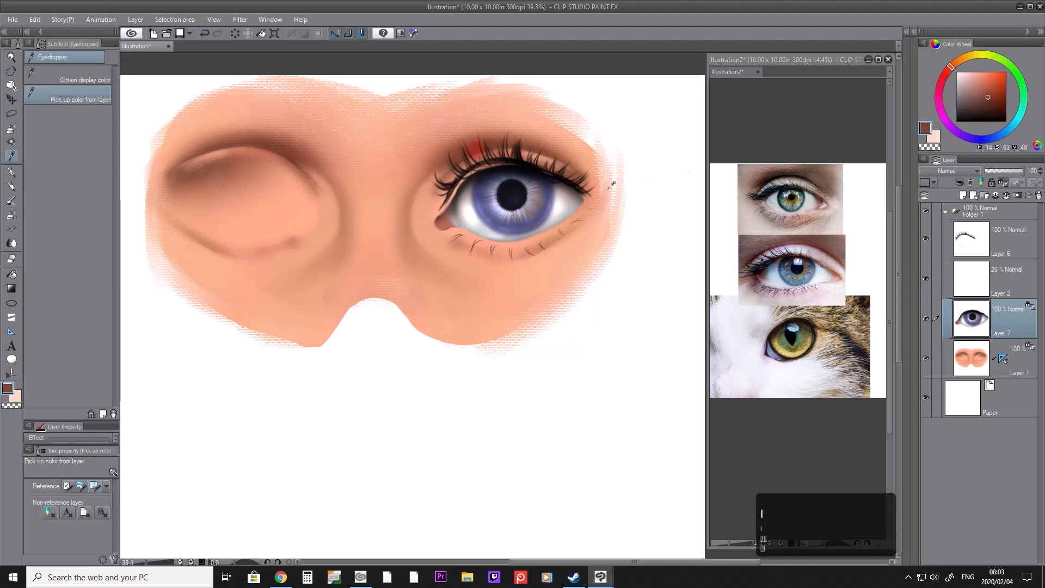
pyautogui.click(1016, 370)
pyautogui.press('b')
pyautogui.press(']')
pyautogui.press(']')
pyautogui.press(']')
pyautogui.press(']')
pyautogui.moveTo(505, 167)
pyautogui.mouseDown()
pyautogui.moveTo(466, 178)
pyautogui.moveTo(477, 169)
pyautogui.moveTo(456, 191)
pyautogui.moveTo(473, 170)
pyautogui.mouseUp()
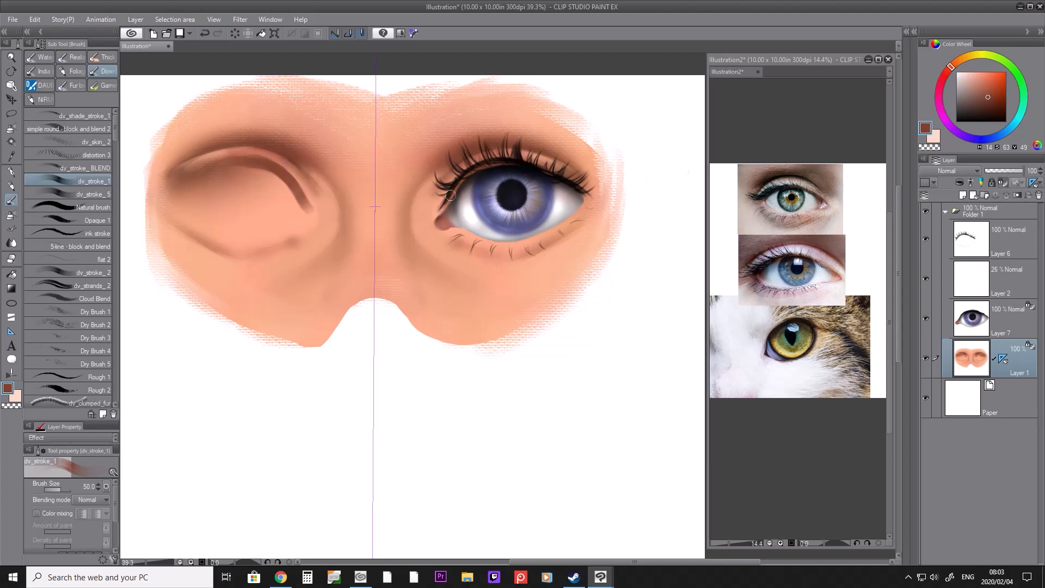
# Step: Choose a darker brown and deepen the upper lid line near the inner corner on Layer 1 with dv_stroke_1 at size 30
pyautogui.press('[')
pyautogui.press('[')
pyautogui.click(440, 213)
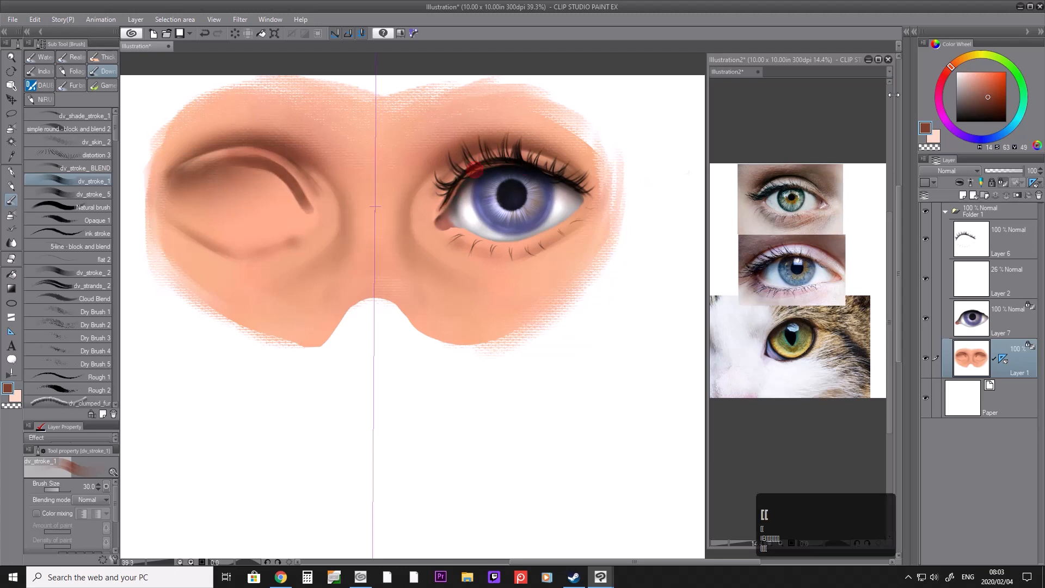
pyautogui.click(991, 103)
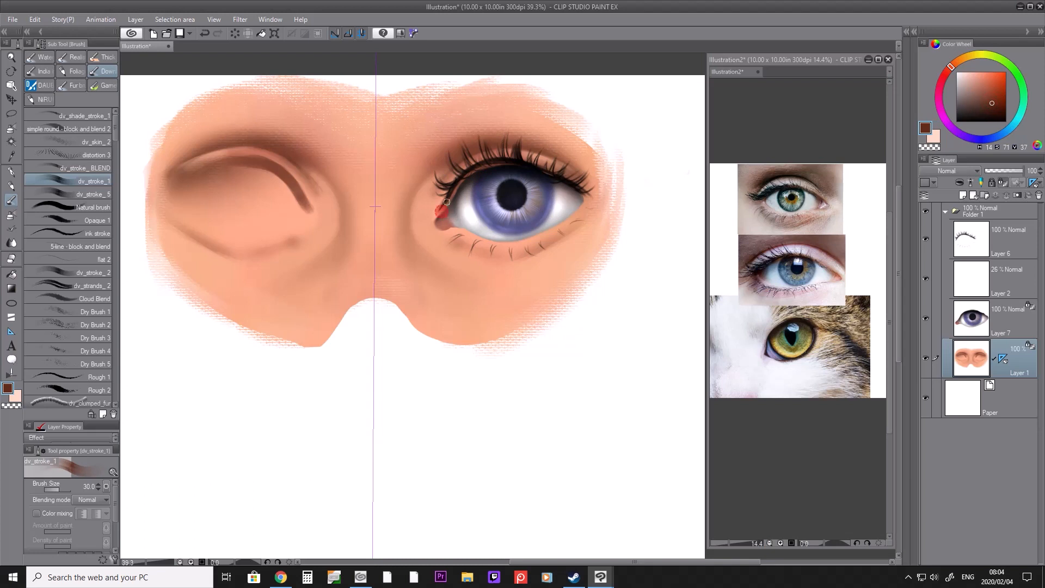
pyautogui.moveTo(448, 199); pyautogui.dragTo(466, 181)
pyautogui.press(']')
pyautogui.press('[')
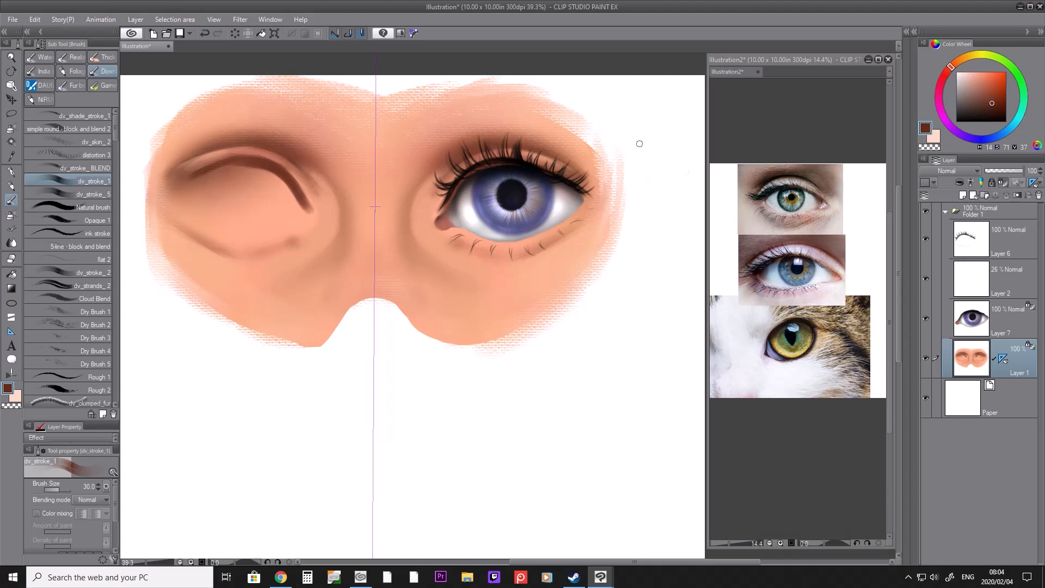
# Step: Sample the tear duct's reddish pink and paint the lower eyelid rim on Layer 1 with dv_stroke_1
pyautogui.press('i')
pyautogui.click(444, 226)
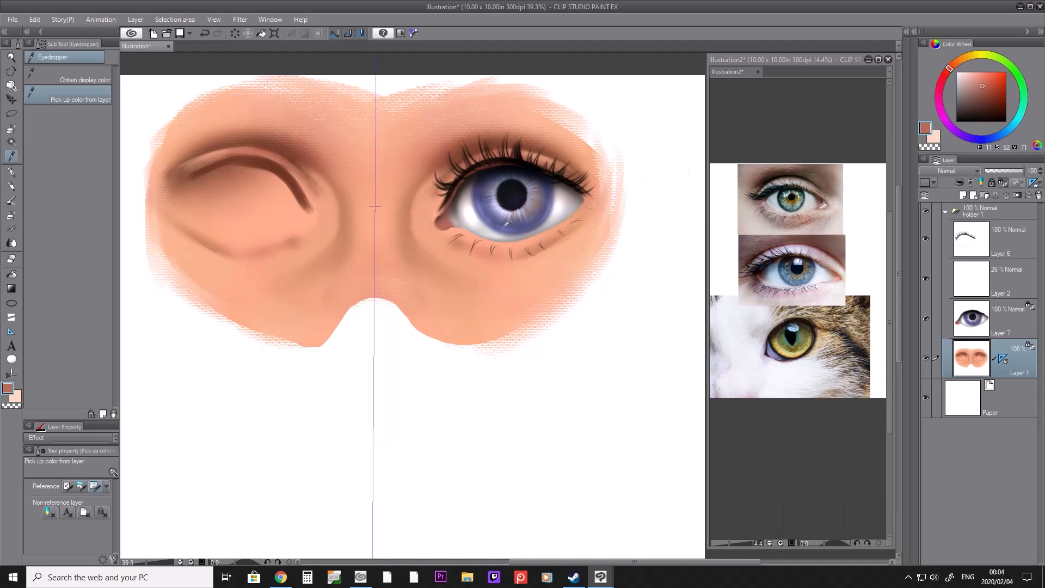
pyautogui.press('b')
pyautogui.moveTo(462, 230)
pyautogui.mouseDown()
pyautogui.moveTo(500, 242)
pyautogui.moveTo(529, 237)
pyautogui.mouseUp()
pyautogui.moveTo(492, 243); pyautogui.dragTo(560, 219)
# Step: Sample a peach skin tone at the outer corner and soften the skin below the lower lid rim with dv_stroke_1 at size 20
pyautogui.press('i')
pyautogui.click(577, 215)
pyautogui.press('b')
pyautogui.press('[')
pyautogui.press('[')
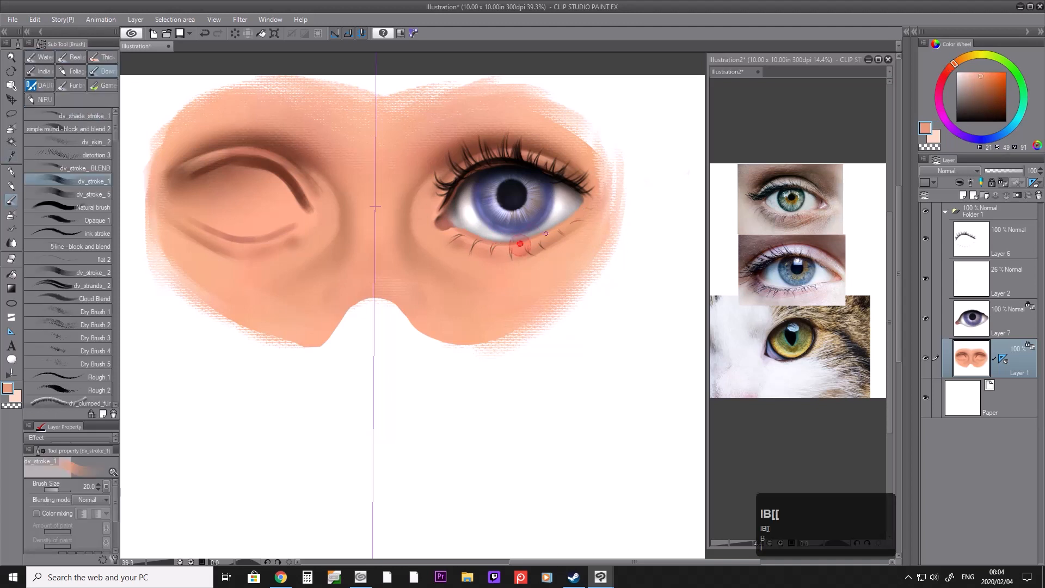
pyautogui.moveTo(490, 247); pyautogui.dragTo(498, 246)
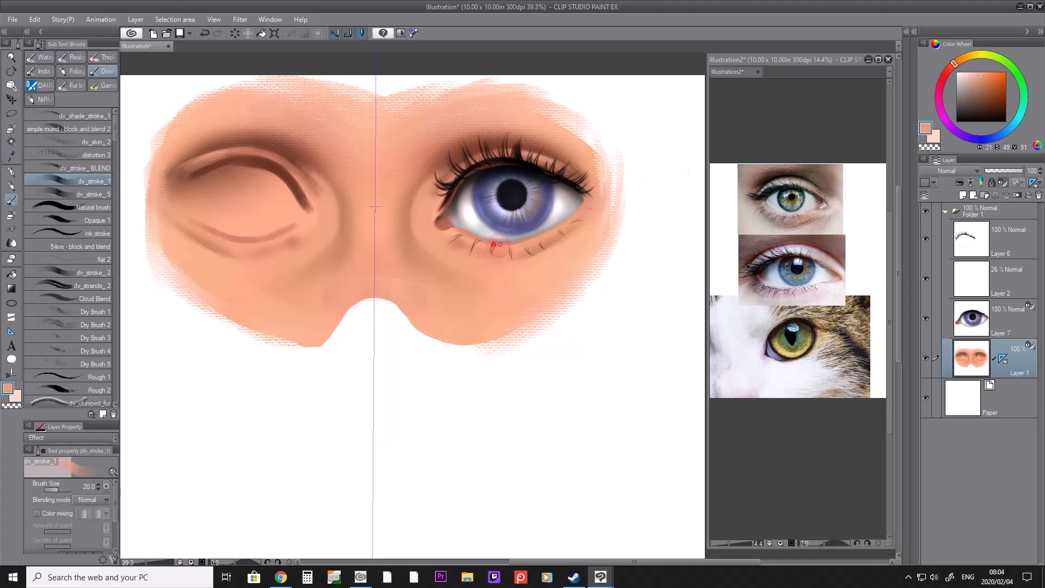
# Step: Sample a salmon pink from the lower lid and paint along its rim to the outer corner with dv_stroke_1
pyautogui.press('i')
pyautogui.press('b')
pyautogui.press('i')
pyautogui.click(479, 240)
pyautogui.press('b')
pyautogui.moveTo(480, 239)
pyautogui.mouseDown()
pyautogui.moveTo(517, 242)
pyautogui.moveTo(579, 206)
pyautogui.mouseUp()
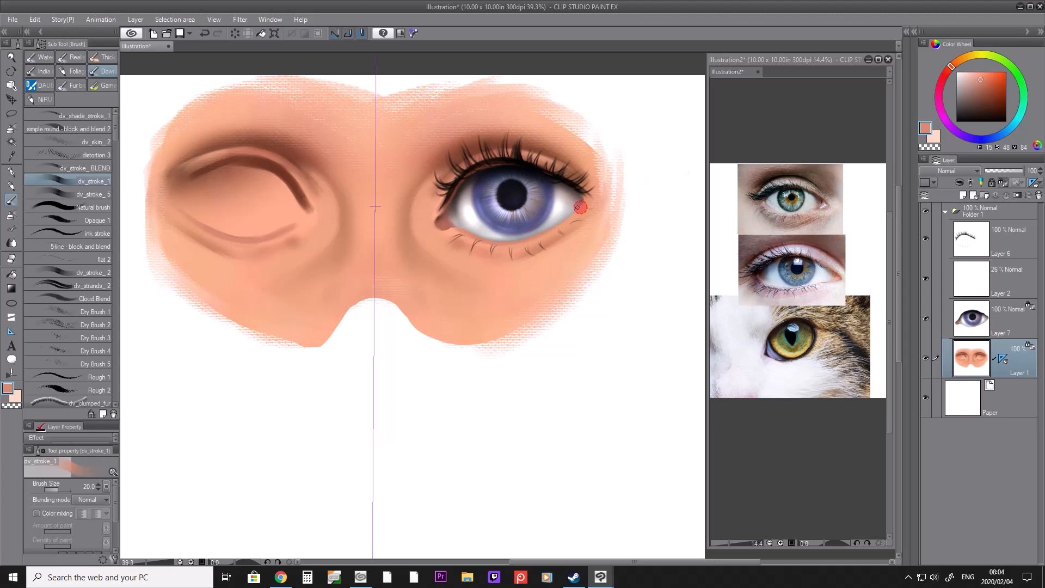
# Step: Sample skin tones beside the tear duct and refine the inner eye corner on Layer 1 with a smaller brush
pyautogui.press('i')
pyautogui.press('b')
pyautogui.press('i')
pyautogui.click(471, 227)
pyautogui.press('b')
pyautogui.press('[')
pyautogui.press('[')
pyautogui.press('[')
pyautogui.moveTo(459, 227)
pyautogui.mouseDown()
pyautogui.moveTo(485, 229)
pyautogui.moveTo(451, 211)
pyautogui.mouseUp()
pyautogui.press('i')
pyautogui.click(464, 231)
pyautogui.press('b')
pyautogui.press('i')
# Step: Mesh-transform the upper lashes on Layer 6, reshaping them to fit the curve of the upper lid
pyautogui.press('/')
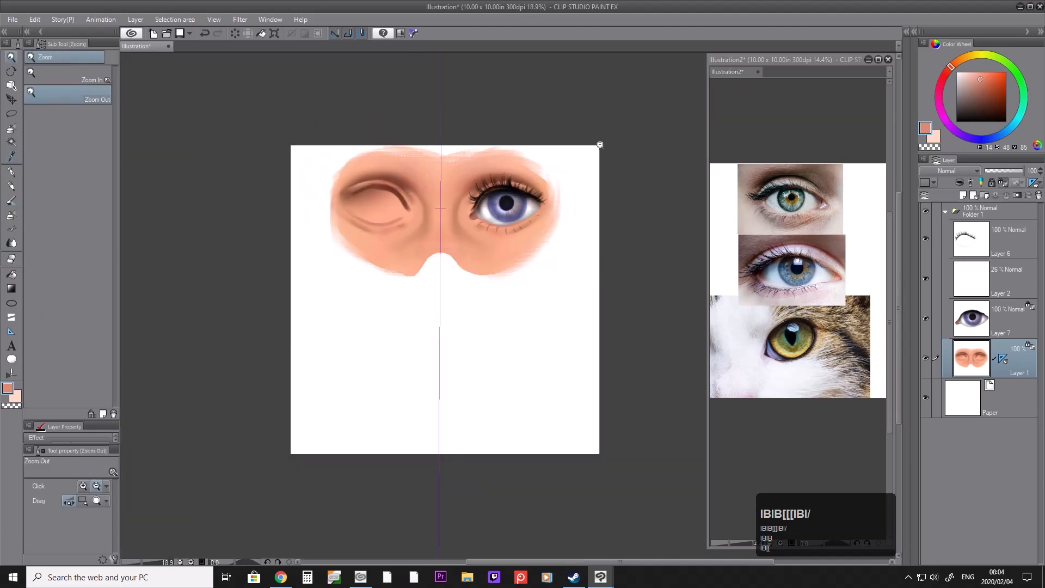
pyautogui.moveTo(510, 178); pyautogui.dragTo(534, 164)
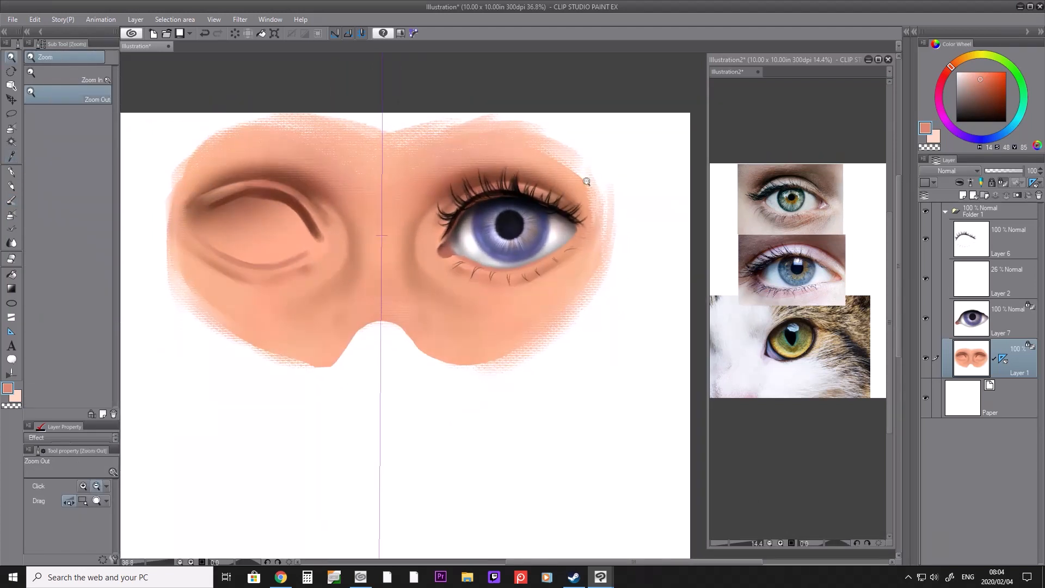
pyautogui.click(1008, 247)
pyautogui.click(34, 19)
pyautogui.click(277, 321)
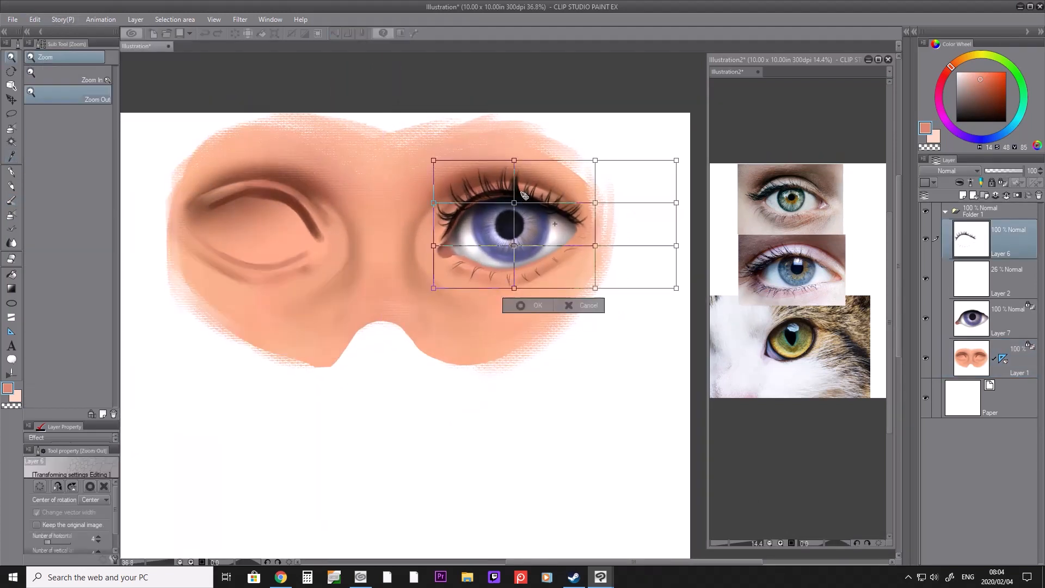
pyautogui.moveTo(531, 203); pyautogui.dragTo(529, 201)
pyautogui.moveTo(595, 246); pyautogui.dragTo(586, 254)
pyautogui.moveTo(594, 202); pyautogui.dragTo(587, 203)
pyautogui.moveTo(513, 160); pyautogui.dragTo(529, 162)
pyautogui.moveTo(433, 160); pyautogui.dragTo(447, 156)
pyautogui.click(527, 307)
pyautogui.click(528, 323)
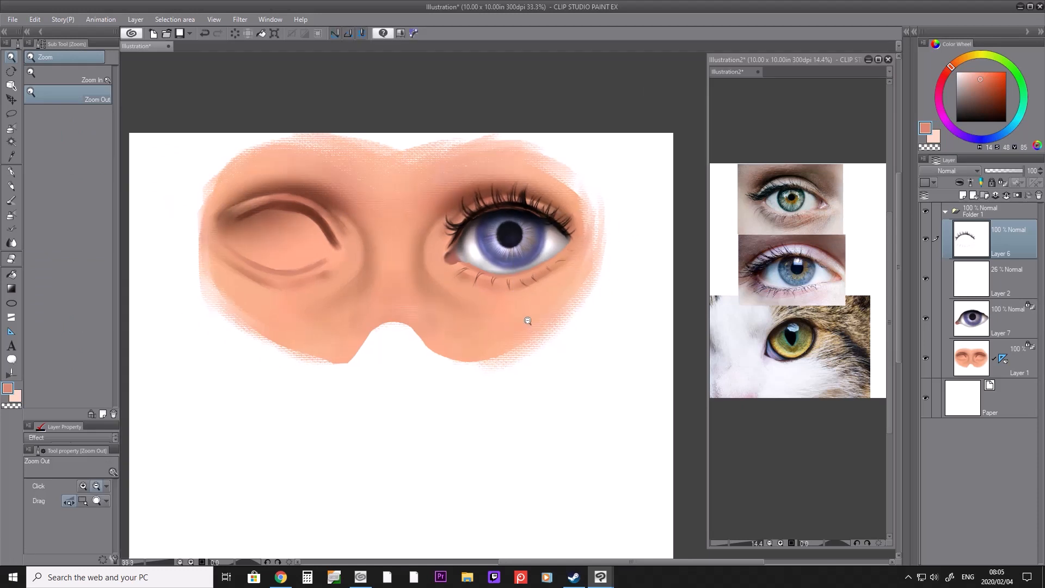
# Step: Sample a tone at the inner end of the upper lid and paint along the upper lid line on Layer 7
pyautogui.moveTo(540, 219); pyautogui.dragTo(637, 212)
pyautogui.press('e')
pyautogui.press('[')
pyautogui.press('[')
pyautogui.press('[')
pyautogui.click(1002, 317)
pyautogui.press('i')
pyautogui.click(461, 211)
pyautogui.press('b')
pyautogui.press(']')
pyautogui.press(']')
pyautogui.press(']')
pyautogui.moveTo(451, 211)
pyautogui.mouseDown()
pyautogui.moveTo(509, 203)
pyautogui.moveTo(599, 255)
pyautogui.moveTo(568, 226)
pyautogui.mouseUp()
pyautogui.press('i')
pyautogui.click(601, 250)
pyautogui.press('b')
pyautogui.press('[')
pyautogui.press('[')
pyautogui.press('[')
pyautogui.press('/')
pyautogui.moveTo(612, 201); pyautogui.dragTo(622, 209)
# Step: Sample brown from the upper lid and shade the skin at the outer eye corner on Layer 1 with the Soft Multiply airbrush
pyautogui.press('i')
pyautogui.click(465, 197)
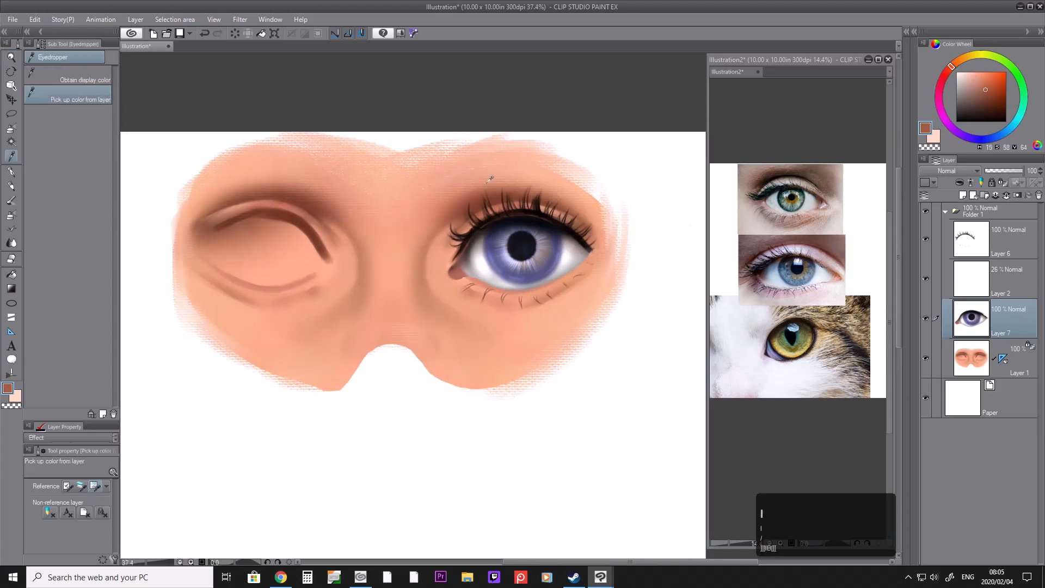
pyautogui.click(994, 368)
pyautogui.press('b')
pyautogui.press('b')
pyautogui.press(']')
pyautogui.click(82, 138)
pyautogui.press(']')
pyautogui.press('[')
pyautogui.press('[')
pyautogui.press('[')
pyautogui.press('[')
pyautogui.moveTo(594, 252); pyautogui.dragTo(602, 236)
# Step: Sample brown above the lashes and blend the outer corner shadow with the Soft airbrush at size 100
pyautogui.press('i')
pyautogui.click(551, 199)
pyautogui.press('b')
pyautogui.press('b')
pyautogui.click(91, 95)
pyautogui.press(']')
pyautogui.press(']')
pyautogui.press('[')
pyautogui.press('[')
pyautogui.press('[')
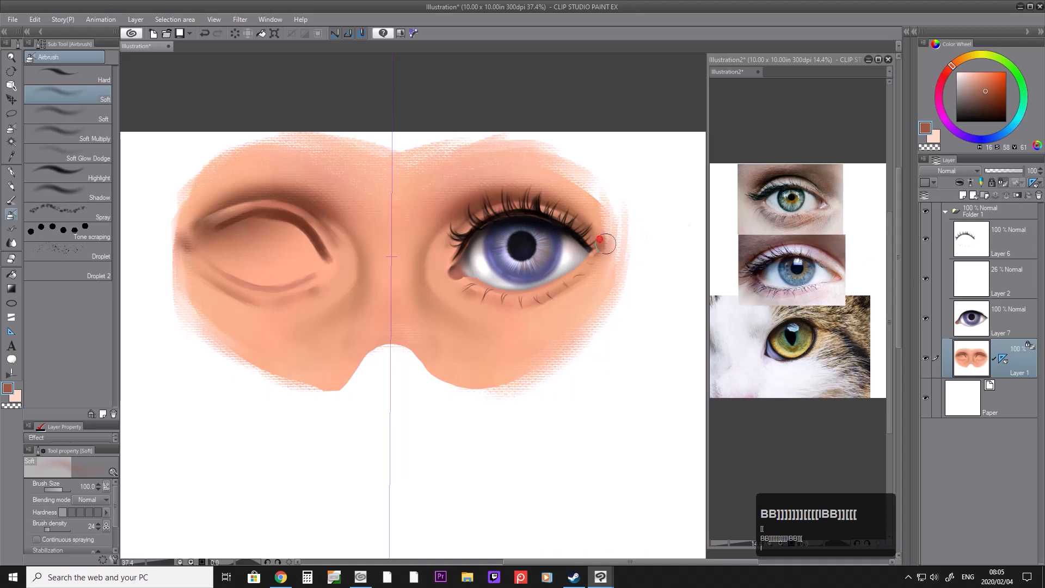
# Step: Soften the outer corner with sampled peach, and clean the eye's outer edge on Layer 7 with the Soft eraser at size 70
pyautogui.press('i')
pyautogui.click(599, 273)
pyautogui.press('b')
pyautogui.press('b')
pyautogui.press('[')
pyautogui.click(926, 319)
pyautogui.click(925, 318)
pyautogui.click(925, 318)
pyautogui.press('e')
pyautogui.press('[')
pyautogui.press('[')
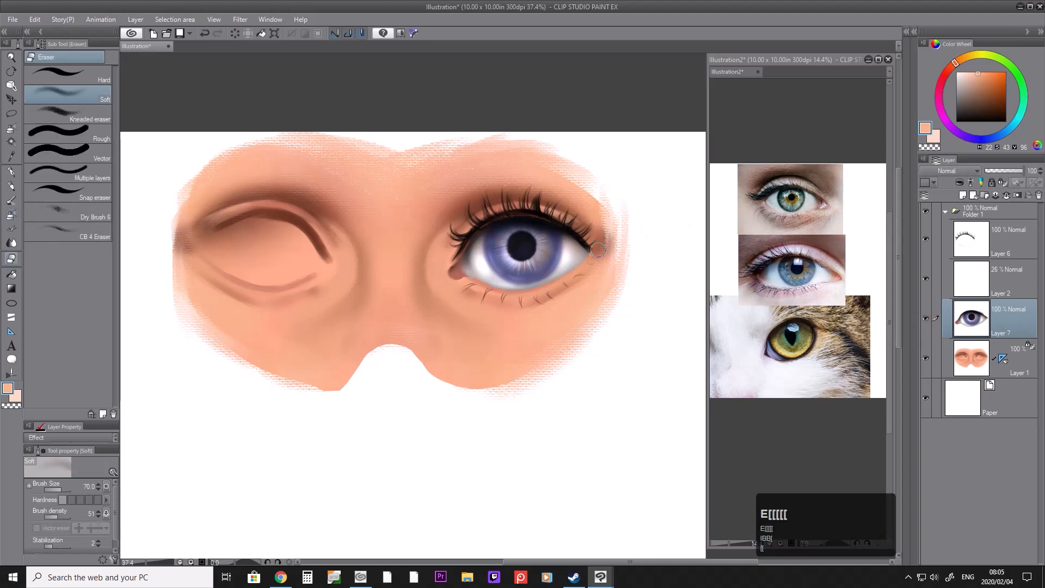
# Step: Sample peach beside the outer corner and lighten the skin there on Layer 1 with the Soft airbrush at size 50
pyautogui.press('b')
pyautogui.press('b')
pyautogui.click(987, 350)
pyautogui.press('i')
pyautogui.click(604, 250)
pyautogui.press('b')
pyautogui.press('b')
pyautogui.press('[')
pyautogui.press('[')
pyautogui.press('[')
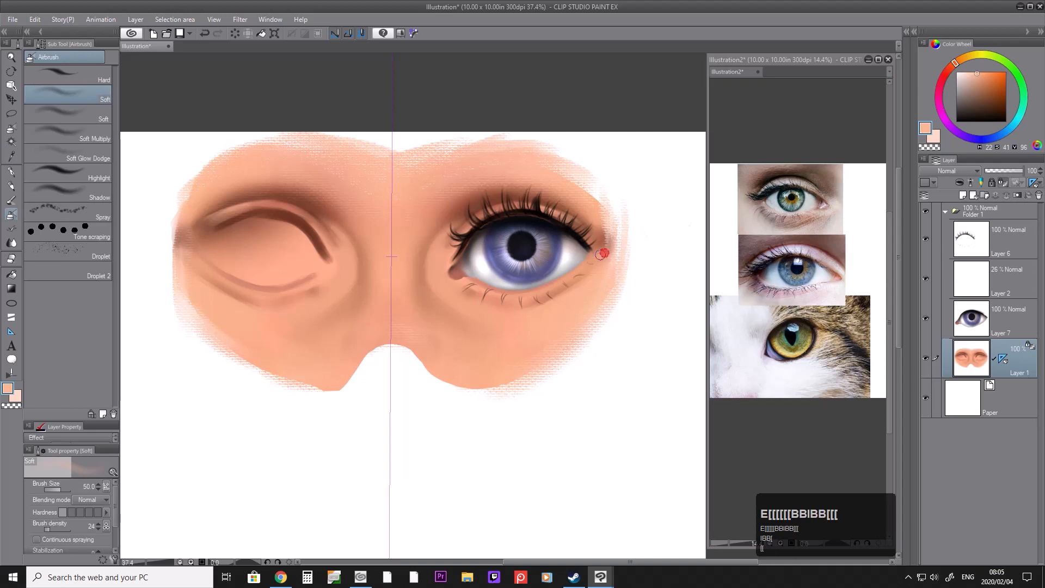
# Step: Sample the tone along the outer lower lid and blend the skin beside it with dv_stroke_1 at size 60
pyautogui.press('i')
pyautogui.press('b')
pyautogui.press('i')
pyautogui.click(587, 263)
pyautogui.press('b')
pyautogui.press(']')
pyautogui.press(']')
pyautogui.press(']')
pyautogui.press(']')
pyautogui.press(']')
pyautogui.press(']')
pyautogui.press(']')
pyautogui.press(']')
# Step: Sample the reddish brown at the outer corner and deepen its shadow with the Soft airbrush at size 50
pyautogui.press('i')
pyautogui.click(602, 245)
pyautogui.press('b')
pyautogui.press('b')
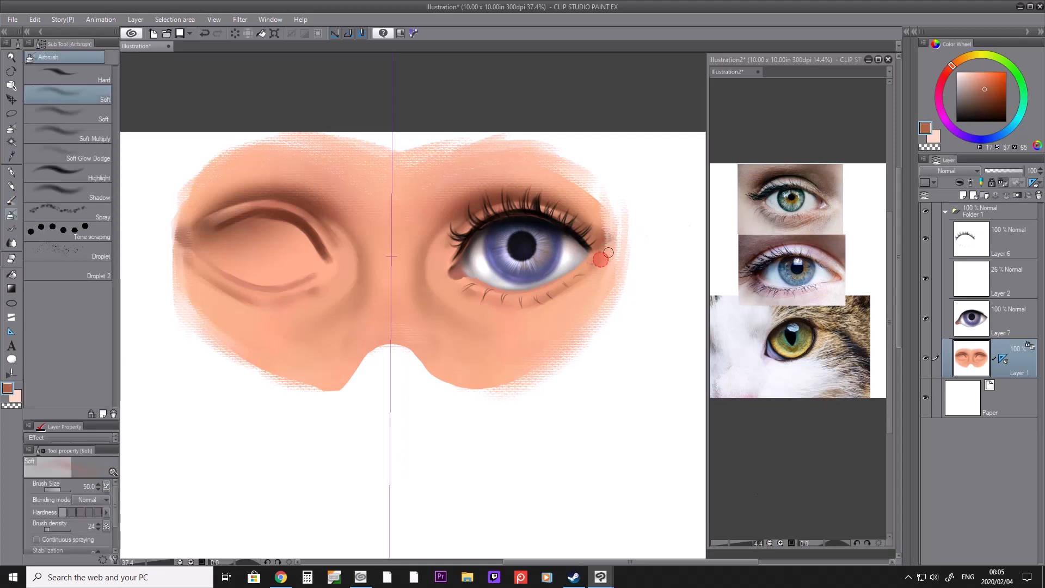
# Step: Refine the outer corner's edge with sampled peach and reddish brown, using dv_stroke_1 at size 60
pyautogui.press('i')
pyautogui.click(581, 292)
pyautogui.press('b')
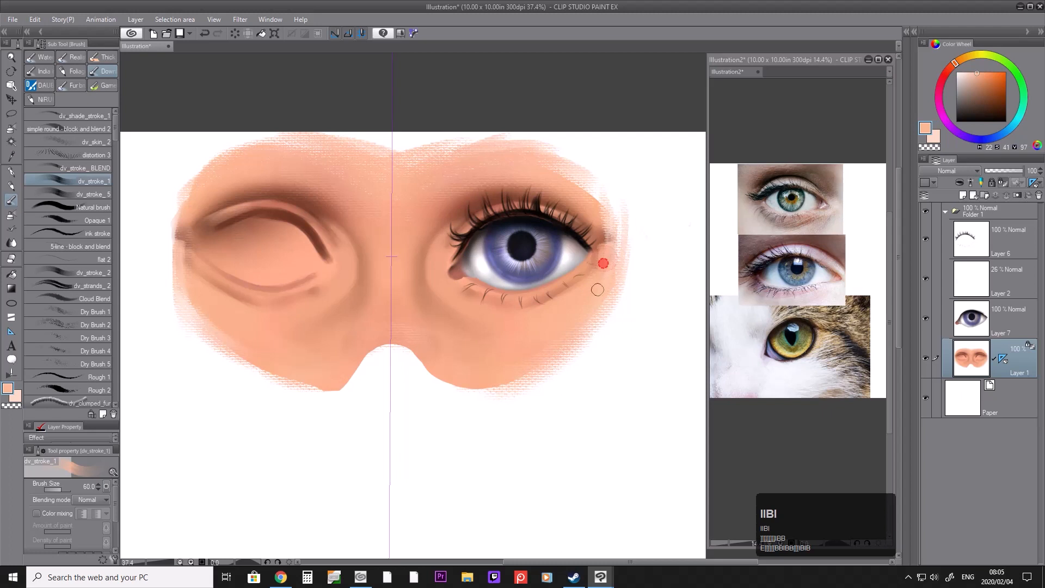
pyautogui.press('i')
pyautogui.click(599, 241)
pyautogui.press('b')
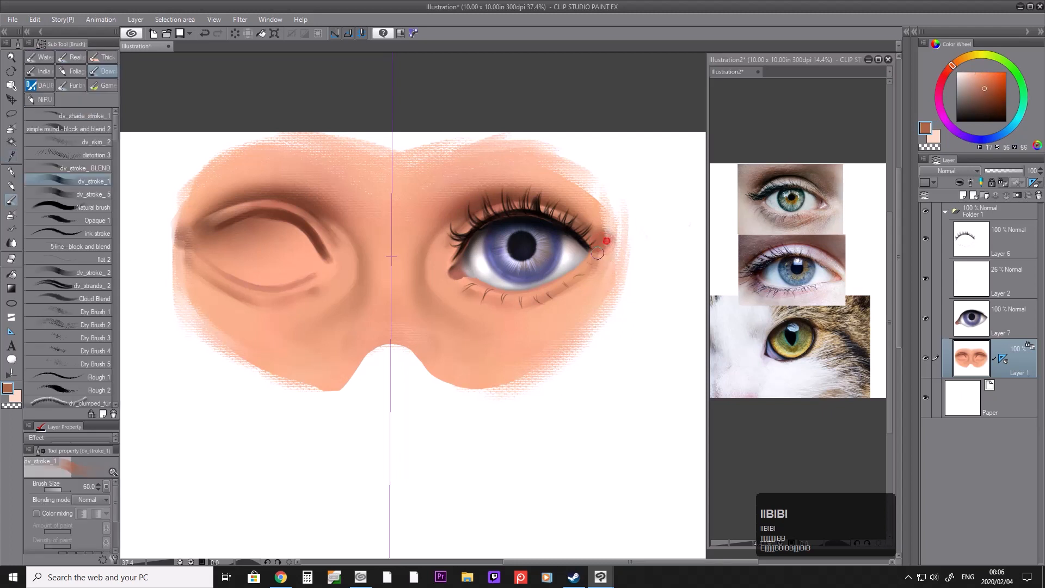
# Step: Sample brown from the outer corner and spread its shadow into the surrounding skin with the Soft airbrush at size 120
pyautogui.press('i')
pyautogui.click(602, 258)
pyautogui.press('b')
pyautogui.press('b')
pyautogui.press('i')
pyautogui.click(598, 248)
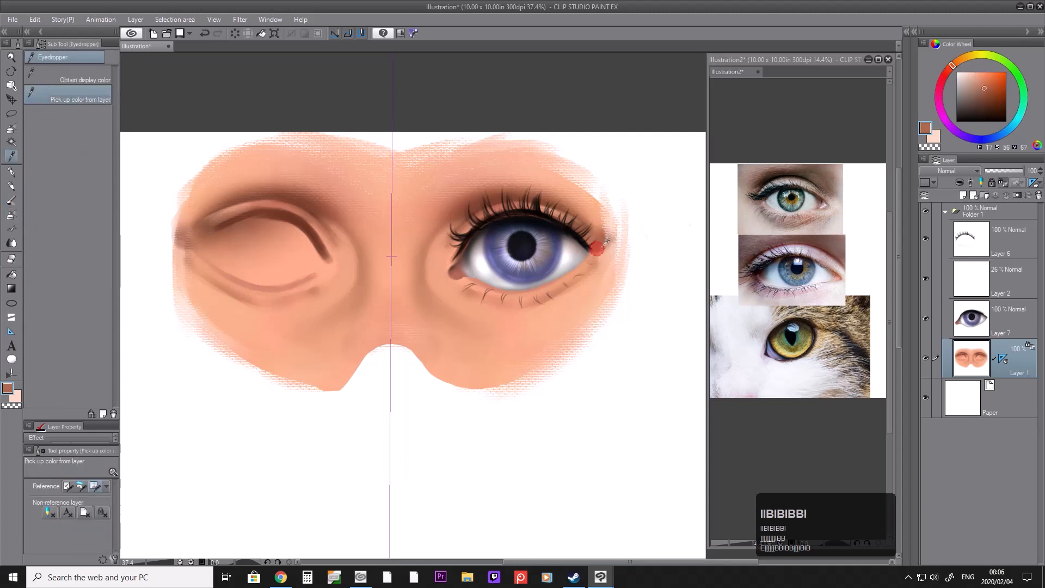
pyautogui.click(604, 241)
pyautogui.press('b')
pyautogui.press('b')
pyautogui.press(']')
pyautogui.press(']')
pyautogui.press(']')
pyautogui.press(']')
pyautogui.press(']')
# Step: Sample peach below the lower lid and try airbrushing the skin under the eye with the Soft airbrush at size 120
pyautogui.press('i')
pyautogui.click(583, 300)
pyautogui.press('b')
pyautogui.press('b')
pyautogui.click(535, 319)
pyautogui.hotkey('ctrl', 'z')
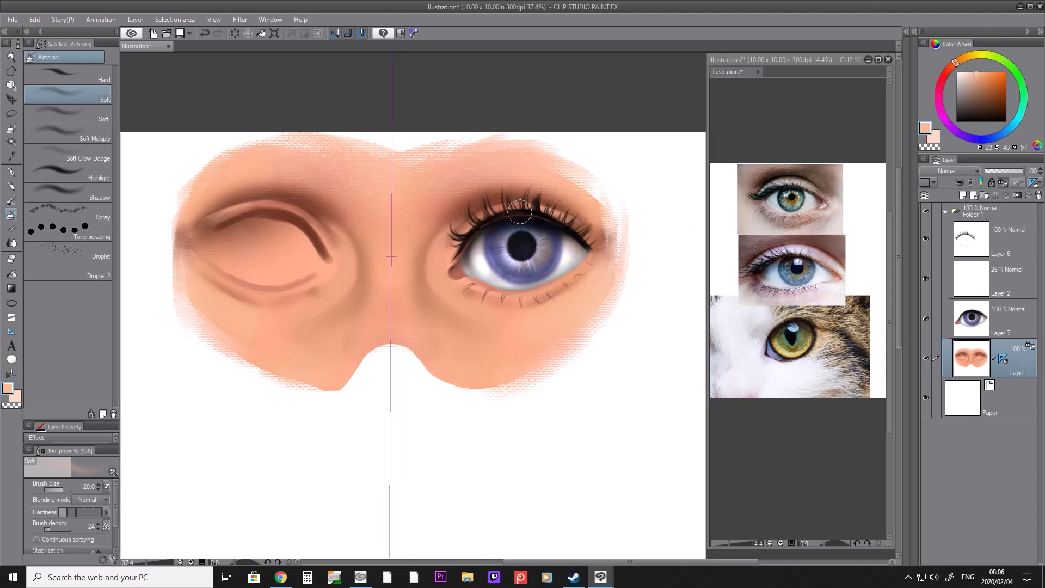
# Step: Sample the skin tone beside the open eye, lighten it to pale pink, and highlight the inner corner with the Soft airbrush at size 70
pyautogui.press('i')
pyautogui.click(438, 271)
pyautogui.moveTo(975, 78); pyautogui.dragTo(967, 71)
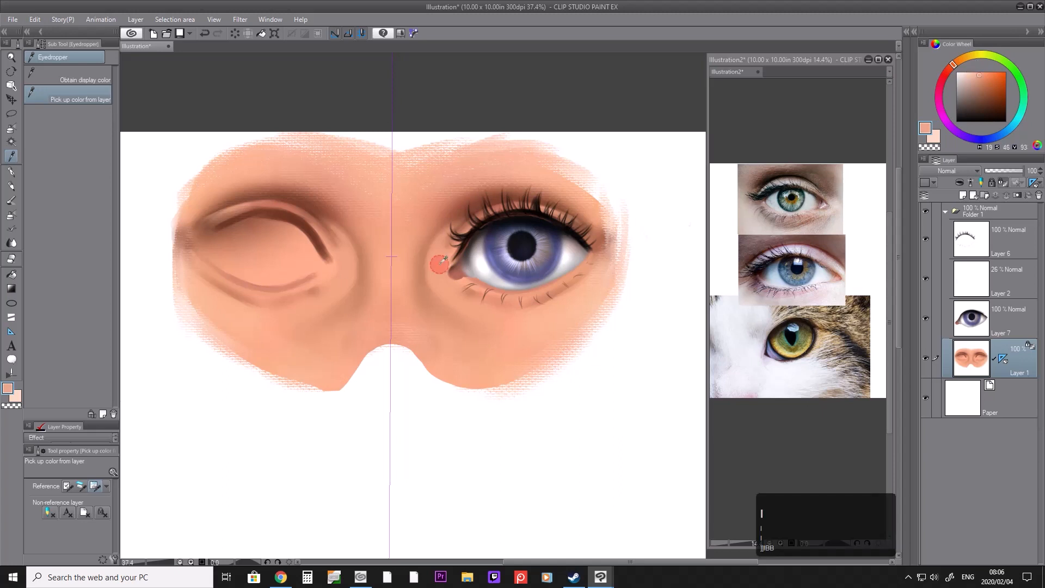
pyautogui.click(971, 71)
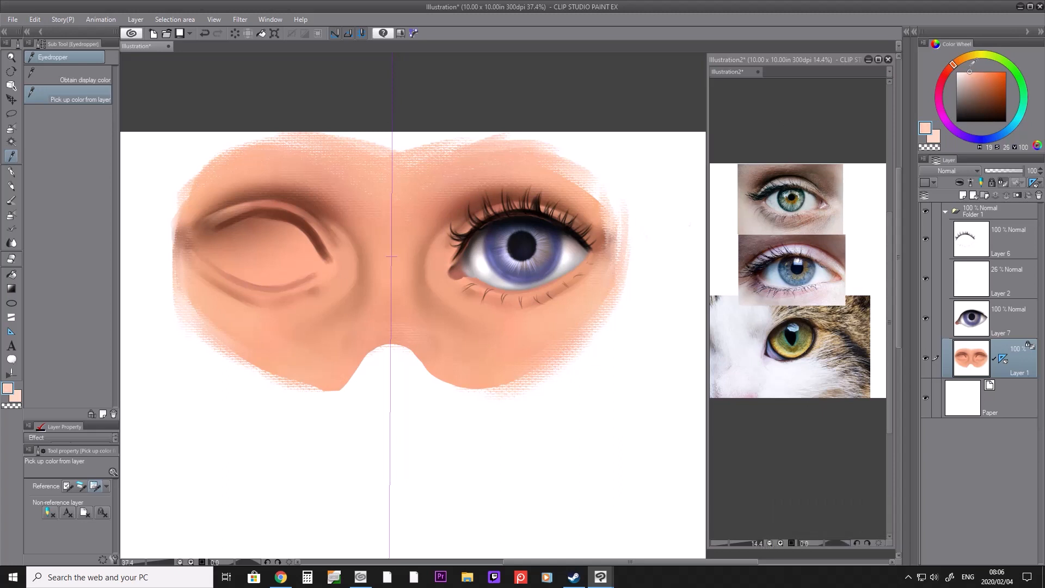
pyautogui.press('b')
pyautogui.press('b')
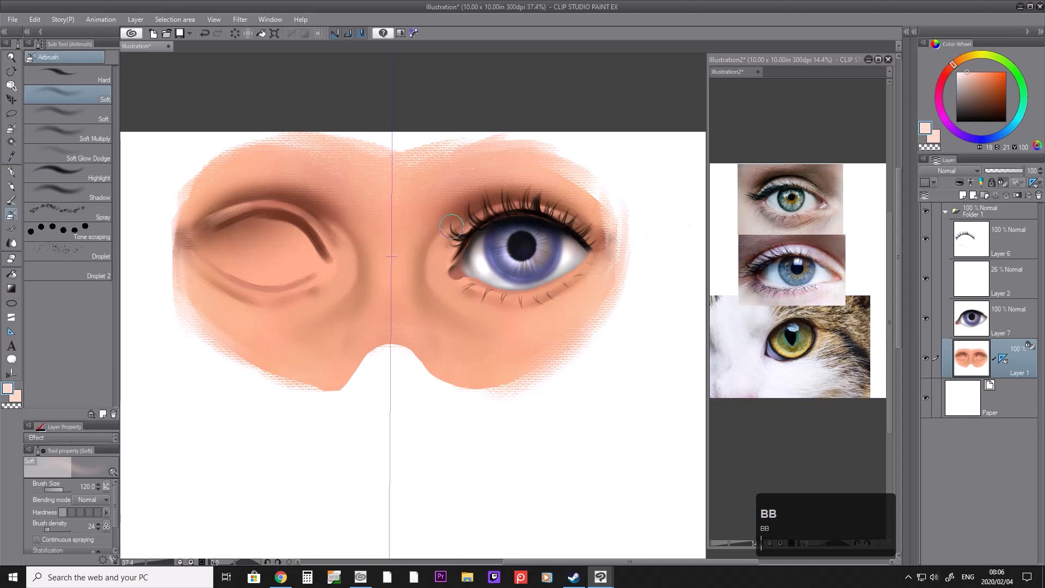
pyautogui.press(']')
pyautogui.press(']')
pyautogui.press(']')
pyautogui.press(']')
pyautogui.press(']')
pyautogui.press(']')
pyautogui.press(']')
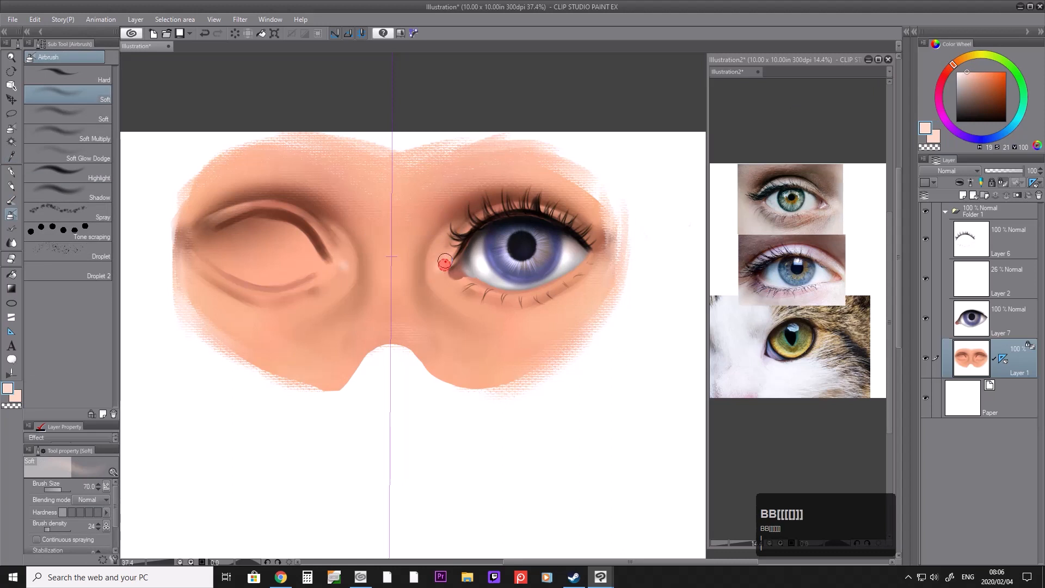
# Step: Brighten the skin at the open eye's inner corner with the Soft Glow Dodge airbrush
pyautogui.click(97, 157)
pyautogui.press(']')
pyautogui.press(']')
pyautogui.press(']')
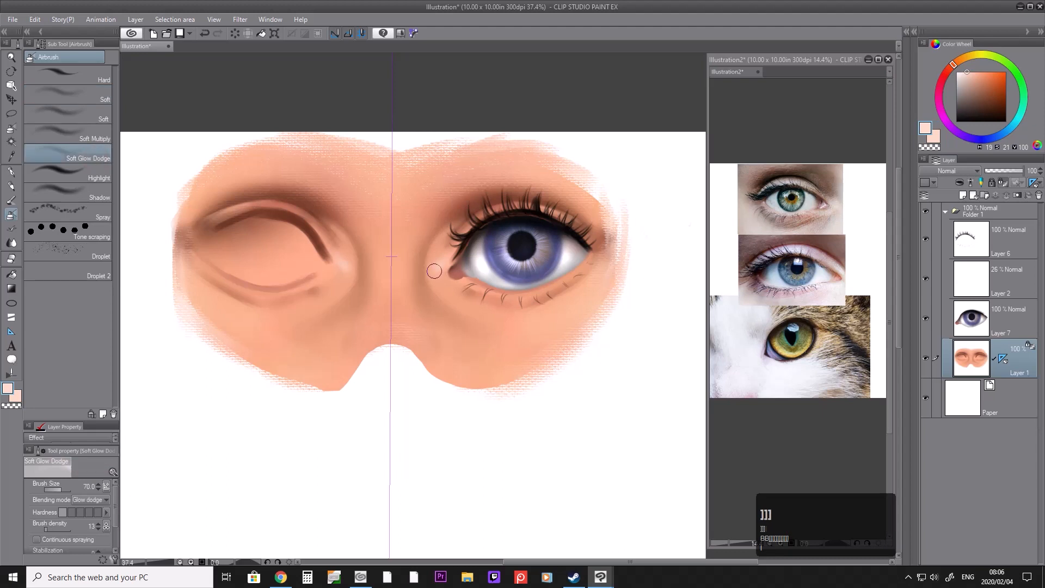
pyautogui.press('[')
pyautogui.press('[')
pyautogui.press('[')
pyautogui.press('[')
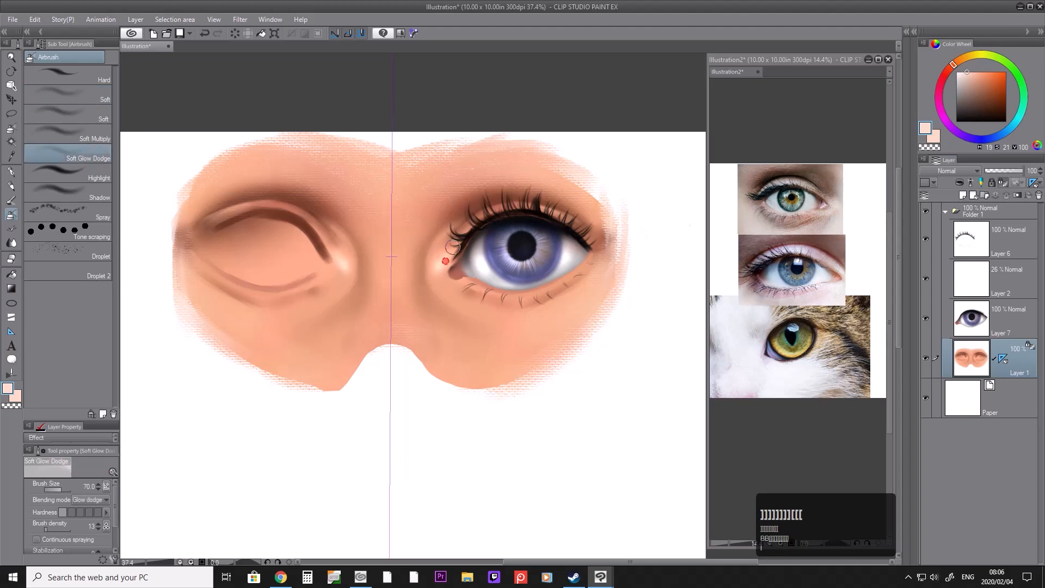
pyautogui.press('[')
pyautogui.press('[')
# Step: Add glow highlights along the upper eyelid and its inner end with Soft Glow Dodge at sizes 40 and 120
pyautogui.moveTo(477, 222); pyautogui.dragTo(533, 212)
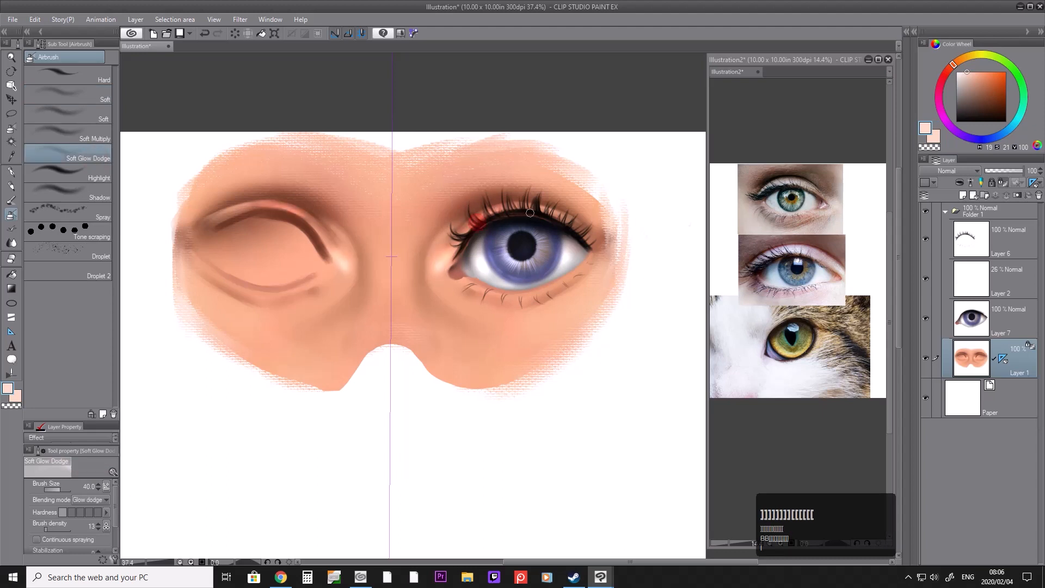
pyautogui.moveTo(467, 230); pyautogui.dragTo(525, 211)
pyautogui.press(']')
pyautogui.press(']')
pyautogui.press(']')
pyautogui.press(']')
pyautogui.press(']')
pyautogui.press('[')
pyautogui.moveTo(462, 231); pyautogui.dragTo(472, 218)
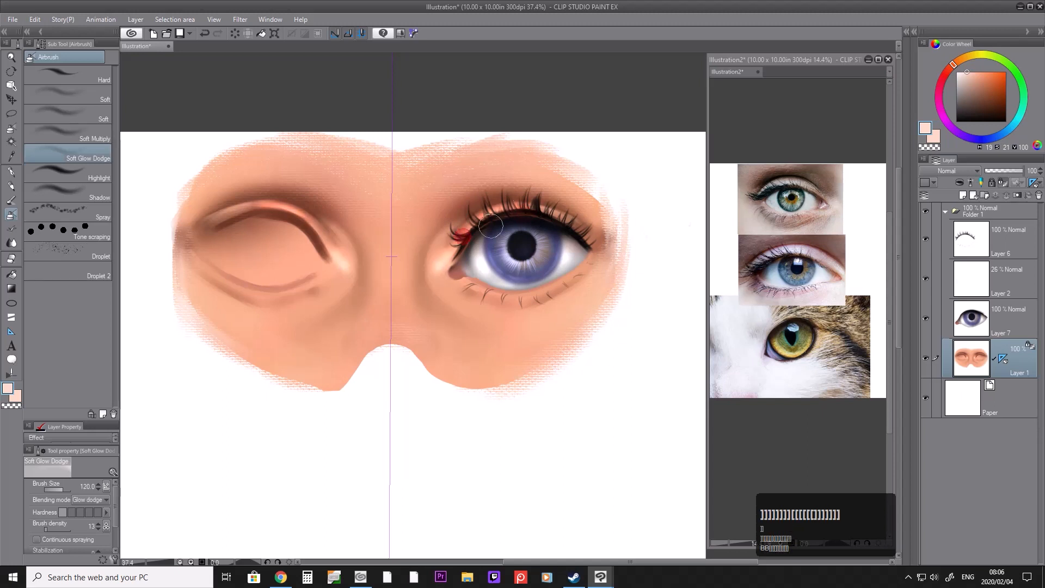
pyautogui.press(']')
pyautogui.press('[')
# Step: Sample the skin below the inner corner and blend the area between eye and nose with the Soft airbrush
pyautogui.press('i')
pyautogui.click(446, 285)
pyautogui.press('b')
pyautogui.press('b')
pyautogui.click(84, 95)
pyautogui.press(']')
pyautogui.press('[')
pyautogui.press('[')
pyautogui.moveTo(434, 261); pyautogui.dragTo(445, 292)
# Step: Sample a light skin tone below the inner corner and highlight the nose bridge with the Soft airbrush at size 170
pyautogui.press('i')
pyautogui.click(444, 290)
pyautogui.press('b')
pyautogui.press('b')
pyautogui.press('[')
pyautogui.press(']')
pyautogui.press(']')
pyautogui.press(']')
pyautogui.press(']')
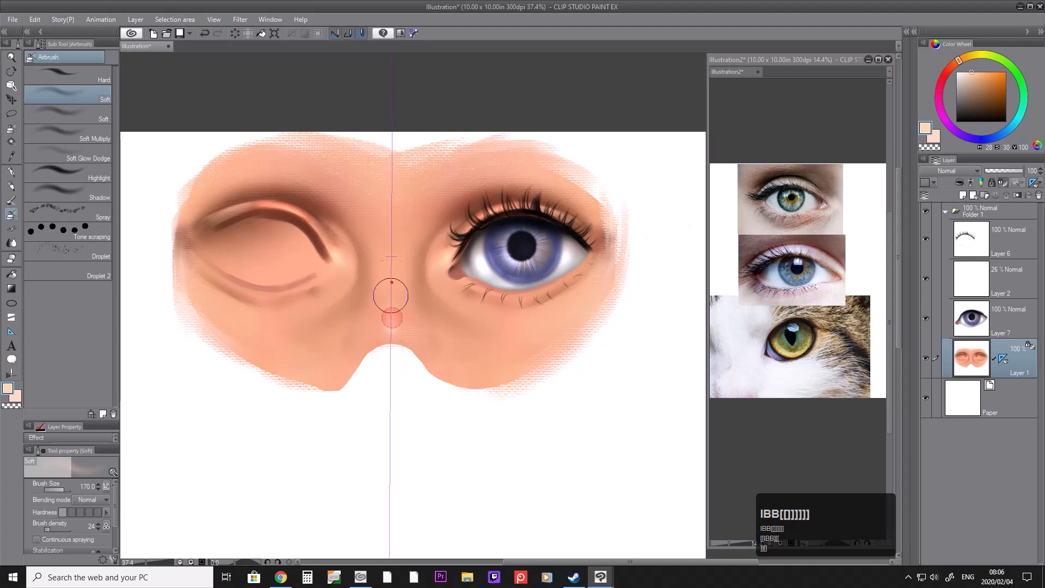
# Step: Sample the nose's light skin tone and brighten the cheek under the eye with the Soft airbrush at sizes 80 and 250
pyautogui.press('i')
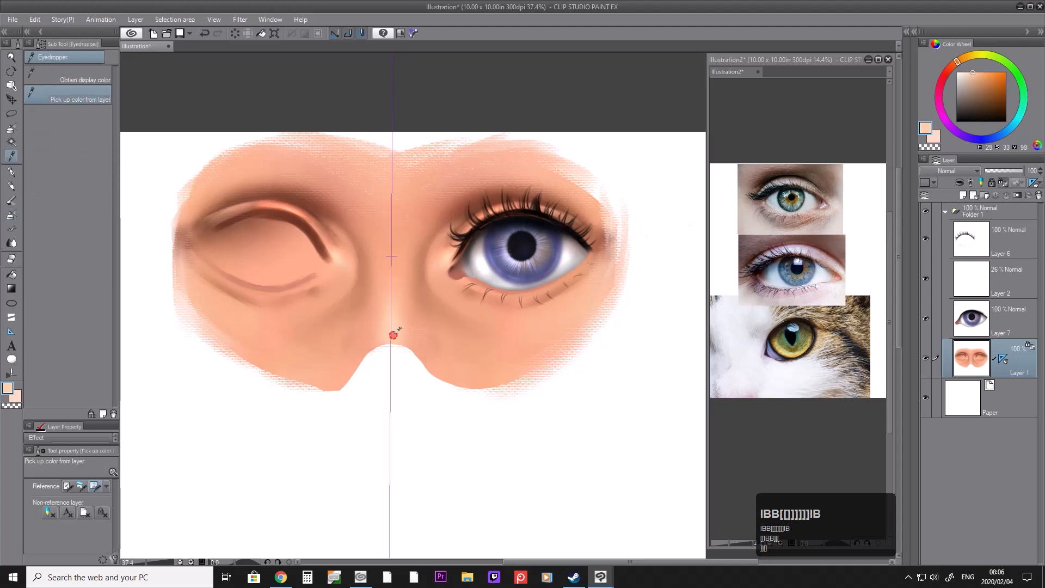
pyautogui.press('b')
pyautogui.press('b')
pyautogui.press('[')
pyautogui.press('[')
pyautogui.press('[')
pyautogui.moveTo(552, 316); pyautogui.dragTo(560, 311)
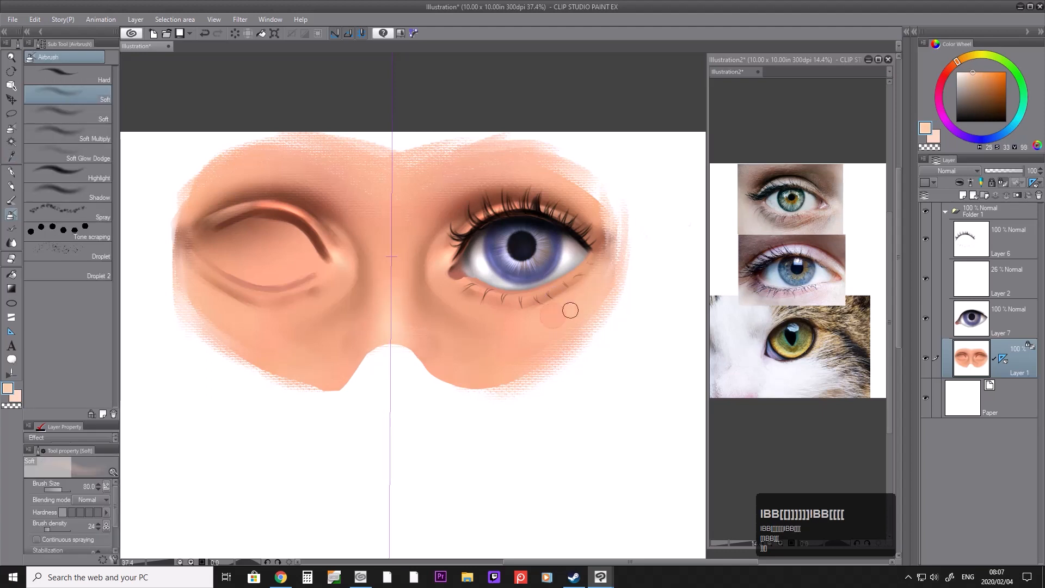
pyautogui.press(']')
pyautogui.press(']')
pyautogui.press(']')
pyautogui.press(']')
pyautogui.press(']')
pyautogui.press(']')
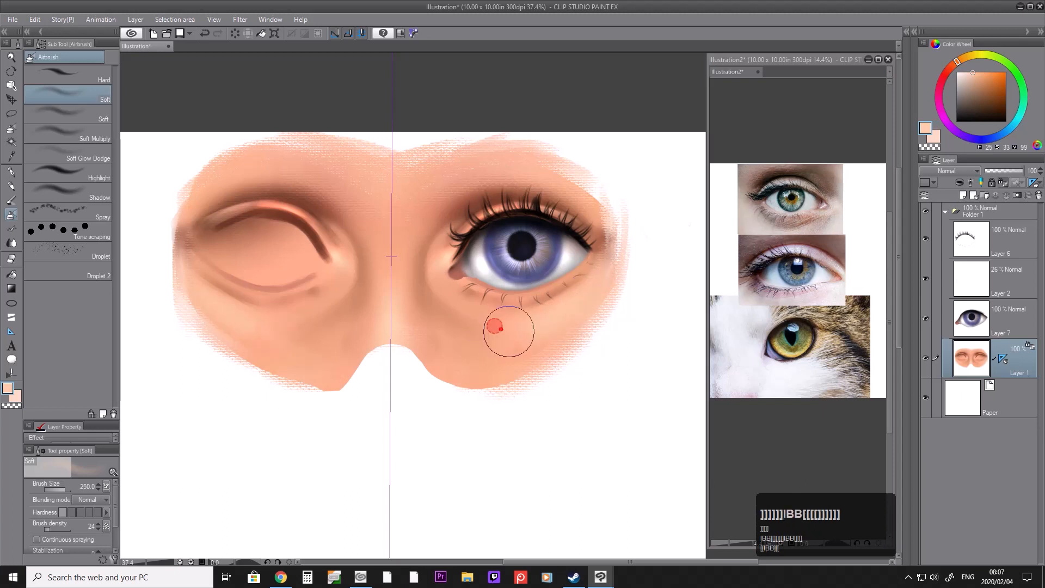
# Step: Lighten the skin colour and highlight the brow bone above the eye with the Soft airbrush at size 150
pyautogui.press('[')
pyautogui.press('[')
pyautogui.press('[')
pyautogui.click(578, 199)
pyautogui.click(968, 72)
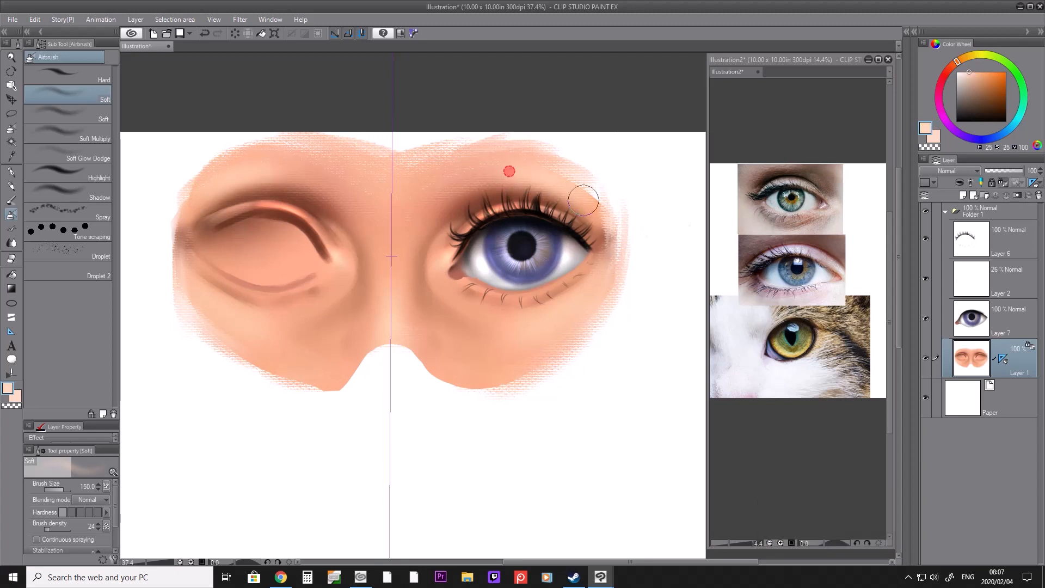
pyautogui.moveTo(481, 178)
pyautogui.mouseDown()
pyautogui.moveTo(507, 175)
pyautogui.moveTo(587, 207)
pyautogui.moveTo(505, 172)
pyautogui.moveTo(568, 185)
pyautogui.moveTo(522, 172)
pyautogui.moveTo(567, 186)
pyautogui.moveTo(515, 167)
pyautogui.mouseUp()
# Step: Sample a dark reddish brown from the upper eyelid and deepen the shading beneath the upper lashes with the Soft airbrush at size 20
pyautogui.press('i')
pyautogui.click(547, 199)
pyautogui.press('b')
pyautogui.press('b')
pyautogui.press('[')
pyautogui.press('[')
pyautogui.press('[')
pyautogui.press('[')
pyautogui.press('[')
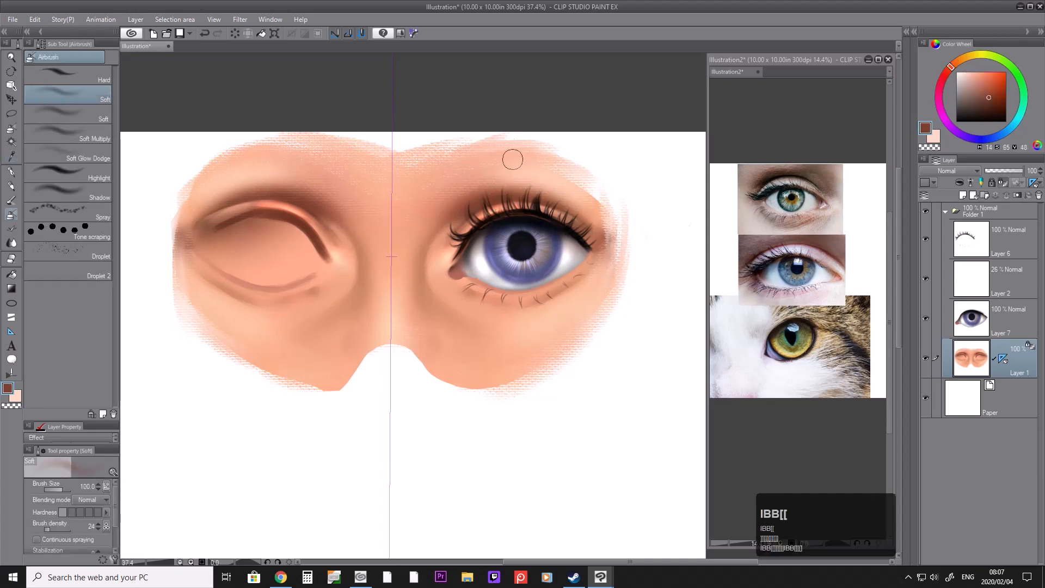
pyautogui.moveTo(501, 205)
pyautogui.mouseDown()
pyautogui.moveTo(559, 211)
pyautogui.moveTo(589, 230)
pyautogui.mouseUp()
pyautogui.moveTo(527, 197); pyautogui.dragTo(580, 228)
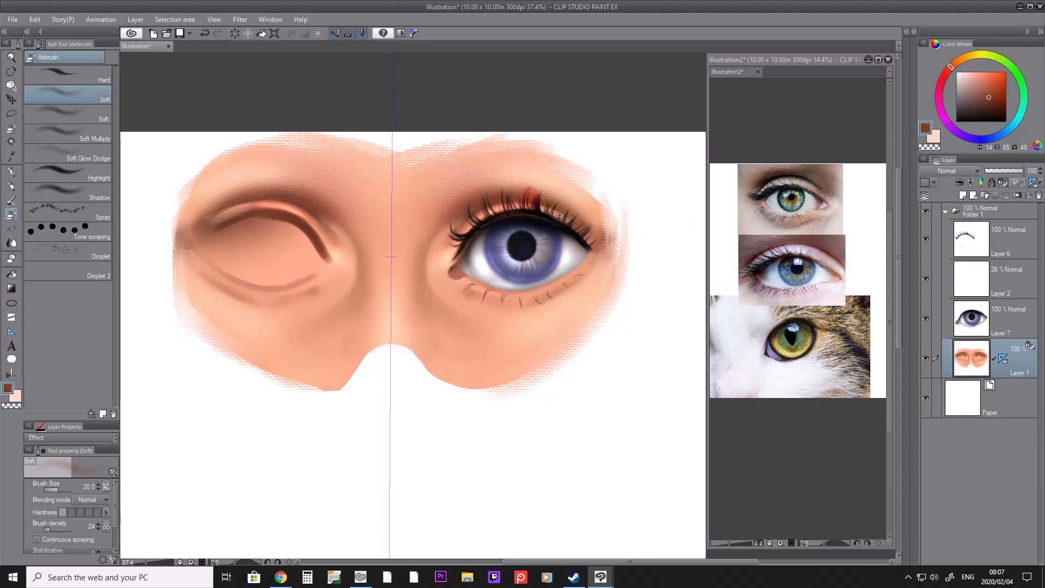
pyautogui.moveTo(546, 197); pyautogui.dragTo(591, 233)
pyautogui.moveTo(492, 203)
pyautogui.mouseDown()
pyautogui.moveTo(459, 228)
pyautogui.moveTo(483, 210)
pyautogui.mouseUp()
pyautogui.press('i')
pyautogui.click(467, 223)
pyautogui.press('b')
pyautogui.press('b')
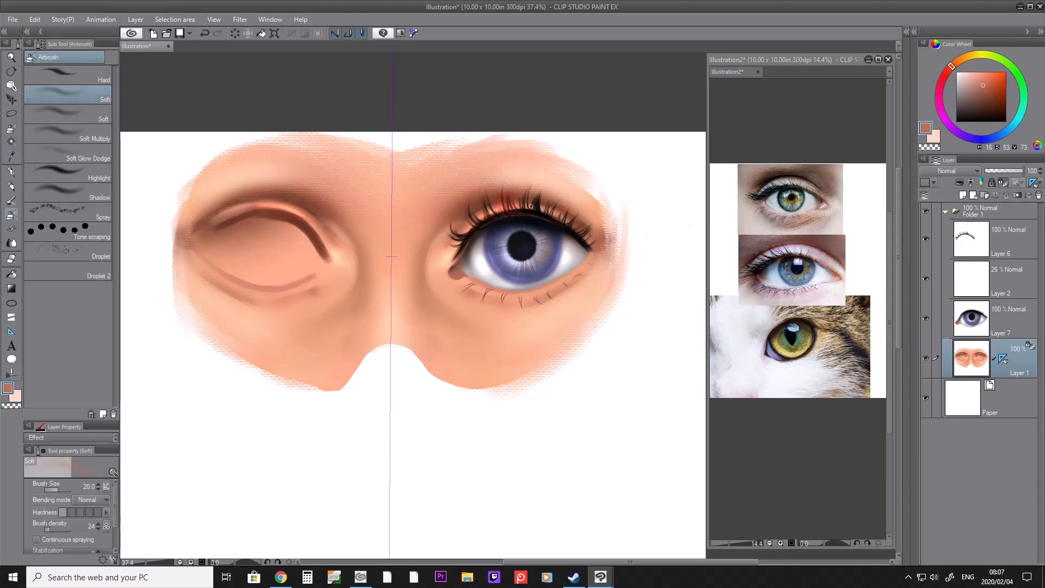
pyautogui.press('i')
pyautogui.click(496, 199)
pyautogui.press('b')
pyautogui.hotkey('ctrl', 'z')
pyautogui.hotkey('ctrl', 'z')
# Step: Paint thin dark brown lash shadows on the upper eyelid with dv_stroke_1 at size 12, undoing the last two strokes
pyautogui.click(992, 110)
pyautogui.press('[')
pyautogui.press('[')
pyautogui.press('[')
pyautogui.press('[')
pyautogui.press('[')
pyautogui.press('[')
pyautogui.press('[')
pyautogui.press('[')
pyautogui.press('[')
pyautogui.press('[')
pyautogui.press('[')
pyautogui.press('[')
pyautogui.press('[')
pyautogui.press('[')
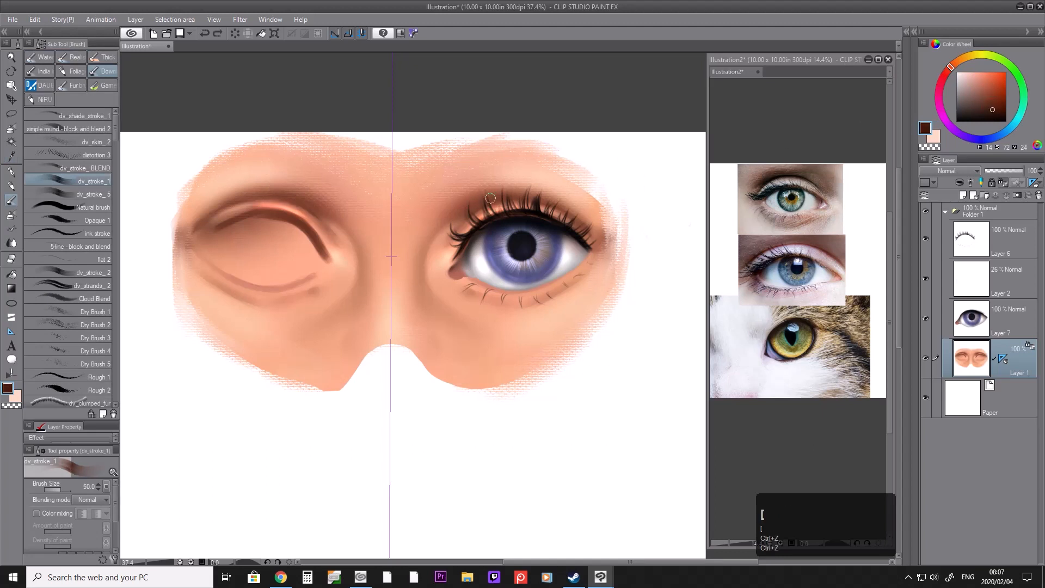
pyautogui.press(']')
pyautogui.press(']')
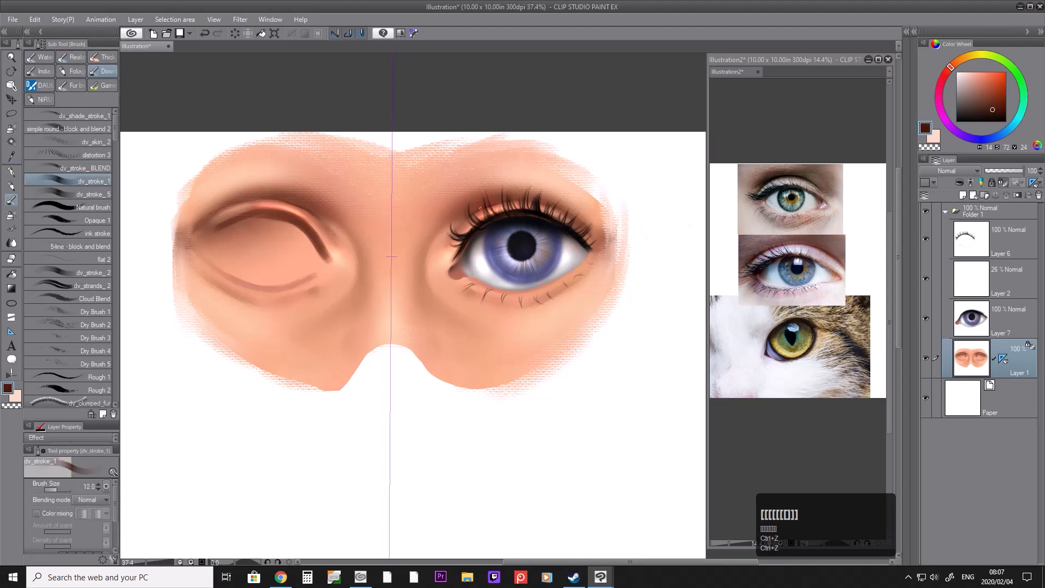
pyautogui.hotkey('ctrl', 'z')
pyautogui.hotkey('ctrl', 'z')
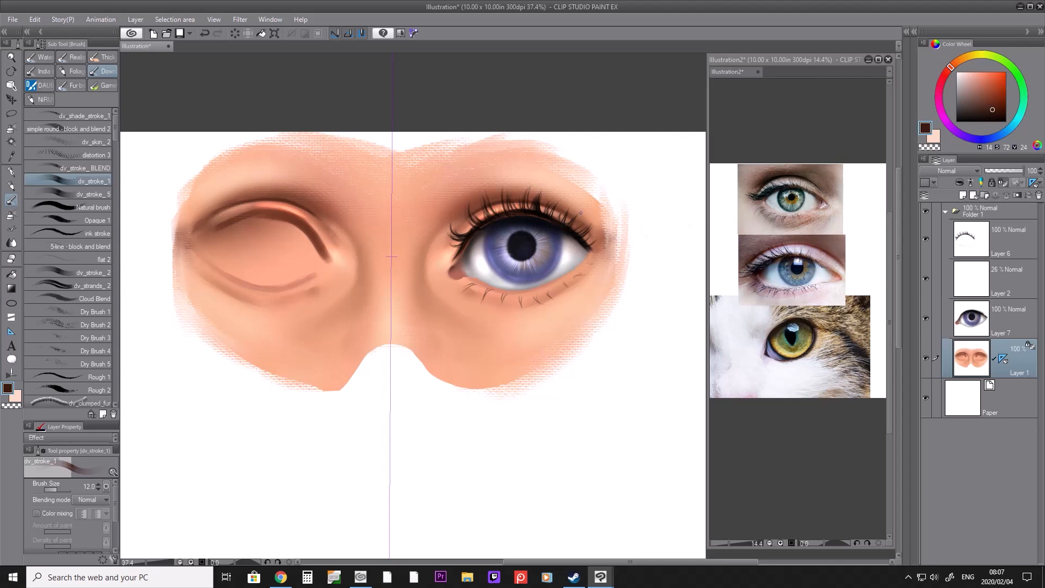
# Step: Sample reddish brown from the upper eyelid on Layer 1 and shade the lid with the Soft airbrush at size 40
pyautogui.press('/')
pyautogui.click(580, 214)
pyautogui.moveTo(532, 207); pyautogui.dragTo(553, 191)
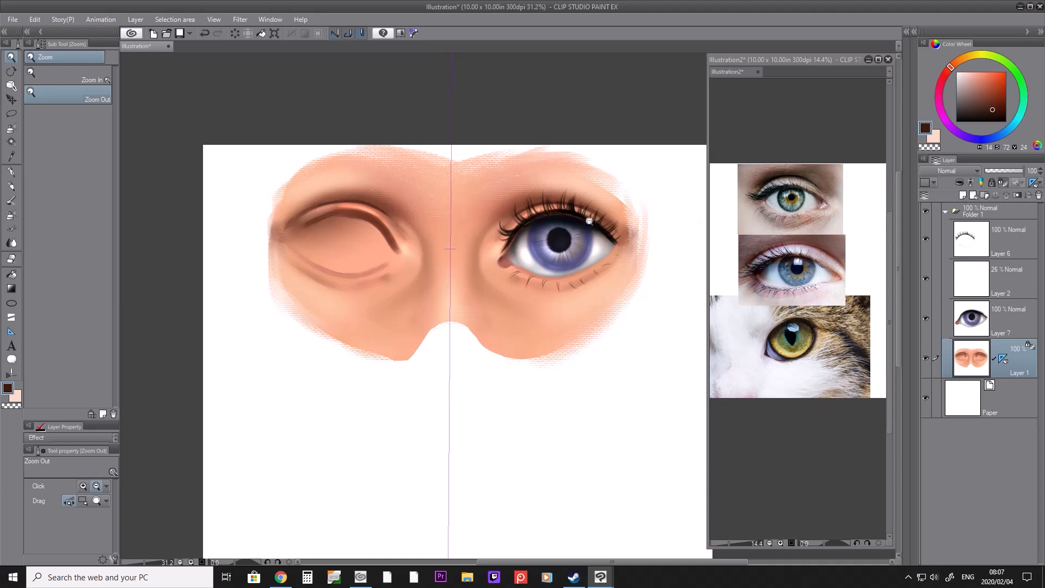
pyautogui.press('i')
pyautogui.click(579, 212)
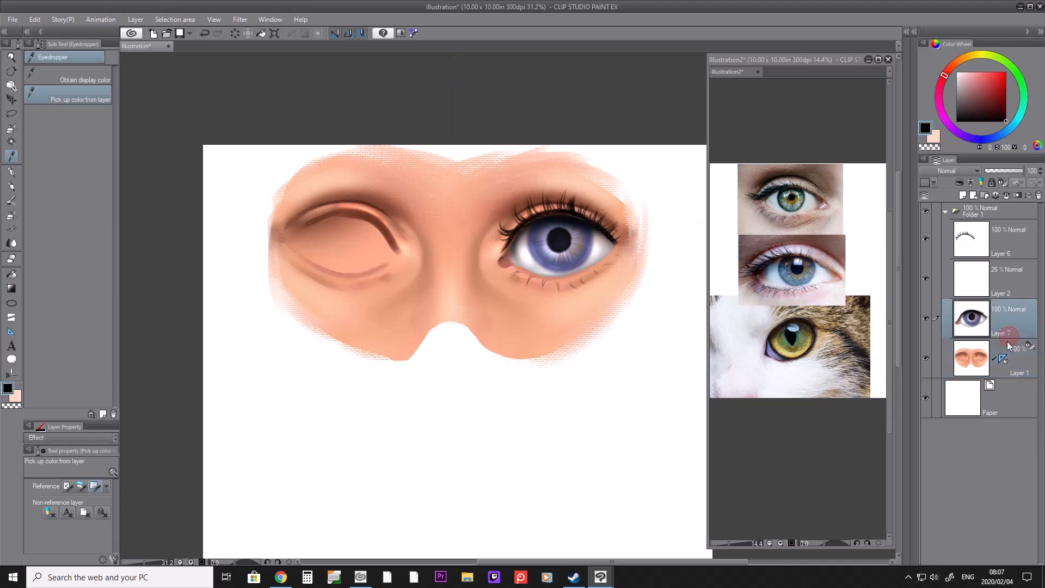
pyautogui.press('b')
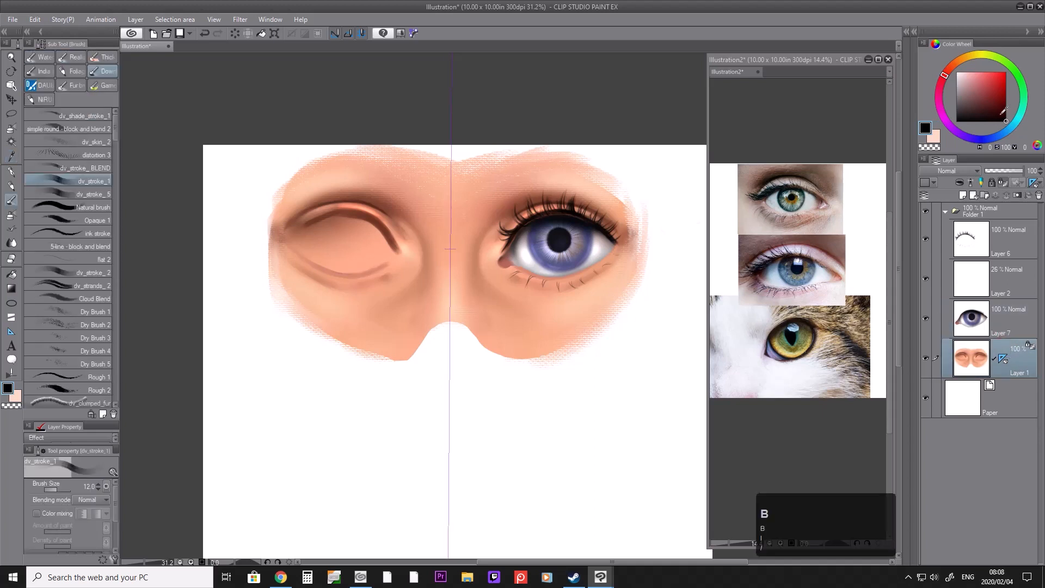
pyautogui.press('i')
pyautogui.click(539, 231)
pyautogui.press('b')
pyautogui.press('b')
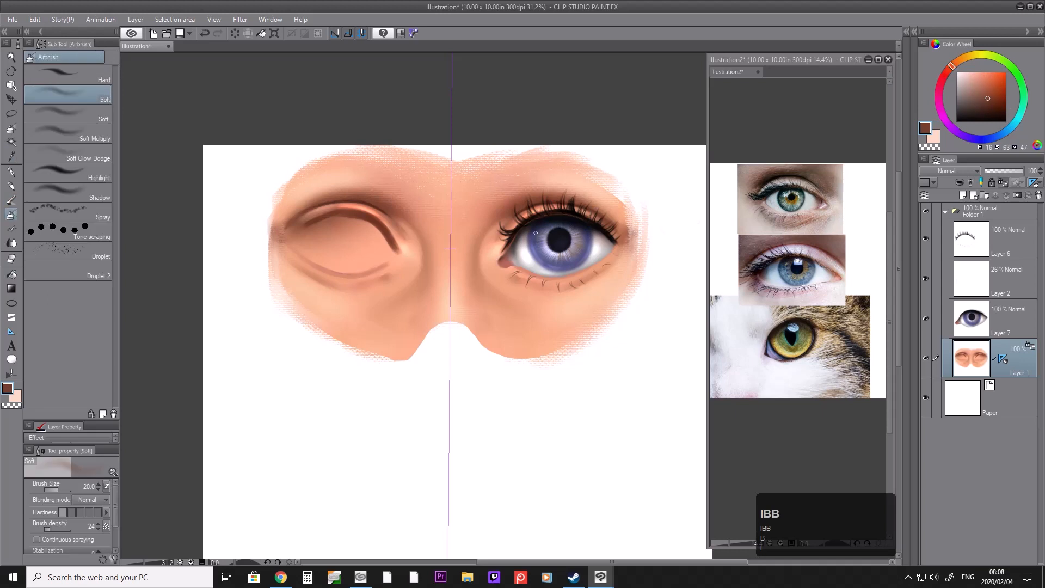
pyautogui.press(']')
pyautogui.press(']')
# Step: Sample a very dark brown and darken the skin along the upper lash line with the Soft airbrush at size 40
pyautogui.press('i')
pyautogui.click(572, 215)
pyautogui.press('b')
pyautogui.press('b')
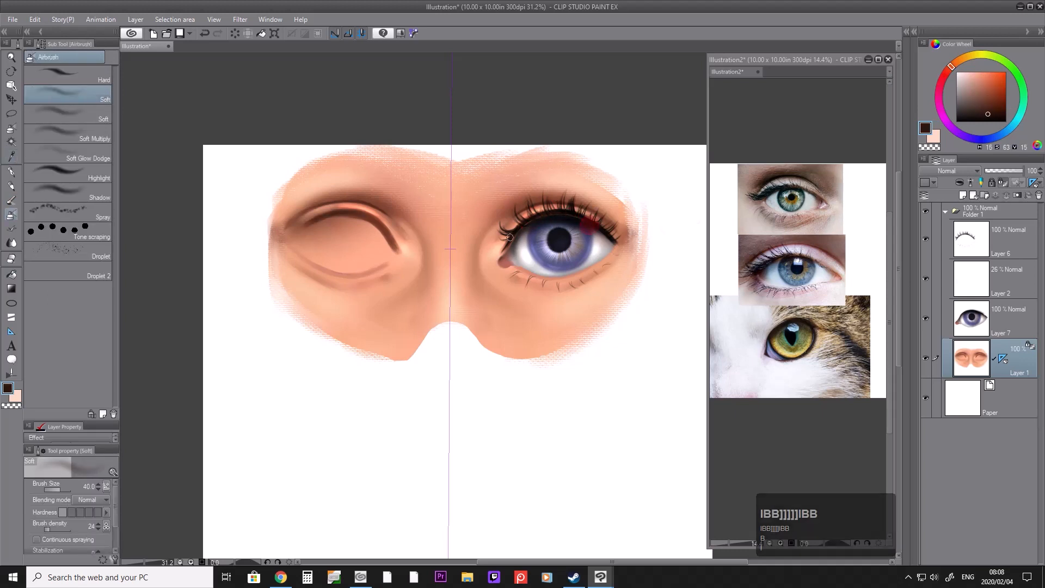
pyautogui.moveTo(532, 221); pyautogui.dragTo(524, 225)
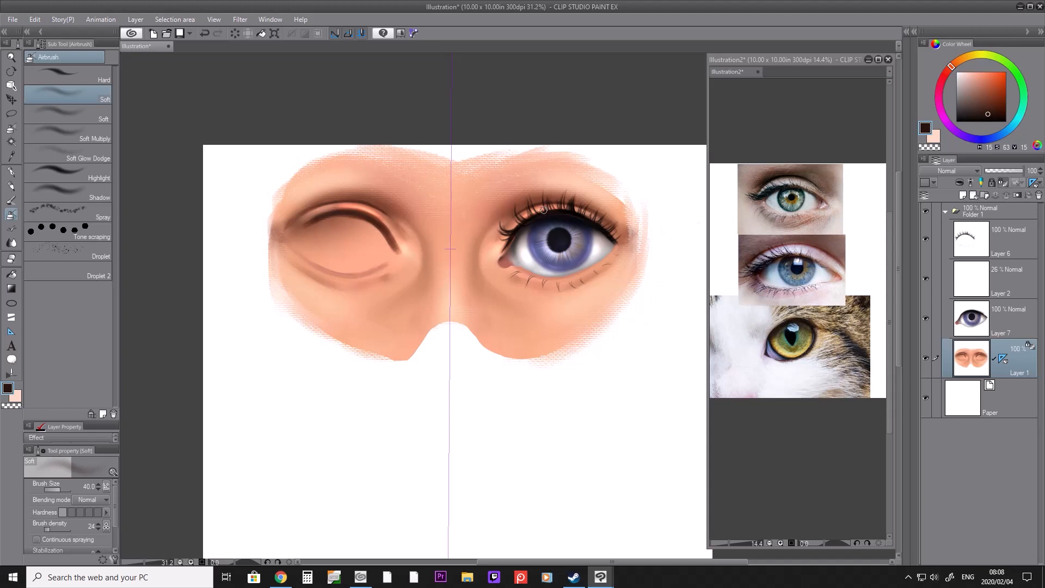
# Step: Erase the lower eyelashes of the open eye on the lash layer with an enlarged eraser
pyautogui.click(1005, 260)
pyautogui.press('e')
pyautogui.press(']')
pyautogui.press(']')
pyautogui.press(']')
pyautogui.press(']')
pyautogui.moveTo(536, 283)
pyautogui.mouseDown()
pyautogui.moveTo(503, 280)
pyautogui.moveTo(563, 294)
pyautogui.moveTo(505, 280)
pyautogui.moveTo(613, 269)
pyautogui.moveTo(563, 287)
pyautogui.moveTo(604, 286)
pyautogui.mouseUp()
# Step: On Layer 7, sample pink from the lower eyelid and paint the lower rim near the inner corner with dv_stroke_1 at size 17
pyautogui.click(1008, 326)
pyautogui.press('i')
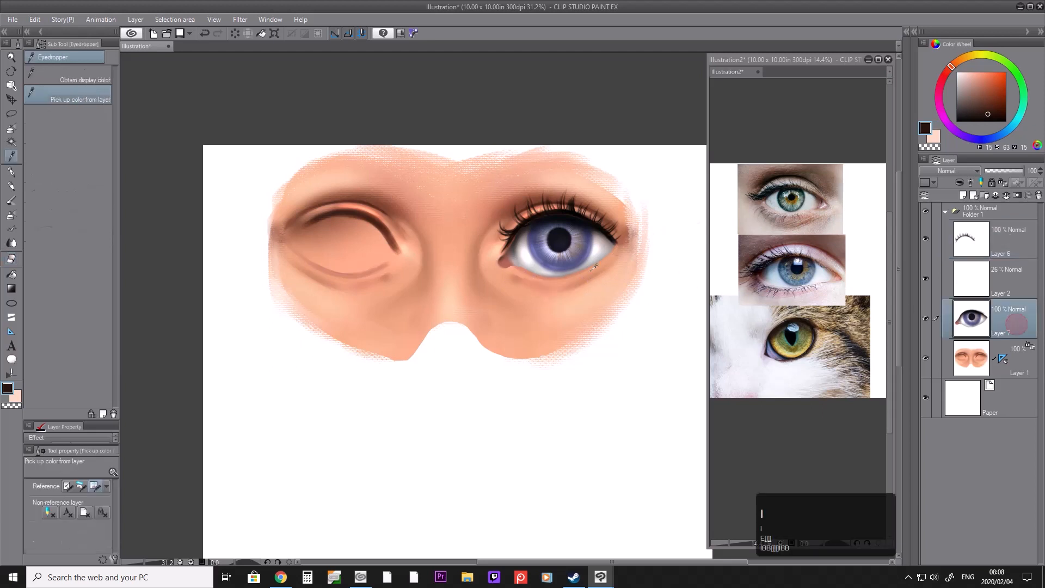
pyautogui.click(531, 279)
pyautogui.press('b')
pyautogui.press('b')
pyautogui.press('i')
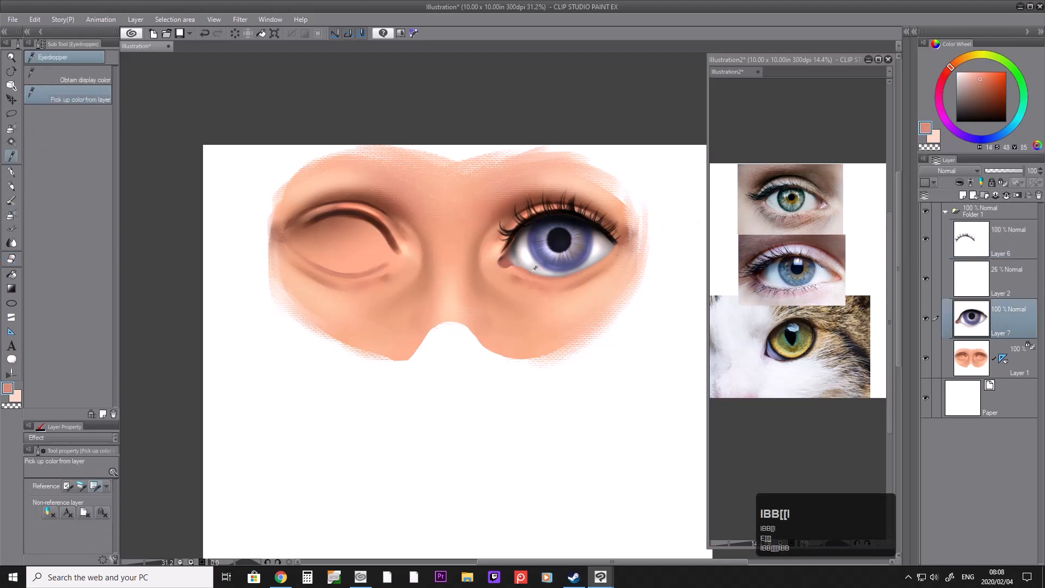
pyautogui.click(526, 272)
pyautogui.press('b')
pyautogui.press('b')
pyautogui.press(']')
pyautogui.press(']')
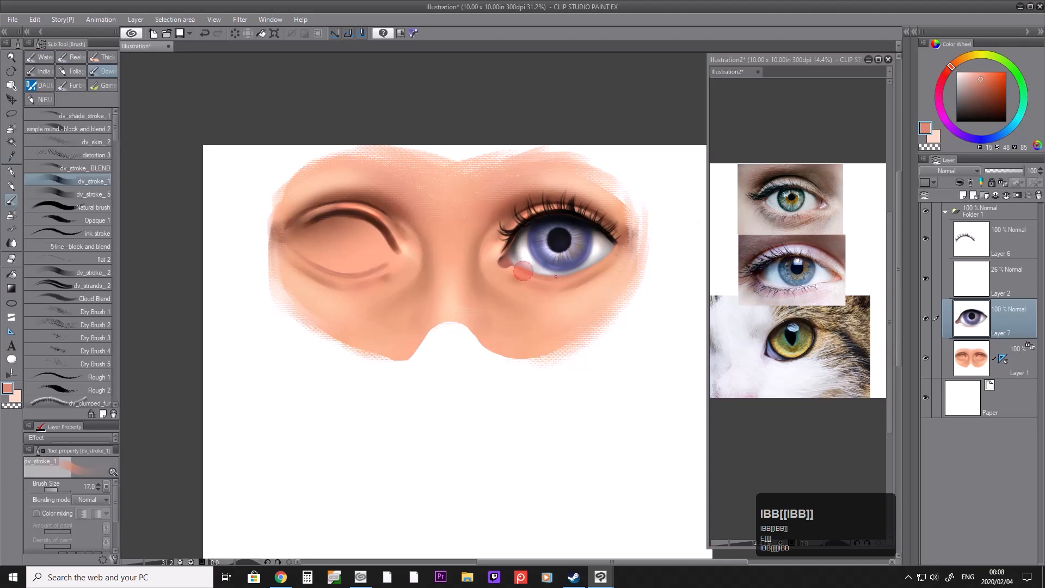
# Step: Sample peach below the inner eye corner and soften the lower lid on Layer 7 with a slightly enlarged Soft airbrush
pyautogui.press('i')
pyautogui.click(525, 275)
pyautogui.press('b')
pyautogui.press('b')
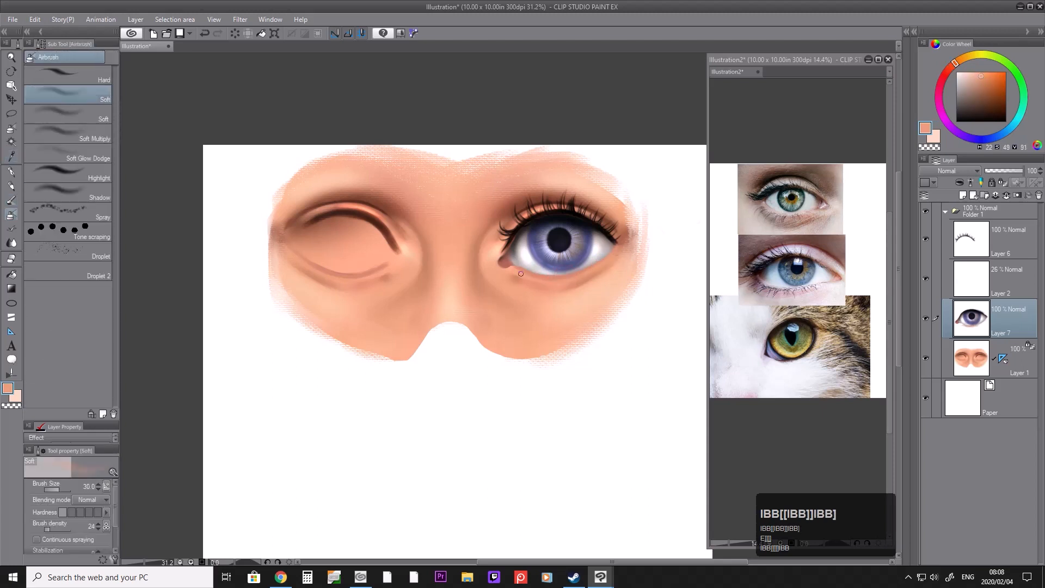
pyautogui.press(']')
# Step: Sample lighter peach below the outer part of the open eye and blend the under-eye skin with the Soft airbrush at size 100
pyautogui.press('i')
pyautogui.click(591, 283)
pyautogui.press('b')
pyautogui.press('b')
pyautogui.press(']')
pyautogui.press(']')
pyautogui.press(']')
pyautogui.press(']')
pyautogui.press(']')
pyautogui.press(']')
pyautogui.press(']')
pyautogui.press(']')
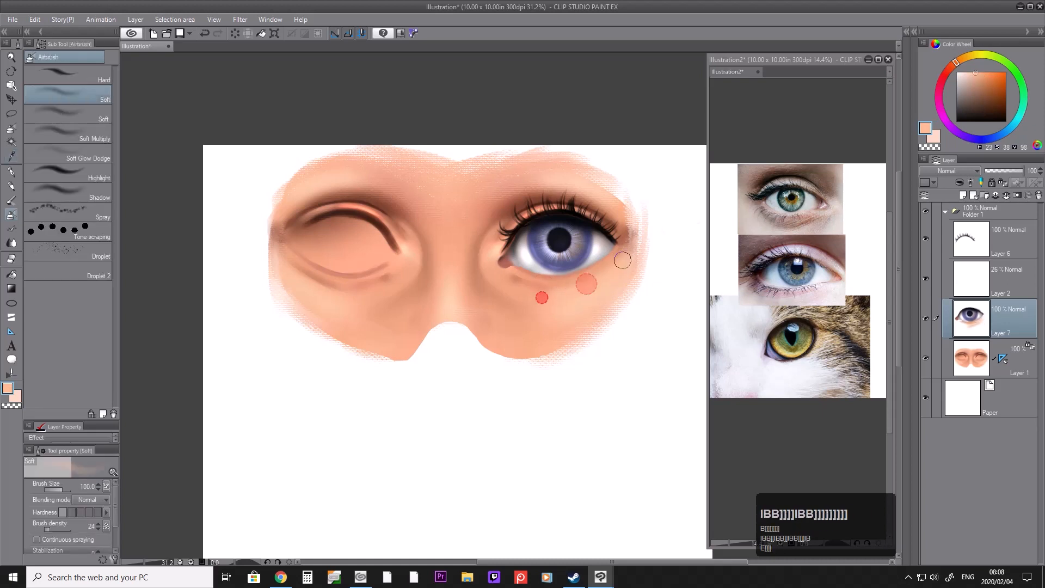
# Step: On Layer 1, shade beneath the open eye's lower lid with the Soft airbrush, using peach sampled below the inner corner
pyautogui.press('i')
pyautogui.click(510, 277)
pyautogui.press('b')
pyautogui.press('b')
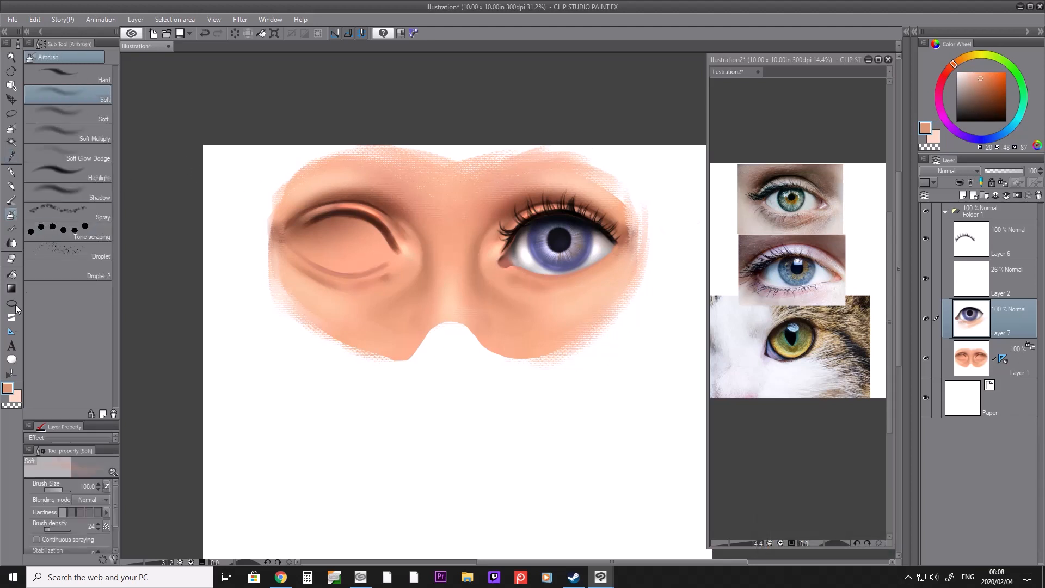
pyautogui.click(985, 360)
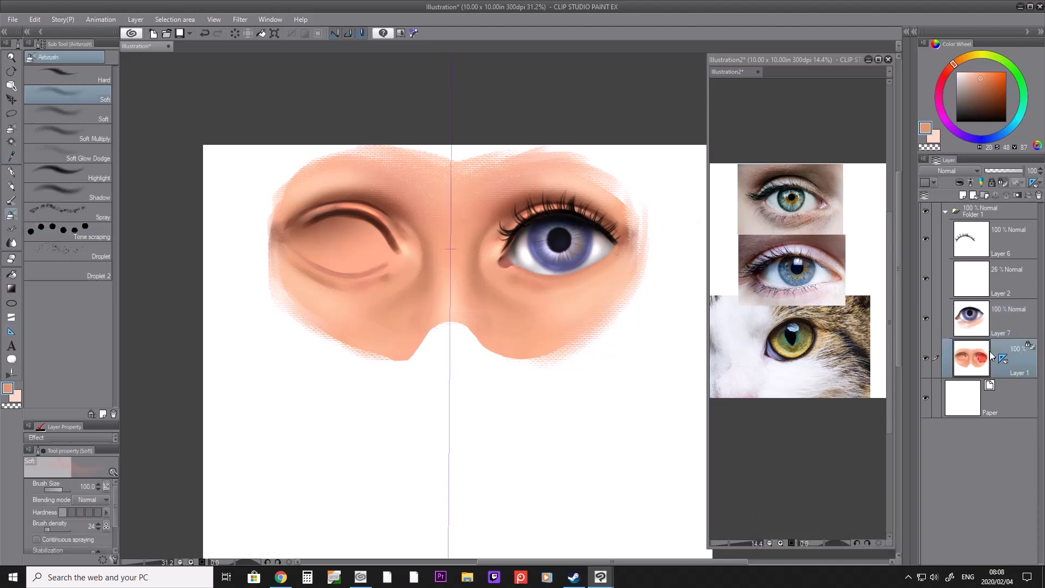
pyautogui.click(503, 278)
pyautogui.click(537, 298)
pyautogui.press('i')
pyautogui.click(507, 277)
pyautogui.click(521, 284)
pyautogui.press('b')
pyautogui.press('b')
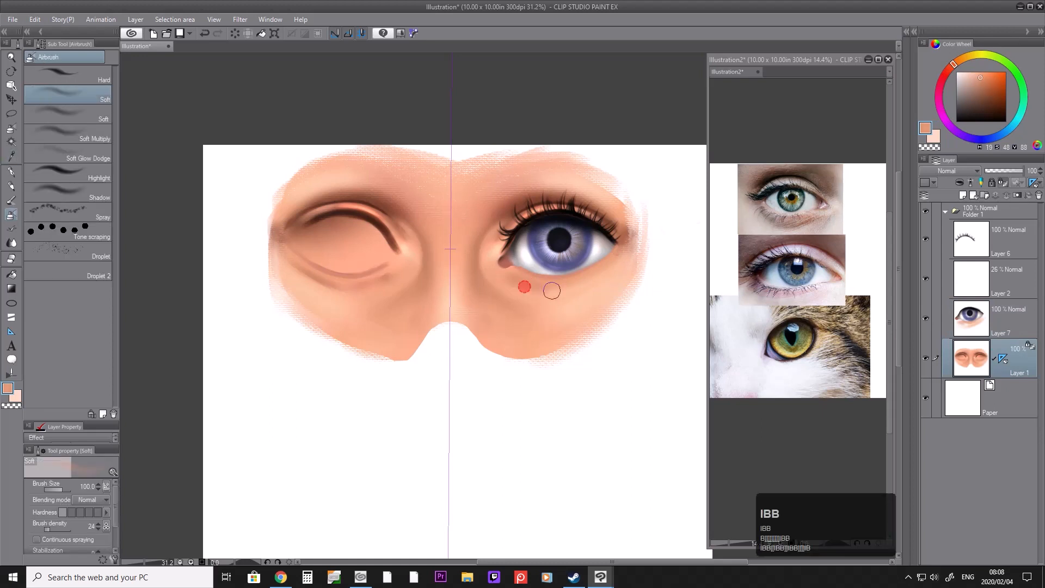
# Step: Lasso the under-eye skin painted on Layer 7 and cut and paste it onto its own layer
pyautogui.click(979, 327)
pyautogui.click(925, 319)
pyautogui.click(925, 318)
pyautogui.click(925, 318)
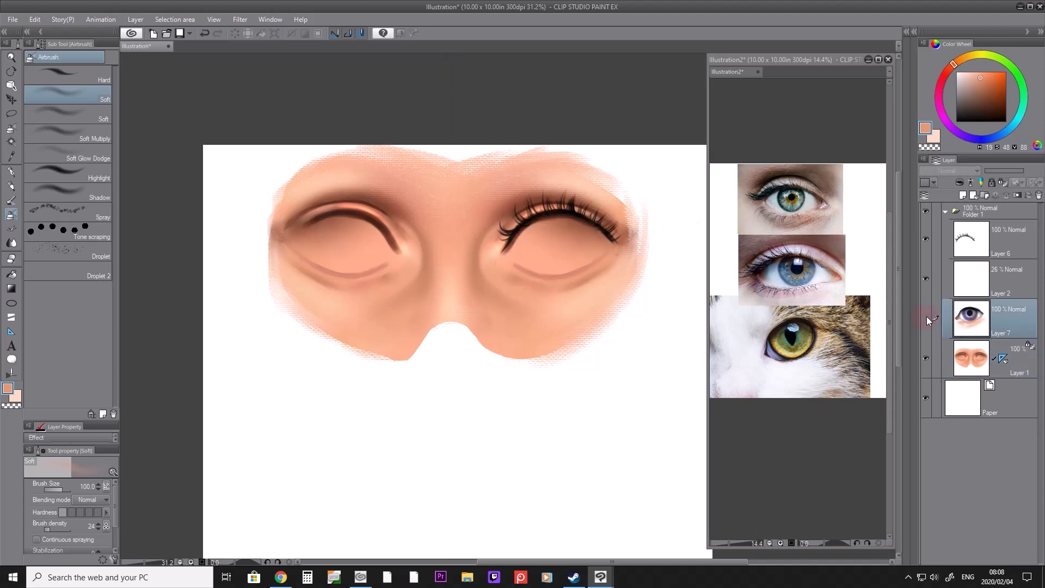
pyautogui.click(925, 318)
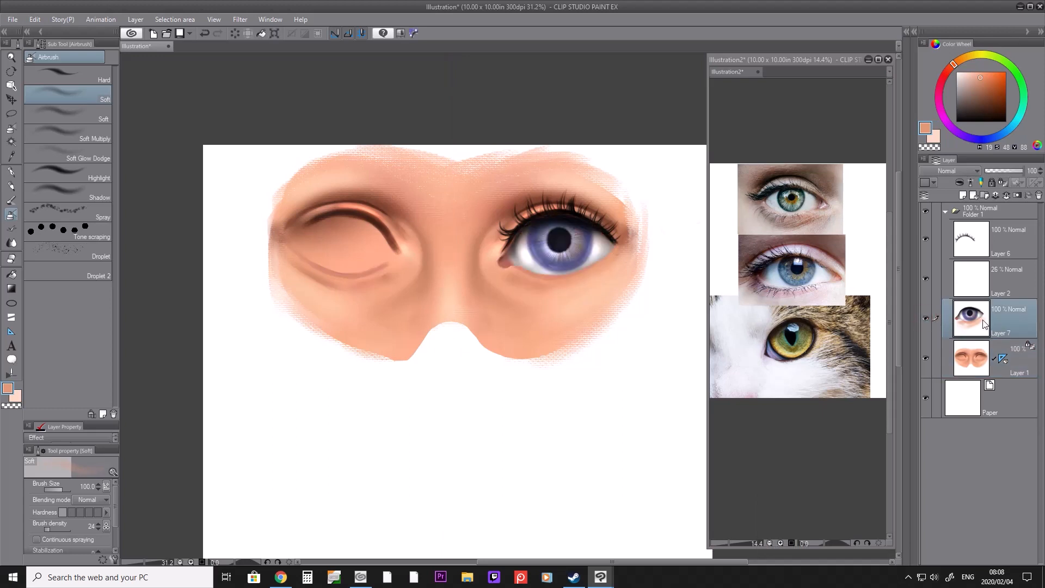
pyautogui.click(10, 113)
pyautogui.moveTo(548, 326)
pyautogui.mouseDown()
pyautogui.moveTo(490, 275)
pyautogui.moveTo(581, 271)
pyautogui.moveTo(616, 249)
pyautogui.moveTo(662, 264)
pyautogui.moveTo(541, 351)
pyautogui.mouseUp()
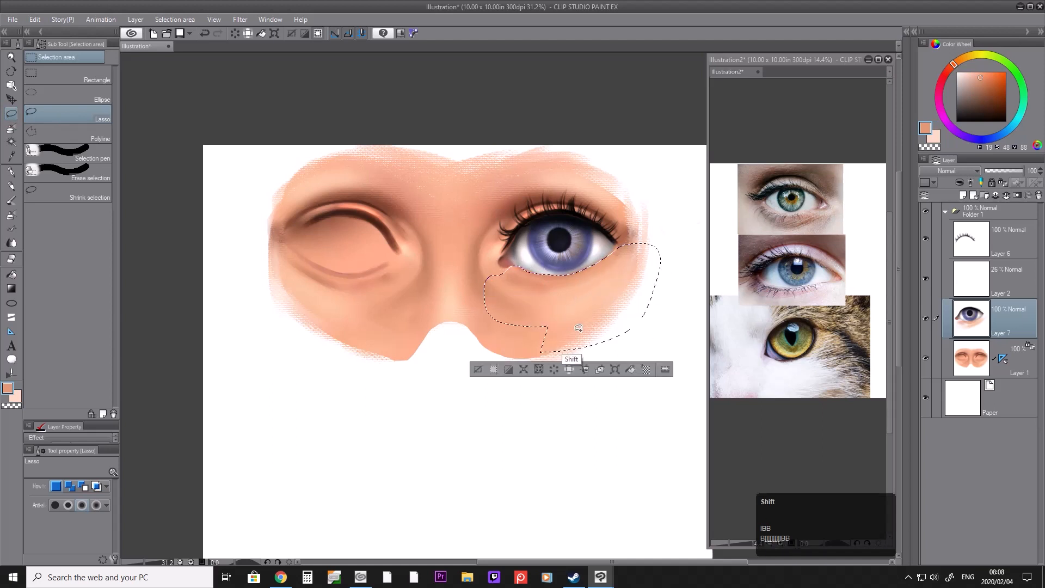
pyautogui.click(583, 369)
# Step: Place the pasted skin layer below Layer 7 and merge it down into Layer 1
pyautogui.moveTo(1012, 329); pyautogui.dragTo(1022, 387)
pyautogui.rightClick(1028, 359)
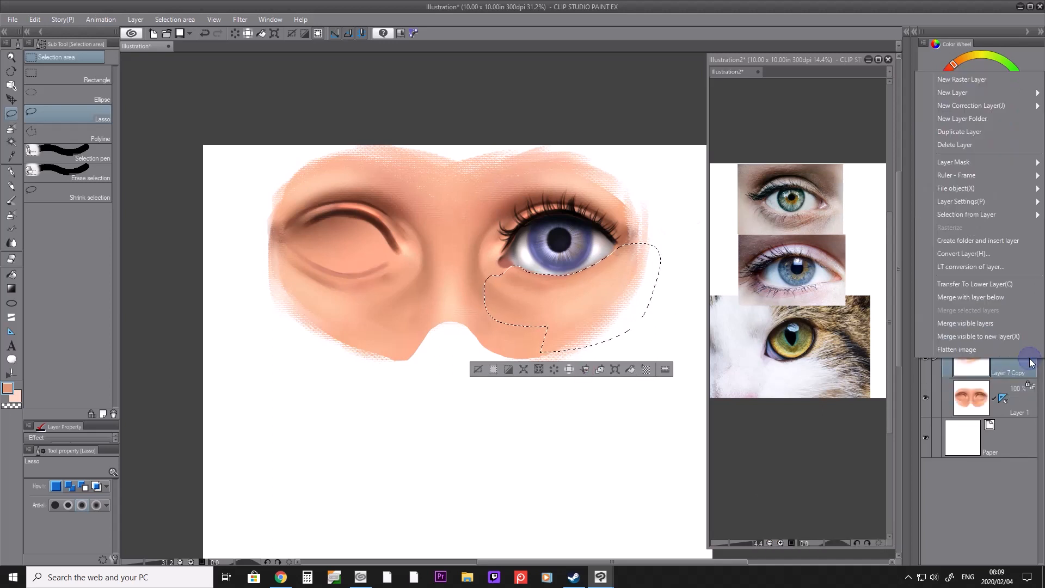
pyautogui.click(997, 297)
pyautogui.click(653, 215)
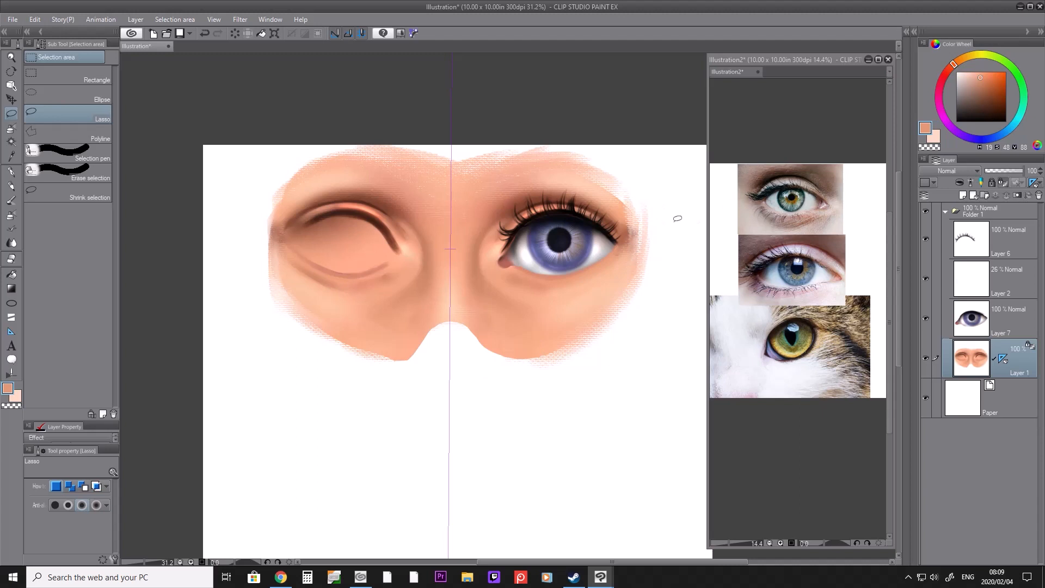
# Step: Sample a skin tone and paint along the open eye's lower lid on Layer 1 with the resized Soft airbrush
pyautogui.press('i')
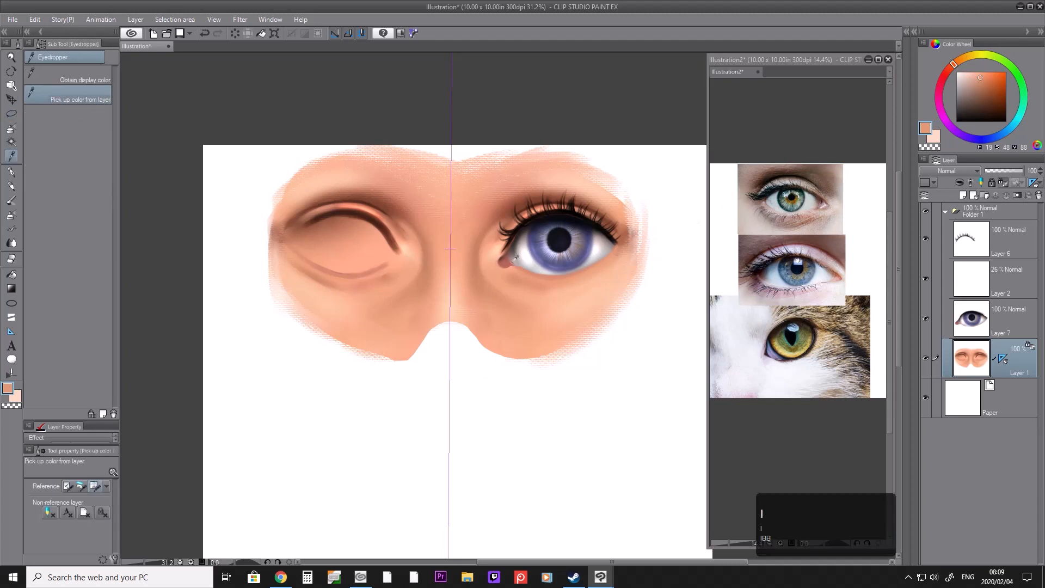
pyautogui.click(503, 218)
pyautogui.press('b')
pyautogui.press('b')
pyautogui.press(']')
pyautogui.press('[')
pyautogui.press('[')
pyautogui.press('[')
pyautogui.press(']')
pyautogui.moveTo(514, 281)
pyautogui.mouseDown()
pyautogui.moveTo(575, 290)
pyautogui.moveTo(512, 274)
pyautogui.moveTo(589, 280)
pyautogui.mouseUp()
# Step: Sample lighter peach tones below the open eye and blend the under-eye skin with the Soft airbrush at size 100
pyautogui.press('i')
pyautogui.click(563, 294)
pyautogui.press('b')
pyautogui.press('b')
pyautogui.press(']')
pyautogui.press(']')
pyautogui.moveTo(550, 292); pyautogui.dragTo(571, 292)
pyautogui.press('i')
pyautogui.press('i')
pyautogui.click(554, 300)
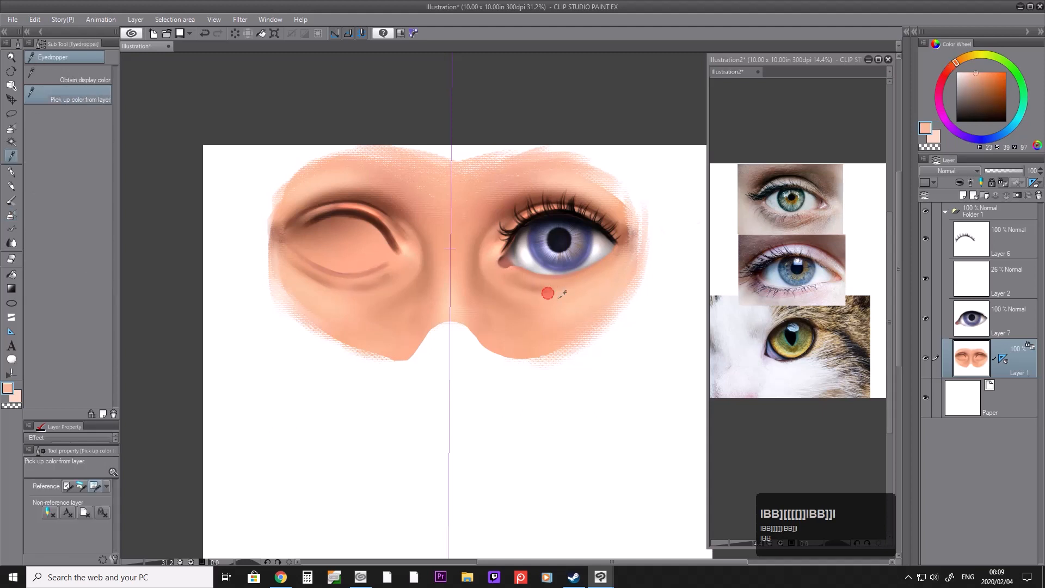
pyautogui.press('i')
pyautogui.press('b')
pyautogui.press('b')
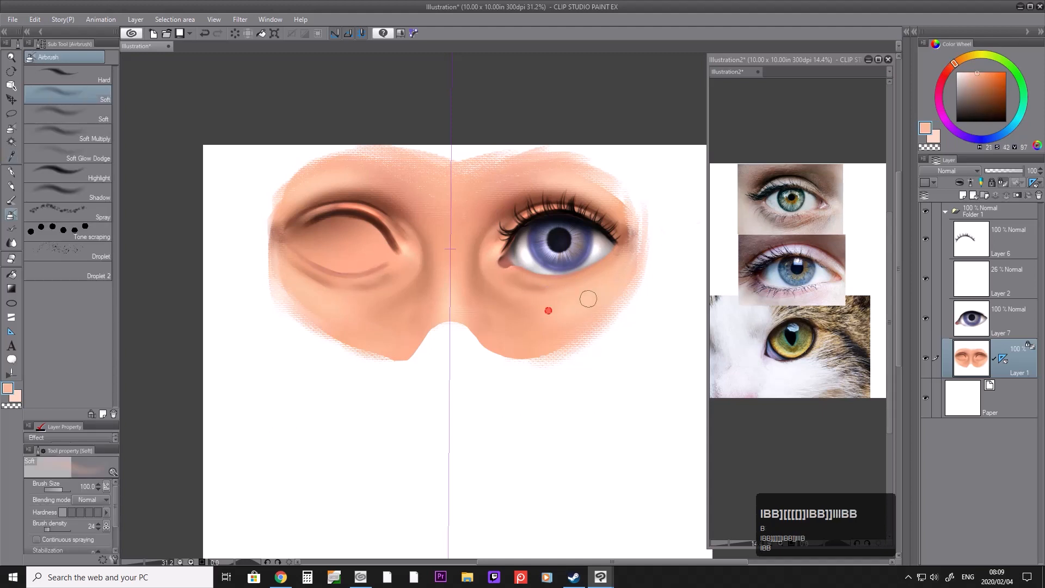
# Step: Brush light peach from the outer eye corner down toward the cheek with dv_stroke_1 enlarged to size 150
pyautogui.press('i')
pyautogui.click(589, 281)
pyautogui.press('b')
pyautogui.press(']')
pyautogui.press(']')
pyautogui.press(']')
pyautogui.press(']')
pyautogui.press(']')
pyautogui.press(']')
pyautogui.press(']')
pyautogui.press(']')
pyautogui.press(']')
pyautogui.press(']')
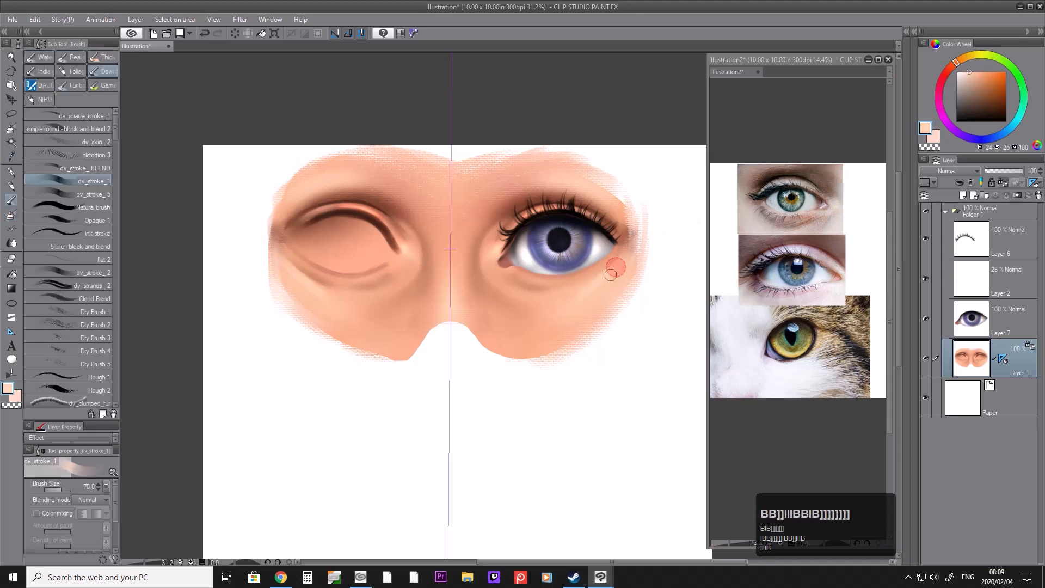
pyautogui.press(']')
pyautogui.press(']')
pyautogui.moveTo(626, 268)
pyautogui.mouseDown()
pyautogui.moveTo(580, 311)
pyautogui.moveTo(562, 306)
pyautogui.moveTo(625, 268)
pyautogui.moveTo(574, 313)
pyautogui.mouseUp()
# Step: Sample peach from the skin below the iris and blend the under-eye area with the Soft airbrush at size 60
pyautogui.press('i')
pyautogui.click(557, 298)
pyautogui.press('b')
pyautogui.press('b')
pyautogui.press('[')
pyautogui.press('[')
pyautogui.press('[')
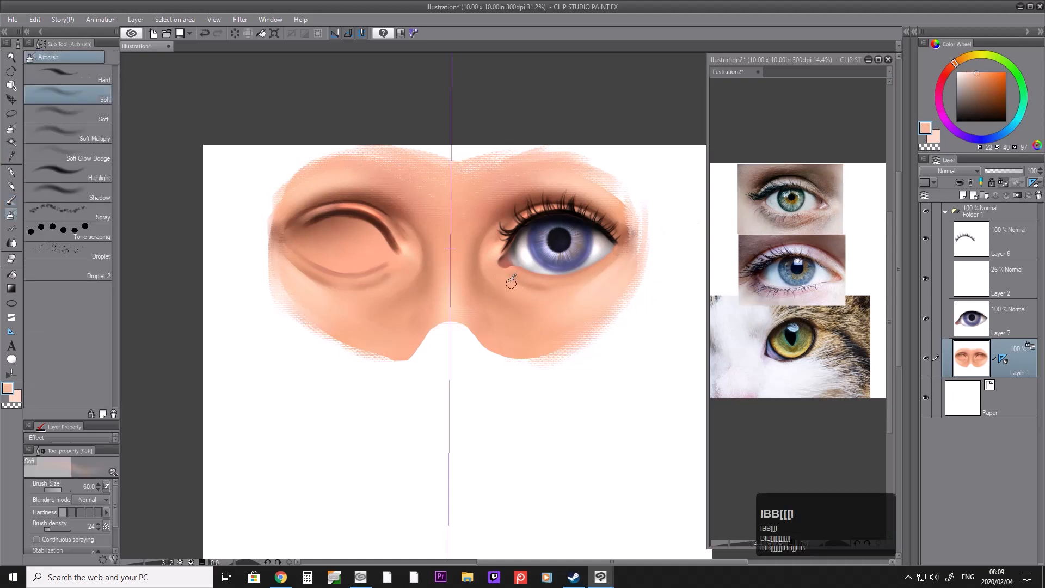
# Step: Sample peach near the inner eye corner, undo the last stroke and reduce dv_stroke_1 to size 50 for retouching the skin
pyautogui.press('i')
pyautogui.click(505, 280)
pyautogui.press('b')
pyautogui.hotkey('ctrl', 'z')
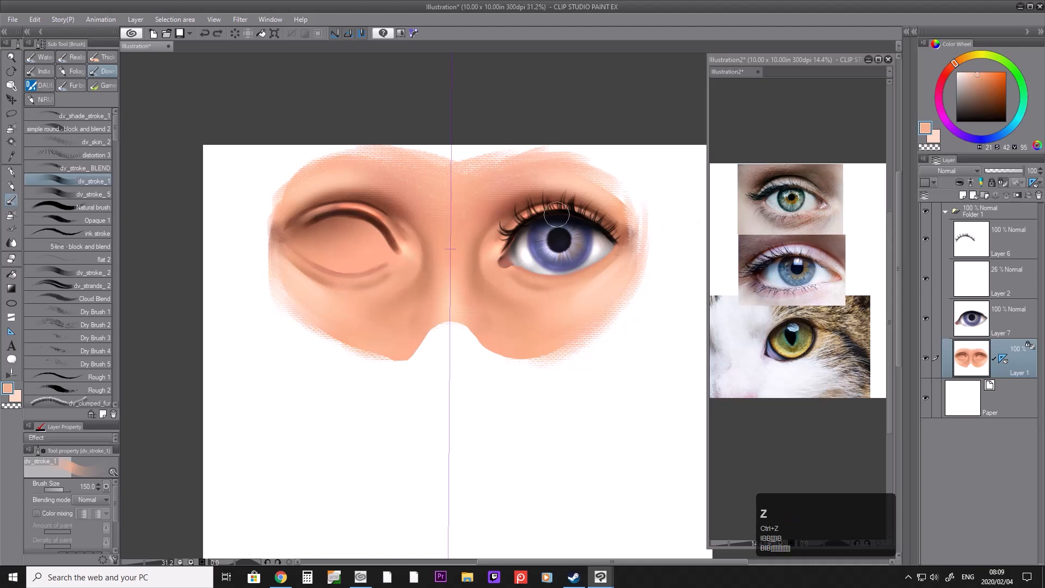
pyautogui.press('[')
pyautogui.press('[')
pyautogui.press('[')
pyautogui.press('[')
pyautogui.press('[')
pyautogui.press('[')
pyautogui.press('[')
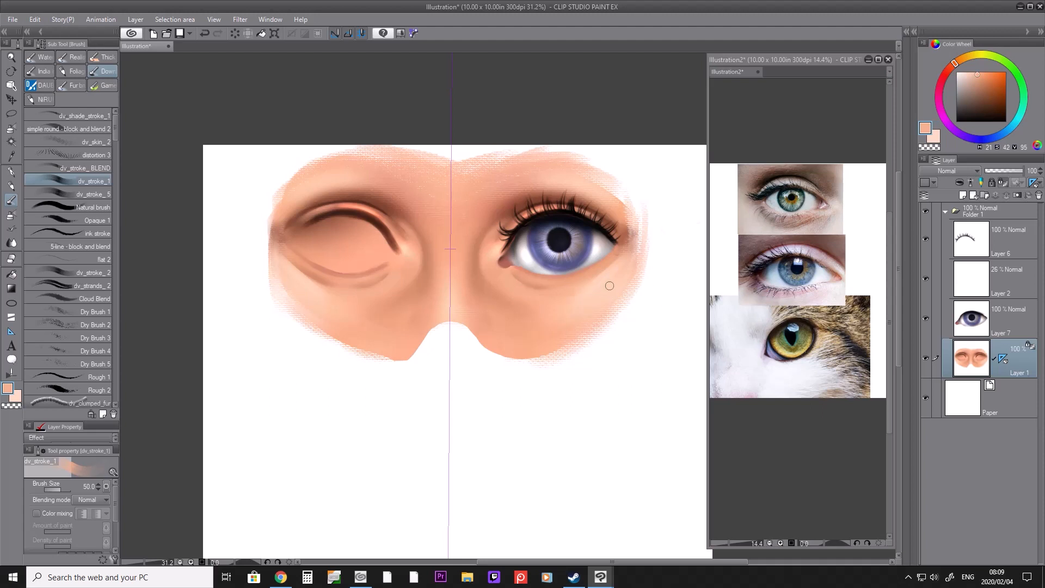
# Step: Highlight the skin below the open eye in light peach with the Soft airbrush, finally reducing the brush to size 17
pyautogui.press('b')
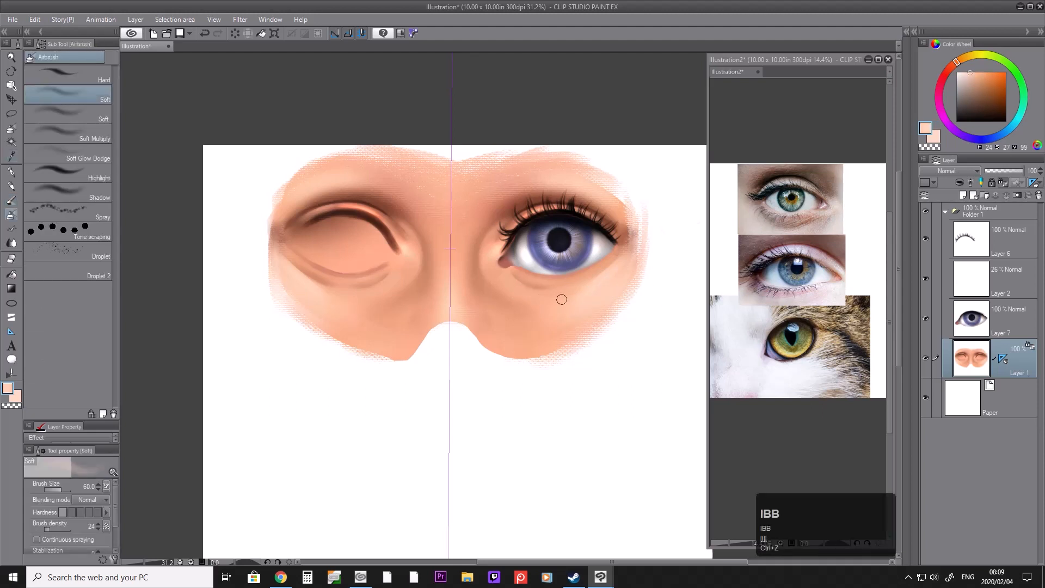
pyautogui.press('\\')
pyautogui.press(']')
pyautogui.press(']')
pyautogui.press(']')
pyautogui.press('[')
pyautogui.press('[')
pyautogui.press('[')
pyautogui.press('[')
pyautogui.press('[')
pyautogui.press('[')
pyautogui.press('[')
pyautogui.press('[')
pyautogui.press('[')
pyautogui.press('[')
pyautogui.press('[')
pyautogui.press('[')
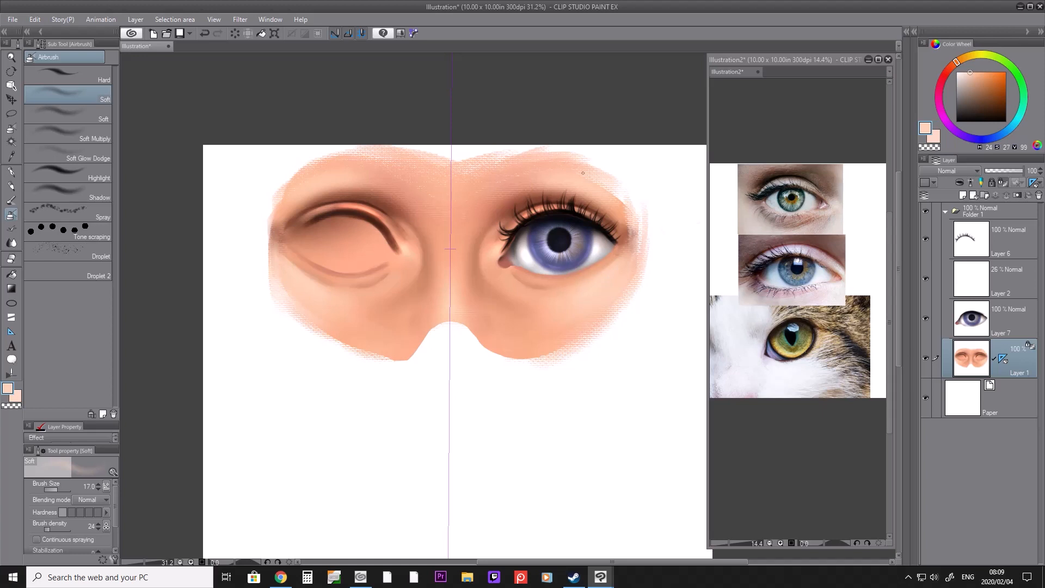
# Step: Lasso the iris on Layer 7, copy and paste it onto its own layer, and clear the selection
pyautogui.click(994, 245)
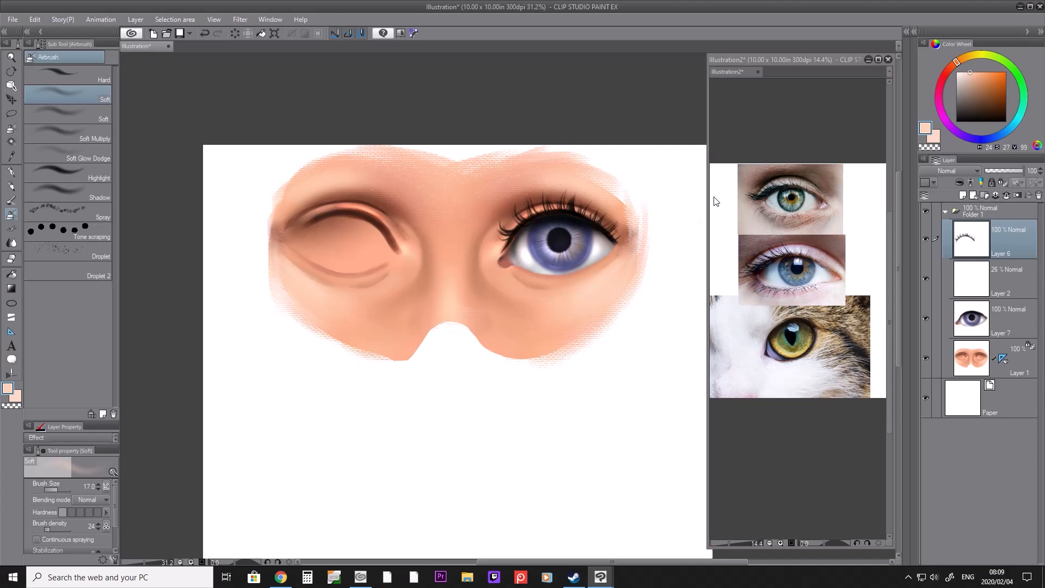
pyautogui.click(991, 328)
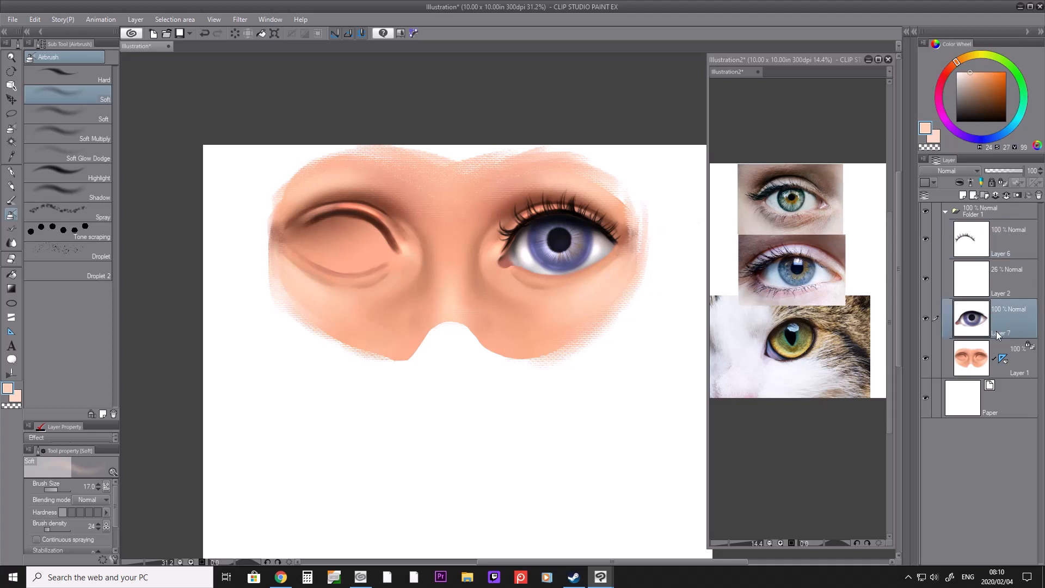
pyautogui.click(11, 113)
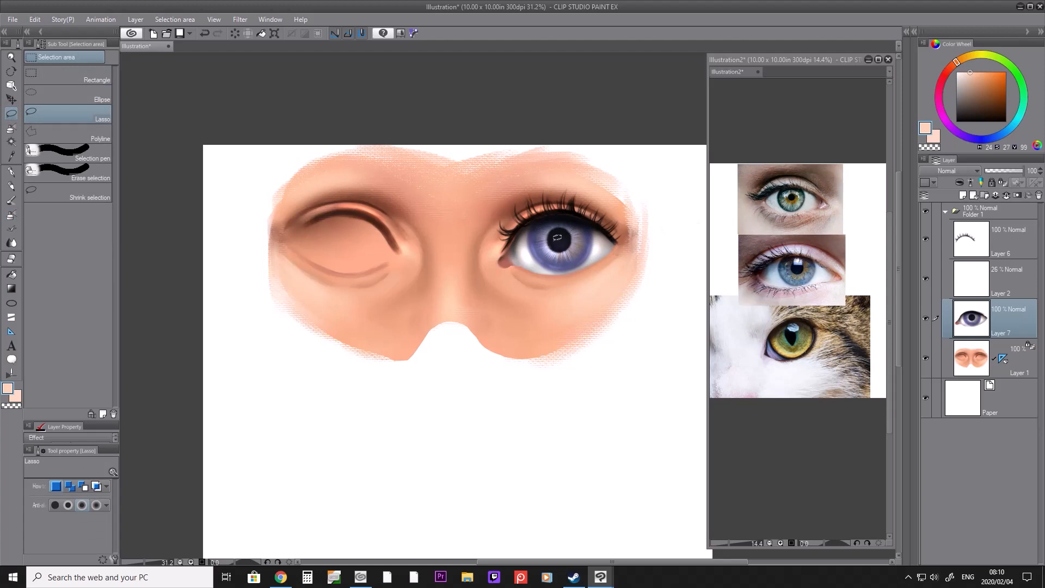
pyautogui.press('shift')
pyautogui.moveTo(590, 241)
pyautogui.mouseDown()
pyautogui.moveTo(579, 260)
pyautogui.moveTo(553, 263)
pyautogui.moveTo(534, 243)
pyautogui.moveTo(538, 224)
pyautogui.moveTo(566, 220)
pyautogui.moveTo(590, 240)
pyautogui.mouseUp()
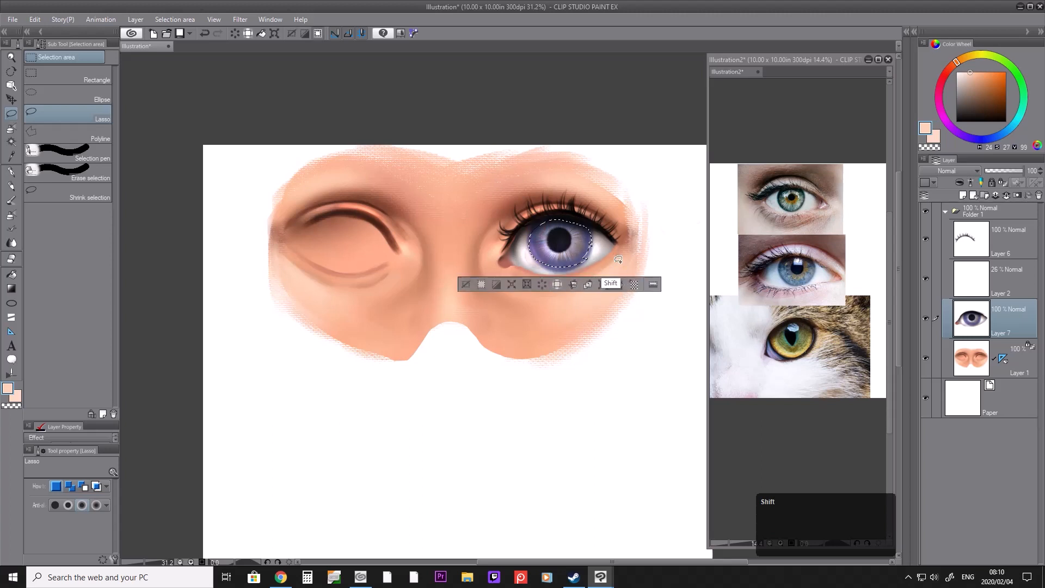
pyautogui.click(587, 284)
pyautogui.click(623, 267)
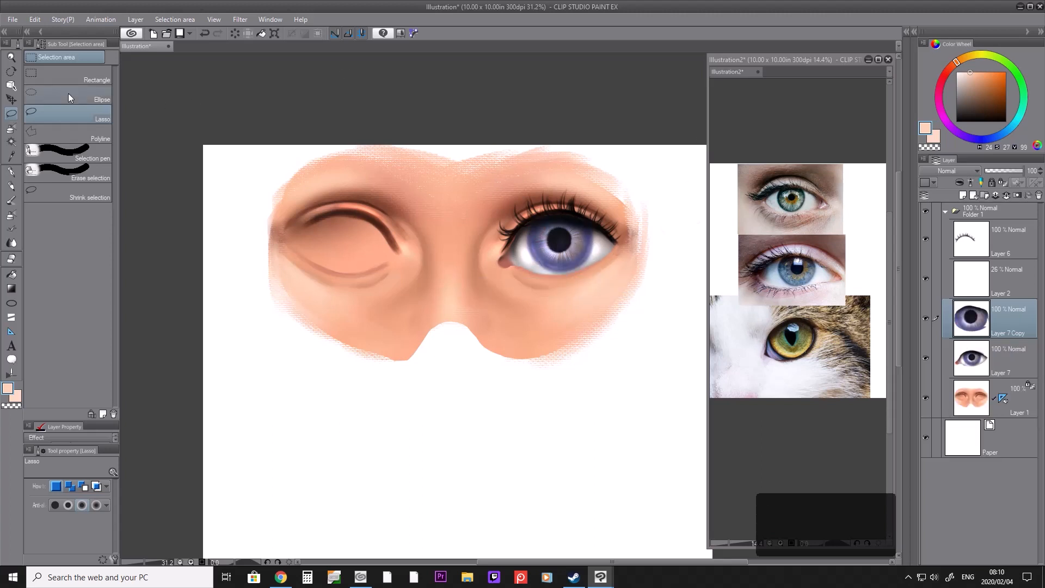
# Step: Move the copied iris into position over the original, nudging it slightly right and down
pyautogui.click(12, 100)
pyautogui.moveTo(585, 254); pyautogui.dragTo(581, 240)
pyautogui.press('Right')
pyautogui.press('Right')
pyautogui.press('Right')
pyautogui.press('Right')
pyautogui.press('Down')
pyautogui.press('Down')
pyautogui.press('Down')
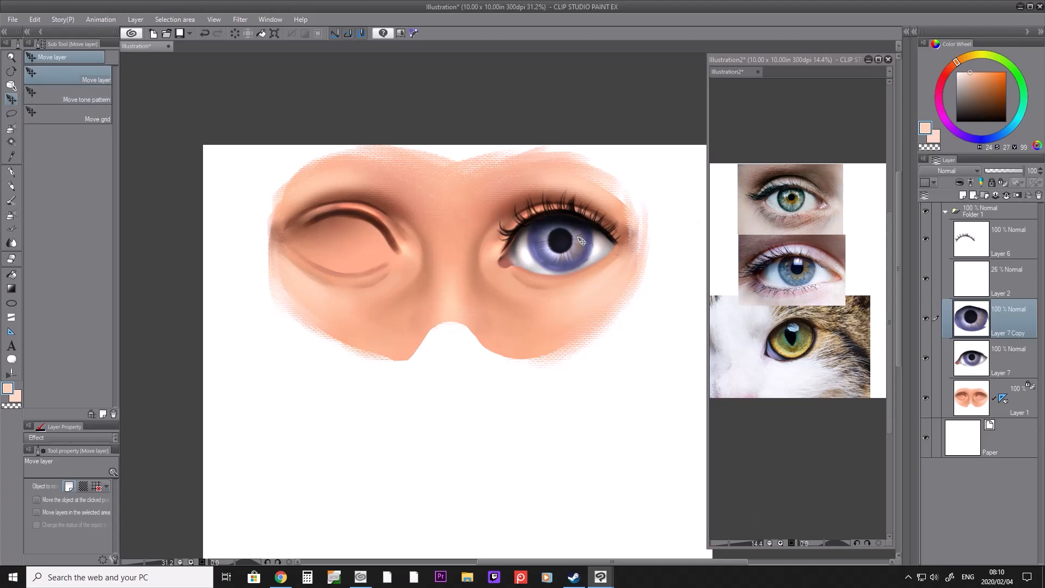
pyautogui.press('Right')
# Step: Soften the copied iris's edges with the Soft eraser reduced to size 80, and merge the copy down into Layer 7
pyautogui.press('e')
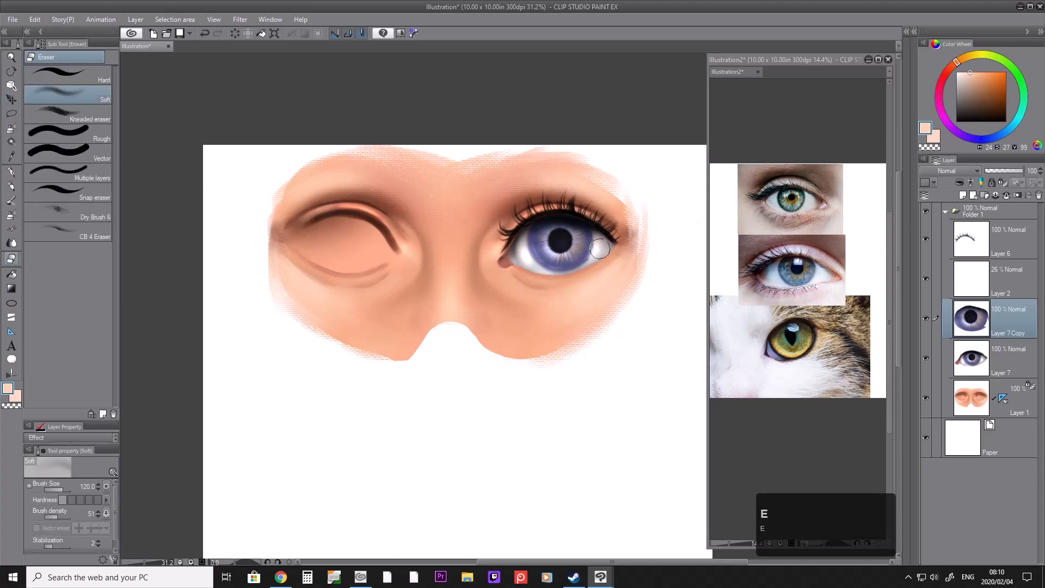
pyautogui.moveTo(596, 233)
pyautogui.mouseDown()
pyautogui.moveTo(594, 258)
pyautogui.moveTo(561, 281)
pyautogui.moveTo(601, 255)
pyautogui.mouseUp()
pyautogui.moveTo(600, 241)
pyautogui.mouseDown()
pyautogui.moveTo(568, 279)
pyautogui.moveTo(578, 276)
pyautogui.moveTo(548, 290)
pyautogui.mouseUp()
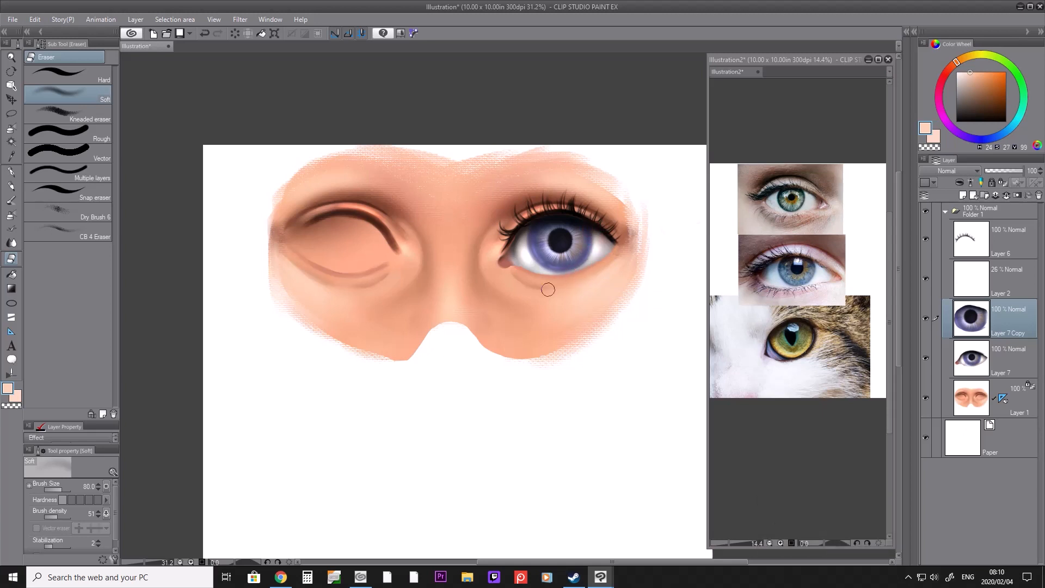
pyautogui.rightClick(1015, 309)
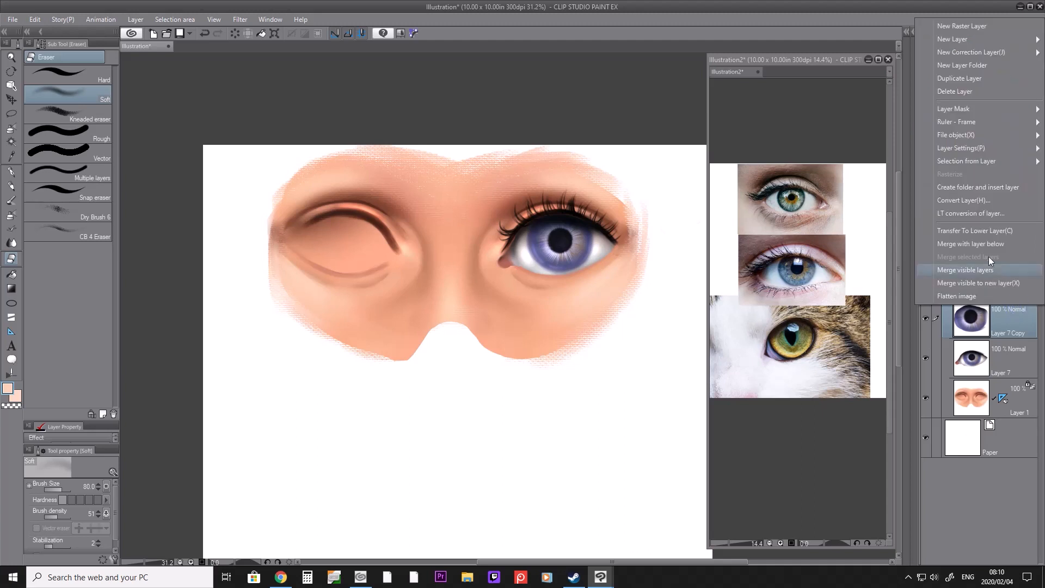
pyautogui.click(989, 242)
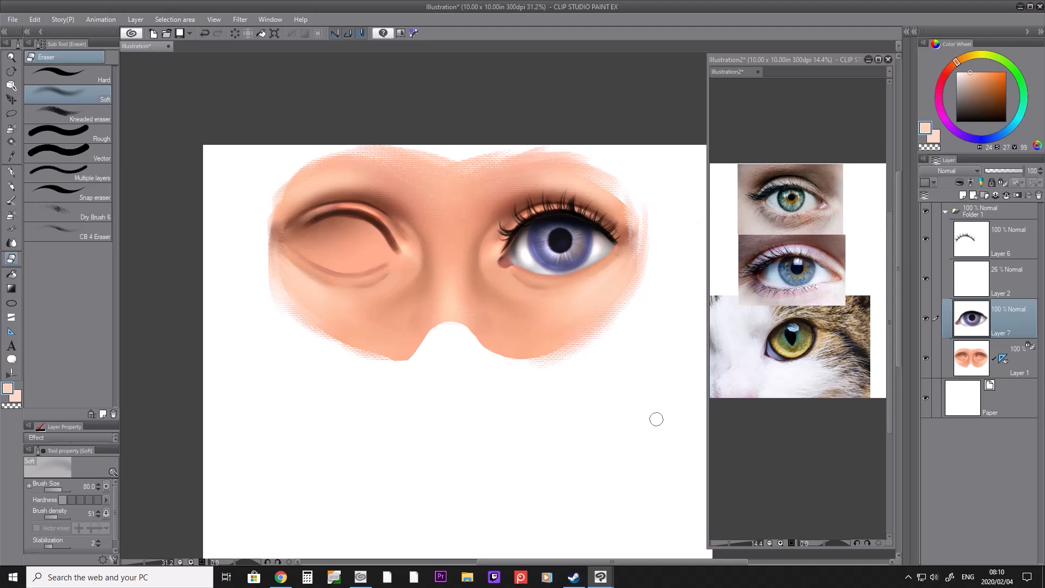
# Step: Pick a dark reddish brown and define the inner eye corner with dv_stroke_1, finally reducing the brush to size 10
pyautogui.press('i')
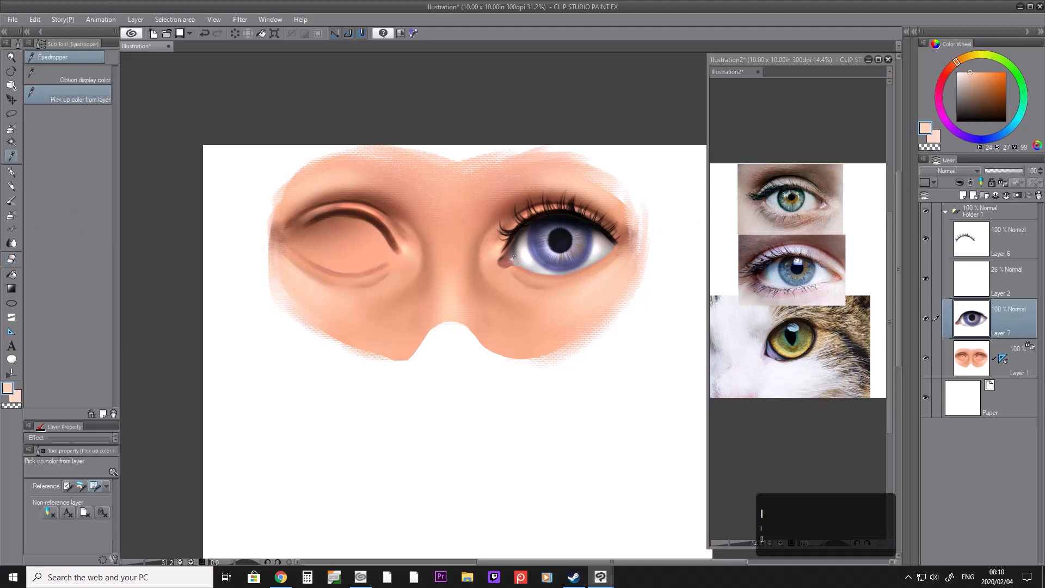
pyautogui.click(502, 264)
pyautogui.click(987, 99)
pyautogui.press('b')
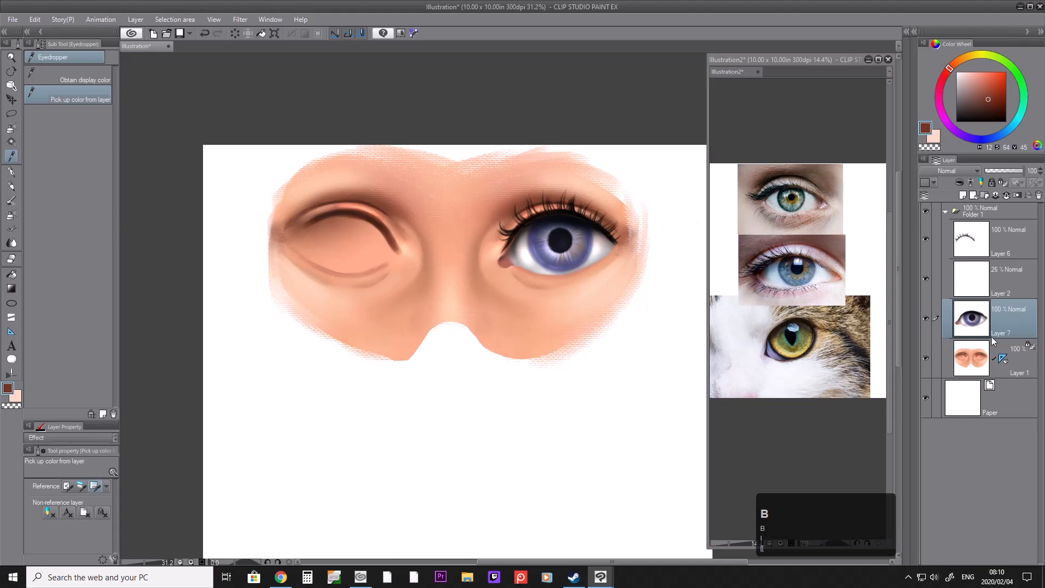
pyautogui.press('[')
pyautogui.press('[')
pyautogui.press('[')
pyautogui.press('[')
pyautogui.press(']')
pyautogui.click(499, 261)
pyautogui.press(']')
pyautogui.moveTo(500, 262)
pyautogui.mouseDown()
pyautogui.moveTo(508, 254)
pyautogui.moveTo(505, 268)
pyautogui.mouseUp()
pyautogui.press('[')
pyautogui.press('[')
pyautogui.press('[')
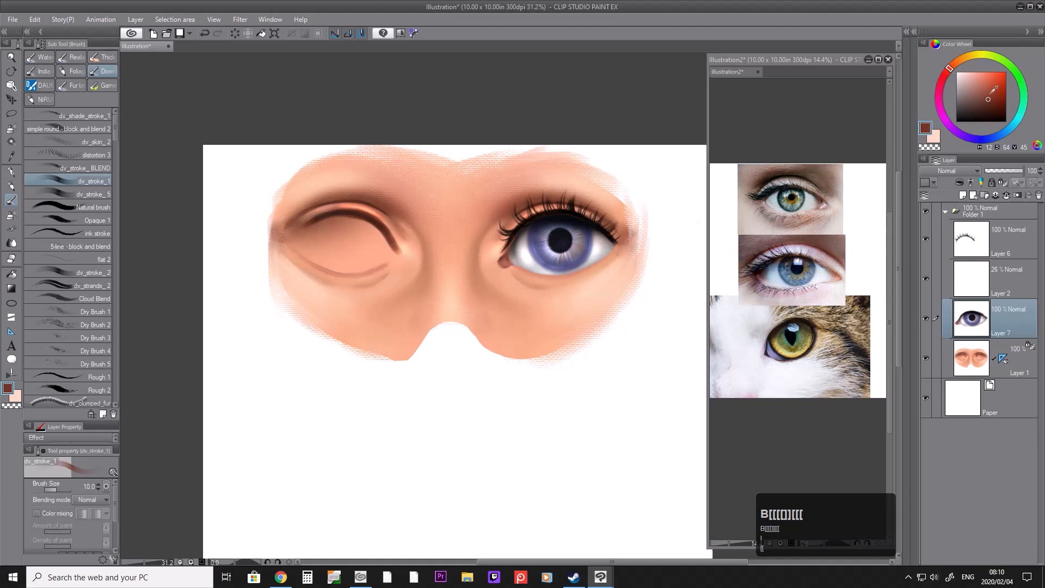
# Step: Add a white highlight to the inner eye corner with dv_stroke_1 at size 10, and switch to the Real G-Pen
pyautogui.moveTo(982, 89); pyautogui.dragTo(956, 71)
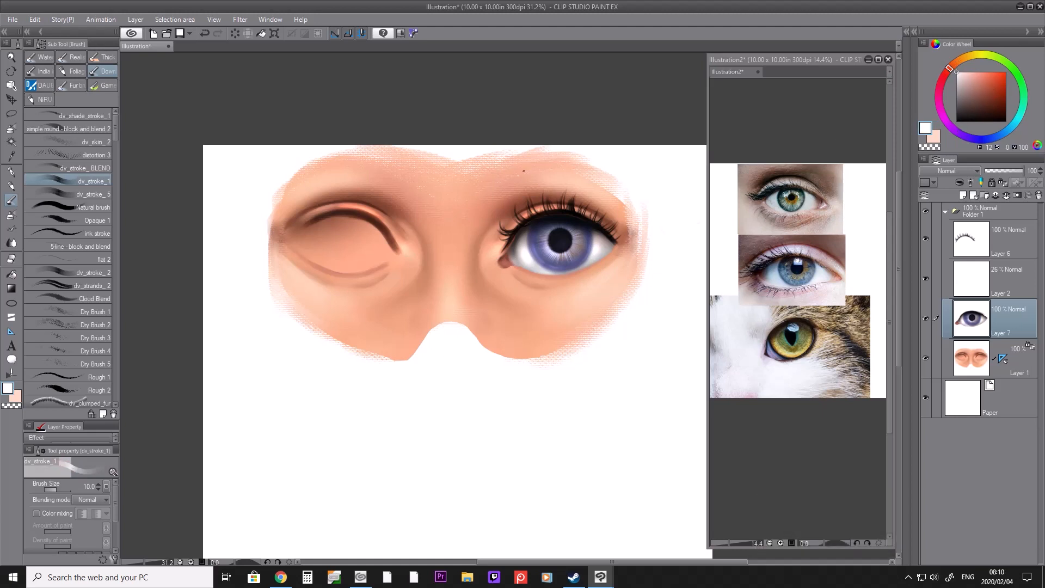
pyautogui.moveTo(503, 265); pyautogui.dragTo(507, 262)
pyautogui.press('p')
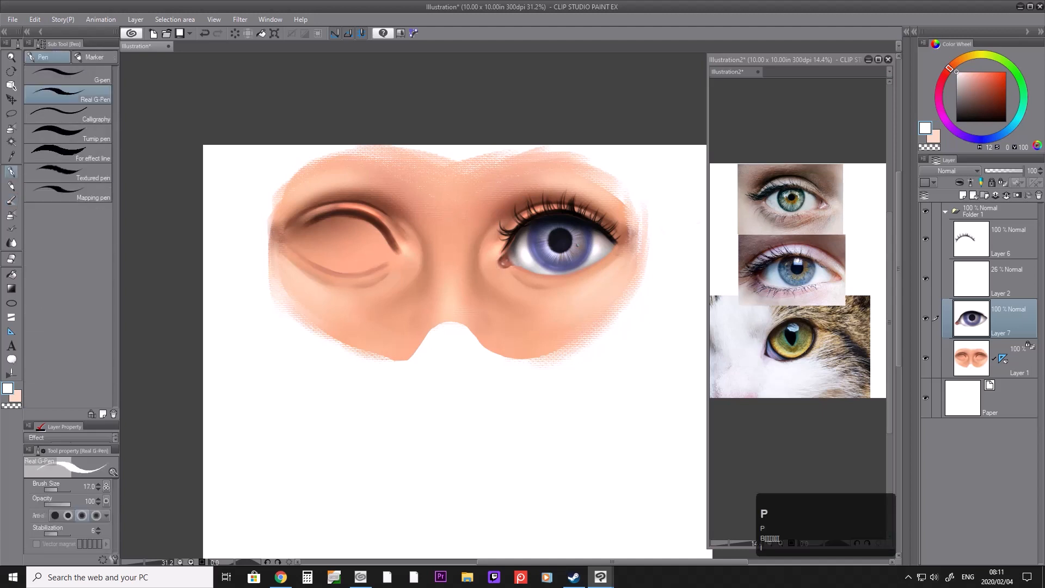
# Step: Try white highlights along the lower lid near the inner eye corner with the Real G-Pen, and undo them
pyautogui.press('[')
pyautogui.press('[')
pyautogui.press('[')
pyautogui.press('[')
pyautogui.press(']')
pyautogui.press(']')
pyautogui.press(']')
pyautogui.press(']')
pyautogui.moveTo(519, 265); pyautogui.dragTo(523, 266)
pyautogui.click(532, 273)
pyautogui.hotkey('ctrl', 'z')
pyautogui.hotkey('ctrl', 'z')
pyautogui.hotkey('ctrl', 'z')
# Step: Dab small white highlights along the outer lower lid and outer eye corner with the Real G-Pen at size 15
pyautogui.moveTo(587, 265); pyautogui.dragTo(608, 253)
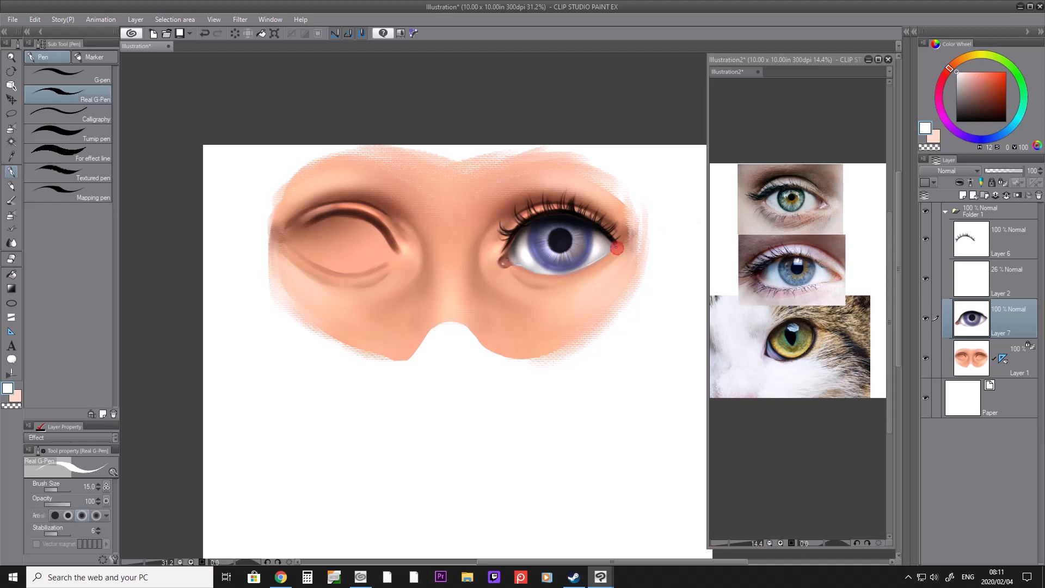
pyautogui.click(618, 247)
pyautogui.click(611, 255)
pyautogui.click(595, 266)
# Step: On a new layer above Layer 7, lasso a small reflection shape over the pupil's upper right and fill it with white
pyautogui.click(963, 196)
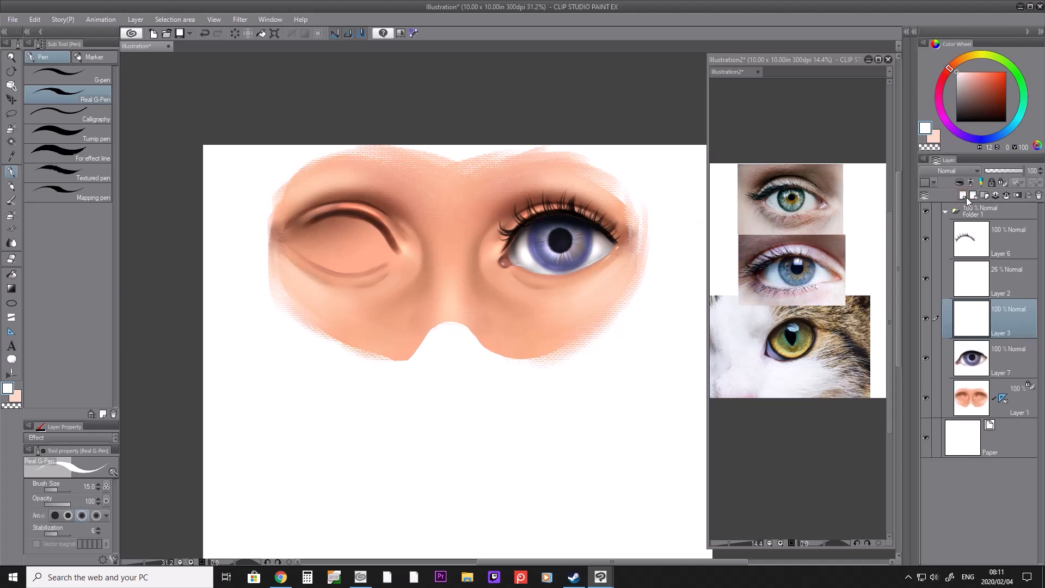
pyautogui.press('p')
pyautogui.press('p')
pyautogui.press('p')
pyautogui.press(']')
pyautogui.press(']')
pyautogui.press(']')
pyautogui.press(']')
pyautogui.press(']')
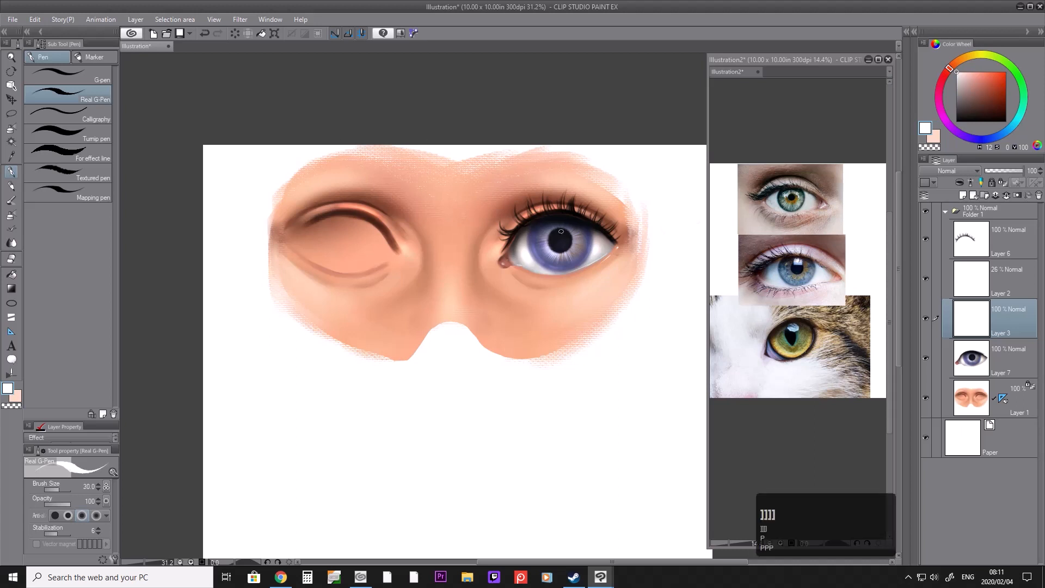
pyautogui.click(10, 113)
pyautogui.press('shift')
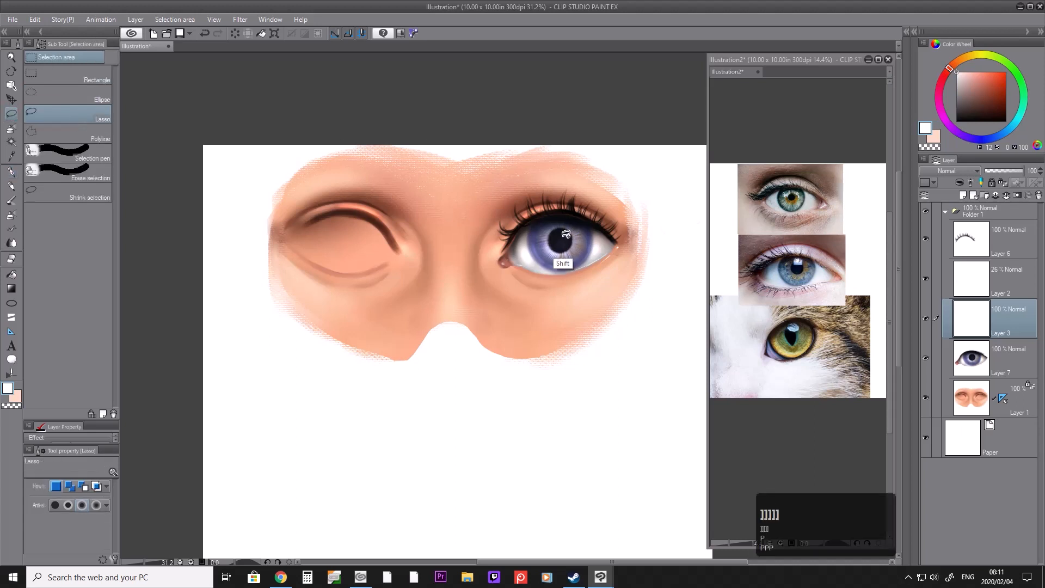
pyautogui.moveTo(567, 226)
pyautogui.mouseDown()
pyautogui.moveTo(566, 236)
pyautogui.moveTo(580, 231)
pyautogui.mouseUp()
pyautogui.click(628, 252)
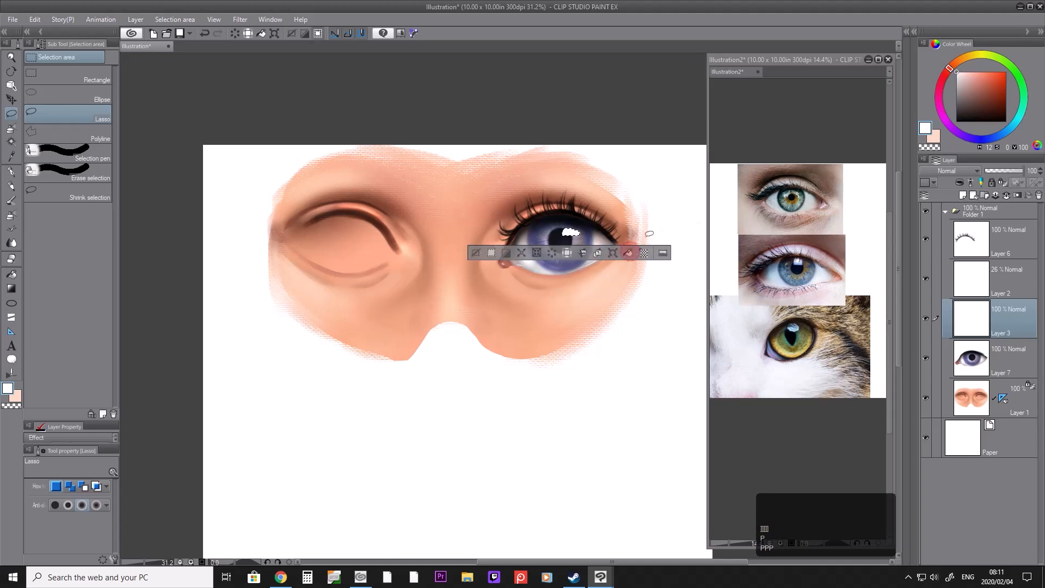
pyautogui.click(645, 237)
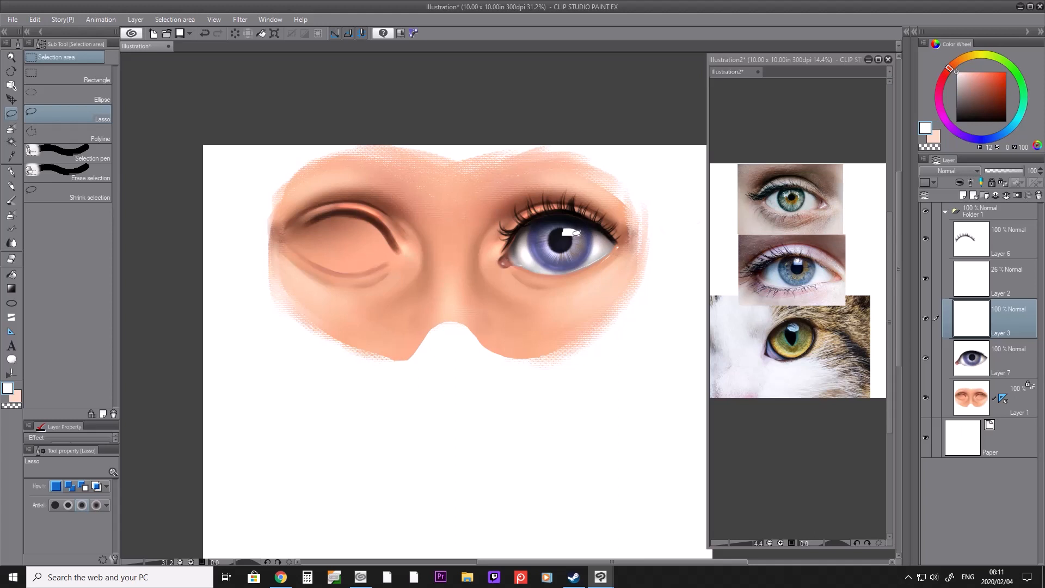
# Step: Erase the existing upper lashes on Layer 6 with an enlarged Soft eraser, leaving the dark lid line
pyautogui.click(1001, 236)
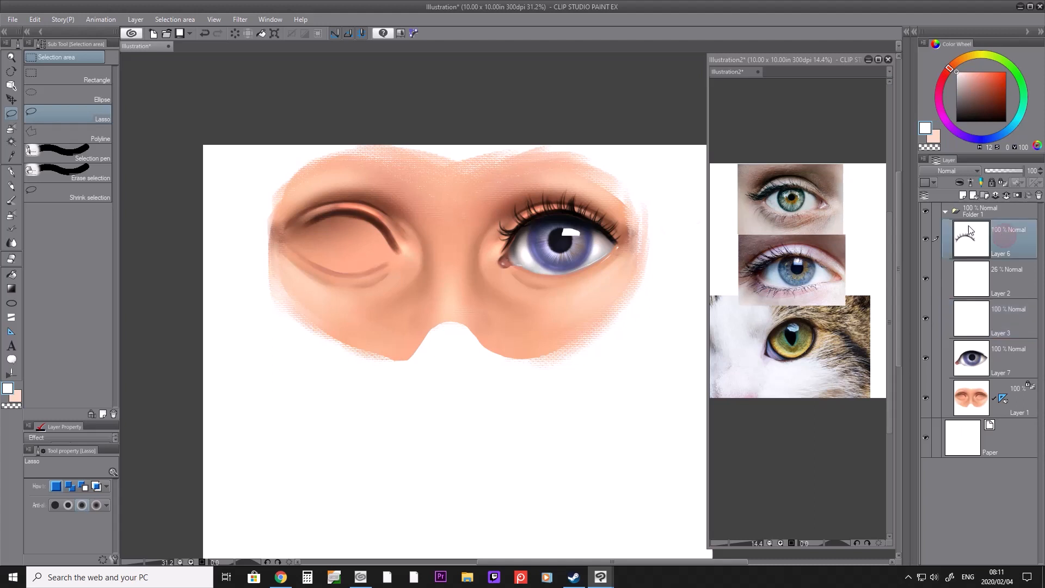
pyautogui.press('e')
pyautogui.press(']')
pyautogui.press(']')
pyautogui.press(']')
pyautogui.press(']')
pyautogui.moveTo(498, 236)
pyautogui.mouseDown()
pyautogui.moveTo(510, 207)
pyautogui.moveTo(487, 247)
pyautogui.moveTo(509, 218)
pyautogui.moveTo(567, 190)
pyautogui.moveTo(609, 196)
pyautogui.moveTo(572, 199)
pyautogui.moveTo(617, 211)
pyautogui.moveTo(596, 213)
pyautogui.moveTo(617, 226)
pyautogui.moveTo(596, 196)
pyautogui.moveTo(510, 203)
pyautogui.moveTo(497, 213)
pyautogui.moveTo(494, 247)
pyautogui.moveTo(557, 191)
pyautogui.moveTo(628, 209)
pyautogui.mouseUp()
pyautogui.press('[')
pyautogui.moveTo(511, 203); pyautogui.dragTo(632, 227)
pyautogui.moveTo(483, 237); pyautogui.dragTo(509, 209)
# Step: Pick a very dark brown and set up the GCB 4 plain brush at size 10
pyautogui.press('b')
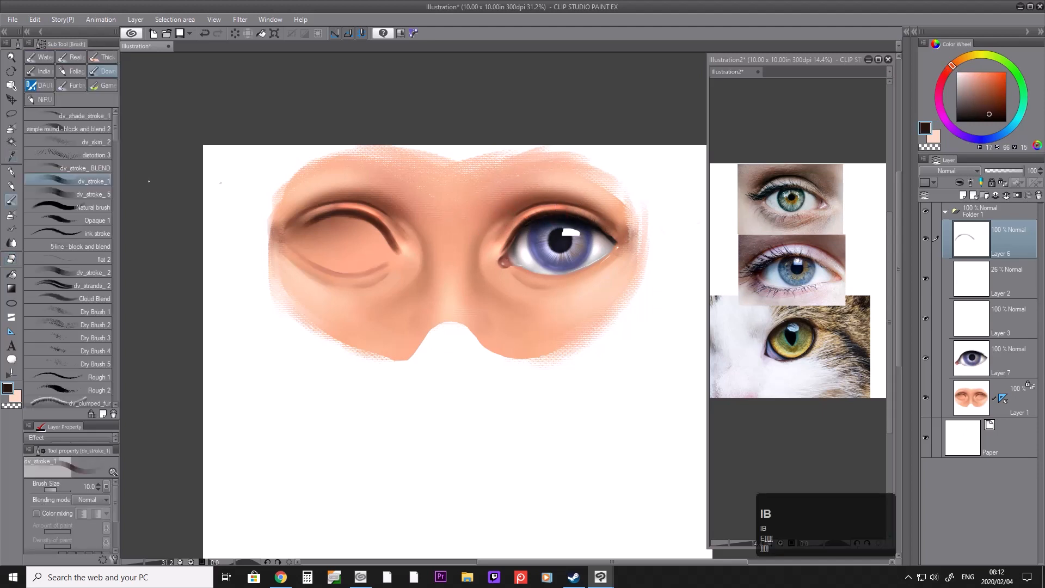
pyautogui.click(103, 85)
pyautogui.click(94, 211)
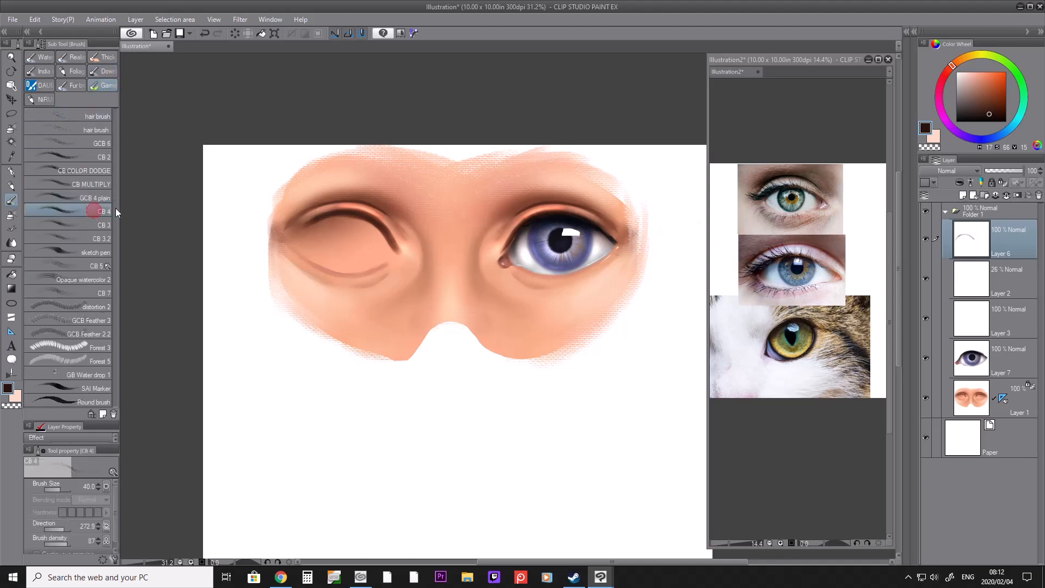
pyautogui.click(106, 197)
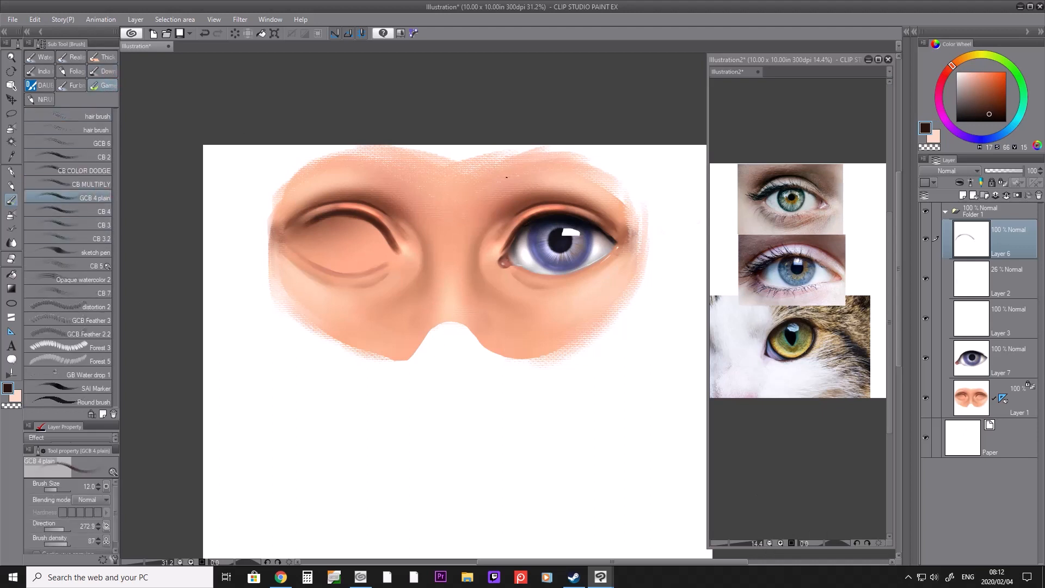
pyautogui.press('[')
# Step: Flip the reference images horizontally and enlarge them to study the lashes of the human eyes
pyautogui.click(831, 280)
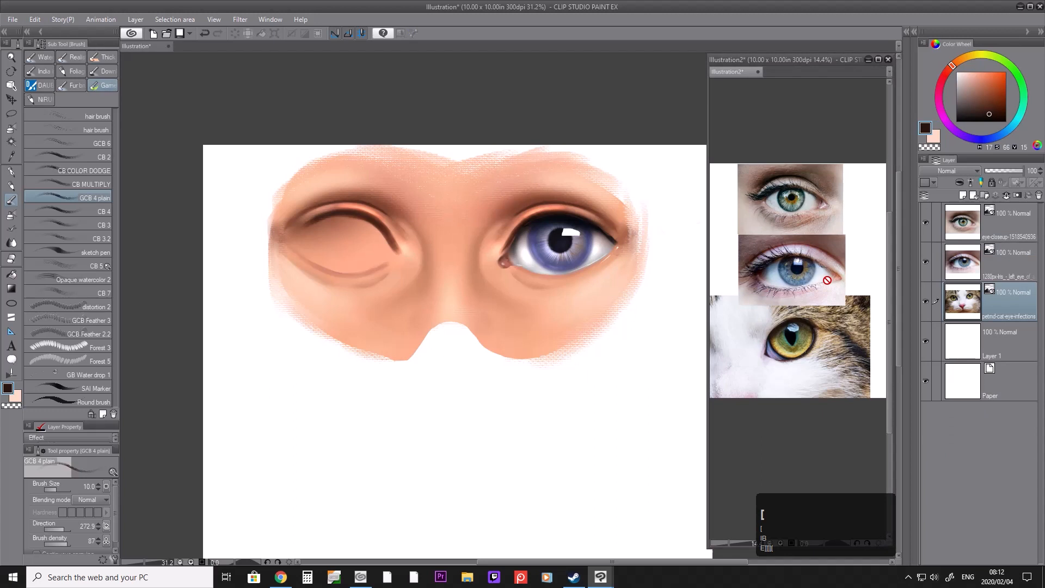
pyautogui.press('F5')
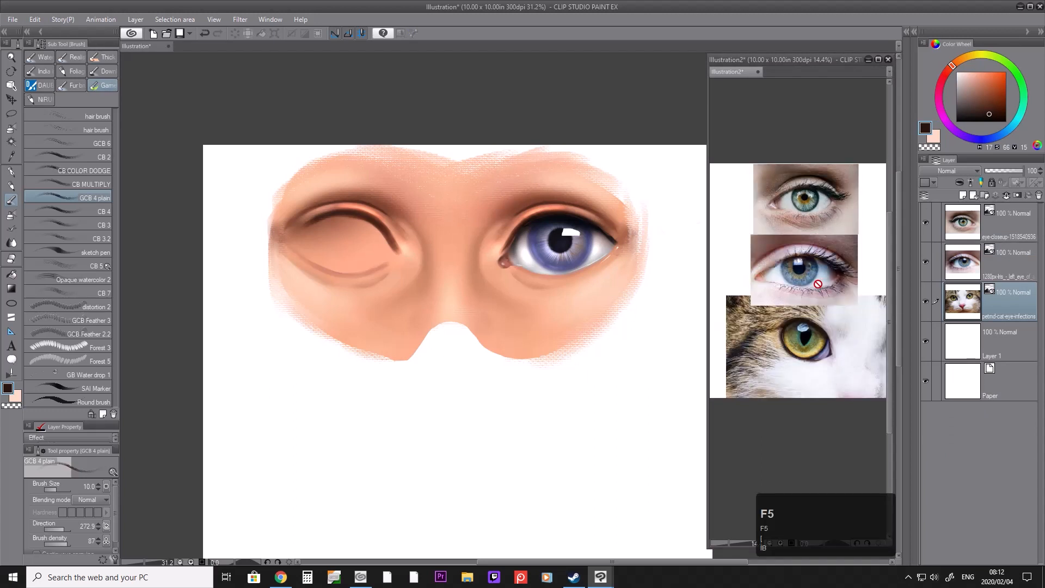
pyautogui.press('/')
pyautogui.moveTo(813, 248); pyautogui.dragTo(852, 248)
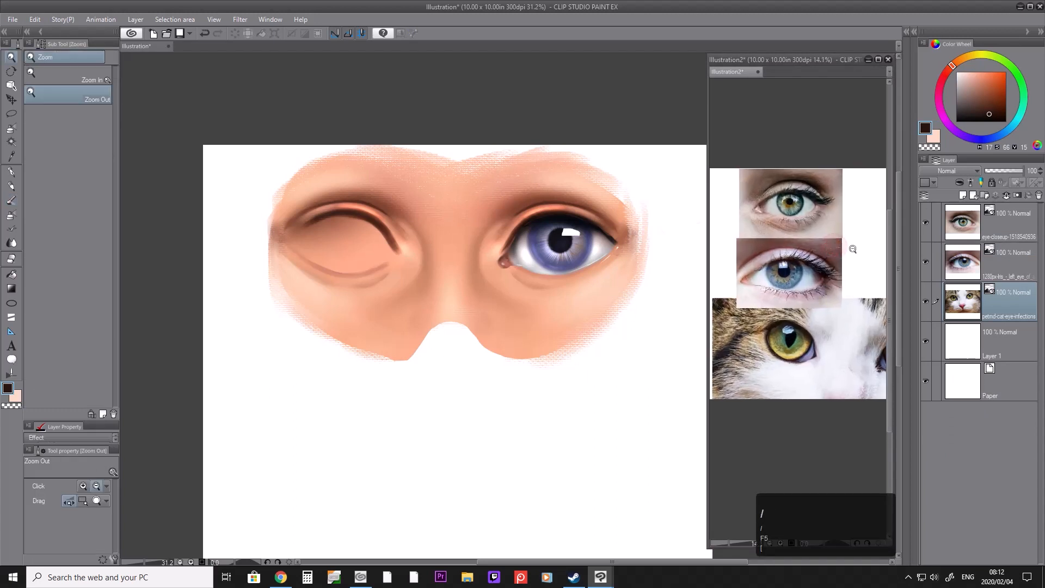
pyautogui.moveTo(785, 216); pyautogui.dragTo(797, 217)
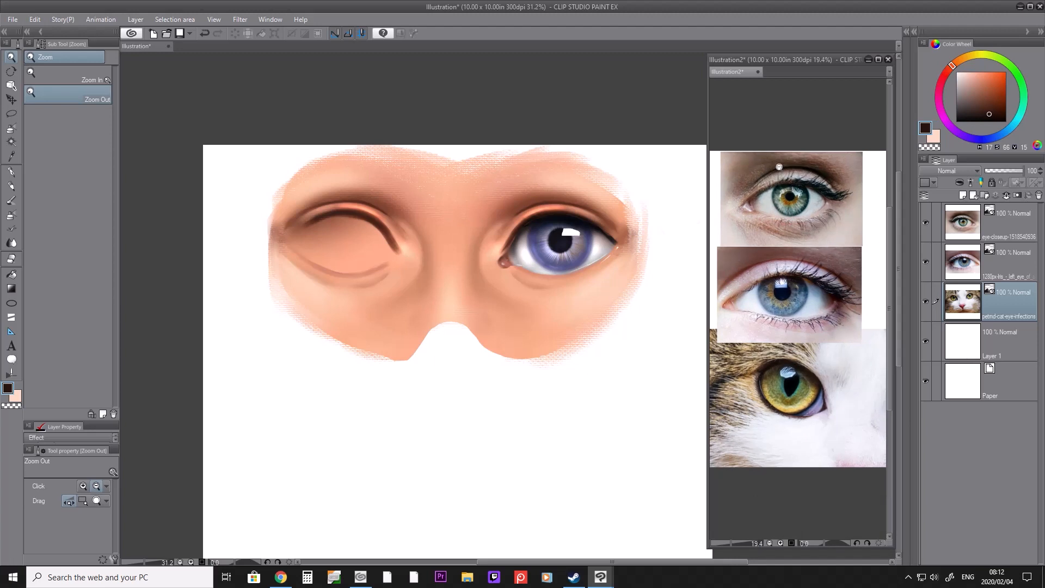
# Step: Switch the color to black and paint the first upper lashes at the inner corner on Layer 6, enlarging GCB 4 plain to size 17
pyautogui.press('b')
pyautogui.click(537, 218)
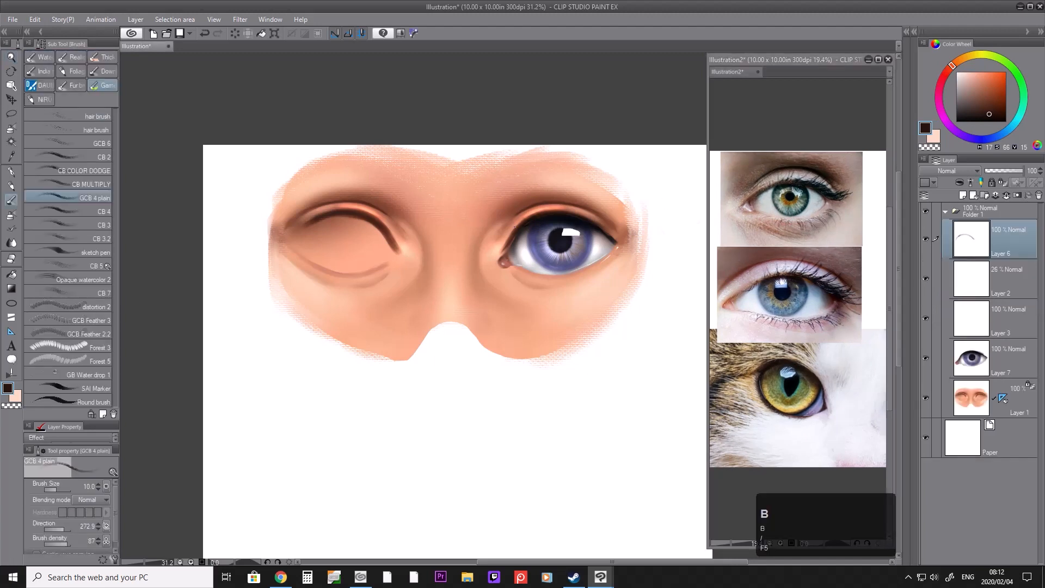
pyautogui.click(516, 230)
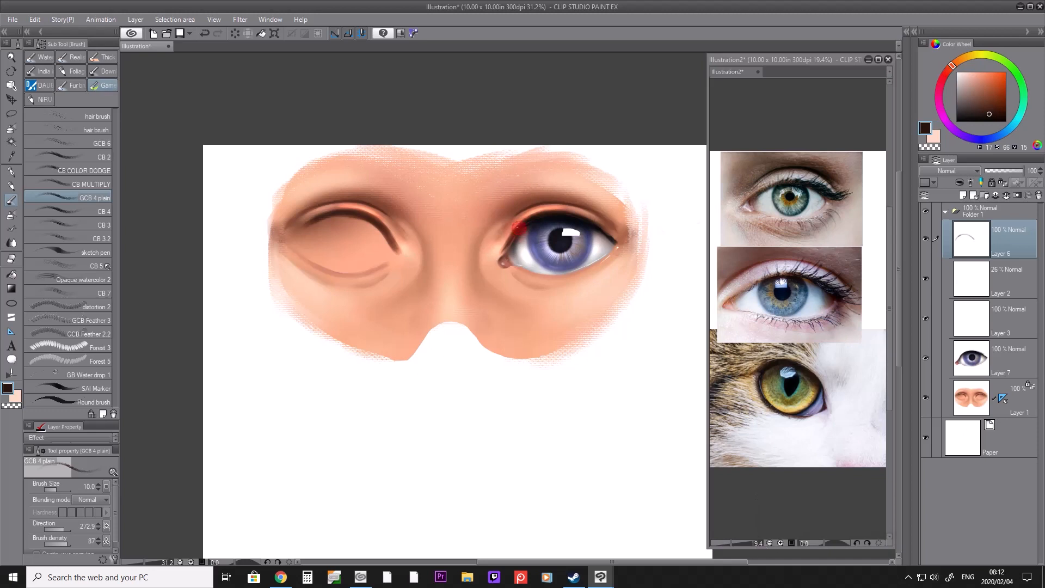
pyautogui.click(984, 120)
pyautogui.click(517, 229)
pyautogui.click(516, 229)
pyautogui.click(517, 228)
pyautogui.press(']')
pyautogui.press(']')
pyautogui.press(']')
pyautogui.press(']')
pyautogui.press(']')
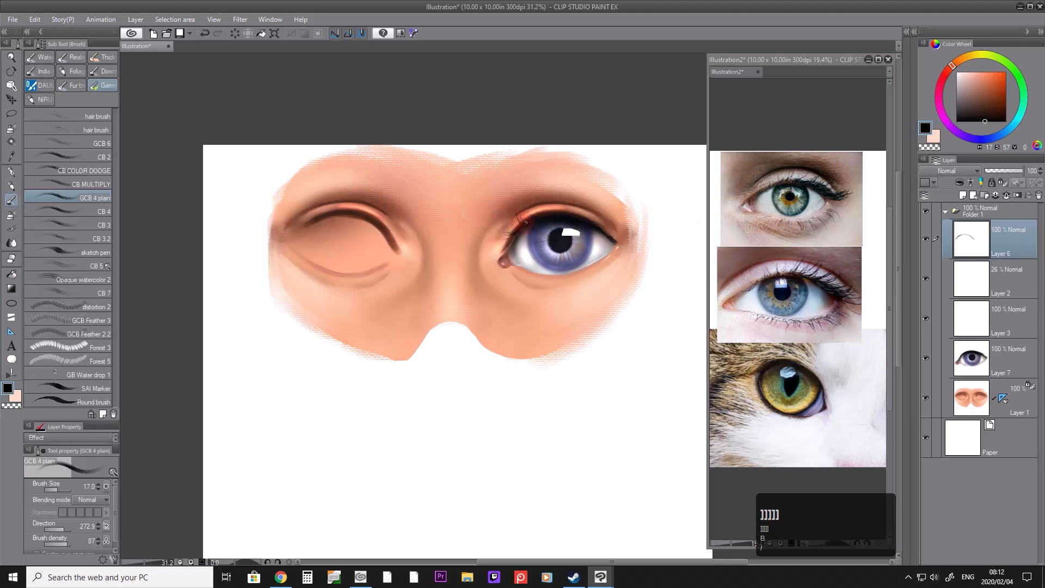
pyautogui.moveTo(527, 222); pyautogui.dragTo(516, 223)
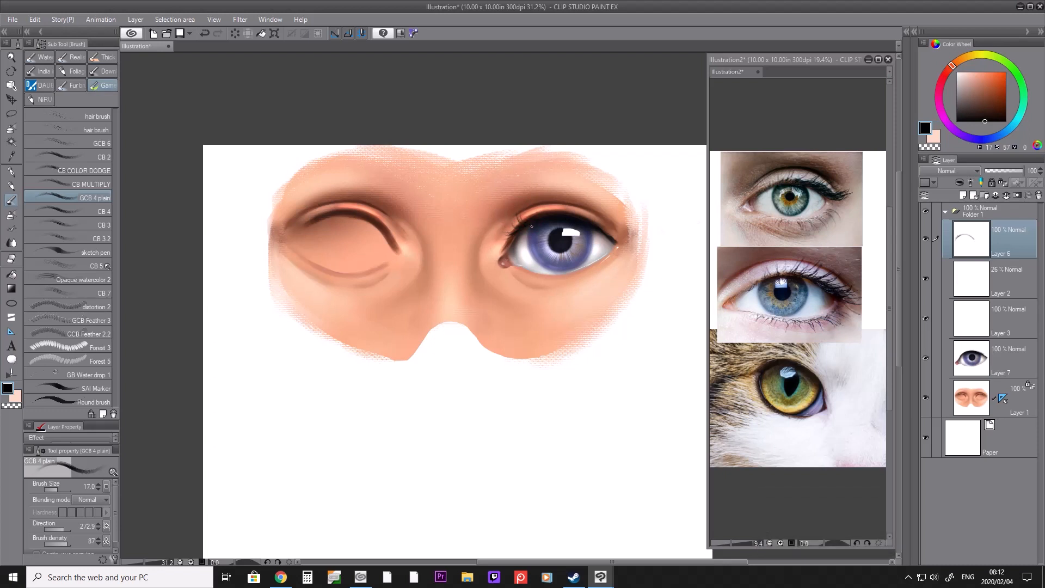
# Step: Paint curved black lashes along the inner half and middle of the upper lid, varying the GCB 4 plain brush size
pyautogui.press('[')
pyautogui.press('[')
pyautogui.moveTo(524, 224)
pyautogui.mouseDown()
pyautogui.moveTo(516, 214)
pyautogui.moveTo(503, 232)
pyautogui.moveTo(532, 210)
pyautogui.mouseUp()
pyautogui.press(']')
pyautogui.press(']')
pyautogui.moveTo(544, 214); pyautogui.dragTo(551, 206)
pyautogui.press('[')
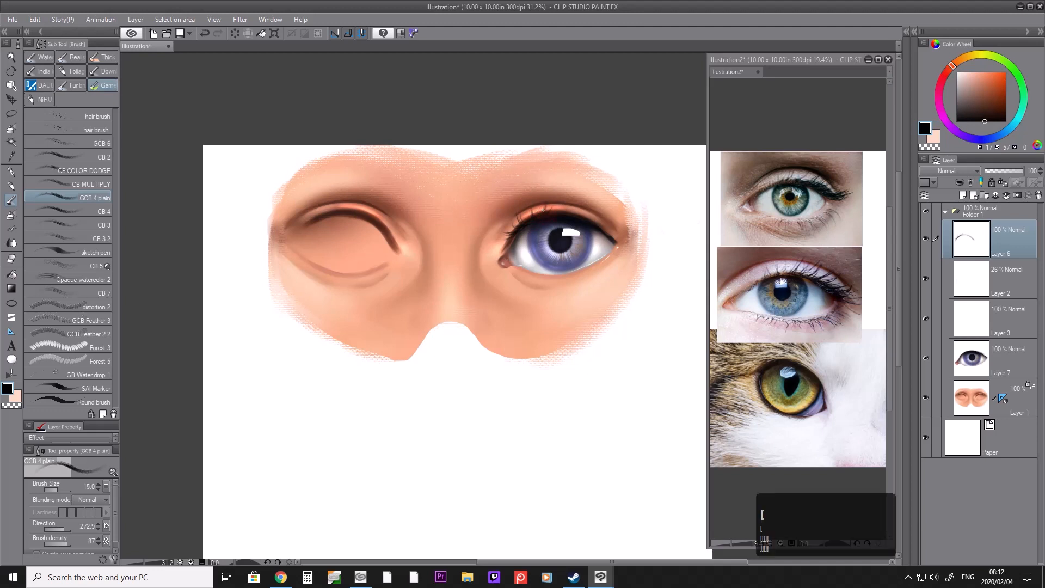
pyautogui.press(']')
pyautogui.click(555, 210)
pyautogui.moveTo(562, 213)
pyautogui.mouseDown()
pyautogui.moveTo(579, 201)
pyautogui.moveTo(564, 208)
pyautogui.mouseUp()
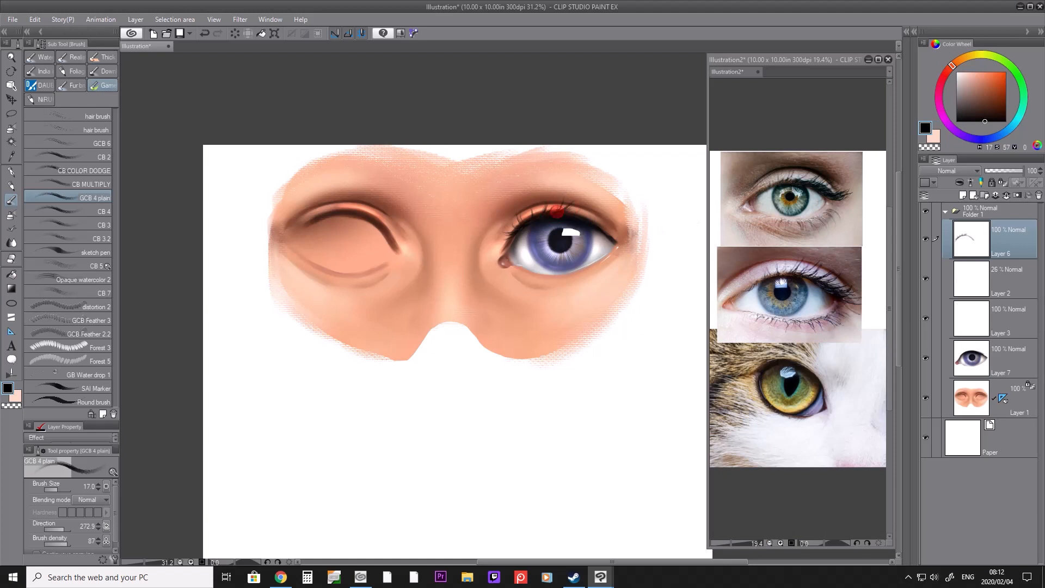
# Step: Paint the lashes along the outer upper lid and fill in the inner ones with GCB 4 plain at size 15
pyautogui.press('[')
pyautogui.press('[')
pyautogui.click(568, 216)
pyautogui.moveTo(579, 215)
pyautogui.mouseDown()
pyautogui.moveTo(598, 207)
pyautogui.moveTo(580, 205)
pyautogui.moveTo(604, 215)
pyautogui.moveTo(595, 217)
pyautogui.mouseUp()
pyautogui.moveTo(600, 233)
pyautogui.mouseDown()
pyautogui.moveTo(626, 226)
pyautogui.moveTo(601, 231)
pyautogui.moveTo(616, 229)
pyautogui.moveTo(617, 245)
pyautogui.moveTo(609, 229)
pyautogui.moveTo(595, 232)
pyautogui.moveTo(601, 214)
pyautogui.moveTo(575, 207)
pyautogui.mouseUp()
pyautogui.moveTo(555, 214); pyautogui.dragTo(534, 216)
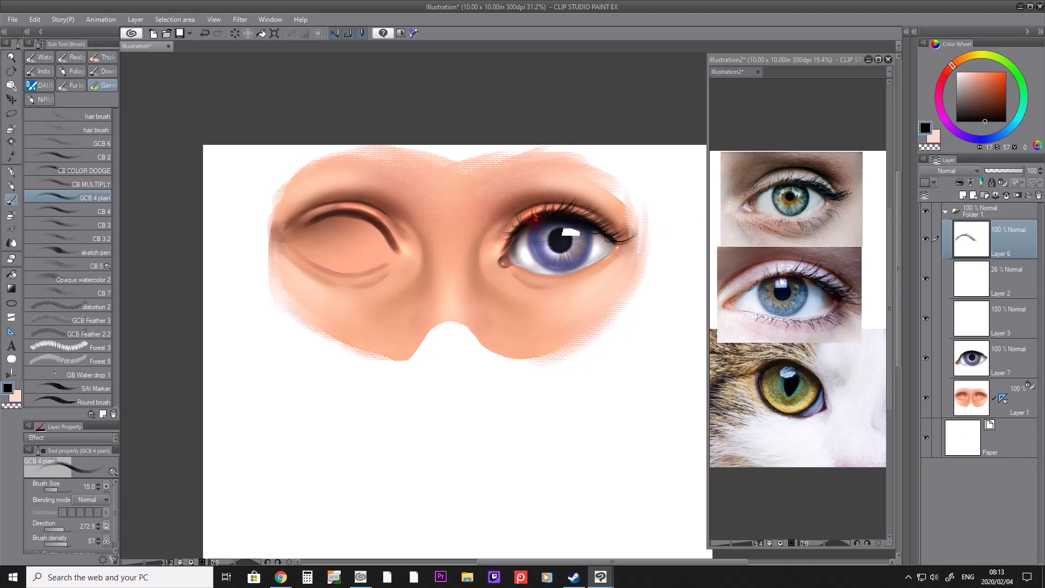
# Step: Refine the outer-corner lashes with the Soft eraser at size 70 and extra GCB 4 plain strokes
pyautogui.press('e')
pyautogui.press('[')
pyautogui.press('[')
pyautogui.press('[')
pyautogui.press('[')
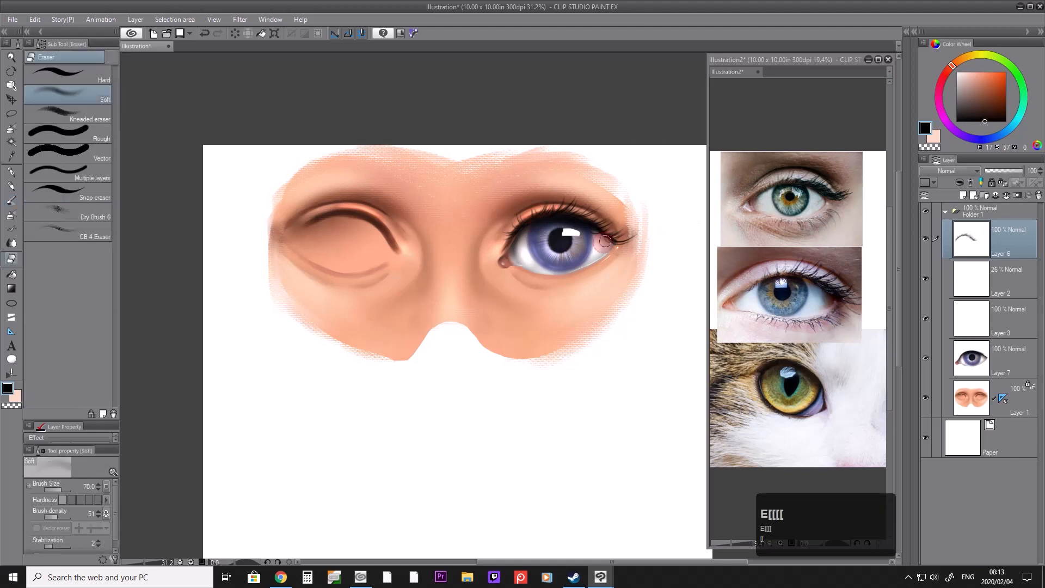
pyautogui.press('b')
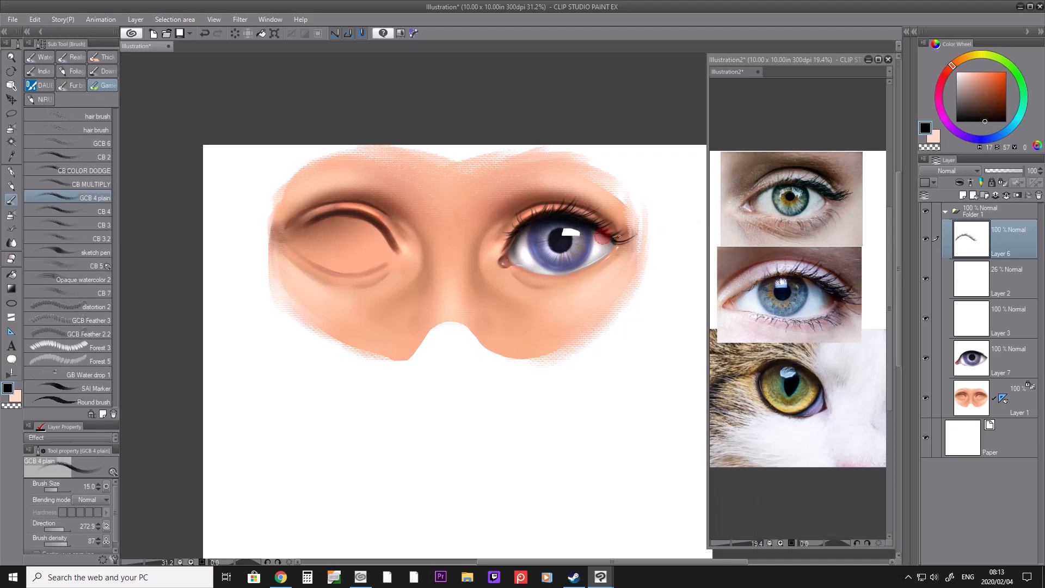
pyautogui.moveTo(615, 240); pyautogui.dragTo(631, 240)
pyautogui.press('e')
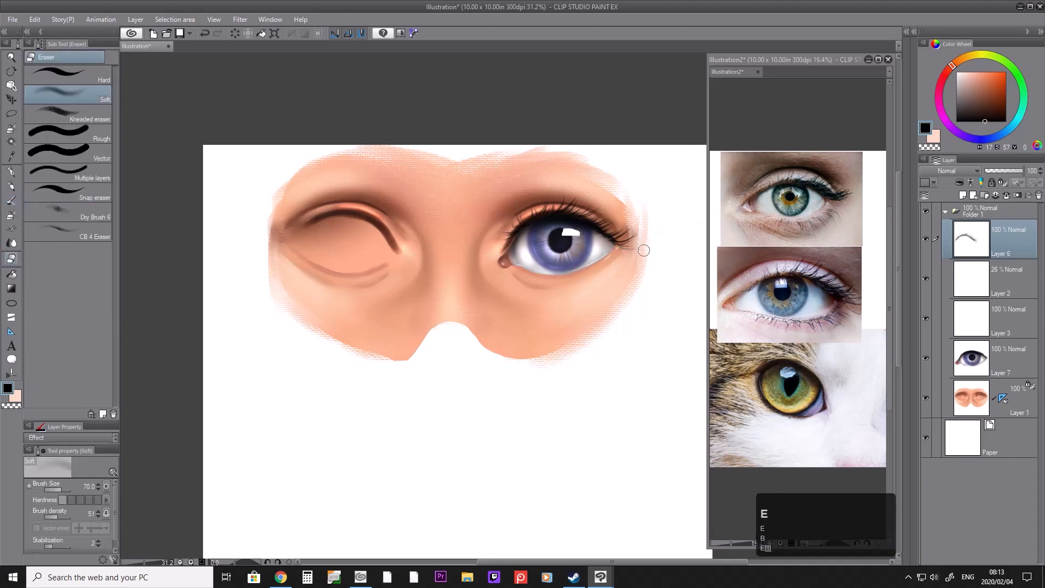
# Step: Paint short black lashes along the lower lid from inner to outer corner with GCB 4 plain at size 15
pyautogui.press('b')
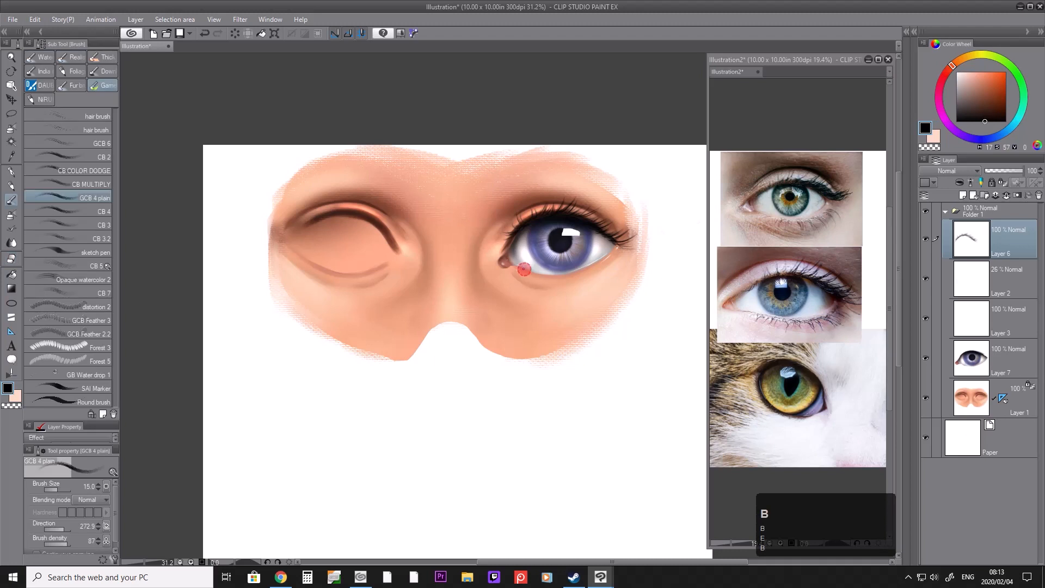
pyautogui.moveTo(532, 275); pyautogui.dragTo(562, 282)
pyautogui.click(577, 273)
pyautogui.click(590, 271)
pyautogui.click(593, 267)
pyautogui.click(601, 264)
pyautogui.moveTo(601, 264); pyautogui.dragTo(615, 257)
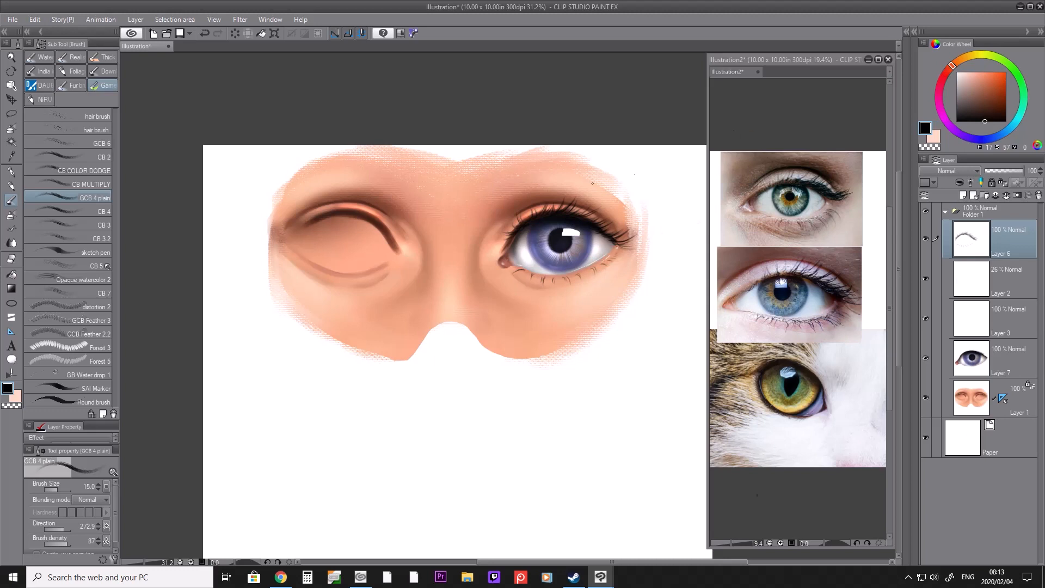
# Step: Pick a reddish brown from the eye and shade the lower lid on Layer 1 with dv_stroke_1 at size 25
pyautogui.press('i')
pyautogui.click(514, 238)
pyautogui.press('b')
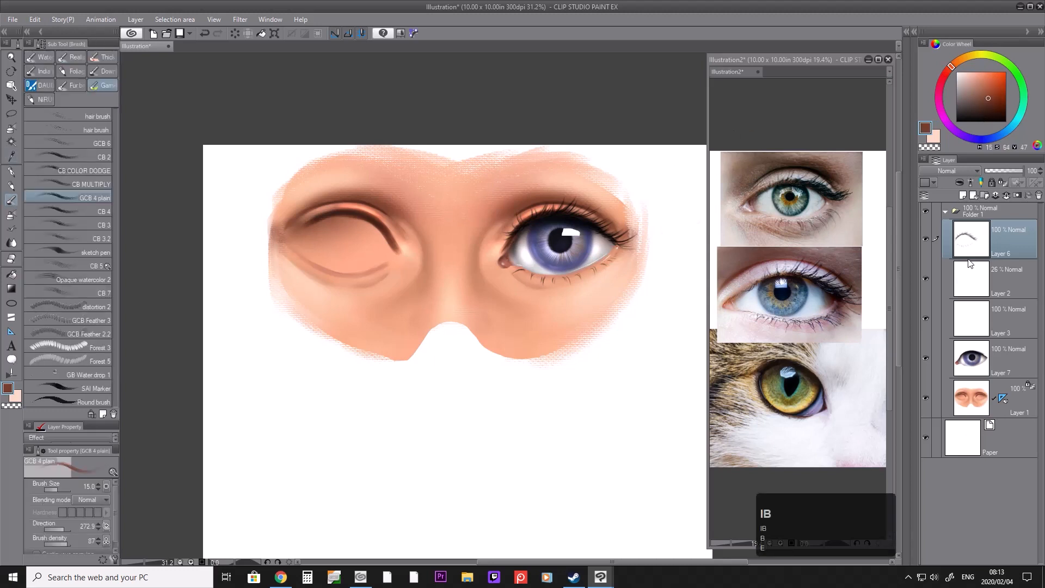
pyautogui.click(1029, 408)
pyautogui.press(']')
pyautogui.press(']')
pyautogui.press(']')
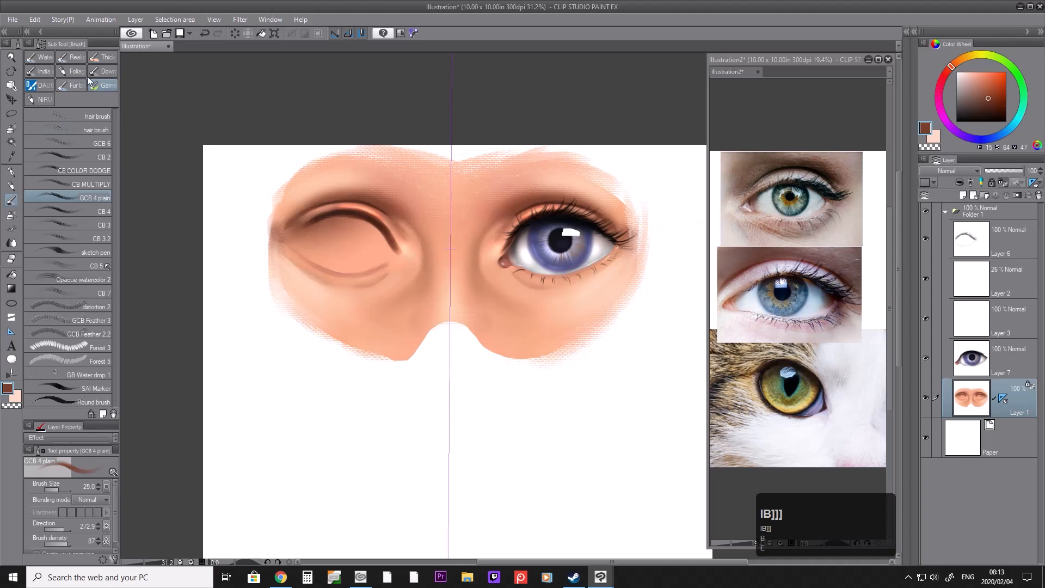
pyautogui.click(103, 70)
pyautogui.press(']')
pyautogui.press(']')
pyautogui.press(']')
pyautogui.press(']')
pyautogui.press(']')
pyautogui.press(']')
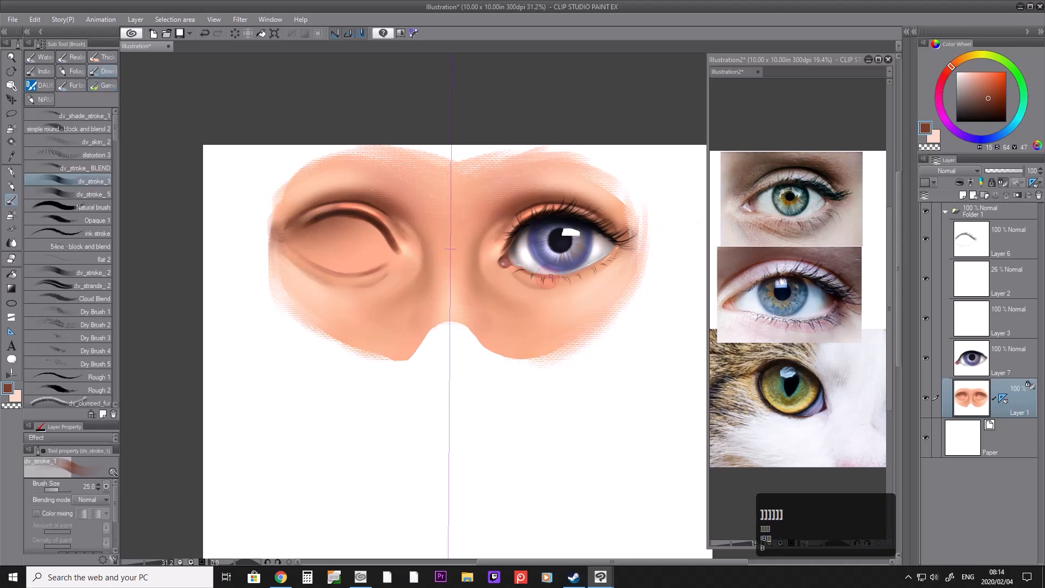
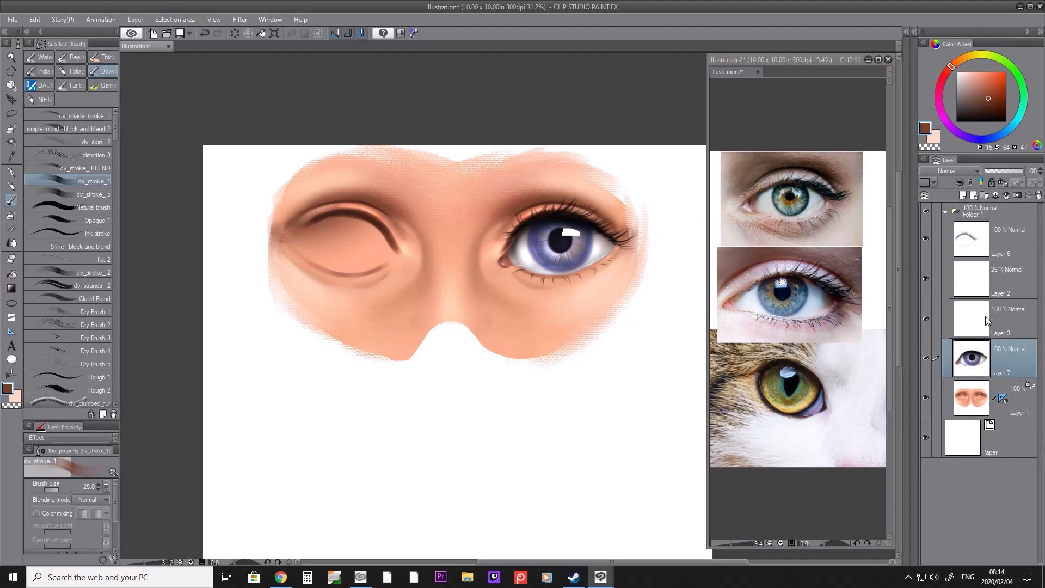
# Step: Toggle the reflection layer to compare, and examine the light reflection in the green reference eye up close with the view straightened
pyautogui.click(925, 320)
pyautogui.click(924, 320)
pyautogui.click(832, 212)
pyautogui.press("'")
pyautogui.press('/')
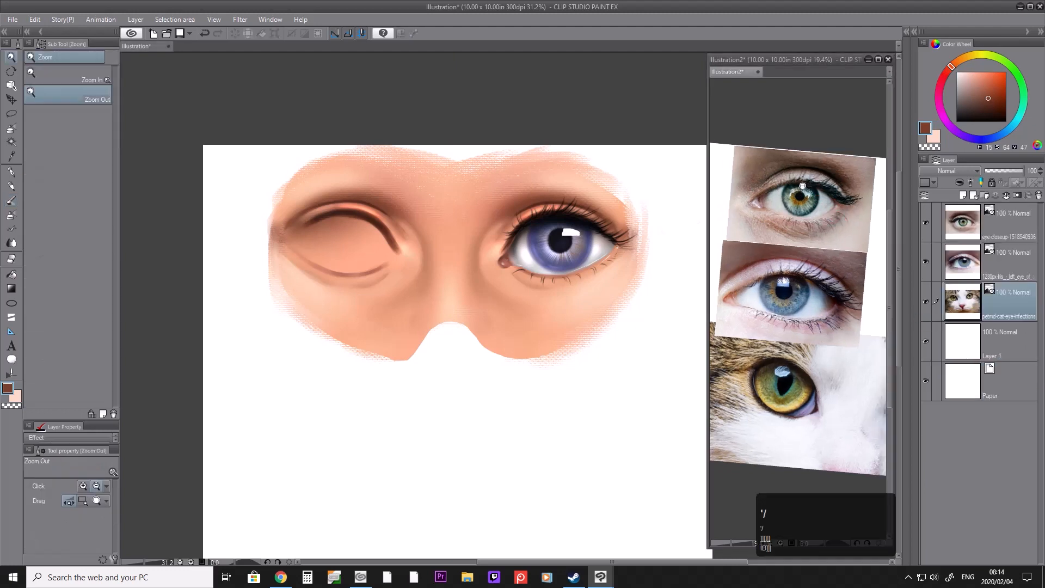
pyautogui.moveTo(805, 188); pyautogui.dragTo(845, 190)
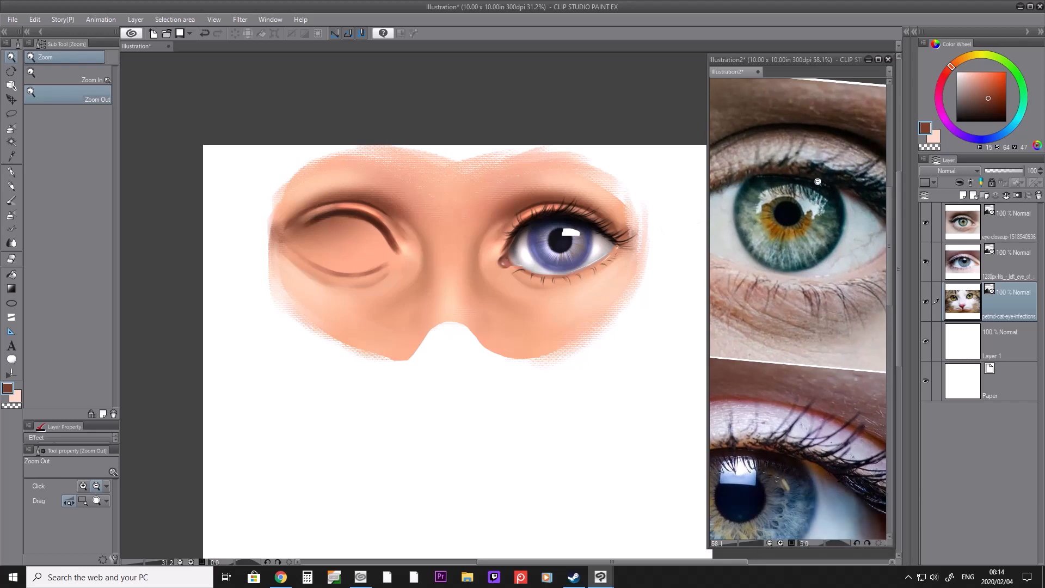
pyautogui.press('r')
pyautogui.moveTo(792, 150); pyautogui.dragTo(780, 185)
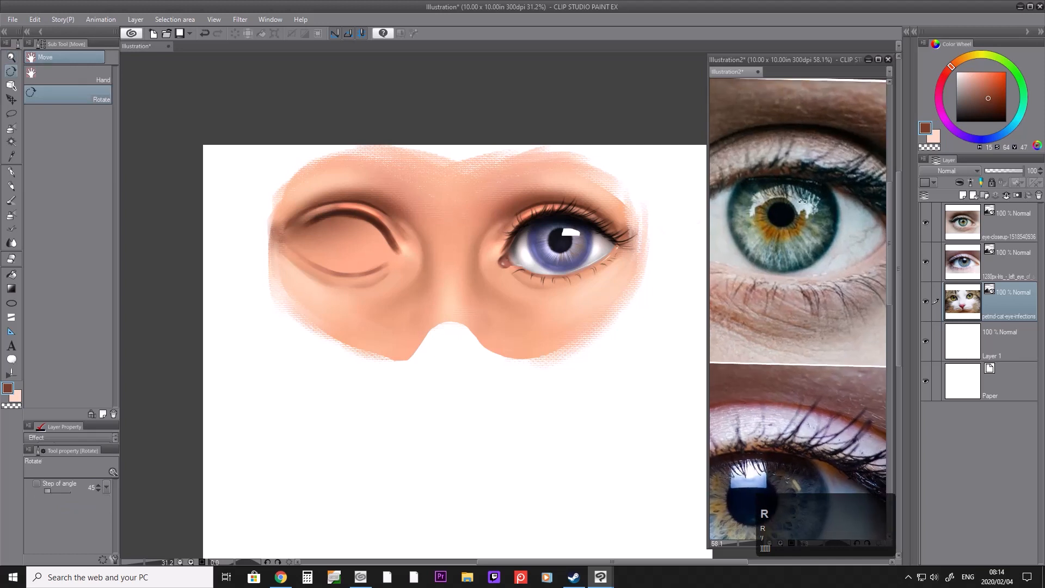
# Step: Hide the white reflection on Layer 3 and add a new layer above Layer 7, with the Lasso selected
pyautogui.click(13, 113)
pyautogui.click(220, 76)
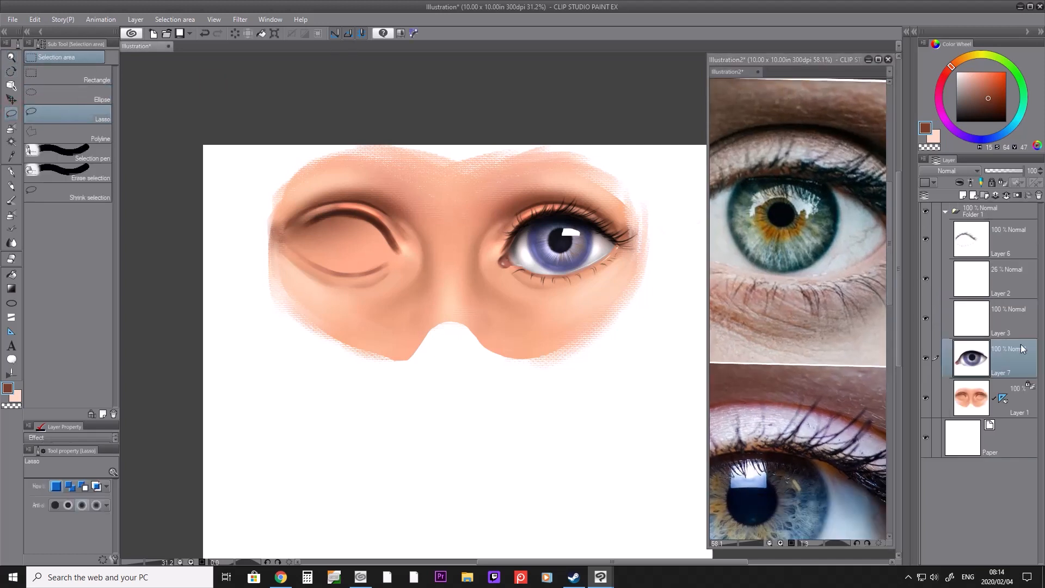
pyautogui.click(927, 319)
pyautogui.click(963, 196)
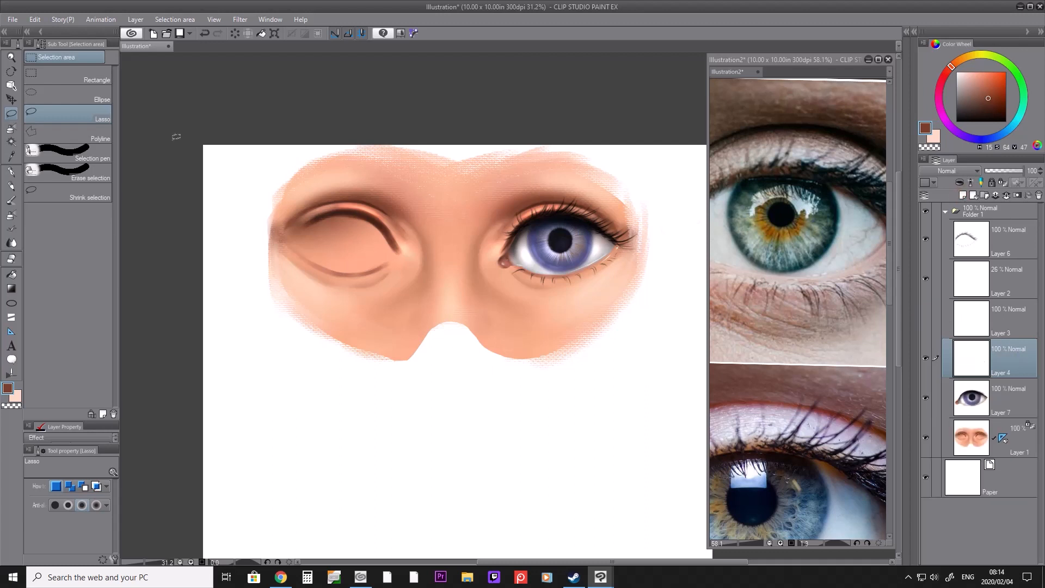
# Step: Lasso a jagged reflection shape across the upper iris and fill it with light blue on Layer 4
pyautogui.press('shift')
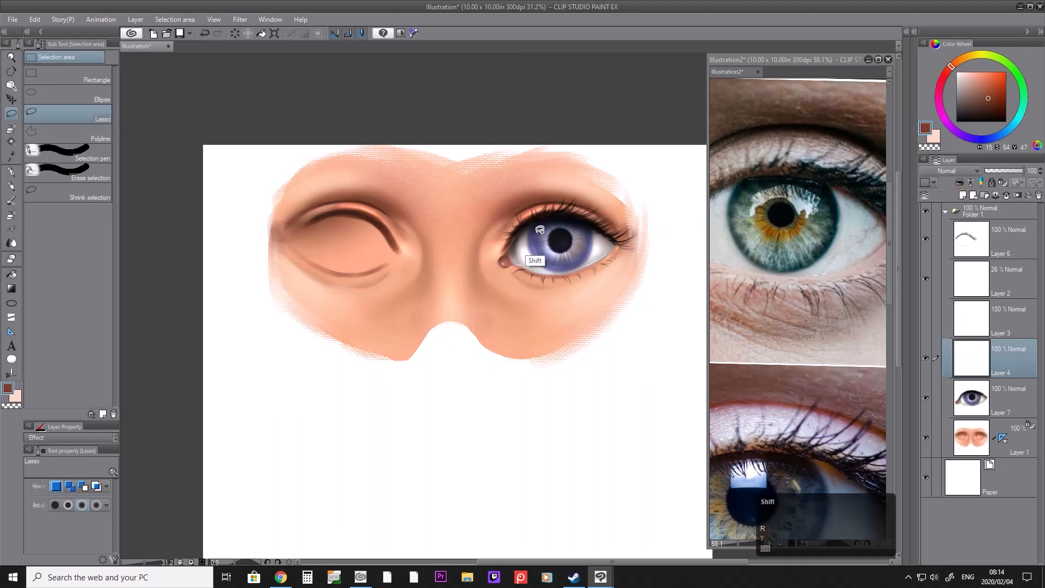
pyautogui.moveTo(530, 233)
pyautogui.mouseDown()
pyautogui.moveTo(590, 231)
pyautogui.moveTo(528, 246)
pyautogui.mouseUp()
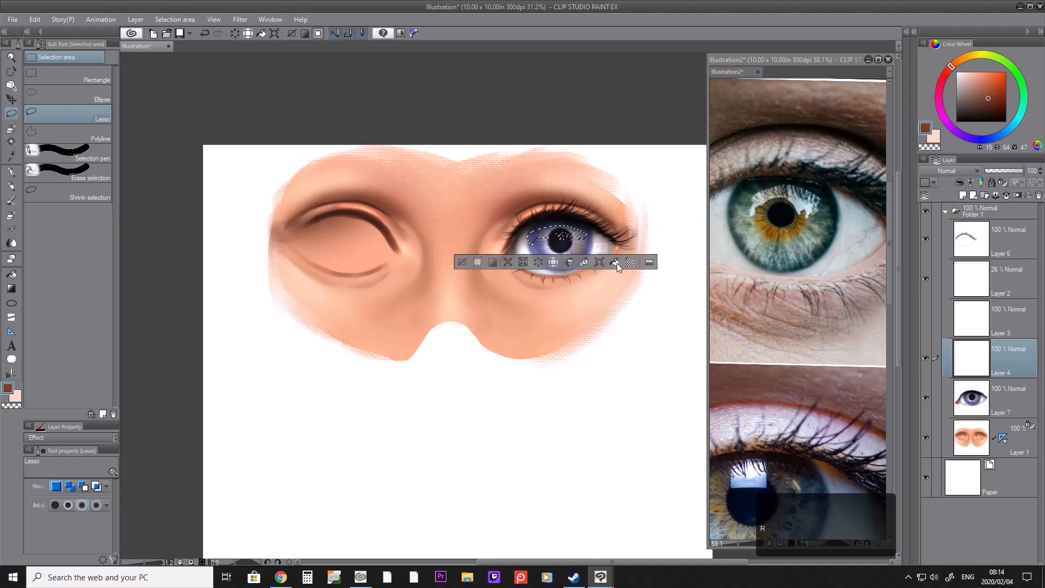
pyautogui.click(615, 263)
pyautogui.moveTo(981, 81); pyautogui.dragTo(962, 61)
pyautogui.click(999, 136)
pyautogui.click(972, 72)
pyautogui.click(613, 263)
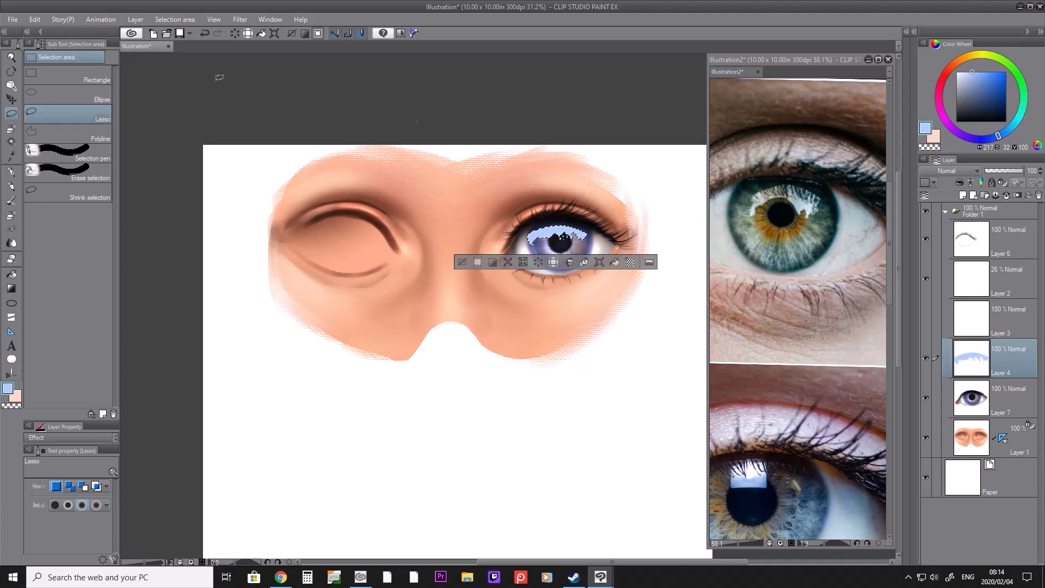
# Step: Lasso an extra area of the reflection above the pupil, fill it with the same light blue, and clear the selection
pyautogui.press('k')
pyautogui.moveTo(626, 235); pyautogui.dragTo(625, 234)
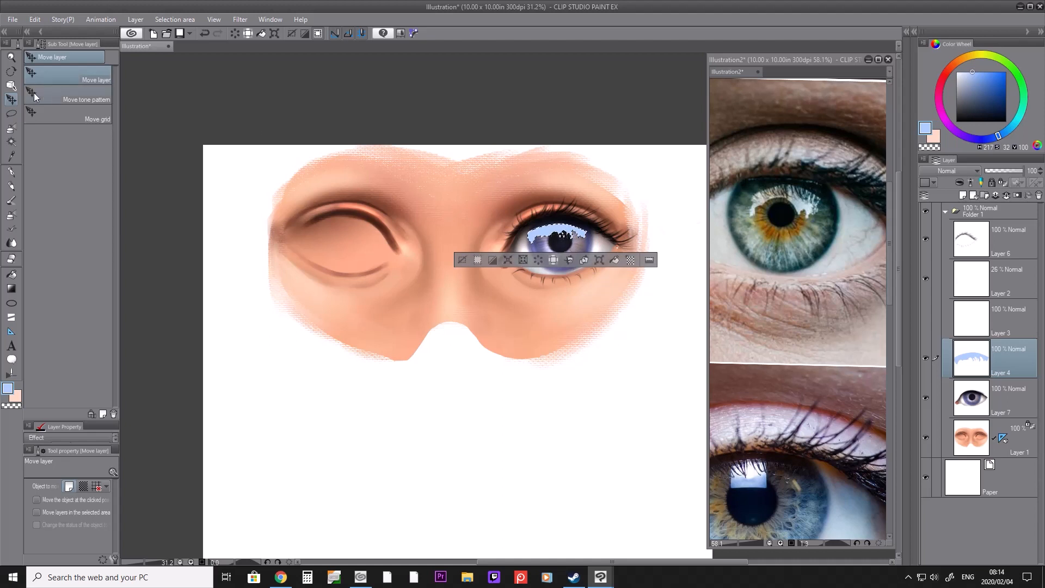
pyautogui.click(11, 113)
pyautogui.press('shift')
pyautogui.moveTo(556, 235); pyautogui.dragTo(572, 232)
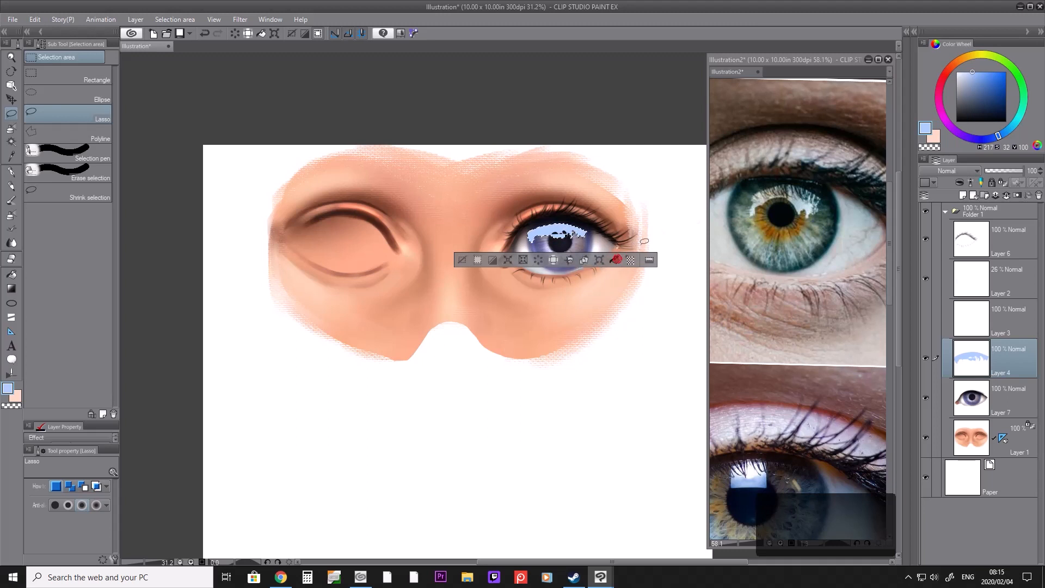
pyautogui.click(657, 217)
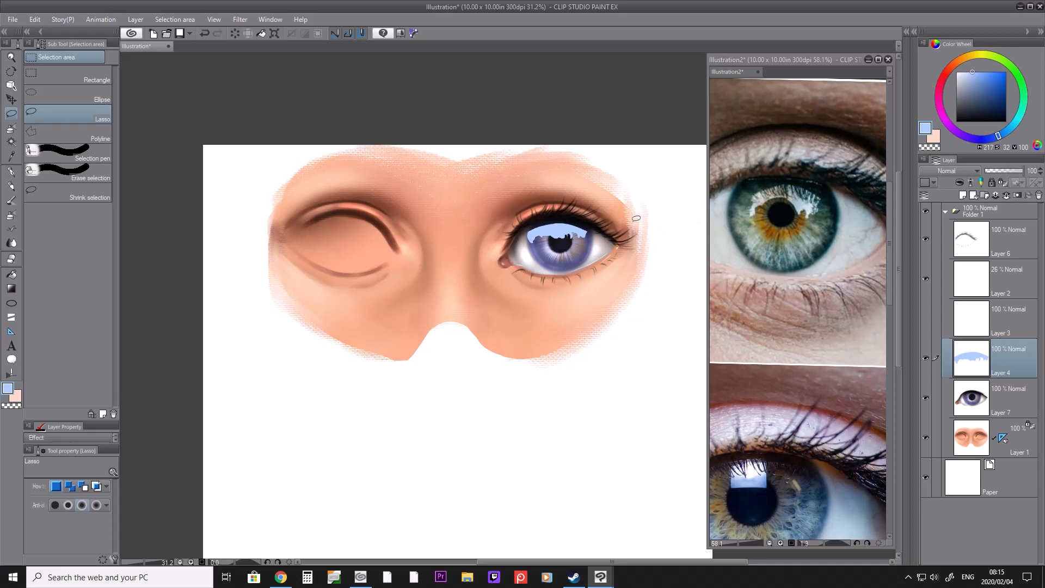
# Step: Fade the lower edge of the blue reflection around the pupil with the Soft eraser, finishing at size 60
pyautogui.press('e')
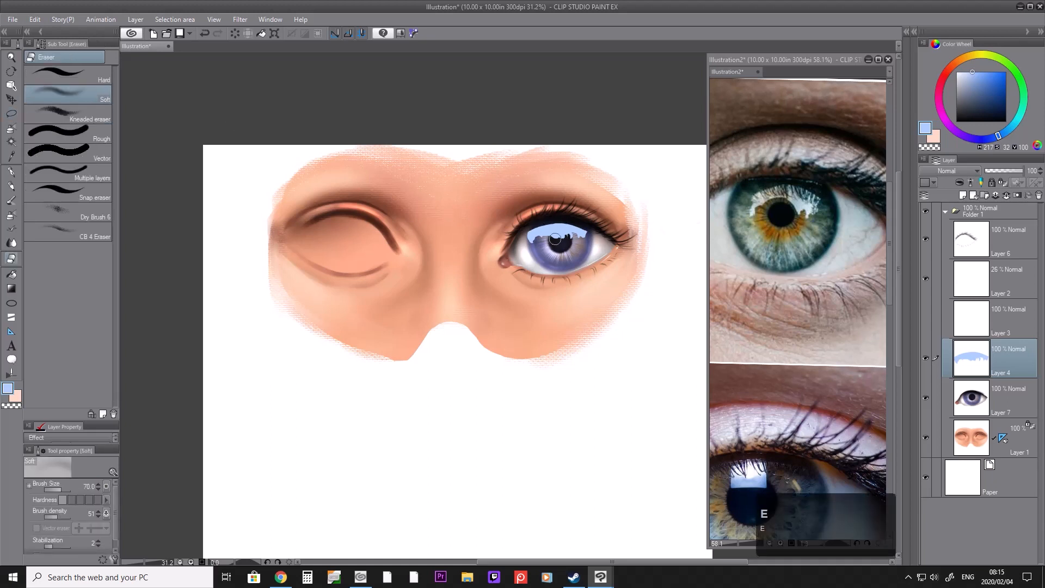
pyautogui.press(']')
pyautogui.moveTo(527, 246); pyautogui.dragTo(549, 240)
pyautogui.press('[')
pyautogui.press('[')
pyautogui.press('[')
pyautogui.press('[')
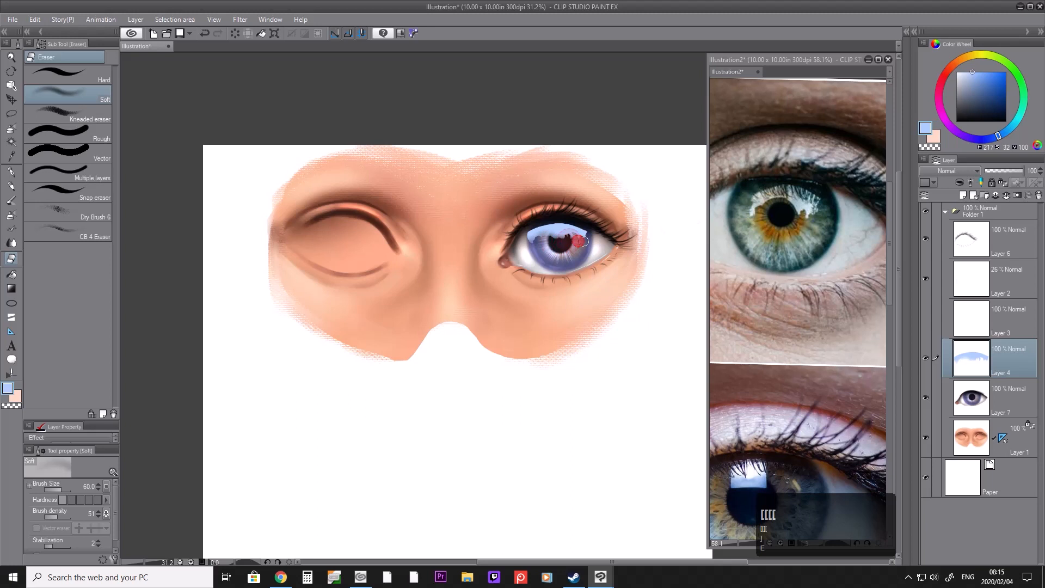
# Step: Lower Layer 4's opacity to 63% and reduce the Soft eraser to size 12
pyautogui.click(1008, 172)
pyautogui.moveTo(1004, 172); pyautogui.dragTo(1010, 173)
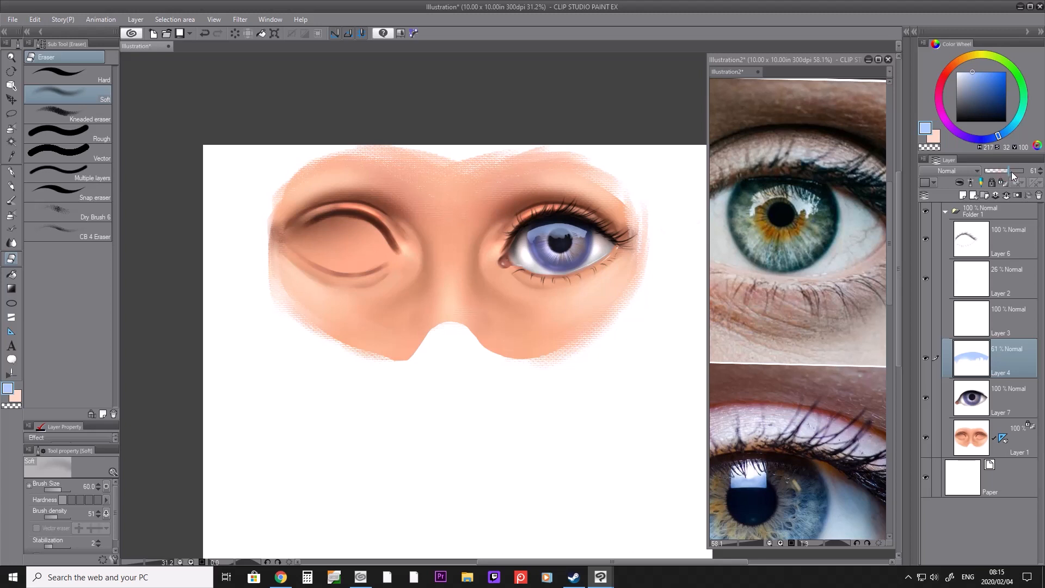
pyautogui.click(1011, 172)
pyautogui.press('e')
pyautogui.press('[')
pyautogui.press('[')
pyautogui.press('[')
pyautogui.press('[')
pyautogui.press('[')
# Step: Lock Layer 4's transparent pixels and airbrush white over parts of the blue reflection with the Soft airbrush at size 80
pyautogui.moveTo(973, 112); pyautogui.dragTo(959, 71)
pyautogui.press('b')
pyautogui.press('b')
pyautogui.click(1003, 184)
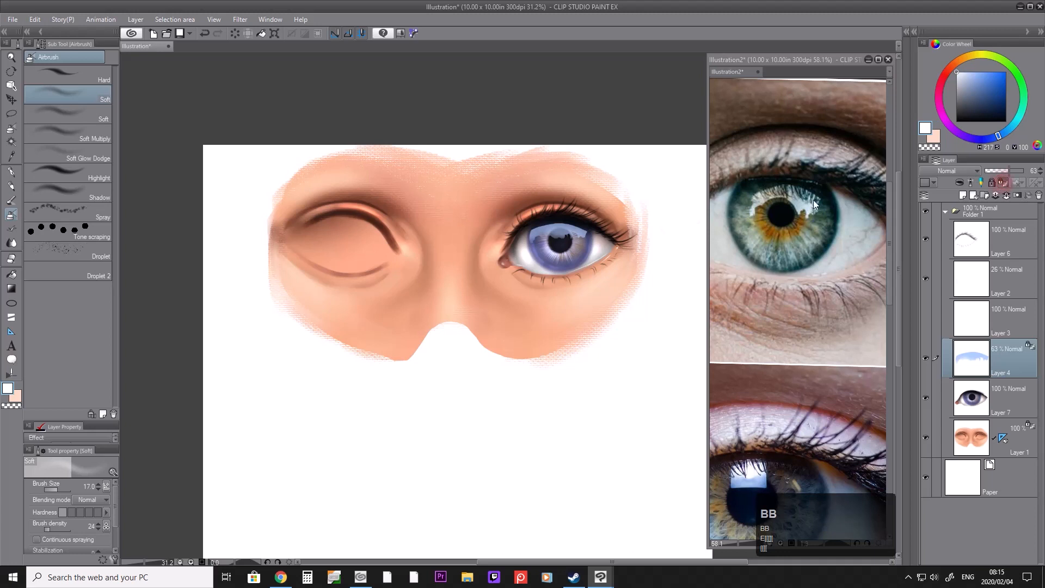
pyautogui.press(']')
pyautogui.press(']')
pyautogui.press(']')
pyautogui.press(']')
pyautogui.press(']')
pyautogui.press(']')
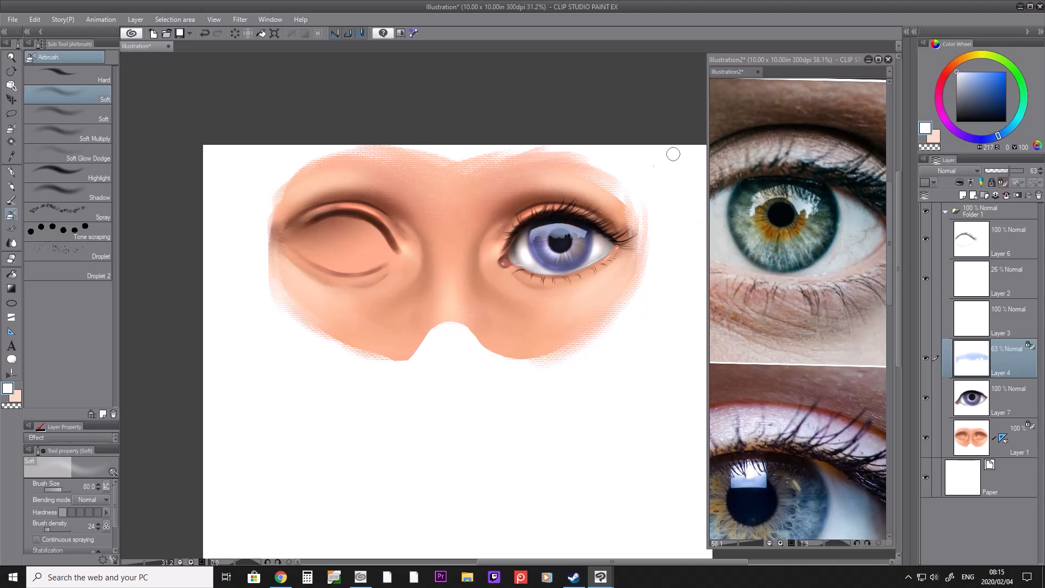
# Step: Erase small gaps in the iris reflection with the CB 4 Eraser at size 30
pyautogui.press('e')
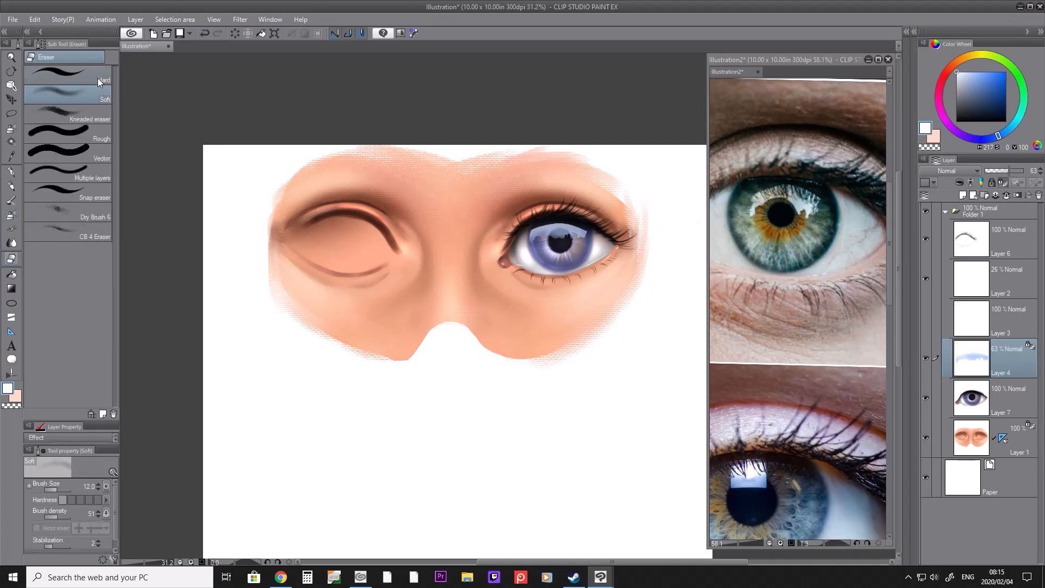
pyautogui.click(79, 231)
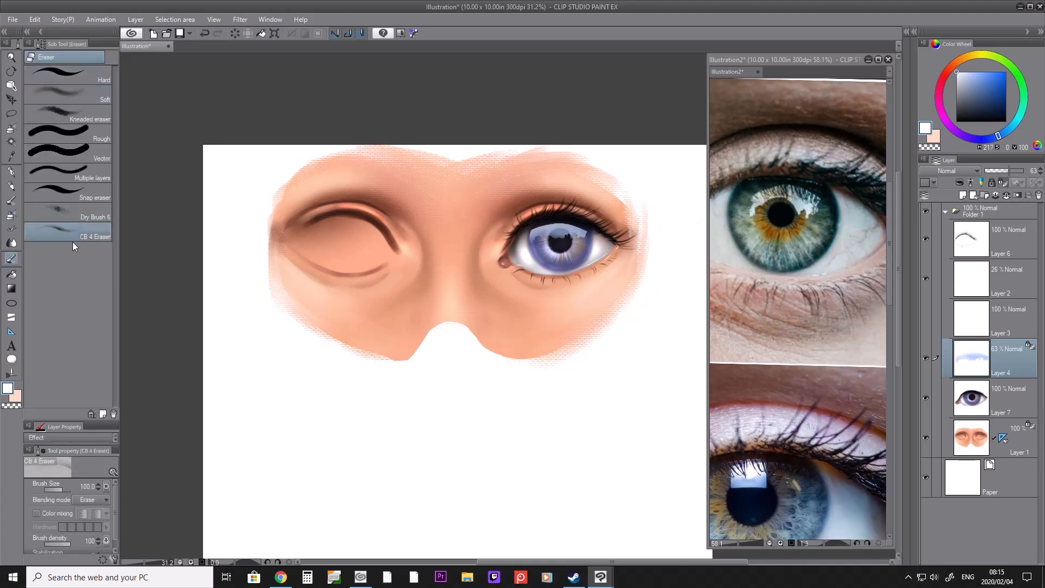
pyautogui.press('[')
pyautogui.press('[')
pyautogui.press('[')
pyautogui.press('[')
pyautogui.press('[')
pyautogui.press('[')
pyautogui.press('[')
pyautogui.press('[')
pyautogui.press('[')
pyautogui.press('[')
pyautogui.press('[')
pyautogui.press('[')
pyautogui.press('[')
pyautogui.press(']')
pyautogui.press(']')
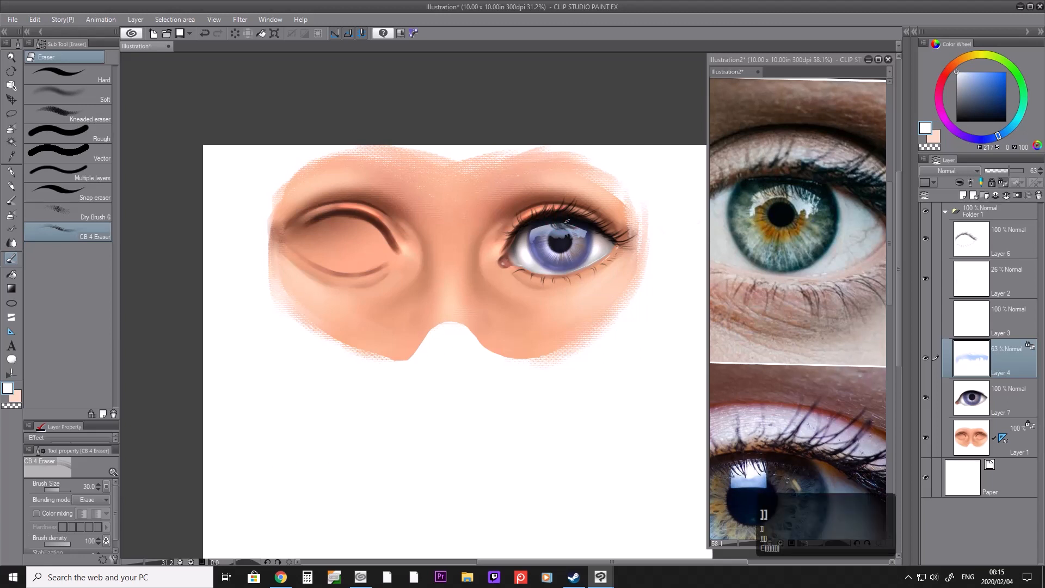
# Step: Cut finer breaks into the upper part of the reflection with the Hard eraser at size 12
pyautogui.click(81, 80)
pyautogui.press('[')
pyautogui.press('[')
pyautogui.press('[')
pyautogui.press('[')
pyautogui.press('[')
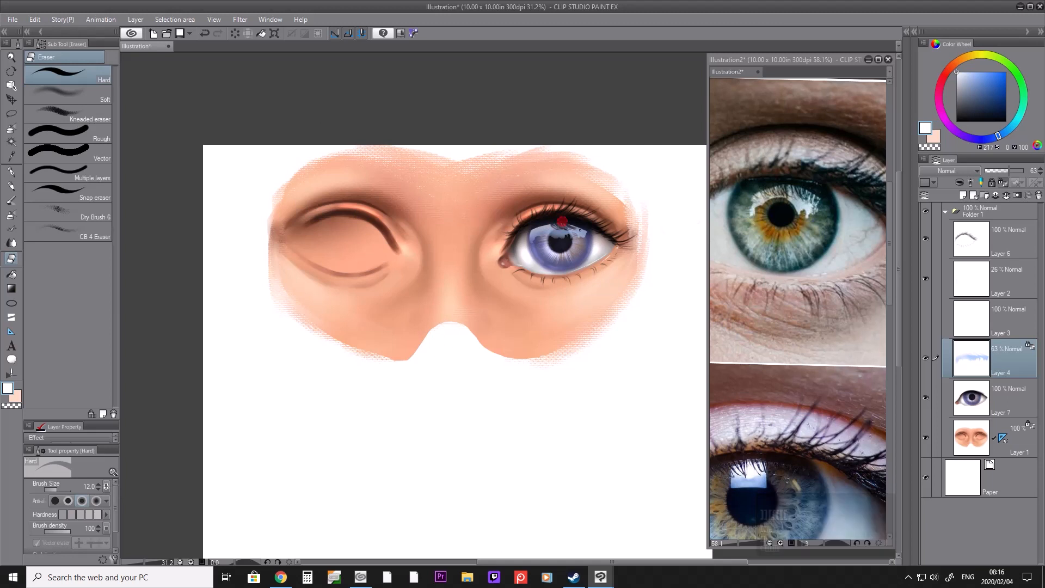
pyautogui.moveTo(575, 221); pyautogui.dragTo(576, 225)
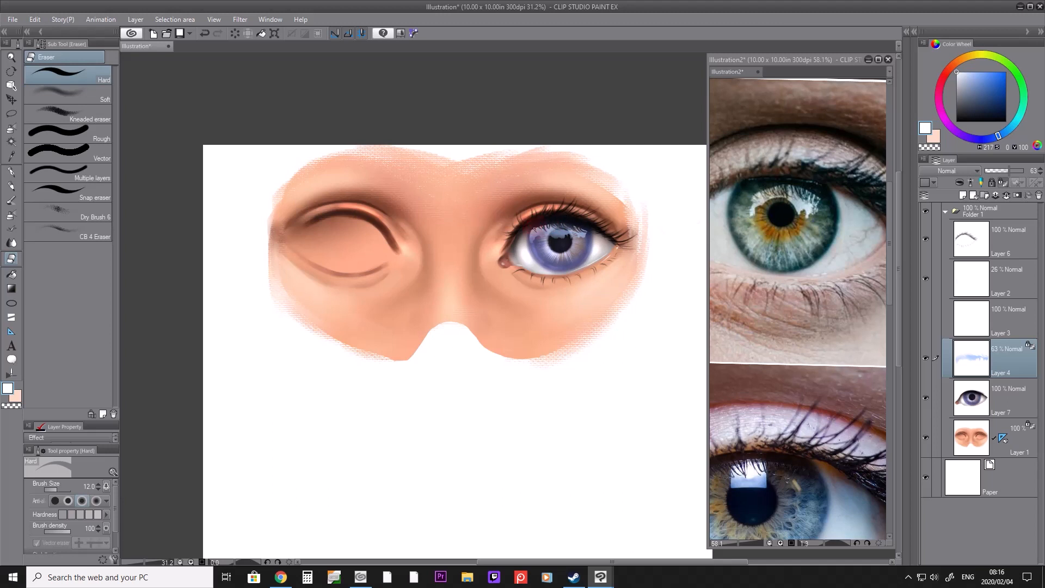
# Step: Erase larger parts of the reflection's outer edges with the Hard eraser, enlarged to size 80
pyautogui.press('e')
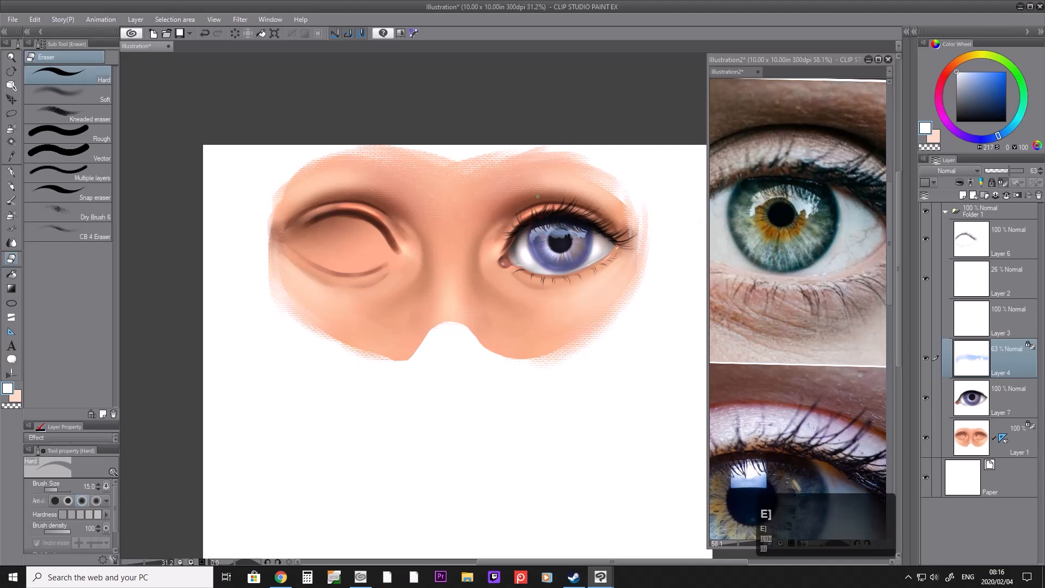
pyautogui.press(']')
pyautogui.press(']')
pyautogui.press(']')
pyautogui.press(']')
pyautogui.press(']')
pyautogui.press(']')
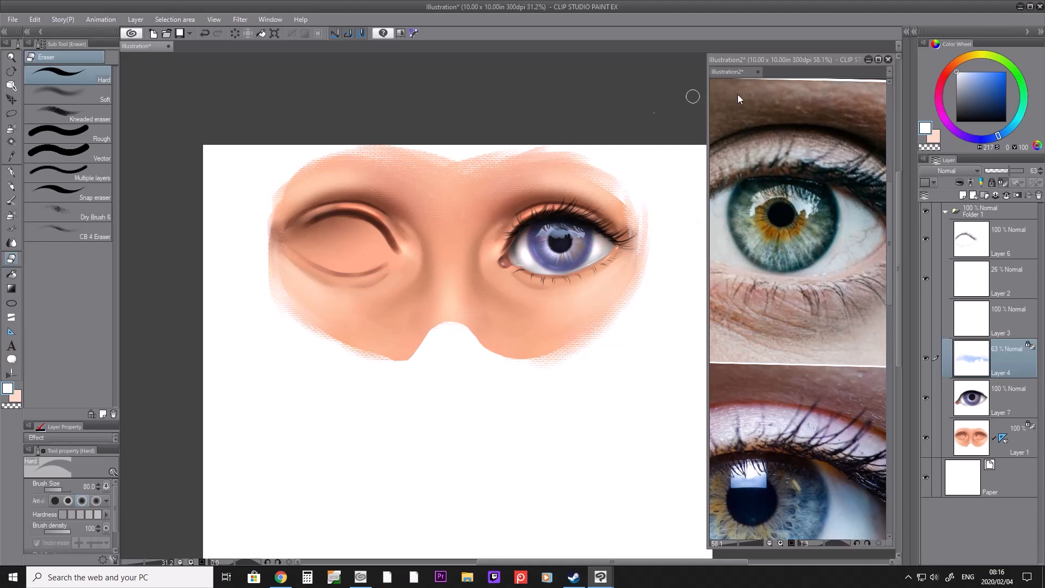
# Step: Show the white reflection on Layer 3 and reposition the reflections over the iris with Move layer
pyautogui.click(925, 318)
pyautogui.click(12, 100)
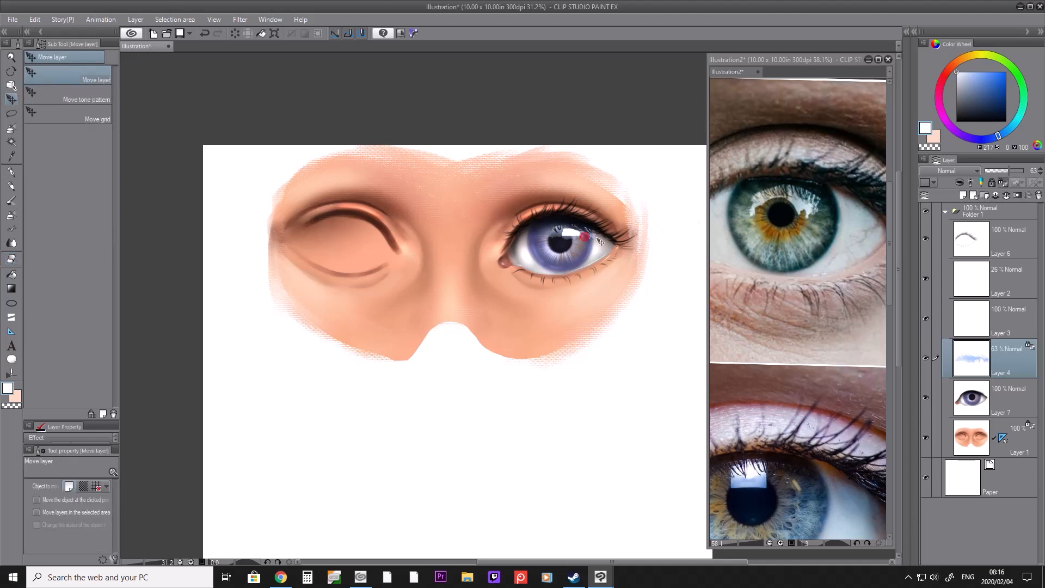
pyautogui.moveTo(587, 240)
pyautogui.mouseDown()
pyautogui.moveTo(574, 241)
pyautogui.moveTo(597, 239)
pyautogui.moveTo(586, 240)
pyautogui.mouseUp()
pyautogui.click(1018, 330)
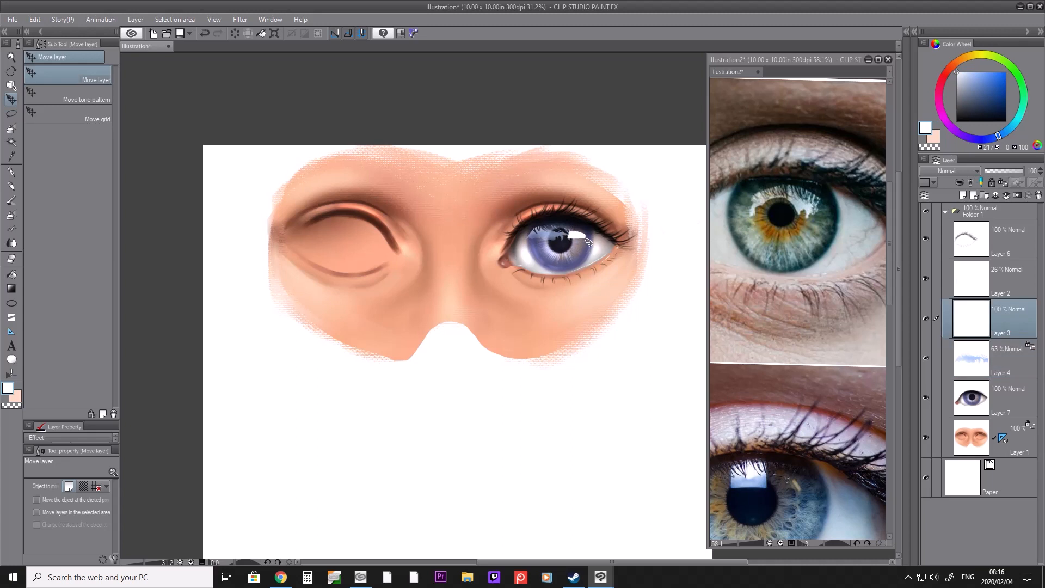
# Step: Rotate the Layer 4 reflection slightly counterclockwise and trim its edge at the inner side of the iris with the Hard eraser
pyautogui.click(1014, 378)
pyautogui.hotkey('ctrl', 't')
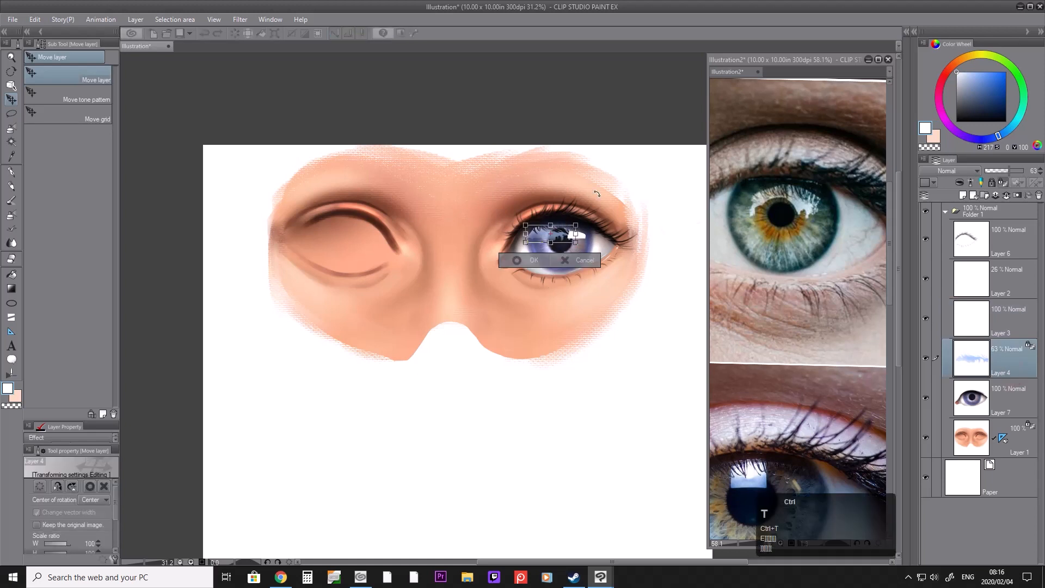
pyautogui.moveTo(596, 196); pyautogui.dragTo(599, 198)
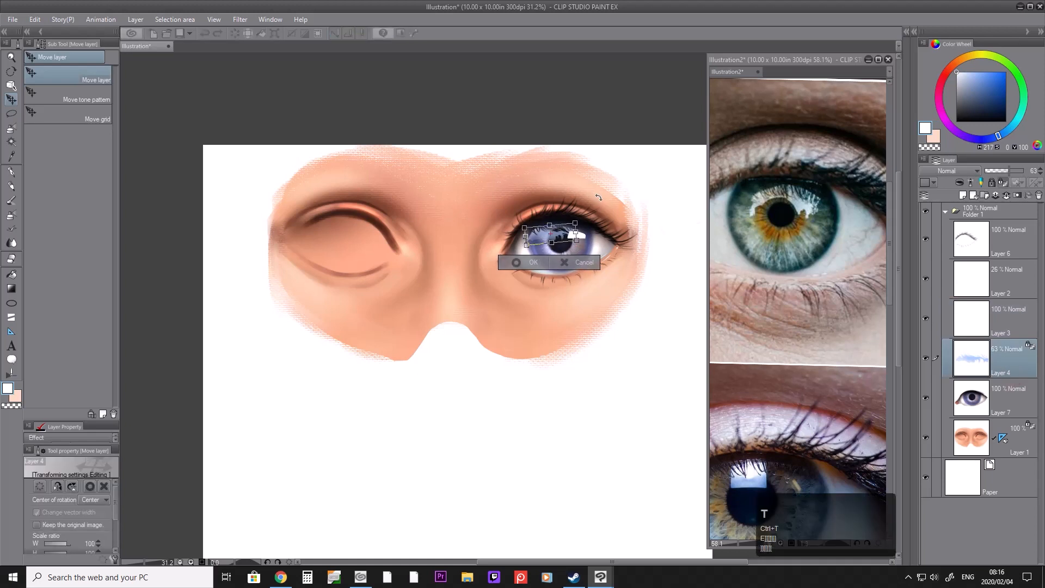
pyautogui.click(516, 266)
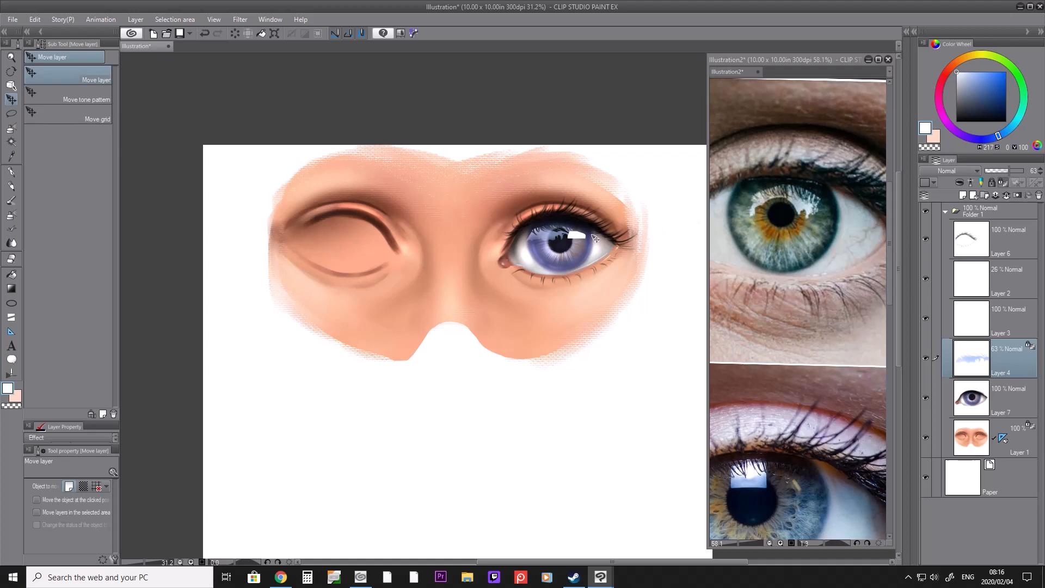
pyautogui.press('e')
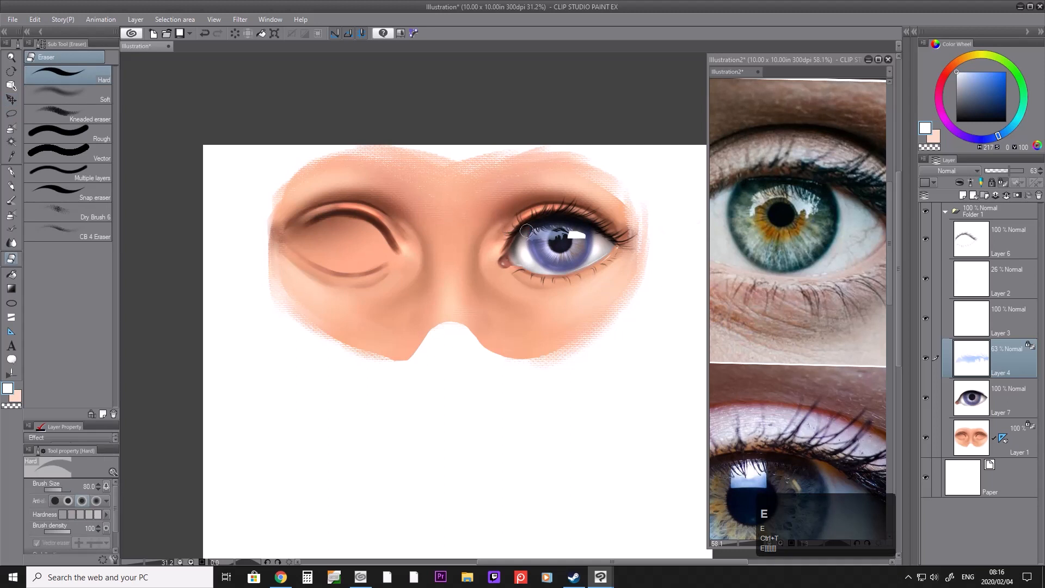
pyautogui.moveTo(524, 239); pyautogui.dragTo(532, 221)
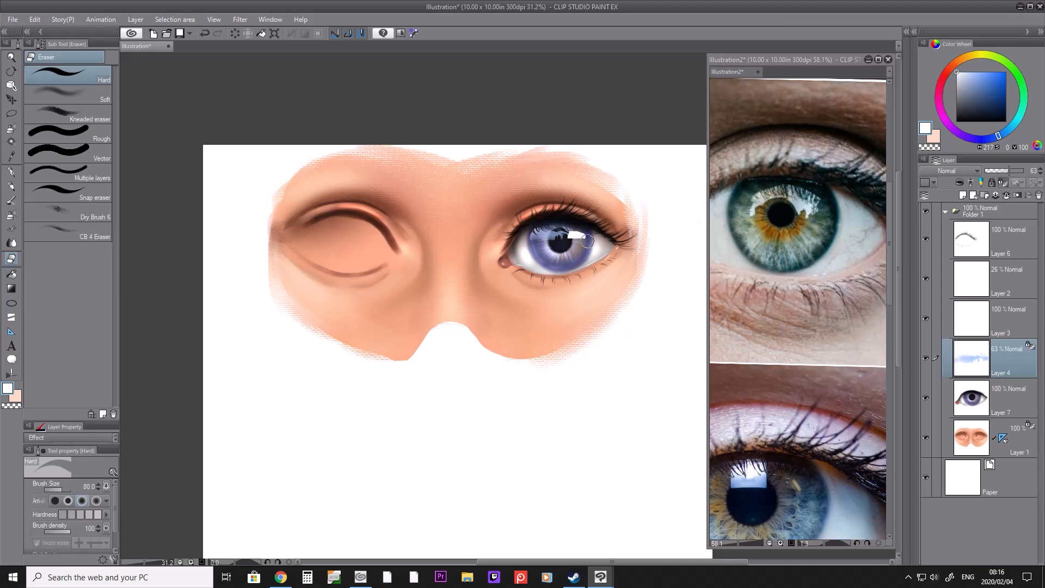
# Step: Add a new layer above Layer 4 and set up the Soft airbrush with white at size 60
pyautogui.press('v')
pyautogui.press('b')
pyautogui.press('b')
pyautogui.press('b')
pyautogui.press('b')
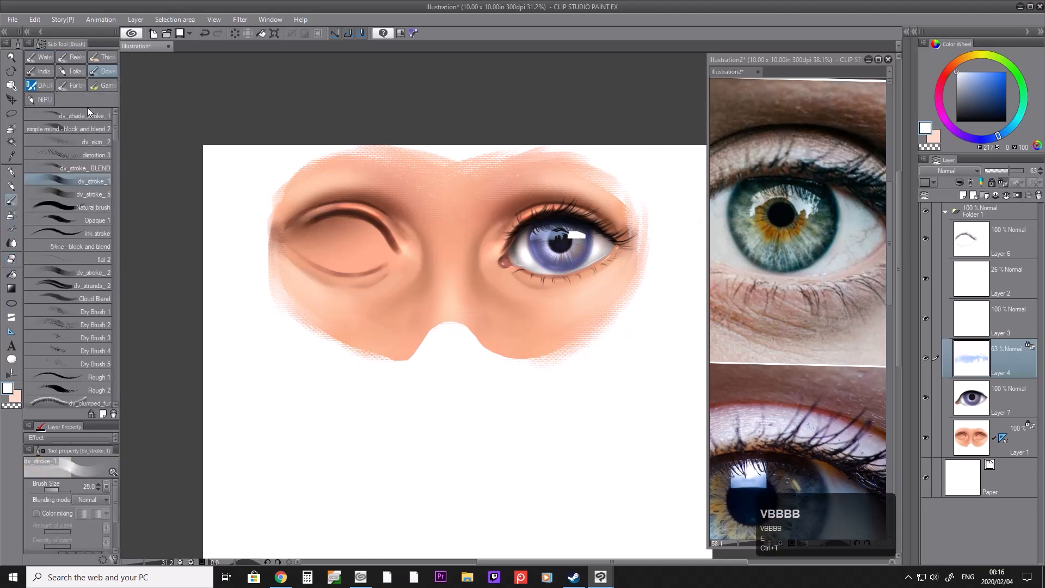
pyautogui.press('b')
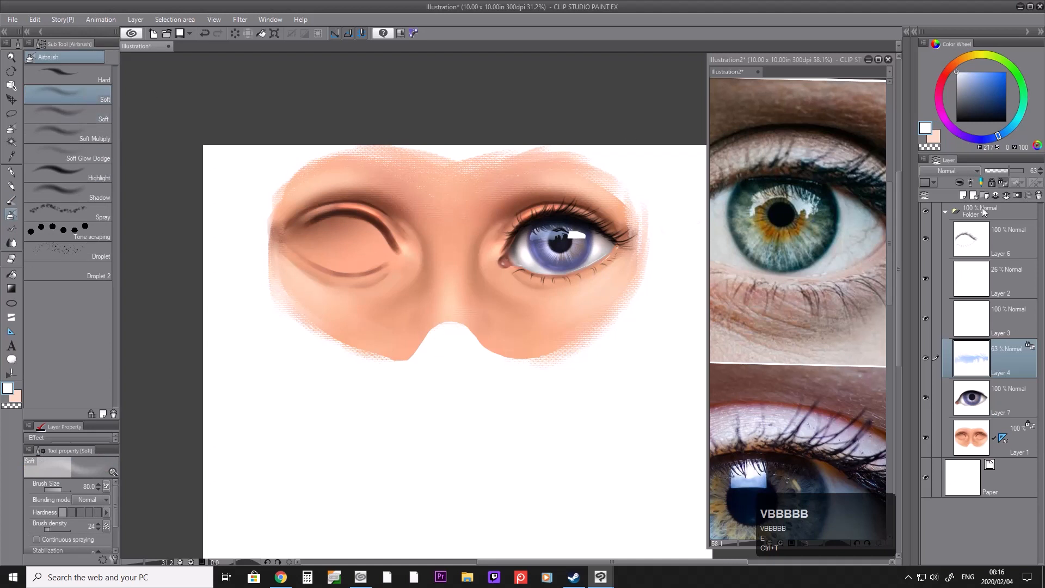
pyautogui.click(962, 196)
pyautogui.press('[')
pyautogui.press('[')
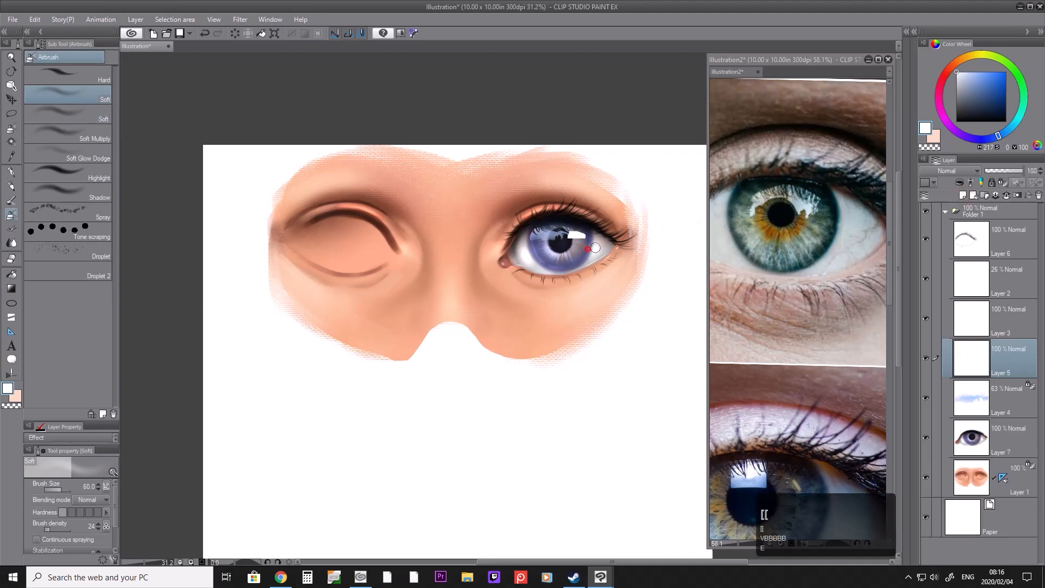
# Step: Airbrush soft white touches around the iris edges and the inner eye white, varying the brush up to size 50
pyautogui.press(']')
pyautogui.press('[')
pyautogui.press('[')
pyautogui.press('[')
pyautogui.press('[')
pyautogui.press('[')
pyautogui.press('[')
pyautogui.press(']')
pyautogui.press(']')
pyautogui.press(']')
pyautogui.press(']')
pyautogui.press(']')
pyautogui.press(']')
pyautogui.press(']')
pyautogui.press(']')
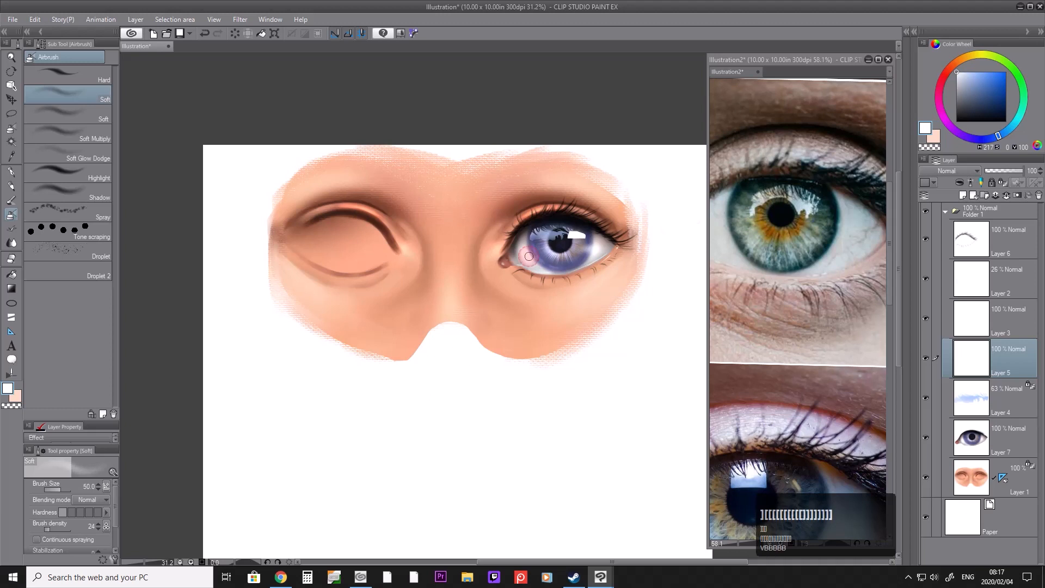
# Step: Airbrush small white highlights on the outer eye white with the Soft airbrush at size 17
pyautogui.press('[')
pyautogui.press('[')
pyautogui.press('[')
pyautogui.press('[')
pyautogui.press('[')
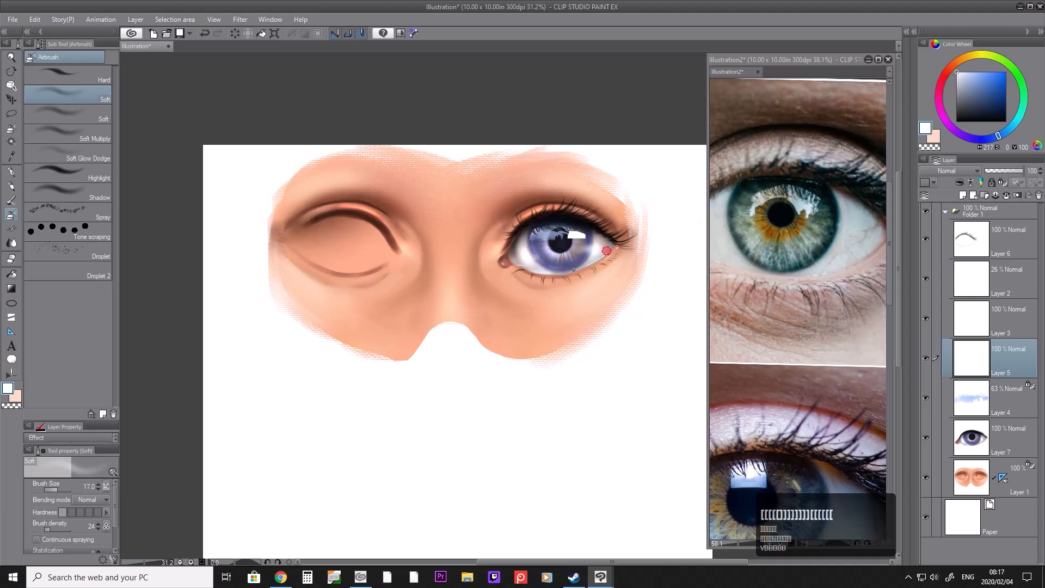
# Step: Add a new layer directly above Layer 1 and move the symmetry ruler from Layer 1 onto it
pyautogui.press('/')
pyautogui.press('/')
pyautogui.click(550, 215)
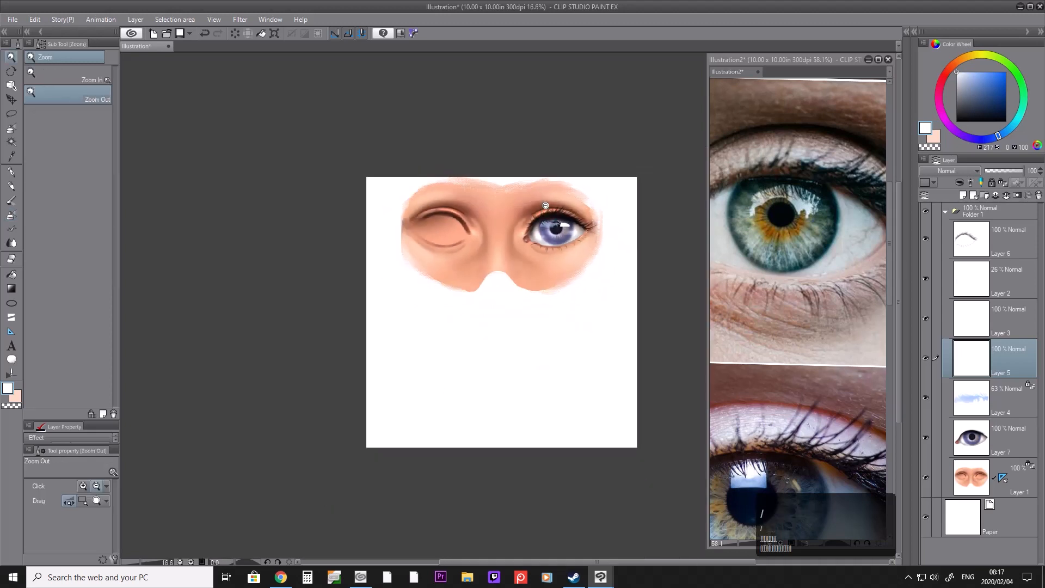
pyautogui.scroll(2, 550, 195)
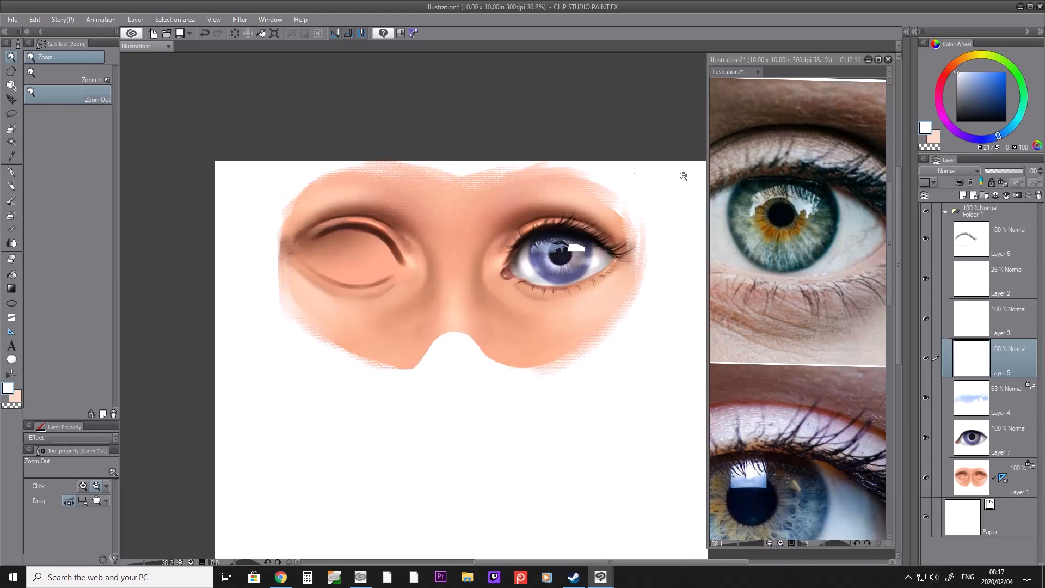
pyautogui.click(600, 204)
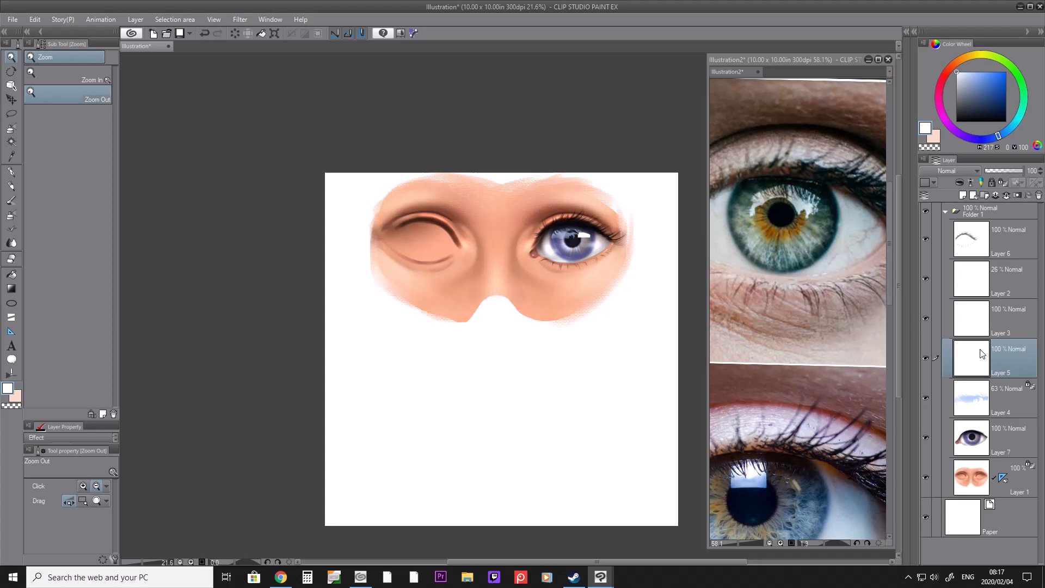
pyautogui.click(1005, 478)
pyautogui.click(963, 195)
pyautogui.moveTo(1004, 516); pyautogui.dragTo(1007, 475)
# Step: Choose the GCB 4 plain brush and set a dark reddish brown for the eyebrows on Layer 8
pyautogui.press('v')
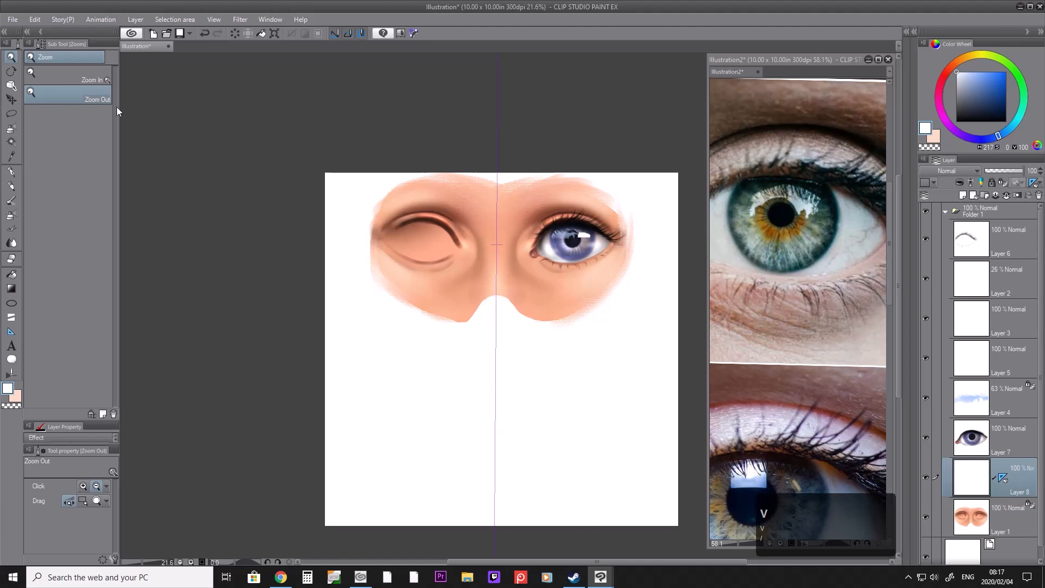
pyautogui.press('b')
pyautogui.click(110, 84)
pyautogui.click(83, 200)
pyautogui.press('i')
pyautogui.click(529, 198)
pyautogui.click(994, 109)
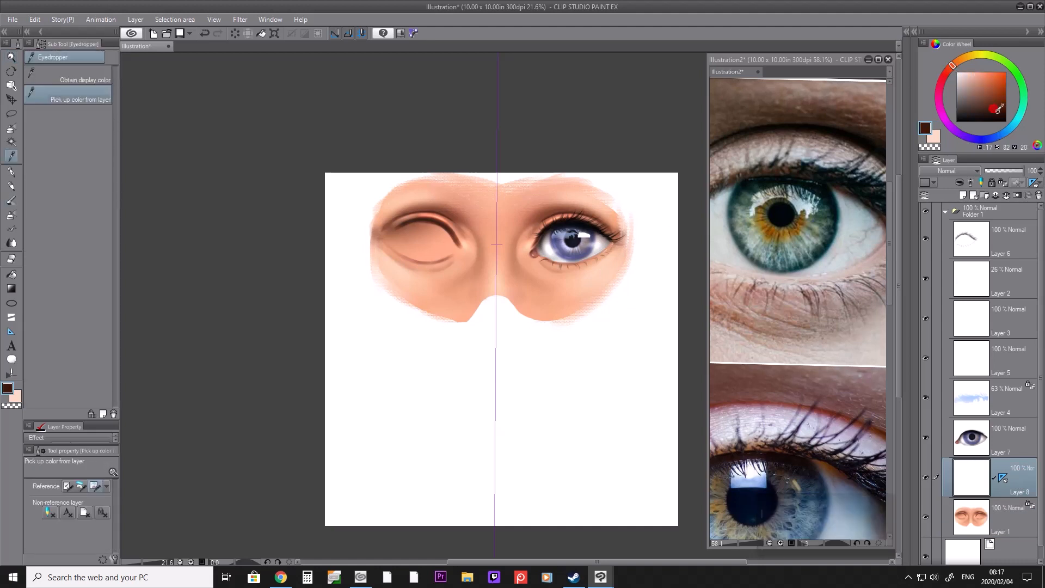
# Step: Reduce the brush size and paint fine upward hairs at the inner ends of the mirrored eyebrows
pyautogui.press('b')
pyautogui.press('[')
pyautogui.press('[')
pyautogui.press('[')
pyautogui.press('[')
pyautogui.press('[')
pyautogui.press('[')
pyautogui.moveTo(522, 208); pyautogui.dragTo(532, 191)
# Step: Fill in the arched body of both eyebrows with dark brown strokes, enlarging the GCB 4 plain brush to size 40
pyautogui.press(']')
pyautogui.press(']')
pyautogui.moveTo(524, 203)
pyautogui.mouseDown()
pyautogui.moveTo(560, 189)
pyautogui.moveTo(529, 201)
pyautogui.moveTo(572, 187)
pyautogui.moveTo(529, 197)
pyautogui.moveTo(573, 187)
pyautogui.moveTo(563, 195)
pyautogui.moveTo(600, 201)
pyautogui.moveTo(556, 196)
pyautogui.moveTo(606, 202)
pyautogui.mouseUp()
pyautogui.press(']')
pyautogui.press(']')
pyautogui.press(']')
pyautogui.press('[')
pyautogui.press('[')
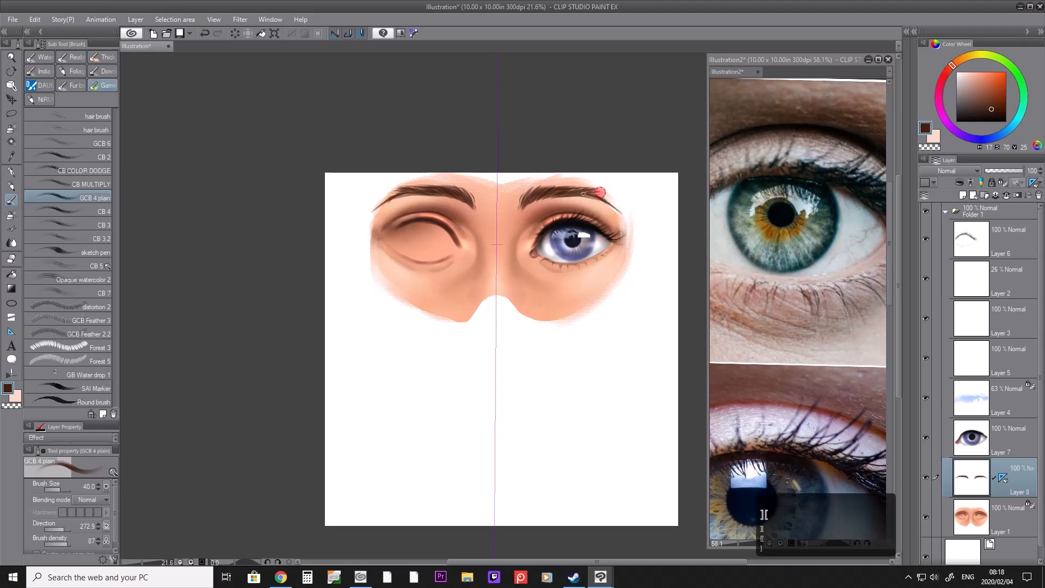
# Step: Extend the outer tails of the eyebrows in tapering strokes and trim their edges with the eraser
pyautogui.moveTo(603, 195); pyautogui.dragTo(624, 211)
pyautogui.moveTo(608, 202); pyautogui.dragTo(624, 215)
pyautogui.press('e')
pyautogui.press('[')
pyautogui.press('[')
# Step: Sample the brow's brown and add hair strokes along the upper arch with the GCB 4 plain brush at size 25
pyautogui.press('i')
pyautogui.click(604, 196)
pyautogui.press('b')
pyautogui.press('e')
pyautogui.press(']')
pyautogui.press(']')
pyautogui.press(']')
pyautogui.press(']')
pyautogui.press('i')
pyautogui.press('b')
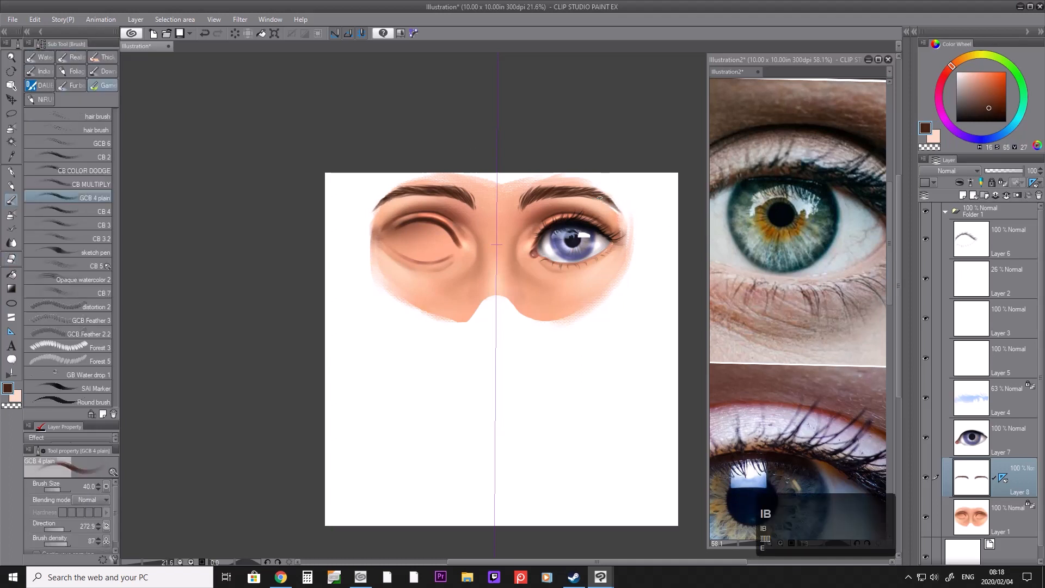
pyautogui.moveTo(545, 187); pyautogui.dragTo(580, 186)
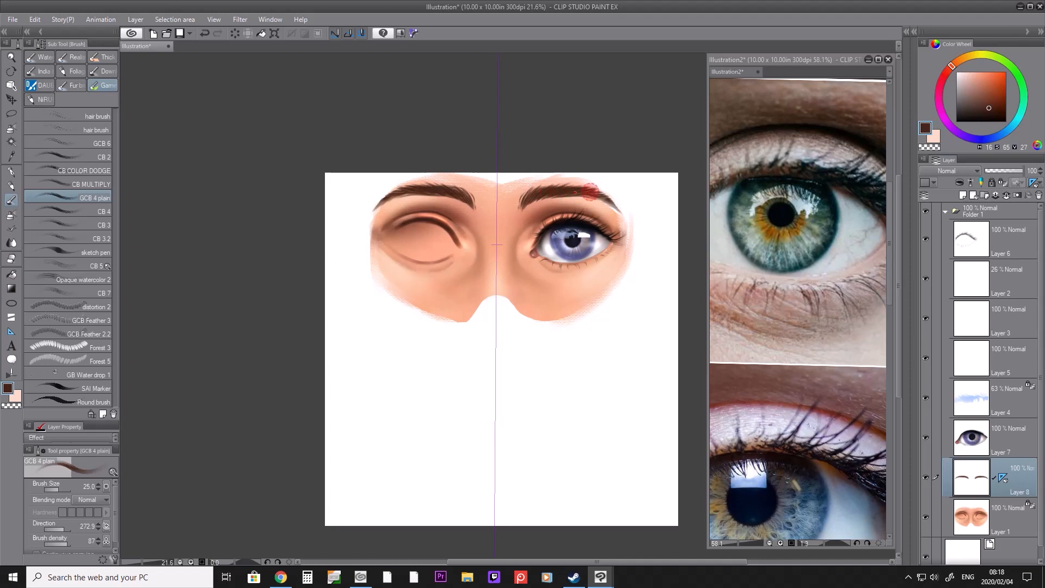
pyautogui.press(']')
# Step: Mesh-transform the eyebrow layer, pulling both lower outer corners slightly downward and outward
pyautogui.click(35, 19)
pyautogui.moveTo(81, 256)
pyautogui.click(223, 376)
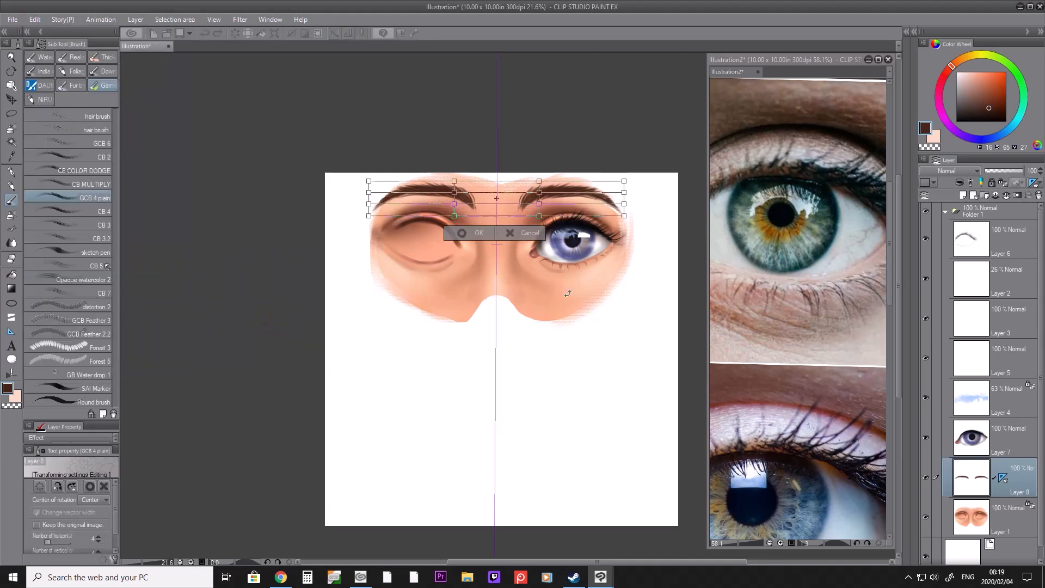
pyautogui.moveTo(624, 215); pyautogui.dragTo(626, 224)
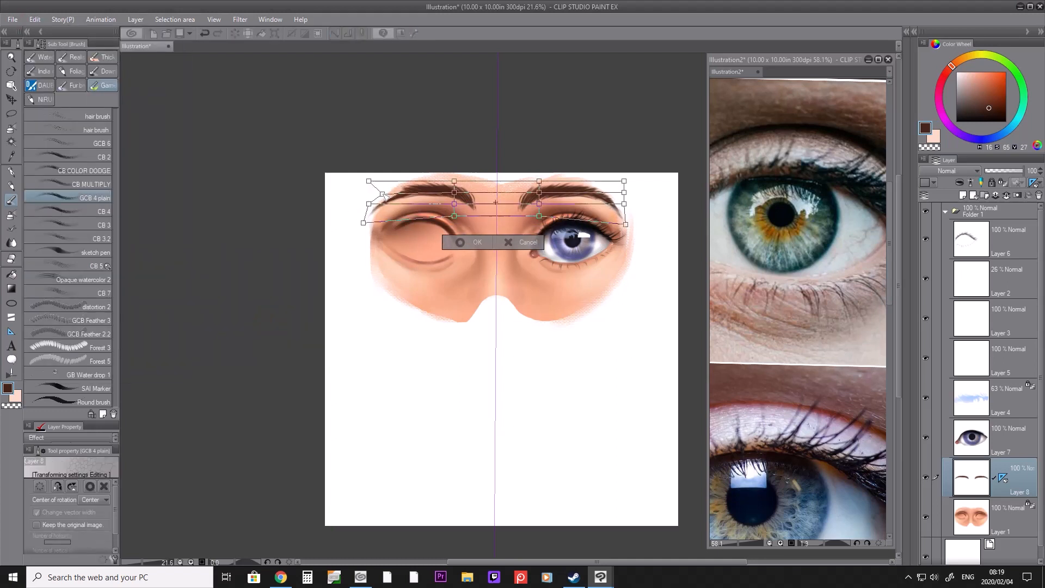
pyautogui.press('Return')
# Step: Lasso both eyebrows and reshape them with a mesh transformation, lowering the tails and bringing the inner tops closer together
pyautogui.press('m')
pyautogui.moveTo(514, 217); pyautogui.dragTo(651, 272)
pyautogui.click(35, 20)
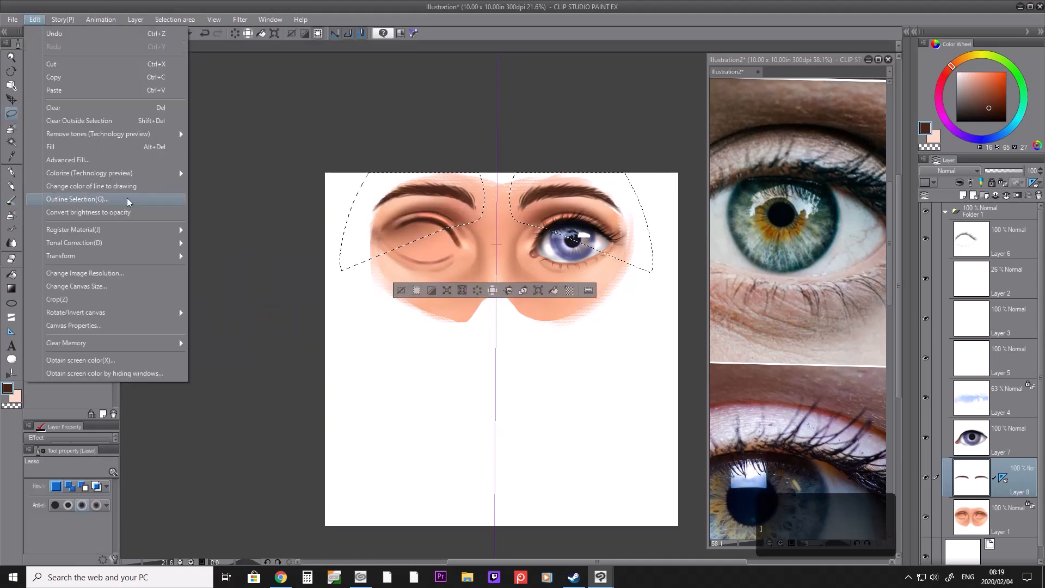
pyautogui.moveTo(109, 256)
pyautogui.click(224, 375)
pyautogui.moveTo(653, 206); pyautogui.dragTo(649, 226)
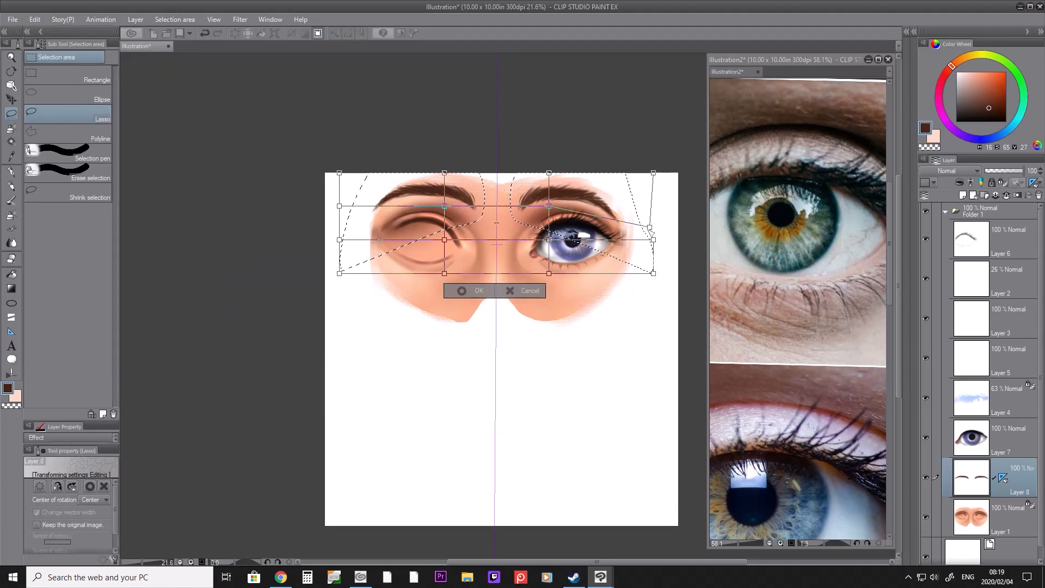
pyautogui.moveTo(339, 206); pyautogui.dragTo(350, 223)
pyautogui.moveTo(444, 172); pyautogui.dragTo(454, 163)
pyautogui.moveTo(547, 172); pyautogui.dragTo(531, 170)
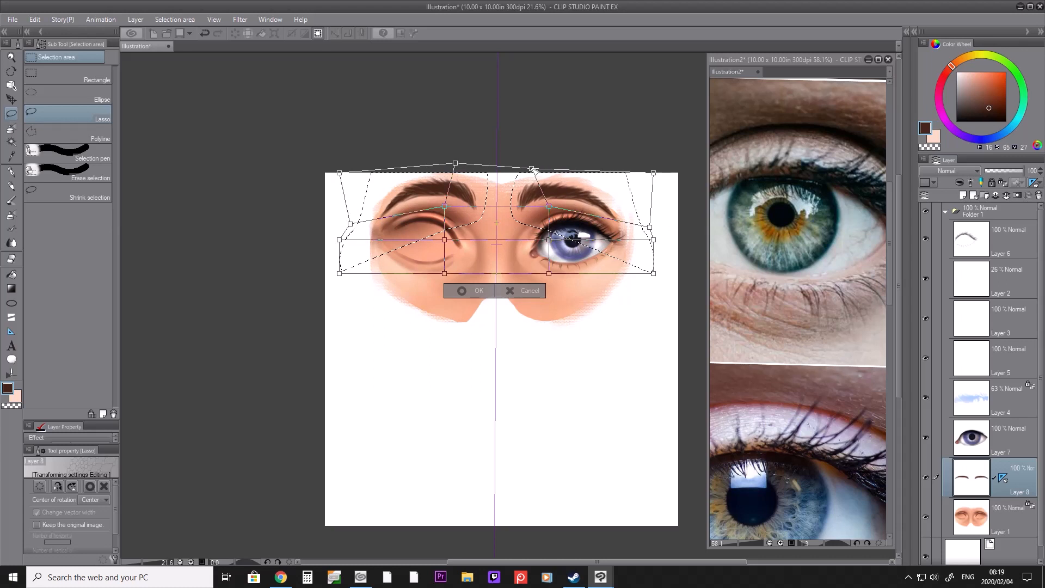
pyautogui.moveTo(456, 163); pyautogui.dragTo(456, 170)
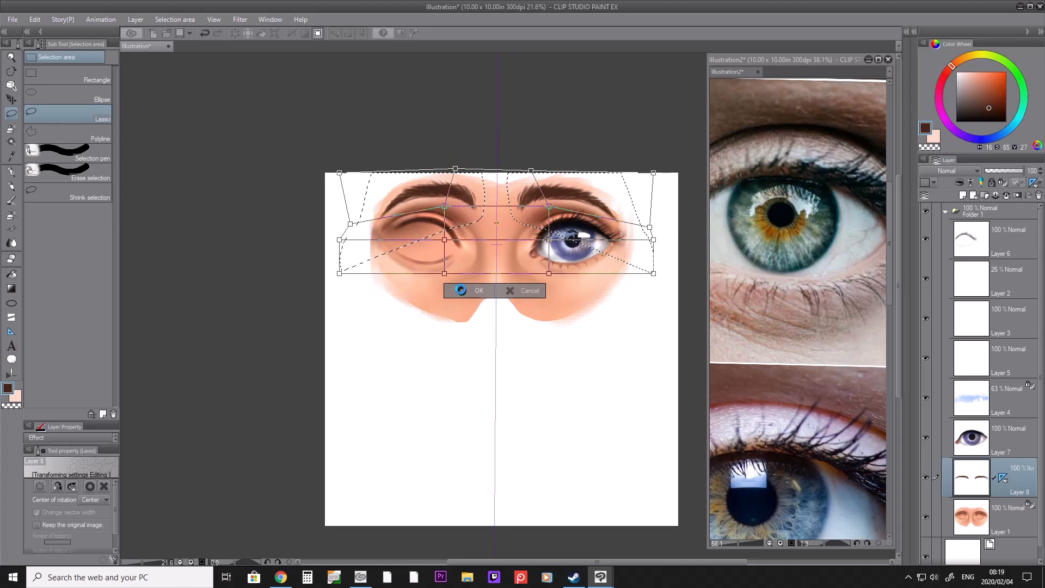
pyautogui.click(573, 326)
# Step: Sample a darker brown from the eyebrow and paint dark hairs through its body with the GCB 4 plain brush at size 20
pyautogui.press('i')
pyautogui.click(551, 192)
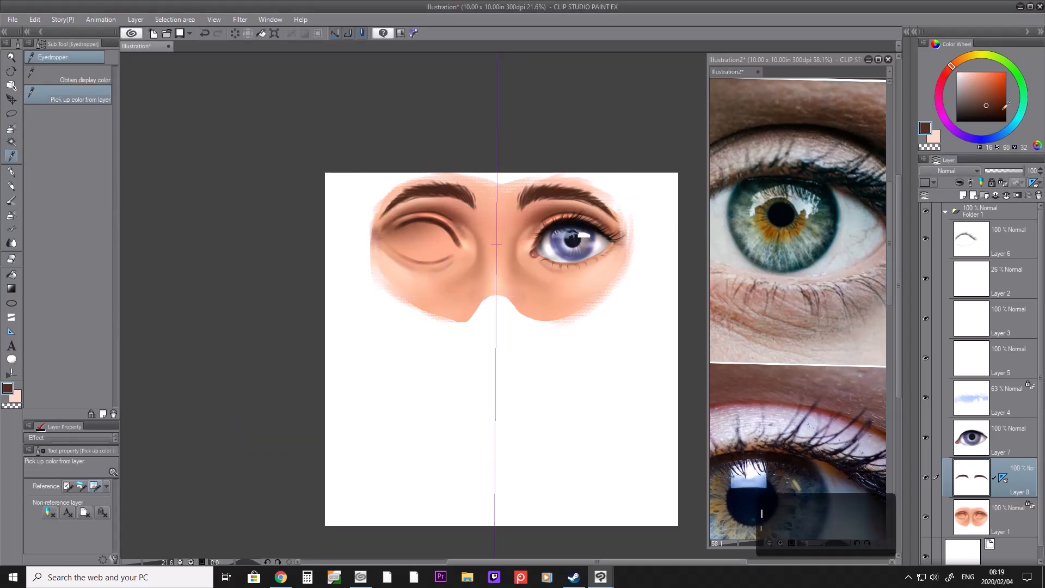
pyautogui.click(530, 191)
pyautogui.press('b')
pyautogui.moveTo(550, 198); pyautogui.dragTo(564, 194)
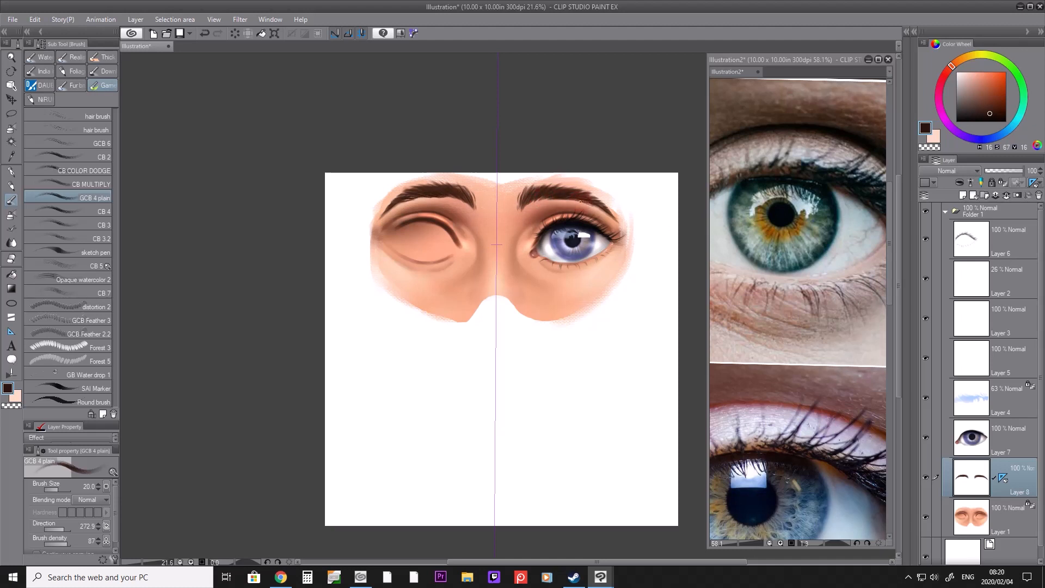
# Step: Thin and texture the eyebrows' edges with the CB 4 Eraser at size 25
pyautogui.press('e')
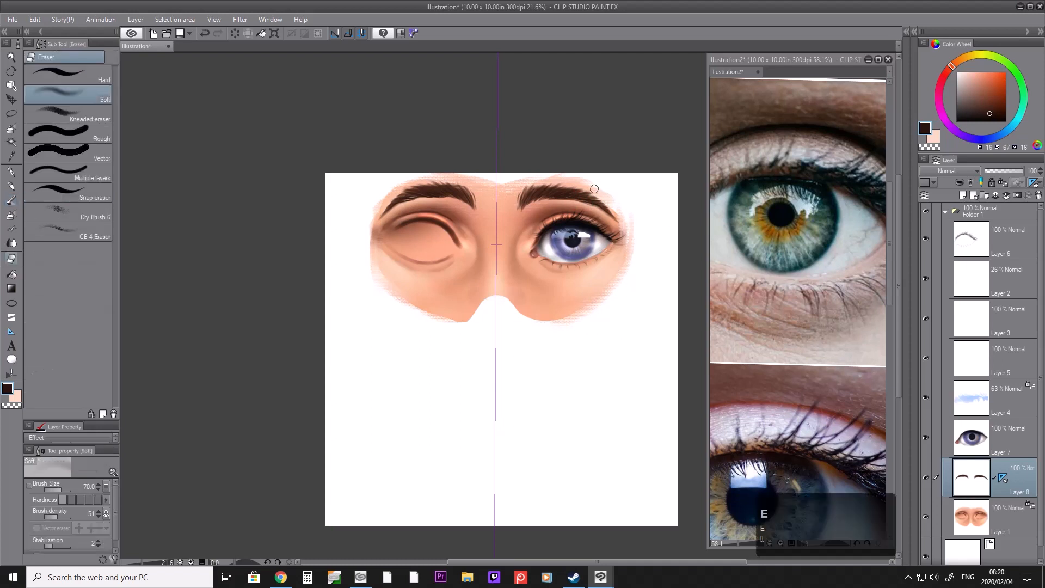
pyautogui.click(76, 228)
pyautogui.press('[')
pyautogui.press('[')
pyautogui.press('[')
pyautogui.press('[')
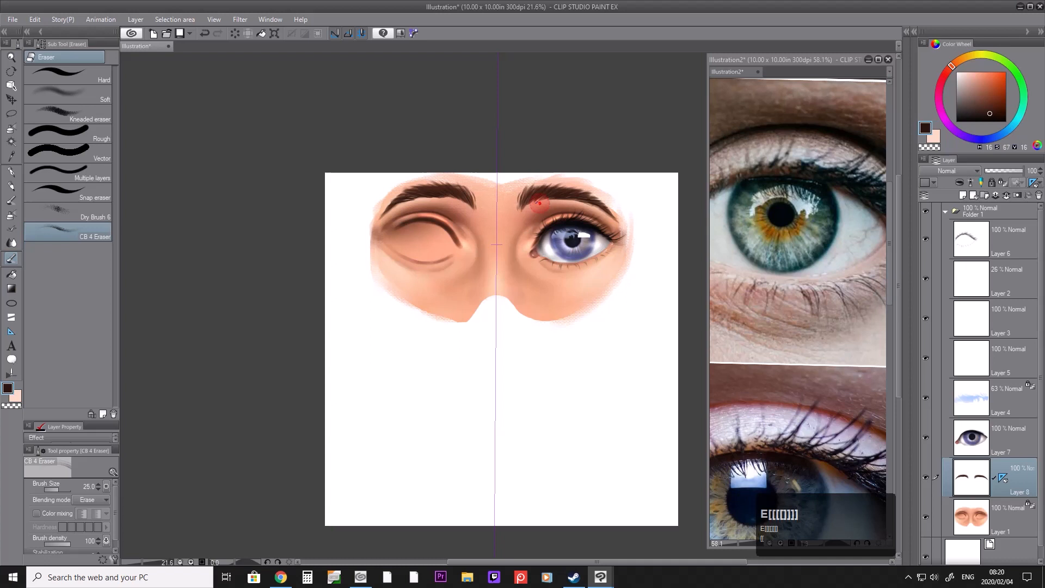
pyautogui.moveTo(539, 204); pyautogui.dragTo(553, 196)
pyautogui.moveTo(546, 202); pyautogui.dragTo(556, 198)
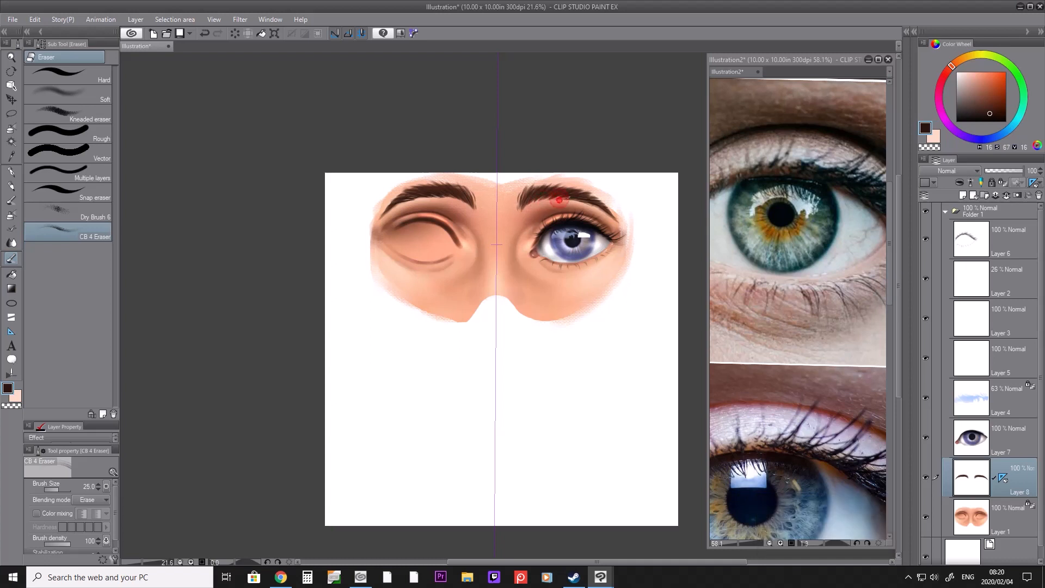
pyautogui.moveTo(564, 202)
pyautogui.mouseDown()
pyautogui.moveTo(579, 202)
pyautogui.moveTo(577, 186)
pyautogui.moveTo(559, 181)
pyautogui.moveTo(573, 184)
pyautogui.mouseUp()
pyautogui.press('[')
# Step: Sample the light skin tone between the eyes and set up the Soft airbrush at size 50 on Layer 1
pyautogui.press('i')
pyautogui.click(519, 245)
pyautogui.click(1013, 522)
pyautogui.press('b')
pyautogui.press('b')
pyautogui.press(']')
pyautogui.press(']')
pyautogui.press(']')
# Step: Examine the eyelid and brow shading in the eye reference photos and compare it with the painting
pyautogui.press('/')
pyautogui.click(798, 388)
pyautogui.click(798, 387)
pyautogui.moveTo(764, 397); pyautogui.dragTo(814, 250)
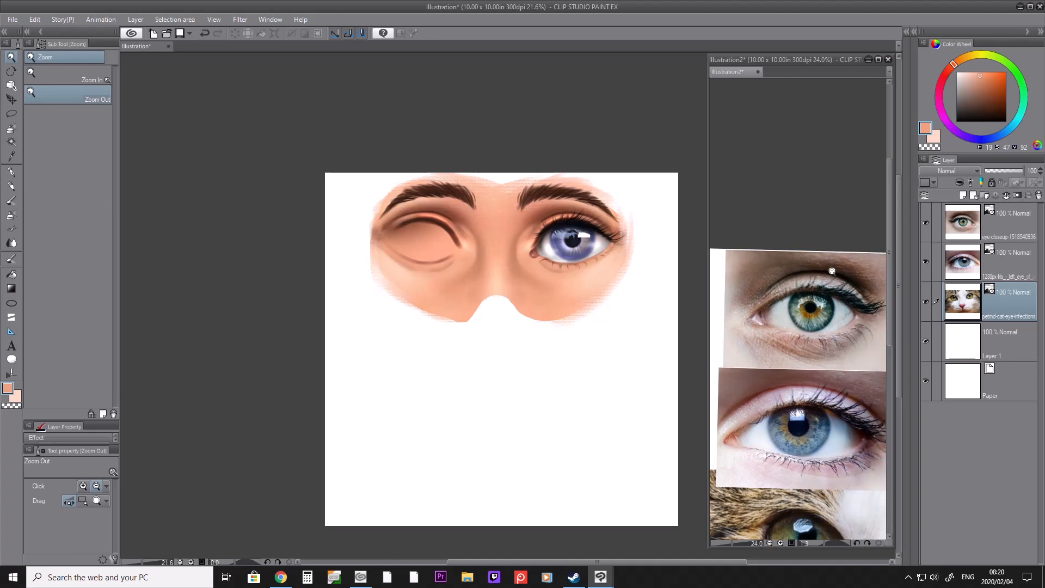
pyautogui.scroll(2, 841, 277)
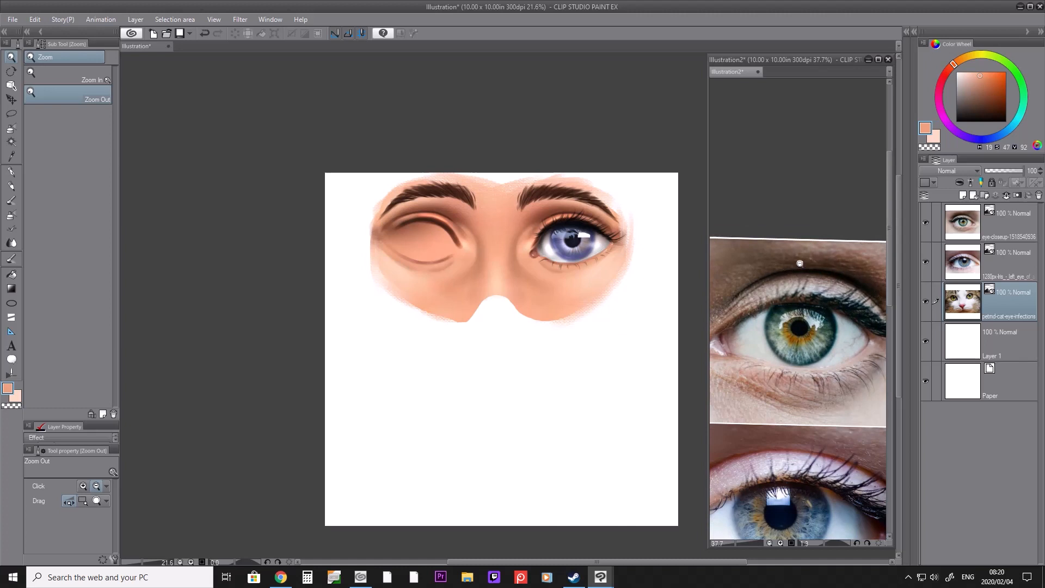
pyautogui.scroll(3, 567, 214)
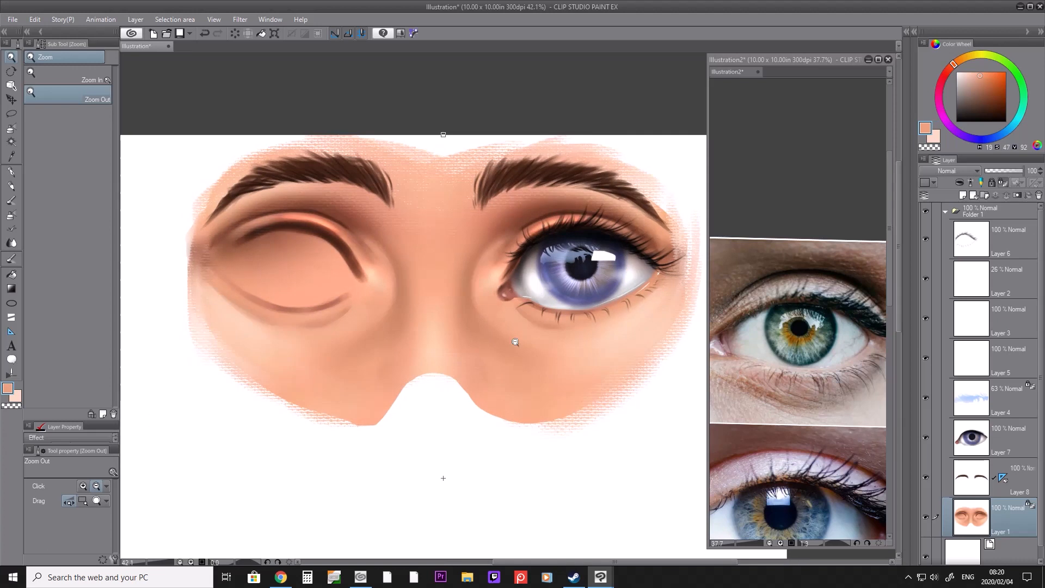
# Step: Try airbrushing light skin tone near the open eye's inner corner with the Soft airbrush at size 70
pyautogui.press('b')
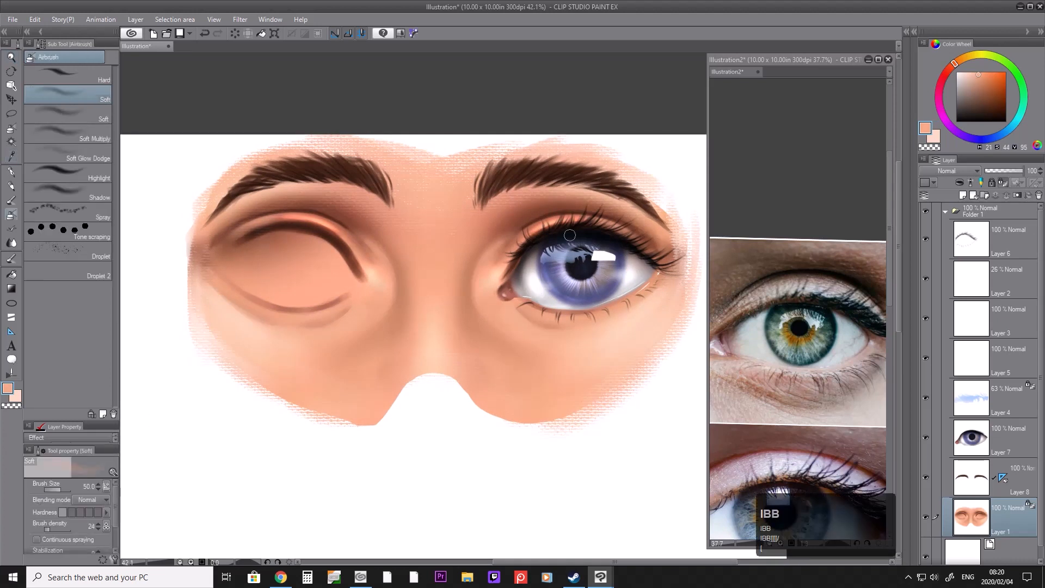
pyautogui.press(']')
pyautogui.press(']')
pyautogui.press(']')
pyautogui.press(']')
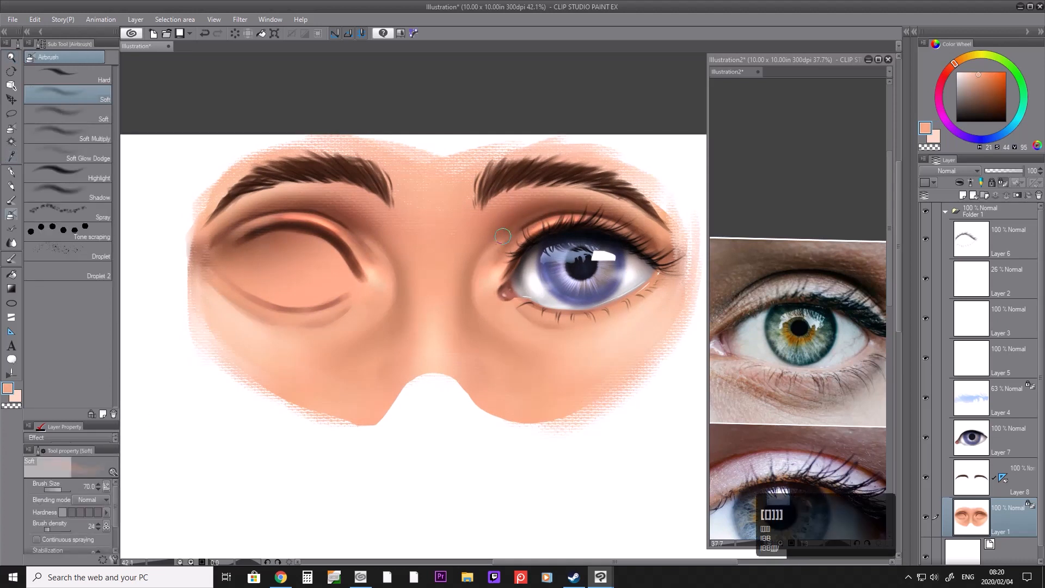
# Step: Undo the unmirrored airbrush strokes and move the symmetry ruler from Layer 8 onto Layer 1
pyautogui.hotkey('ctrl', 'z')
pyautogui.hotkey('ctrl', 'z')
pyautogui.hotkey('ctrl', 'z')
pyautogui.hotkey('ctrl', 'z')
pyautogui.moveTo(1001, 477); pyautogui.dragTo(1003, 517)
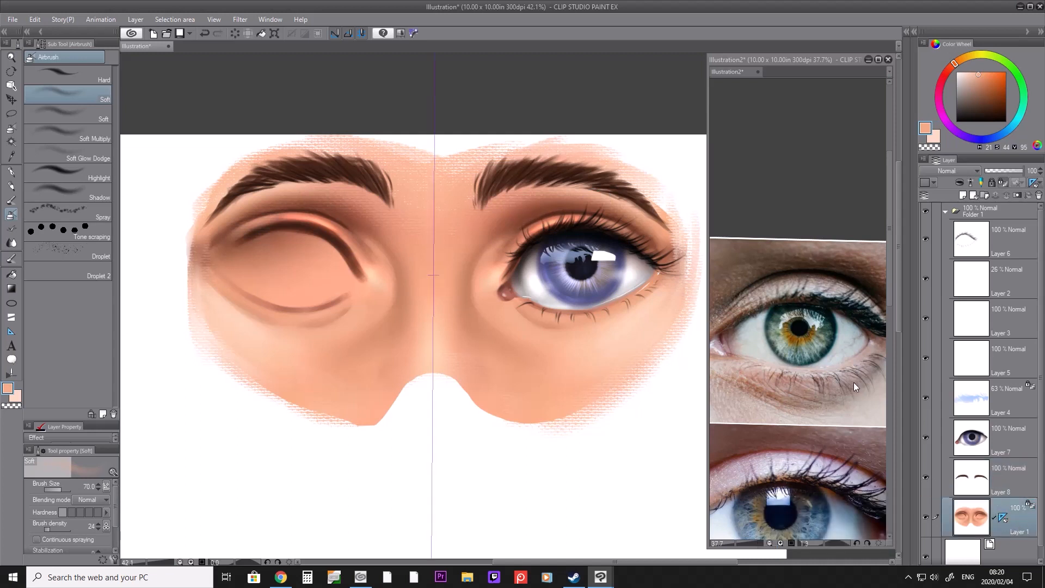
# Step: Airbrush light skin tone along the upper eyelid and beside the inner eye corner, varying the Soft airbrush up to size 70
pyautogui.press(']')
pyautogui.press('[')
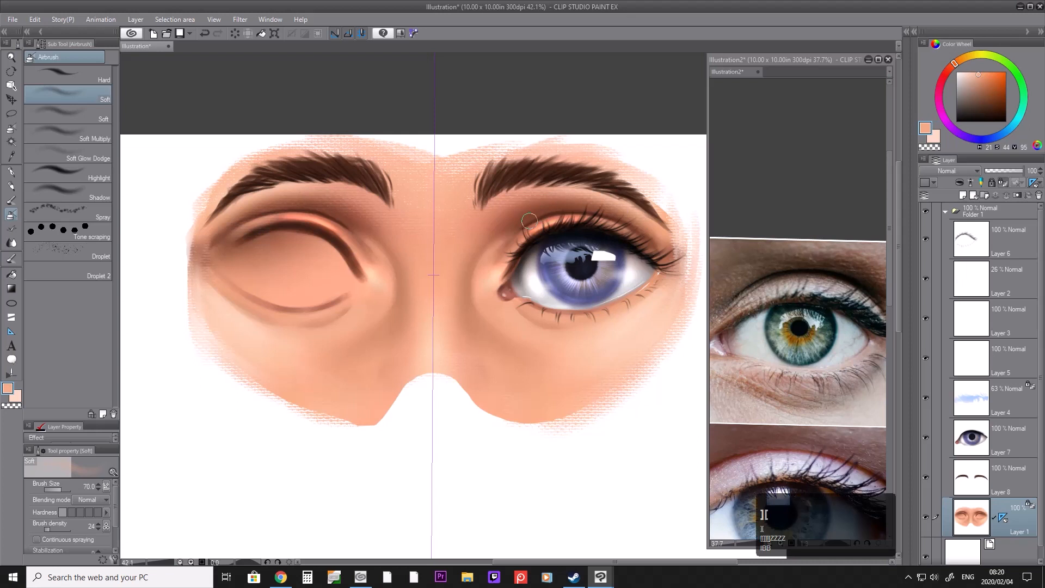
pyautogui.press('[')
pyautogui.press('[')
pyautogui.press('[')
pyautogui.press('[')
pyautogui.moveTo(528, 219)
pyautogui.mouseDown()
pyautogui.moveTo(588, 207)
pyautogui.moveTo(604, 217)
pyautogui.mouseUp()
pyautogui.press('[')
pyautogui.press('[')
pyautogui.press('[')
pyautogui.press(']')
pyautogui.press(']')
pyautogui.press(']')
pyautogui.press(']')
pyautogui.press(']')
pyautogui.click(503, 234)
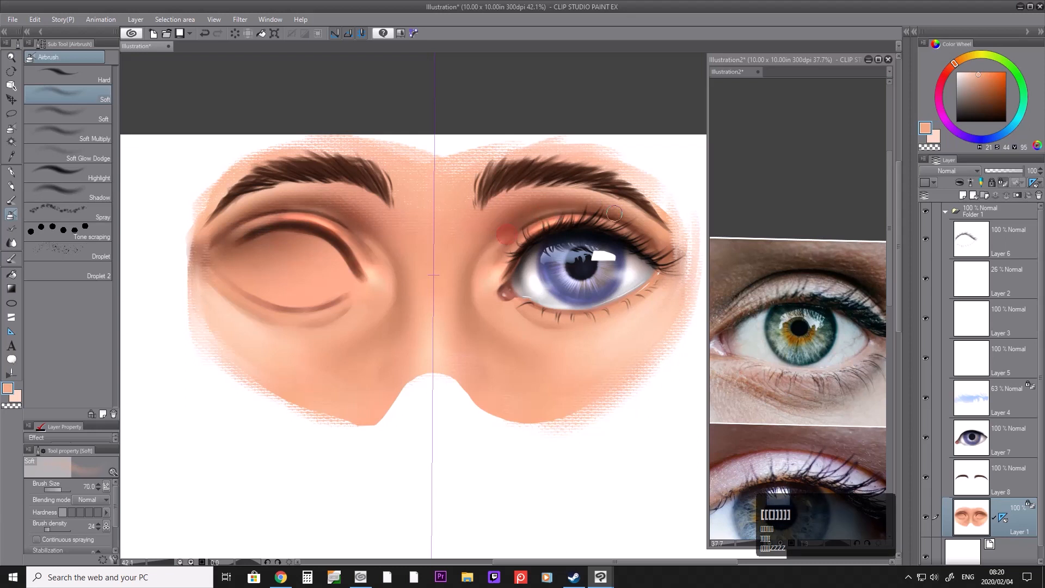
# Step: Undo the recent mirrored airbrush strokes around the eyelids
pyautogui.hotkey('ctrl', 'z')
pyautogui.hotkey('ctrl', 'z')
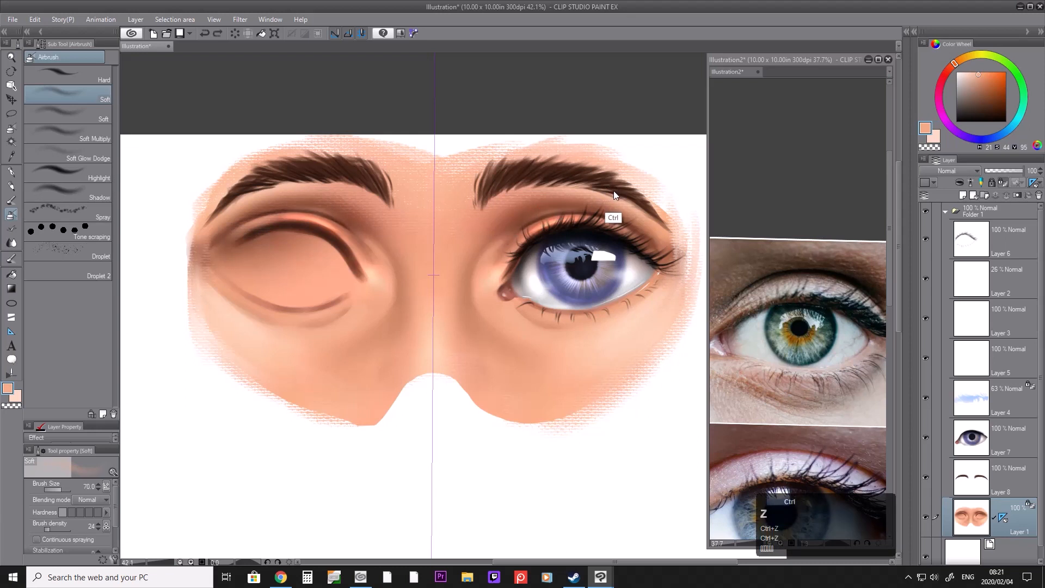
pyautogui.press('/')
pyautogui.click(473, 206)
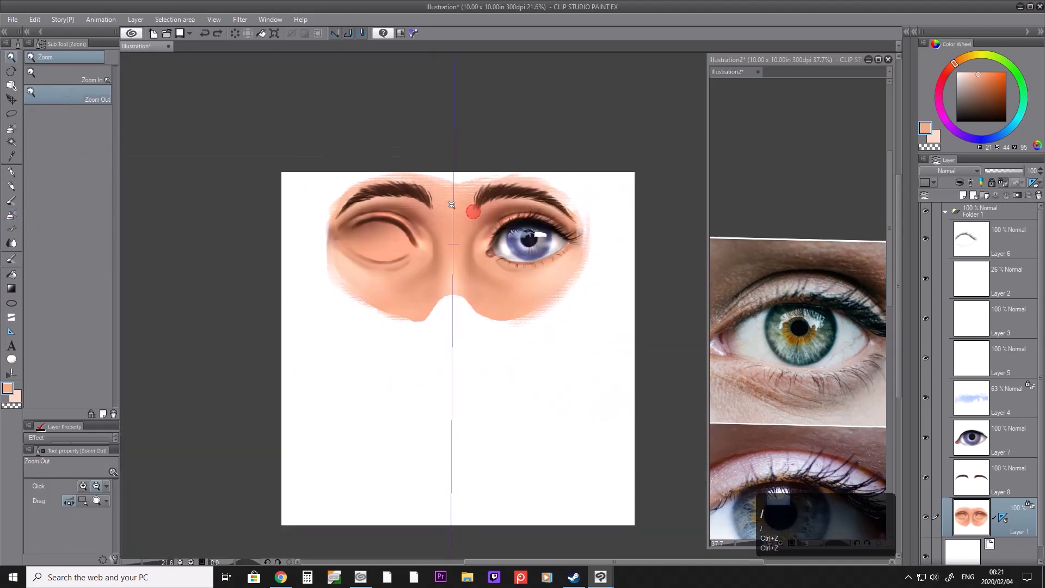
pyautogui.moveTo(518, 202); pyautogui.dragTo(565, 191)
pyautogui.hotkey('ctrl', 'z')
pyautogui.hotkey('ctrl', 'z')
pyautogui.hotkey('ctrl', 'z')
pyautogui.hotkey('ctrl', 'z')
pyautogui.hotkey('ctrl', 'z')
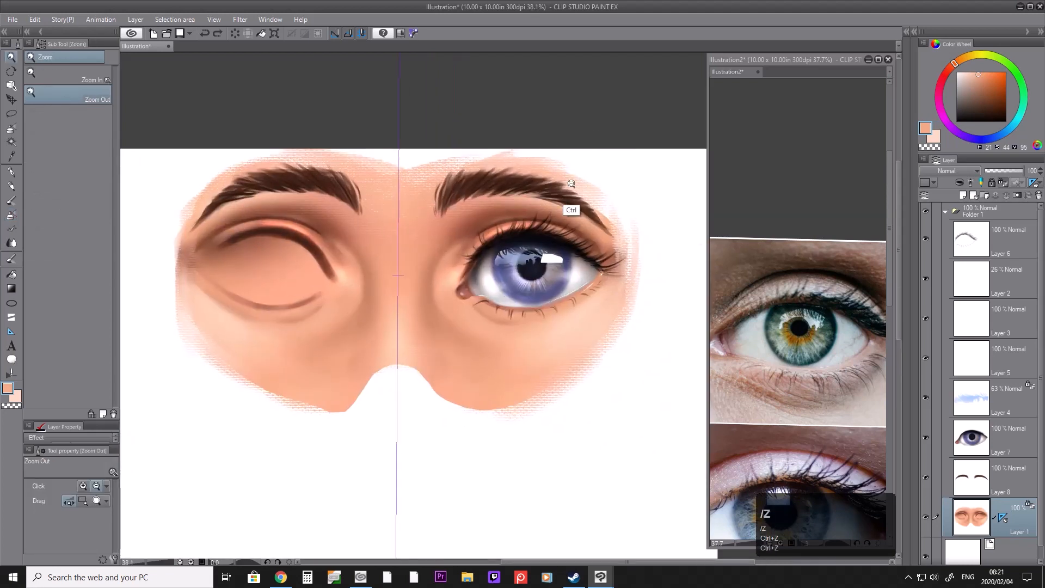
# Step: Sample the skin shadow below the inner brow and shift it to a lighter salmon pink for the Soft airbrush
pyautogui.press('i')
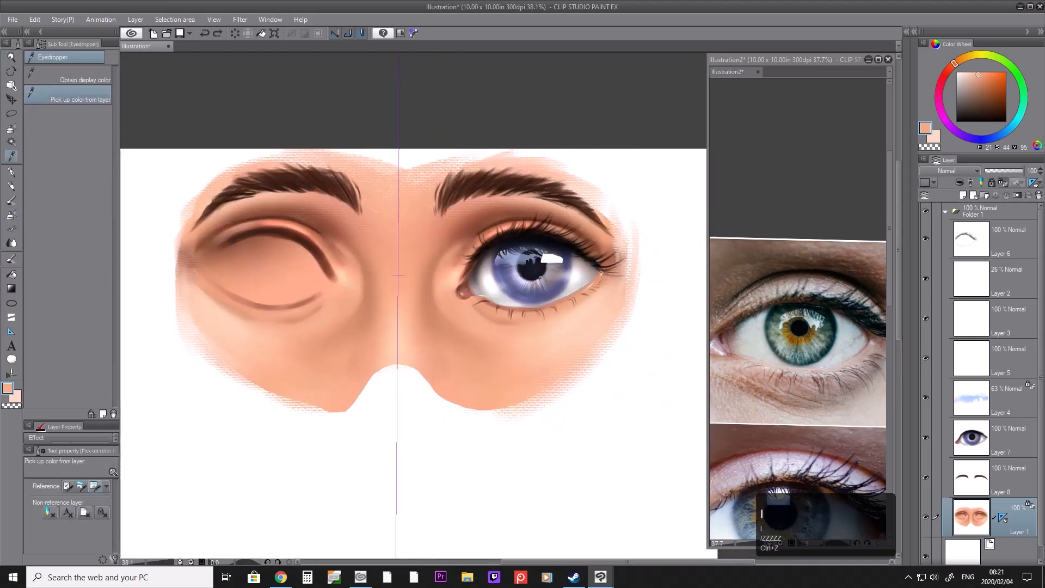
pyautogui.click(464, 220)
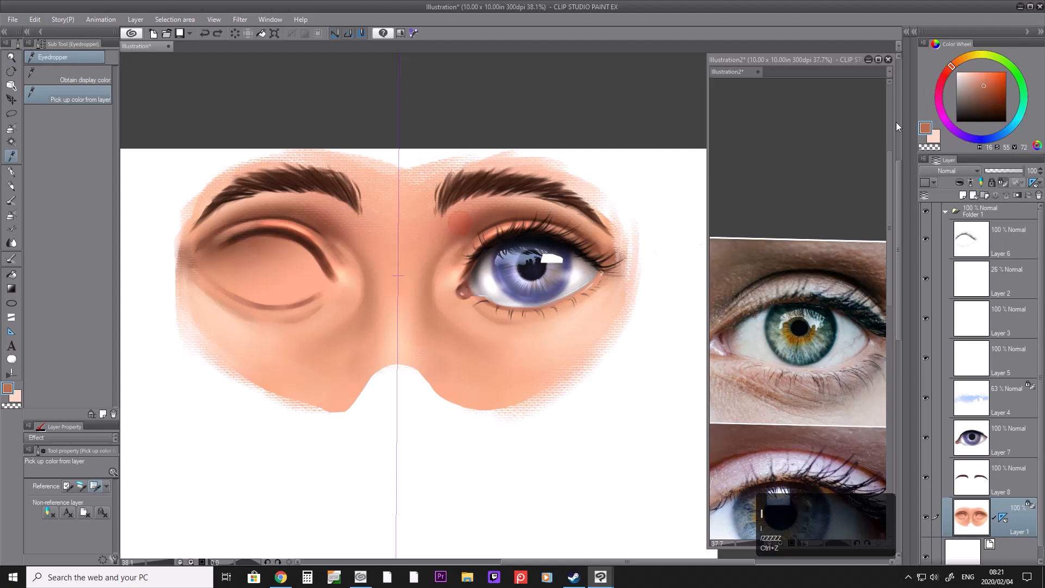
pyautogui.click(948, 69)
pyautogui.click(983, 77)
pyautogui.press('b')
pyautogui.press('b')
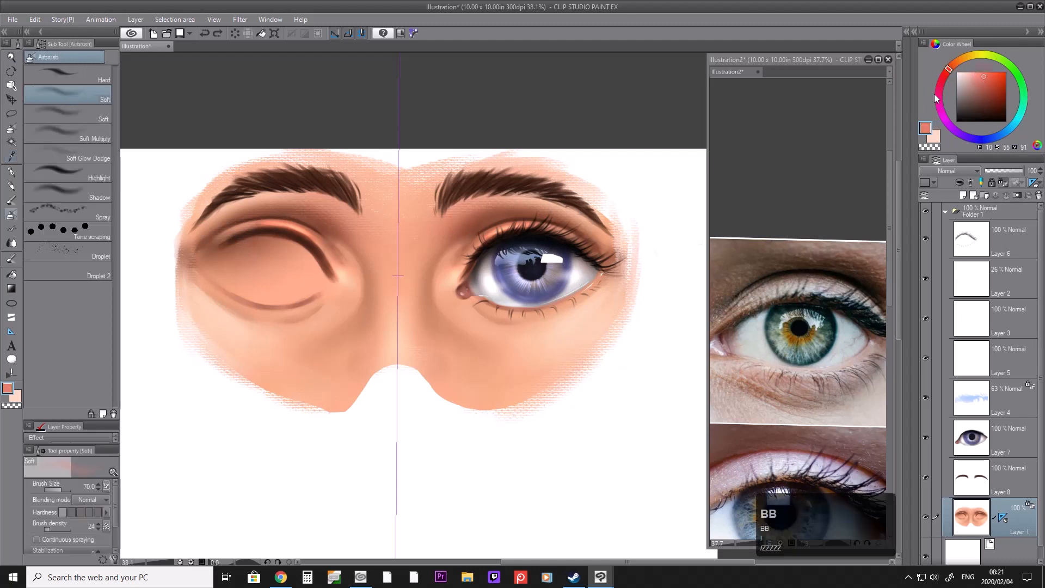
# Step: Airbrush a soft salmon tint around the inner corners and upper eyelids, varying the brush size
pyautogui.press('[')
pyautogui.press('[')
pyautogui.press('[')
pyautogui.press(']')
pyautogui.press(']')
pyautogui.press(']')
pyautogui.press('[')
pyautogui.press('[')
pyautogui.press('[')
# Step: Sample the reddish brown at the inner eyelid crease and deepen the crease with the GCB 4 plain brush at size 20
pyautogui.press('i')
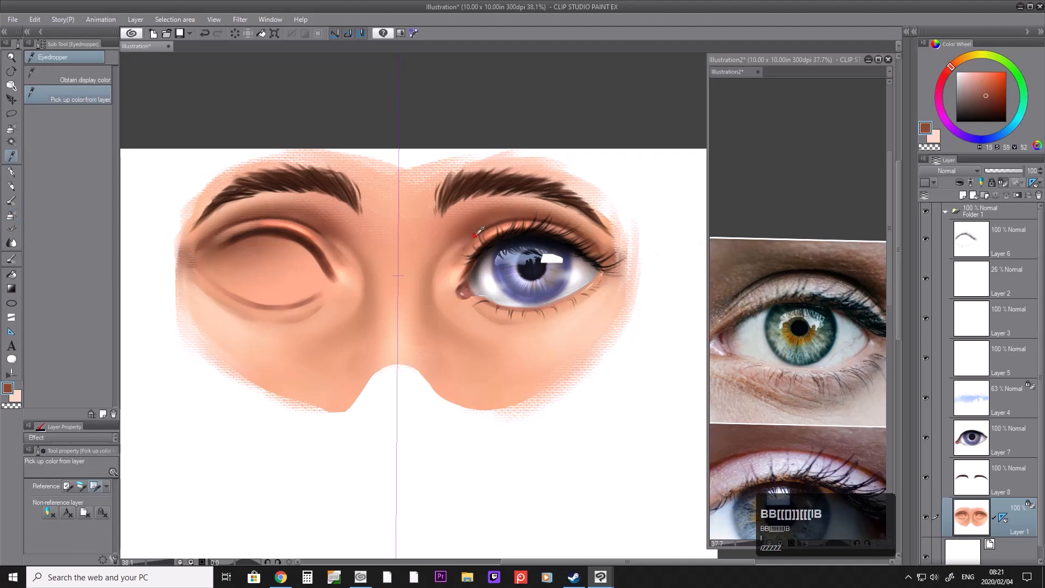
pyautogui.click(473, 237)
pyautogui.press('b')
pyautogui.press('b')
pyautogui.press('[')
pyautogui.press('[')
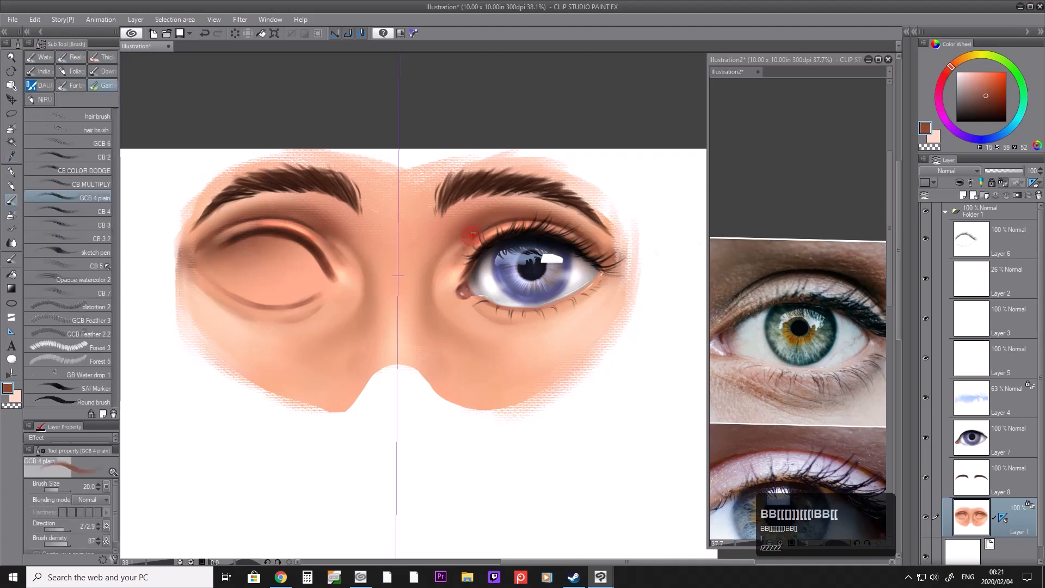
# Step: Duplicate Layer 7, which holds the finished purple-blue eye
pyautogui.press('/')
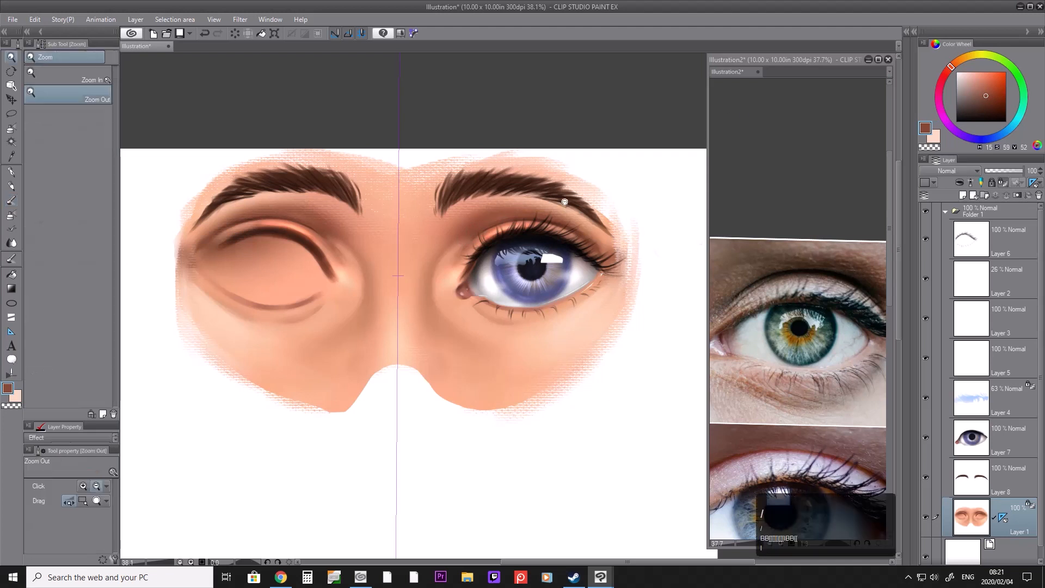
pyautogui.click(556, 205)
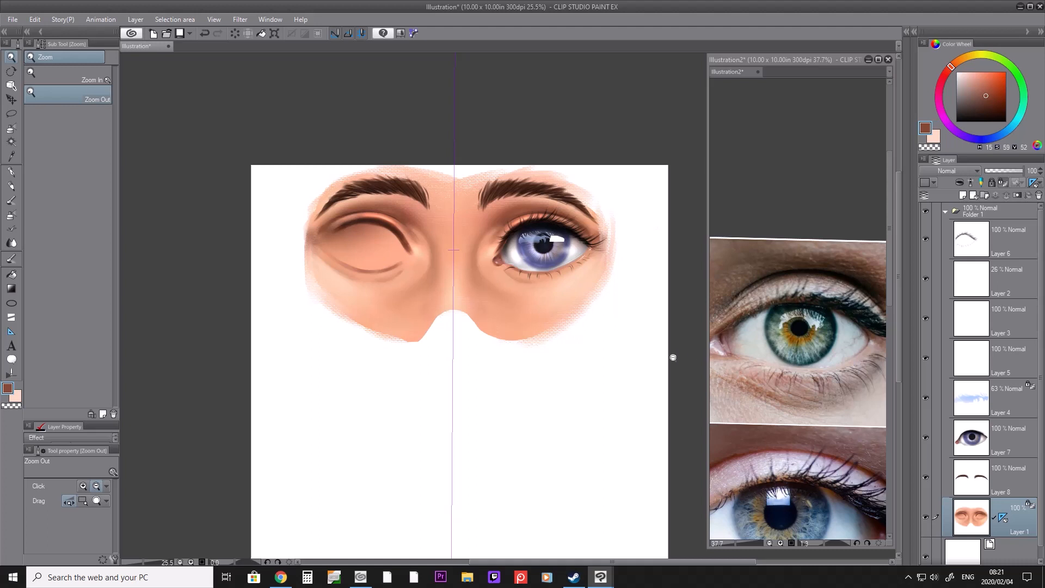
pyautogui.click(1004, 445)
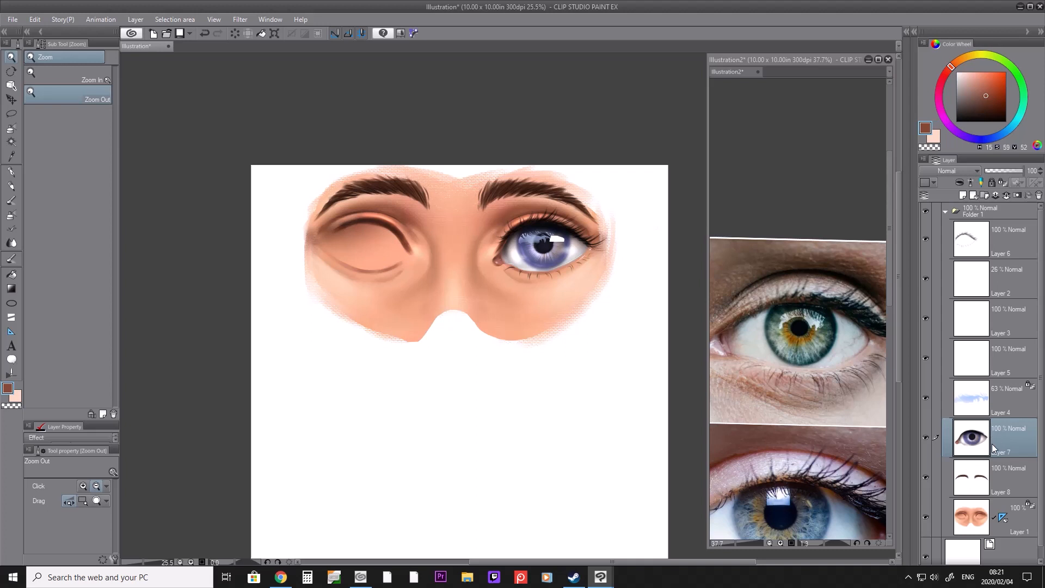
pyautogui.rightClick(1004, 443)
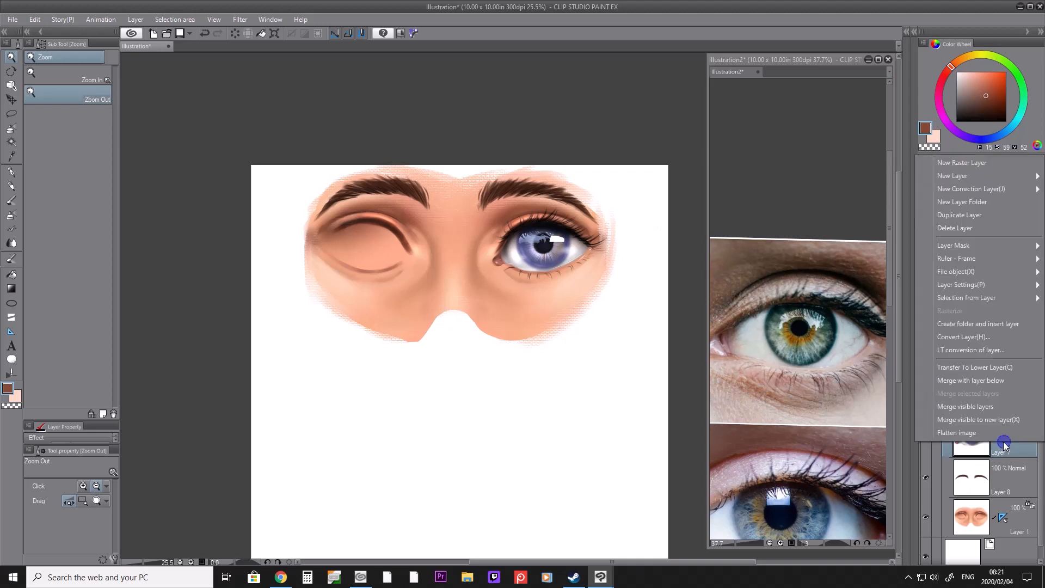
pyautogui.click(998, 212)
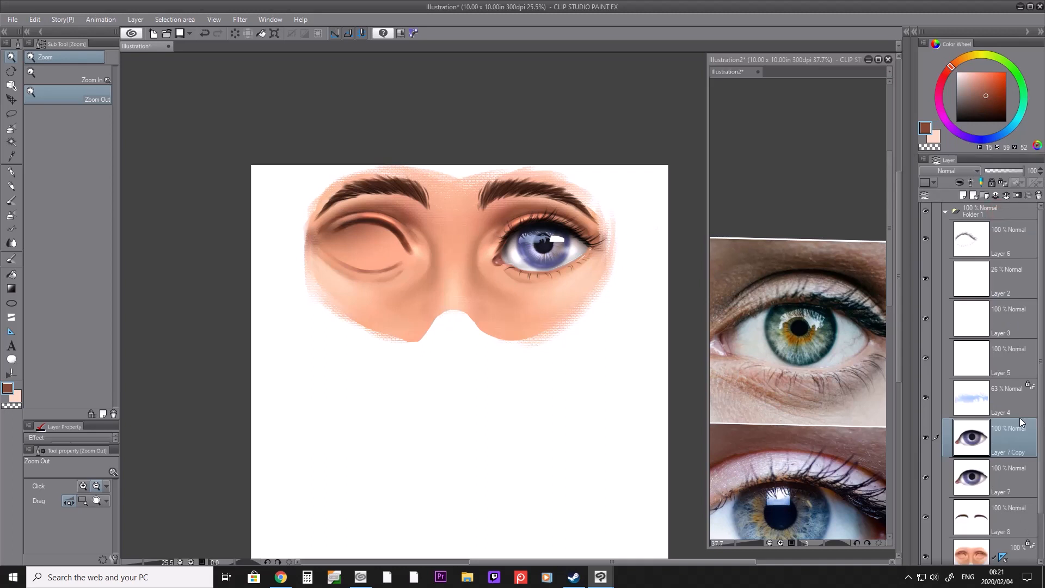
# Step: Flip the Layer 7 copy horizontally and fit it into the empty left eye socket
pyautogui.hotkey('ctrl', 't')
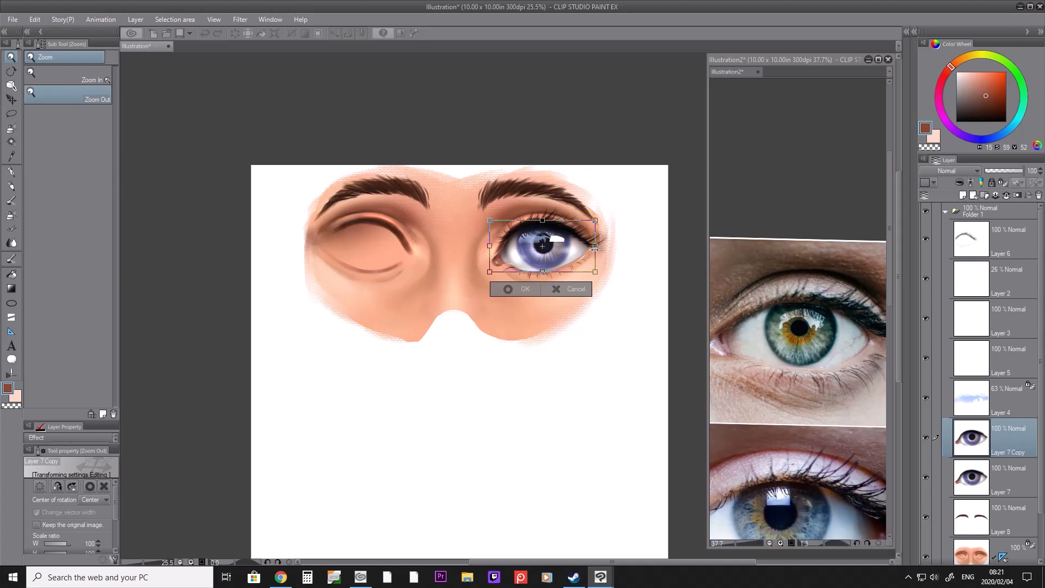
pyautogui.moveTo(596, 247); pyautogui.dragTo(376, 186)
pyautogui.moveTo(486, 260); pyautogui.dragTo(409, 257)
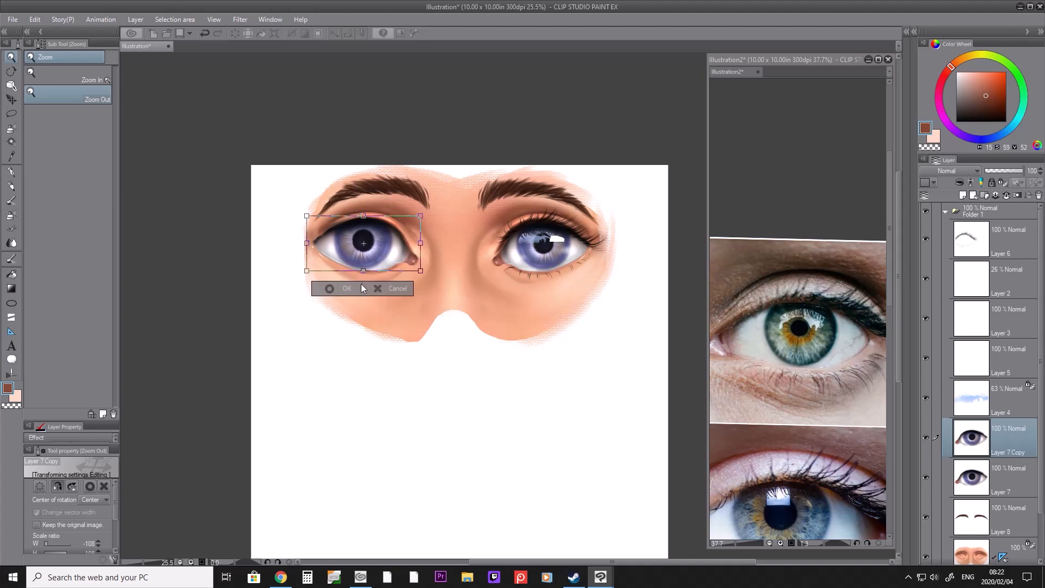
pyautogui.click(328, 288)
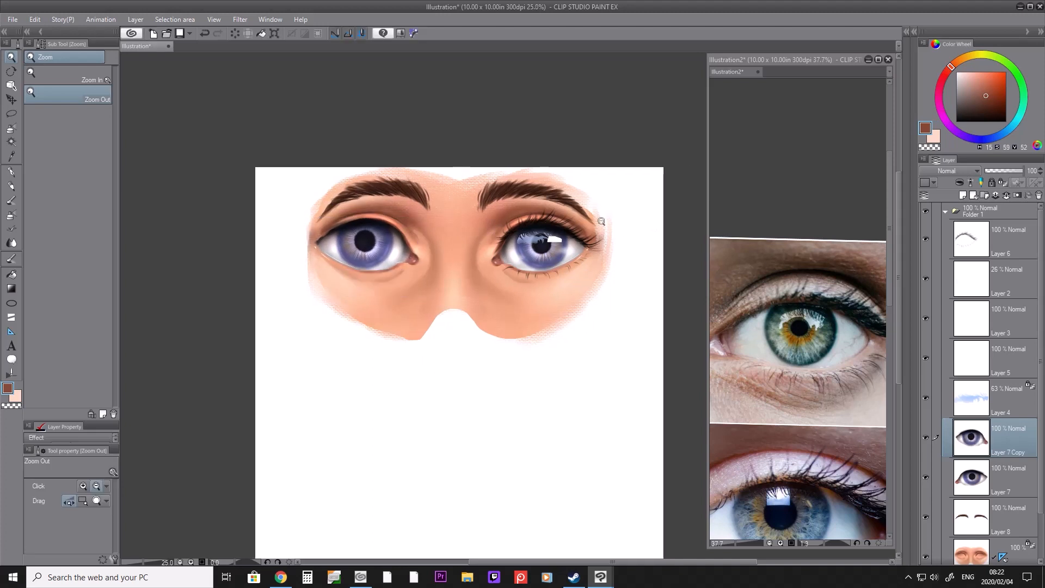
# Step: Duplicate Layer 6, which holds the eyelashes of the right eye
pyautogui.click(12, 113)
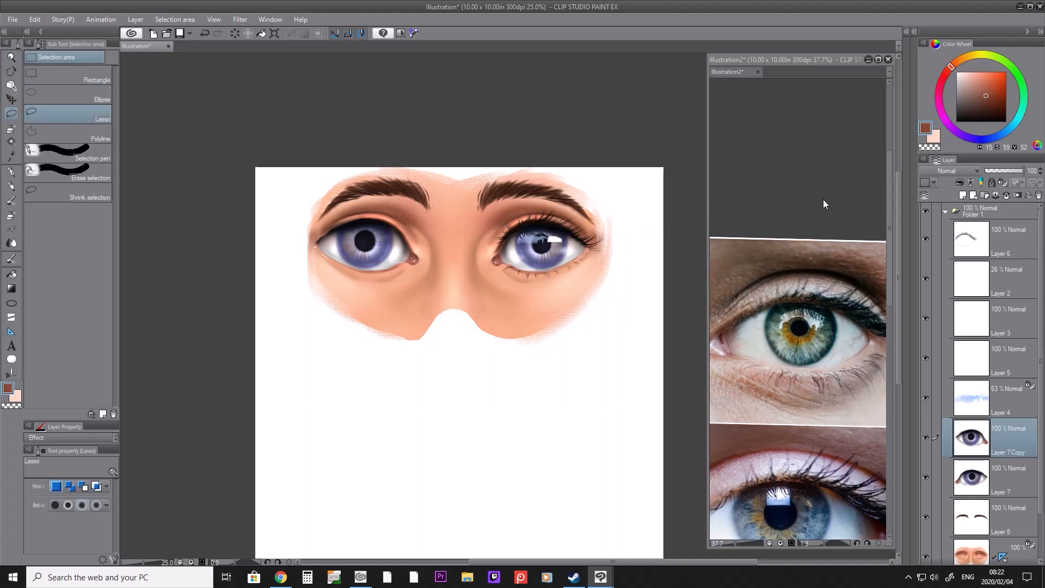
pyautogui.click(1005, 247)
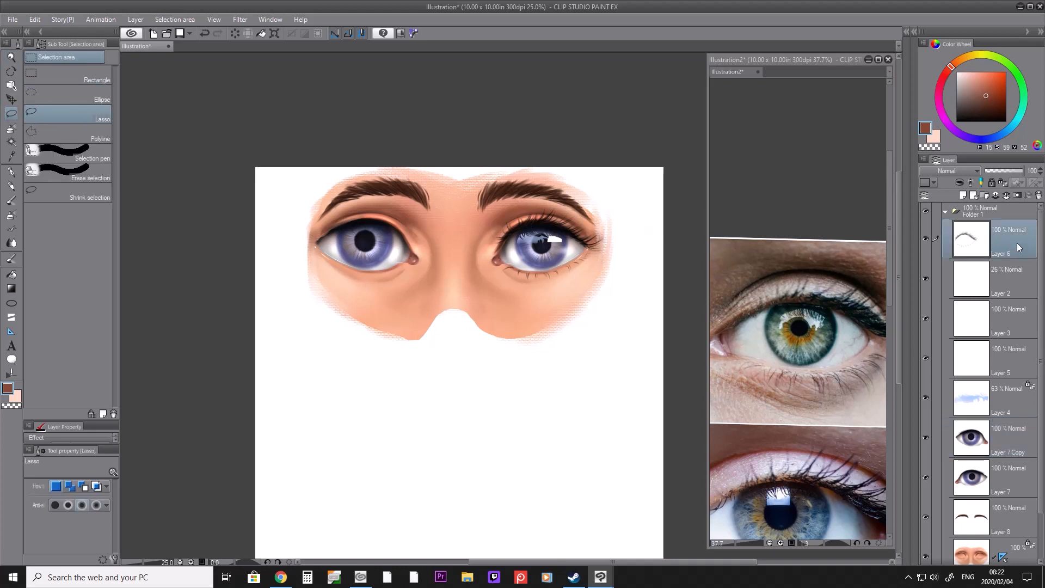
pyautogui.rightClick(933, 280)
pyautogui.click(959, 299)
# Step: Flip the eyelash copy horizontally and place it over the left eye, scaling it to the eyelids
pyautogui.hotkey('ctrl', 't')
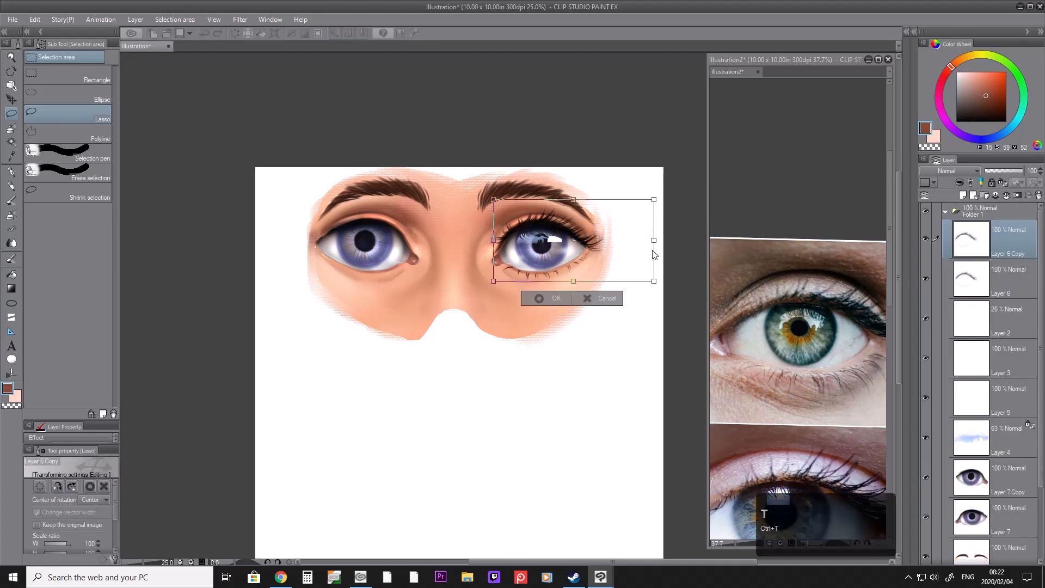
pyautogui.moveTo(652, 240); pyautogui.dragTo(321, 204)
pyautogui.moveTo(454, 239); pyautogui.dragTo(380, 235)
pyautogui.moveTo(420, 192); pyautogui.dragTo(415, 202)
pyautogui.moveTo(404, 238); pyautogui.dragTo(407, 239)
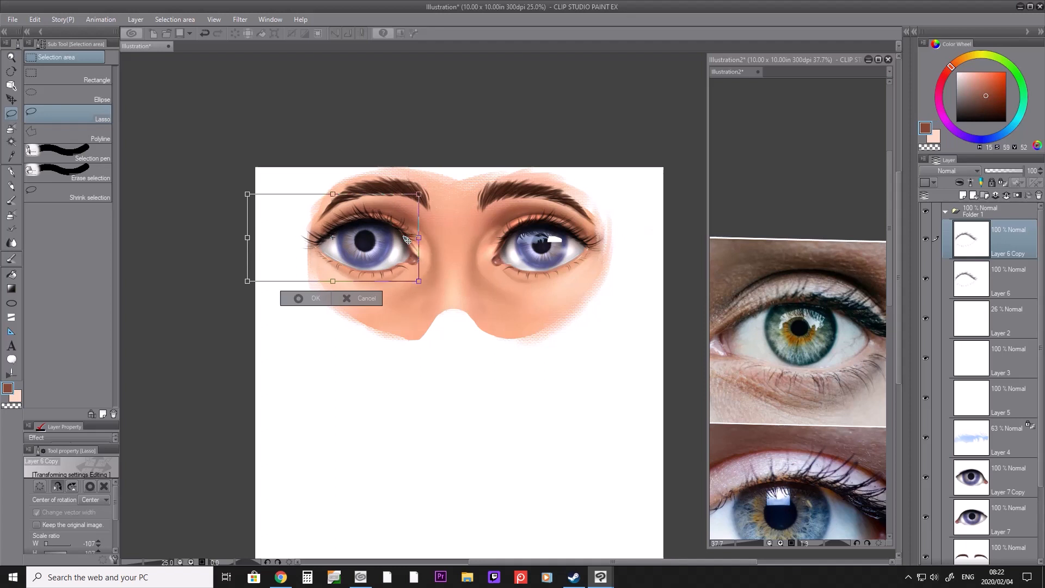
# Step: Fine-tune the flipped eyelashes' size, nudge them into line with the left eyelids, and apply the transformation
pyautogui.moveTo(420, 194); pyautogui.dragTo(399, 230)
pyautogui.press('Up')
pyautogui.press('Up')
pyautogui.press('Right')
pyautogui.press('Down')
pyautogui.press('Down')
pyautogui.press('Left')
pyautogui.press('Down')
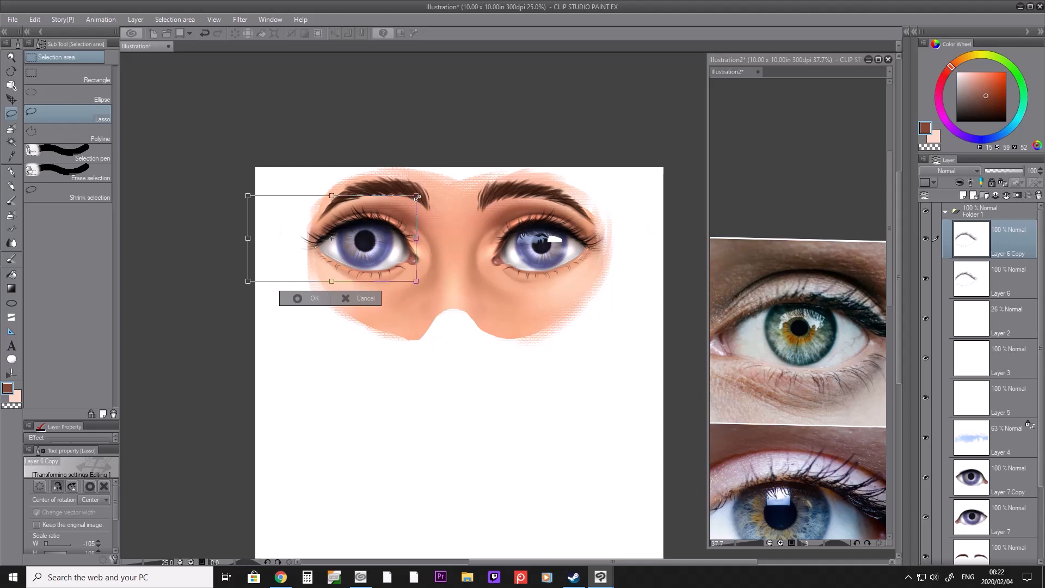
pyautogui.press('Down')
pyautogui.press('Left')
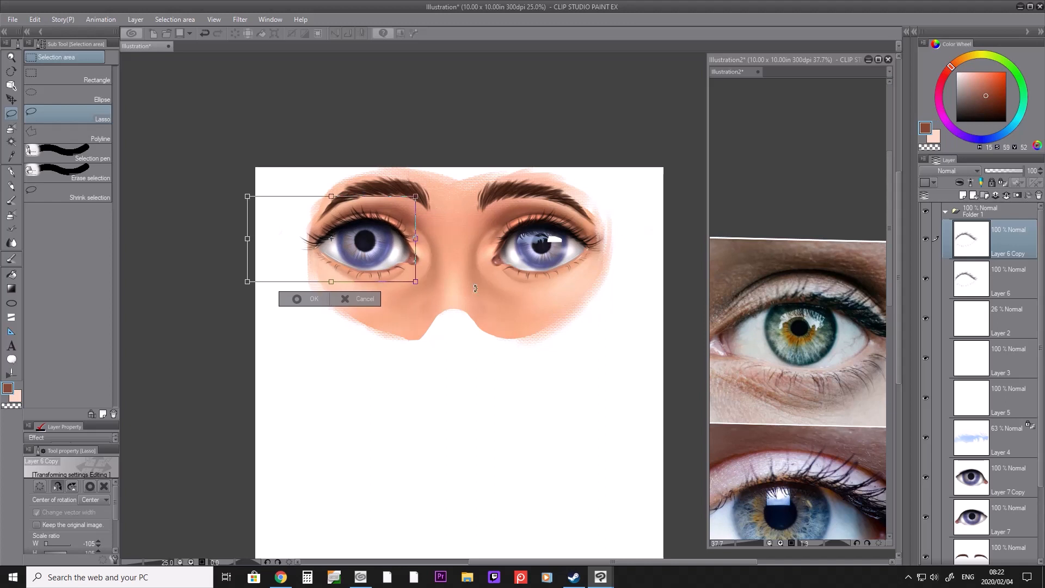
pyautogui.click(297, 299)
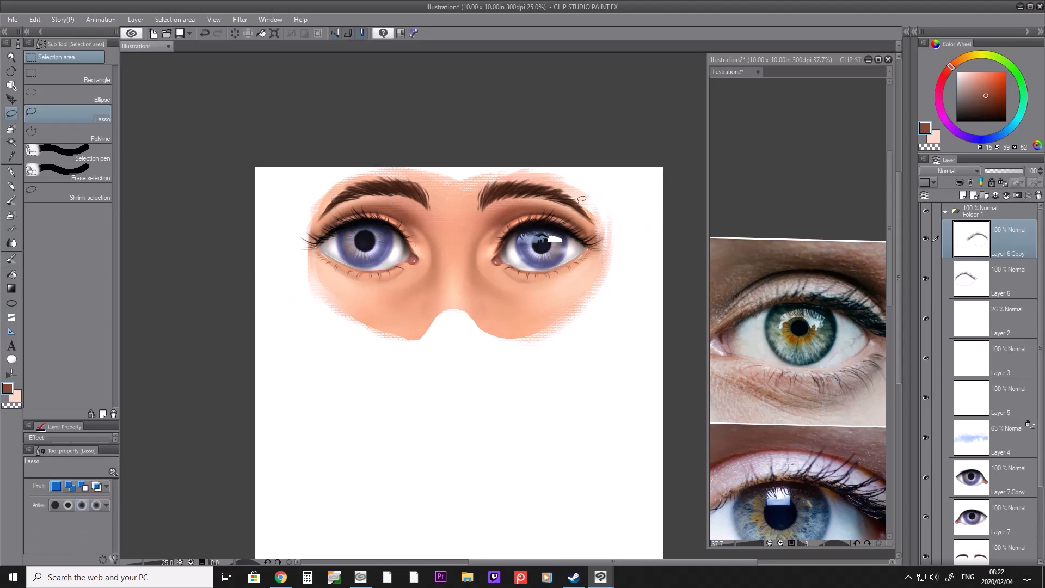
# Step: Check the visibility of the iris reflection layers and merge Layer 3, Layer 5 and Layer 4
pyautogui.click(982, 423)
pyautogui.click(925, 396)
pyautogui.click(925, 396)
pyautogui.click(924, 354)
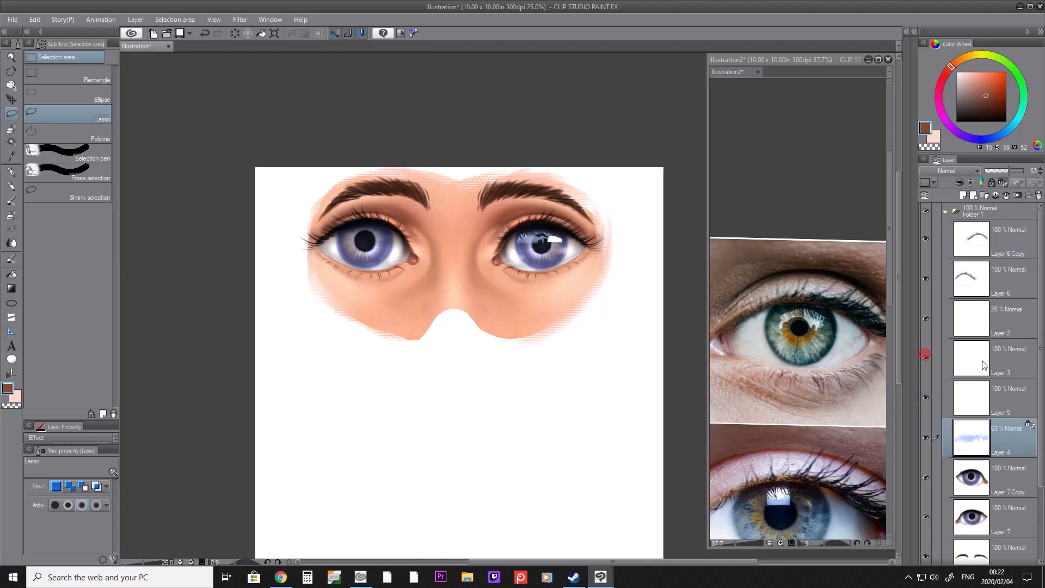
pyautogui.click(1009, 362)
pyautogui.keyDown('shift'); pyautogui.click(1004, 444); pyautogui.keyUp('shift')
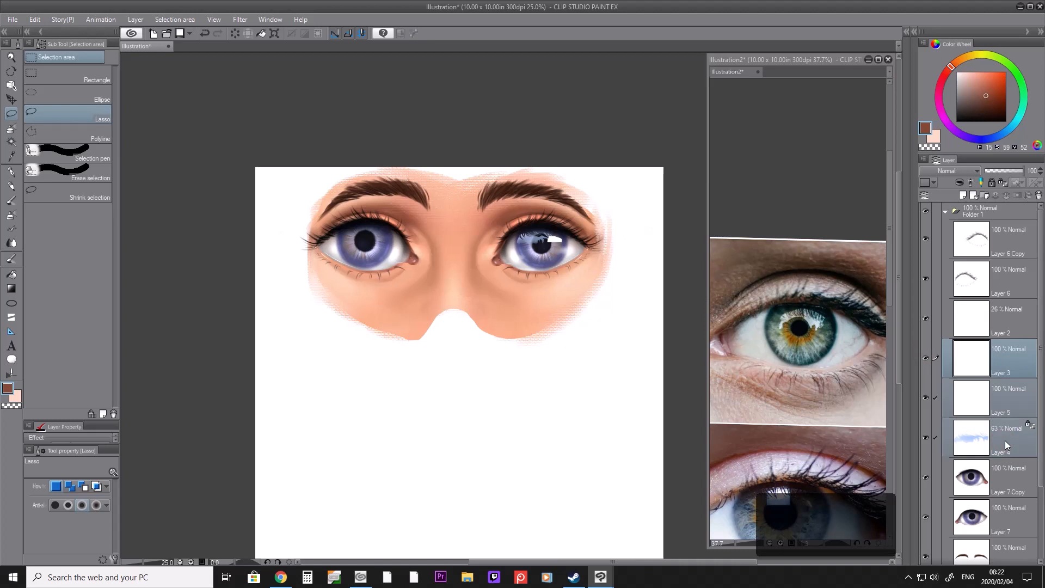
pyautogui.rightClick(1005, 445)
pyautogui.click(1001, 390)
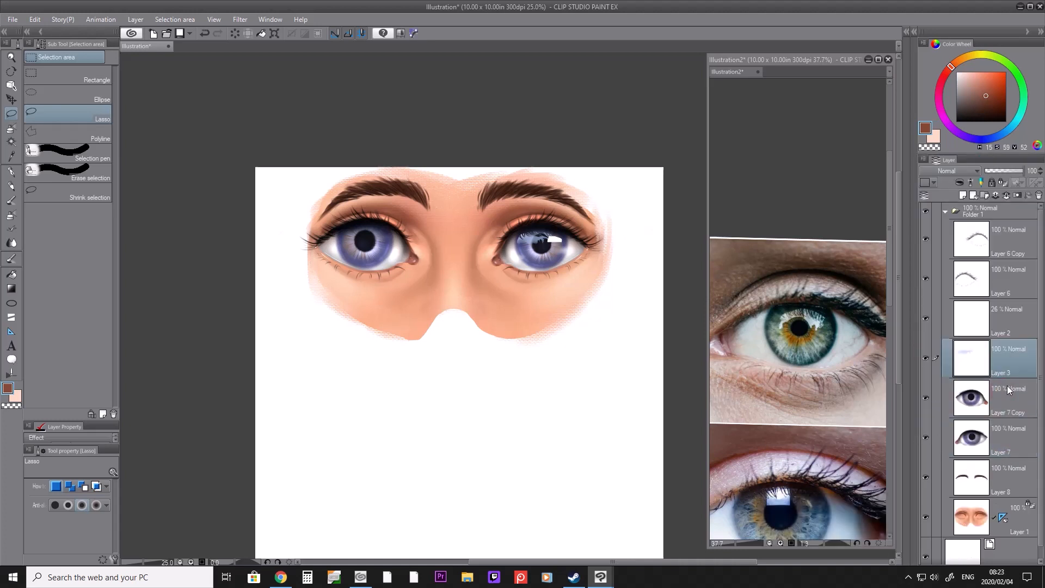
# Step: Duplicate the merged Layer 3 with the iris reflections
pyautogui.rightClick(1007, 362)
pyautogui.click(980, 132)
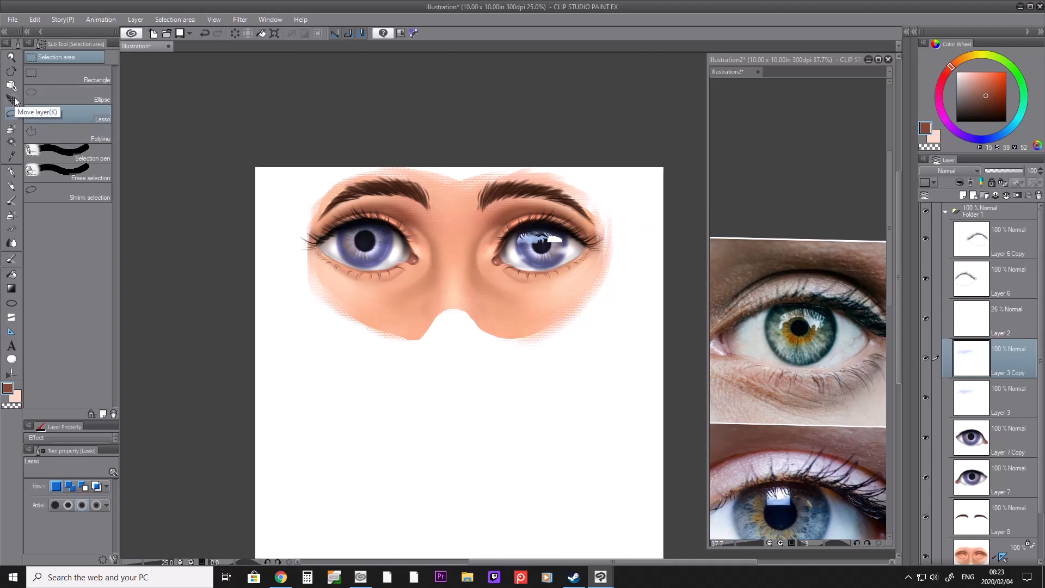
pyautogui.rightClick(1000, 360)
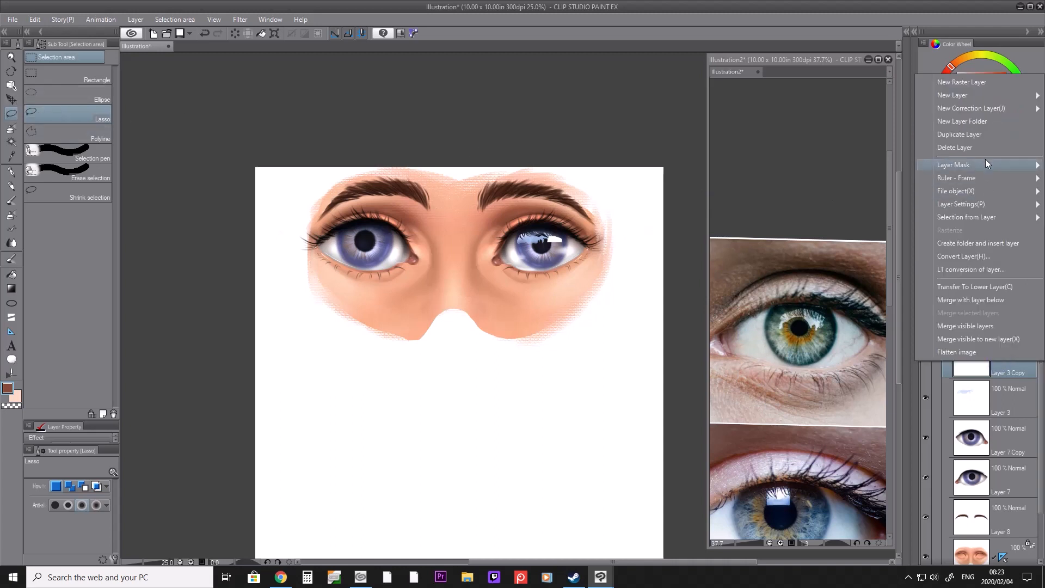
pyautogui.click(909, 414)
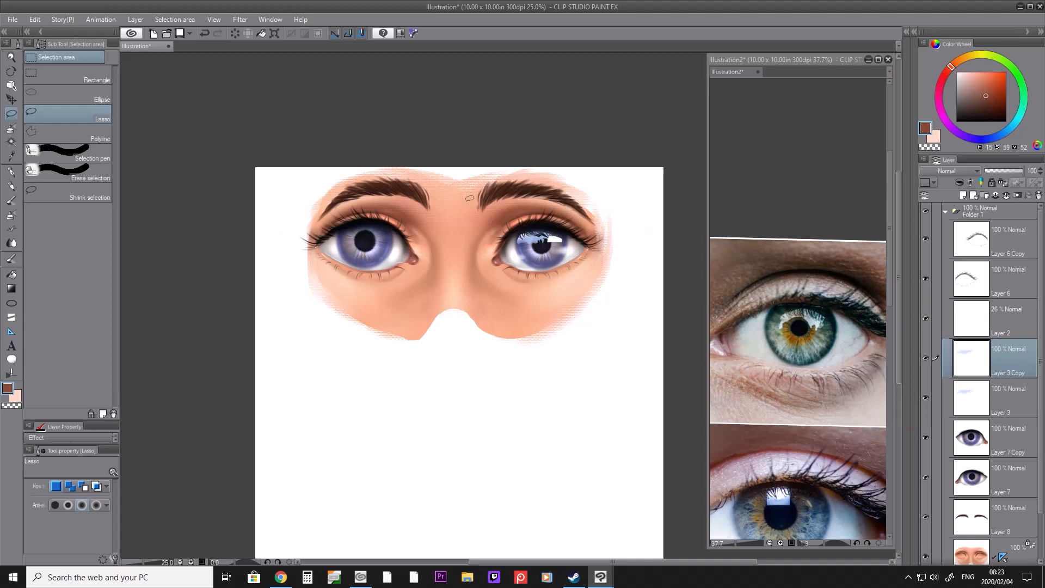
# Step: Choose the Soft eraser and enlarge it to size 150
pyautogui.press('e')
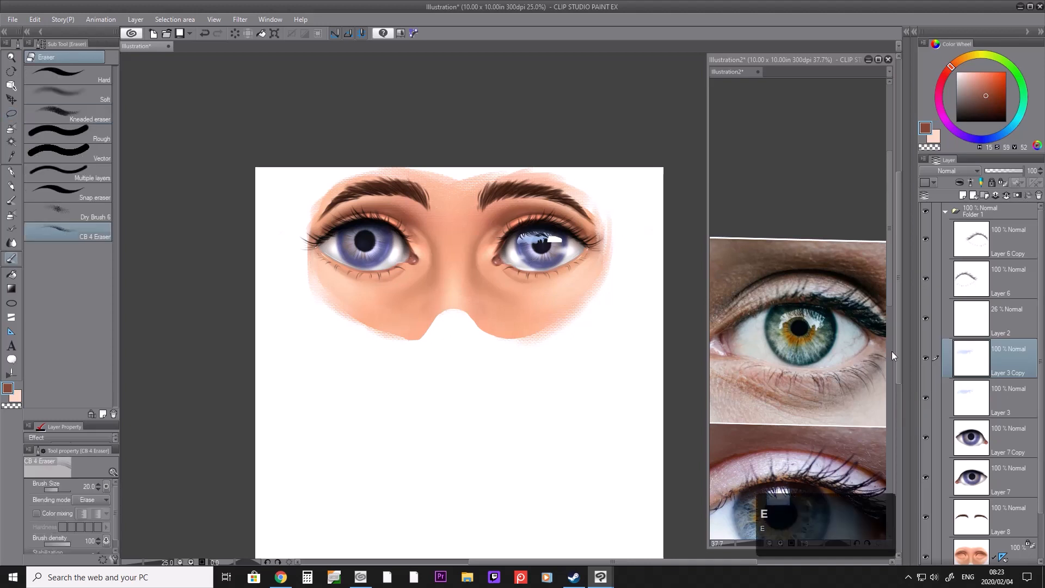
pyautogui.click(103, 99)
pyautogui.press(']')
pyautogui.press(']')
pyautogui.press(']')
pyautogui.press(']')
pyautogui.press(']')
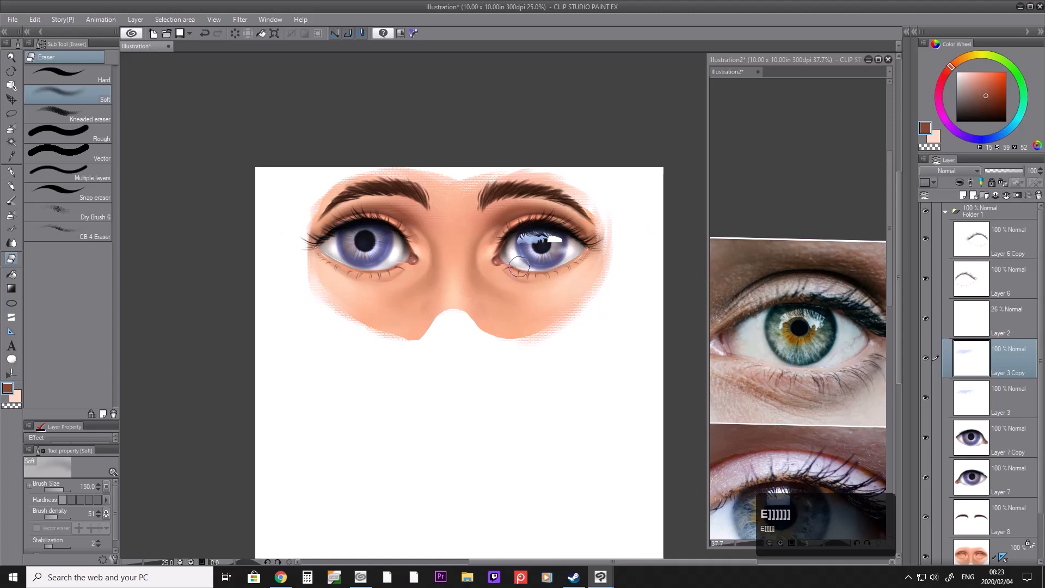
# Step: Merge the reflection copy down into Layer 3 and move a new duplicate of it onto the left iris
pyautogui.rightClick(1030, 363)
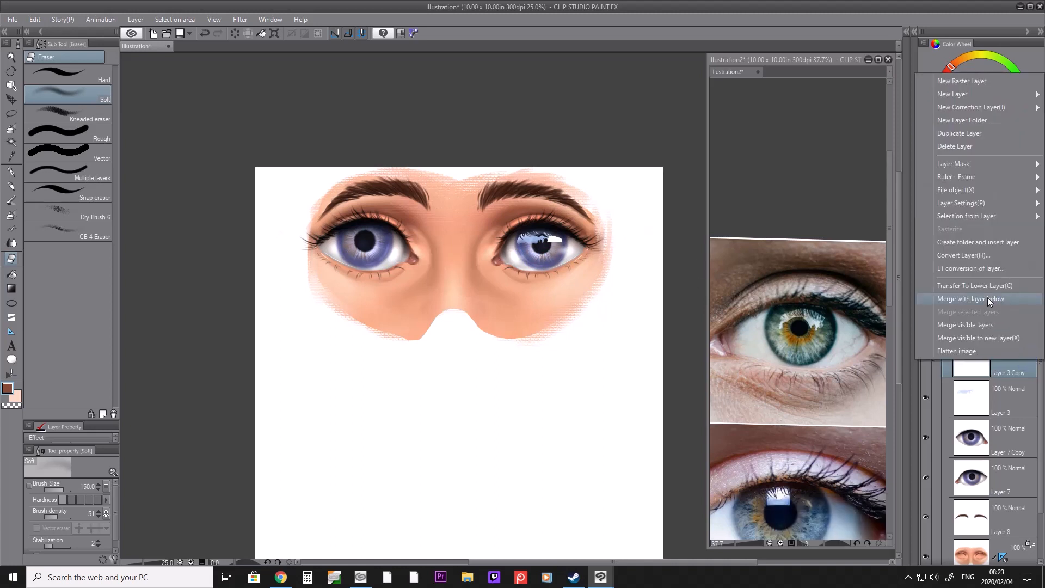
pyautogui.click(988, 301)
pyautogui.rightClick(1001, 352)
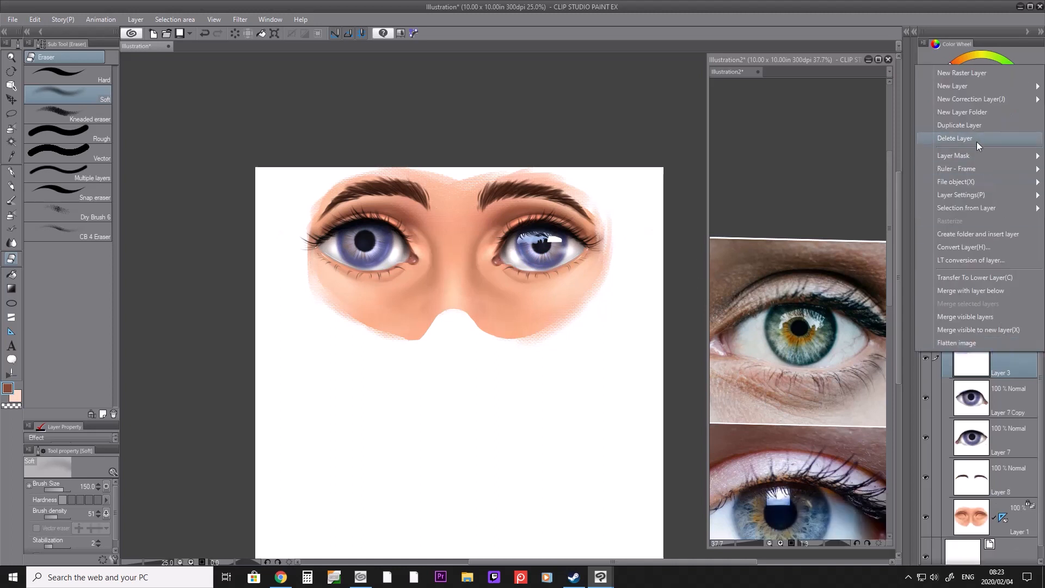
pyautogui.click(974, 127)
pyautogui.click(11, 100)
pyautogui.moveTo(553, 266); pyautogui.dragTo(378, 262)
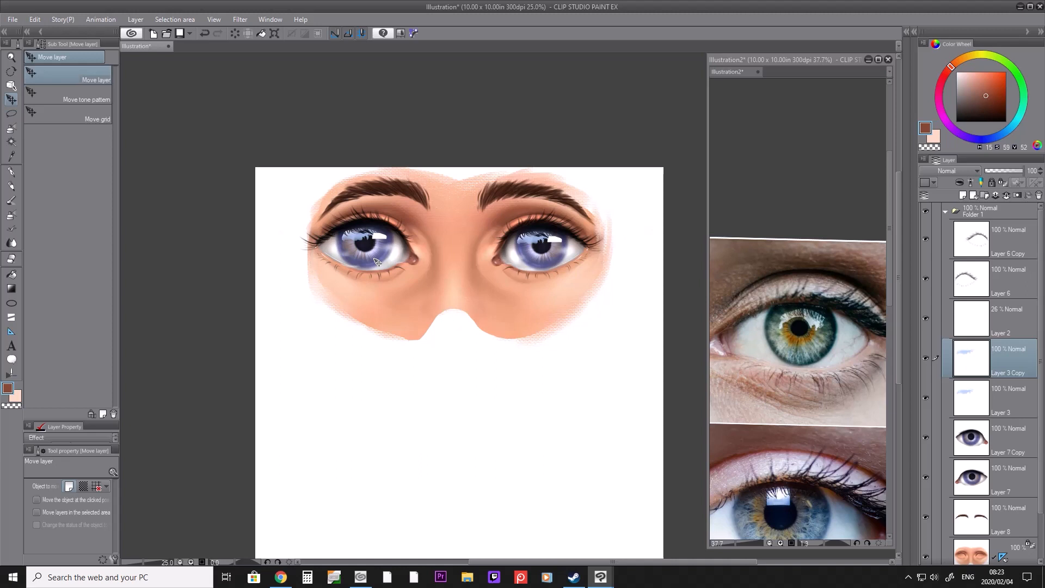
pyautogui.moveTo(377, 261); pyautogui.dragTo(377, 261)
# Step: Undo the reflection duplicates and the merge of Layers 3, 5 and 4, keeping the flipped left eyelashes
pyautogui.hotkey('ctrl', 'z')
pyautogui.hotkey('ctrl', 'z')
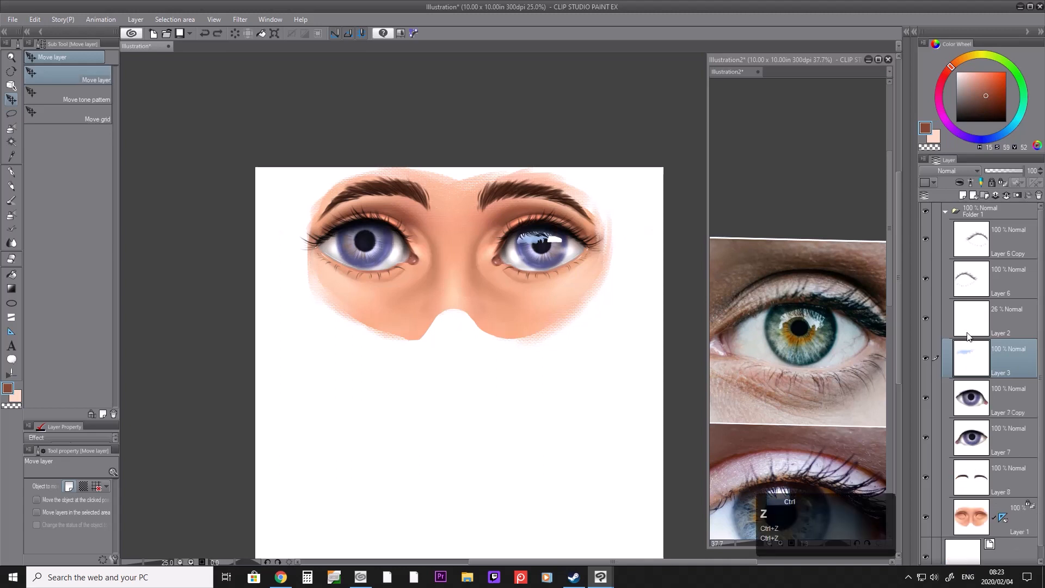
pyautogui.hotkey('ctrl', 'z')
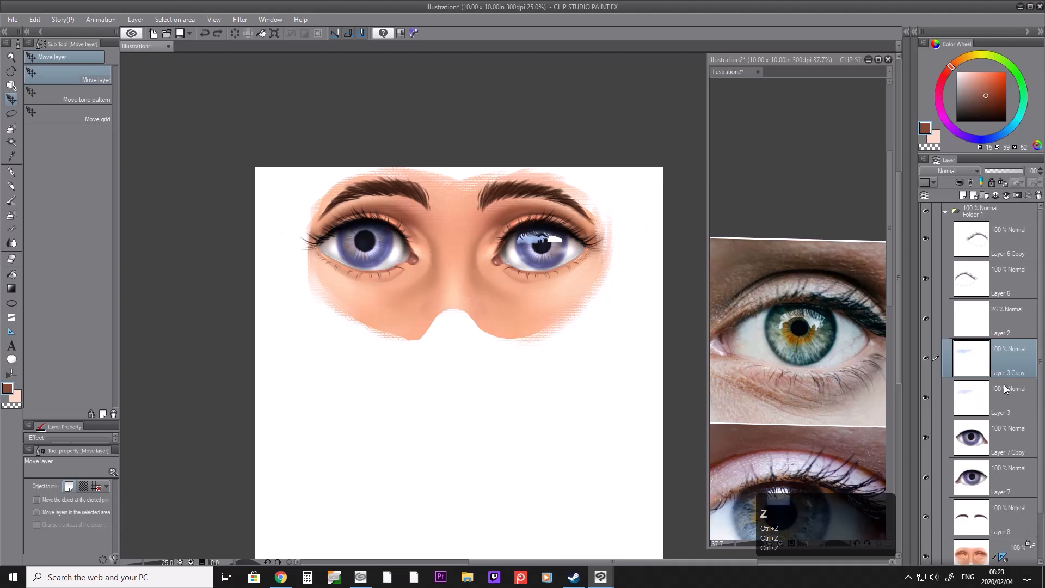
pyautogui.hotkey('ctrl', 'z')
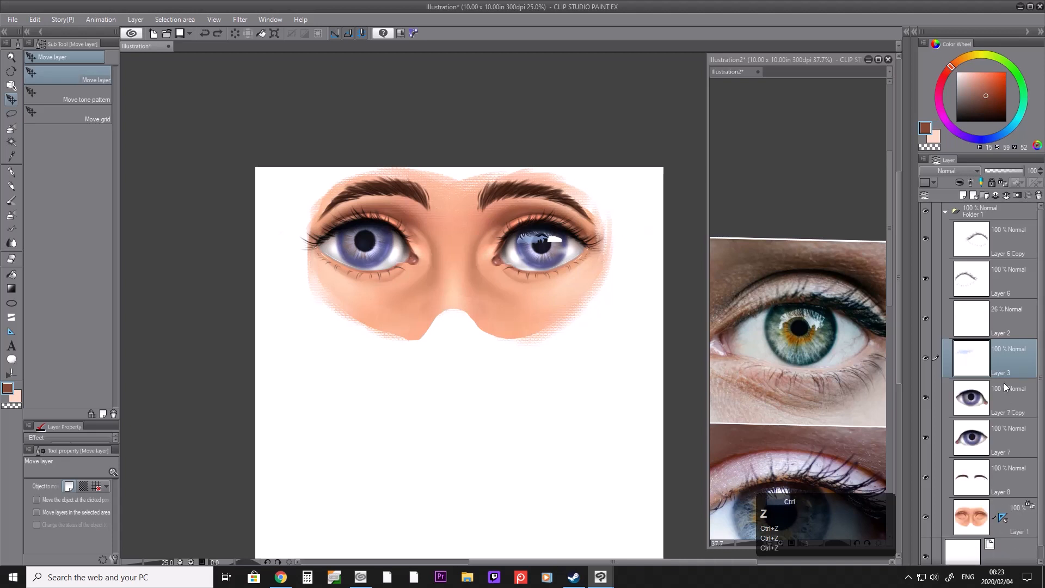
pyautogui.click(925, 358)
pyautogui.click(926, 357)
pyautogui.hotkey('ctrl', 'z')
pyautogui.hotkey('ctrl', 'z')
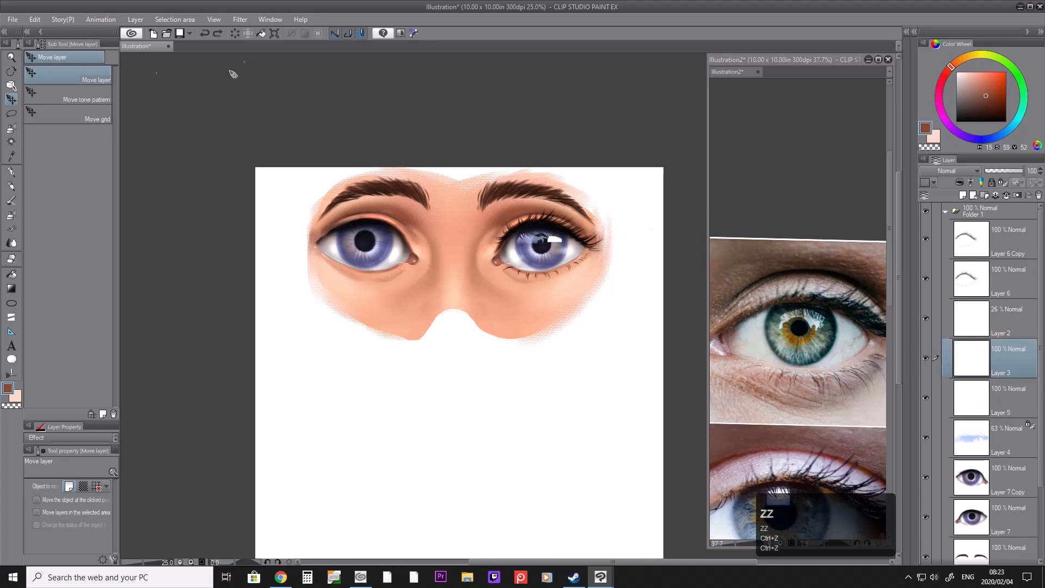
pyautogui.click(218, 34)
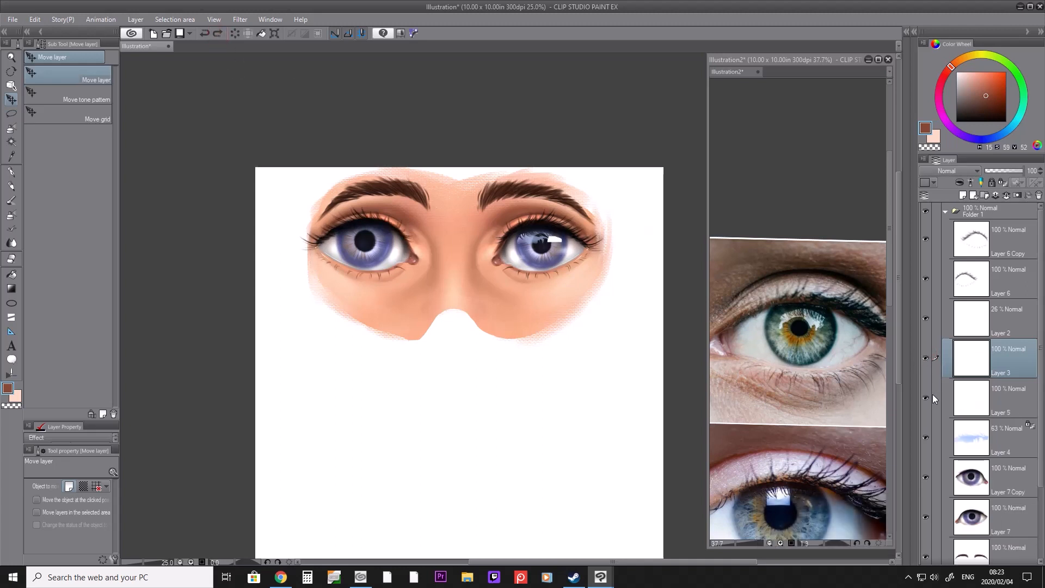
# Step: Merge Layer 5 and Layer 4 into one reflection layer and duplicate it
pyautogui.click(925, 358)
pyautogui.click(925, 358)
pyautogui.click(1001, 399)
pyautogui.keyDown('shift'); pyautogui.click(1005, 439); pyautogui.keyUp('shift')
pyautogui.rightClick(1000, 408)
pyautogui.click(993, 355)
pyautogui.rightClick(1002, 394)
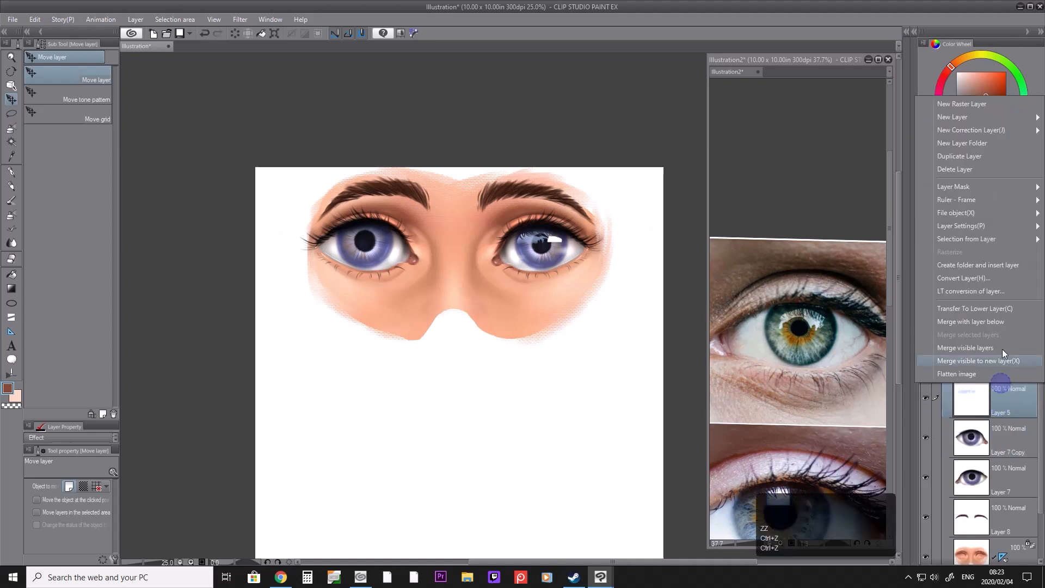
pyautogui.click(953, 157)
# Step: Try to move the Layer 5 copy with the reflections onto the left iris
pyautogui.press('e')
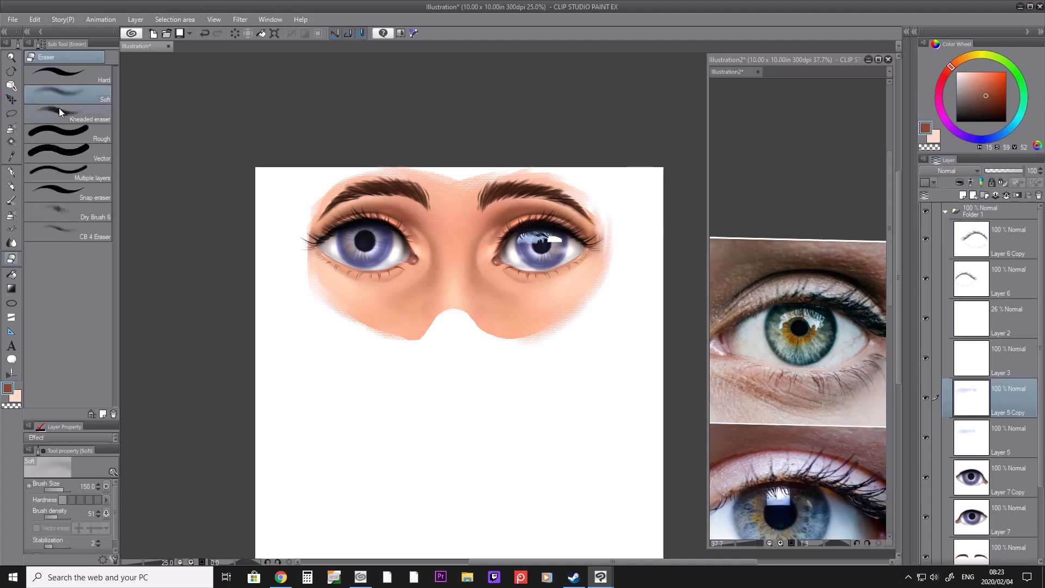
pyautogui.press('k')
pyautogui.moveTo(556, 261); pyautogui.dragTo(374, 259)
pyautogui.hotkey('ctrl', 'z')
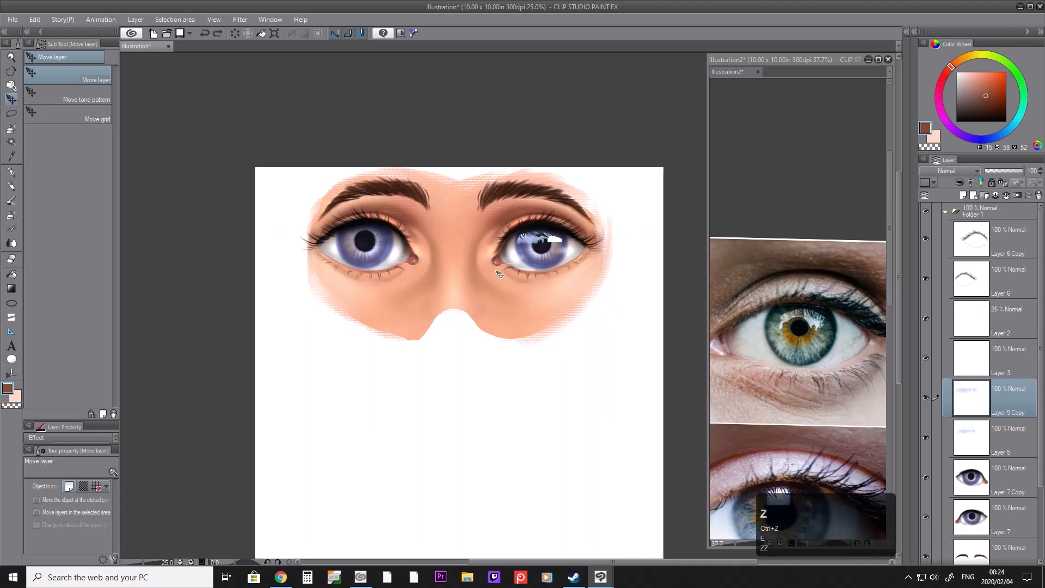
# Step: Merge the Layer 5 copy down into Layer 5 and duplicate the merged reflection layer
pyautogui.rightClick(1013, 412)
pyautogui.click(980, 340)
pyautogui.rightClick(1004, 394)
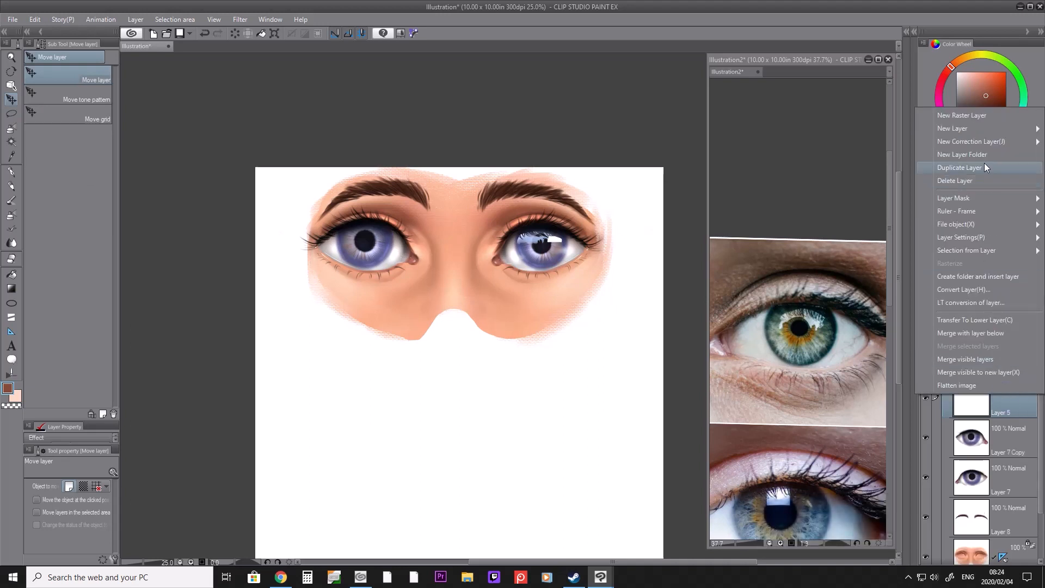
pyautogui.click(984, 169)
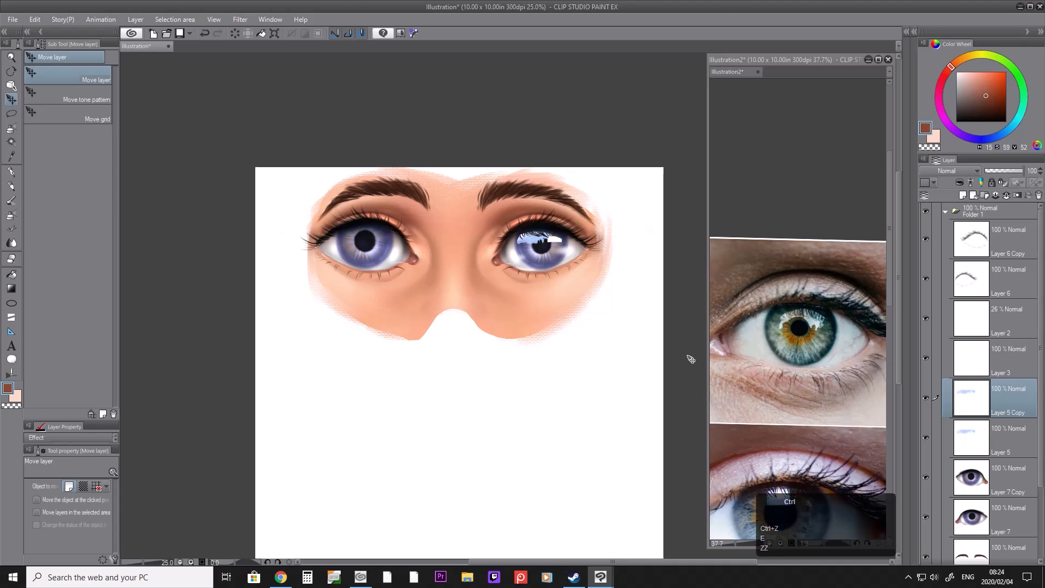
# Step: Transform the Layer 5 copy so its mirrored reflections sit over the left iris, nudging them into place
pyautogui.hotkey('ctrl', 't')
pyautogui.moveTo(579, 252); pyautogui.dragTo(382, 249)
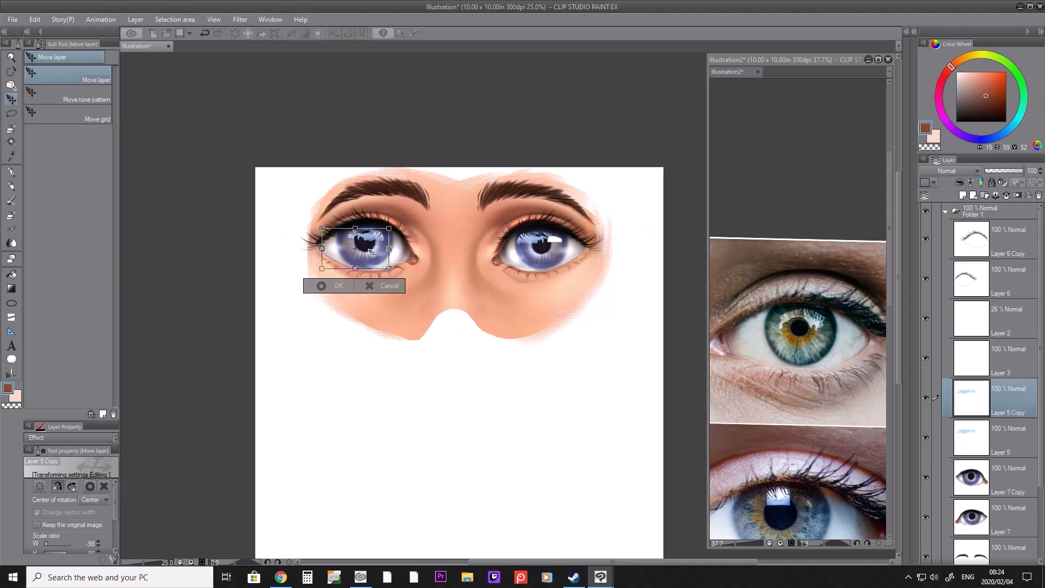
pyautogui.press('Left')
pyautogui.press('Left')
pyautogui.press('Down')
pyautogui.press('Down')
pyautogui.press('Down')
pyautogui.press('Down')
pyautogui.press('Left')
pyautogui.press('Up')
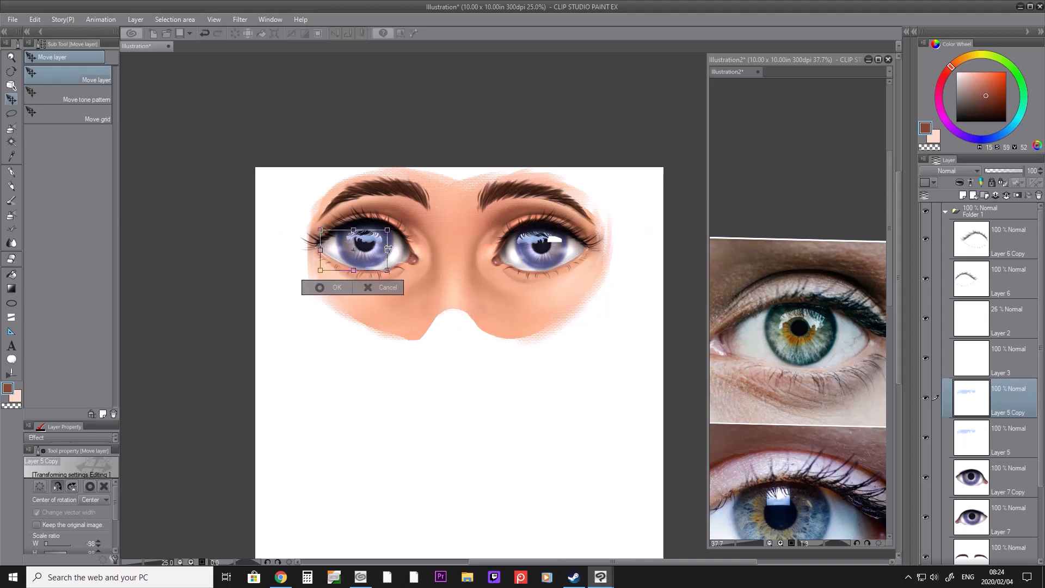
# Step: Stretch the left reflections to about -113% width, align them with the iris, and soft-erase their lower edge
pyautogui.moveTo(388, 247); pyautogui.dragTo(398, 248)
pyautogui.press('Left')
pyautogui.press('Left')
pyautogui.press('Left')
pyautogui.press('Left')
pyautogui.press('Left')
pyautogui.press('Left')
pyautogui.press('Left')
pyautogui.press('Left')
pyautogui.press('Left')
pyautogui.press('Left')
pyautogui.press('Down')
pyautogui.press('Down')
pyautogui.press('Left')
pyautogui.press('Left')
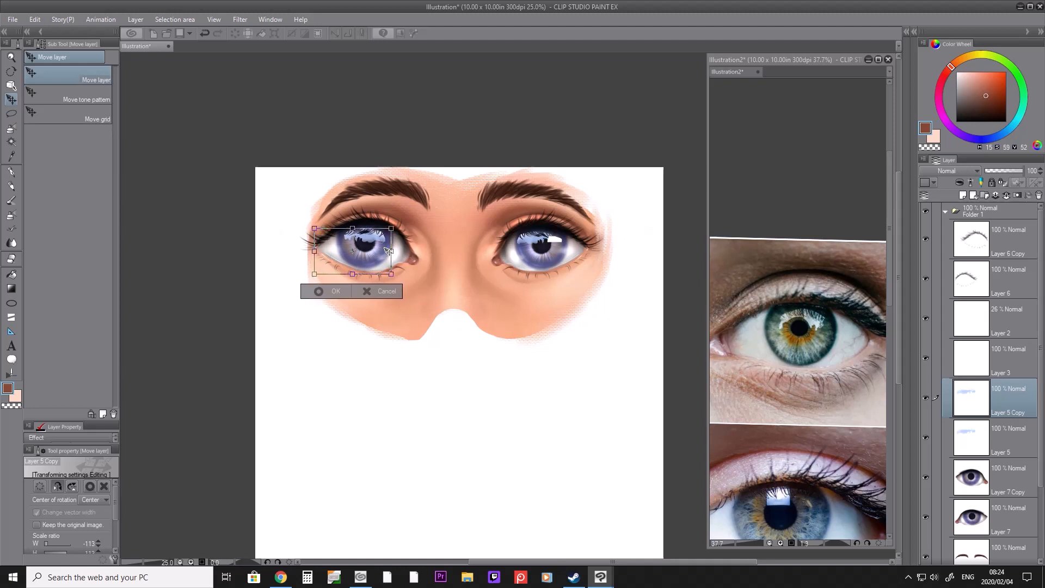
pyautogui.press('Up')
pyautogui.press('Right')
pyautogui.click(333, 293)
pyautogui.press('e')
pyautogui.moveTo(368, 275); pyautogui.dragTo(390, 271)
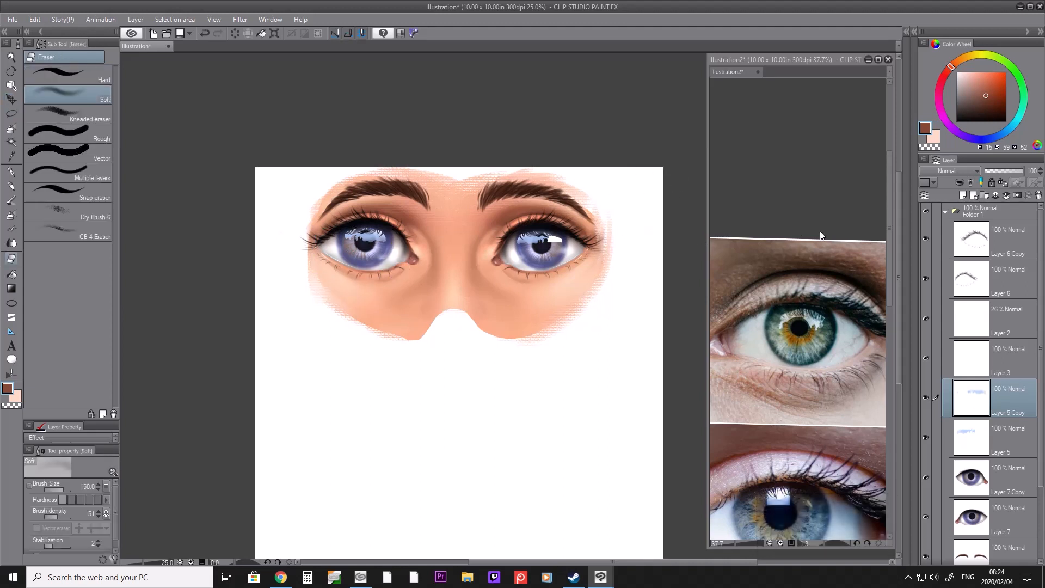
# Step: Duplicate Layer 3 and move the copied highlight onto the left iris
pyautogui.click(1007, 370)
pyautogui.rightClick(1010, 371)
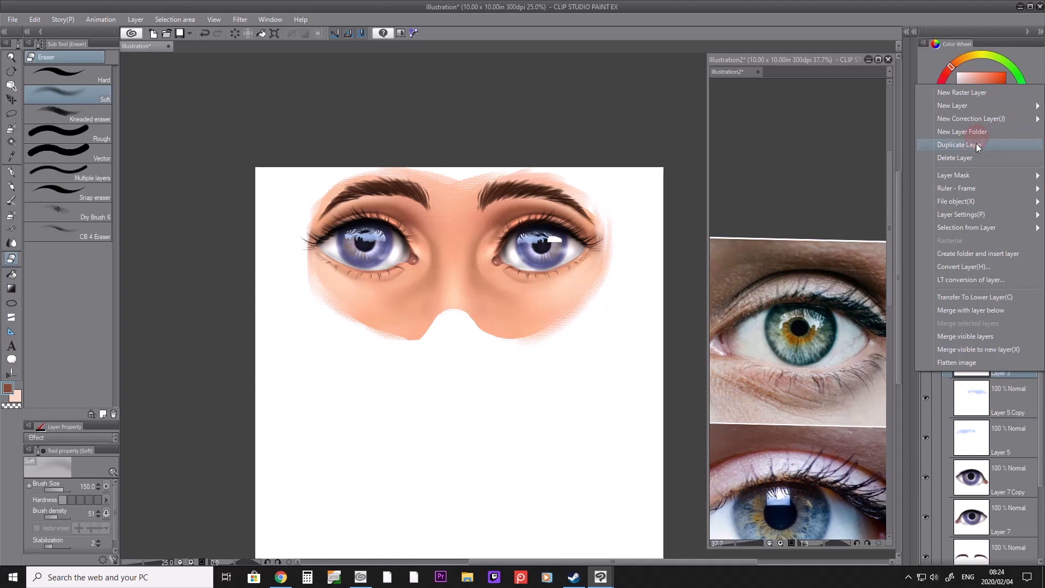
pyautogui.click(975, 143)
pyautogui.click(11, 99)
pyautogui.moveTo(551, 247)
pyautogui.mouseDown()
pyautogui.moveTo(381, 252)
pyautogui.moveTo(390, 249)
pyautogui.mouseUp()
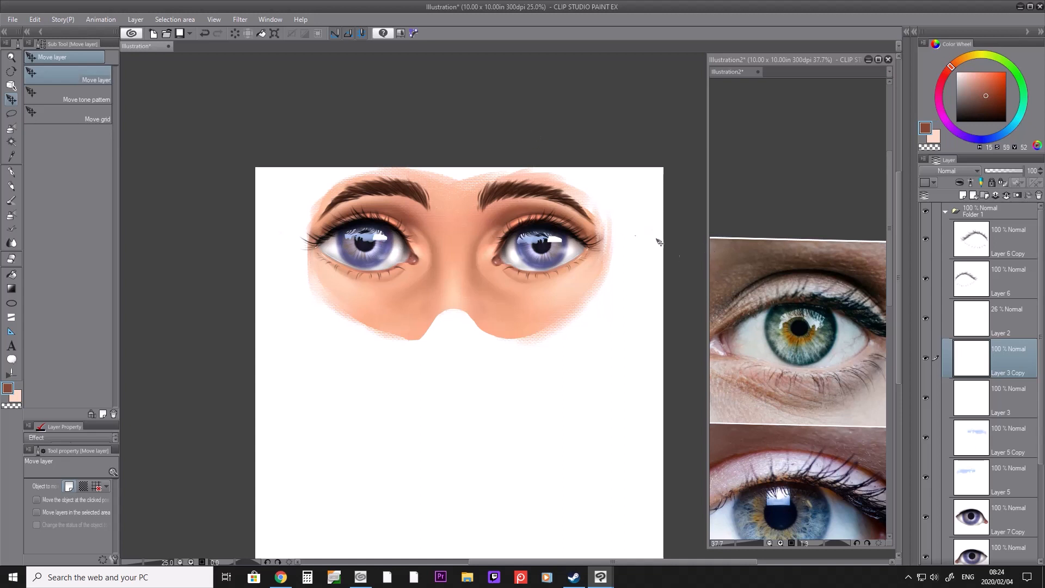
# Step: Identify the left eyeball on Layer 7 Copy and mesh-transform it, pulling its outer corner slightly inward and up
pyautogui.press('/')
pyautogui.moveTo(468, 201)
pyautogui.mouseDown()
pyautogui.moveTo(453, 201)
pyautogui.moveTo(488, 201)
pyautogui.moveTo(460, 210)
pyautogui.mouseUp()
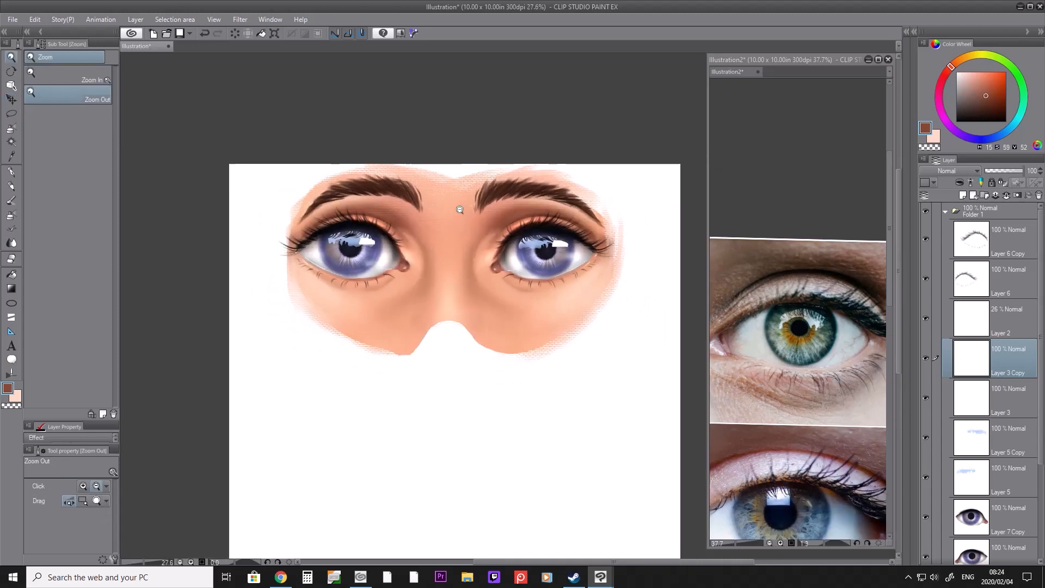
pyautogui.moveTo(1040, 404); pyautogui.dragTo(1040, 431)
pyautogui.click(1002, 480)
pyautogui.click(924, 479)
pyautogui.click(925, 480)
pyautogui.click(924, 480)
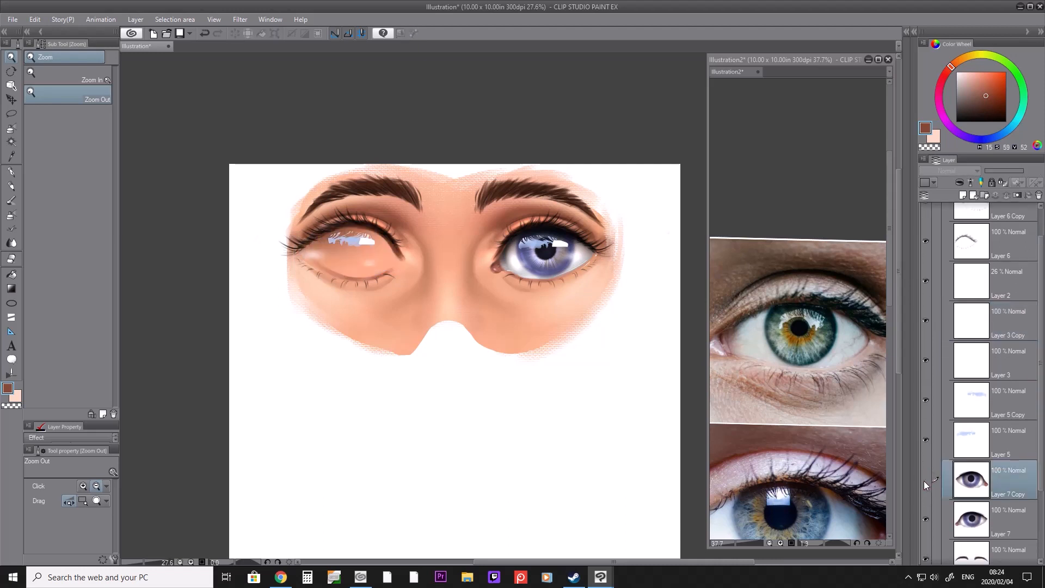
pyautogui.click(925, 479)
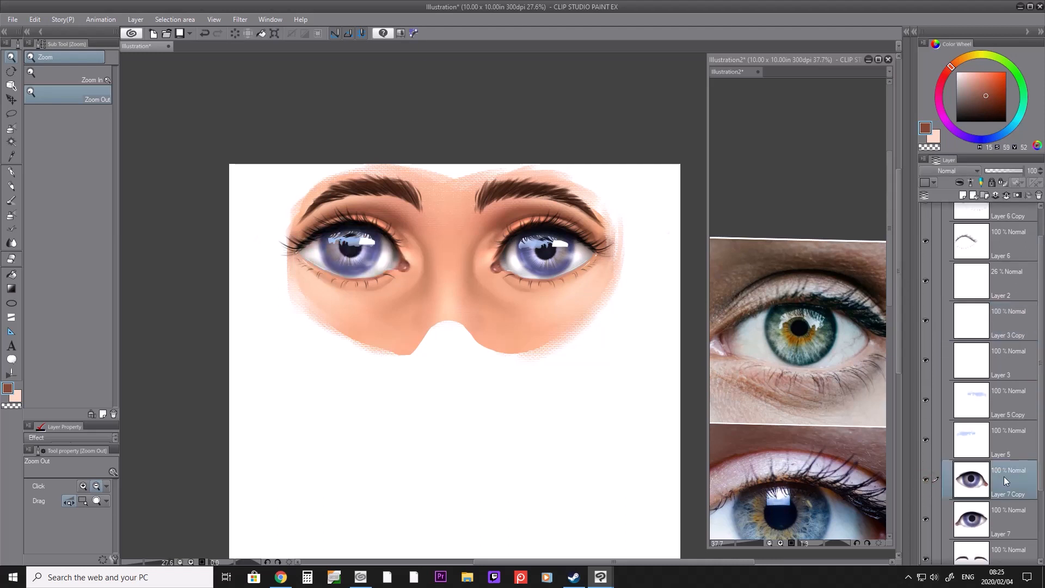
pyautogui.moveTo(429, 294); pyautogui.dragTo(478, 299)
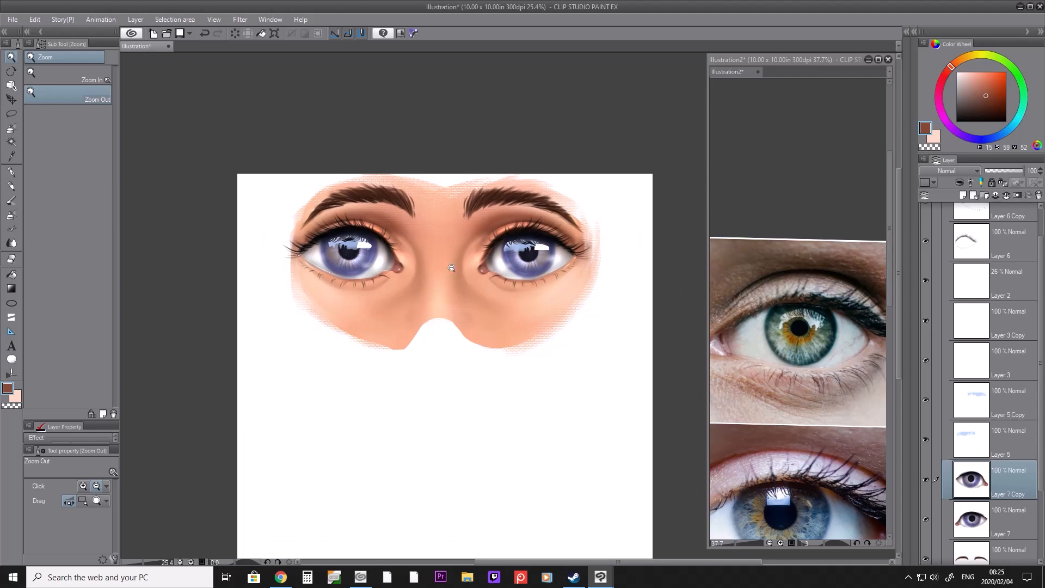
pyautogui.click(39, 21)
pyautogui.moveTo(61, 212)
pyautogui.click(210, 315)
pyautogui.moveTo(293, 261)
pyautogui.mouseDown()
pyautogui.moveTo(306, 264)
pyautogui.moveTo(301, 244)
pyautogui.mouseUp()
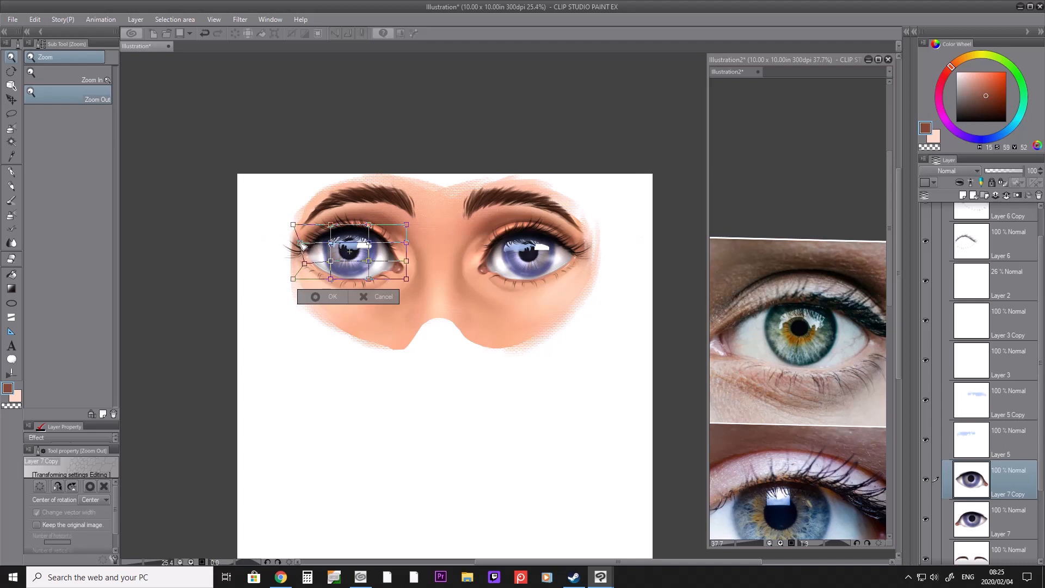
pyautogui.click(314, 296)
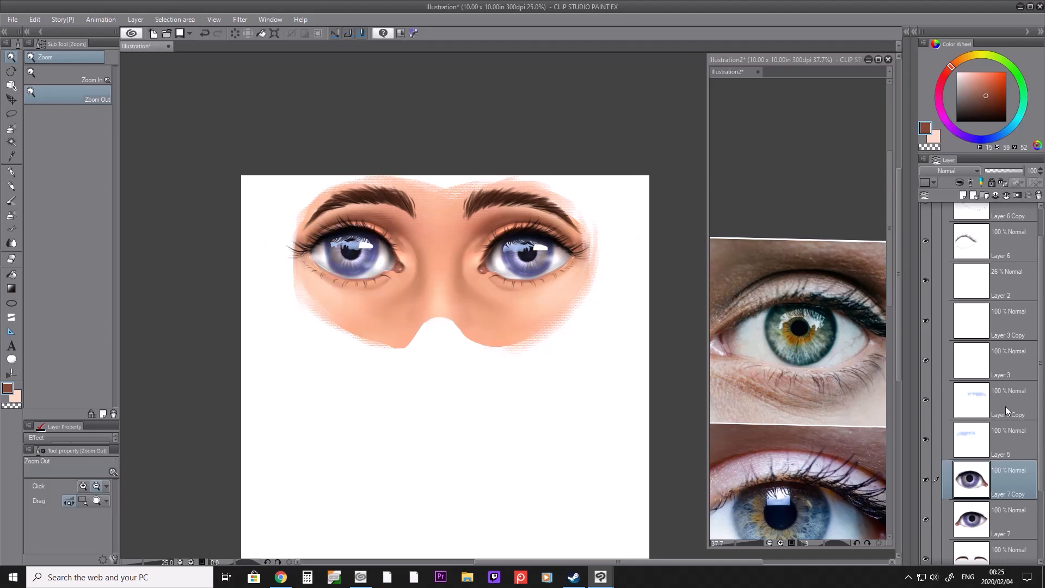
# Step: Mesh-transform the left eyelashes on Layer 6 Copy, pulling their outer end inward toward the eye
pyautogui.moveTo(1039, 478); pyautogui.dragTo(1039, 368)
pyautogui.click(1021, 244)
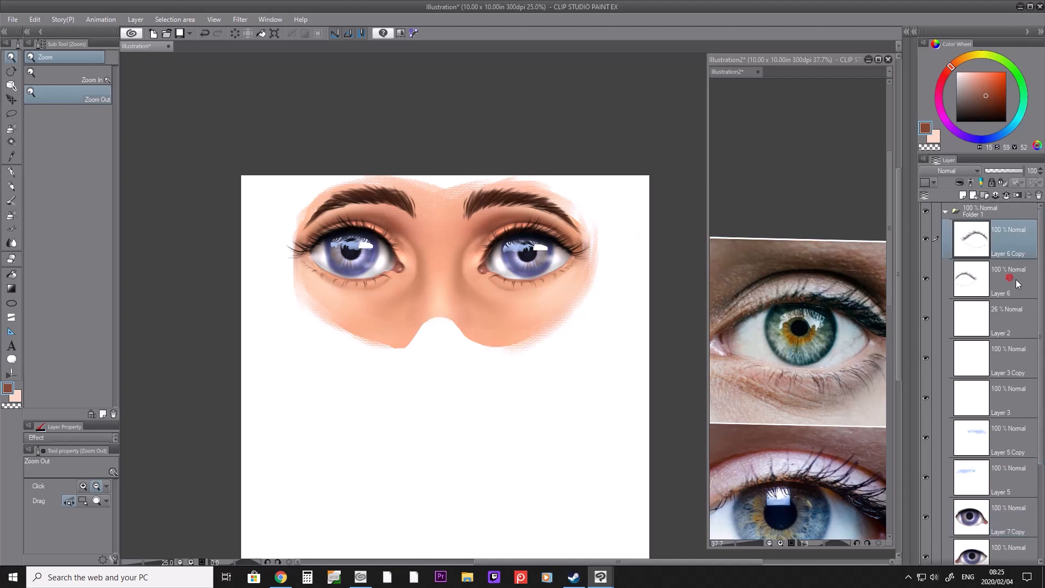
pyautogui.click(1009, 281)
pyautogui.click(925, 278)
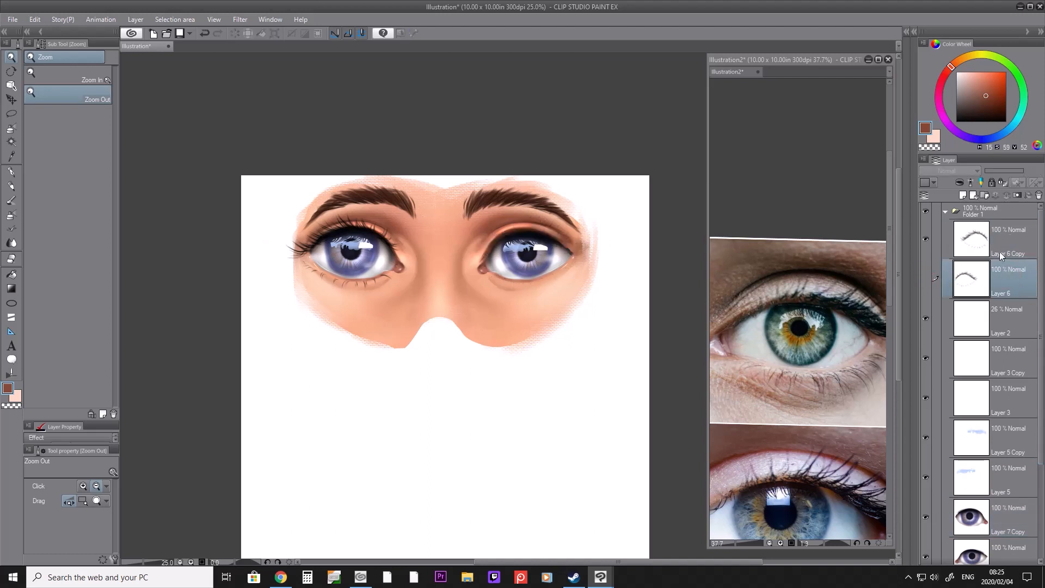
pyautogui.click(924, 278)
pyautogui.click(1005, 248)
pyautogui.click(35, 19)
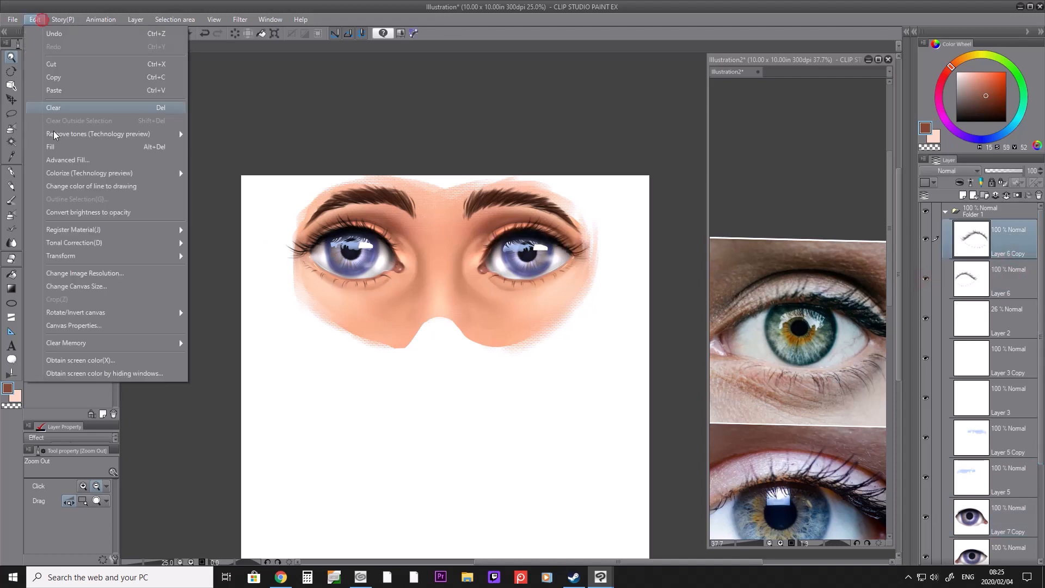
pyautogui.moveTo(87, 256)
pyautogui.click(268, 319)
pyautogui.moveTo(243, 263); pyautogui.dragTo(305, 262)
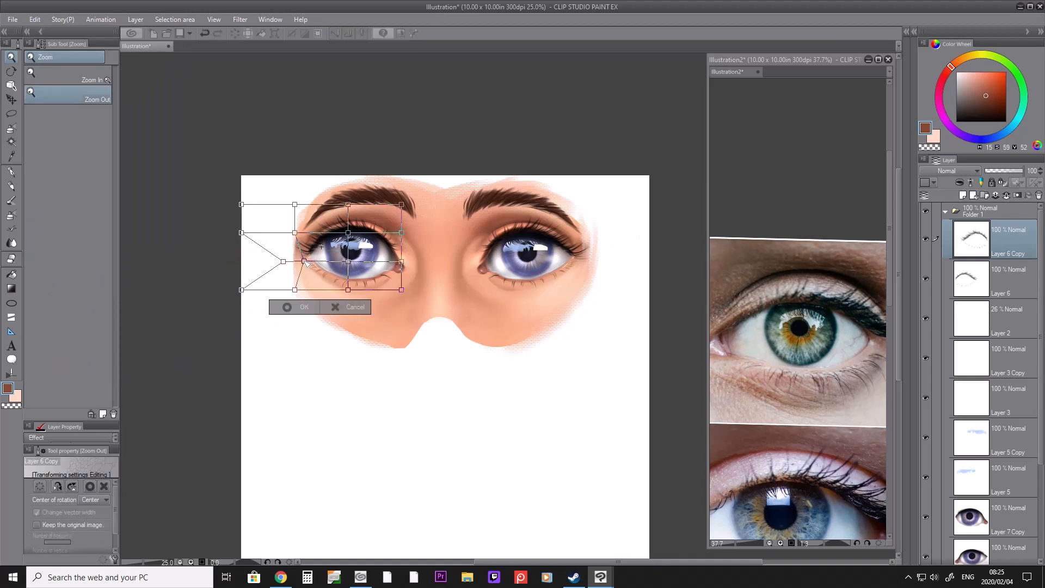
pyautogui.click(288, 307)
# Step: Mesh-transform the right eyeball on Layer 7, adjusting the shape of its outer corner
pyautogui.click(470, 263)
pyautogui.moveTo(504, 236); pyautogui.dragTo(535, 235)
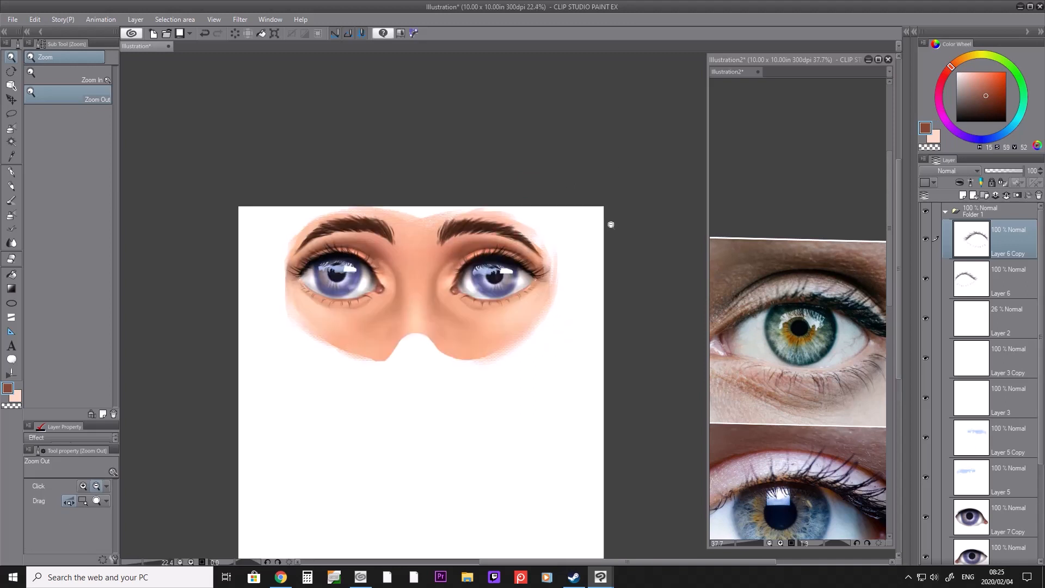
pyautogui.scroll(-3, 997, 381)
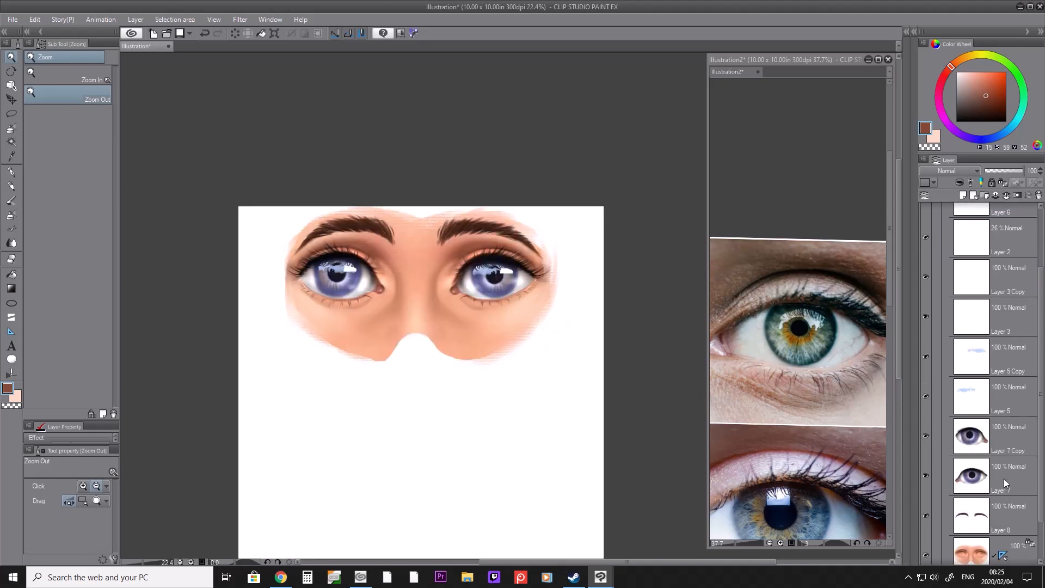
pyautogui.click(1006, 478)
pyautogui.click(34, 19)
pyautogui.moveTo(87, 257)
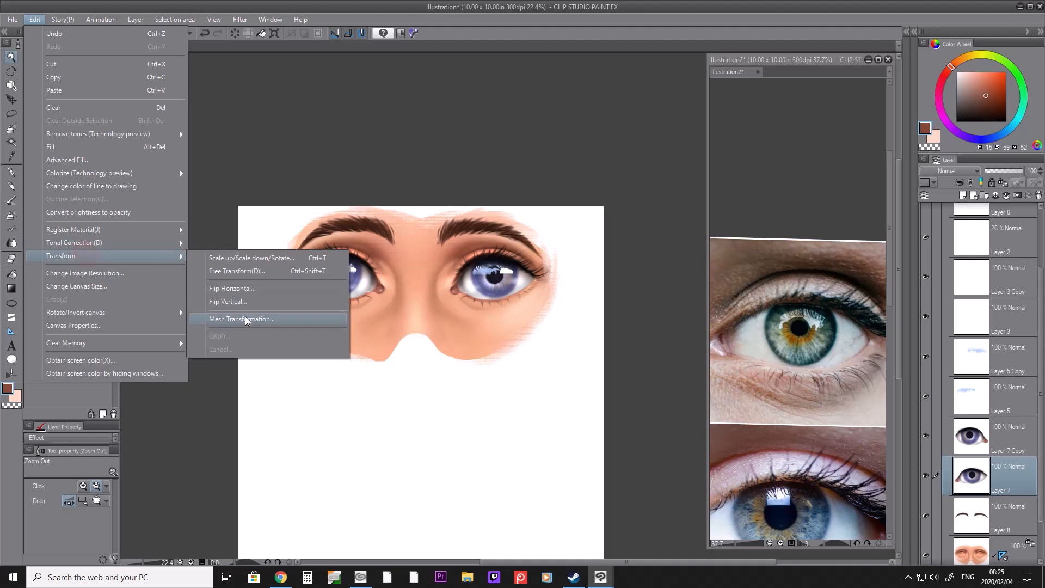
pyautogui.click(245, 320)
pyautogui.moveTo(539, 284)
pyautogui.mouseDown()
pyautogui.moveTo(537, 272)
pyautogui.moveTo(553, 300)
pyautogui.mouseUp()
pyautogui.click(460, 317)
pyautogui.click(554, 297)
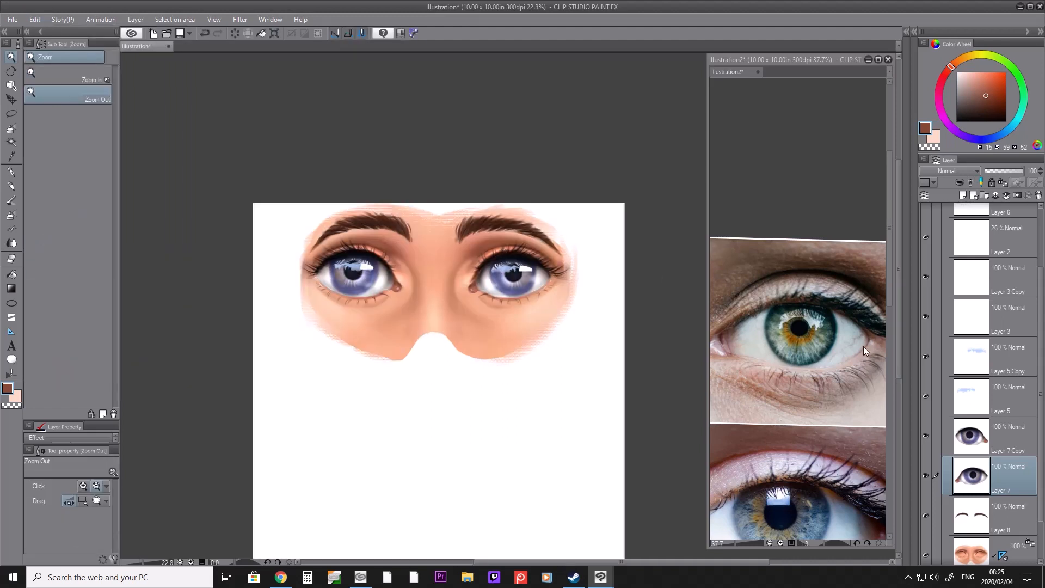
pyautogui.moveTo(1042, 422); pyautogui.dragTo(1038, 383)
pyautogui.click(1015, 250)
pyautogui.click(36, 20)
pyautogui.moveTo(128, 254)
pyautogui.click(234, 374)
pyautogui.click(11, 113)
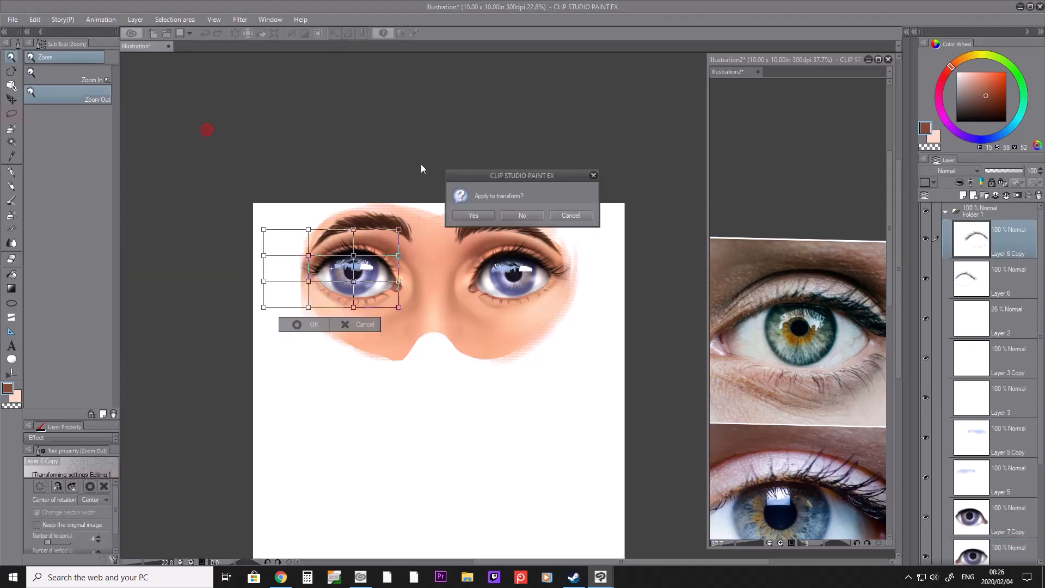
pyautogui.click(566, 215)
# Step: Mesh-transform the right eyelashes on Layer 6, reshaping their outer end to follow the eye corner
pyautogui.click(985, 279)
pyautogui.click(35, 19)
pyautogui.moveTo(85, 256)
pyautogui.click(234, 373)
pyautogui.moveTo(615, 282)
pyautogui.mouseDown()
pyautogui.moveTo(581, 288)
pyautogui.moveTo(559, 254)
pyautogui.moveTo(605, 269)
pyautogui.mouseUp()
pyautogui.moveTo(567, 307); pyautogui.dragTo(687, 261)
pyautogui.click(509, 330)
# Step: Add a new raster layer directly above Layer 1 and move the symmetry ruler onto it
pyautogui.scroll(-5, 1039, 347)
pyautogui.click(1026, 517)
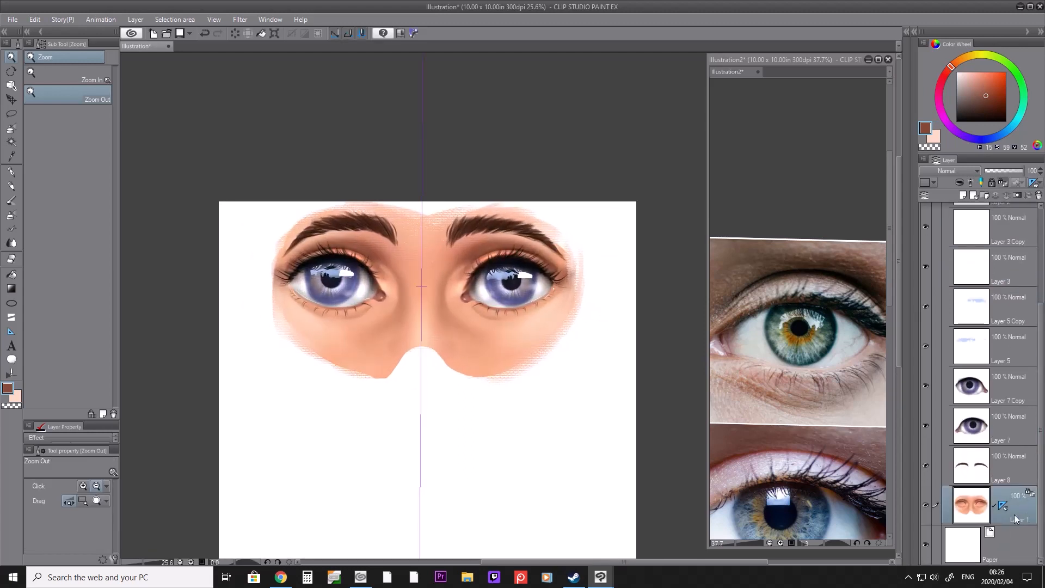
pyautogui.click(963, 194)
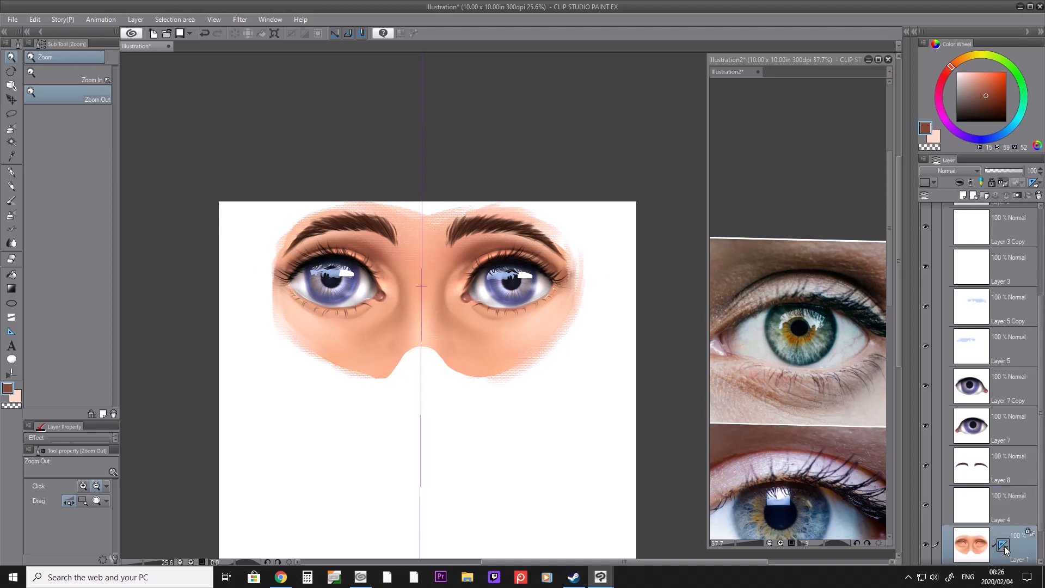
# Step: Choose the Droplet airbrush and set the drawing colour to a dark purple
pyautogui.press('b')
pyautogui.press('b')
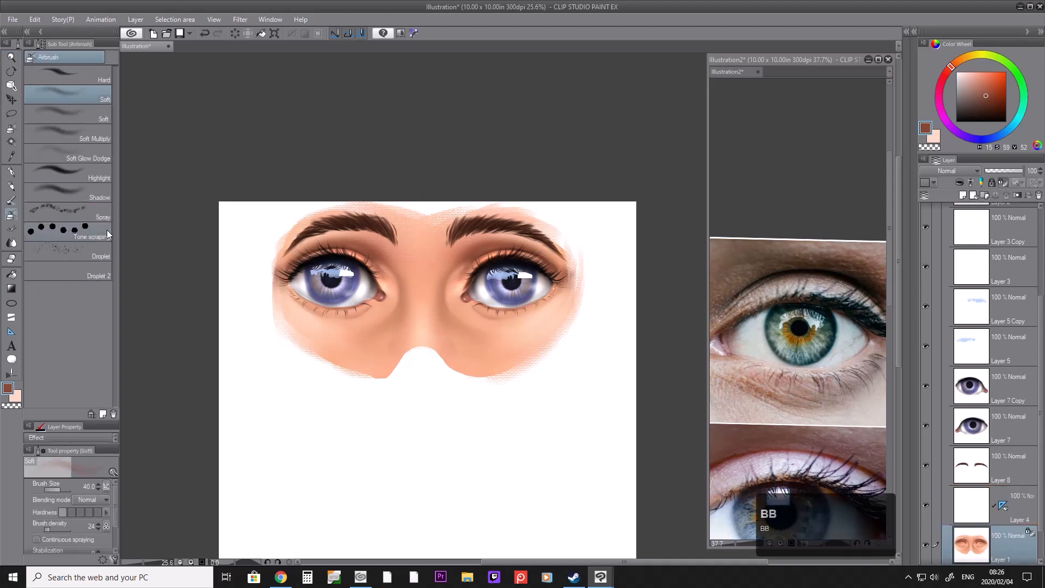
pyautogui.click(93, 255)
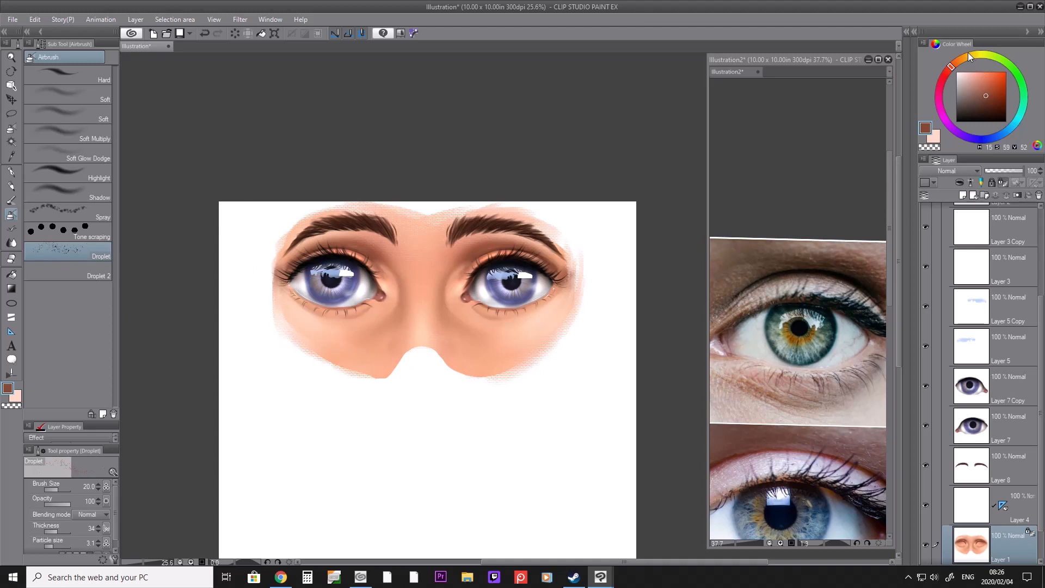
pyautogui.click(988, 138)
pyautogui.click(1006, 111)
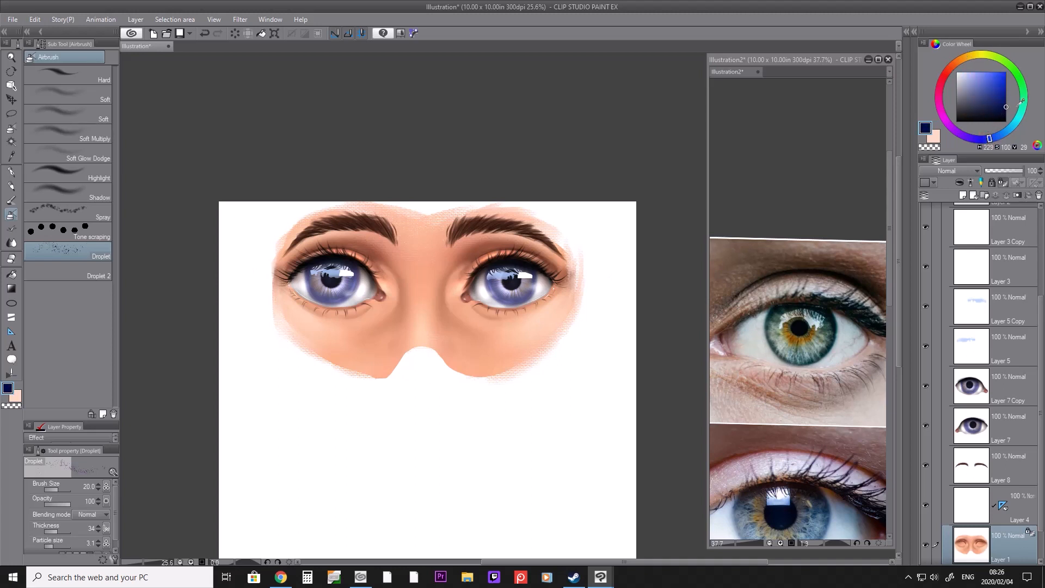
pyautogui.click(944, 118)
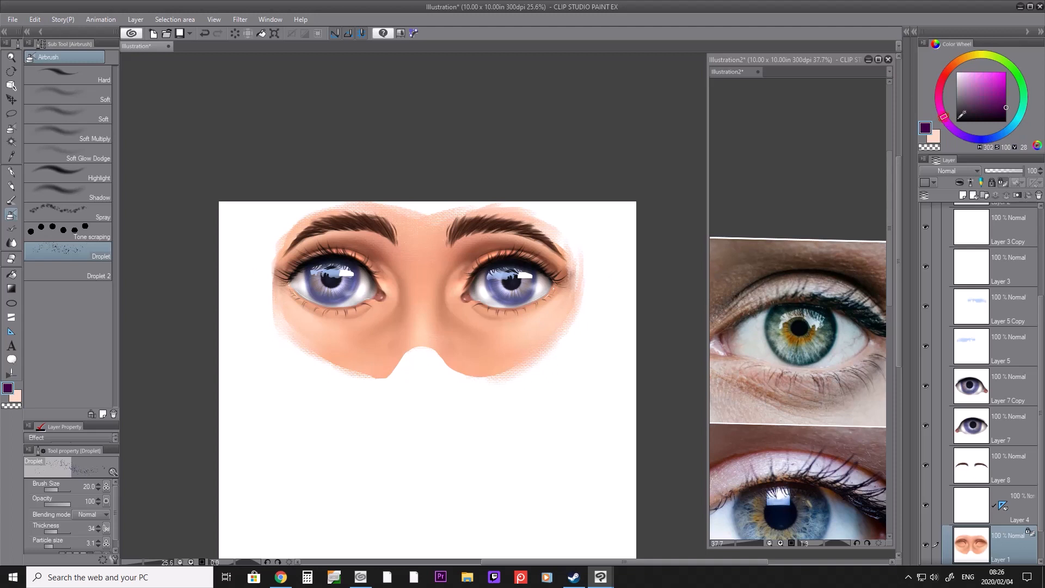
pyautogui.click(1006, 107)
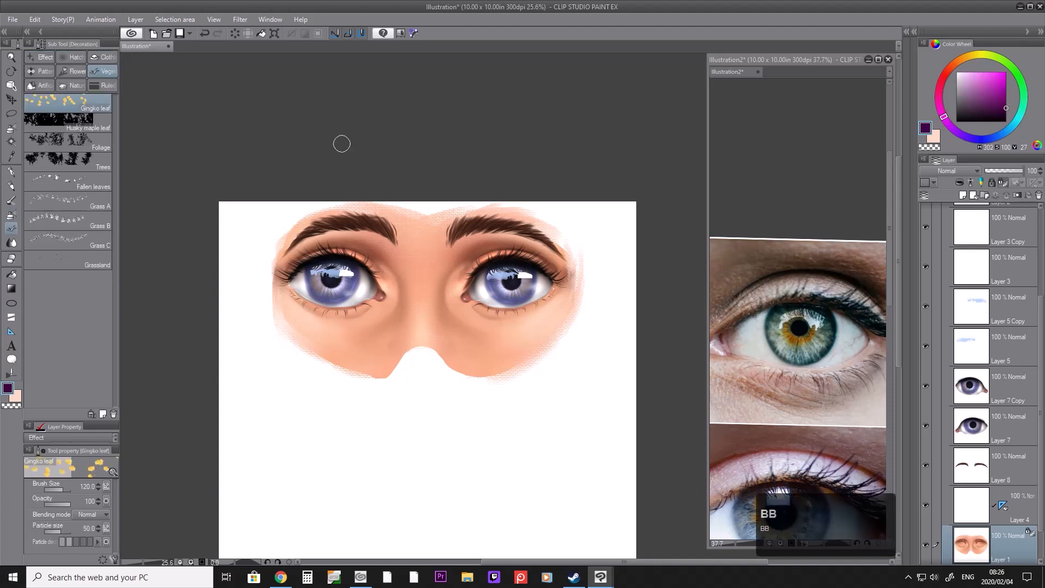
# Step: Try spraying dark purple droplets across the right eye's upper lid, enlarging the brush from 30 to 80
pyautogui.press(']')
pyautogui.press(']')
pyautogui.press(']')
pyautogui.press(']')
pyautogui.press(']')
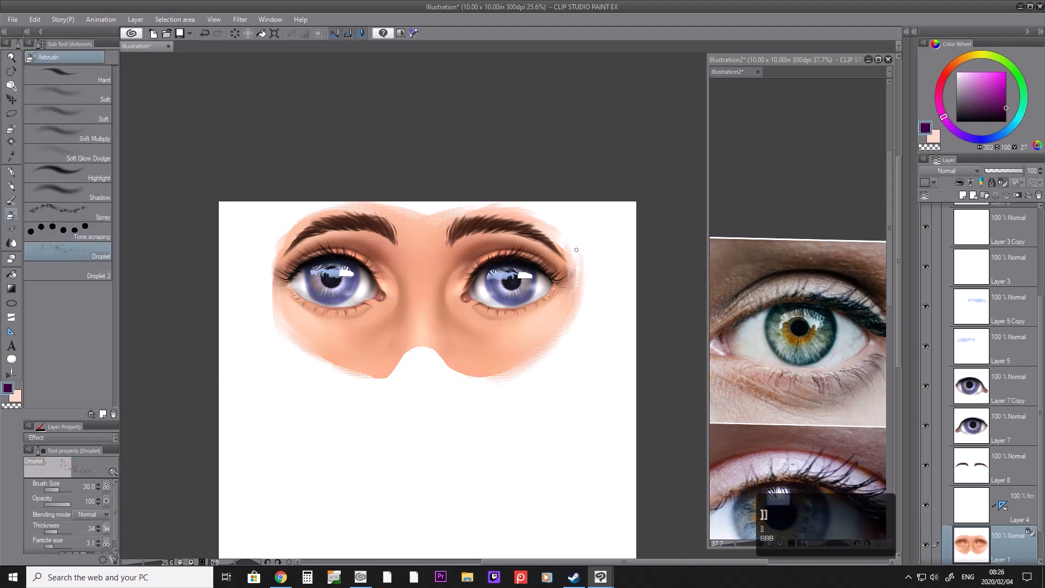
pyautogui.moveTo(544, 265)
pyautogui.mouseDown()
pyautogui.moveTo(572, 284)
pyautogui.moveTo(511, 252)
pyautogui.moveTo(557, 275)
pyautogui.moveTo(511, 256)
pyautogui.mouseUp()
pyautogui.press(']')
pyautogui.press(']')
pyautogui.moveTo(560, 283)
pyautogui.mouseDown()
pyautogui.moveTo(512, 254)
pyautogui.moveTo(523, 268)
pyautogui.mouseUp()
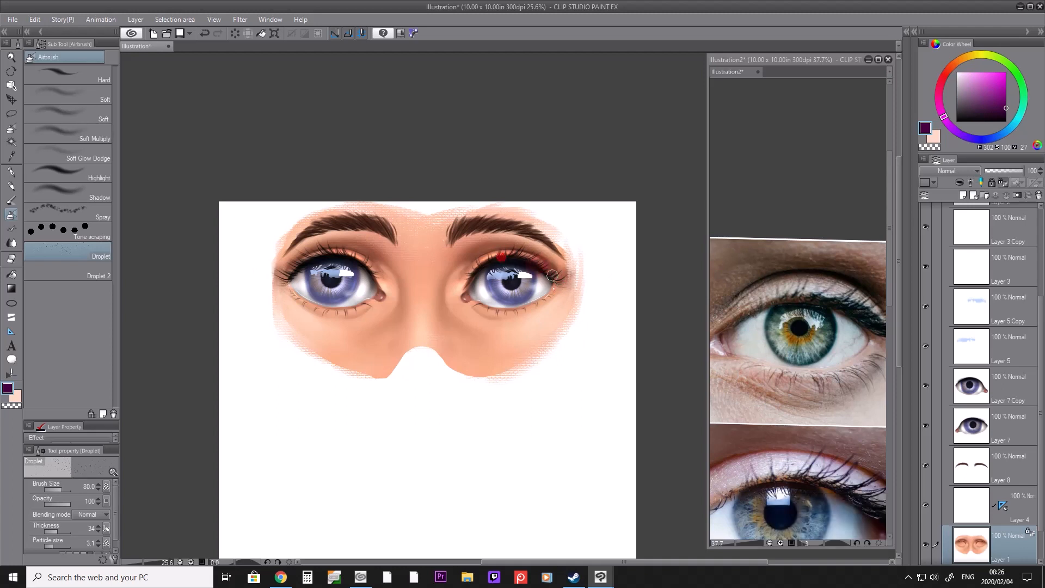
# Step: Try adding more purple droplets along the right upper lid with the brush enlarged to about 100
pyautogui.press(']')
pyautogui.press(']')
pyautogui.press(']')
pyautogui.press(']')
pyautogui.press('[')
pyautogui.press('[')
pyautogui.moveTo(555, 276)
pyautogui.mouseDown()
pyautogui.moveTo(536, 261)
pyautogui.moveTo(556, 276)
pyautogui.moveTo(491, 261)
pyautogui.moveTo(541, 266)
pyautogui.moveTo(500, 253)
pyautogui.mouseUp()
pyautogui.press('[')
pyautogui.press(']')
pyautogui.press(']')
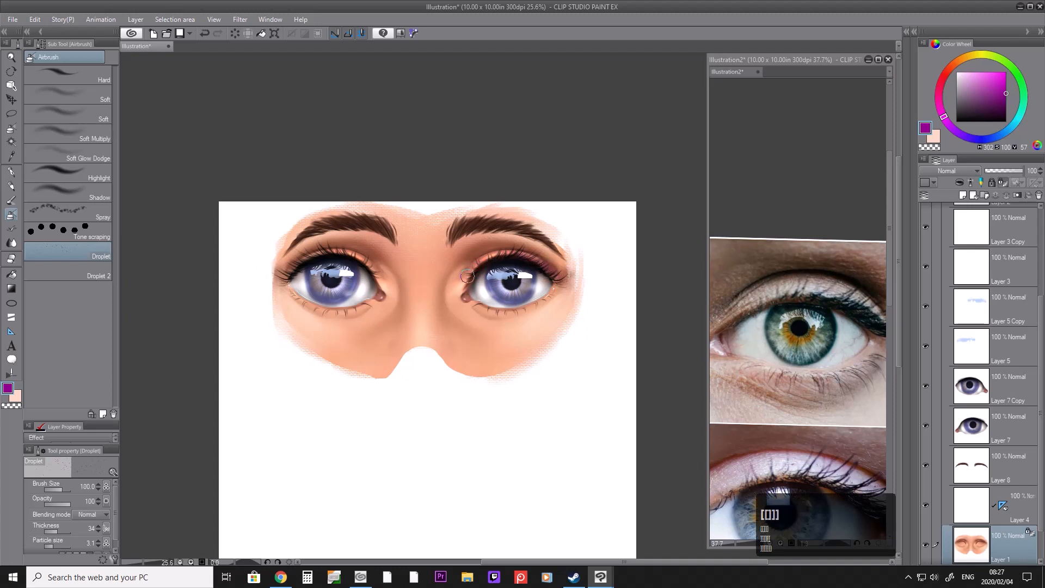
# Step: Undo all the purple droplet strokes on the right upper eyelid
pyautogui.hotkey('ctrl', 'z')
pyautogui.hotkey('ctrl', 'z')
pyautogui.hotkey('ctrl', 'z')
pyautogui.hotkey('ctrl', 'z')
pyautogui.hotkey('ctrl', 'z')
pyautogui.hotkey('ctrl', 'z')
pyautogui.hotkey('ctrl', 'z')
pyautogui.hotkey('ctrl', 'z')
pyautogui.hotkey('ctrl', 'z')
pyautogui.hotkey('ctrl', 'z')
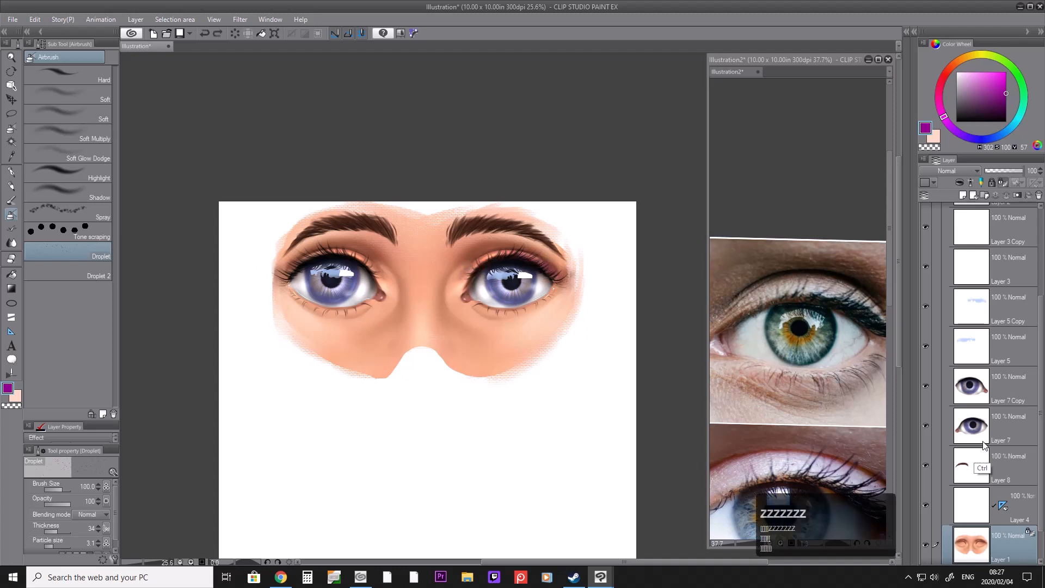
pyautogui.hotkey('ctrl', 'z')
pyautogui.hotkey('ctrl', 'z')
pyautogui.hotkey('ctrl', 'z')
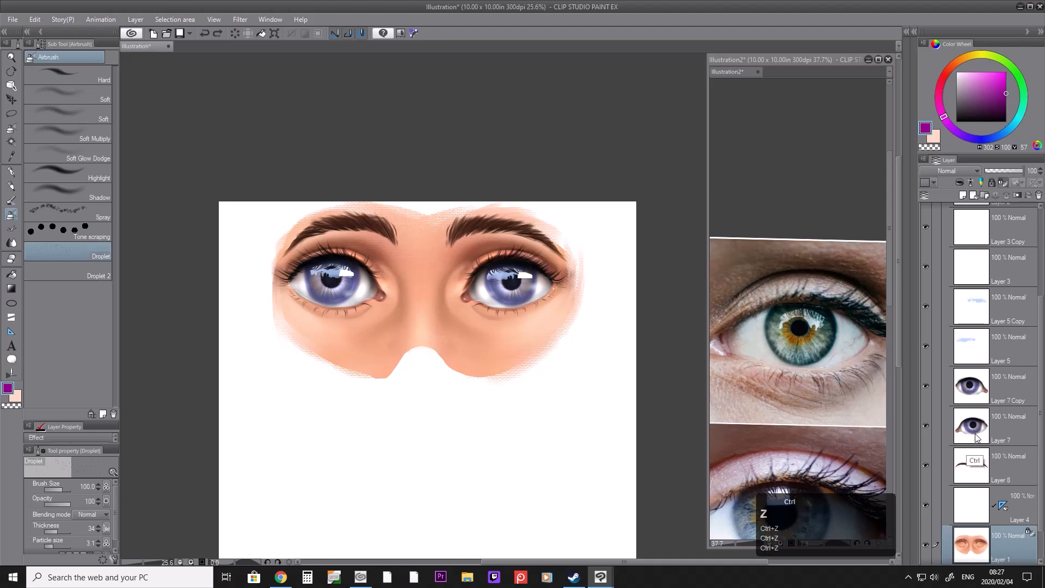
# Step: Select Layer 4 with the symmetry ruler, try droplets beside the right eye in a darker purple, and undo them
pyautogui.click(985, 516)
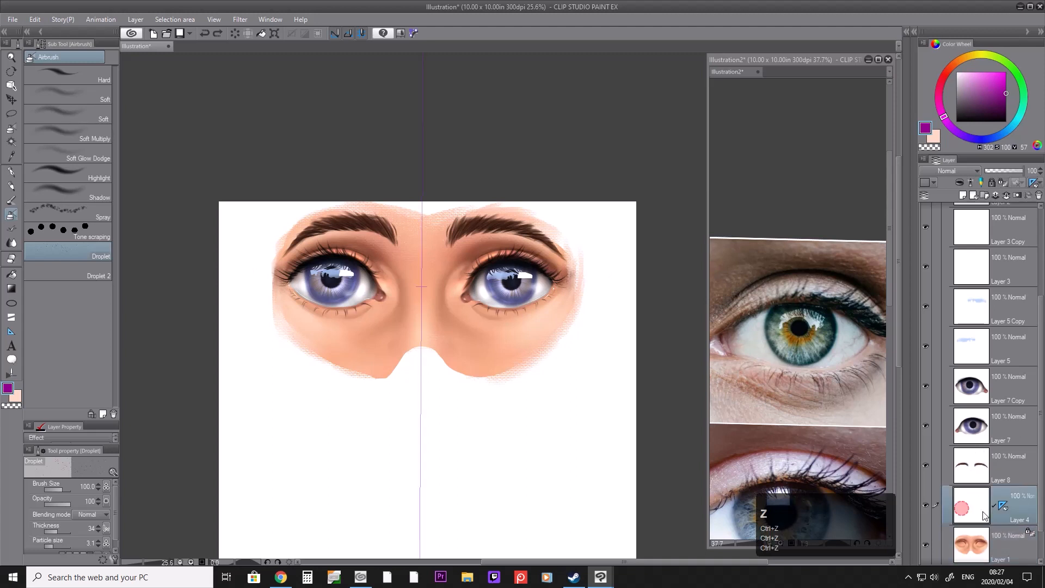
pyautogui.click(544, 267)
pyautogui.press(']')
pyautogui.press(']')
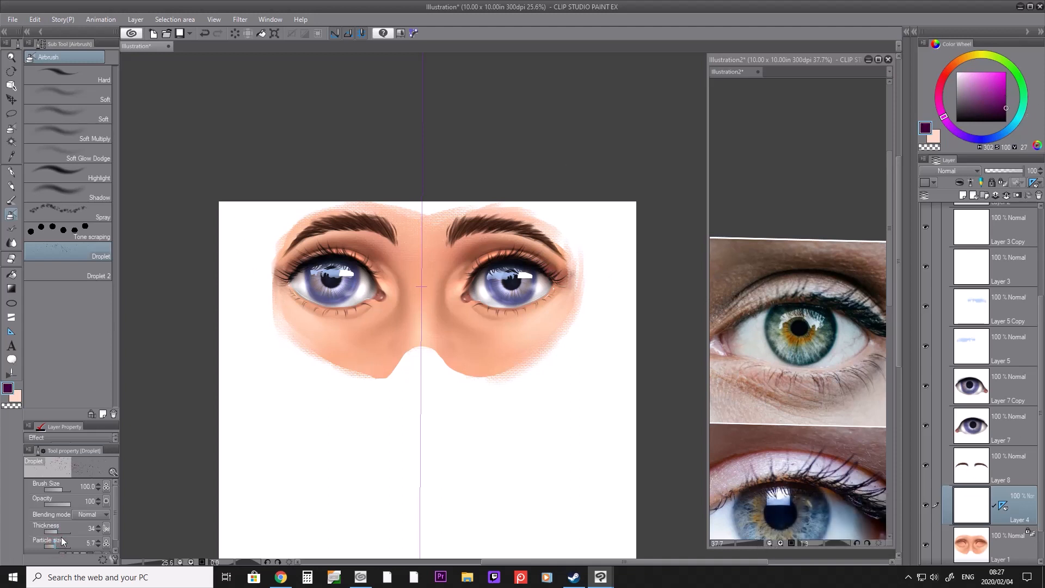
pyautogui.hotkey('ctrl', 'z')
# Step: Choose the Droplet 2 airbrush with a brush size of 100 for the right eye's makeup
pyautogui.press('.')
pyautogui.press('/')
pyautogui.moveTo(536, 276); pyautogui.dragTo(592, 271)
pyautogui.press('b')
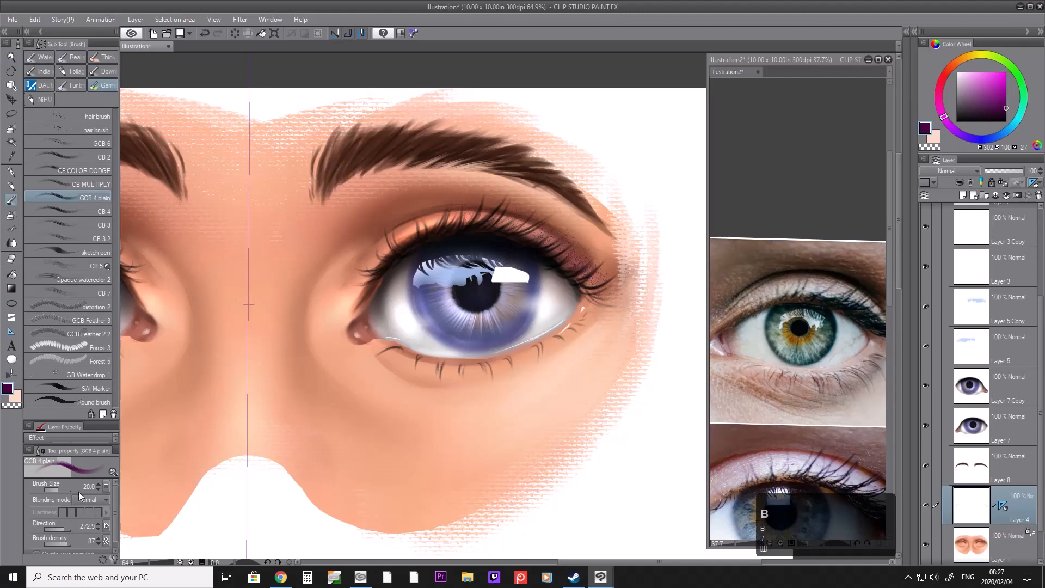
pyautogui.press('b')
pyautogui.click(61, 544)
pyautogui.press('[')
pyautogui.press('[')
pyautogui.press('[')
pyautogui.press('[')
pyautogui.press('[')
pyautogui.press('[')
pyautogui.press('[')
pyautogui.press('[')
pyautogui.press('[')
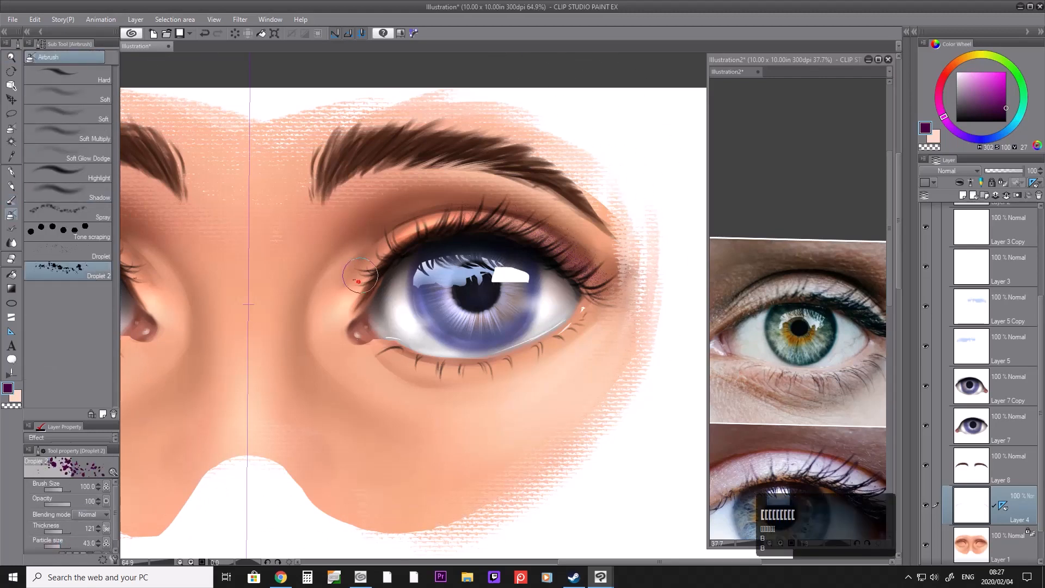
# Step: Test Droplet 2 at the right eye's inner corner, undo the strokes, and reduce the particle size to 10.4
pyautogui.click(367, 272)
pyautogui.hotkey('ctrl', 'z')
pyautogui.click(58, 546)
pyautogui.moveTo(345, 299); pyautogui.dragTo(372, 270)
pyautogui.hotkey('ctrl', 'z')
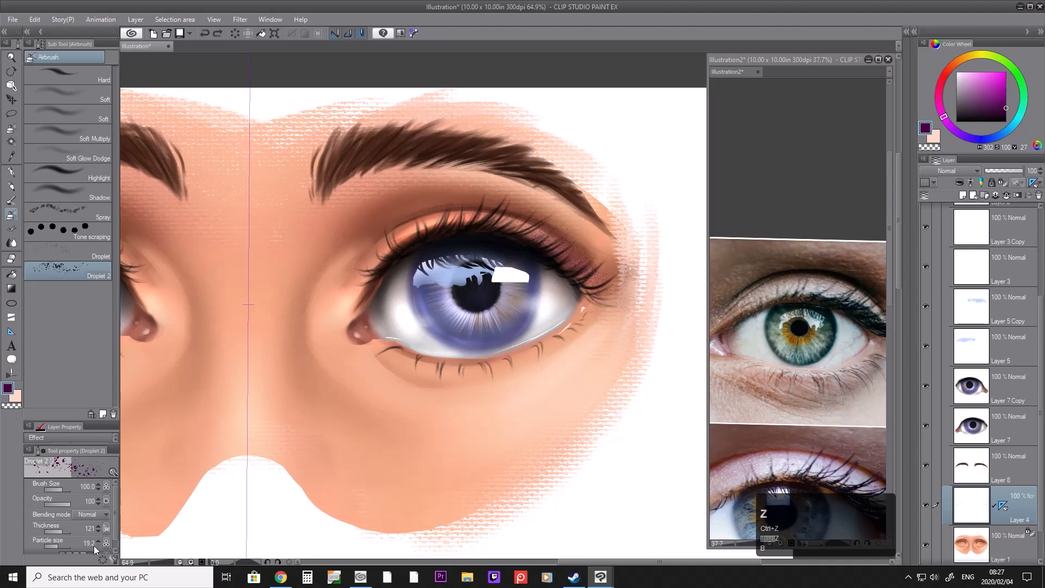
pyautogui.click(58, 547)
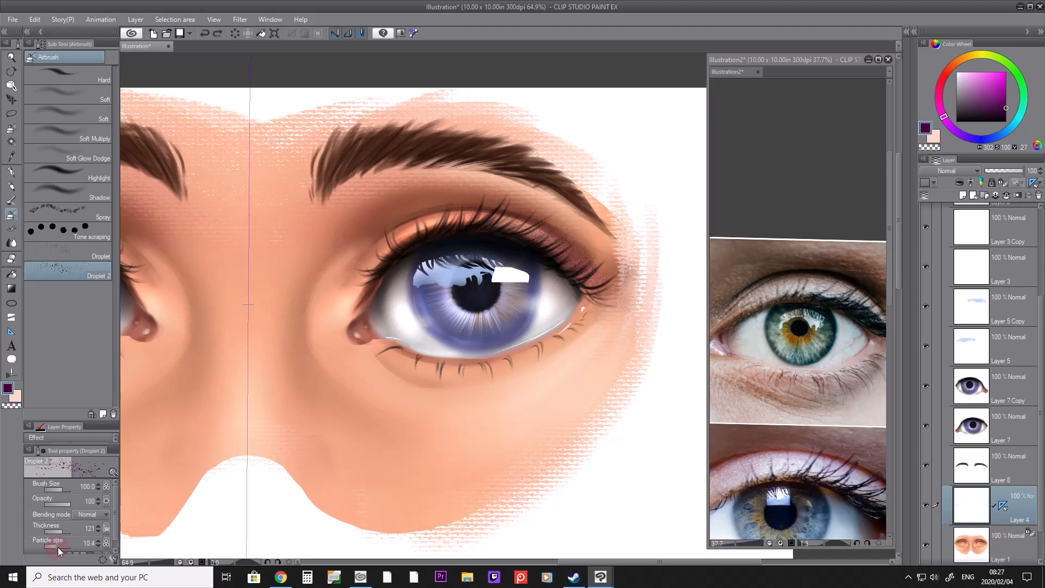
# Step: Spray dark purple droplets over the outer upper lid, adding brighter purple ones with the brush at size 60
pyautogui.moveTo(564, 258)
pyautogui.mouseDown()
pyautogui.moveTo(589, 285)
pyautogui.moveTo(538, 235)
pyautogui.moveTo(538, 244)
pyautogui.moveTo(586, 266)
pyautogui.moveTo(581, 224)
pyautogui.moveTo(528, 246)
pyautogui.moveTo(522, 229)
pyautogui.moveTo(564, 248)
pyautogui.moveTo(442, 218)
pyautogui.moveTo(600, 268)
pyautogui.mouseUp()
pyautogui.press('[')
pyautogui.press('[')
pyautogui.press('[')
pyautogui.click(998, 93)
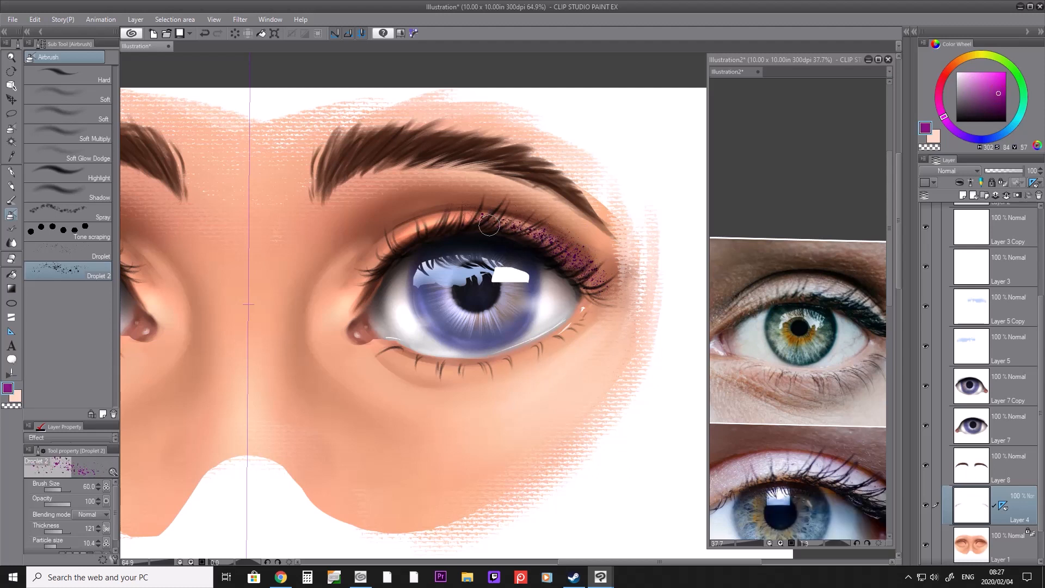
pyautogui.click(559, 252)
pyautogui.moveTo(558, 248)
pyautogui.mouseDown()
pyautogui.moveTo(575, 268)
pyautogui.moveTo(461, 232)
pyautogui.moveTo(545, 240)
pyautogui.moveTo(575, 268)
pyautogui.mouseUp()
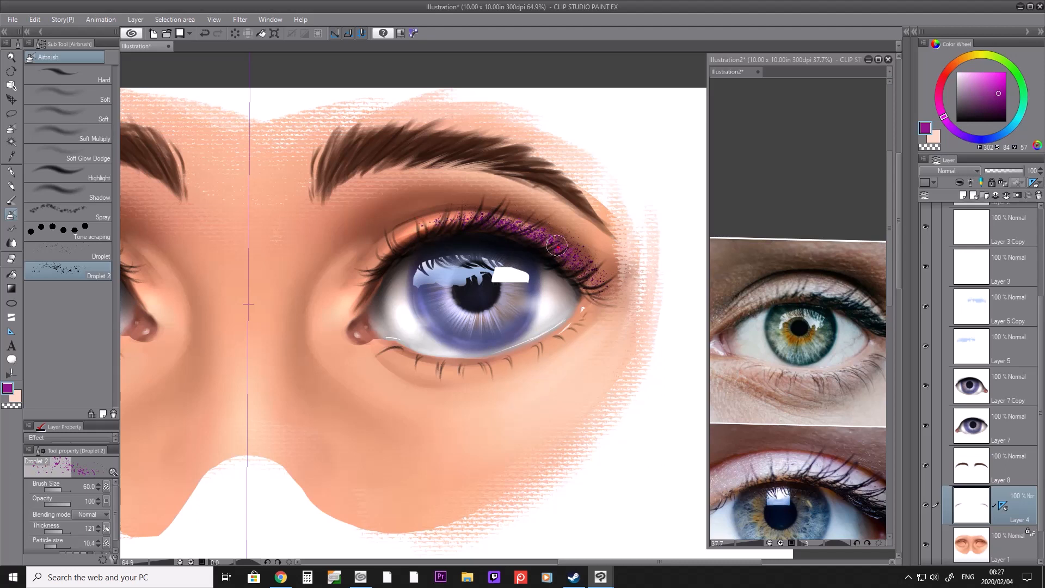
# Step: Spray purple and light pink droplets along the inner upper lid to the eye's inner corner at brush size 50
pyautogui.press('[')
pyautogui.press('[')
pyautogui.click(427, 233)
pyautogui.click(981, 71)
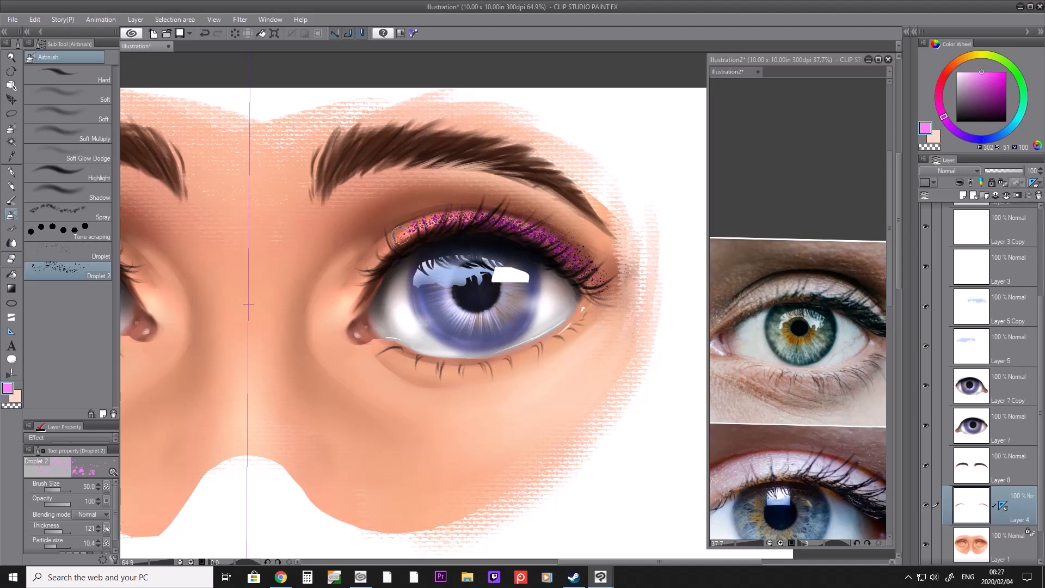
pyautogui.moveTo(375, 259); pyautogui.dragTo(453, 220)
pyautogui.press('[')
pyautogui.moveTo(373, 250)
pyautogui.mouseDown()
pyautogui.moveTo(442, 228)
pyautogui.moveTo(359, 277)
pyautogui.moveTo(377, 255)
pyautogui.moveTo(353, 300)
pyautogui.moveTo(406, 234)
pyautogui.mouseUp()
pyautogui.moveTo(356, 287)
pyautogui.mouseDown()
pyautogui.moveTo(373, 264)
pyautogui.moveTo(333, 294)
pyautogui.moveTo(346, 316)
pyautogui.moveTo(380, 259)
pyautogui.moveTo(547, 235)
pyautogui.mouseUp()
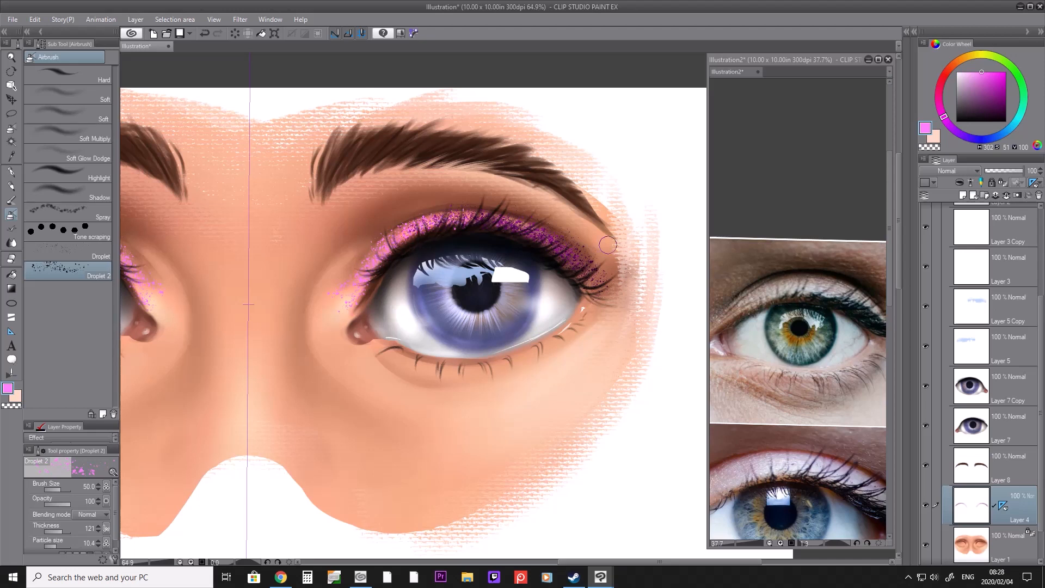
# Step: Sprinkle fine pale pink glitter across the upper lid with the brush between sizes 20 and 30
pyautogui.press('[')
pyautogui.moveTo(984, 77); pyautogui.dragTo(967, 72)
pyautogui.press('[')
pyautogui.press('[')
pyautogui.press('[')
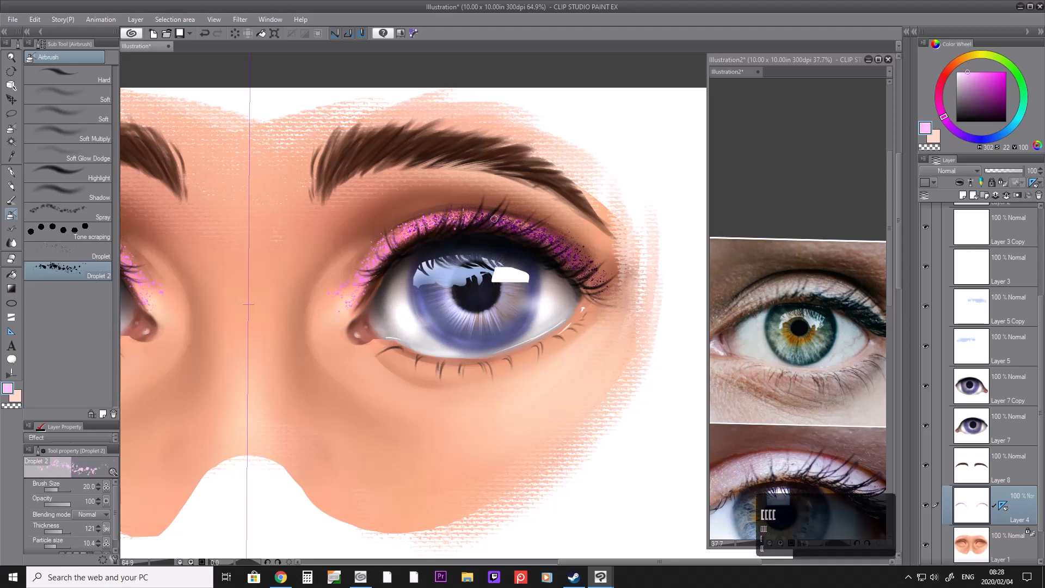
pyautogui.press(']')
pyautogui.press(']')
pyautogui.press(']')
pyautogui.press('[')
pyautogui.press('[')
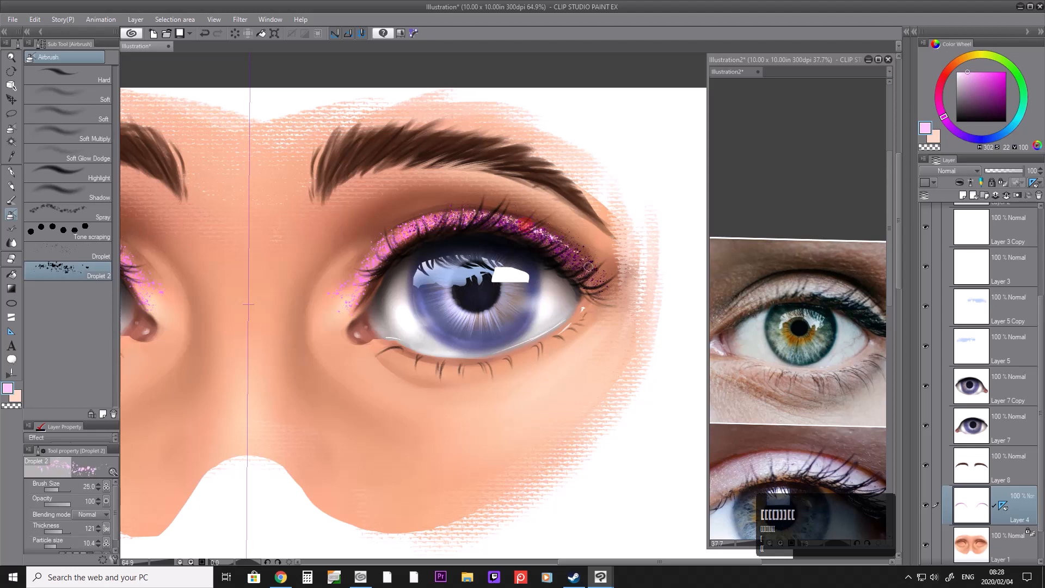
pyautogui.press(']')
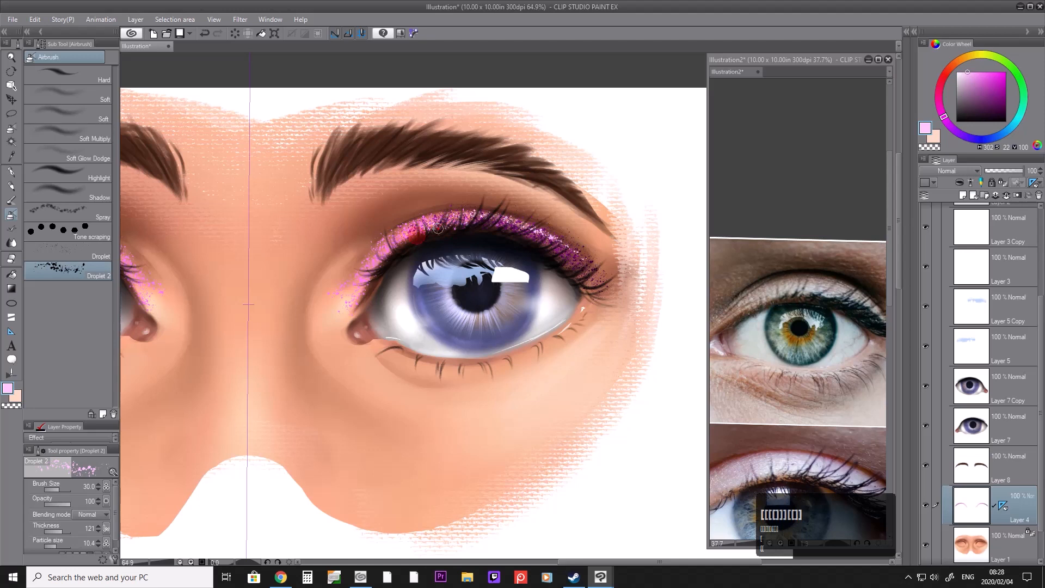
# Step: Erase stray pink droplets around the upper lid's edge and inner corner with the Soft eraser
pyautogui.press('e')
pyautogui.press('[')
pyautogui.press('[')
pyautogui.press('[')
pyautogui.press('[')
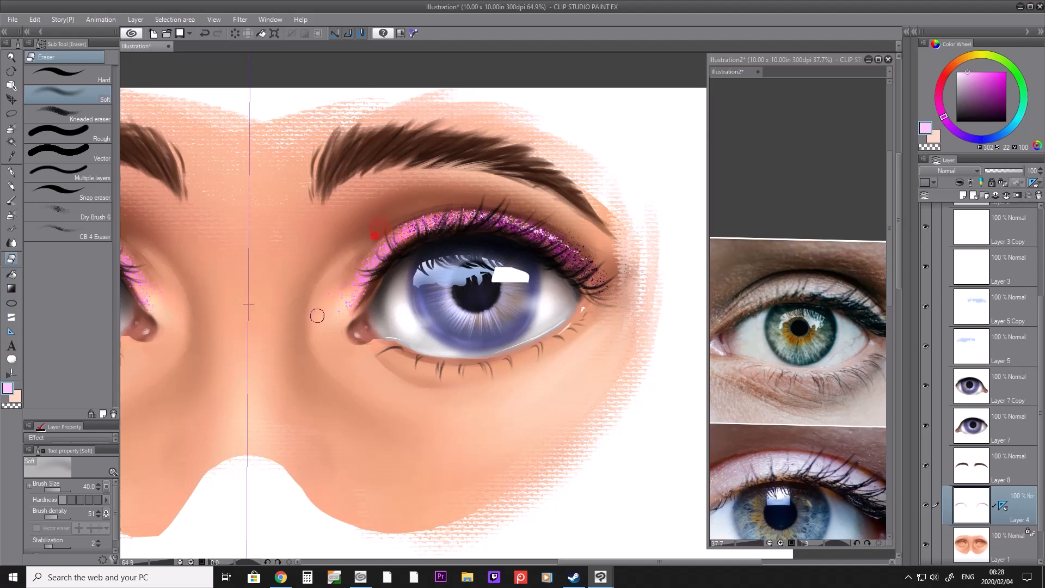
pyautogui.press(']')
pyautogui.press(']')
pyautogui.press(']')
pyautogui.moveTo(368, 293); pyautogui.dragTo(338, 322)
# Step: Add white glitter droplets over the pink part of the upper lid using the Droplet 2 airbrush
pyautogui.moveTo(972, 74); pyautogui.dragTo(955, 71)
pyautogui.press('b')
pyautogui.press('b')
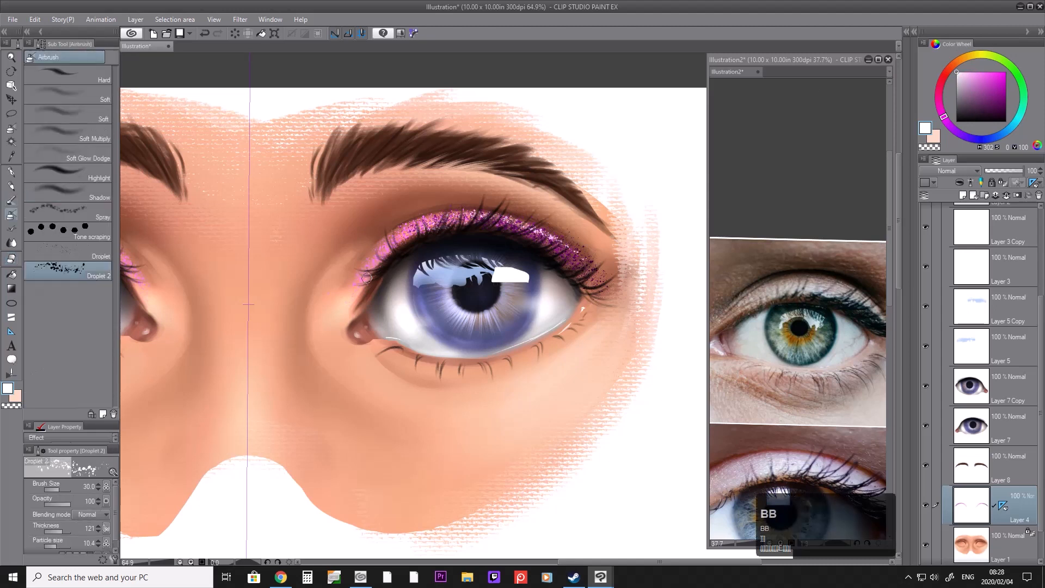
pyautogui.press(']')
pyautogui.press(']')
pyautogui.moveTo(381, 254)
pyautogui.mouseDown()
pyautogui.moveTo(345, 296)
pyautogui.moveTo(423, 216)
pyautogui.moveTo(429, 234)
pyautogui.moveTo(462, 226)
pyautogui.moveTo(456, 216)
pyautogui.moveTo(382, 245)
pyautogui.mouseUp()
pyautogui.press('[')
# Step: Clean up the stray glitter along the upper lid's edge with the Soft eraser reduced to size 30
pyautogui.press('e')
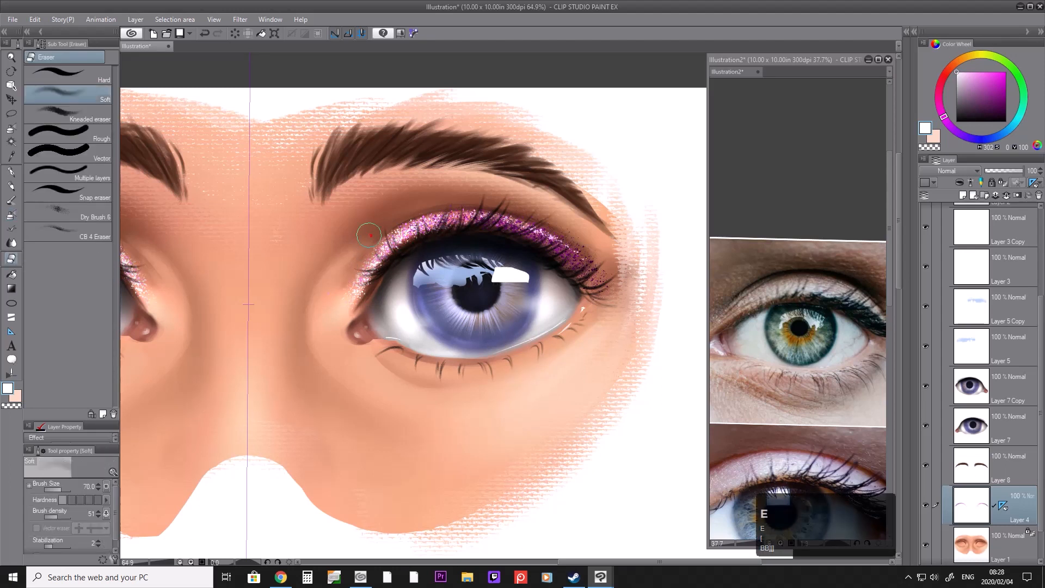
pyautogui.press('[')
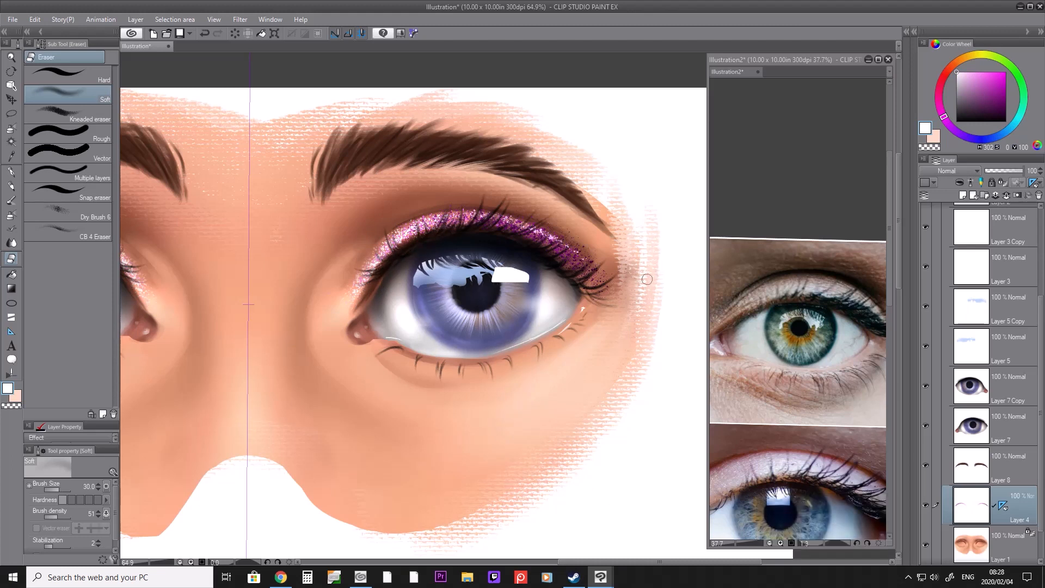
pyautogui.press('/')
pyautogui.click(451, 196)
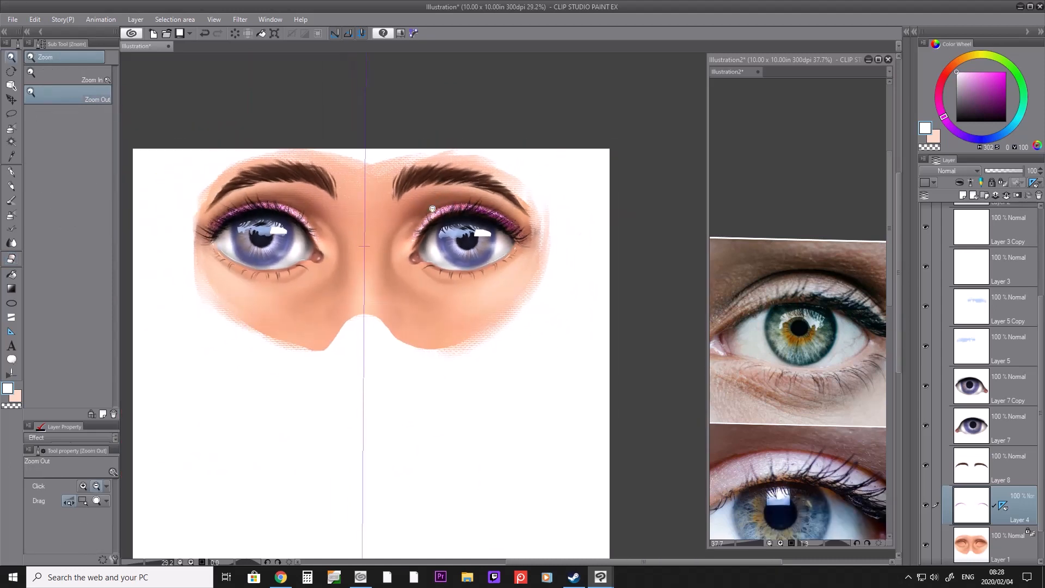
# Step: Spray white droplets around the eye's inner corner with the Droplet 2 airbrush at size 60
pyautogui.scroll(2, 435, 206)
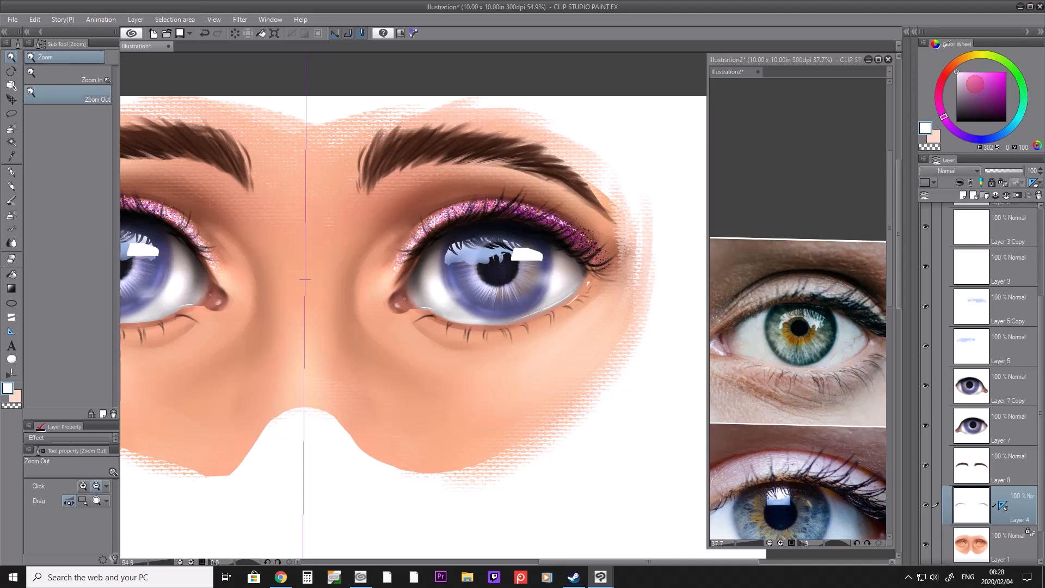
pyautogui.press('b')
pyautogui.press(']')
pyautogui.press(']')
pyautogui.press(']')
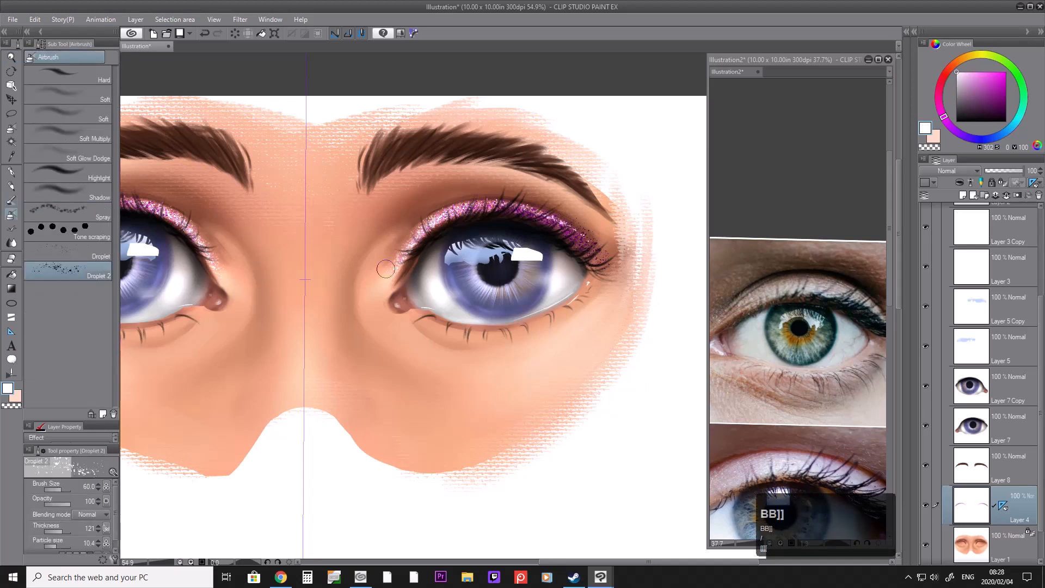
pyautogui.moveTo(396, 267); pyautogui.dragTo(374, 284)
# Step: Scatter white glitter across the cheeks below the eyes with the Droplet 2 brush enlarged to 170
pyautogui.press(']')
pyautogui.press(']')
pyautogui.press(']')
pyautogui.press(']')
pyautogui.press(']')
pyautogui.moveTo(622, 308); pyautogui.dragTo(515, 413)
pyautogui.moveTo(500, 365)
pyautogui.mouseDown()
pyautogui.moveTo(620, 294)
pyautogui.moveTo(536, 396)
pyautogui.mouseUp()
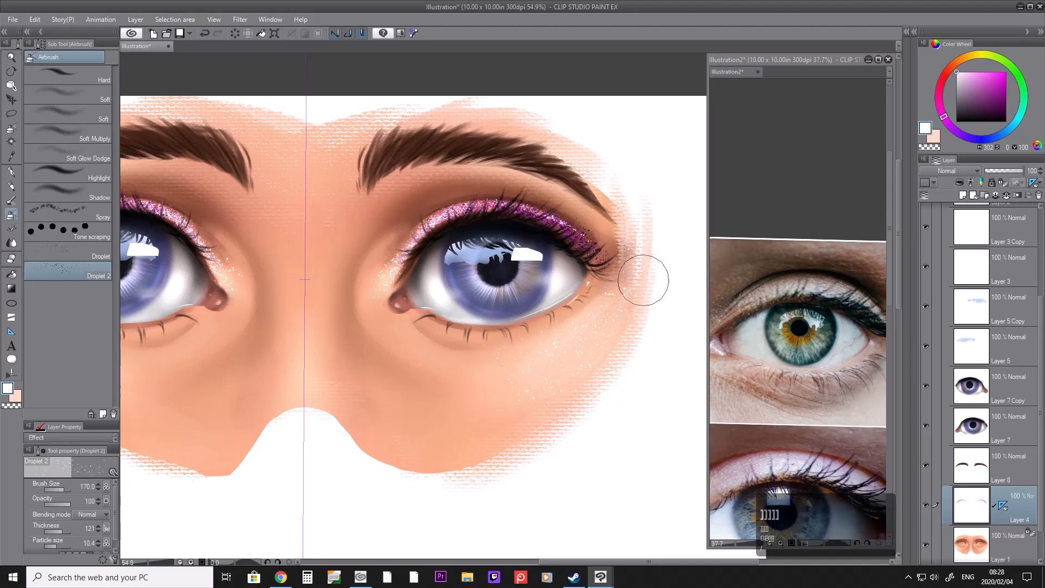
pyautogui.press('/')
pyautogui.click(522, 238)
pyautogui.moveTo(498, 233); pyautogui.dragTo(535, 233)
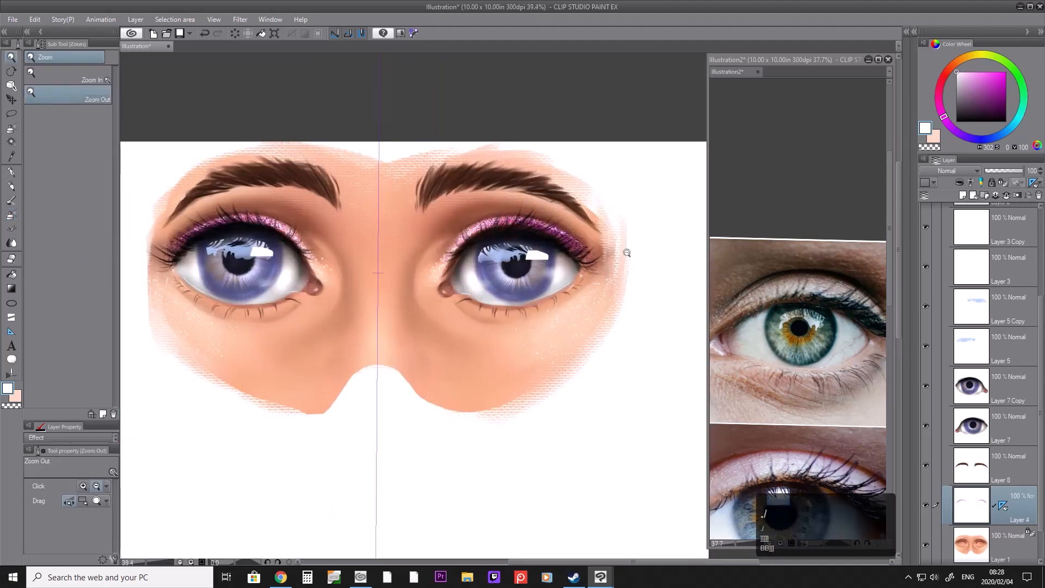
# Step: Add a new raster layer directly above Layer 1 and set the drawing colour to salmon red
pyautogui.click(998, 544)
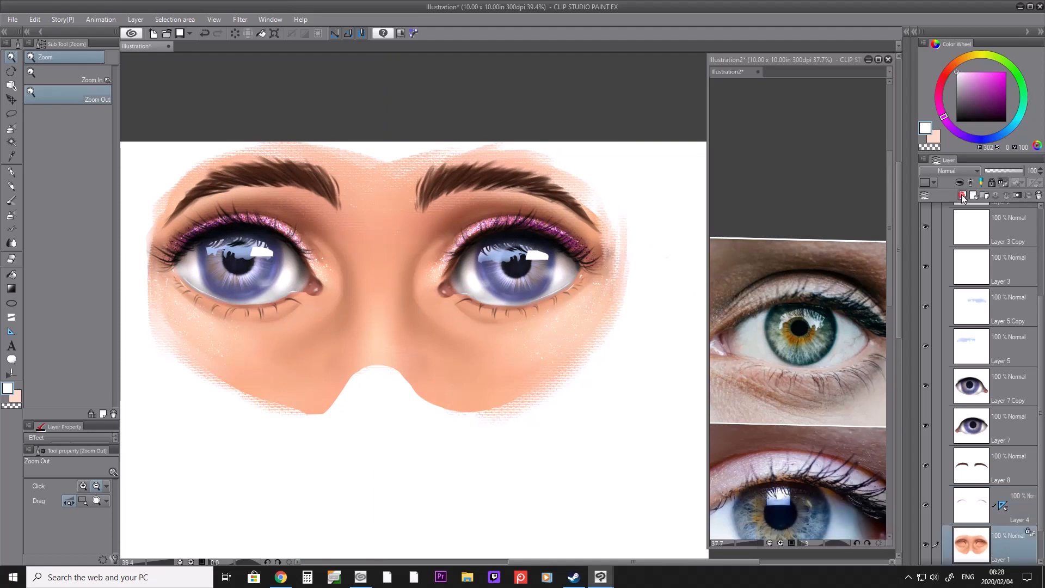
pyautogui.click(961, 195)
pyautogui.click(947, 74)
pyautogui.click(986, 69)
# Step: Choose the Soft airbrush and enlarge its brush size to 400
pyautogui.press('b')
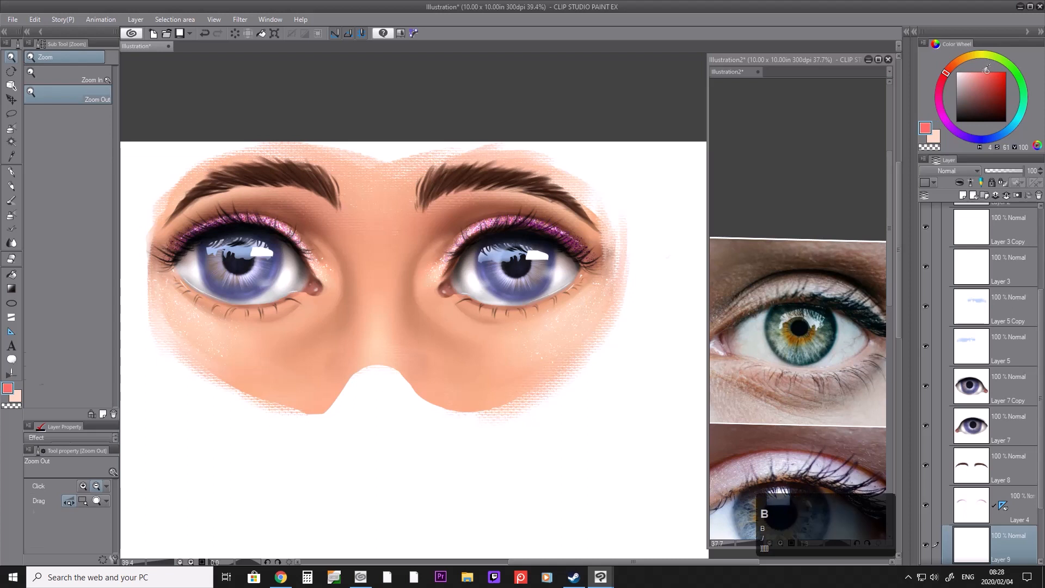
pyautogui.press('b')
pyautogui.click(68, 95)
pyautogui.press(']')
pyautogui.press(']')
pyautogui.press(']')
pyautogui.press(']')
pyautogui.press(']')
pyautogui.press(']')
pyautogui.press(']')
pyautogui.press(']')
pyautogui.press(']')
pyautogui.press(']')
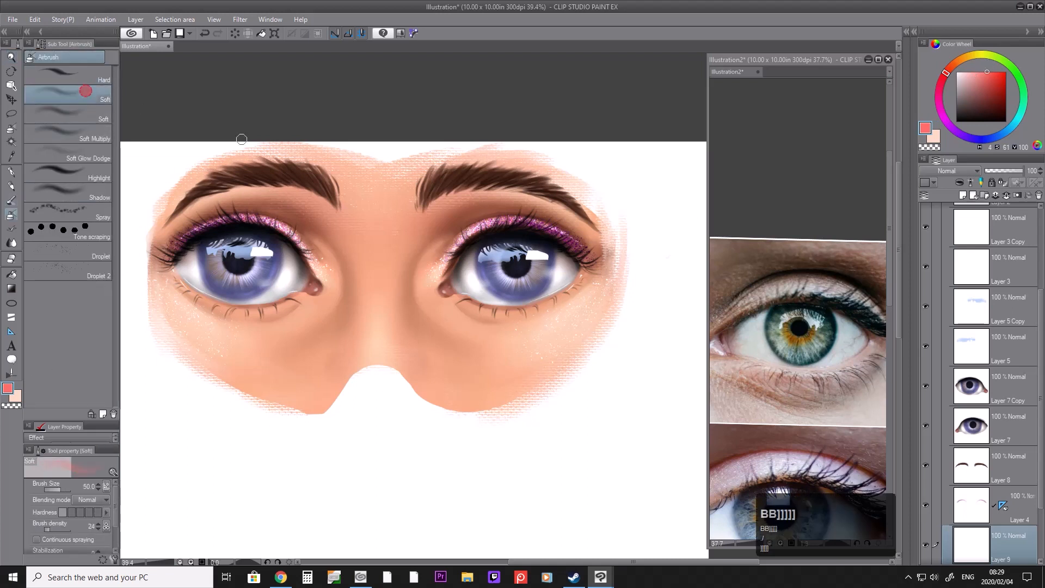
# Step: Try airbrushing salmon blush on the right cheek without symmetry, and undo the strokes
pyautogui.moveTo(570, 328)
pyautogui.mouseDown()
pyautogui.moveTo(606, 303)
pyautogui.moveTo(536, 341)
pyautogui.moveTo(574, 334)
pyautogui.moveTo(616, 302)
pyautogui.moveTo(598, 322)
pyautogui.moveTo(531, 344)
pyautogui.moveTo(632, 277)
pyautogui.moveTo(599, 327)
pyautogui.moveTo(619, 301)
pyautogui.mouseUp()
pyautogui.hotkey('ctrl', 'z')
pyautogui.hotkey('ctrl', 'z')
pyautogui.hotkey('ctrl', 'z')
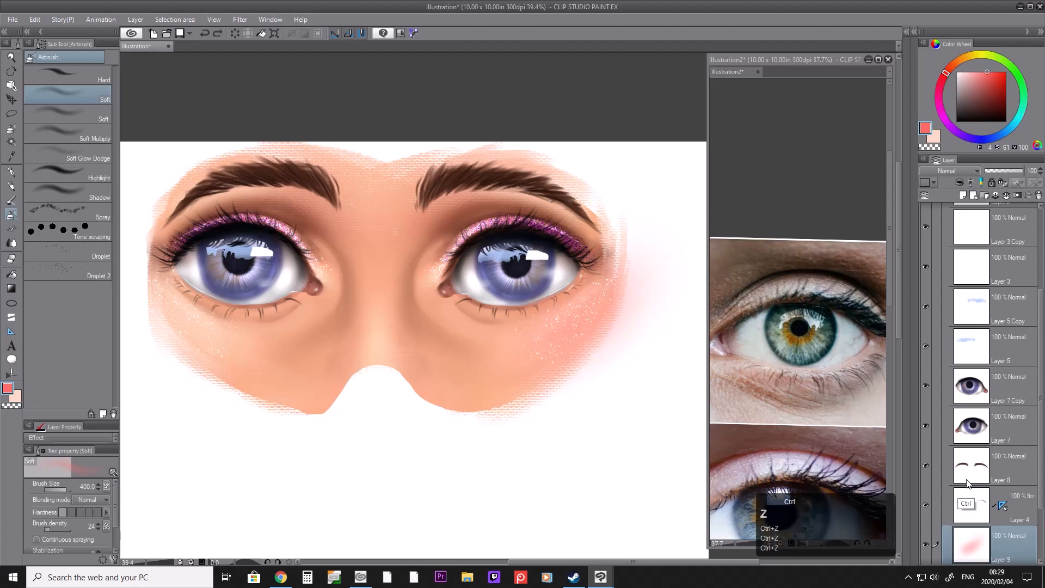
# Step: Try moving the symmetry ruler to Layer 9 and painting blush on the cheeks, and undo it all
pyautogui.click(1004, 514)
pyautogui.click(518, 357)
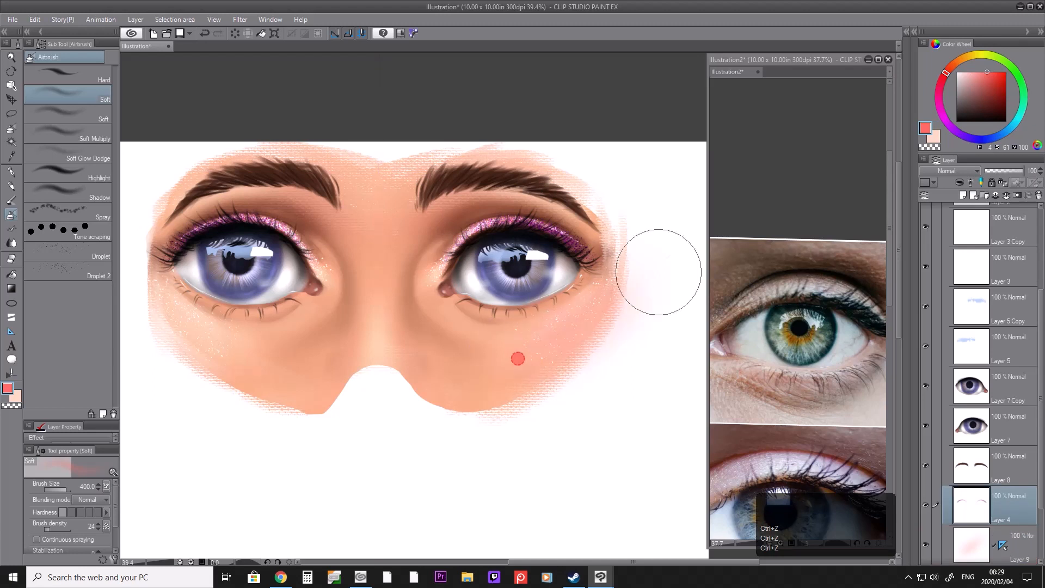
pyautogui.moveTo(120, 282)
pyautogui.mouseDown()
pyautogui.moveTo(250, 380)
pyautogui.moveTo(148, 376)
pyautogui.mouseUp()
pyautogui.hotkey('ctrl', 'z')
pyautogui.hotkey('ctrl', 'z')
pyautogui.hotkey('ctrl', 'z')
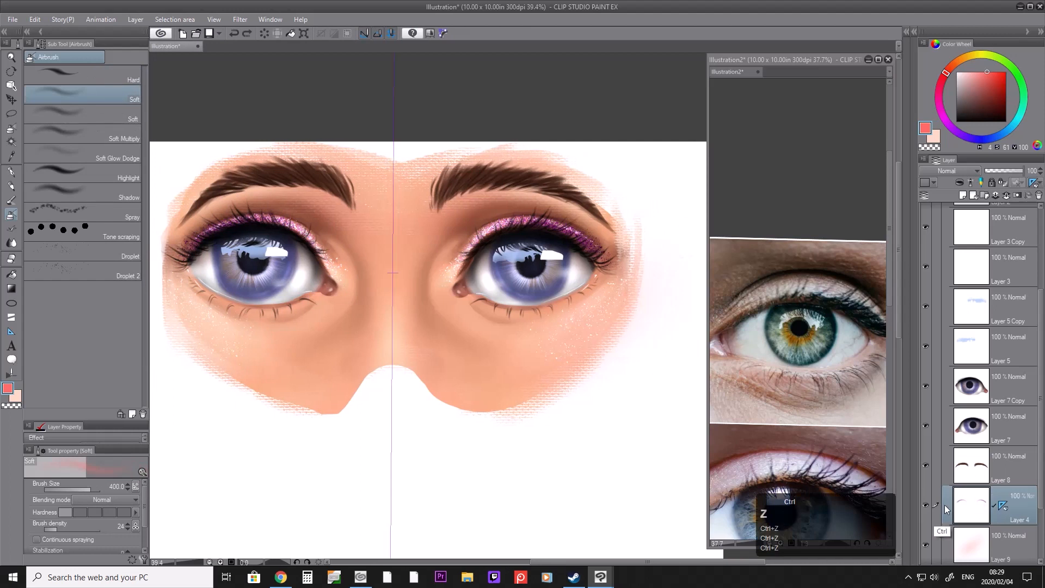
# Step: Move the symmetry ruler from Layer 4 to Layer 9 and airbrush salmon blush on both cheeks, undoing the last strokes
pyautogui.click(1007, 542)
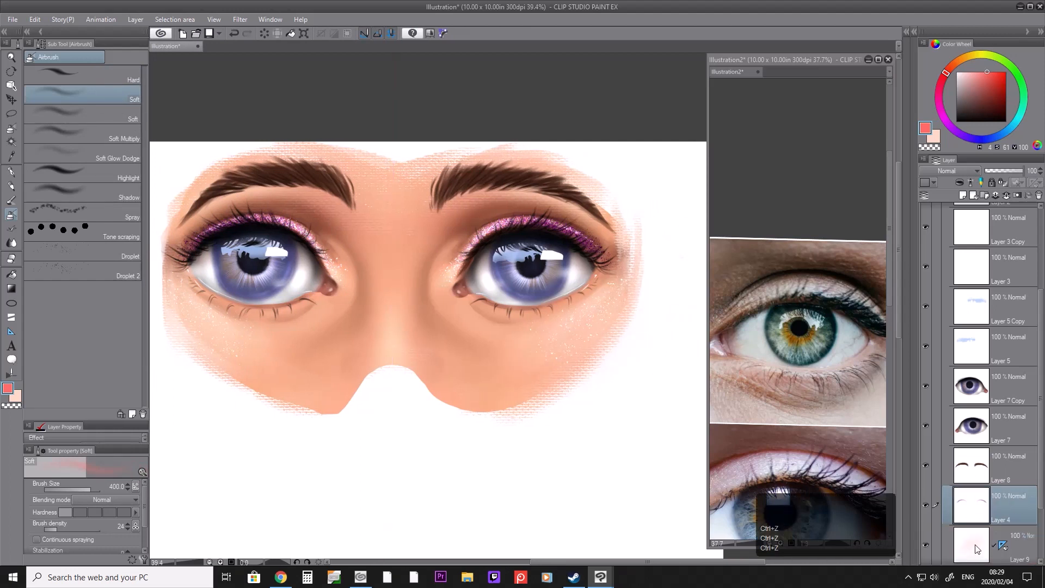
pyautogui.moveTo(171, 297); pyautogui.dragTo(263, 375)
pyautogui.moveTo(196, 317); pyautogui.dragTo(241, 359)
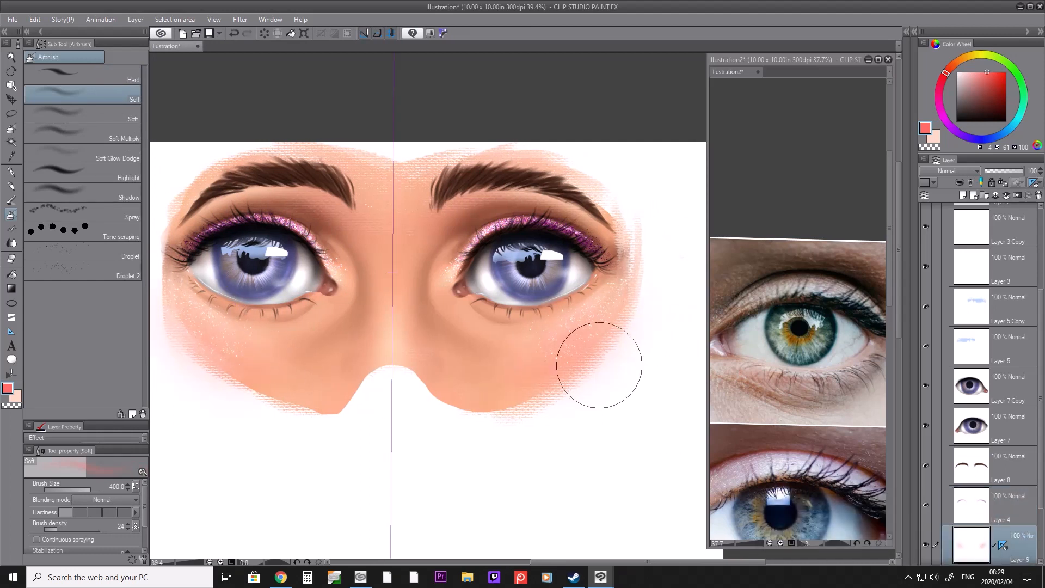
pyautogui.click(207, 354)
pyautogui.moveTo(544, 382); pyautogui.dragTo(576, 371)
pyautogui.moveTo(256, 372); pyautogui.dragTo(261, 380)
pyautogui.moveTo(590, 368); pyautogui.dragTo(548, 387)
pyautogui.moveTo(631, 329); pyautogui.dragTo(592, 379)
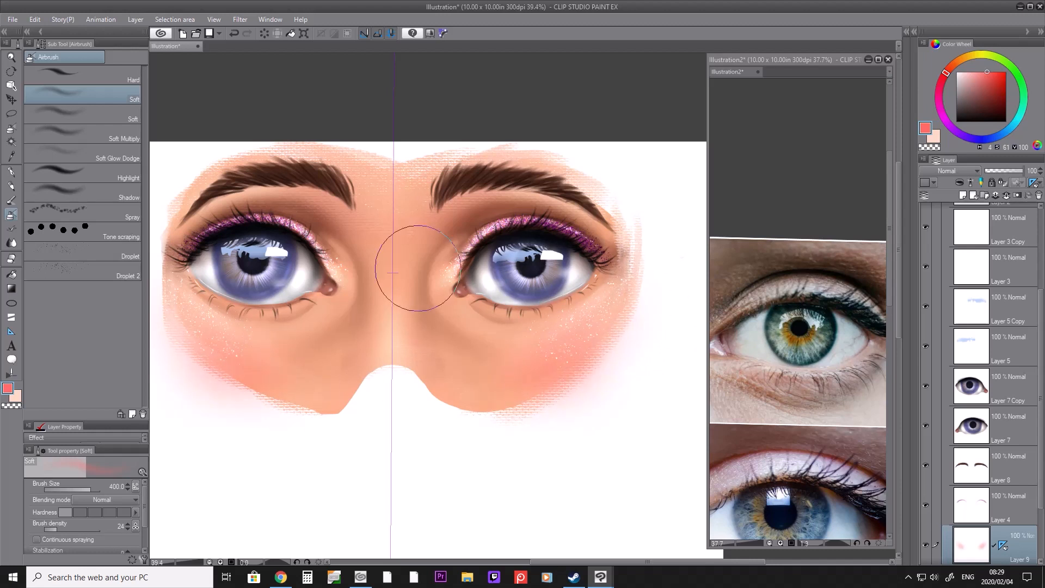
pyautogui.hotkey('ctrl', 'z')
pyautogui.hotkey('ctrl', 'z')
# Step: Fade the blush on both cheeks with the Soft eraser enlarged to size 400
pyautogui.press('/')
pyautogui.click(415, 252)
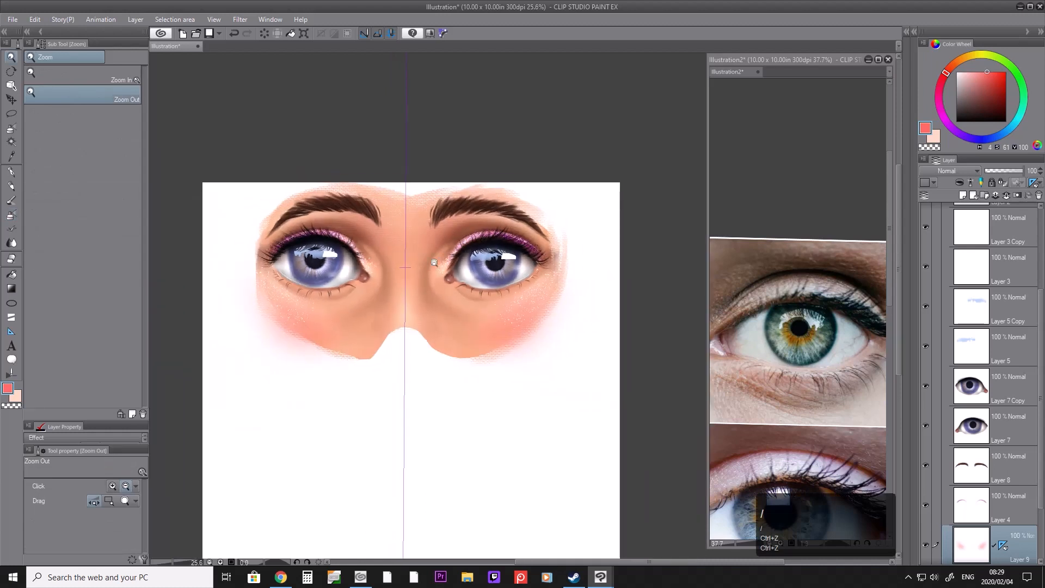
pyautogui.press('e')
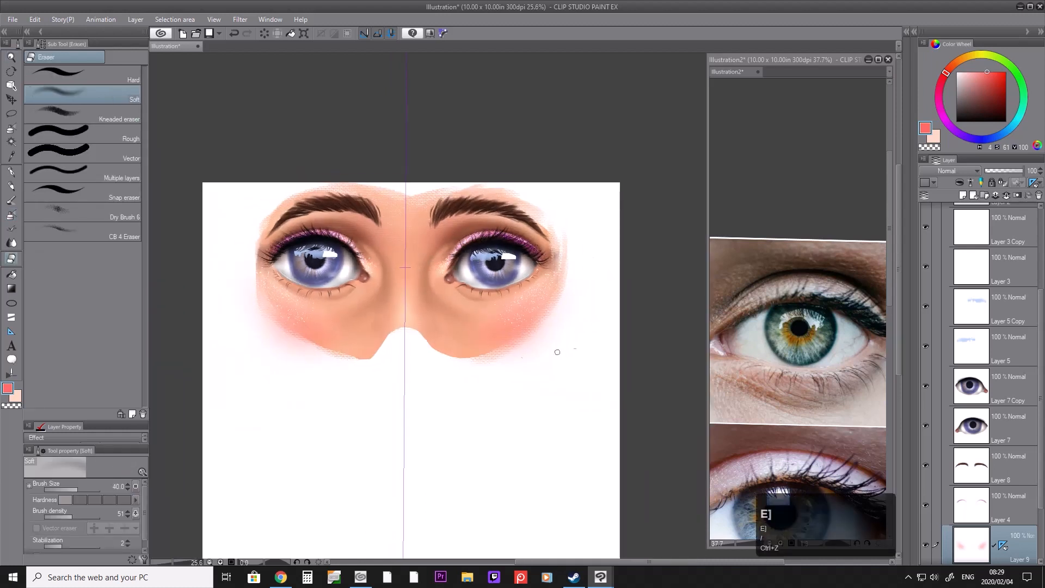
pyautogui.moveTo(489, 349); pyautogui.dragTo(525, 319)
pyautogui.press(']')
pyautogui.press(']')
pyautogui.press(']')
pyautogui.press(']')
pyautogui.press(']')
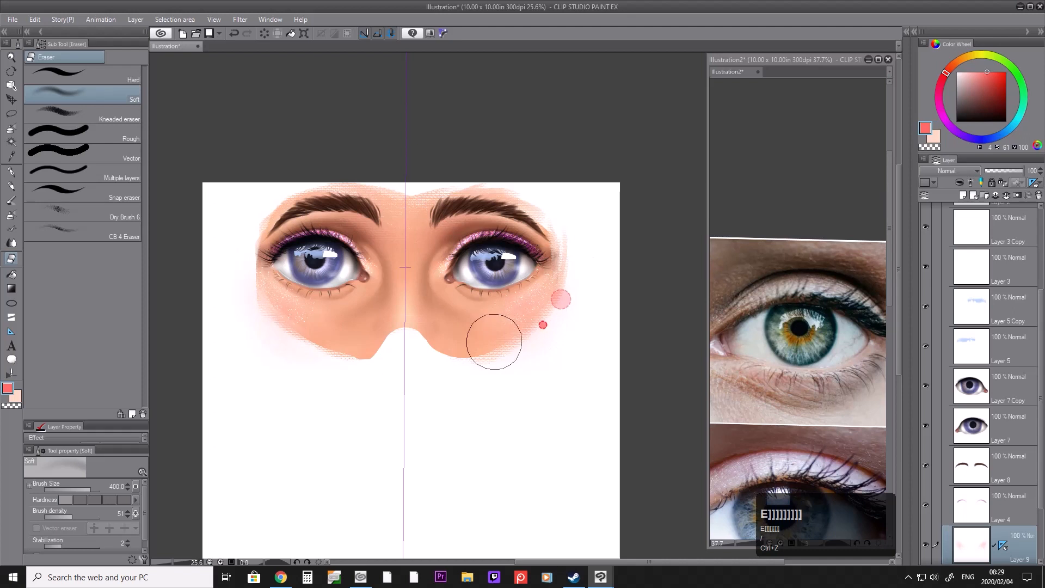
pyautogui.press('/')
pyautogui.scroll(2, 415, 257)
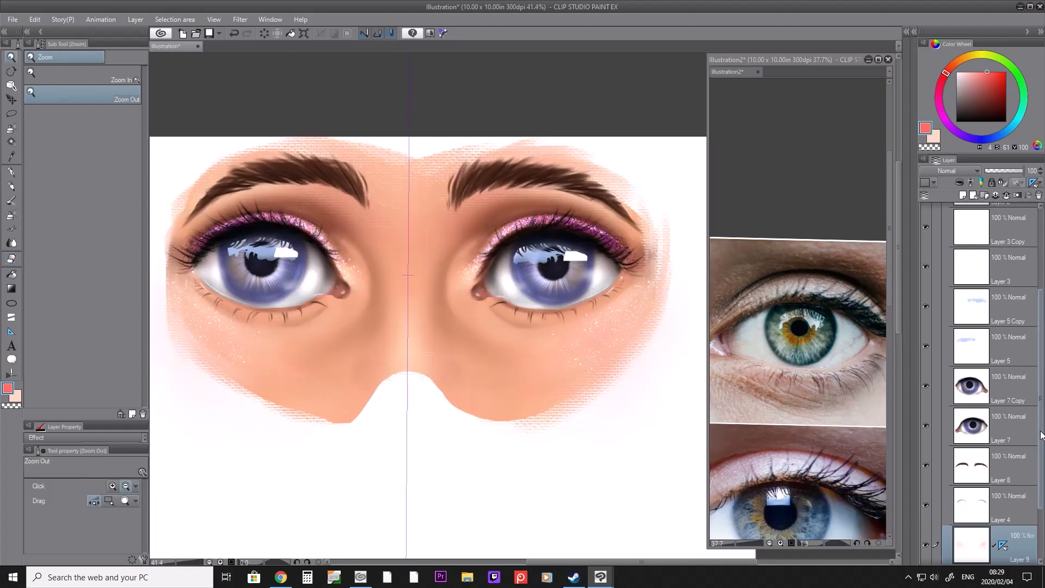
# Step: Try adding a new layer above Layer 9 and moving the symmetry ruler onto it
pyautogui.scroll(-1, 1031, 514)
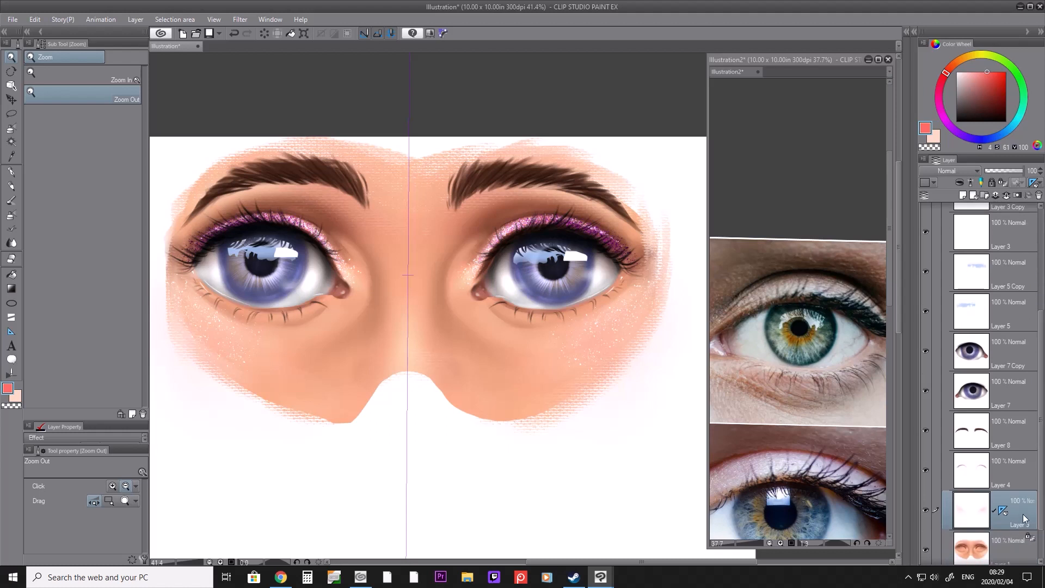
pyautogui.click(962, 195)
pyautogui.moveTo(1004, 550); pyautogui.dragTo(1010, 512)
# Step: Pick black and switch to the GCB 4 plain brush, enlarging it to size 50
pyautogui.moveTo(982, 103); pyautogui.dragTo(990, 144)
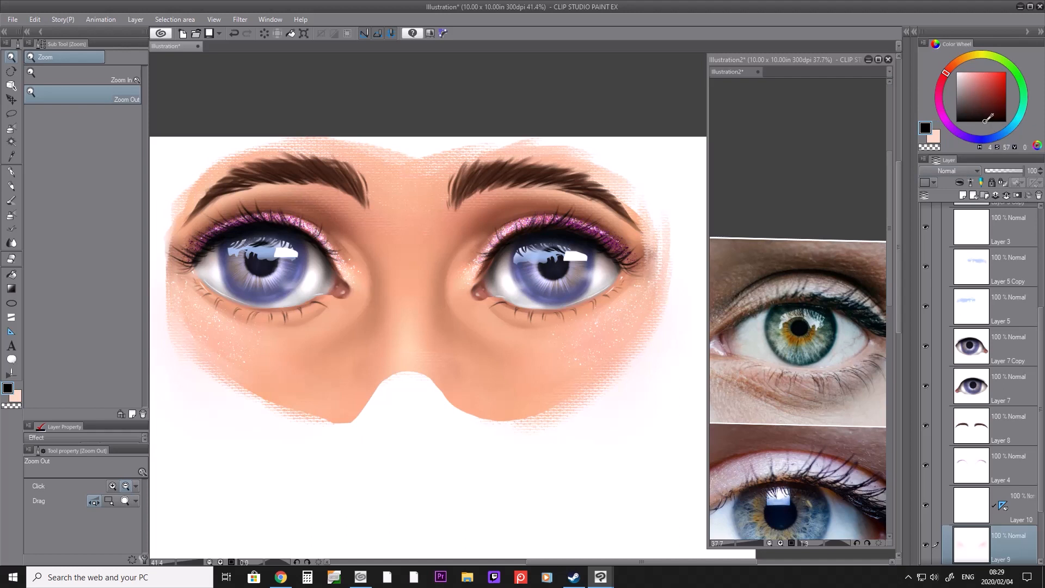
pyautogui.press('b')
pyautogui.press(']')
pyautogui.press(']')
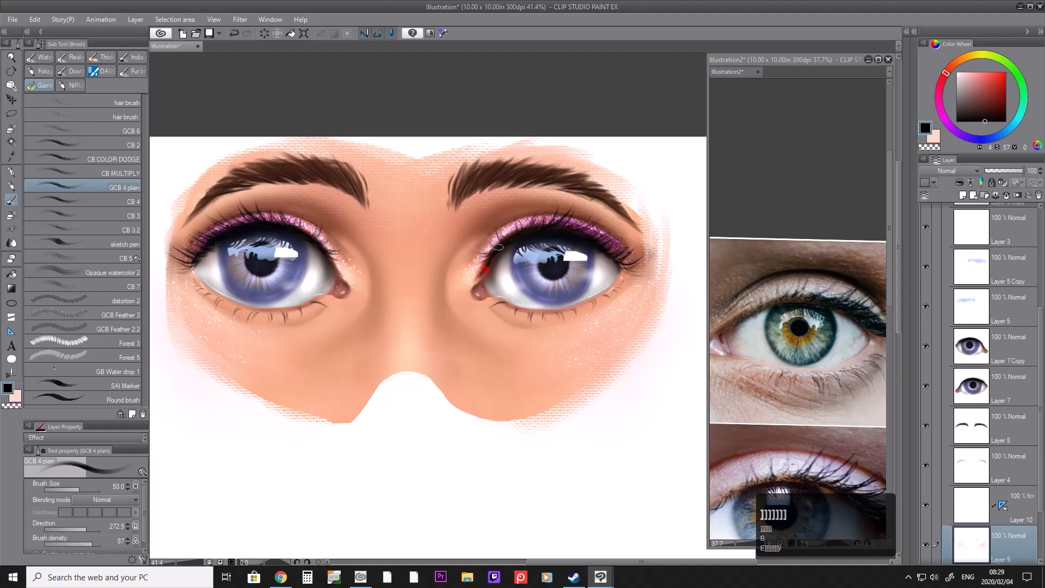
# Step: Try painting black winged eyeliner along the right eye's upper lid on Layer 9 without symmetry
pyautogui.moveTo(478, 276); pyautogui.dragTo(482, 264)
pyautogui.click(501, 241)
pyautogui.press(']')
pyautogui.press(']')
pyautogui.click(525, 230)
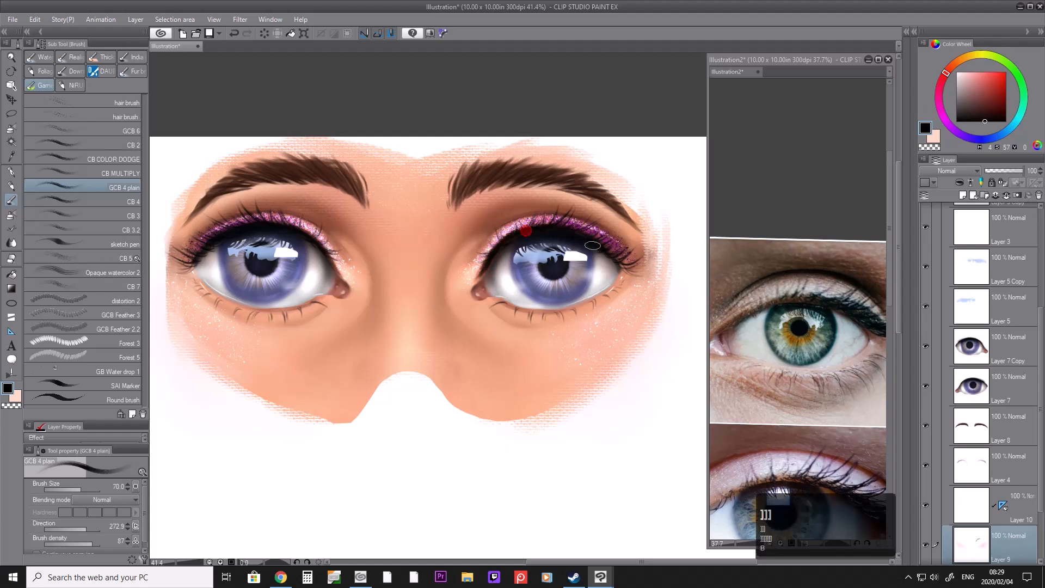
pyautogui.moveTo(510, 233); pyautogui.dragTo(584, 245)
pyautogui.moveTo(527, 226); pyautogui.dragTo(577, 234)
pyautogui.moveTo(504, 239)
pyautogui.mouseDown()
pyautogui.moveTo(572, 224)
pyautogui.moveTo(514, 234)
pyautogui.moveTo(593, 248)
pyautogui.moveTo(535, 225)
pyautogui.moveTo(625, 267)
pyautogui.mouseUp()
pyautogui.moveTo(573, 227)
pyautogui.mouseDown()
pyautogui.moveTo(645, 252)
pyautogui.moveTo(606, 244)
pyautogui.moveTo(645, 253)
pyautogui.moveTo(612, 251)
pyautogui.moveTo(650, 252)
pyautogui.moveTo(626, 260)
pyautogui.moveTo(648, 252)
pyautogui.mouseUp()
pyautogui.press('[')
pyautogui.moveTo(620, 264); pyautogui.dragTo(635, 258)
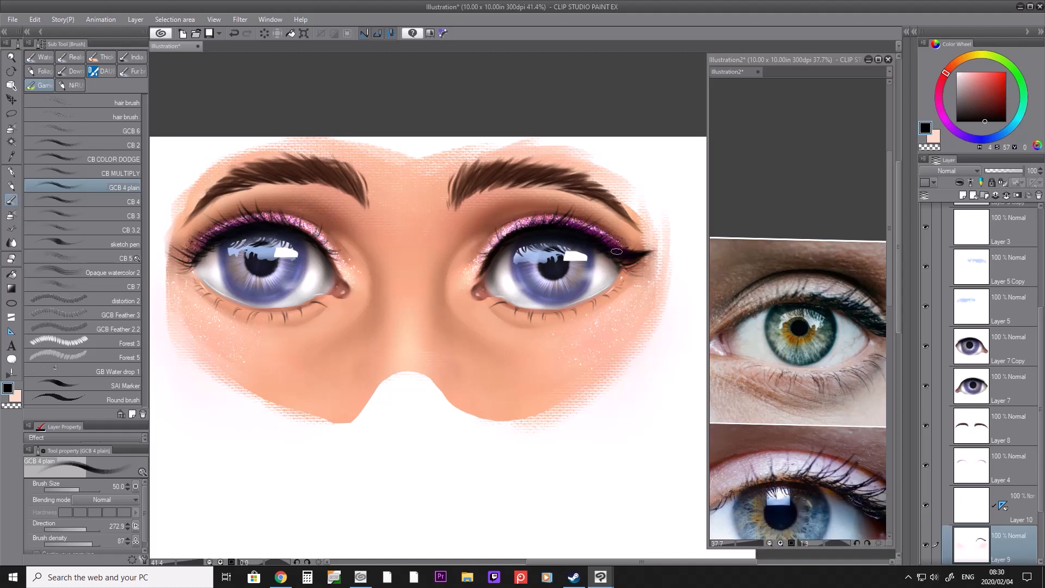
# Step: Undo the one-sided eyeliner strokes, the symmetry ruler move and the added layer
pyautogui.hotkey('ctrl', 'z')
pyautogui.hotkey('ctrl', 'z')
pyautogui.hotkey('ctrl', 'z')
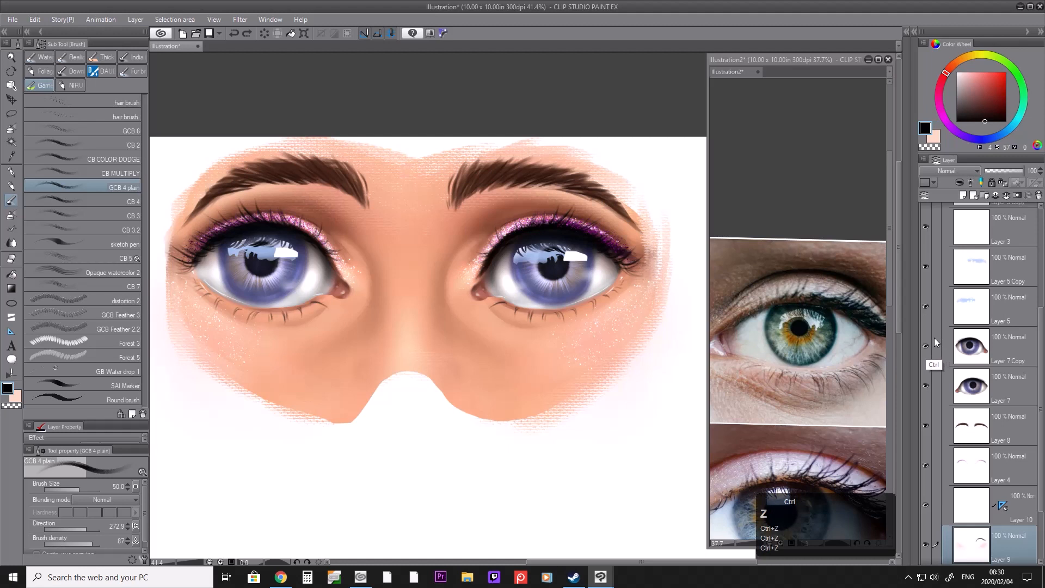
pyautogui.hotkey('ctrl', 'z')
pyautogui.hotkey('ctrl', 'z')
pyautogui.hotkey('ctrl', 'z')
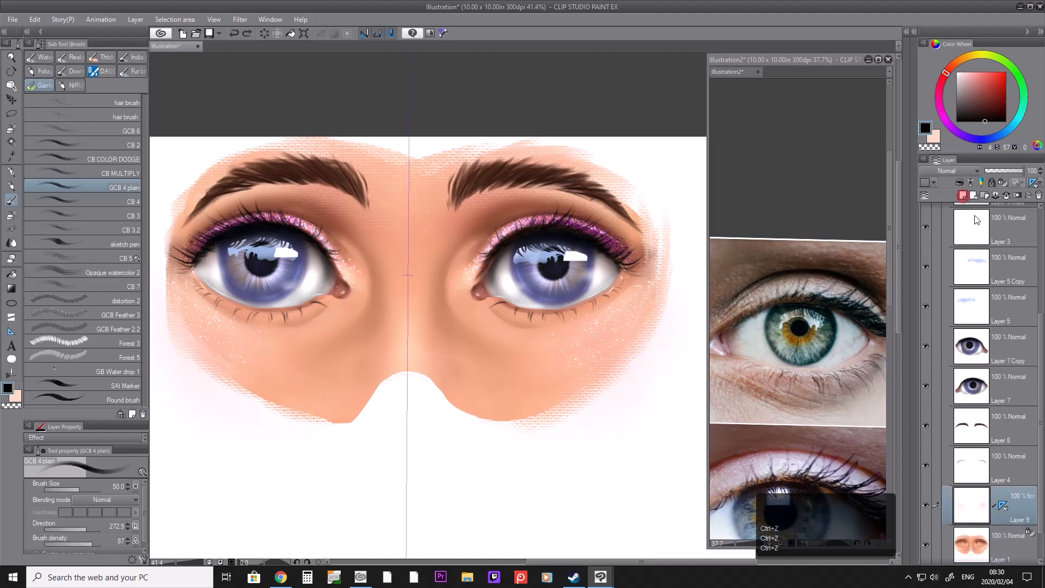
# Step: Add a new layer above Layer 9, move the symmetry ruler onto it, and make it the active layer
pyautogui.click(963, 195)
pyautogui.moveTo(1004, 547); pyautogui.dragTo(1020, 506)
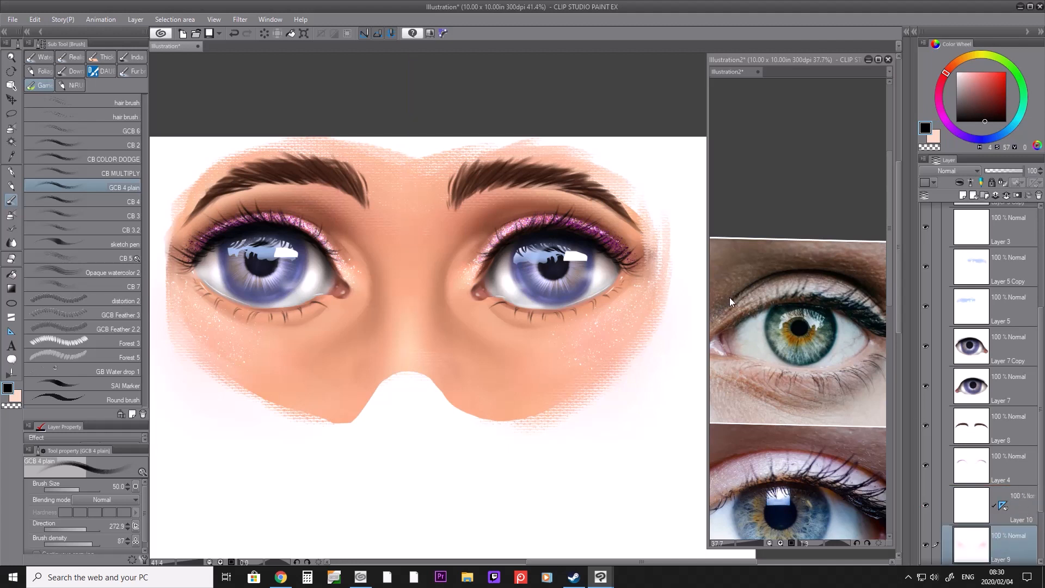
pyautogui.moveTo(999, 502); pyautogui.dragTo(996, 506)
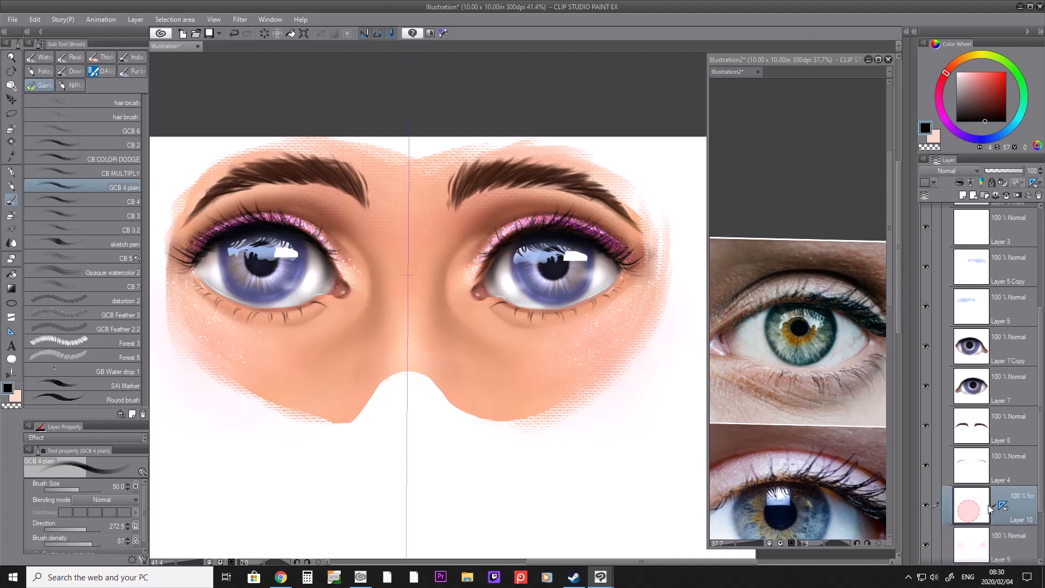
# Step: Paint mirrored black eyeliner along both upper lids from the inner corners, extending it into pointed wings beyond the outer corners
pyautogui.moveTo(478, 278); pyautogui.dragTo(501, 243)
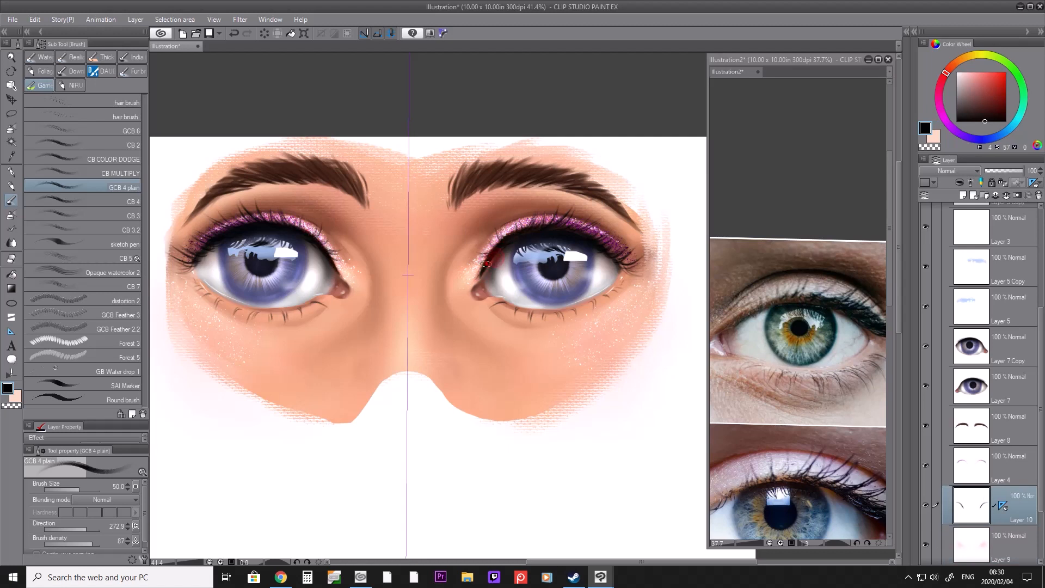
pyautogui.press(']')
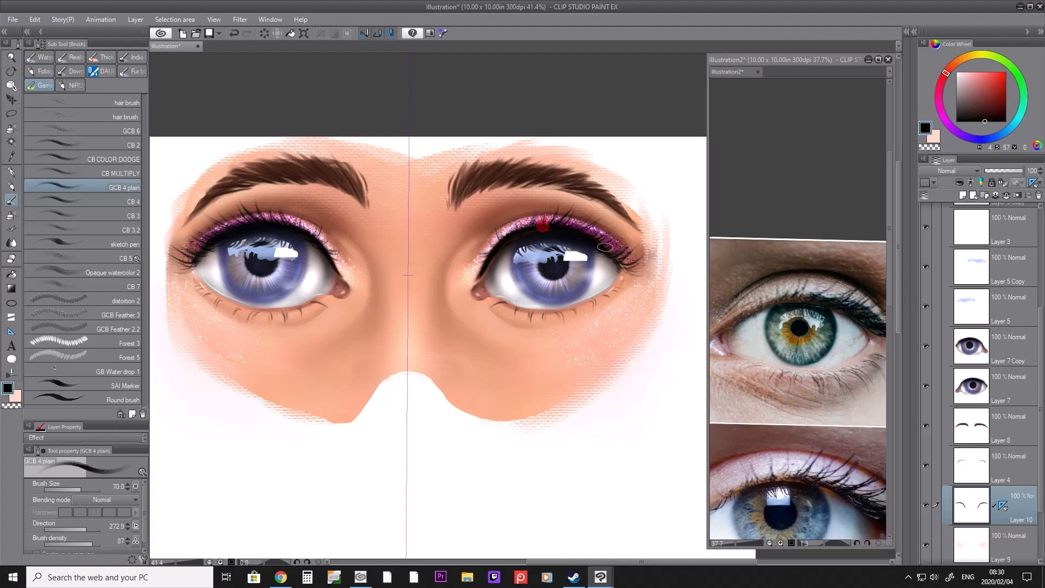
pyautogui.press('[')
pyautogui.press('[')
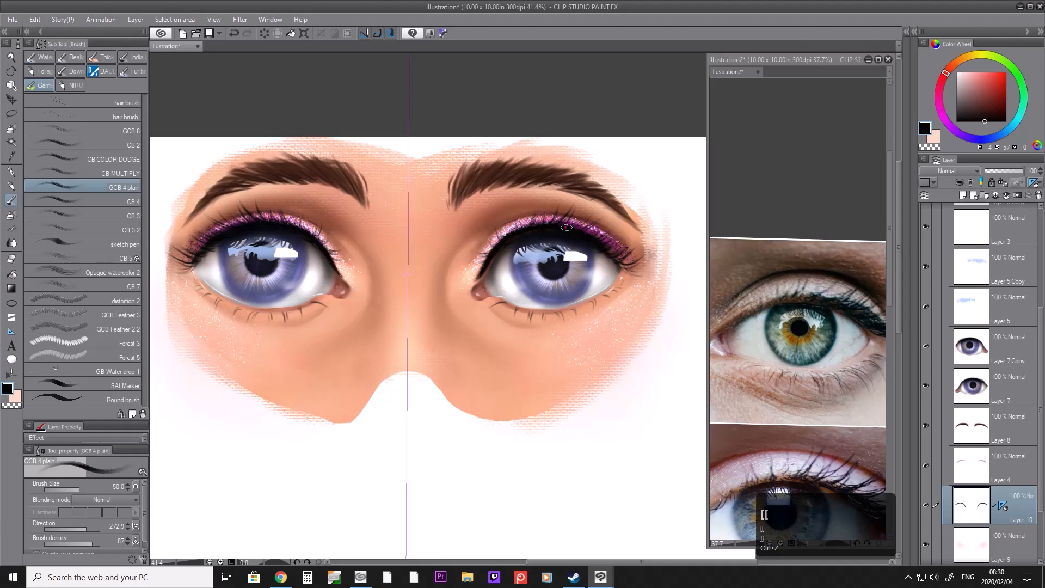
pyautogui.moveTo(585, 234)
pyautogui.mouseDown()
pyautogui.moveTo(645, 261)
pyautogui.moveTo(656, 253)
pyautogui.mouseUp()
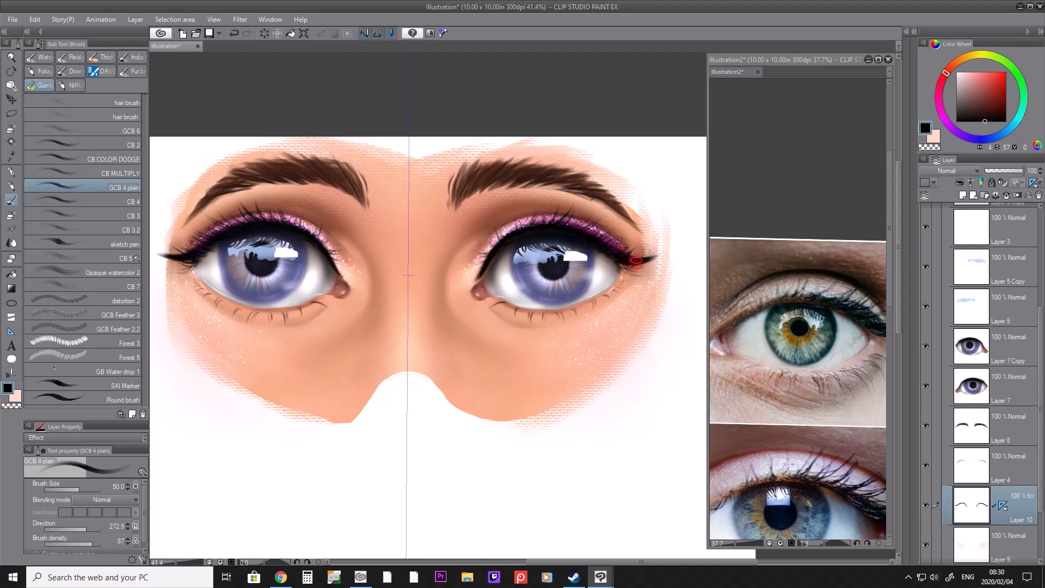
pyautogui.moveTo(628, 264)
pyautogui.mouseDown()
pyautogui.moveTo(619, 261)
pyautogui.moveTo(650, 260)
pyautogui.mouseUp()
# Step: Pick a dark reddish brown and switch to the Soft airbrush, reducing it to size 70
pyautogui.press('/')
pyautogui.click(584, 223)
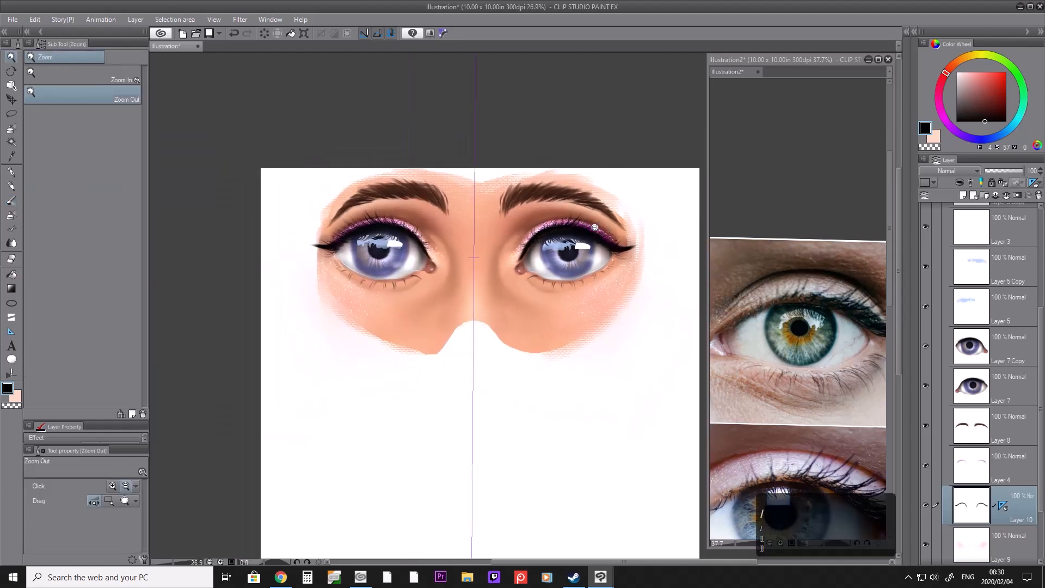
pyautogui.scroll(1, 602, 230)
pyautogui.moveTo(990, 95); pyautogui.dragTo(996, 106)
pyautogui.moveTo(949, 75); pyautogui.dragTo(951, 70)
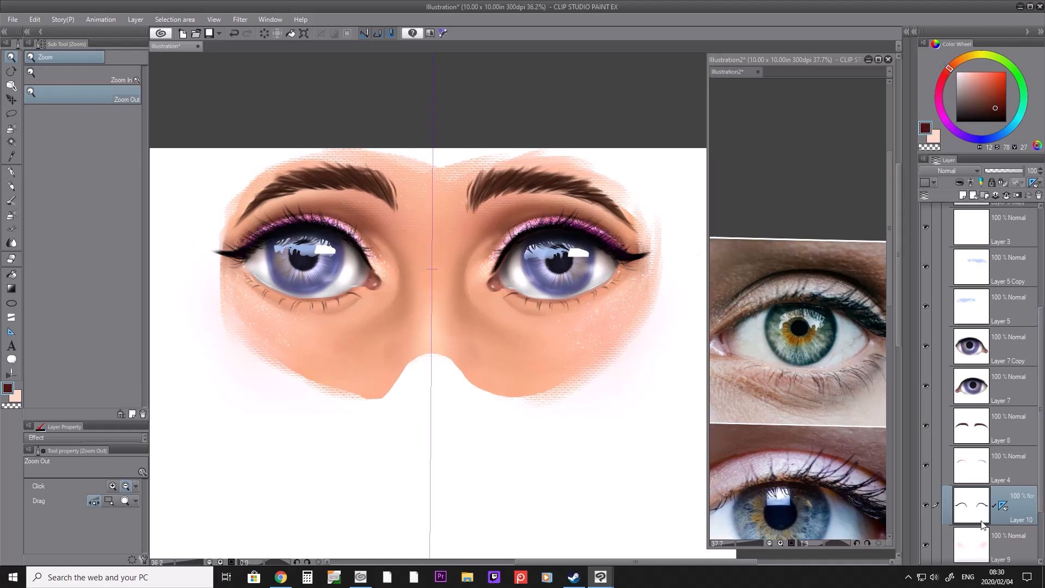
pyautogui.press('b')
pyautogui.press('b')
pyautogui.press('[')
pyautogui.press('[')
pyautogui.press('[')
pyautogui.press('[')
pyautogui.press('[')
pyautogui.press('[')
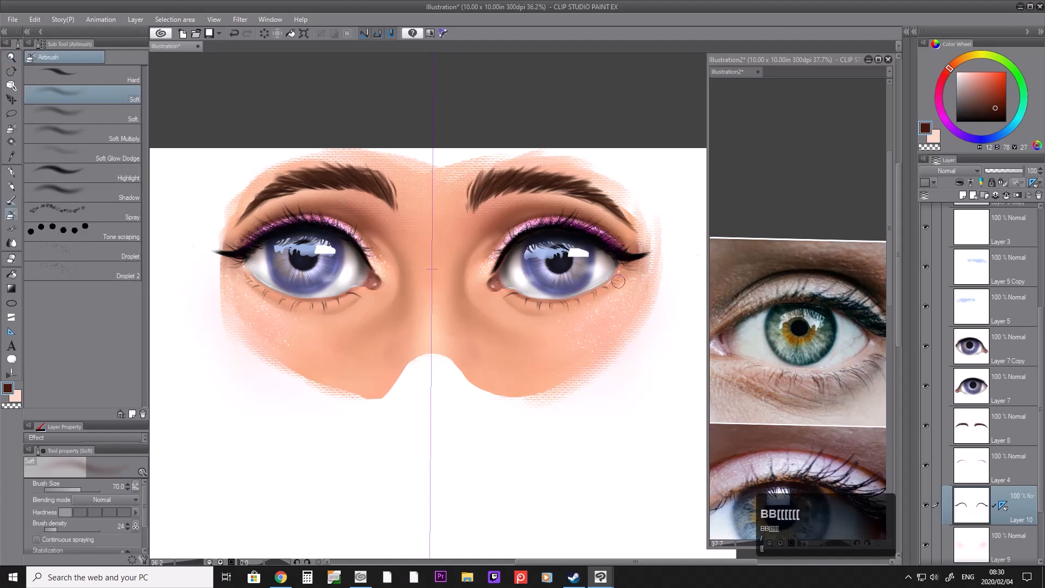
# Step: Airbrush reddish-brown shading at the outer eye corners with the Soft airbrush enlarged to 120, and reduce the size to 50
pyautogui.press(']')
pyautogui.press(']')
pyautogui.press(']')
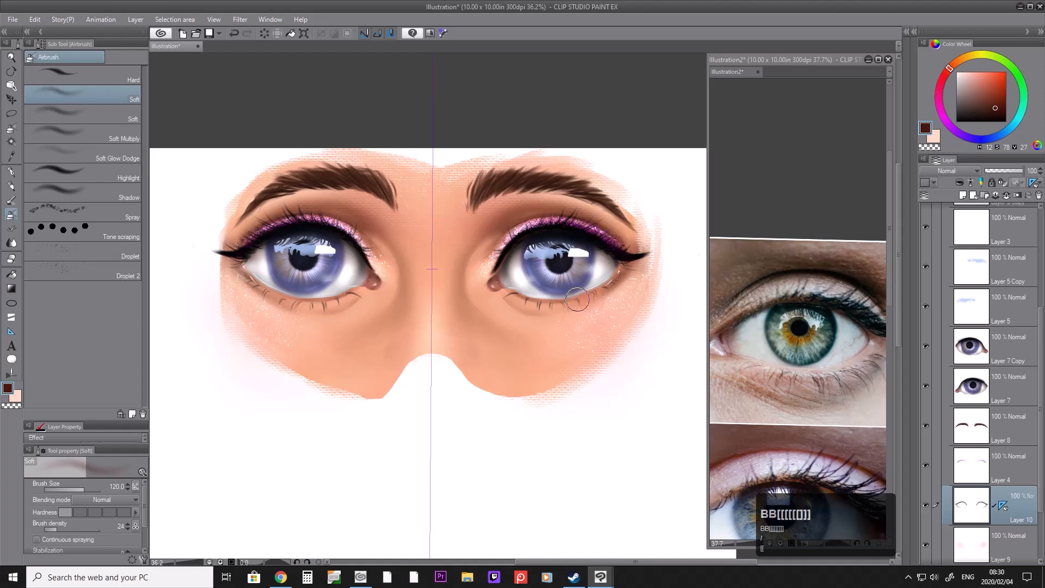
pyautogui.moveTo(628, 260); pyautogui.dragTo(624, 268)
pyautogui.press('[')
pyautogui.press('[')
pyautogui.press('[')
pyautogui.press('[')
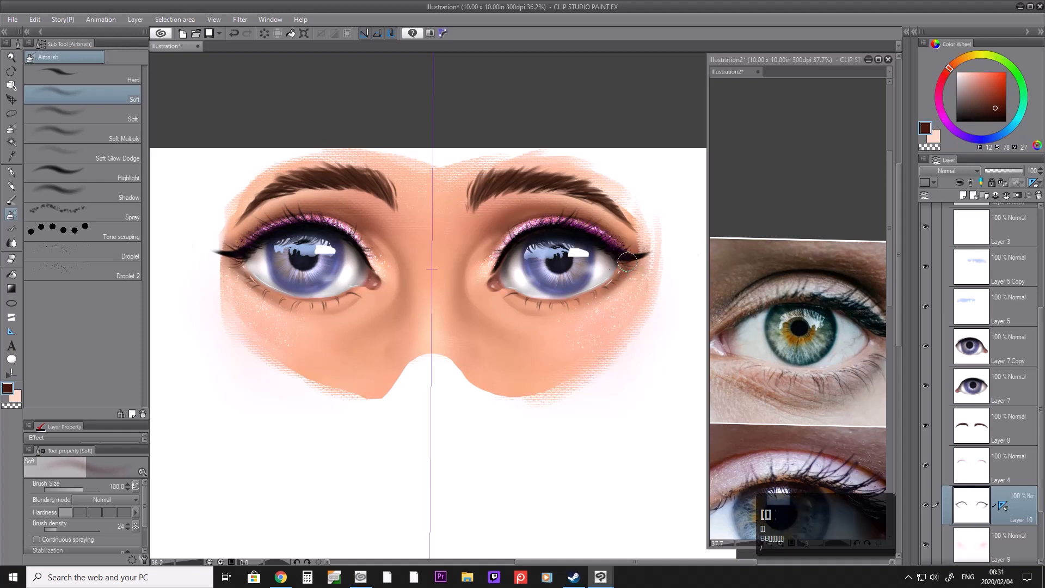
pyautogui.press('[')
# Step: Pick a dark magenta and airbrush mirrored shadow beneath the outer corners of both eyes, enlarging the brush to 120
pyautogui.click(939, 86)
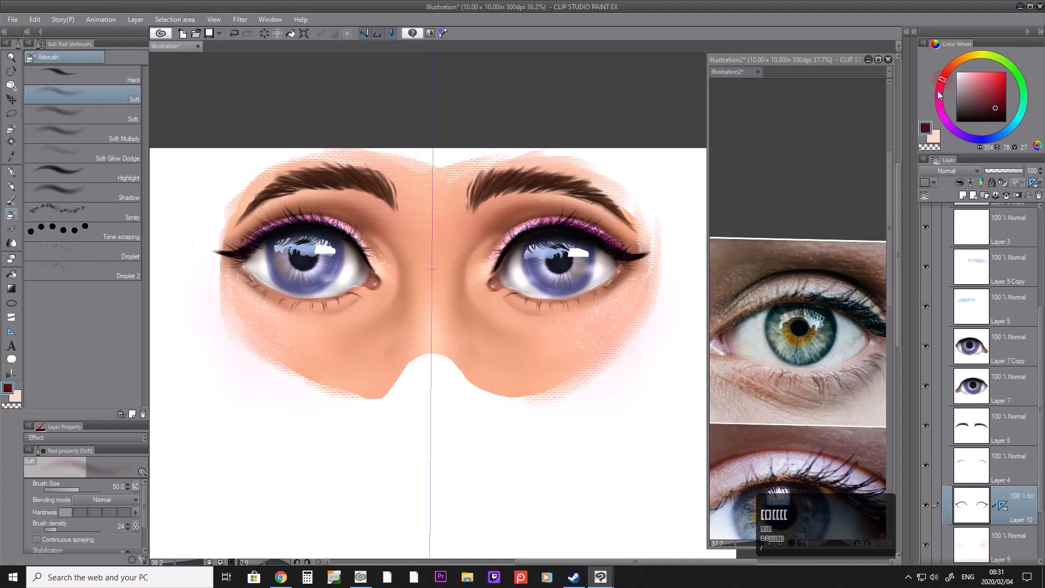
pyautogui.click(999, 107)
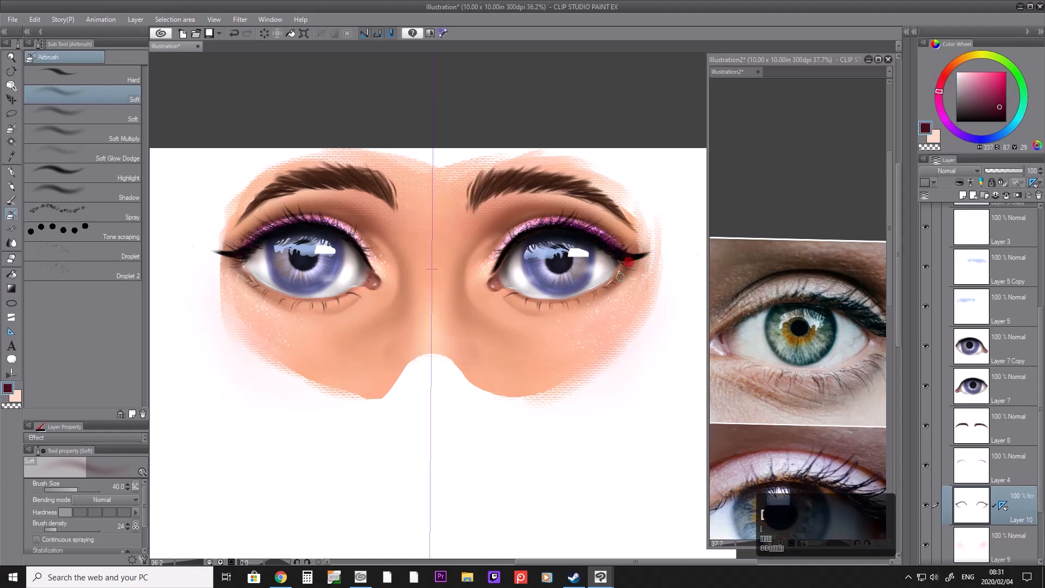
pyautogui.press(']')
pyautogui.press(']')
pyautogui.press(']')
pyautogui.press(']')
pyautogui.press(']')
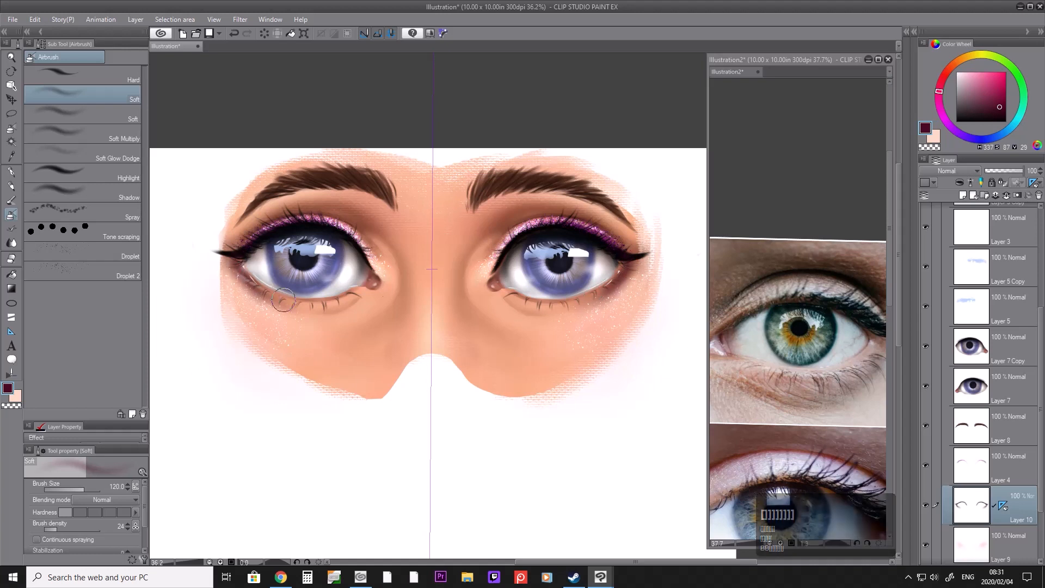
# Step: Hide and show Layers 6, 7, 7 Copy, 5 and 5 Copy one at a time to identify their contents
pyautogui.scroll(5, 934, 262)
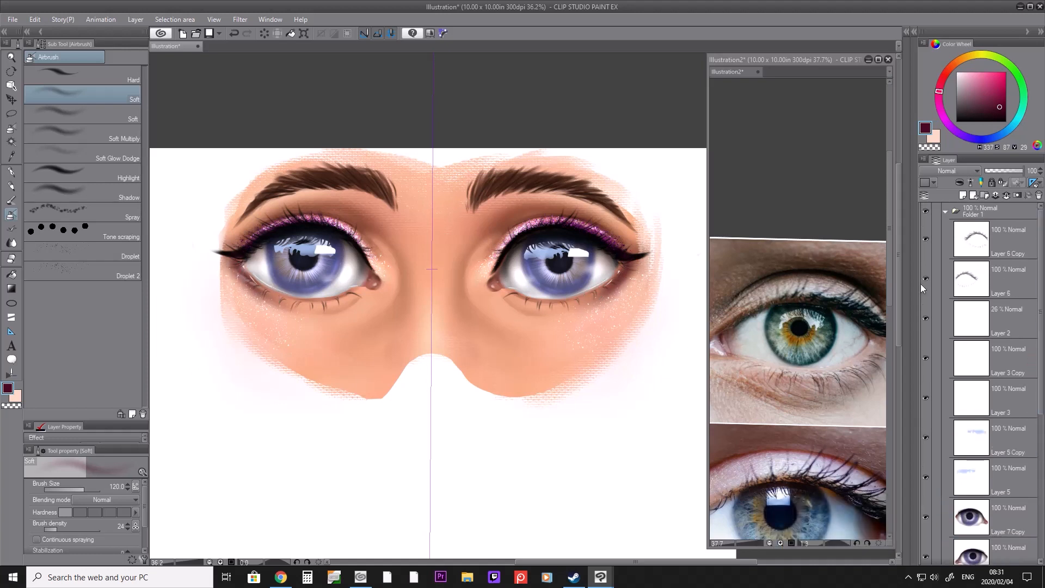
pyautogui.click(925, 279)
pyautogui.click(926, 278)
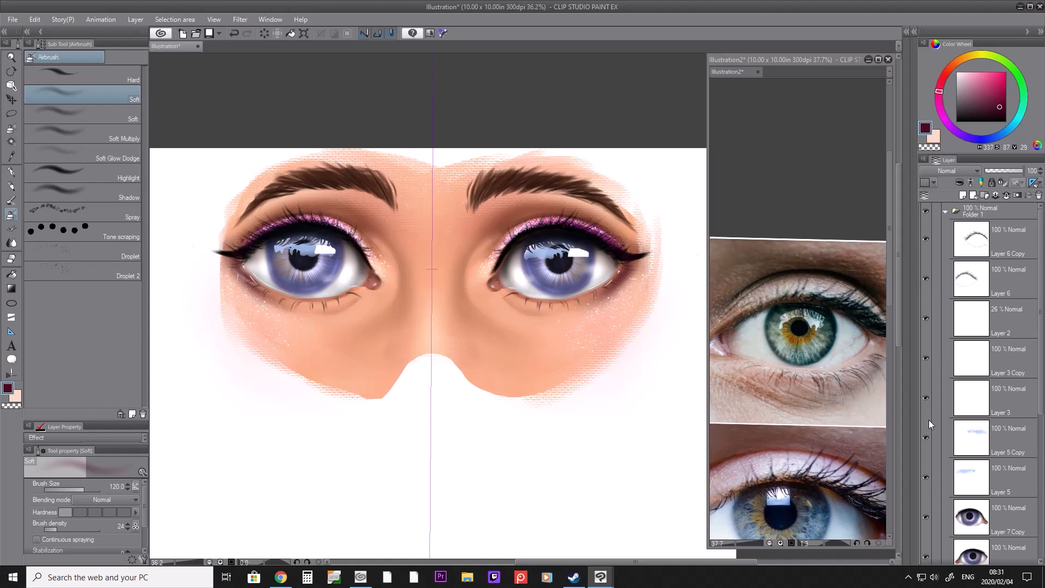
pyautogui.click(926, 555)
pyautogui.click(927, 553)
pyautogui.click(927, 514)
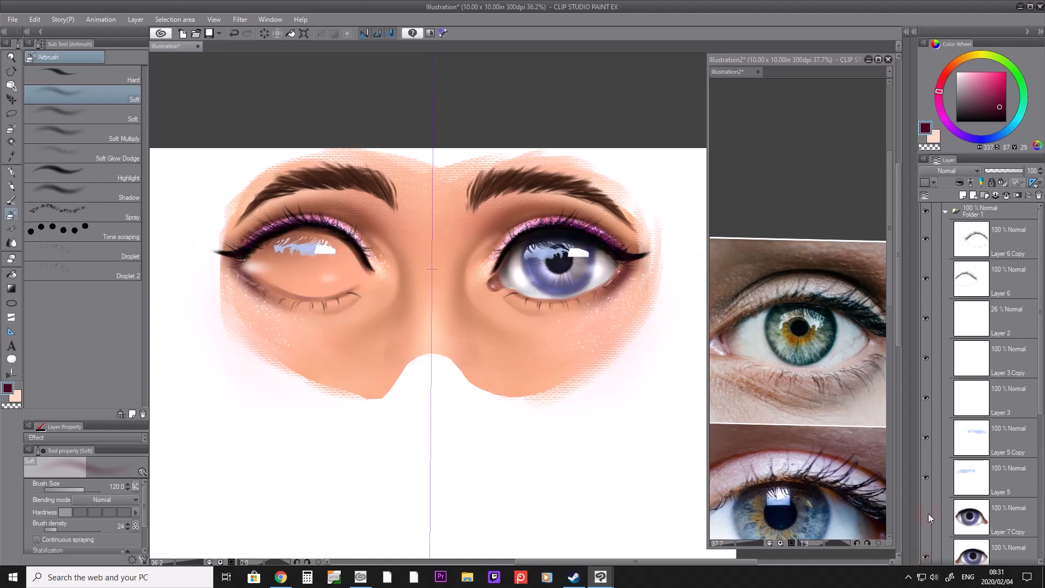
pyautogui.click(926, 515)
pyautogui.click(926, 477)
pyautogui.click(926, 475)
pyautogui.click(926, 437)
pyautogui.click(925, 433)
pyautogui.click(1006, 438)
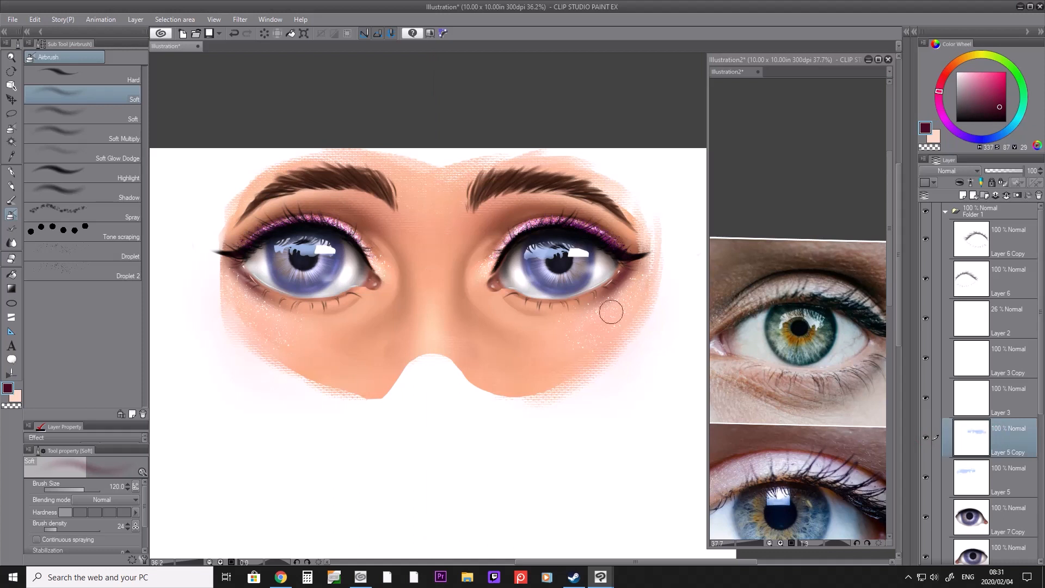
pyautogui.press('e')
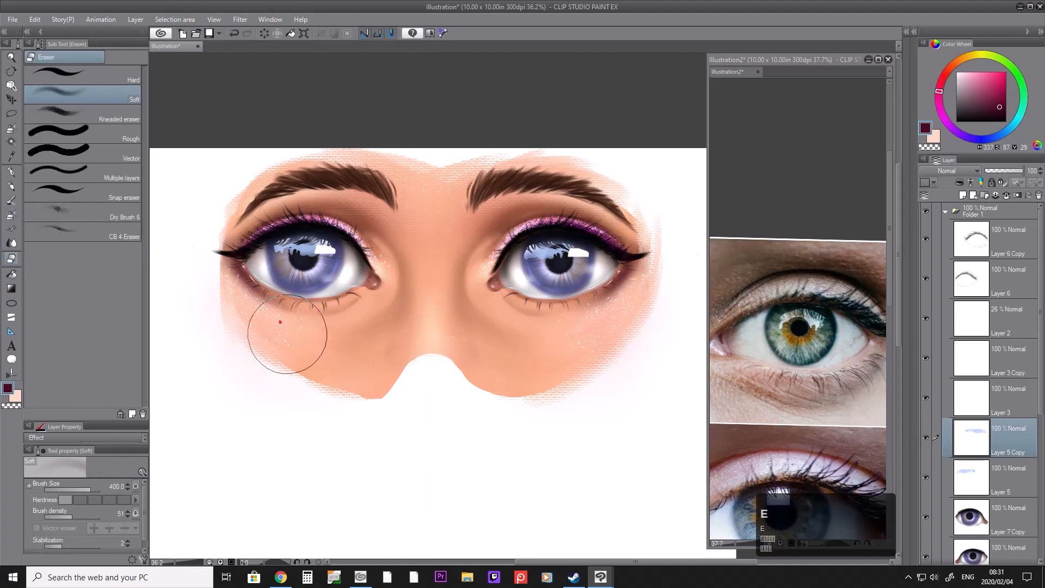
pyautogui.press('/')
pyautogui.click(436, 179)
pyautogui.click(413, 168)
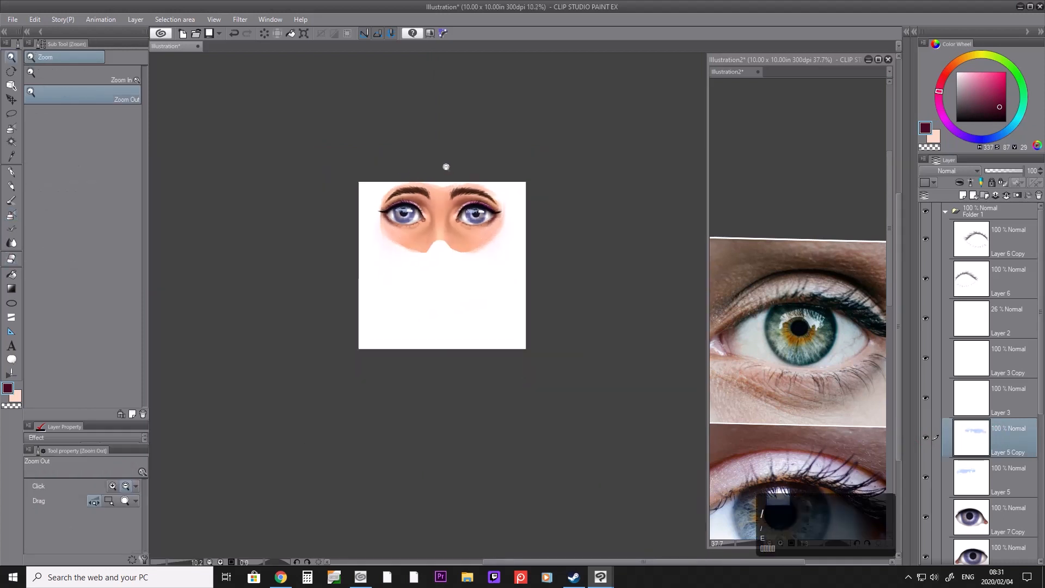
pyautogui.scroll(3, 453, 202)
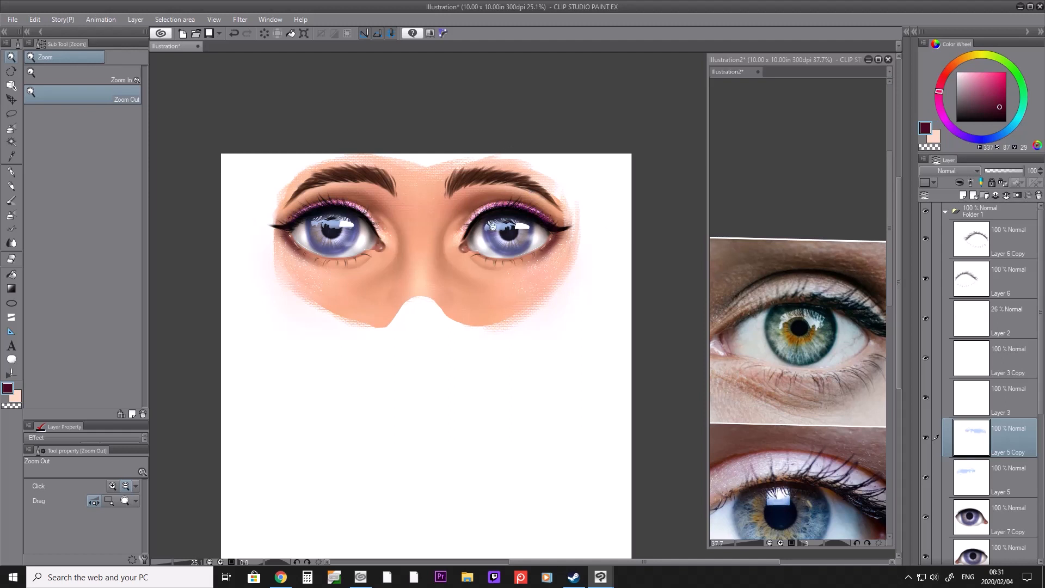
# Step: Check what Layer 6 Copy contains, try duplicating it, and undo the duplication
pyautogui.click(1007, 241)
pyautogui.click(928, 238)
pyautogui.click(928, 239)
pyautogui.rightClick(1012, 234)
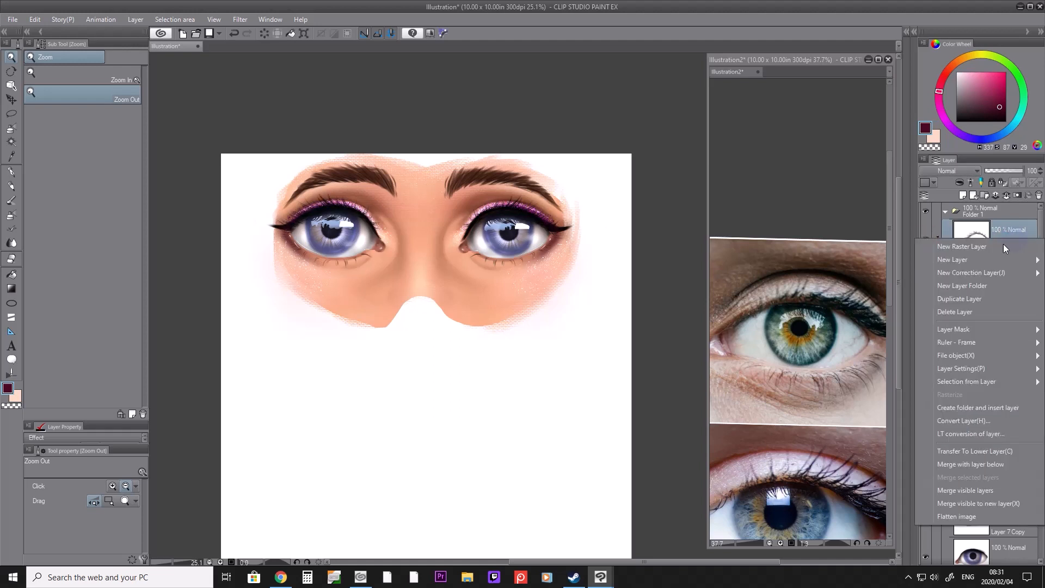
pyautogui.click(979, 299)
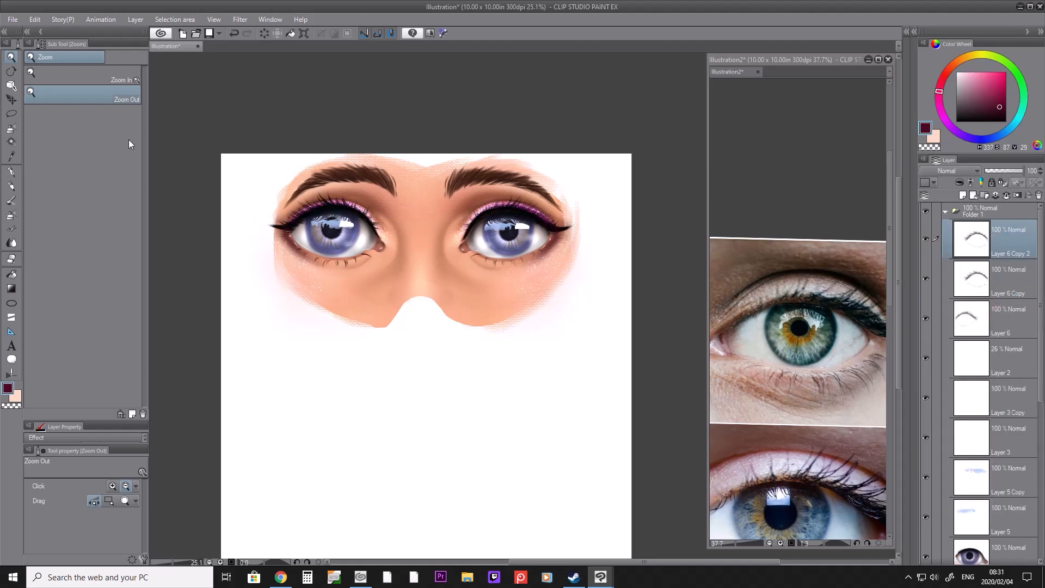
pyautogui.hotkey('ctrl', 'z')
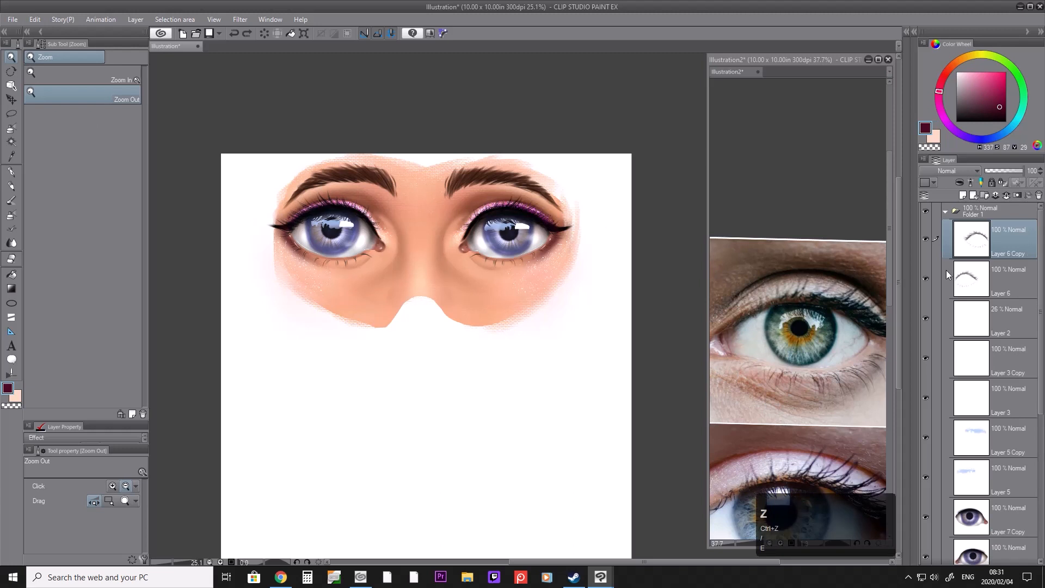
# Step: Duplicate Layer 6 Copy and move the symmetry ruler from Layer 10 onto the duplicate
pyautogui.rightClick(1006, 246)
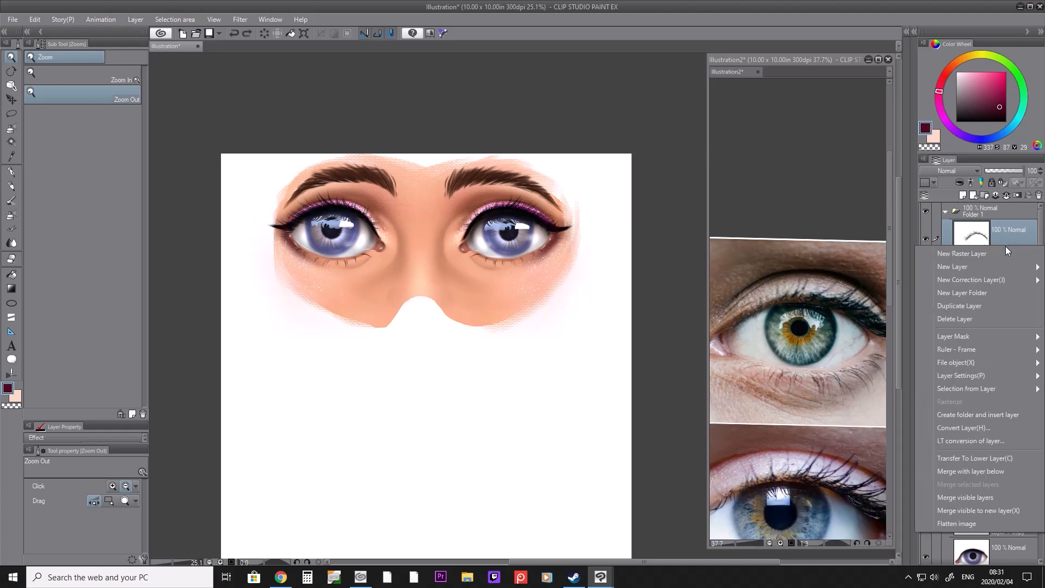
pyautogui.click(968, 309)
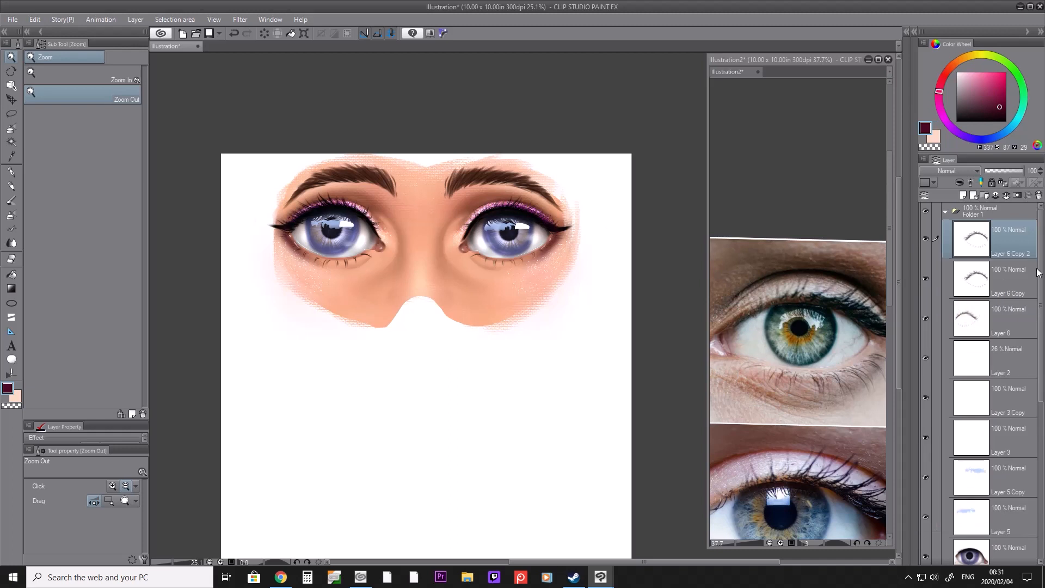
pyautogui.scroll(-3, 1041, 311)
pyautogui.scroll(-4, 1040, 311)
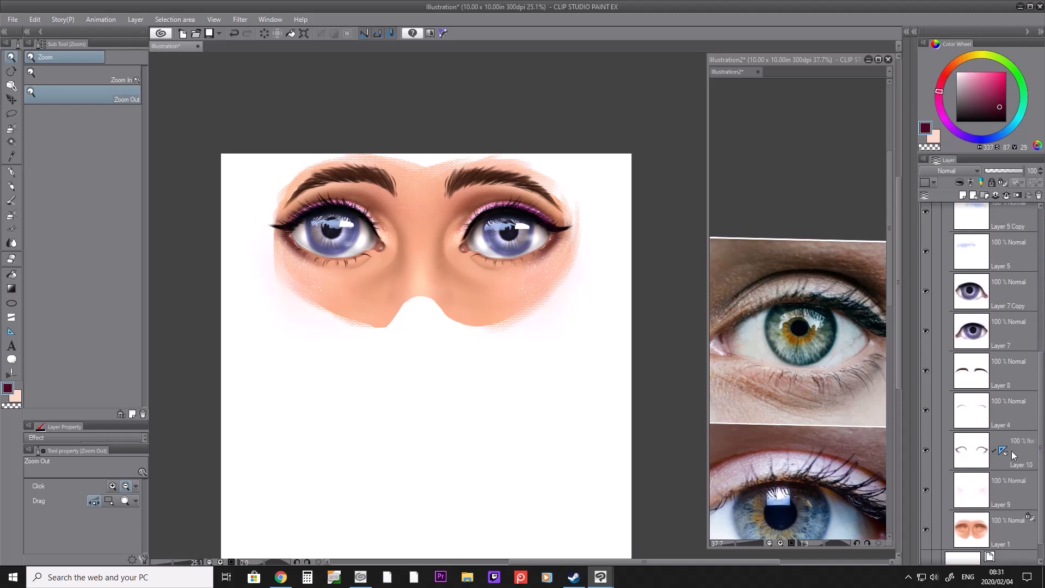
pyautogui.moveTo(1001, 453)
pyautogui.mouseDown()
pyautogui.moveTo(991, 212)
pyautogui.moveTo(1005, 214)
pyautogui.moveTo(1004, 246)
pyautogui.mouseUp()
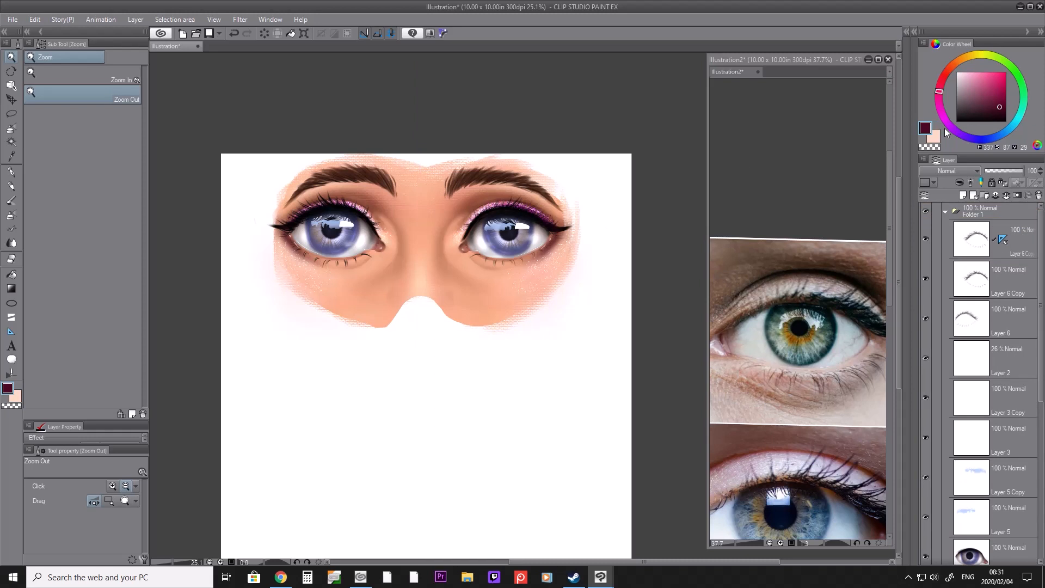
# Step: Set the GCB 4 plain brush to black at size 30 and select the duplicate of Layer 6 Copy
pyautogui.press('b')
pyautogui.press('[')
pyautogui.press('[')
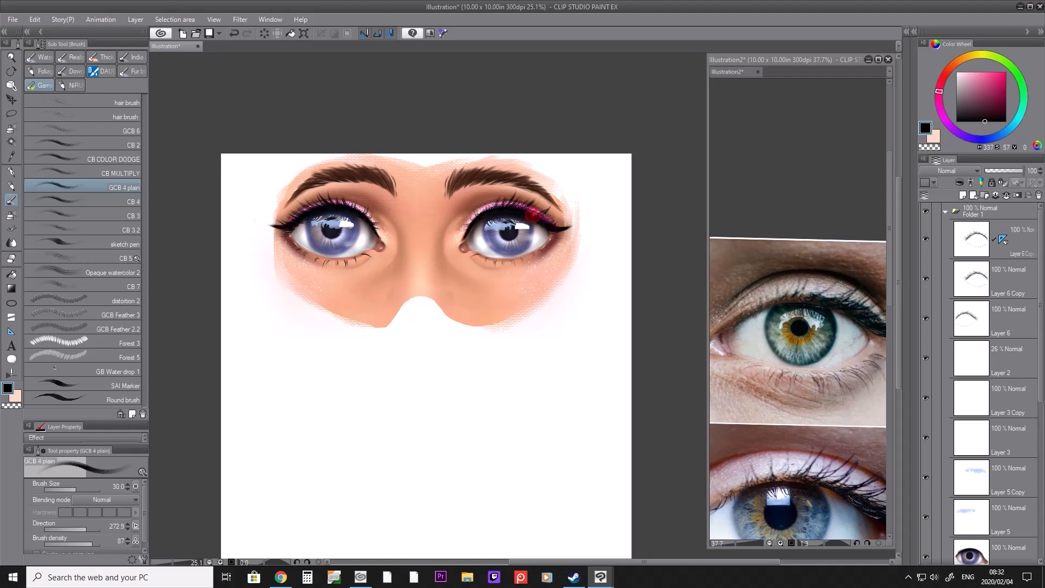
pyautogui.click(988, 248)
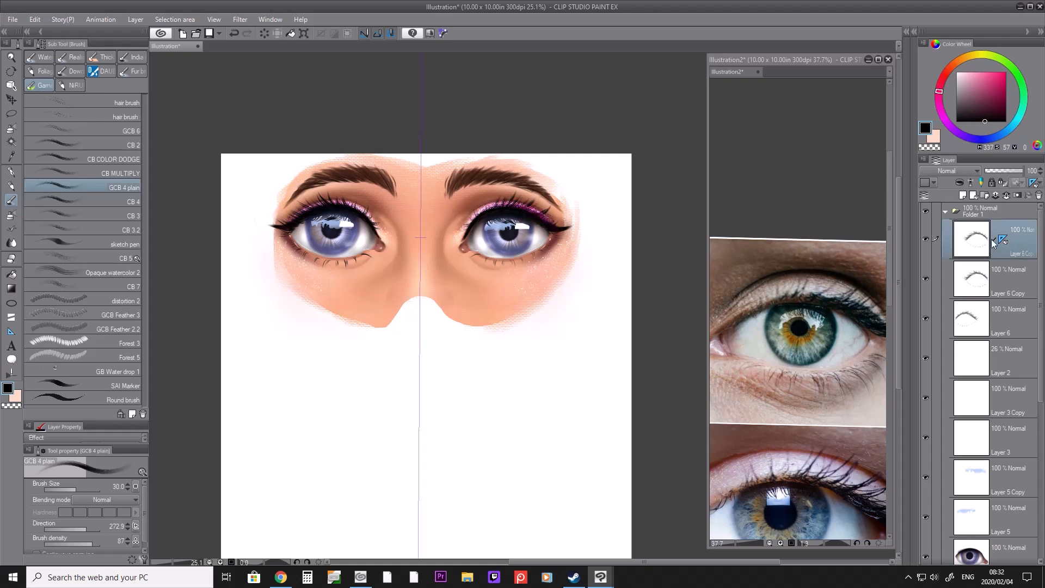
# Step: Undo back past the duplication of Layer 6 Copy, and redo it together with its symmetry ruler
pyautogui.hotkey('ctrl', 'z')
pyautogui.hotkey('ctrl', 'z')
pyautogui.hotkey('ctrl', 'z')
pyautogui.hotkey('ctrl', 'z')
pyautogui.hotkey('ctrl', 'z')
pyautogui.hotkey('ctrl', 'z')
pyautogui.hotkey('ctrl', 'z')
pyautogui.hotkey('ctrl', 'z')
pyautogui.hotkey('ctrl', 'z')
pyautogui.hotkey('ctrl', 'z')
pyautogui.hotkey('ctrl', 'z')
pyautogui.hotkey('ctrl', 'z')
pyautogui.hotkey('ctrl', 'z')
pyautogui.hotkey('ctrl', 'z')
pyautogui.hotkey('ctrl', 'z')
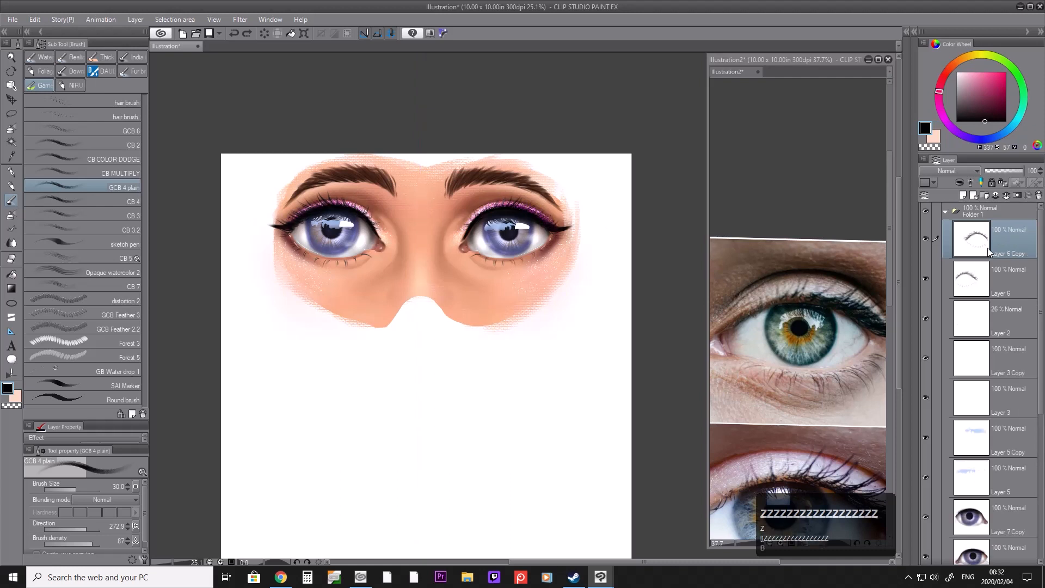
pyautogui.click(247, 34)
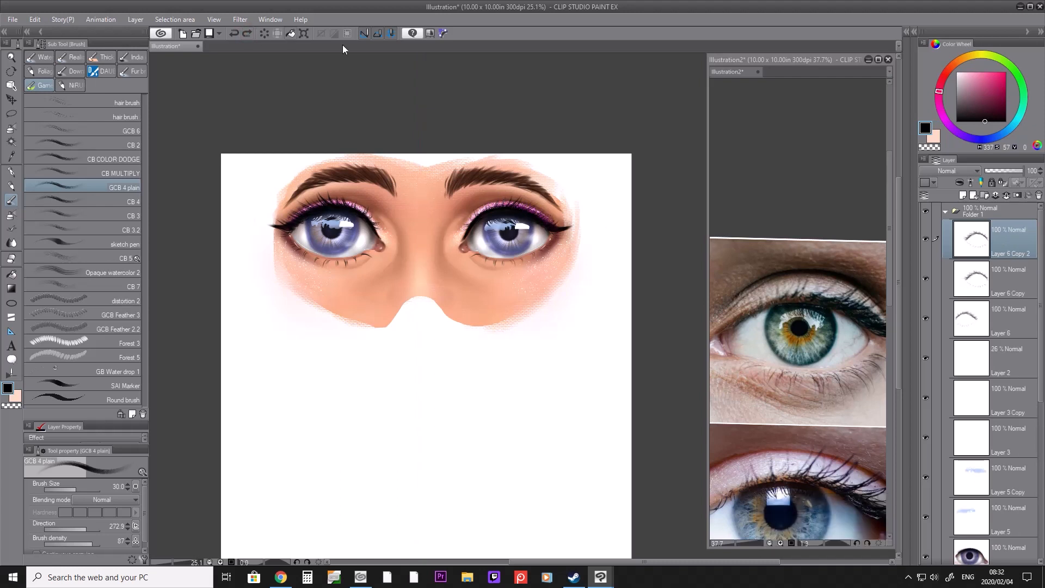
pyautogui.hotkey('ctrl', 'y')
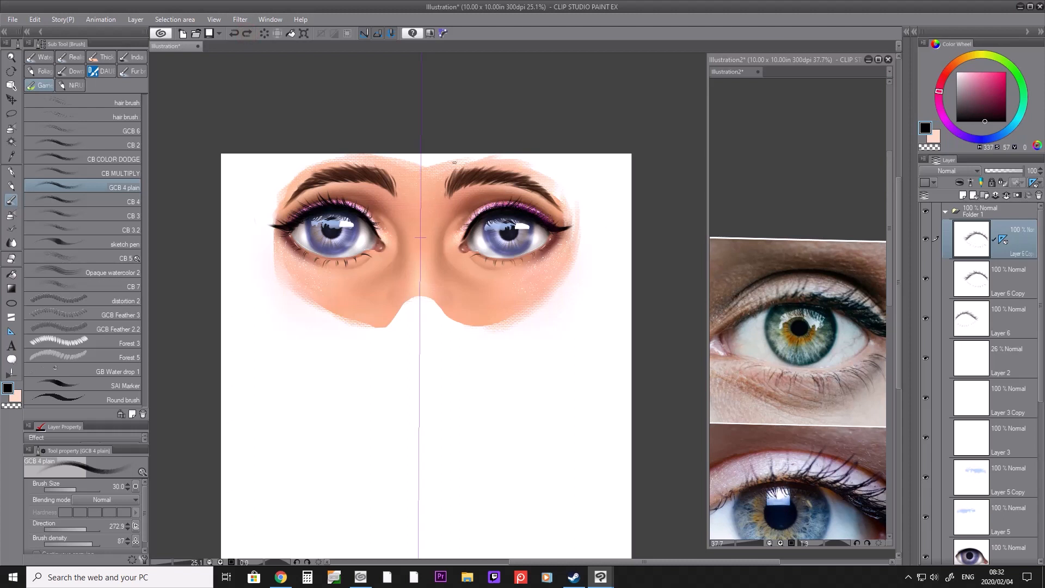
# Step: Paint mirrored black upper lashes on both eyes with the brush at size 20, undoing the unwanted strokes
pyautogui.press('[')
pyautogui.press('[')
pyautogui.moveTo(530, 216); pyautogui.dragTo(560, 208)
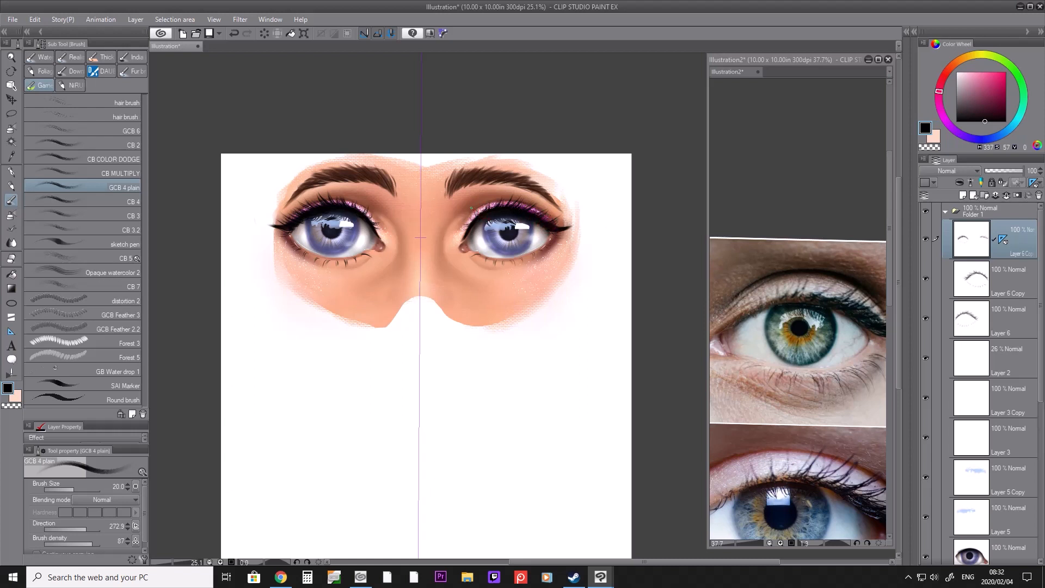
pyautogui.moveTo(481, 218)
pyautogui.mouseDown()
pyautogui.moveTo(462, 216)
pyautogui.moveTo(500, 189)
pyautogui.mouseUp()
pyautogui.hotkey('ctrl', 'z')
pyautogui.hotkey('ctrl', 'z')
pyautogui.hotkey('ctrl', 'z')
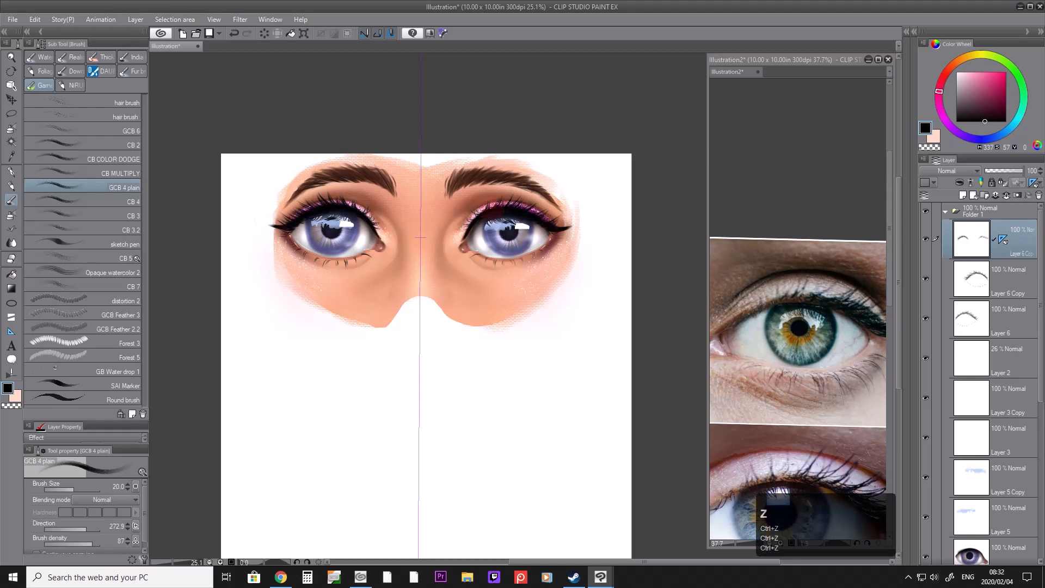
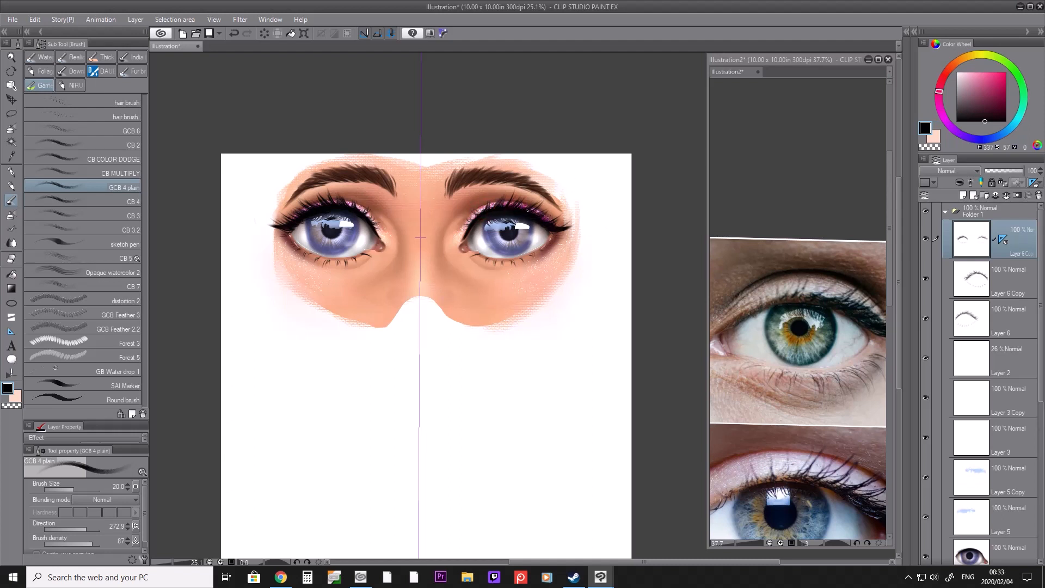
pyautogui.moveTo(522, 213); pyautogui.dragTo(540, 204)
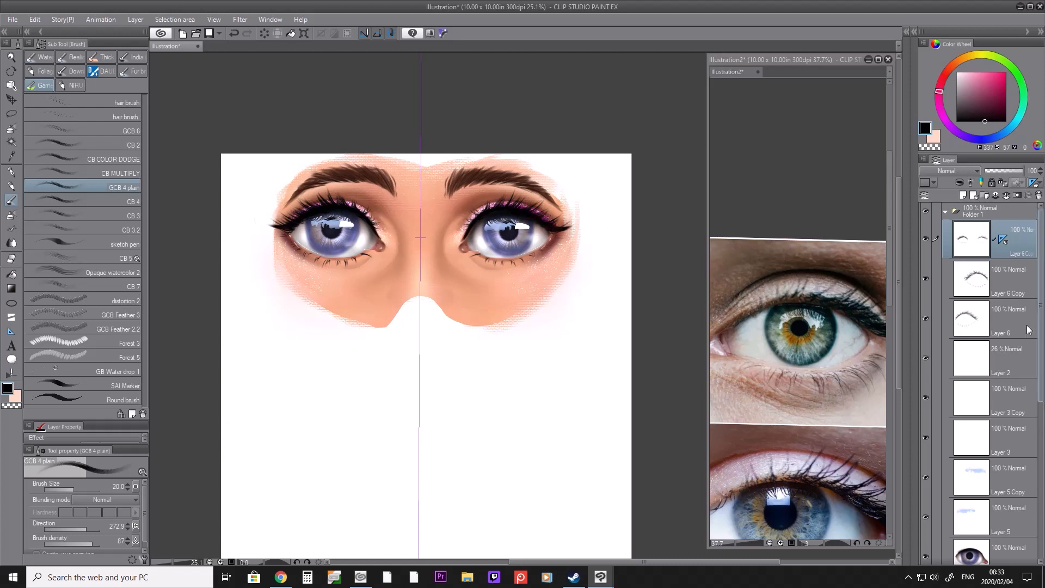
# Step: Merge Layer 7 Copy, Layer 5 Copy and Layer 3 Copy each with the layer directly below
pyautogui.scroll(-4, 1034, 357)
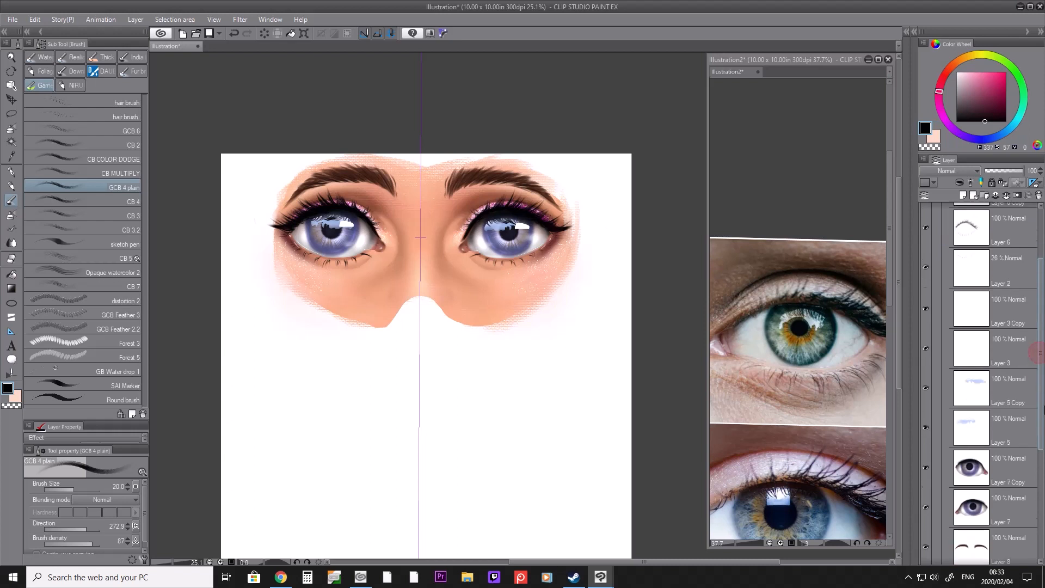
pyautogui.click(1021, 417)
pyautogui.rightClick(1020, 418)
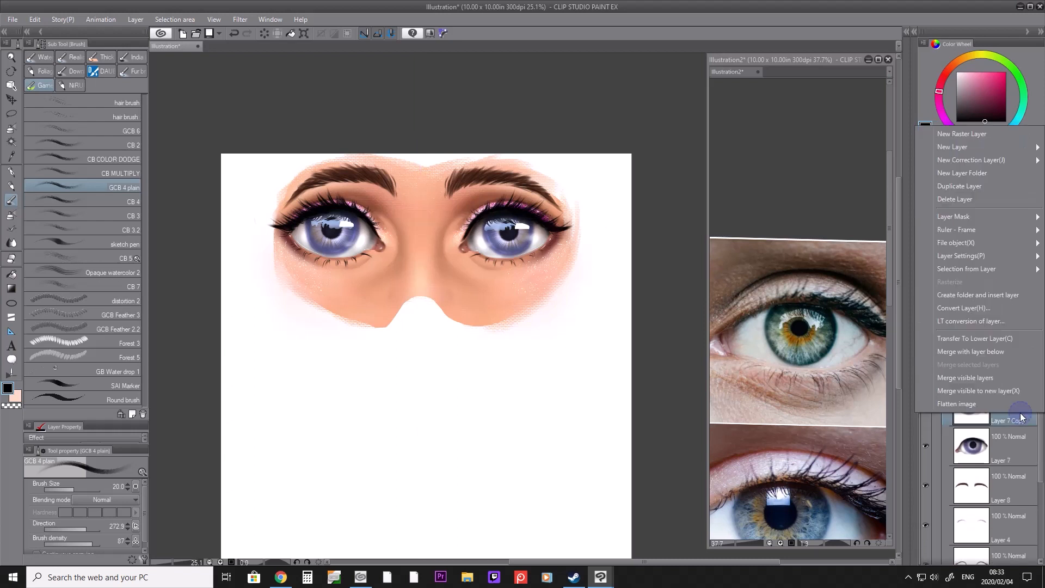
pyautogui.click(994, 352)
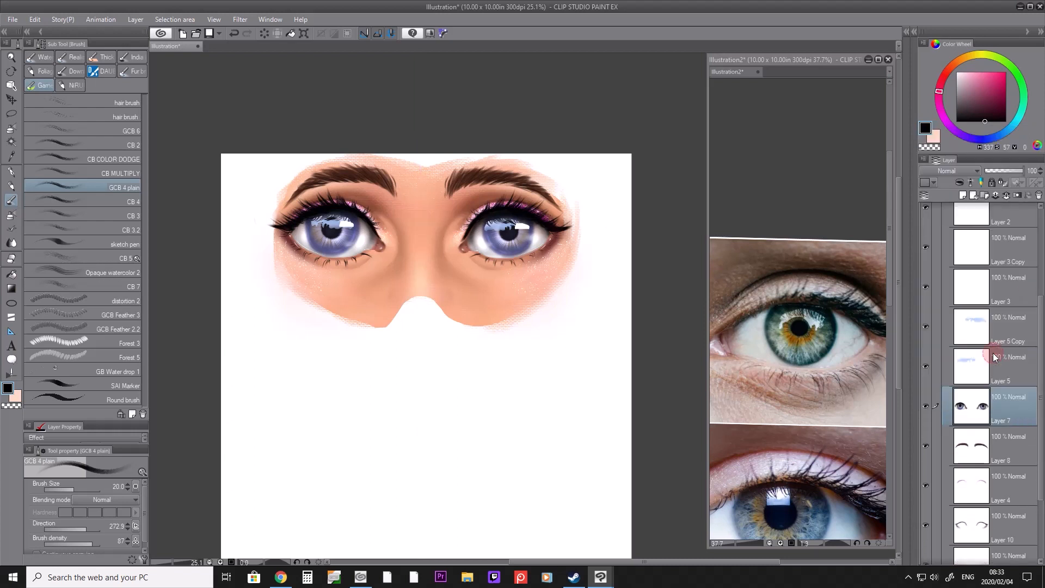
pyautogui.click(1008, 316)
pyautogui.rightClick(1005, 315)
pyautogui.click(999, 263)
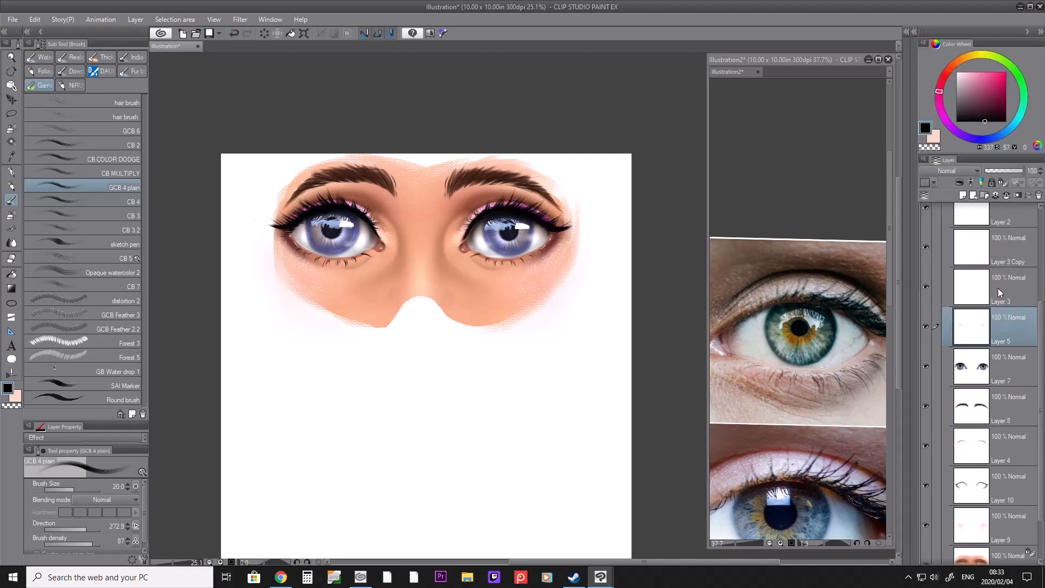
pyautogui.click(982, 251)
pyautogui.rightClick(983, 251)
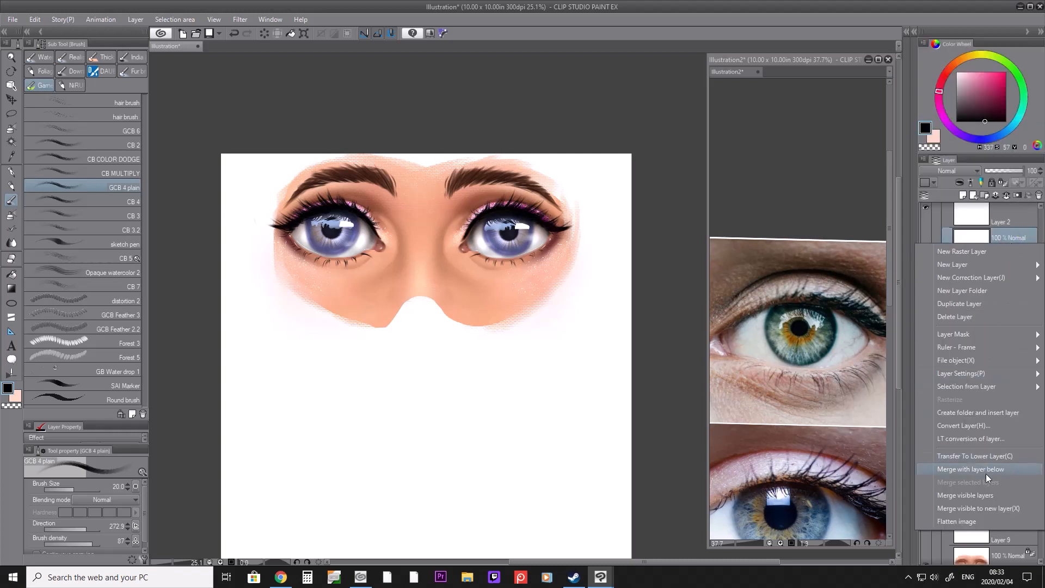
pyautogui.click(986, 471)
# Step: On Layer 7, sample a muted blue from the left eye's iris and airbrush its outer edge with the Soft brush at size 20
pyautogui.click(1015, 328)
pyautogui.press('i')
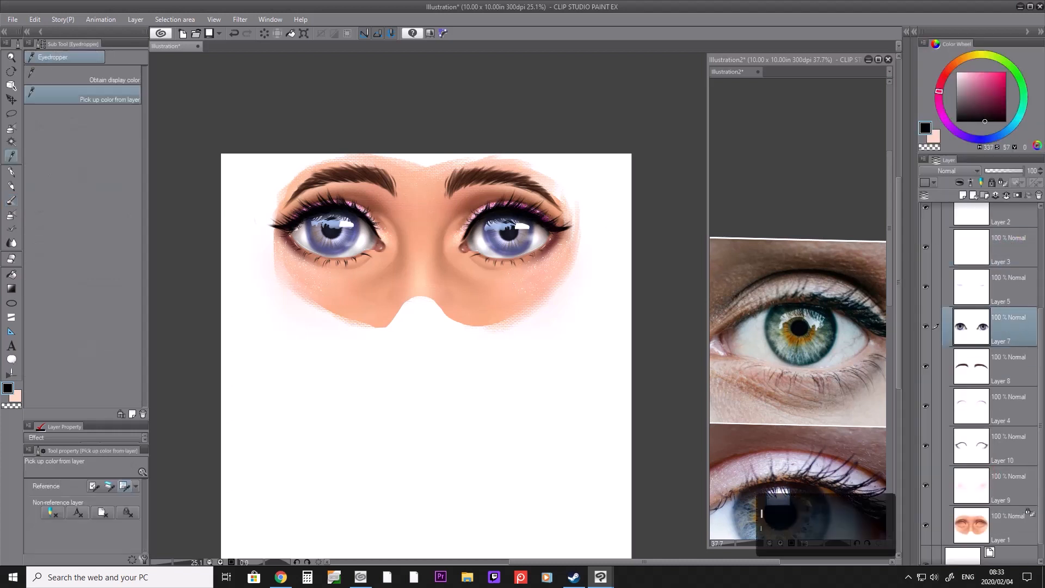
pyautogui.click(363, 231)
pyautogui.press('b')
pyautogui.press('b')
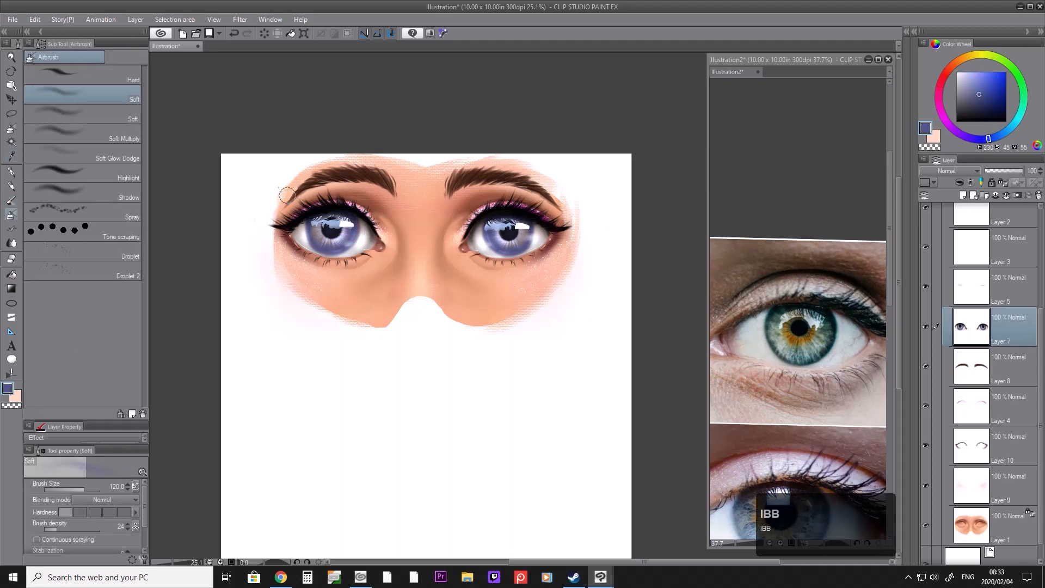
pyautogui.press('[')
pyautogui.press('[')
pyautogui.press('[')
pyautogui.press('[')
pyautogui.press('[')
pyautogui.press('[')
pyautogui.press('[')
pyautogui.press('[')
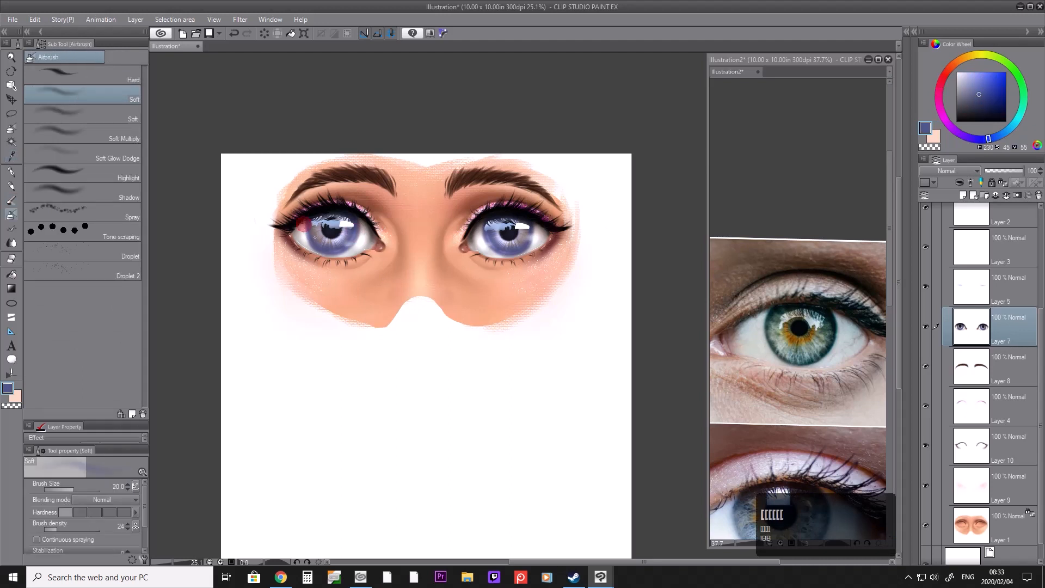
# Step: Sample a darker blue from the left iris and deepen its outer side with the Soft airbrush at size 50
pyautogui.press(']')
pyautogui.press(']')
pyautogui.press(']')
pyautogui.press(']')
pyautogui.press('i')
pyautogui.click(315, 222)
pyautogui.press('b')
pyautogui.press('b')
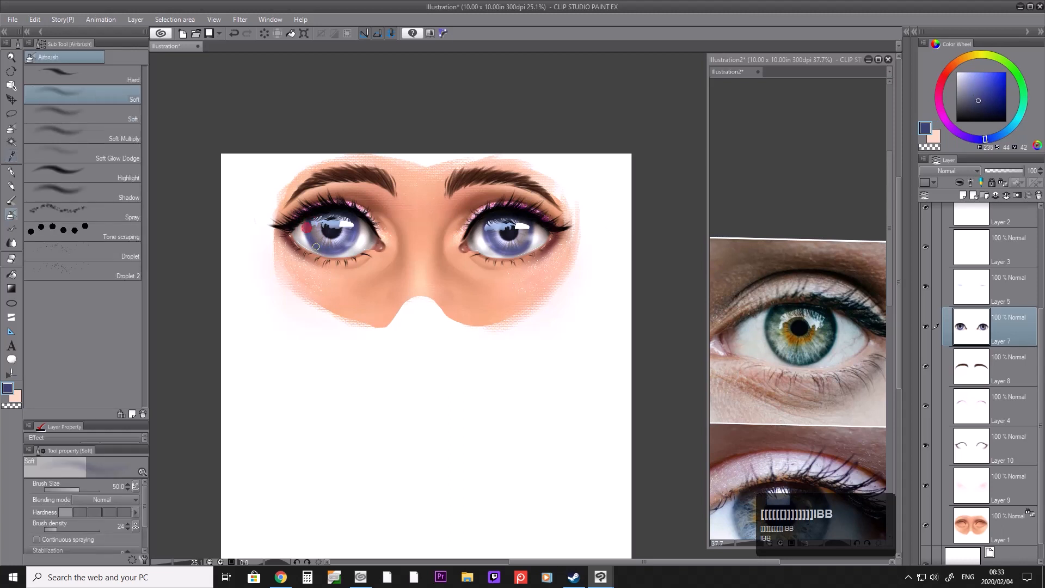
# Step: Sample the near-white of the left eyeball and clean up the white around the iris, finishing with the Soft airbrush at size 30
pyautogui.press('i')
pyautogui.click(305, 238)
pyautogui.press('b')
pyautogui.press('b')
pyautogui.press('[')
pyautogui.press('[')
pyautogui.click(305, 237)
pyautogui.press(']')
pyautogui.press(']')
pyautogui.press(']')
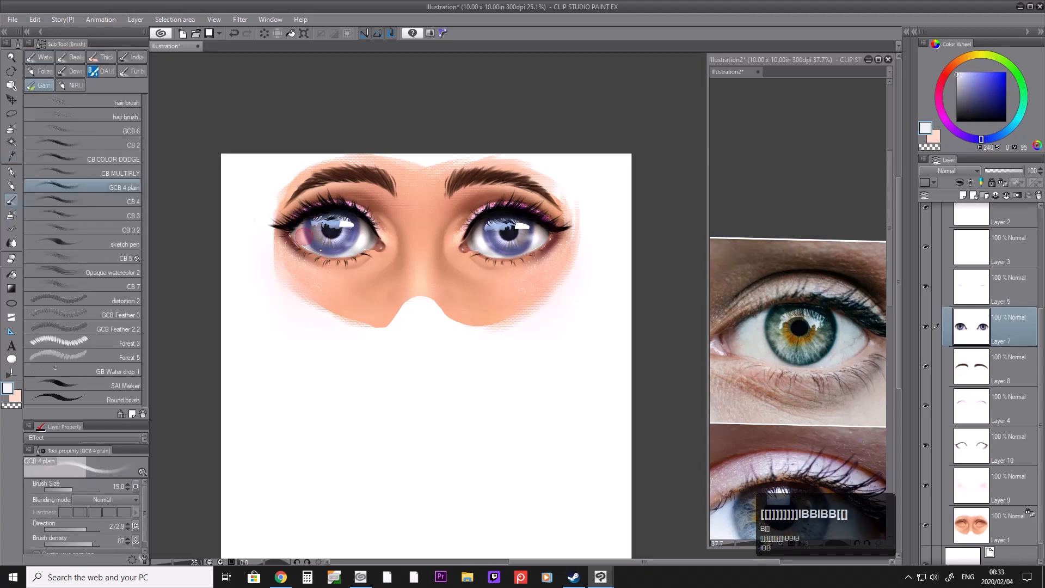
pyautogui.press('b')
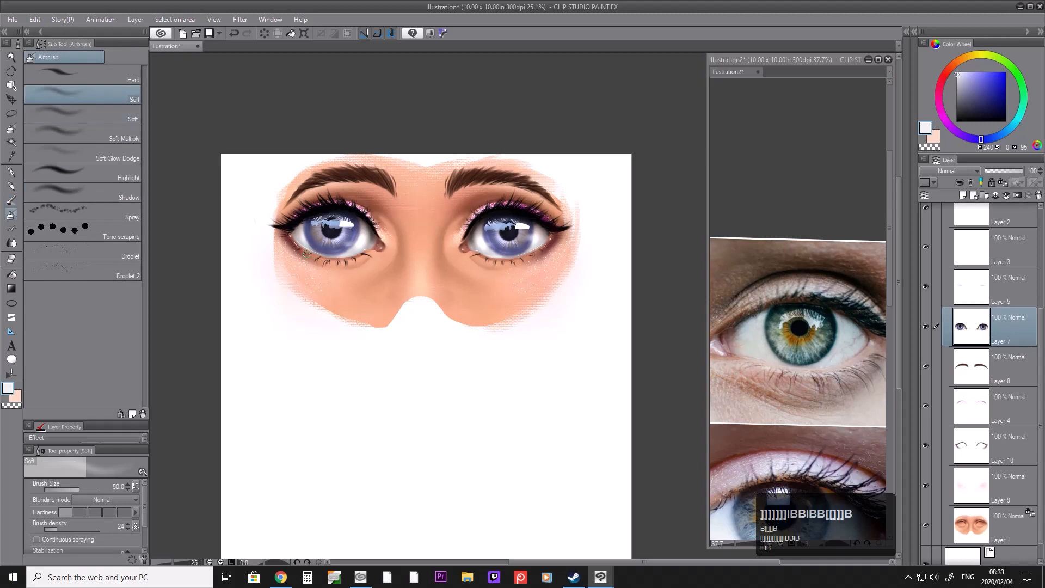
pyautogui.press('[')
pyautogui.press('[')
pyautogui.press('[')
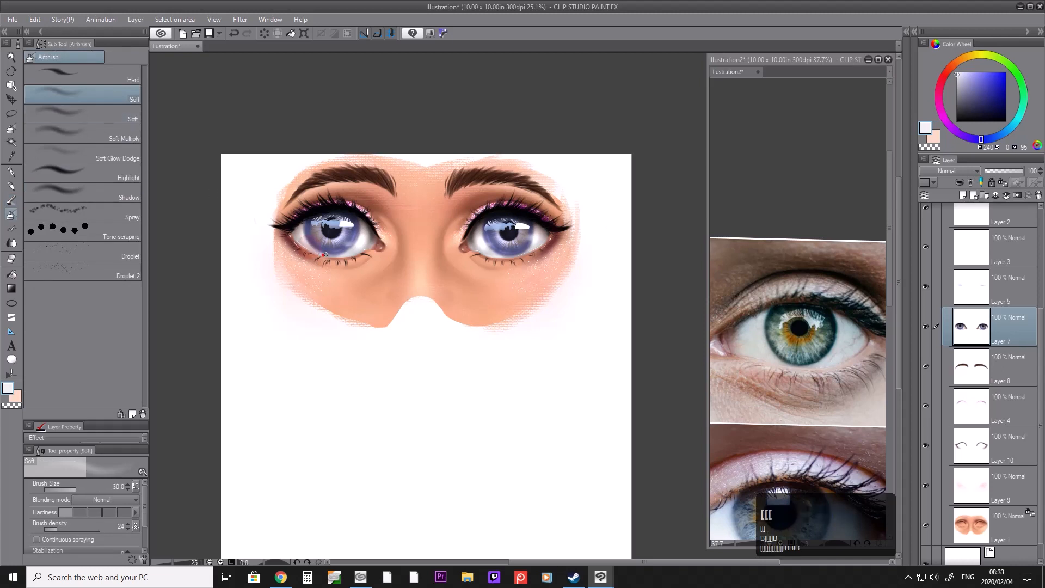
# Step: Sample a dark grey-blue from the right eye's iris and airbrush its outer edge at size 30
pyautogui.press('i')
pyautogui.click(534, 234)
pyautogui.press('b')
pyautogui.press('b')
pyautogui.press('i')
pyautogui.press('b')
pyautogui.press('b')
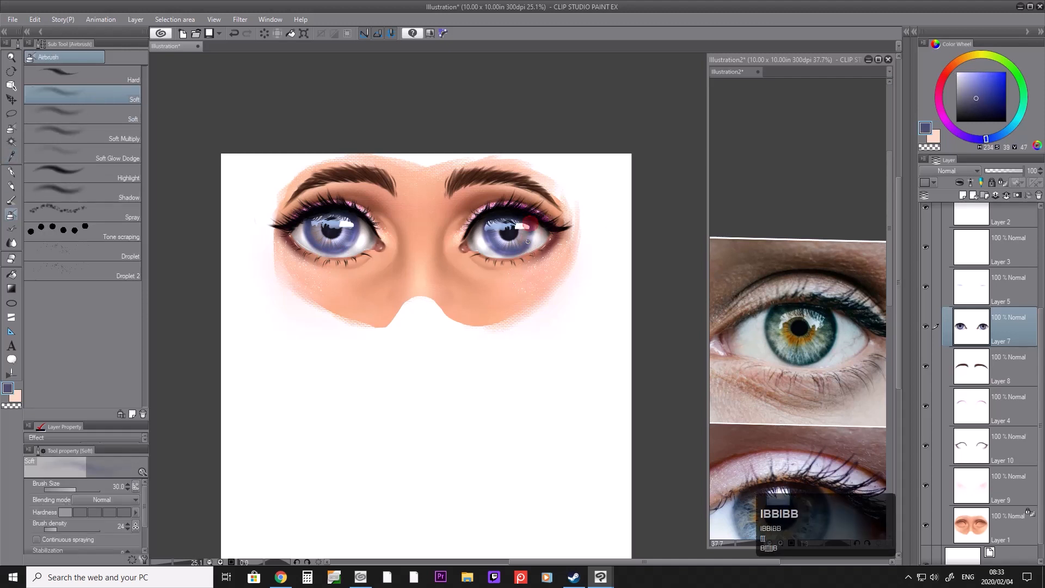
pyautogui.moveTo(529, 237); pyautogui.dragTo(530, 238)
# Step: Sample the light grey of the right eyeball and airbrush the white along the lower iris edge at size 25
pyautogui.press('i')
pyautogui.click(540, 236)
pyautogui.press('b')
pyautogui.press('b')
pyautogui.press('[')
pyautogui.press('[')
pyautogui.moveTo(517, 257)
pyautogui.mouseDown()
pyautogui.moveTo(534, 242)
pyautogui.moveTo(494, 254)
pyautogui.moveTo(524, 251)
pyautogui.mouseUp()
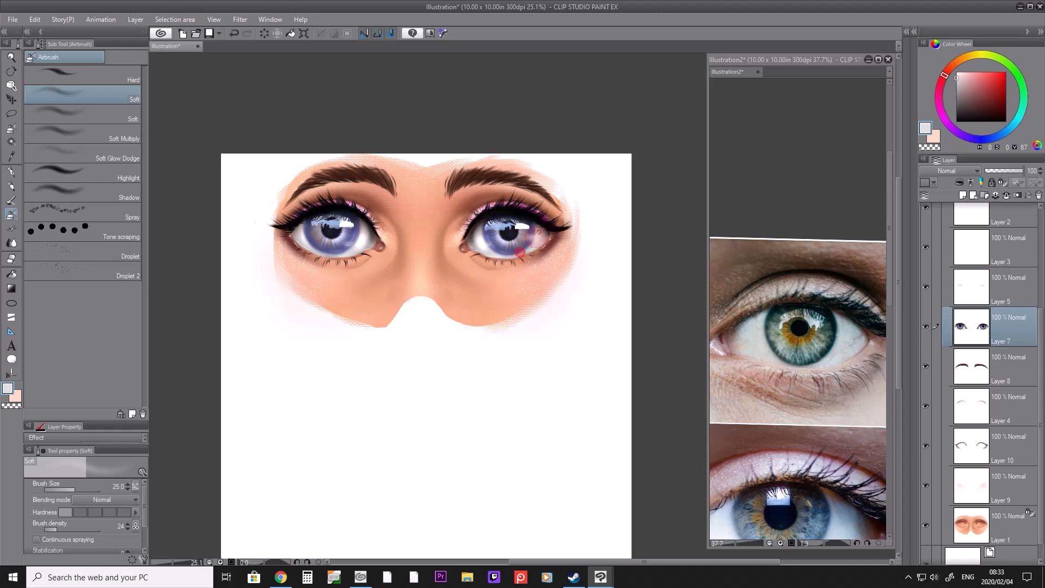
# Step: Sample a warm grey beside the right eye's lower iris, enlarge the Soft airbrush to 30, and select Layer 1
pyautogui.press('i')
pyautogui.click(527, 250)
pyautogui.press('b')
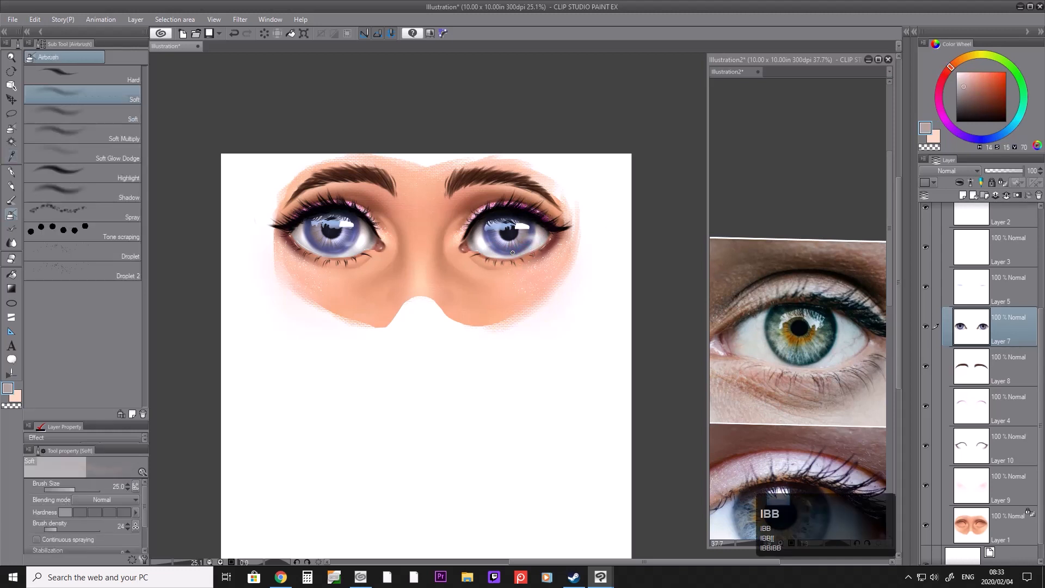
pyautogui.press(']')
pyautogui.press(']')
pyautogui.click(1020, 521)
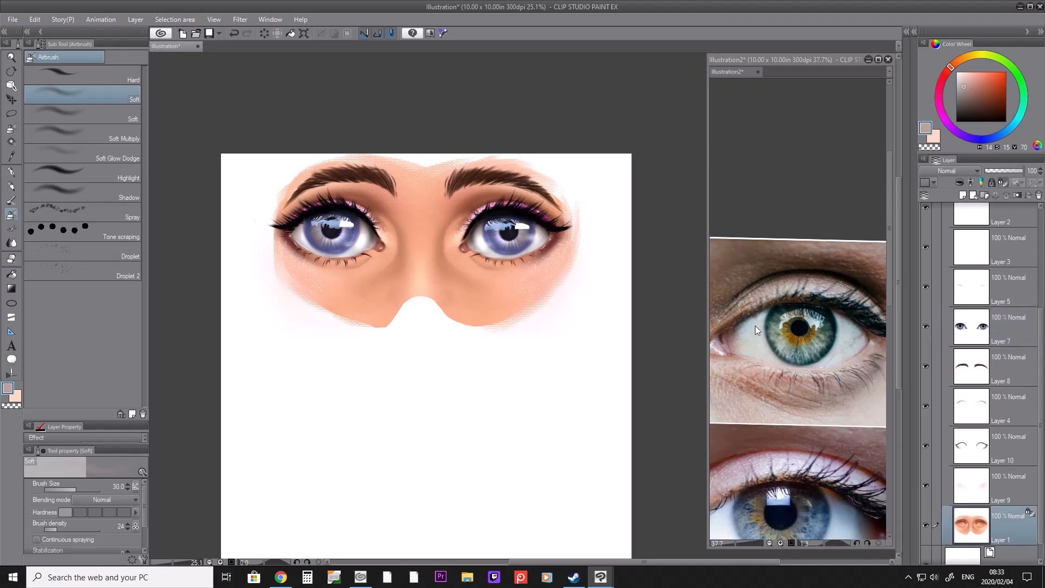
# Step: Add a new layer directly above Layer 7 and reduce the Soft airbrush size to 25
pyautogui.click(1022, 332)
pyautogui.click(962, 194)
pyautogui.press('[')
pyautogui.press('[')
pyautogui.moveTo(480, 253); pyautogui.dragTo(506, 258)
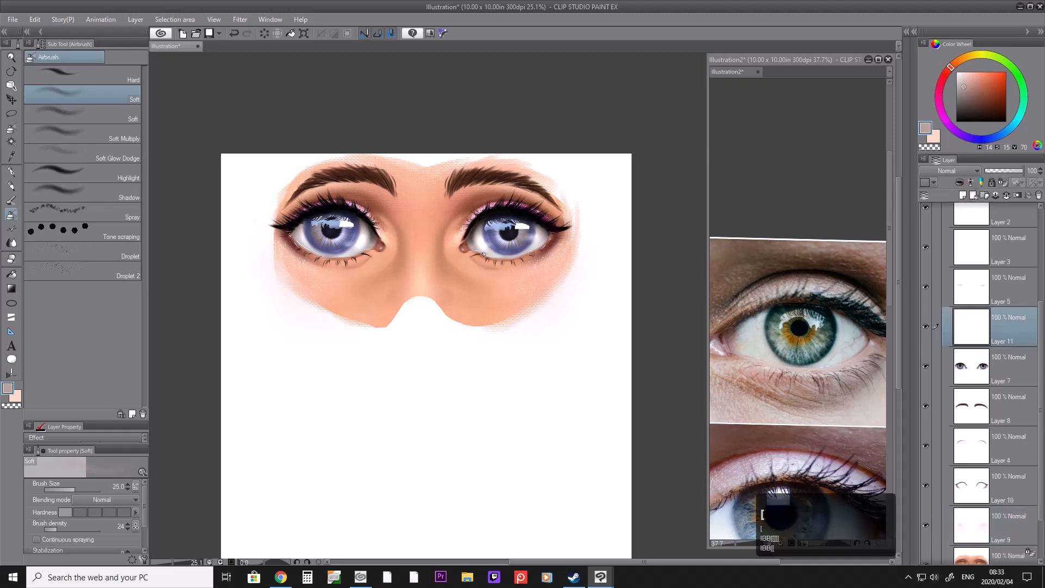
# Step: Sample the reddish-brown tone beside the inner corner of the right-hand eye and move Layer 11 above Layer 3
pyautogui.press('i')
pyautogui.click(472, 257)
pyautogui.press('b')
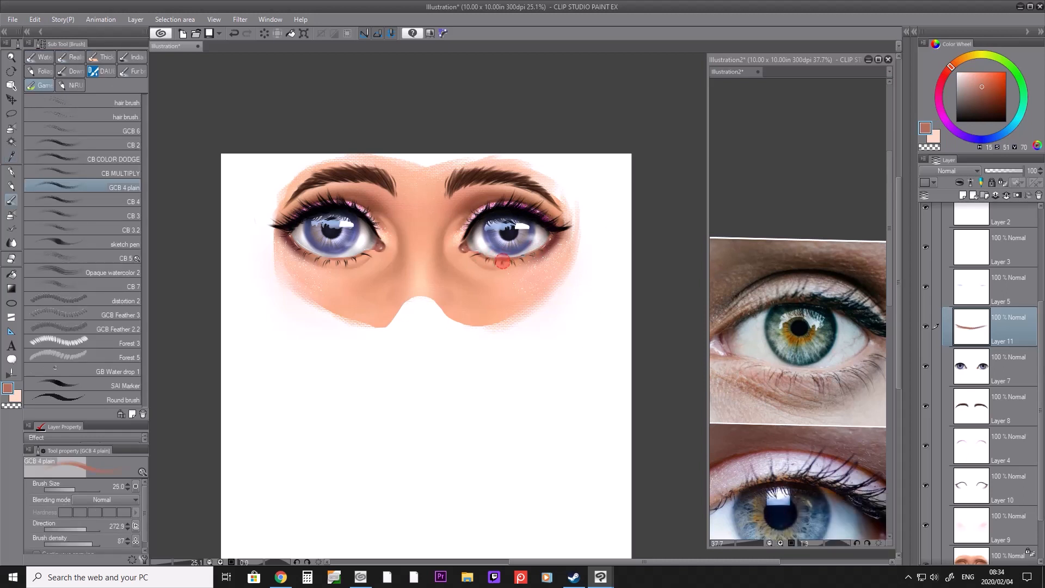
pyautogui.press('b')
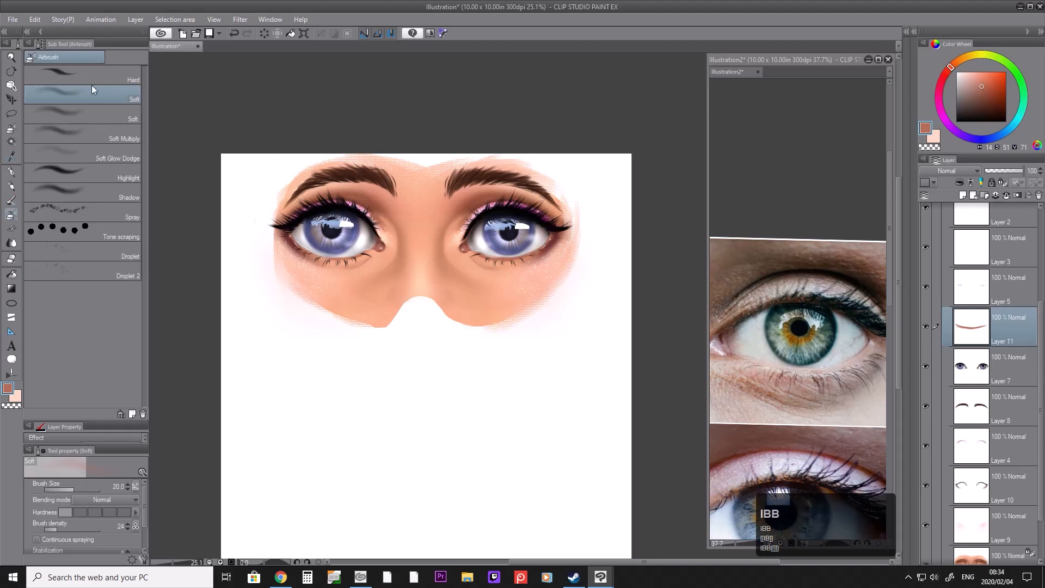
pyautogui.moveTo(991, 219); pyautogui.dragTo(991, 220)
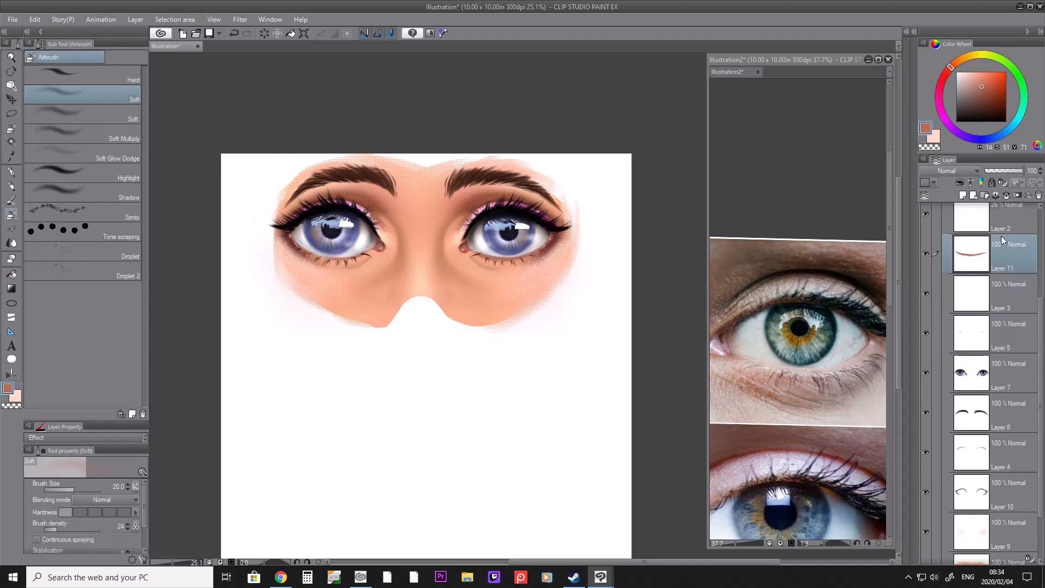
# Step: Airbrush the sampled reddish tone softly along the lower lids of both eyes on Layer 11
pyautogui.moveTo(506, 259)
pyautogui.mouseDown()
pyautogui.moveTo(495, 259)
pyautogui.moveTo(508, 258)
pyautogui.mouseUp()
pyautogui.press(']')
pyautogui.moveTo(299, 244); pyautogui.dragTo(361, 254)
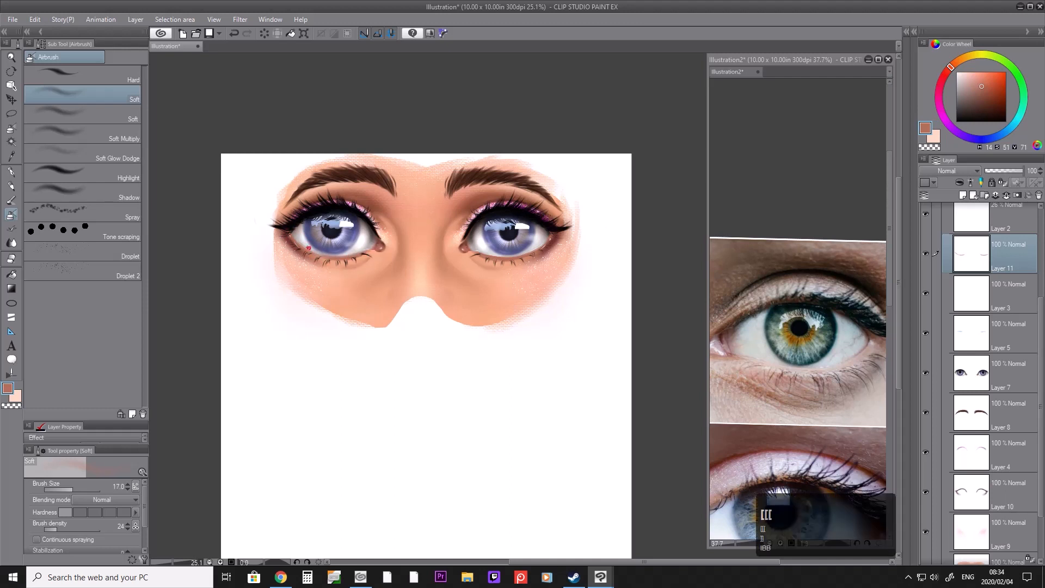
# Step: Try to line the left-hand eye's lower lid in dark red with the GCB 4 plain brush at size 20
pyautogui.press('b')
pyautogui.press('[')
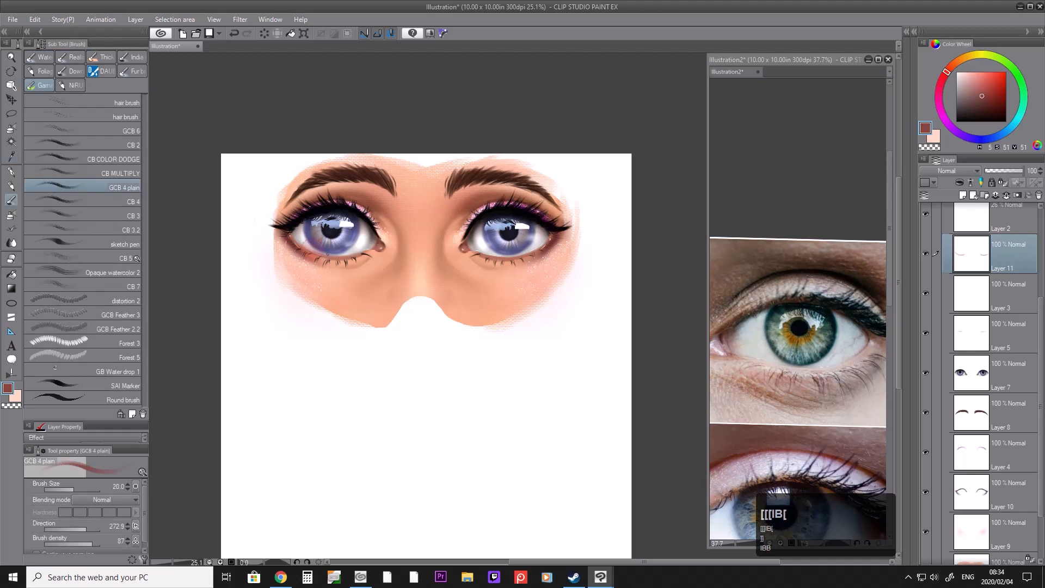
pyautogui.hotkey('ctrl', 'z')
pyautogui.hotkey('ctrl', 'z')
pyautogui.hotkey('ctrl', 'z')
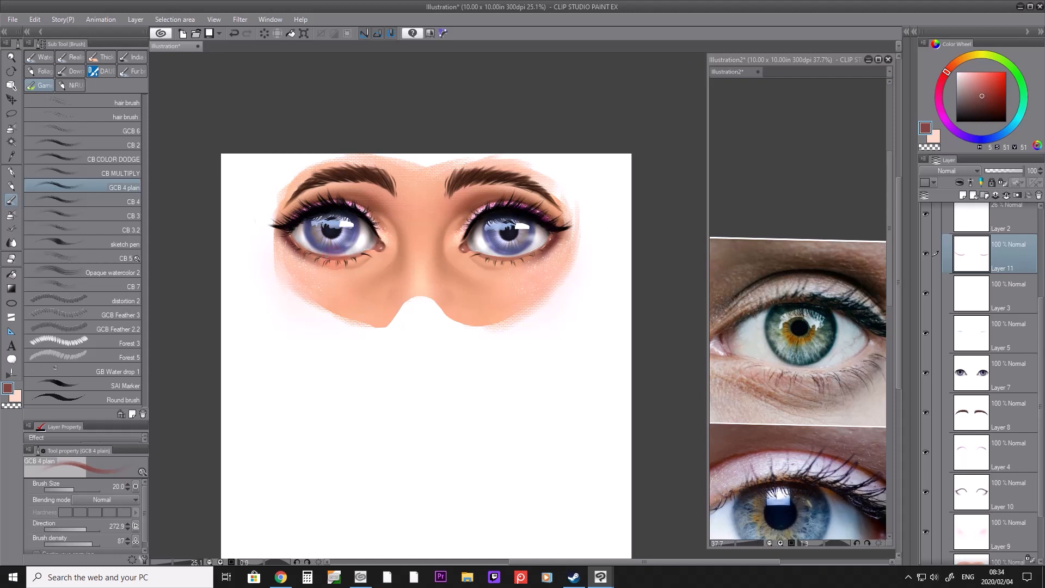
pyautogui.moveTo(300, 246); pyautogui.dragTo(319, 255)
pyautogui.hotkey('ctrl', 'z')
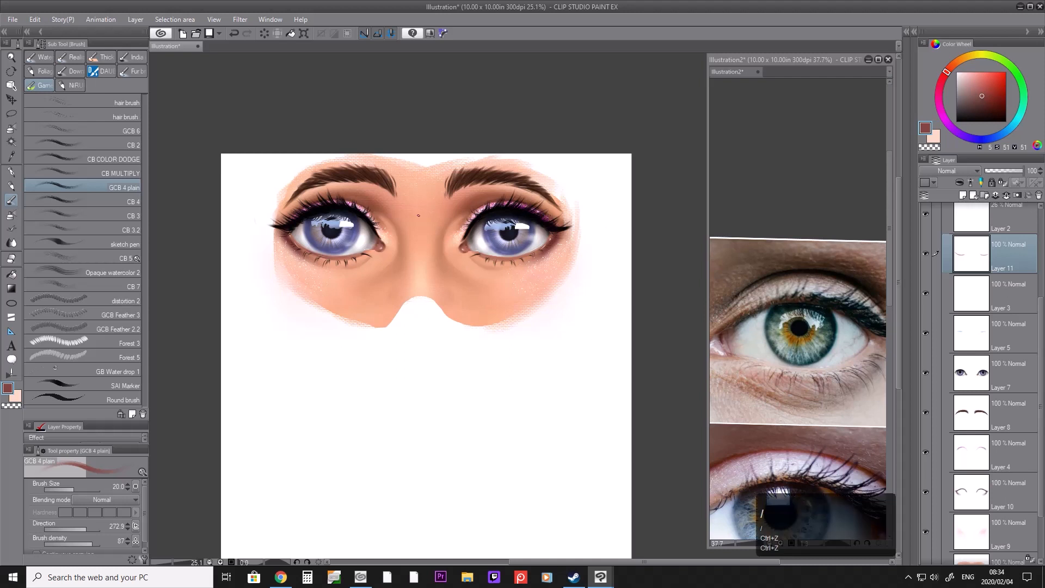
# Step: Toggle Layer 7's visibility off and on to check which parts of the eyes it holds
pyautogui.press('/')
pyautogui.click(417, 214)
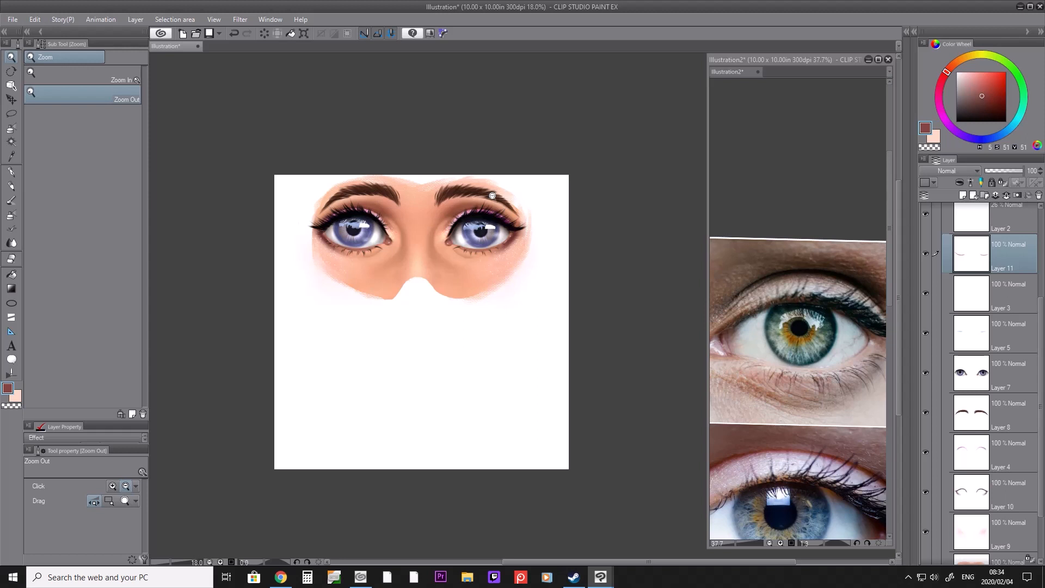
pyautogui.click(1014, 341)
pyautogui.rightClick(1020, 346)
pyautogui.click(1003, 384)
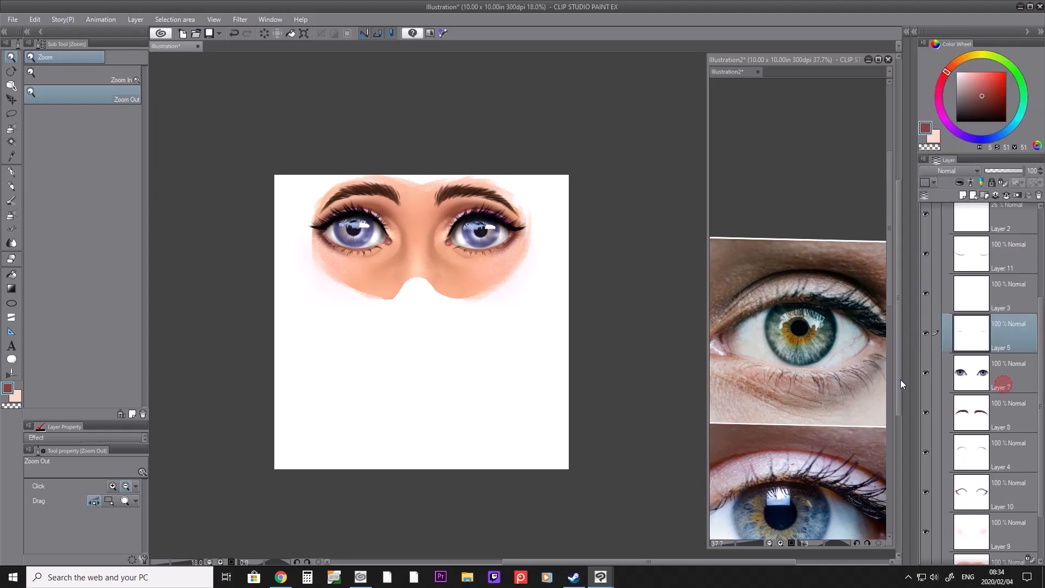
pyautogui.click(927, 374)
pyautogui.click(927, 373)
pyautogui.click(1019, 373)
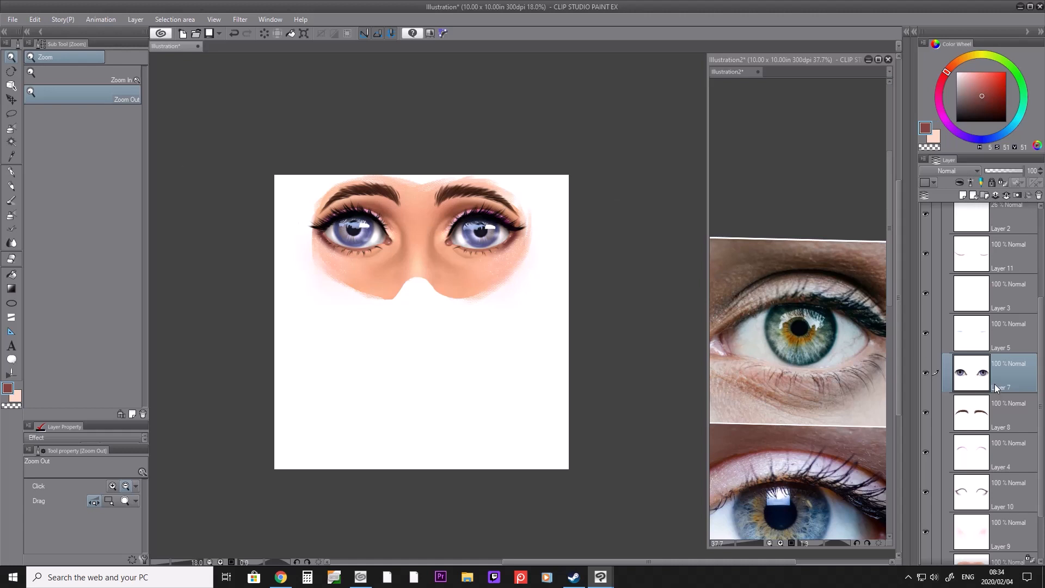
pyautogui.click(925, 374)
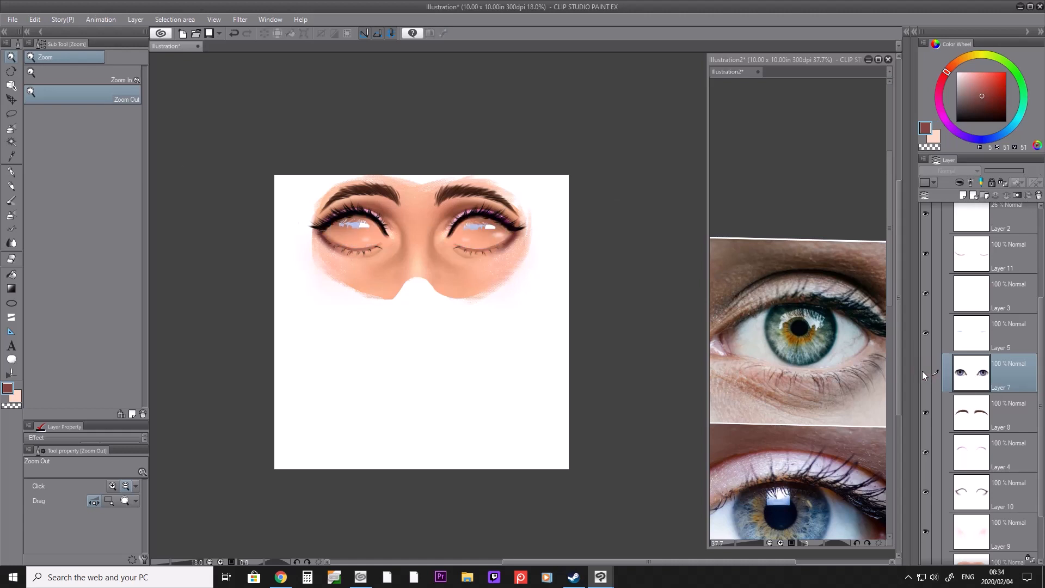
pyautogui.click(925, 375)
pyautogui.click(925, 374)
pyautogui.click(918, 370)
pyautogui.click(926, 375)
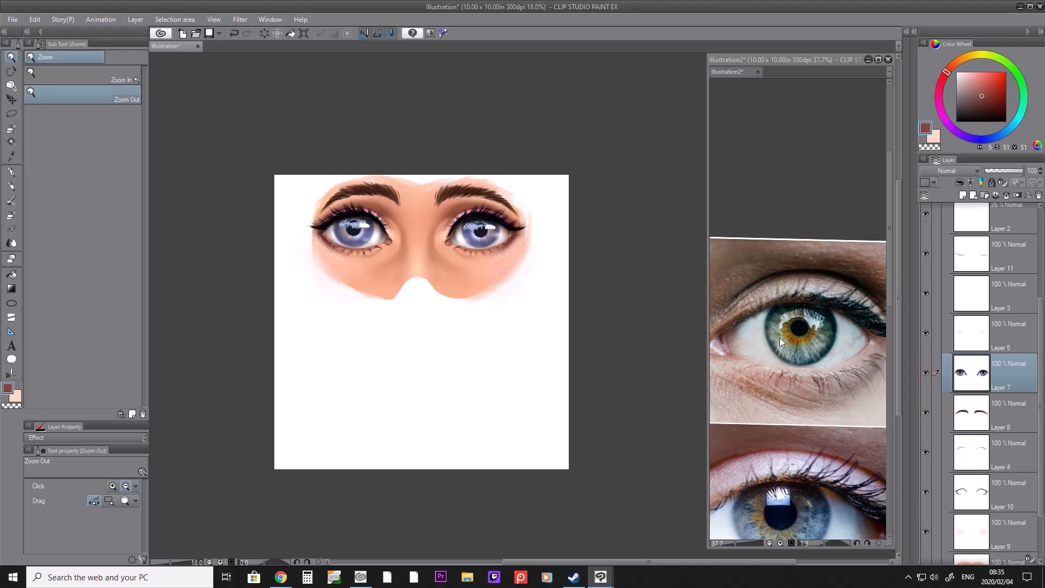
# Step: Flip the canvas view horizontally and lasso a freehand selection around the right-hand eye
pyautogui.press('F5')
pyautogui.click(612, 299)
pyautogui.moveTo(590, 296); pyautogui.dragTo(580, 294)
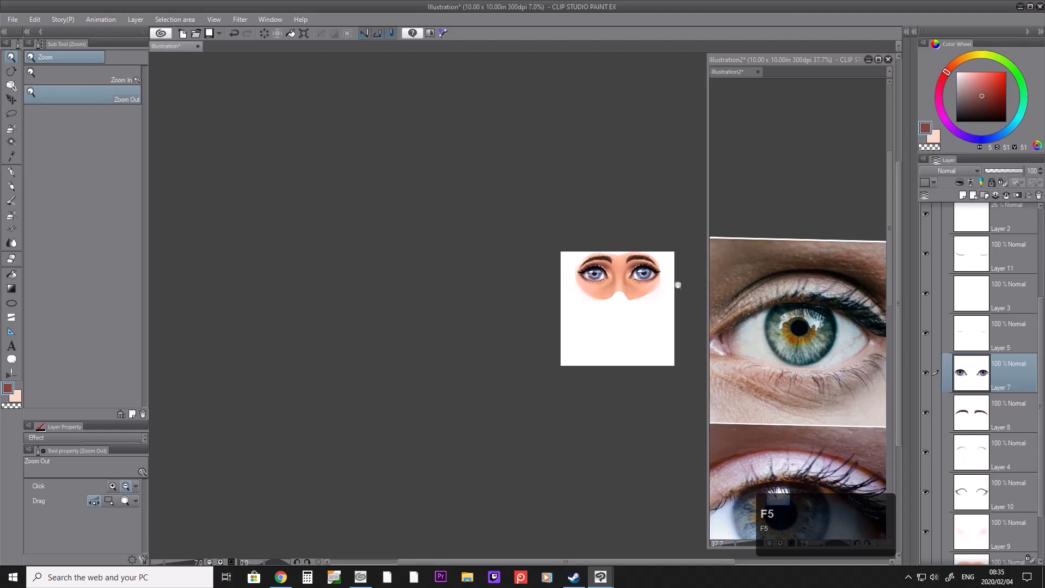
pyautogui.moveTo(672, 283); pyautogui.dragTo(700, 287)
pyautogui.moveTo(637, 285)
pyautogui.mouseDown()
pyautogui.moveTo(649, 289)
pyautogui.moveTo(640, 284)
pyautogui.mouseUp()
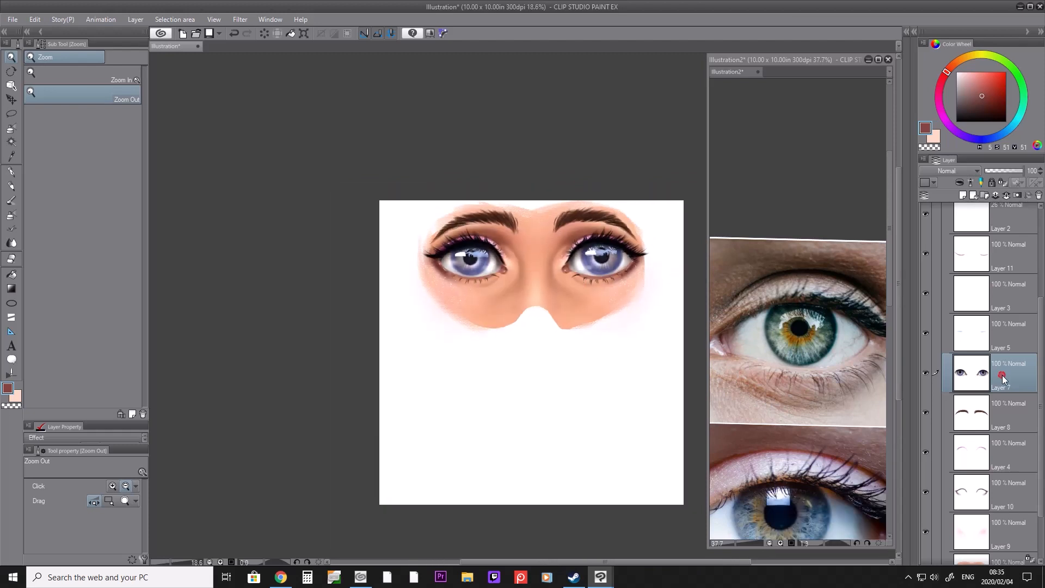
pyautogui.click(11, 113)
pyautogui.press('F5')
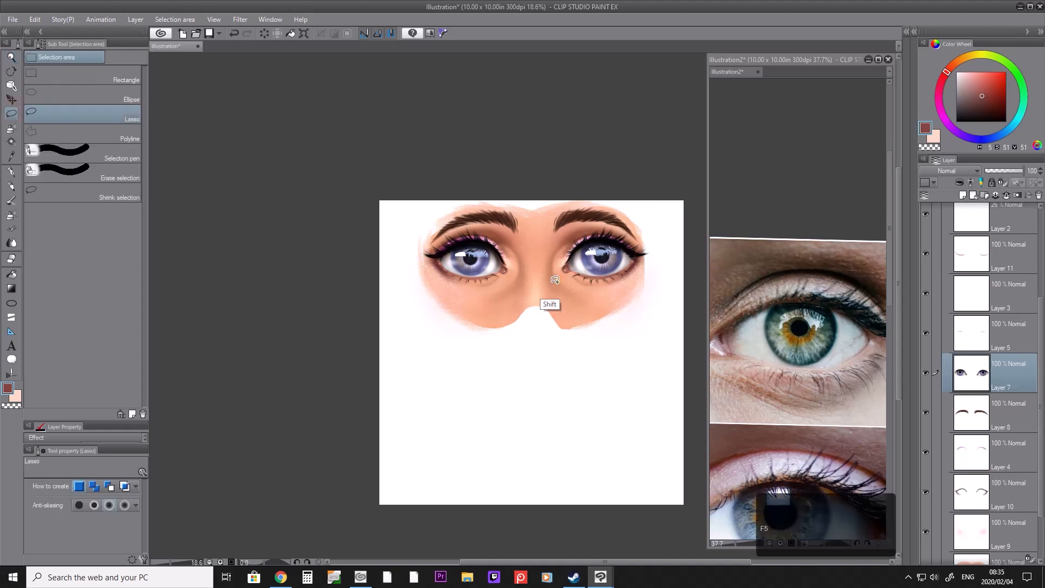
pyautogui.moveTo(543, 293); pyautogui.dragTo(542, 302)
# Step: Merge Layer 6 and its copies at the top of Folder 1 into a single layer
pyautogui.moveTo(1042, 398); pyautogui.dragTo(1041, 281)
pyautogui.click(1013, 245)
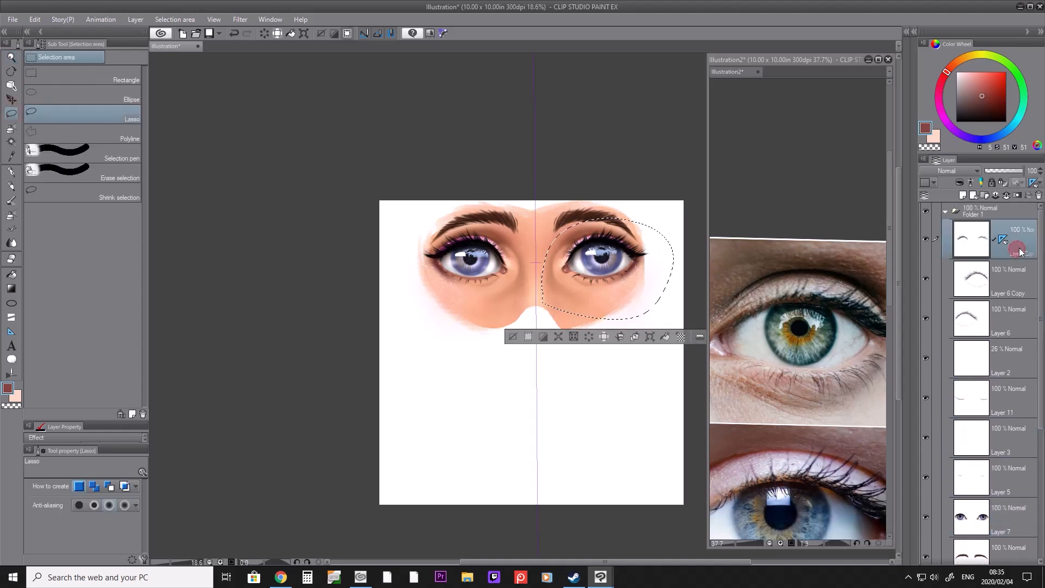
pyautogui.keyDown('shift'); pyautogui.click(1007, 326); pyautogui.keyUp('shift')
pyautogui.rightClick(1007, 327)
pyautogui.click(997, 285)
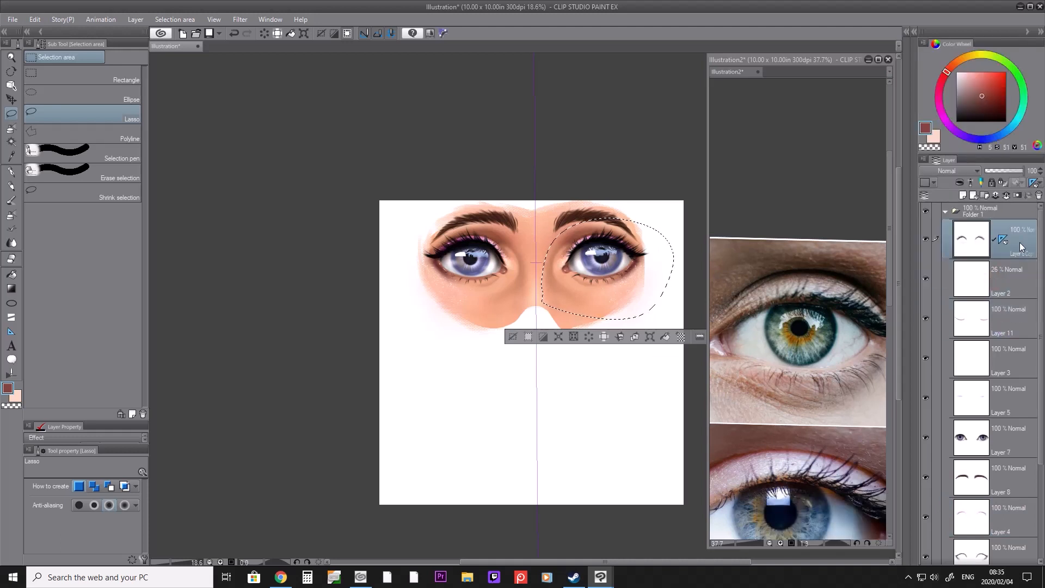
# Step: Add Layer 7 to the layer selection, scale the lassoed eye to 98%, and clear the selection
pyautogui.scroll(-5, 999, 391)
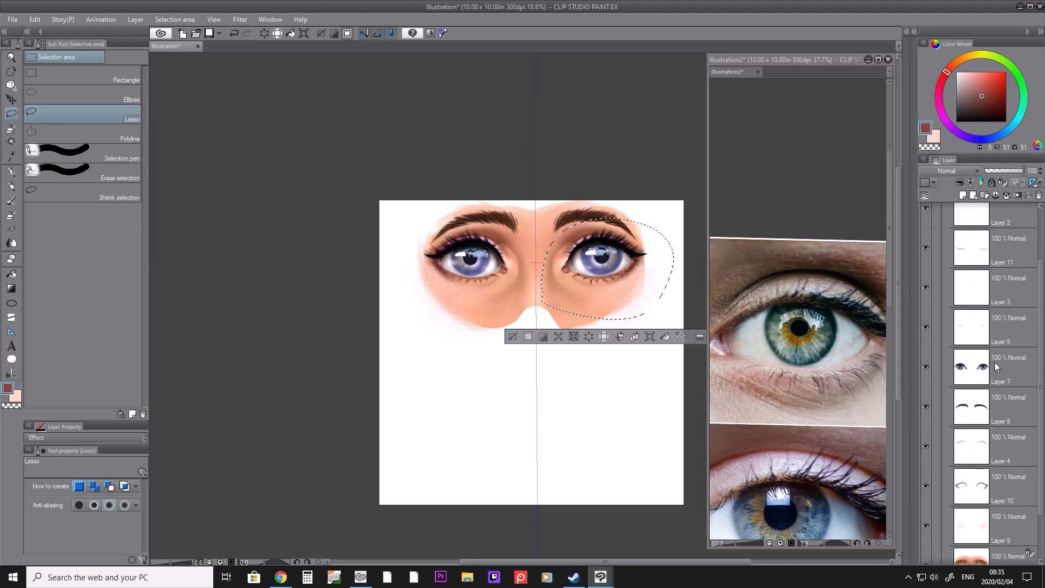
pyautogui.scroll(5, 994, 361)
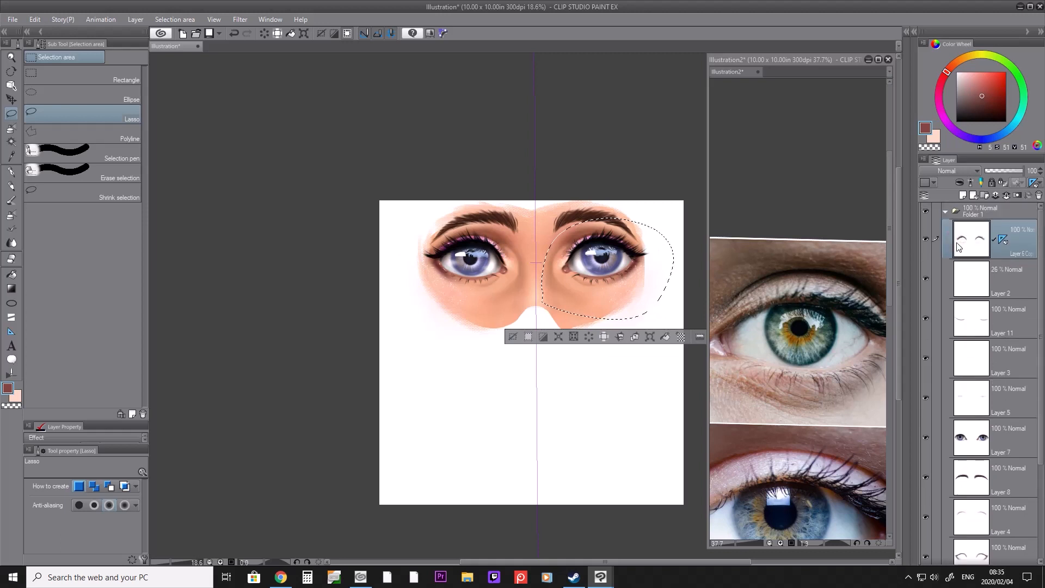
pyautogui.scroll(-3, 961, 251)
pyautogui.keyDown('ctrl'); pyautogui.click(1004, 324); pyautogui.keyUp('ctrl')
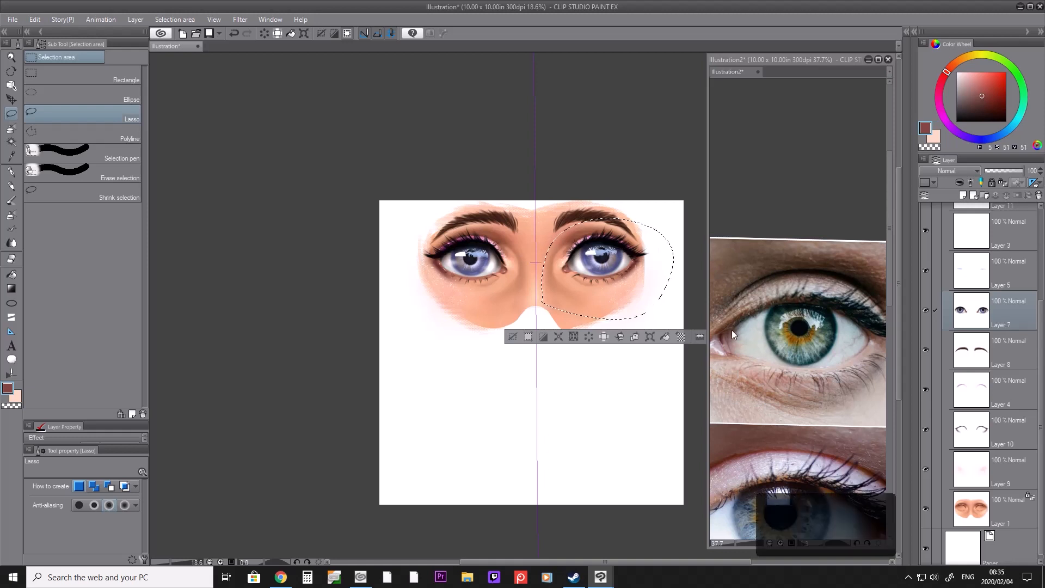
pyautogui.click(650, 336)
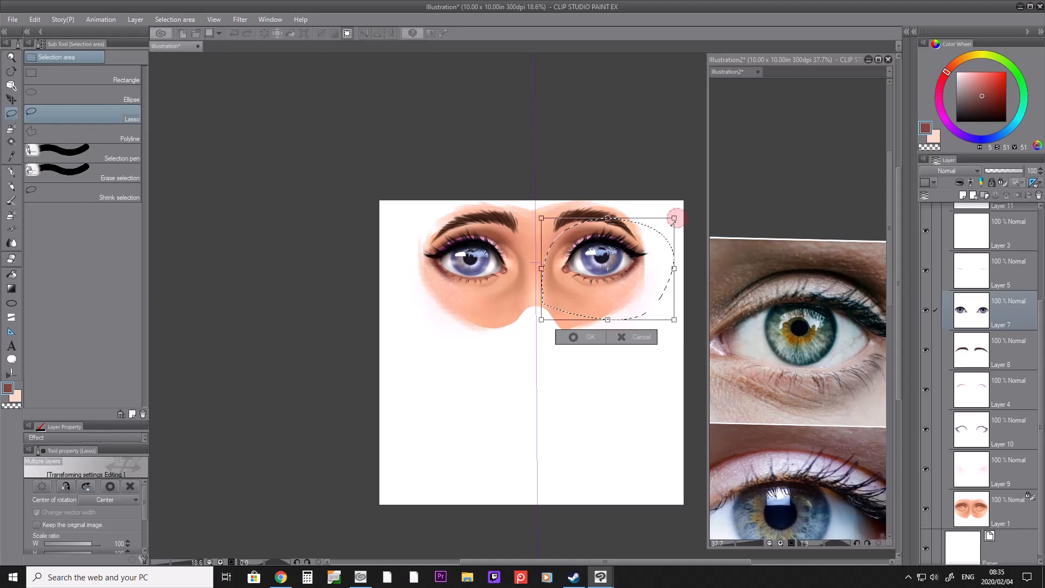
pyautogui.moveTo(673, 224); pyautogui.dragTo(671, 220)
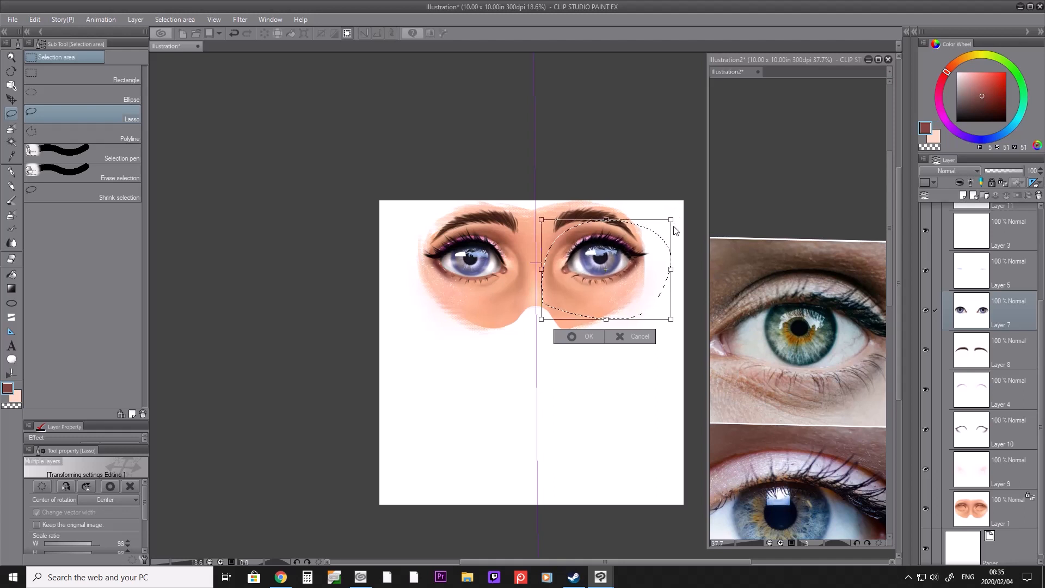
pyautogui.click(579, 338)
pyautogui.hotkey('ctrl', 'd')
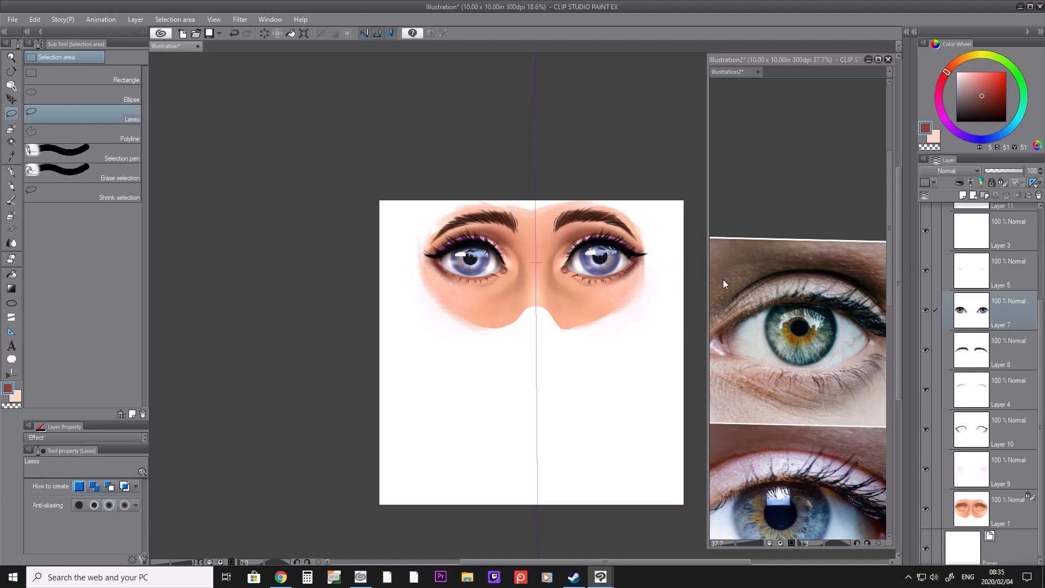
# Step: Flip the canvas view back to its original orientation and enlarge the view of both eyes
pyautogui.press('F6')
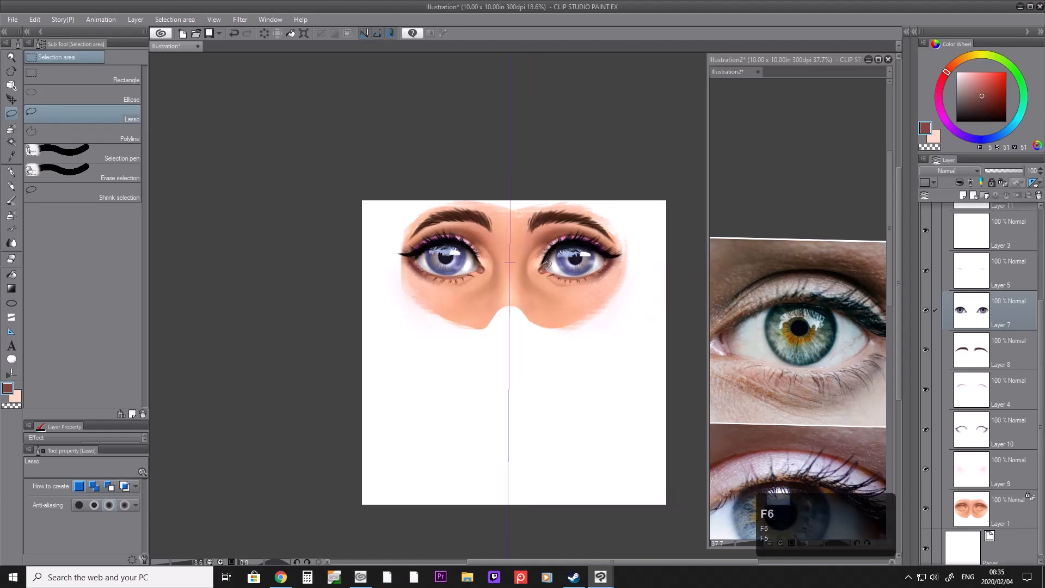
pyautogui.press('/')
pyautogui.moveTo(533, 254)
pyautogui.mouseDown()
pyautogui.moveTo(550, 250)
pyautogui.moveTo(533, 253)
pyautogui.mouseUp()
pyautogui.moveTo(589, 232); pyautogui.dragTo(609, 232)
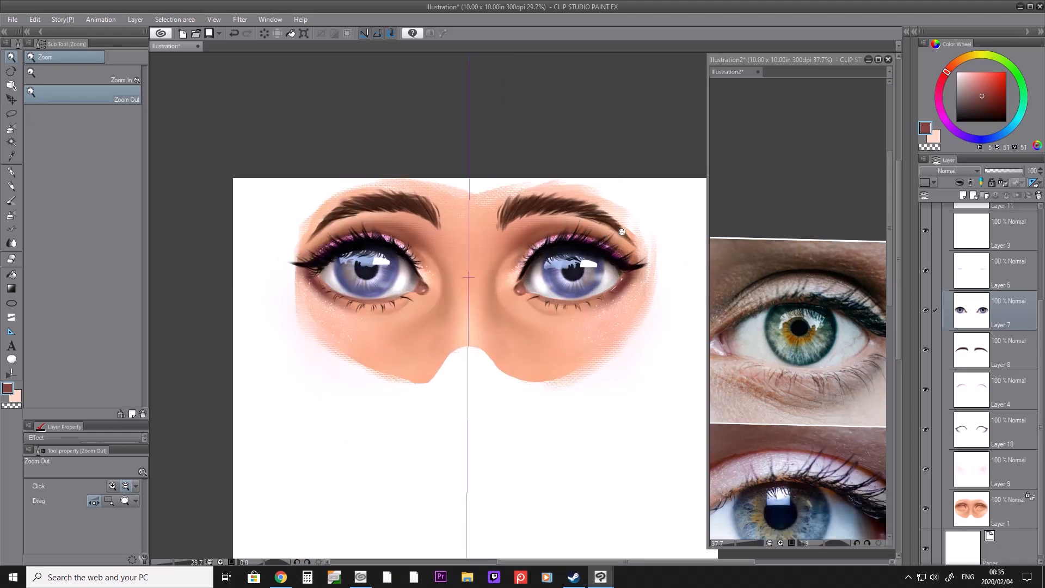
# Step: Sample the light peach skin tone from the lower nose bridge and set up the Soft airbrush on Layer 9
pyautogui.press('i')
pyautogui.click(480, 330)
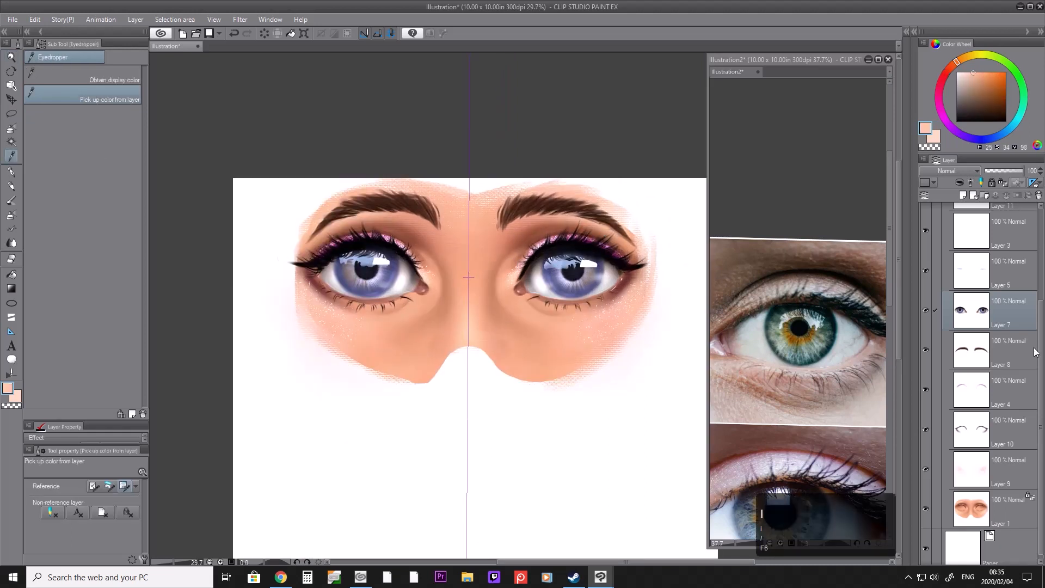
pyautogui.click(982, 490)
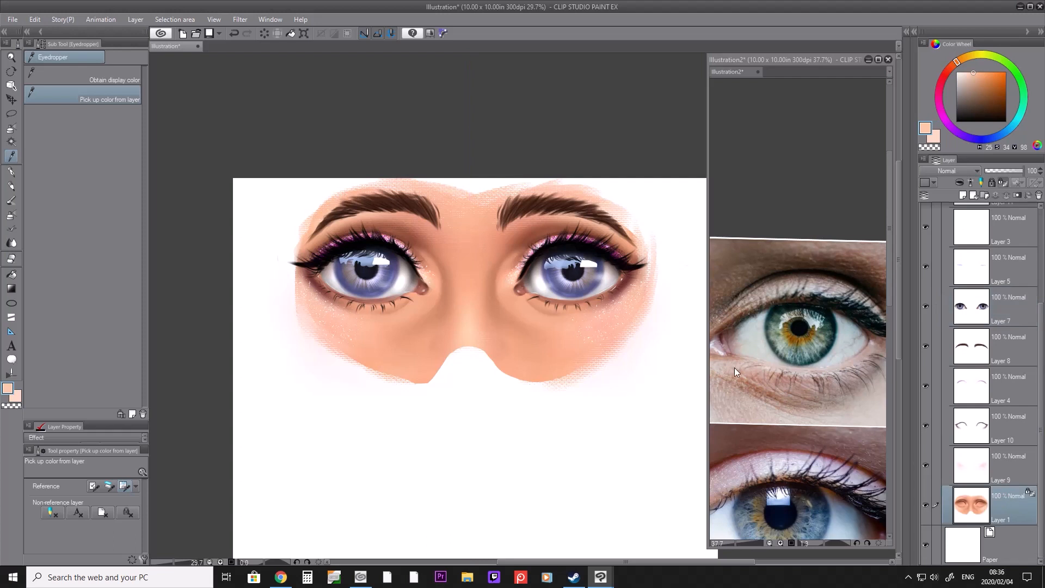
pyautogui.click(1012, 476)
pyautogui.press('b')
pyautogui.press('b')
pyautogui.press(']')
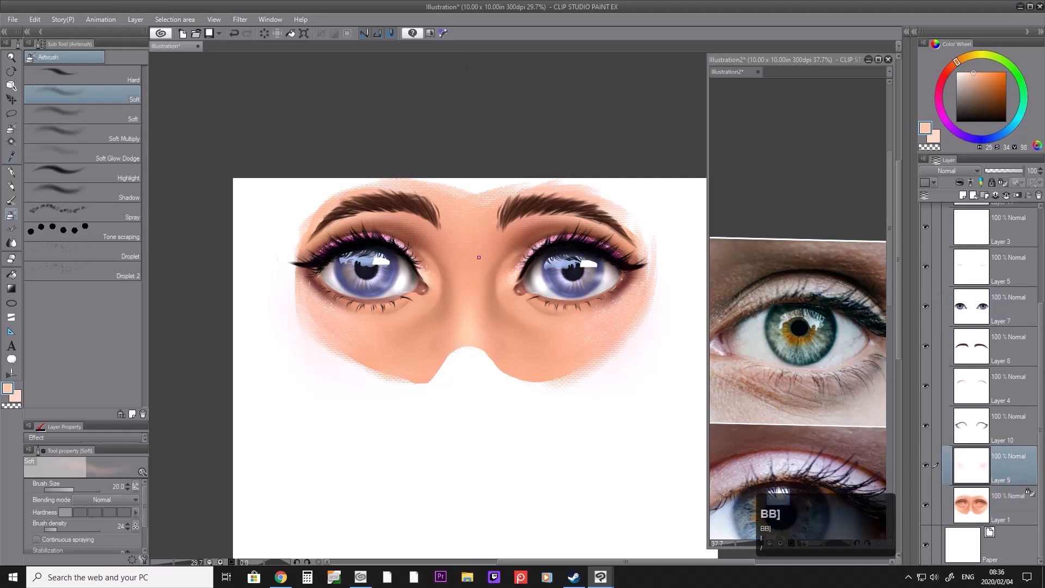
# Step: Airbrush a light peach stroke down the bridge of the nose on Layer 9
pyautogui.click(110, 272)
pyautogui.press(']')
pyautogui.press('[')
pyautogui.press('[')
pyautogui.press('[')
pyautogui.moveTo(483, 236); pyautogui.dragTo(467, 305)
pyautogui.press('[')
pyautogui.press('[')
# Step: Return to the Soft airbrush and enlarge its brush for highlighting the nose
pyautogui.press('b')
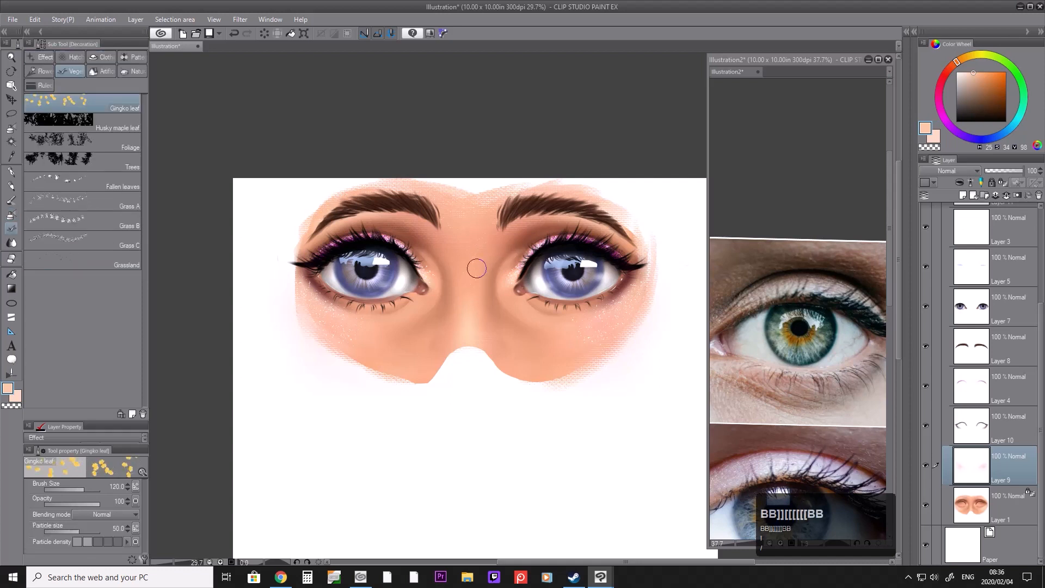
pyautogui.press('b')
pyautogui.press(']')
pyautogui.press('b')
pyautogui.press('b')
pyautogui.press('b')
pyautogui.press('b')
pyautogui.click(117, 100)
pyautogui.press(']')
pyautogui.press(']')
pyautogui.press(']')
pyautogui.press(']')
pyautogui.press('[')
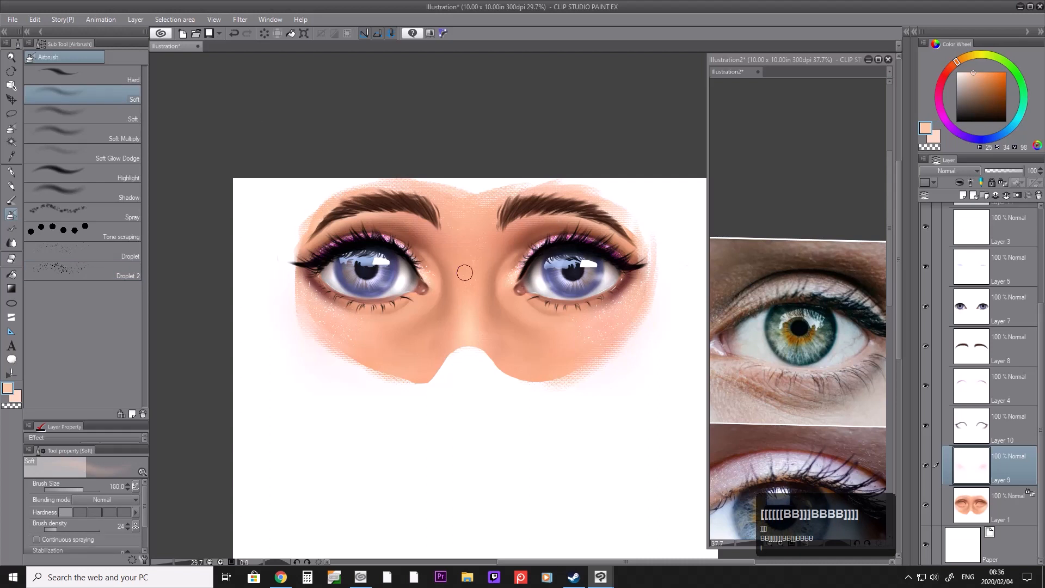
# Step: Build up the light peach highlight along the nose bridge with repeated soft strokes between the eyes
pyautogui.click(478, 241)
pyautogui.moveTo(472, 279); pyautogui.dragTo(471, 305)
pyautogui.moveTo(476, 260); pyautogui.dragTo(474, 312)
pyautogui.moveTo(477, 252); pyautogui.dragTo(471, 283)
pyautogui.click(472, 277)
# Step: Switch to a near-white colour and airbrush a small nose-bridge highlight plus a broader glow between the brows
pyautogui.click(959, 72)
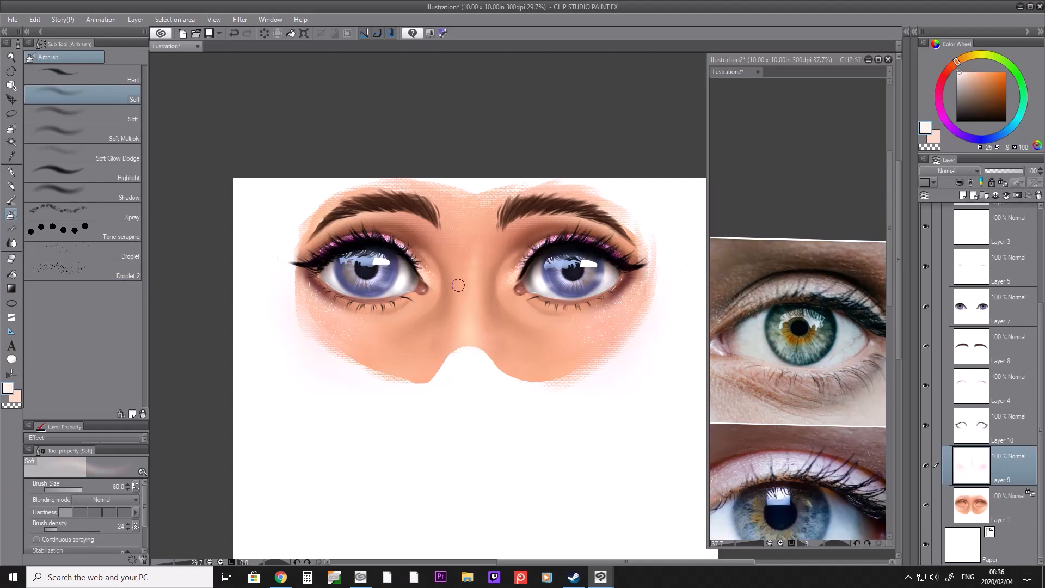
pyautogui.press('[')
pyautogui.moveTo(471, 280); pyautogui.dragTo(473, 297)
pyautogui.press(']')
pyautogui.press(']')
pyautogui.press(']')
pyautogui.press(']')
pyautogui.press(']')
pyautogui.press(']')
pyautogui.moveTo(497, 198)
pyautogui.mouseDown()
pyautogui.moveTo(475, 243)
pyautogui.moveTo(496, 218)
pyautogui.moveTo(486, 216)
pyautogui.moveTo(476, 239)
pyautogui.moveTo(478, 281)
pyautogui.moveTo(458, 251)
pyautogui.mouseUp()
pyautogui.press('/')
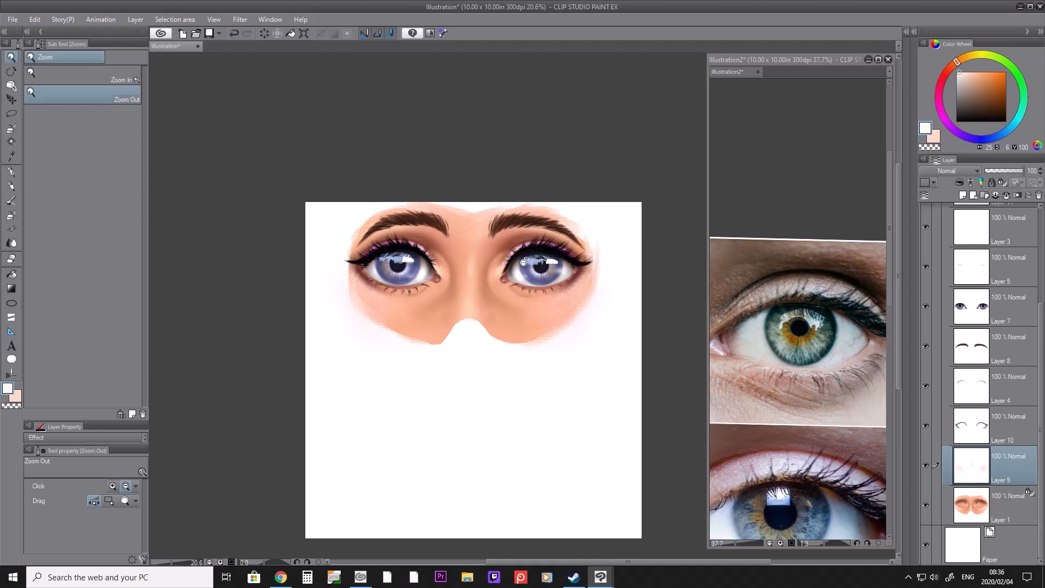
pyautogui.scroll(2, 525, 263)
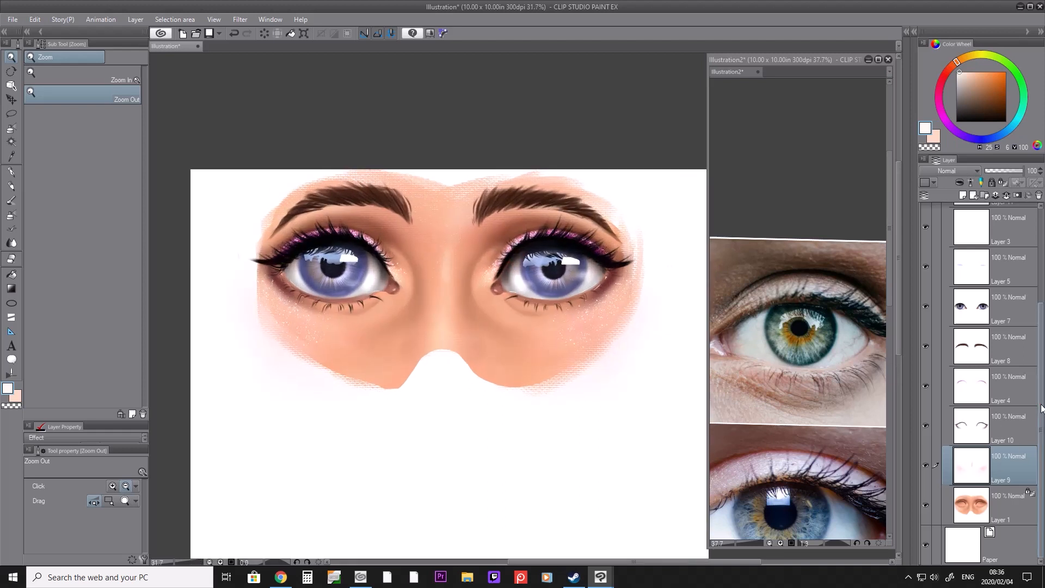
pyautogui.scroll(2, 1023, 381)
pyautogui.click(1032, 348)
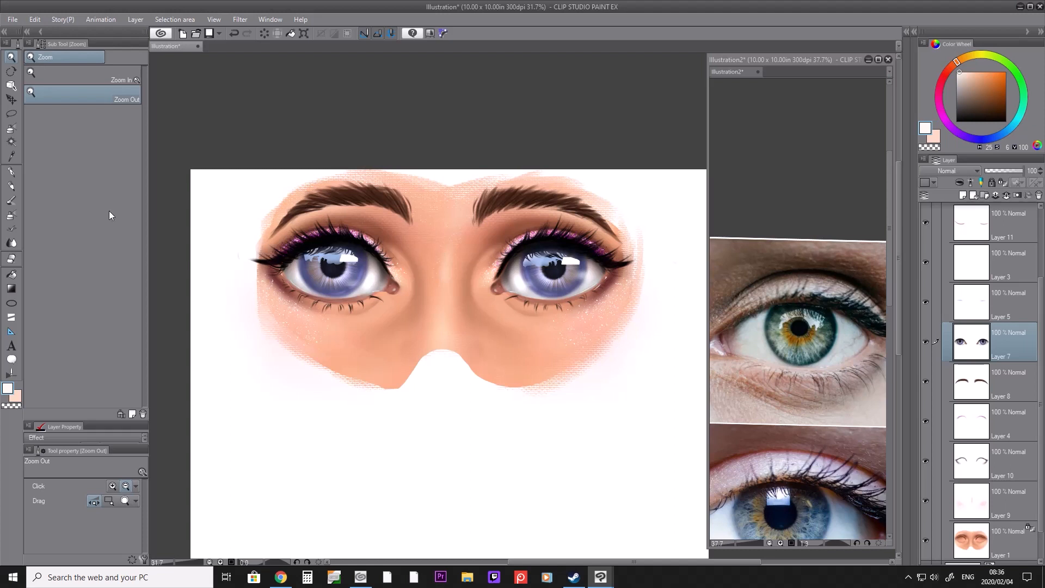
pyautogui.click(11, 114)
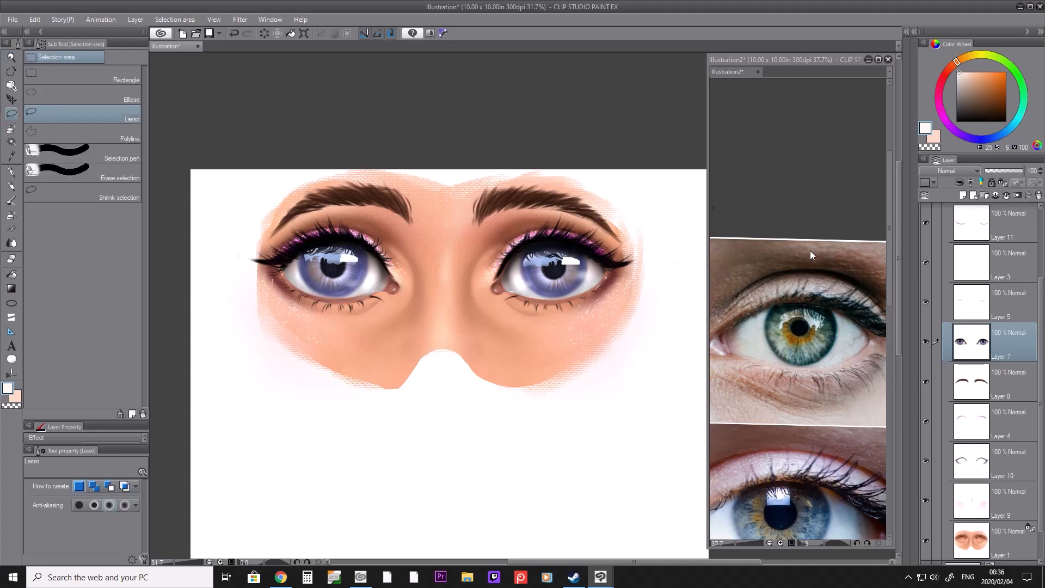
# Step: Collapse Folder 1, which holds all the eye layers, and duplicate the whole folder
pyautogui.scroll(5, 980, 326)
pyautogui.click(945, 213)
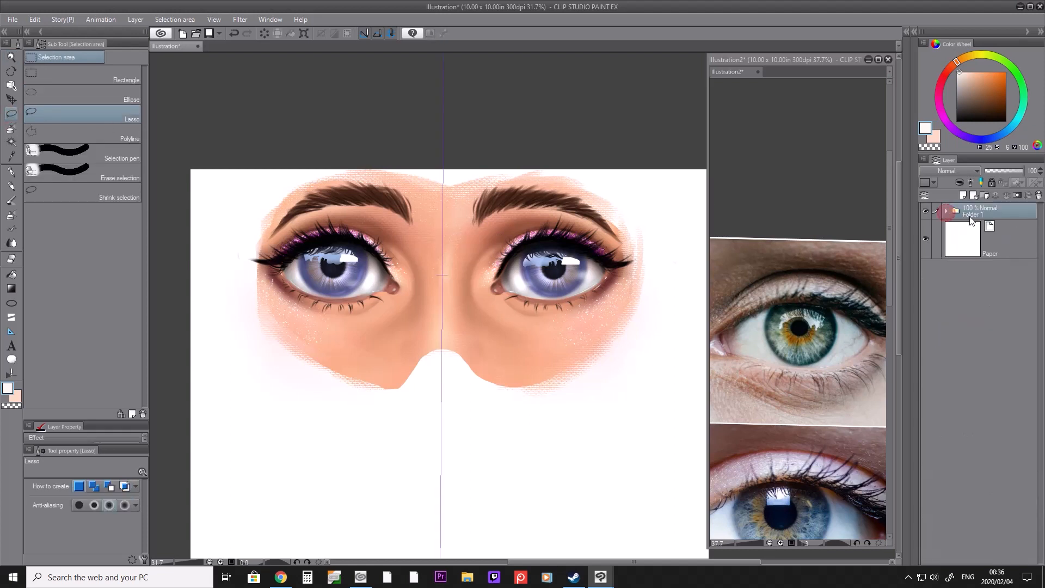
pyautogui.rightClick(973, 216)
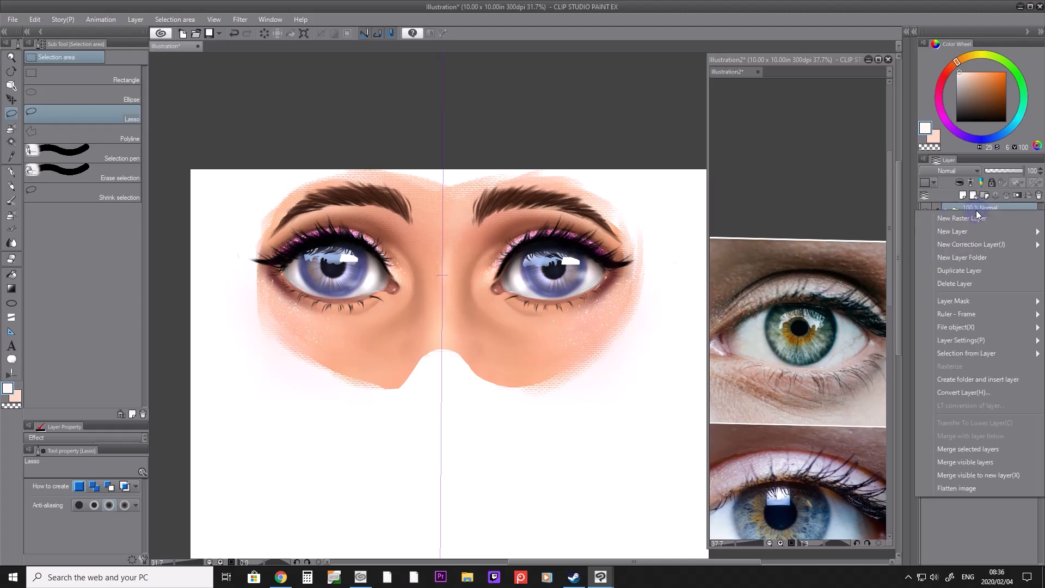
pyautogui.click(971, 271)
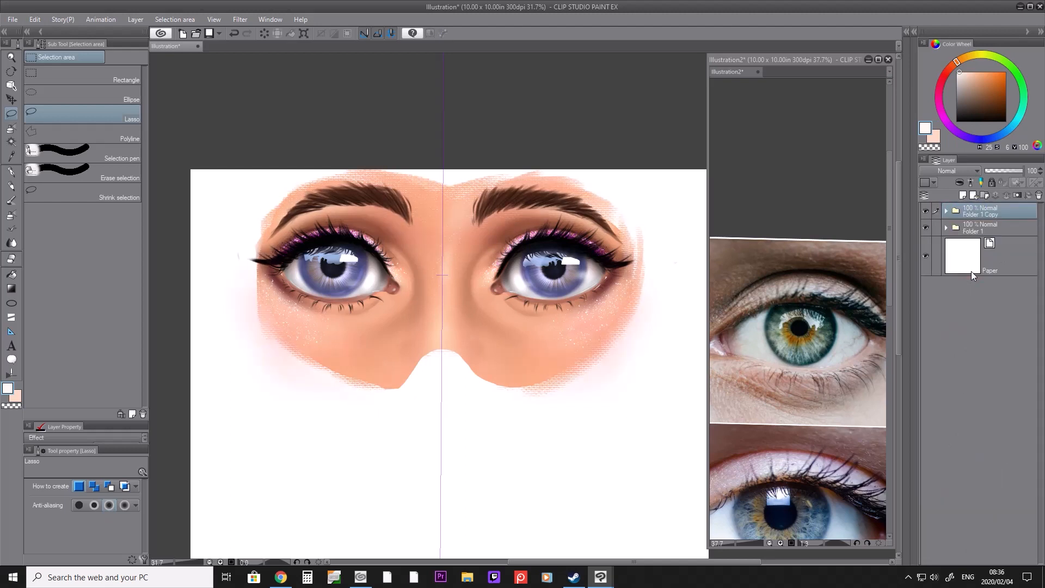
# Step: Move the duplicated folder straight down so the second pair of eyes sits directly below the original pair
pyautogui.scroll(-2, 452, 280)
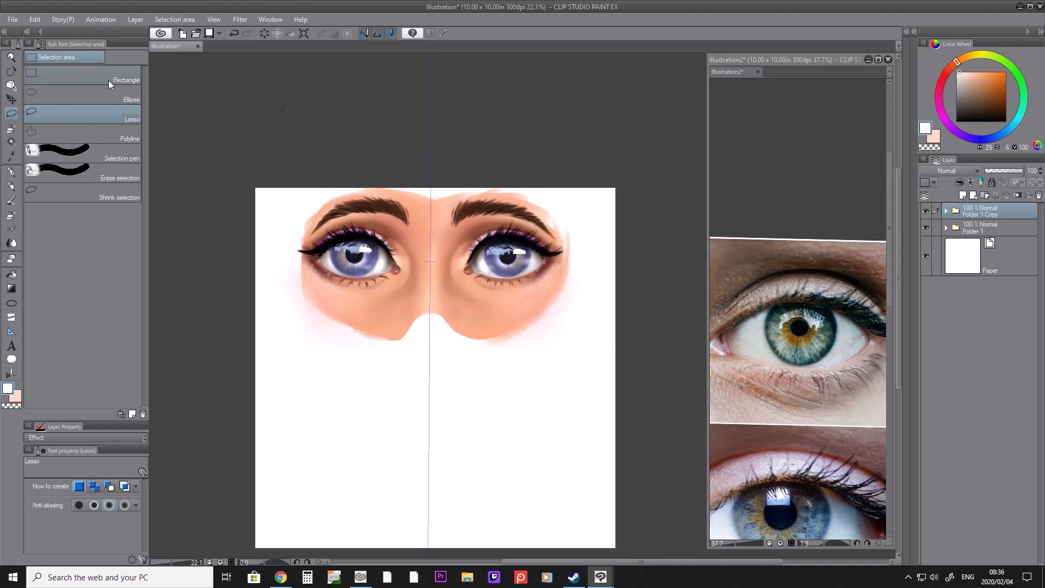
pyautogui.click(11, 99)
pyautogui.moveTo(524, 287); pyautogui.dragTo(523, 395)
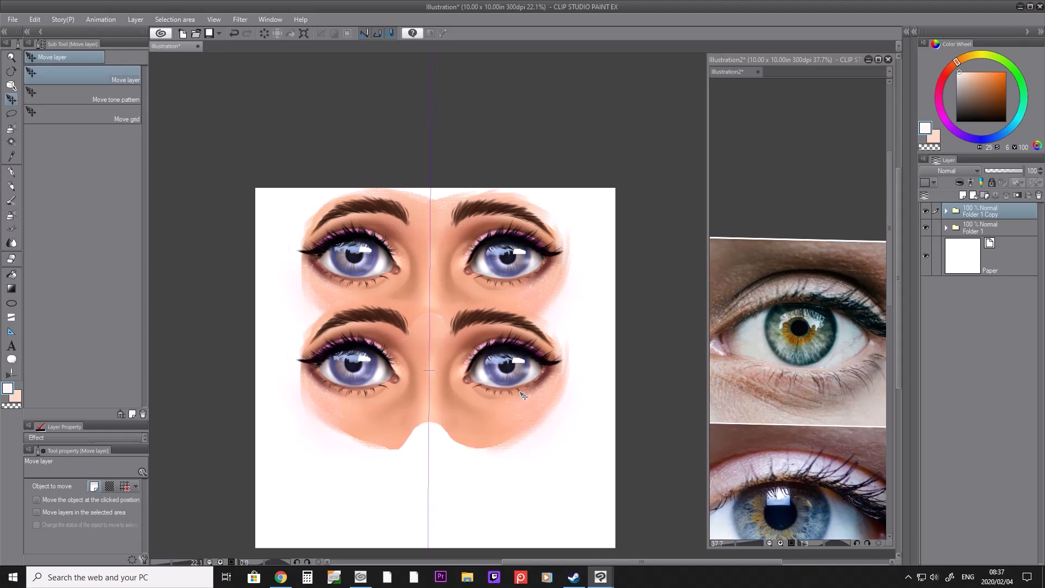
pyautogui.scroll(-9, 497, 388)
pyautogui.scroll(8, 500, 414)
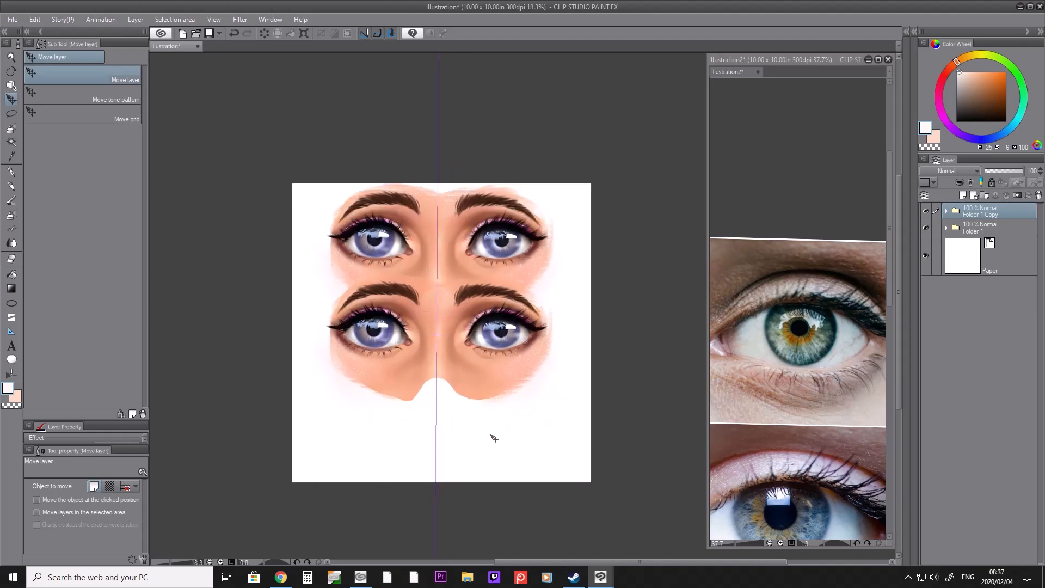
# Step: Add a new raster layer above the Paper layer and sample the peach skin colour between the two pairs of eyes
pyautogui.click(10, 114)
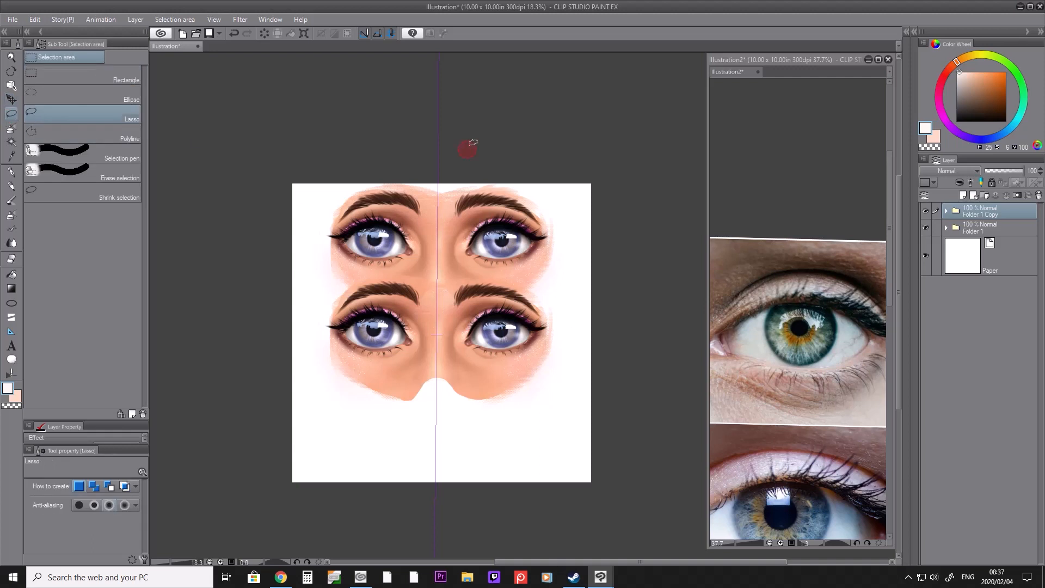
pyautogui.scroll(3, 486, 254)
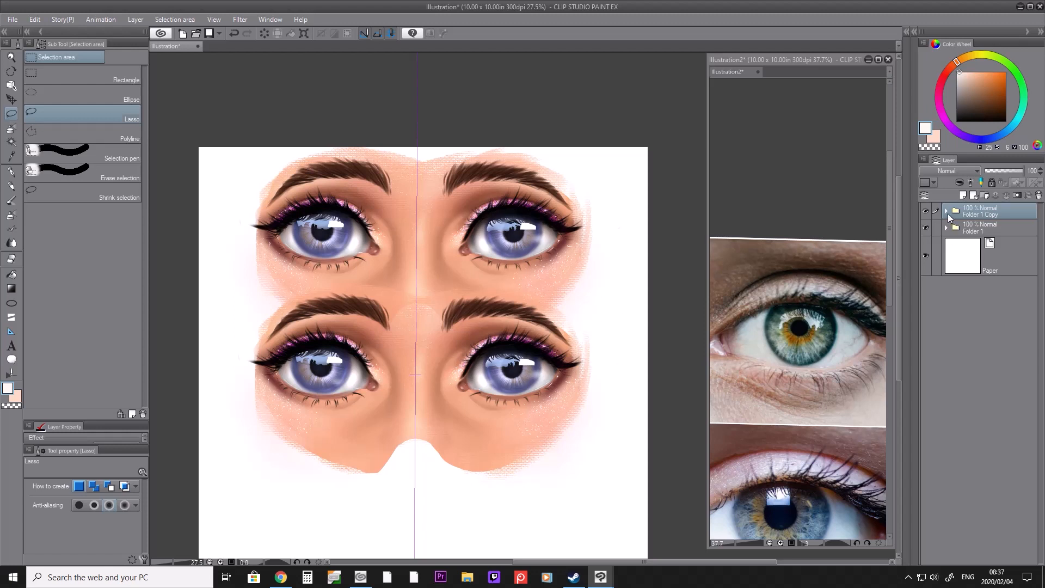
pyautogui.click(1004, 257)
pyautogui.click(963, 195)
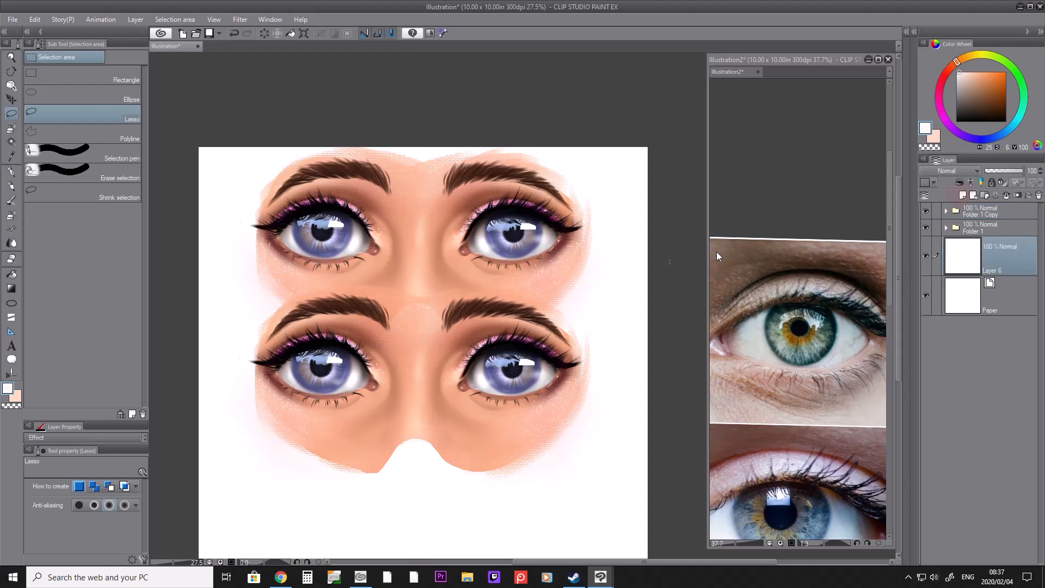
pyautogui.press('i')
pyautogui.click(447, 293)
pyautogui.press('b')
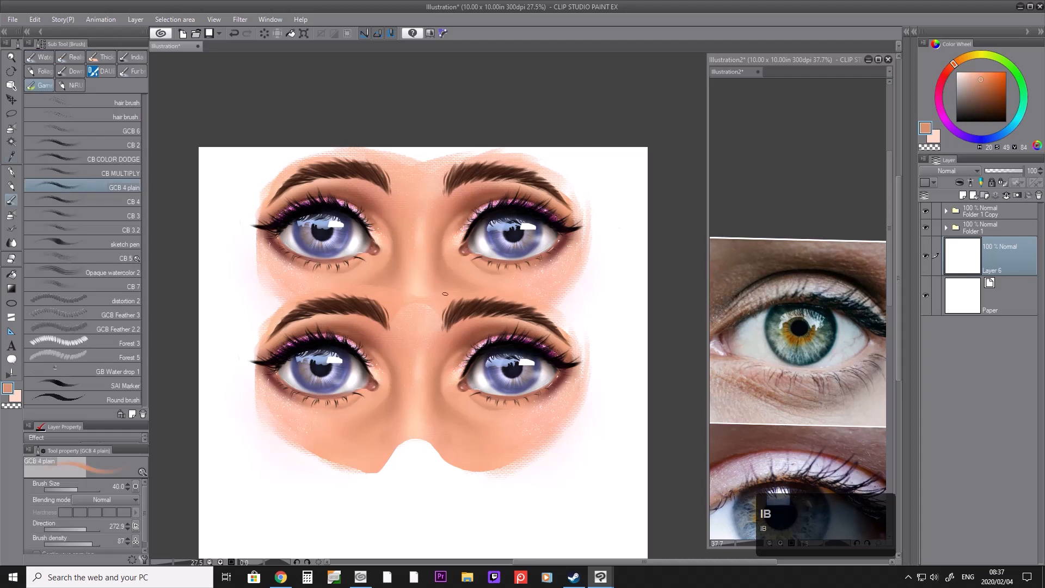
# Step: Paint skin colour into the gap between the two faces with the Real G-Pen at size 200, finishing with the Soft airbrush
pyautogui.press('p')
pyautogui.press(']')
pyautogui.press(']')
pyautogui.press(']')
pyautogui.press(']')
pyautogui.press(']')
pyautogui.press(']')
pyautogui.moveTo(399, 316); pyautogui.dragTo(421, 314)
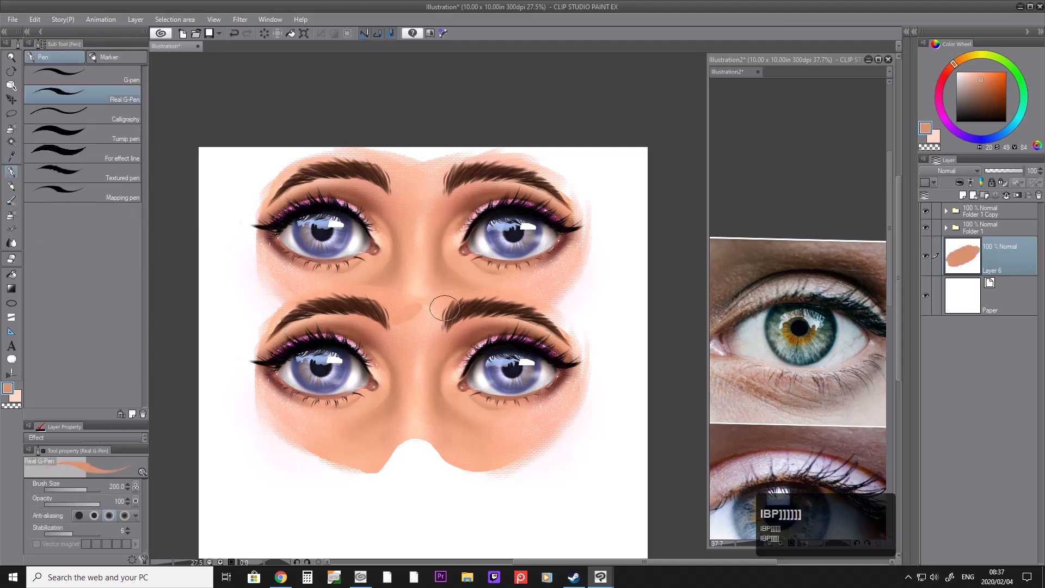
pyautogui.press('b')
pyautogui.press('b')
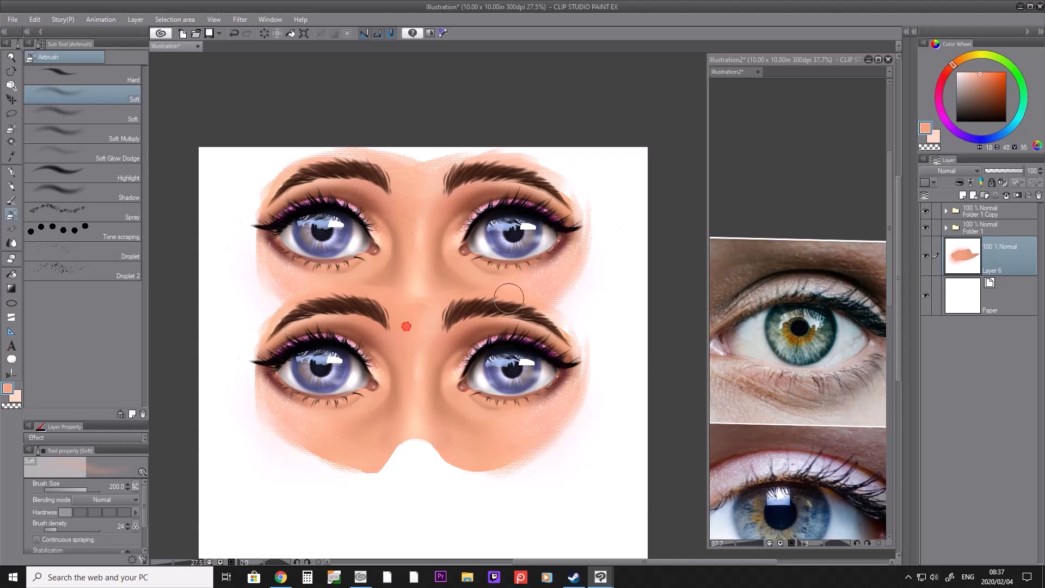
# Step: On Layer 1 Copy in the duplicated folder, sample the nearby skin tone and airbrush over the seam between the lower eyebrows
pyautogui.click(946, 211)
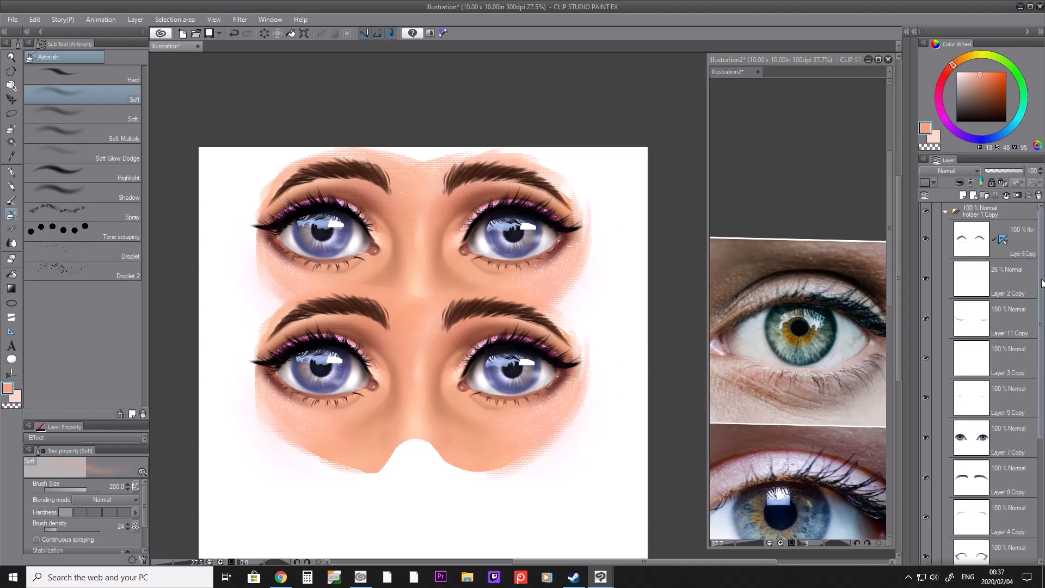
pyautogui.scroll(-3, 1025, 424)
pyautogui.click(1006, 448)
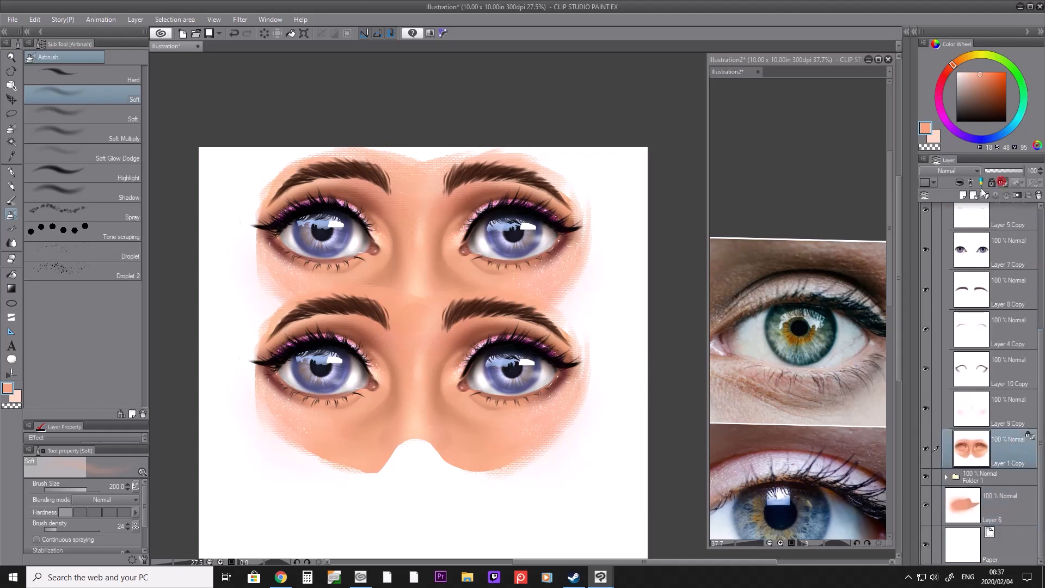
pyautogui.press('i')
pyautogui.click(398, 299)
pyautogui.press('b')
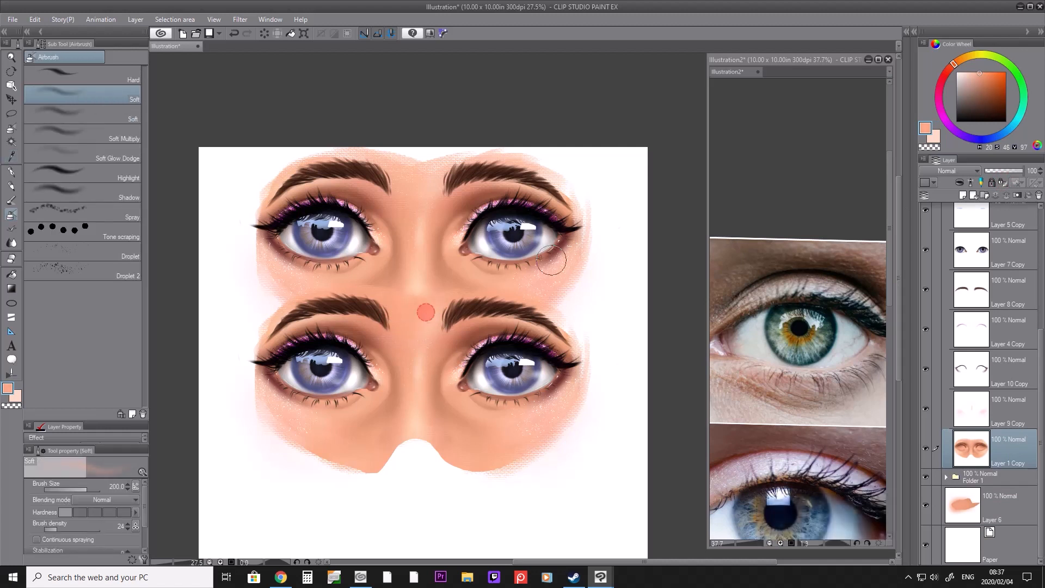
# Step: On Layer 7 Copy, lasso the lower parts of both irises in the lower pair of eyes and copy them to a new layer
pyautogui.press('/')
pyautogui.click(474, 253)
pyautogui.scroll(1, 497, 343)
pyautogui.scroll(1, 457, 240)
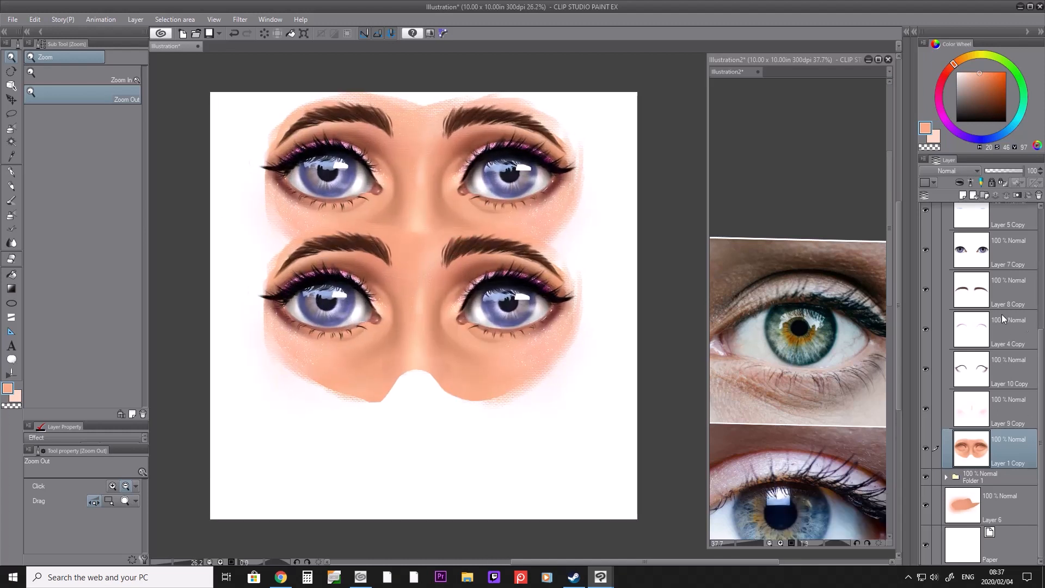
pyautogui.scroll(2, 1001, 326)
pyautogui.click(1012, 292)
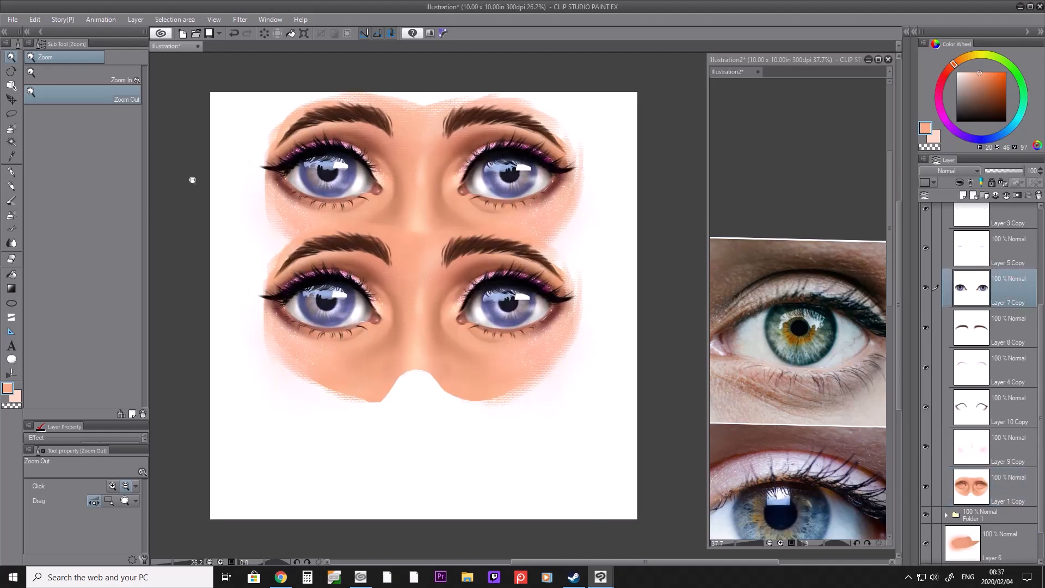
pyautogui.click(11, 113)
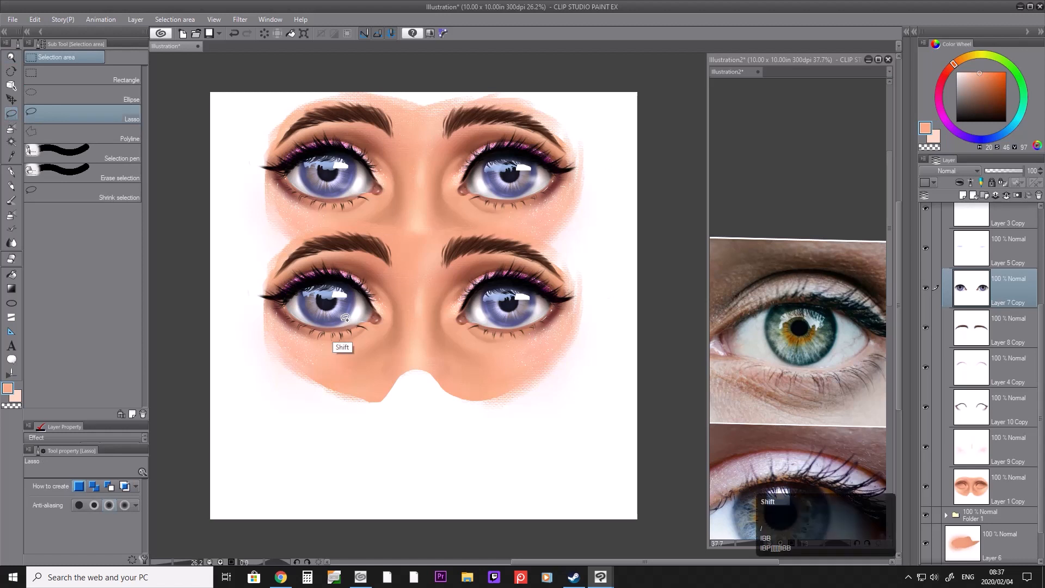
pyautogui.moveTo(341, 323)
pyautogui.mouseDown()
pyautogui.moveTo(308, 310)
pyautogui.moveTo(346, 297)
pyautogui.mouseUp()
pyautogui.moveTo(516, 298)
pyautogui.mouseDown()
pyautogui.moveTo(532, 299)
pyautogui.moveTo(509, 319)
pyautogui.moveTo(492, 301)
pyautogui.mouseUp()
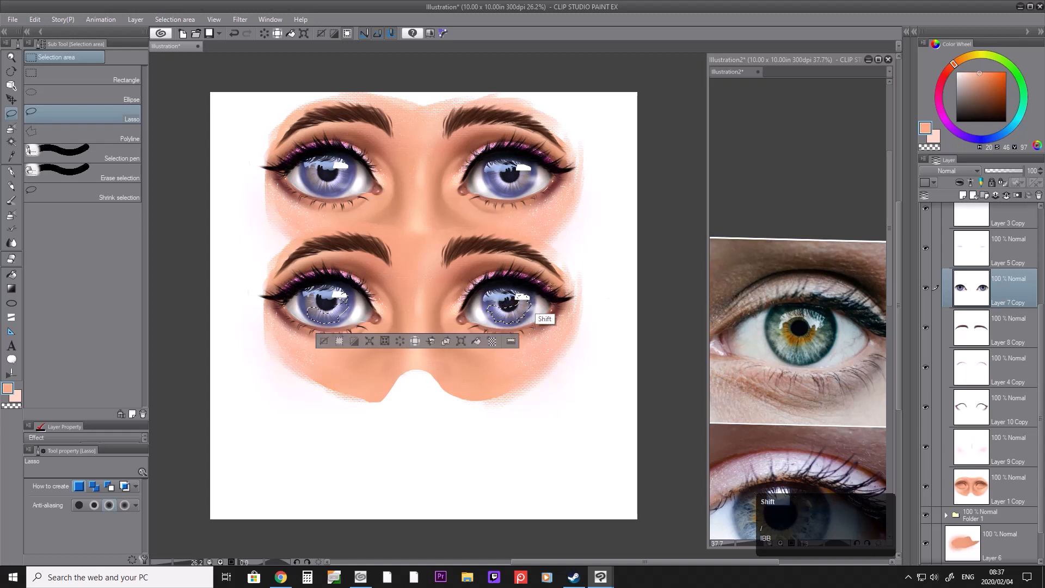
pyautogui.click(445, 341)
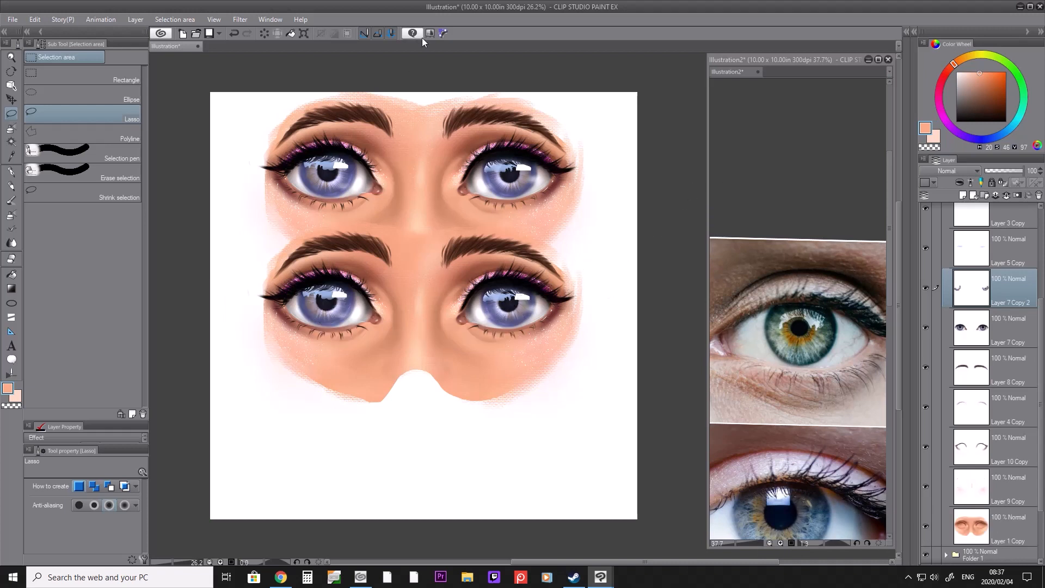
# Step: Open the Hue/Saturation/Luminosity adjustment for the copied iris parts, shifting the hue to 148 and the saturation to 26
pyautogui.click(436, 35)
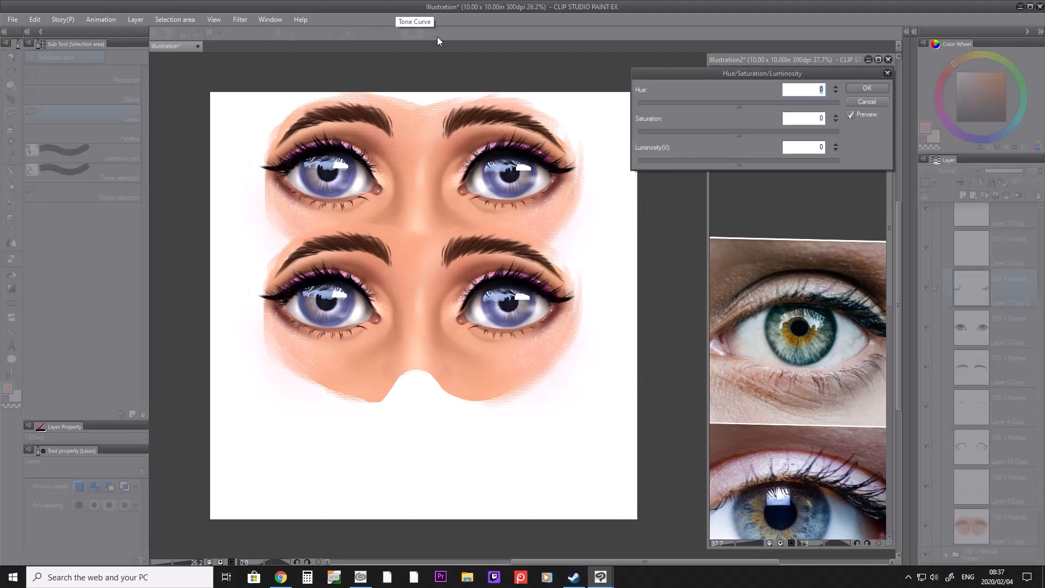
pyautogui.click(754, 103)
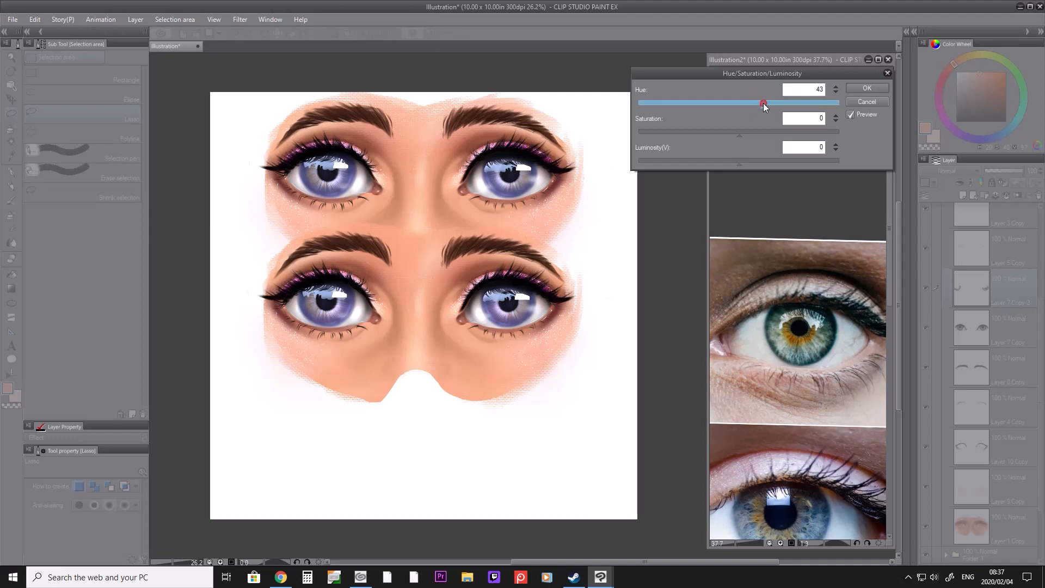
pyautogui.moveTo(769, 103); pyautogui.dragTo(821, 105)
pyautogui.click(778, 132)
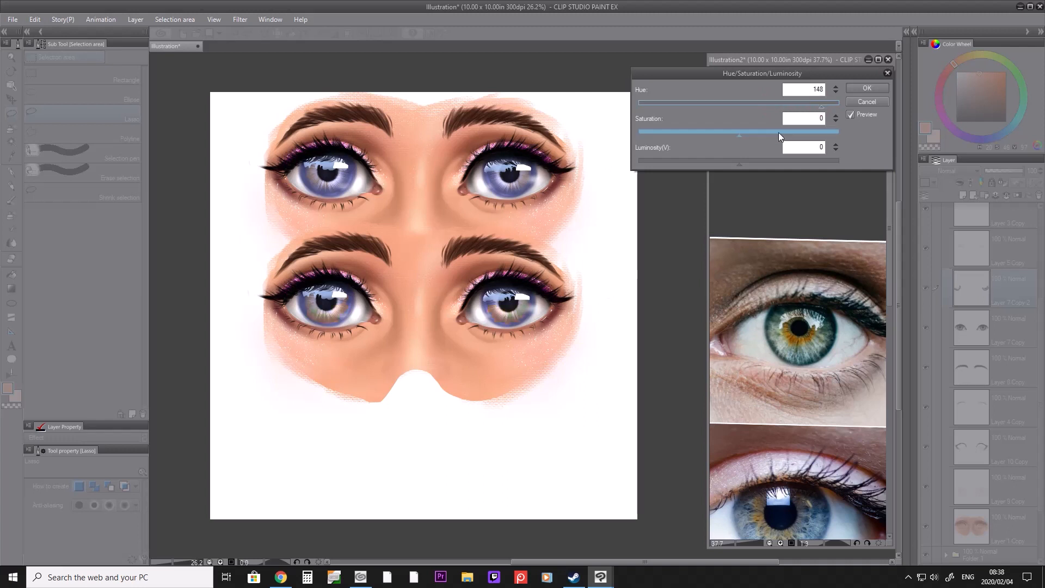
pyautogui.click(766, 133)
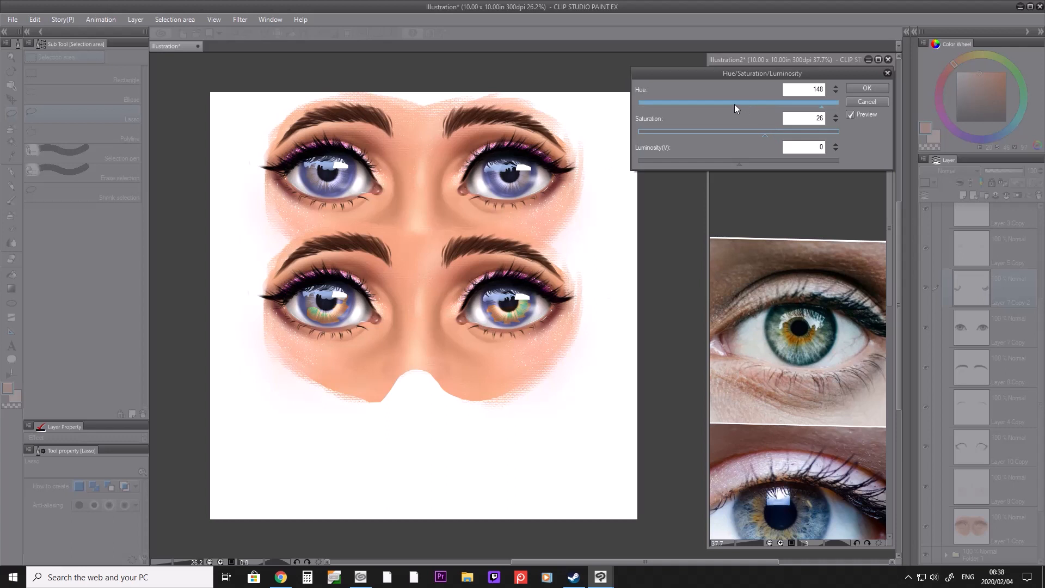
# Step: Try blue, green and teal variations on the copied iris parts with hue values such as -30, -104, -167 and -60
pyautogui.click(722, 103)
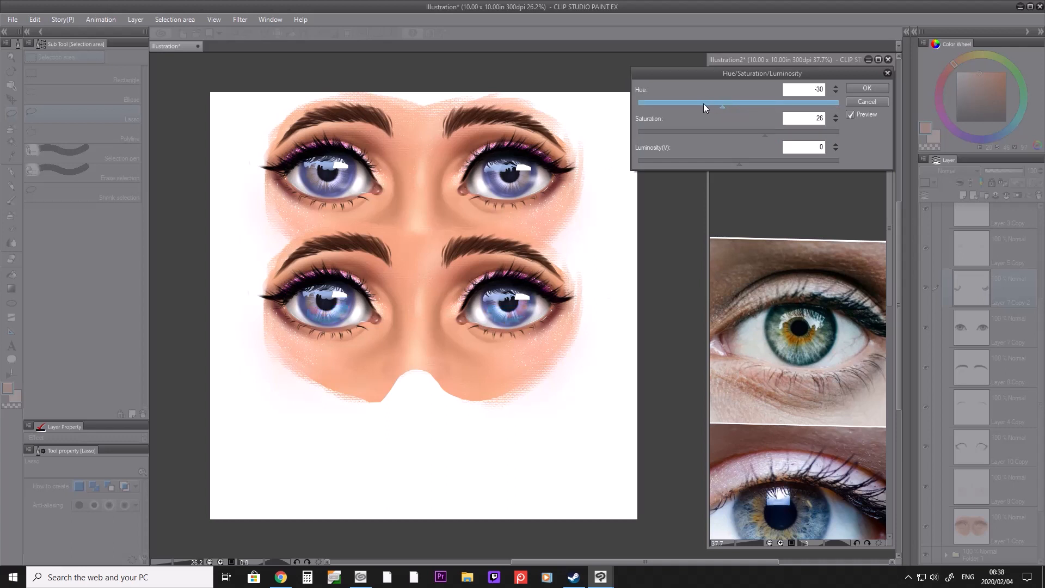
pyautogui.click(701, 104)
pyautogui.click(681, 103)
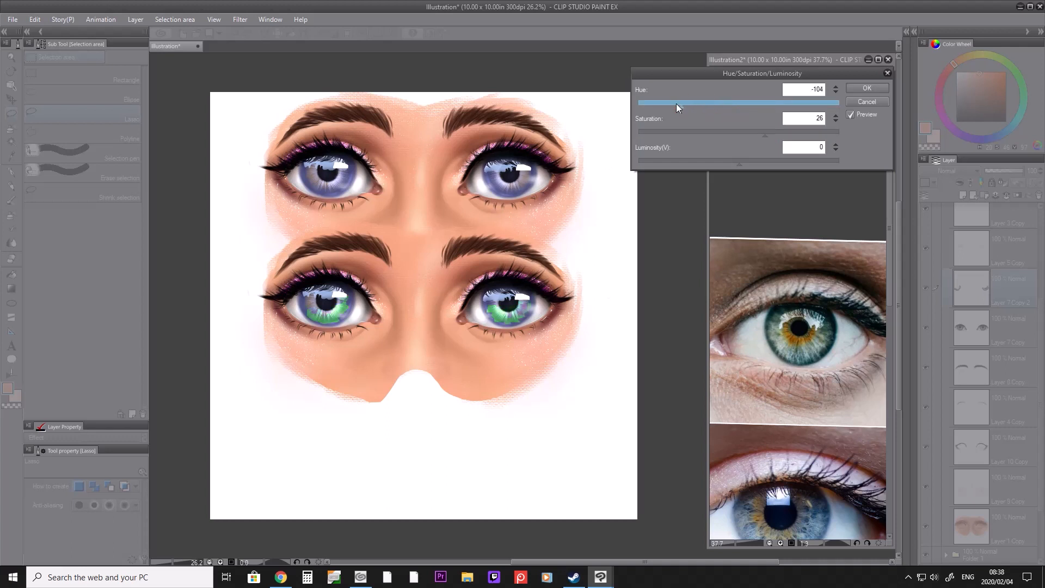
pyautogui.click(645, 105)
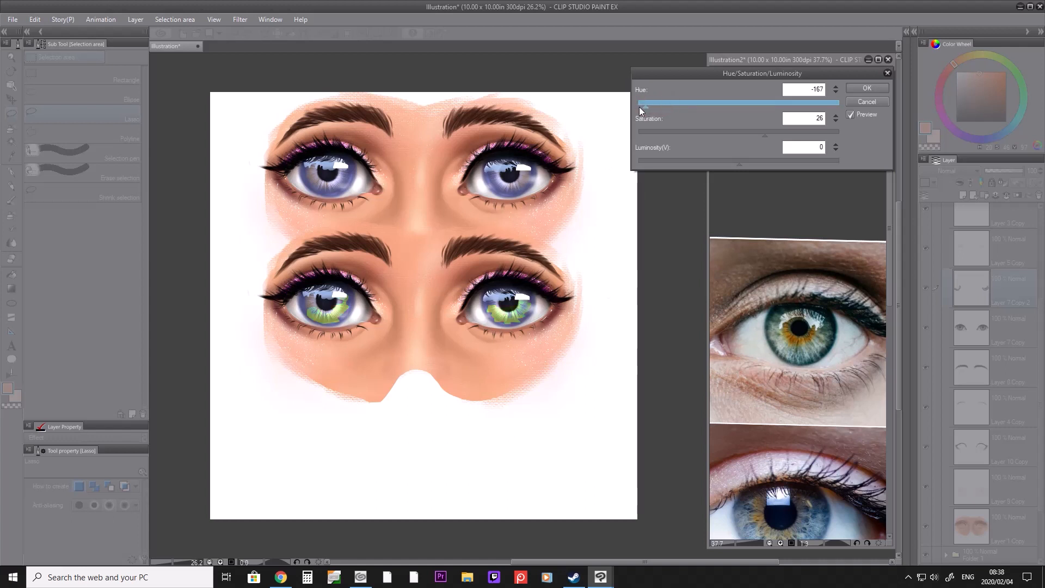
pyautogui.click(690, 105)
pyautogui.click(706, 104)
pyautogui.click(707, 104)
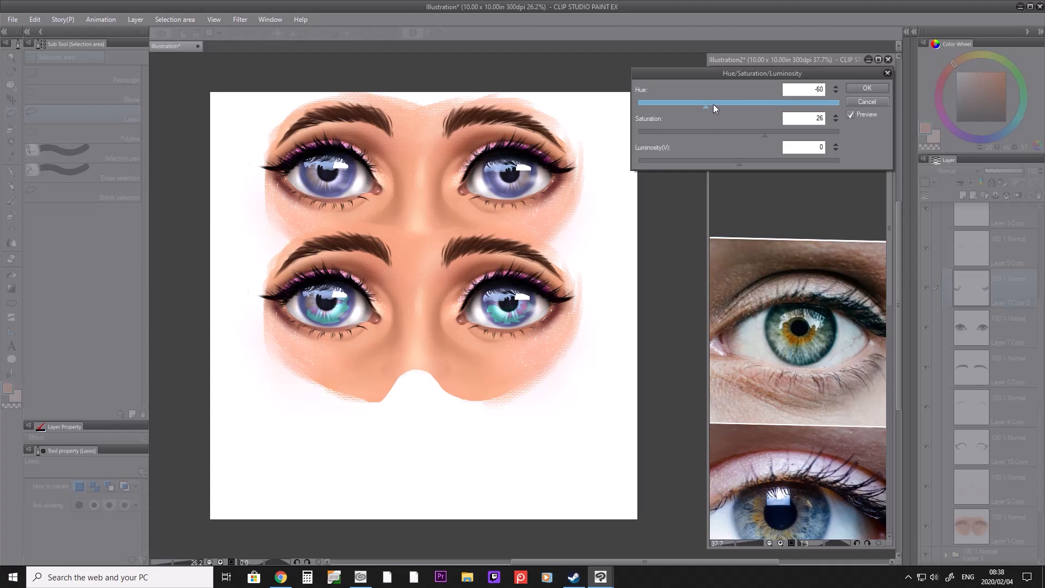
pyautogui.click(713, 104)
pyautogui.click(707, 104)
# Step: Shift the copied iris parts to a pink-violet tone with a hue of 53 and apply the adjustment
pyautogui.click(796, 104)
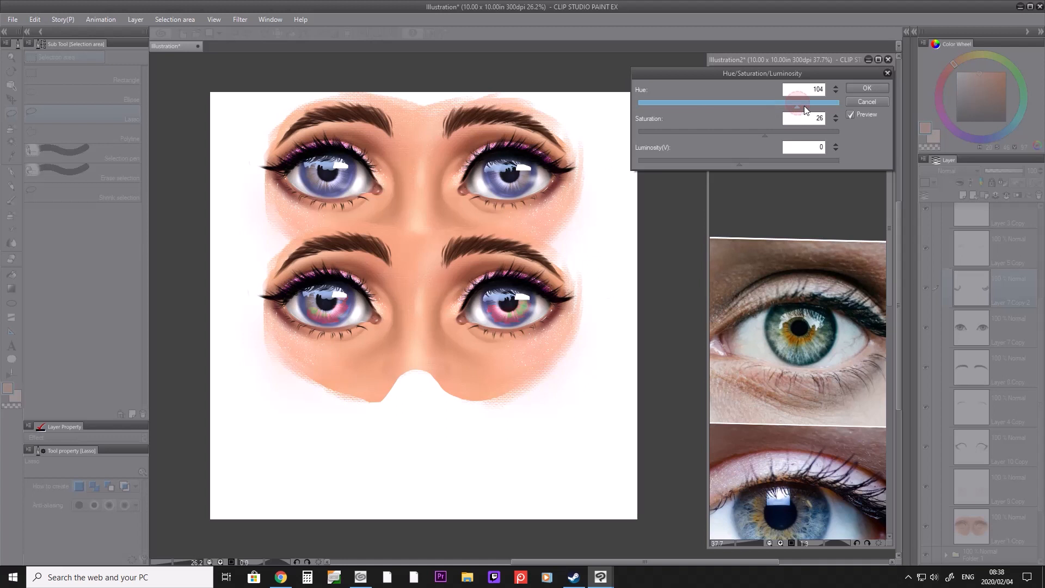
pyautogui.click(813, 104)
pyautogui.click(768, 104)
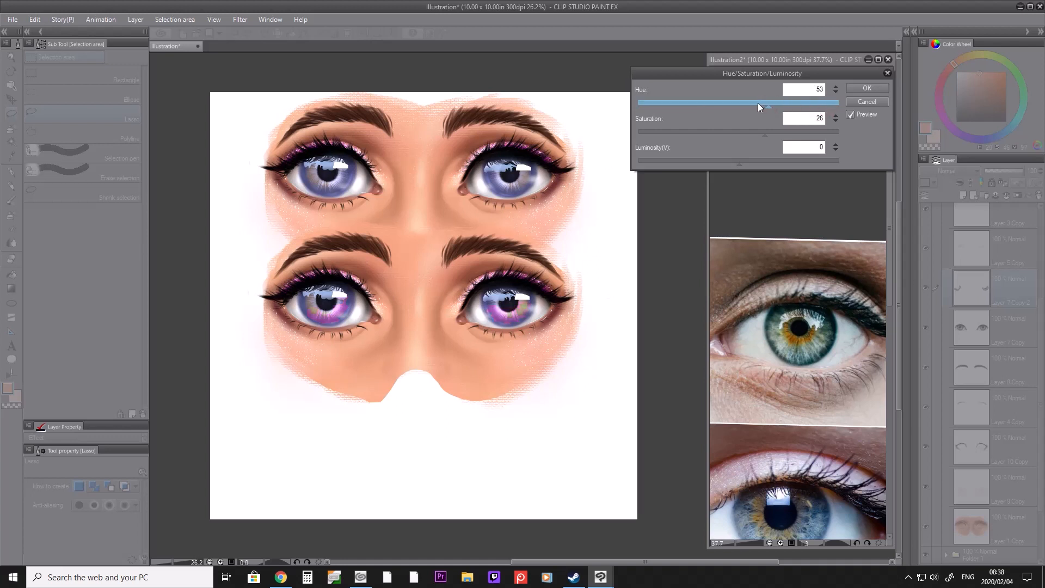
pyautogui.click(864, 89)
# Step: Soften the pink-violet copied iris parts with a Gaussian blur of 34.46
pyautogui.click(237, 20)
pyautogui.moveTo(272, 33)
pyautogui.click(361, 67)
pyautogui.click(438, 106)
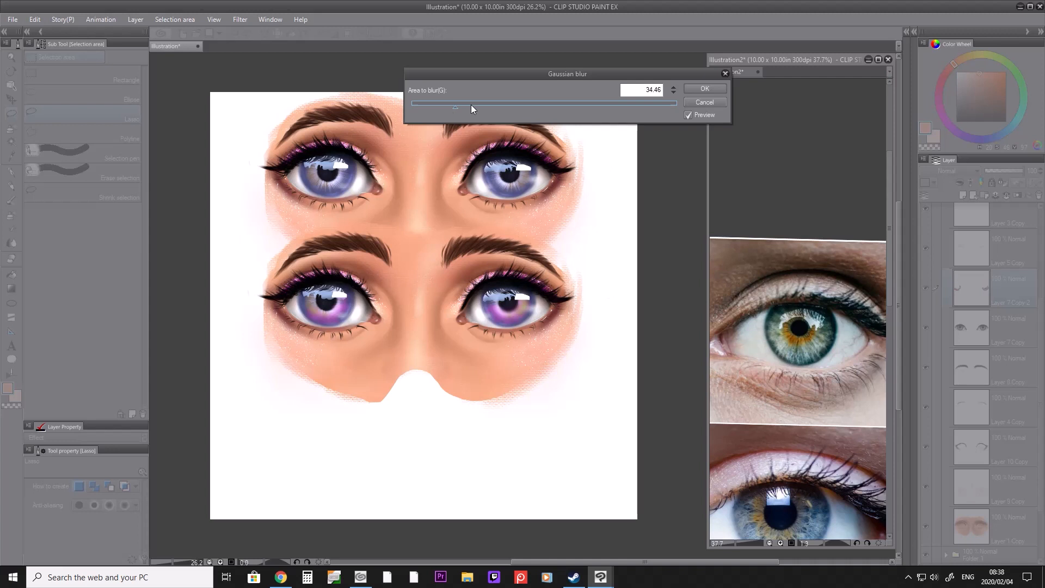
pyautogui.click(696, 87)
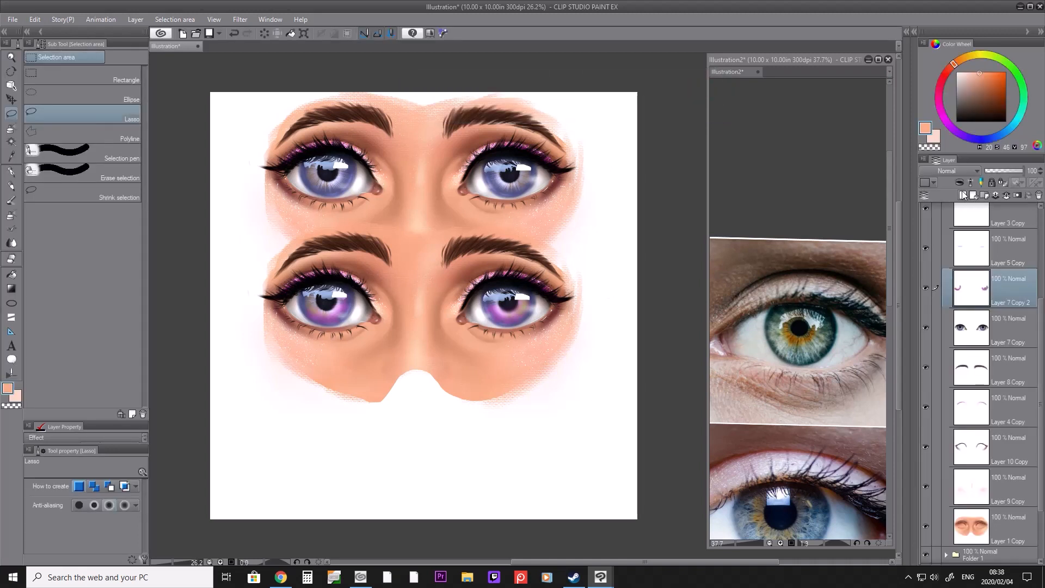
# Step: Add a new layer above the blurred iris parts and set its blending mode to Glow dodge
pyautogui.click(963, 196)
pyautogui.click(959, 171)
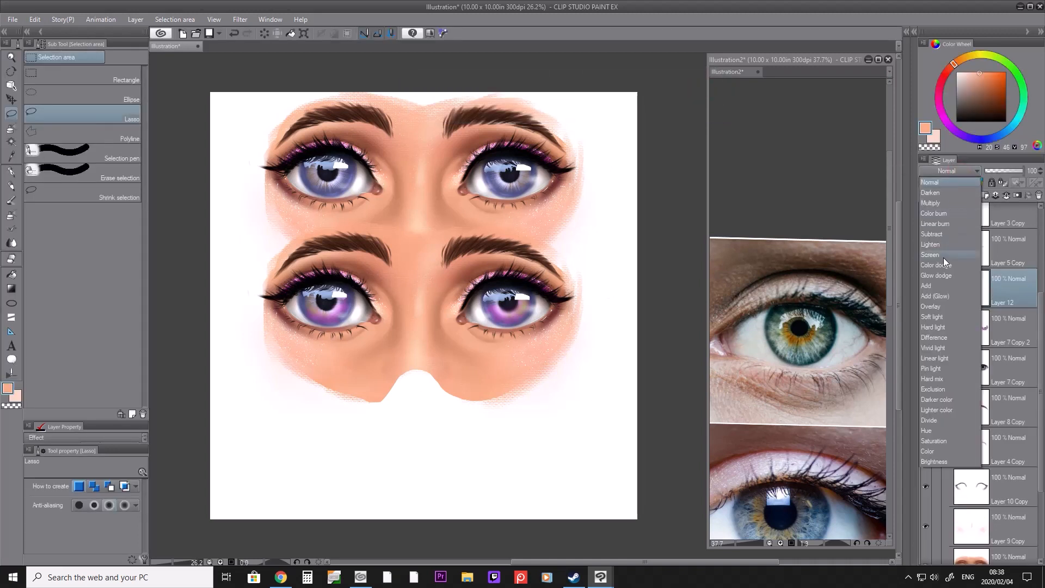
pyautogui.click(942, 275)
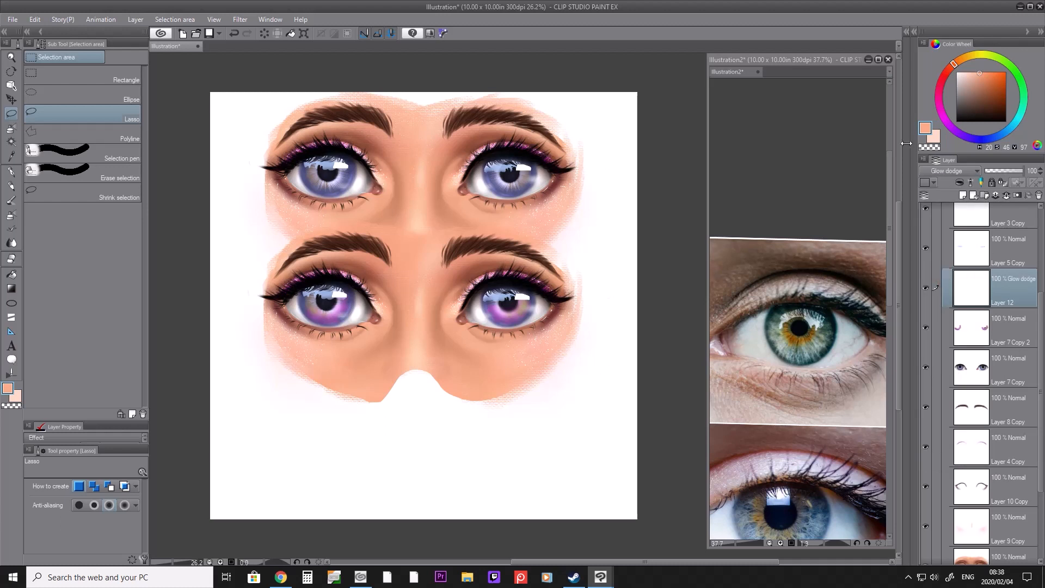
# Step: Sample the violet from the lower left iris and paint a soft airbrush glow over it on the Glow dodge layer
pyautogui.press('i')
pyautogui.click(326, 318)
pyautogui.press('b')
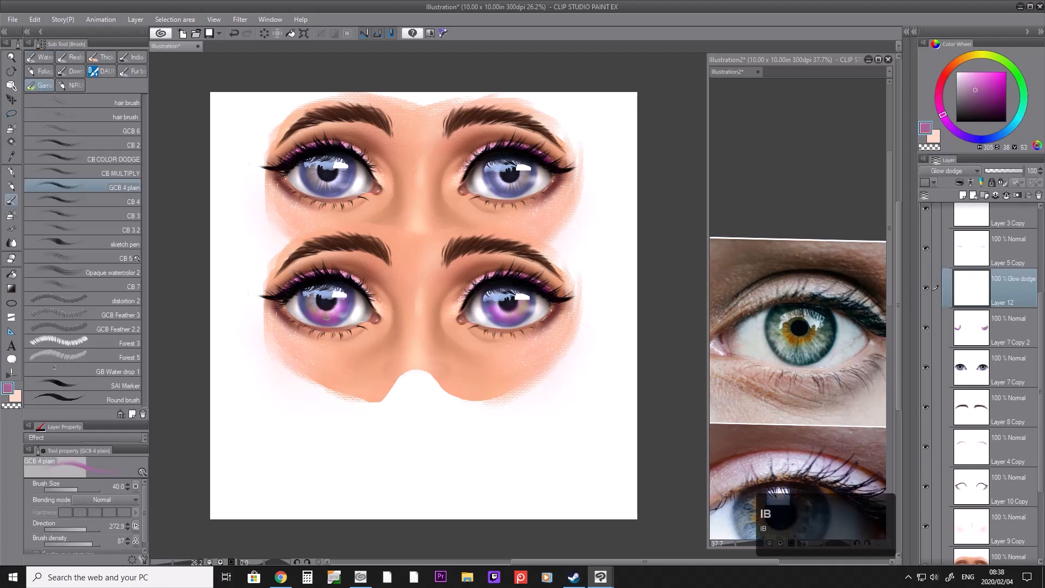
pyautogui.press('b')
pyautogui.press('[')
pyautogui.press('[')
pyautogui.press('[')
pyautogui.press('[')
pyautogui.press('[')
pyautogui.press('[')
pyautogui.press('[')
pyautogui.press('[')
pyautogui.press('[')
pyautogui.press('[')
pyautogui.press('[')
pyautogui.moveTo(312, 305)
pyautogui.mouseDown()
pyautogui.moveTo(334, 315)
pyautogui.moveTo(310, 308)
pyautogui.mouseUp()
pyautogui.press(']')
pyautogui.press(']')
pyautogui.press(']')
pyautogui.press(']')
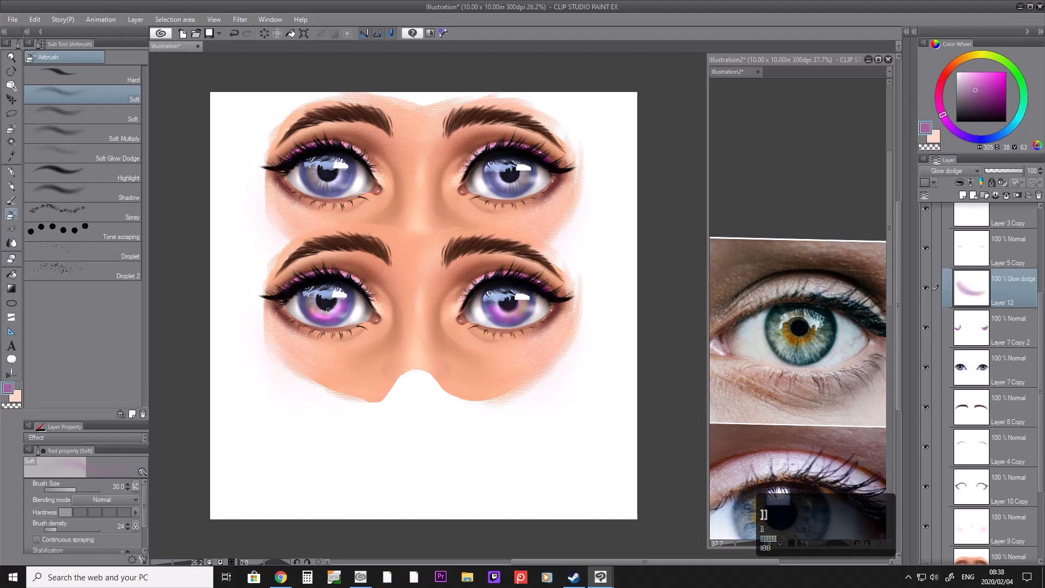
# Step: Undo the last glow strokes and airbrush white over the lower part of the left iris with a larger brush
pyautogui.moveTo(967, 93); pyautogui.dragTo(933, 69)
pyautogui.hotkey('ctrl', 'z')
pyautogui.hotkey('ctrl', 'z')
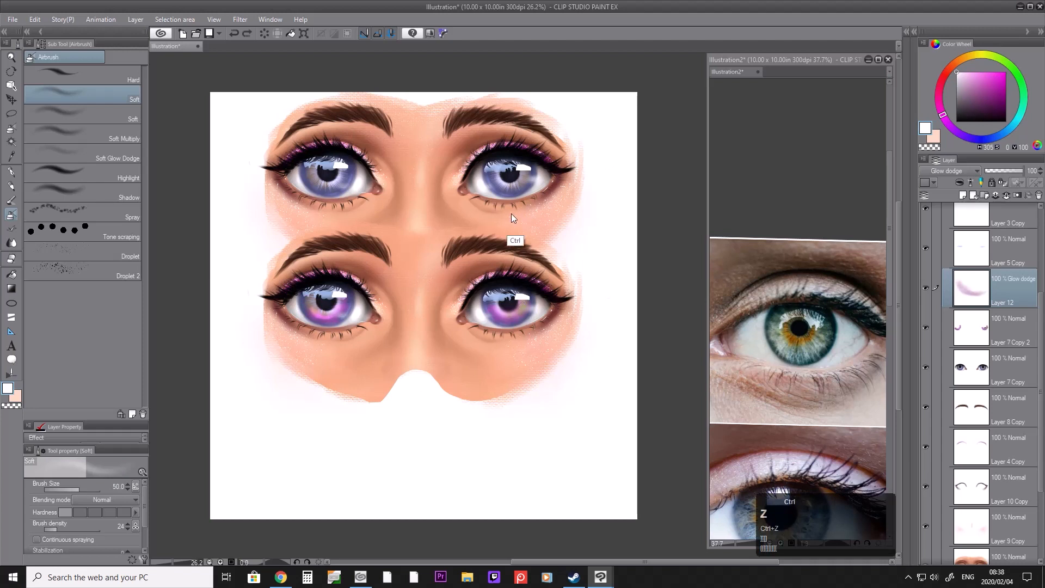
pyautogui.press(']')
pyautogui.press(']')
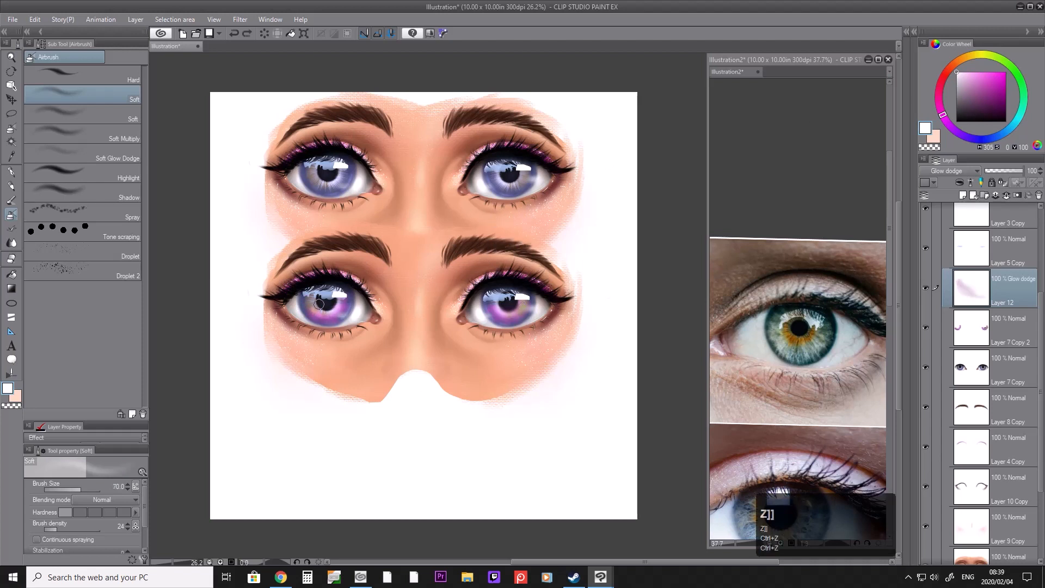
pyautogui.press(']')
pyautogui.press(']')
pyautogui.press(']')
pyautogui.moveTo(326, 314)
pyautogui.mouseDown()
pyautogui.moveTo(304, 294)
pyautogui.moveTo(317, 313)
pyautogui.moveTo(300, 295)
pyautogui.moveTo(320, 323)
pyautogui.moveTo(344, 314)
pyautogui.mouseUp()
# Step: Airbrush soft white highlights over the lower part of the right iris in the second pair, adjusting the brush size
pyautogui.press('[')
pyautogui.press('[')
pyautogui.press('[')
pyautogui.press('[')
pyautogui.press('[')
pyautogui.press('[')
pyautogui.press('[')
pyautogui.press('[')
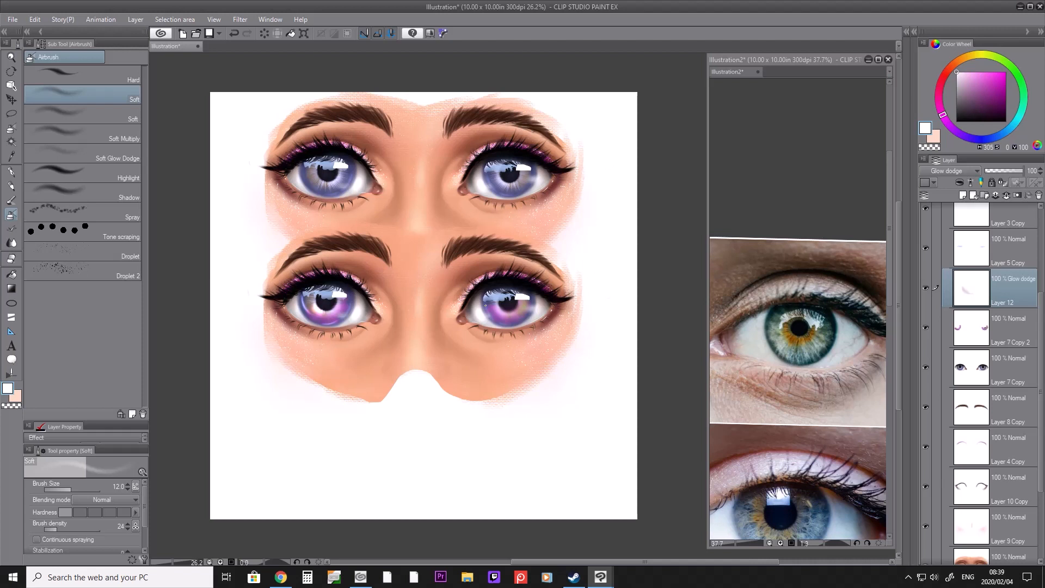
pyautogui.press(']')
pyautogui.press(']')
pyautogui.press(']')
pyautogui.press(']')
pyautogui.press(']')
pyautogui.press(']')
pyautogui.press(']')
pyautogui.press(']')
pyautogui.press(']')
pyautogui.press(']')
pyautogui.press(']')
pyautogui.press(']')
pyautogui.press('[')
pyautogui.press('[')
pyautogui.press('[')
pyautogui.press('[')
pyautogui.press('[')
pyautogui.press('[')
pyautogui.press('[')
pyautogui.moveTo(499, 309); pyautogui.dragTo(515, 312)
# Step: Refine the left iris highlights with fine white airbrush strokes at brush size 12, undoing the last stroke
pyautogui.press('[')
pyautogui.press('[')
pyautogui.moveTo(306, 309)
pyautogui.mouseDown()
pyautogui.moveTo(312, 299)
pyautogui.moveTo(330, 319)
pyautogui.moveTo(303, 315)
pyautogui.moveTo(309, 289)
pyautogui.moveTo(333, 310)
pyautogui.mouseUp()
pyautogui.hotkey('ctrl', 'z')
# Step: On a new normal layer, airbrush light blue over both irises of the second pair at brush size 60
pyautogui.click(997, 136)
pyautogui.click(975, 71)
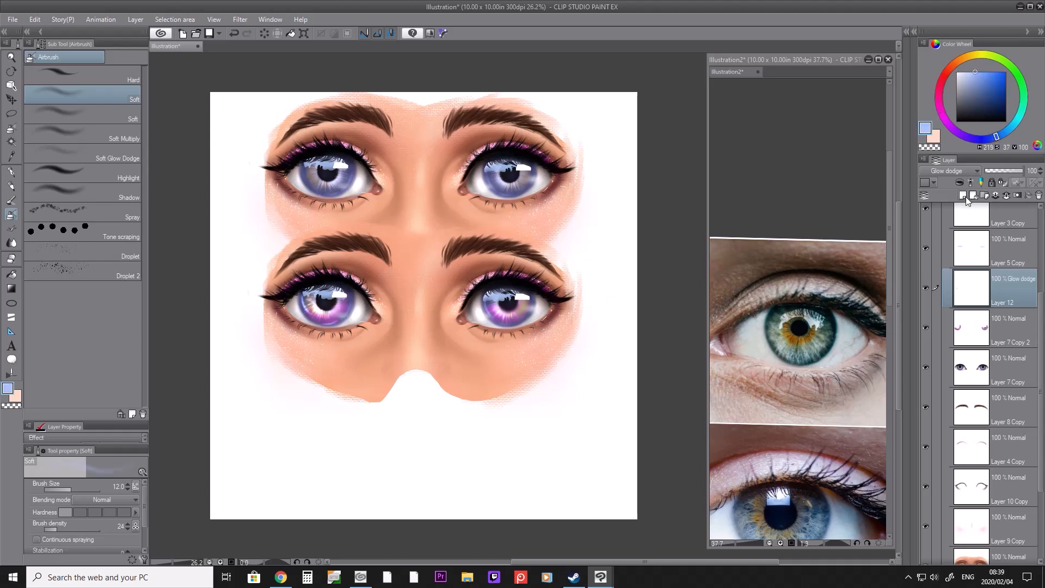
pyautogui.click(967, 197)
pyautogui.press('b')
pyautogui.press('b')
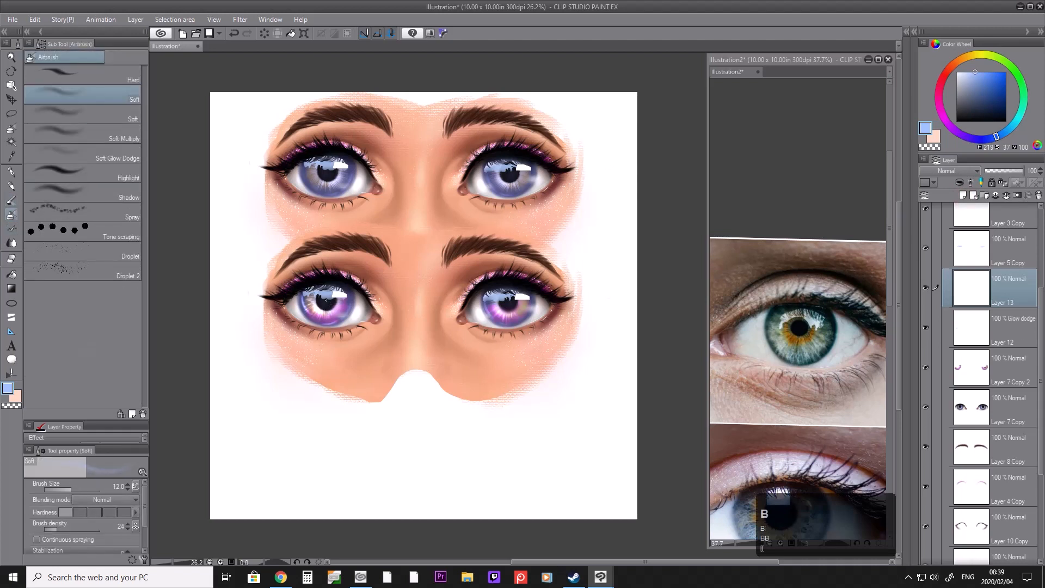
pyautogui.press(']')
pyautogui.press(']')
pyautogui.press(']')
pyautogui.press(']')
pyautogui.press(']')
pyautogui.press(']')
pyautogui.press(']')
pyautogui.press(']')
pyautogui.press(']')
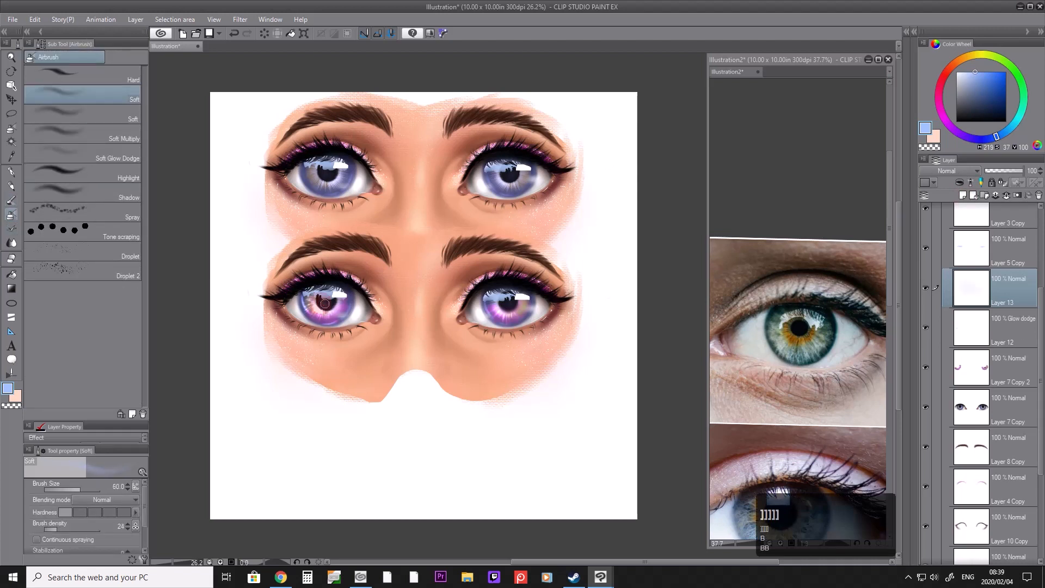
pyautogui.moveTo(334, 300); pyautogui.dragTo(325, 305)
pyautogui.moveTo(501, 302)
pyautogui.mouseDown()
pyautogui.moveTo(518, 300)
pyautogui.moveTo(498, 300)
pyautogui.mouseUp()
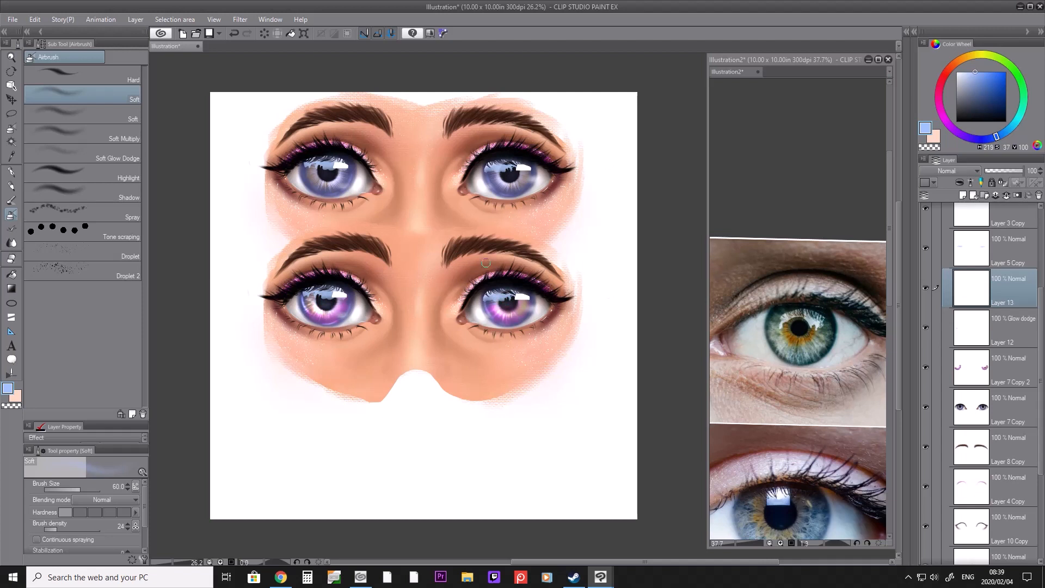
# Step: Collapse the Folder 1 Copy group and duplicate Folder 1 to get a third pair of eyes
pyautogui.press('/')
pyautogui.moveTo(461, 233); pyautogui.dragTo(440, 226)
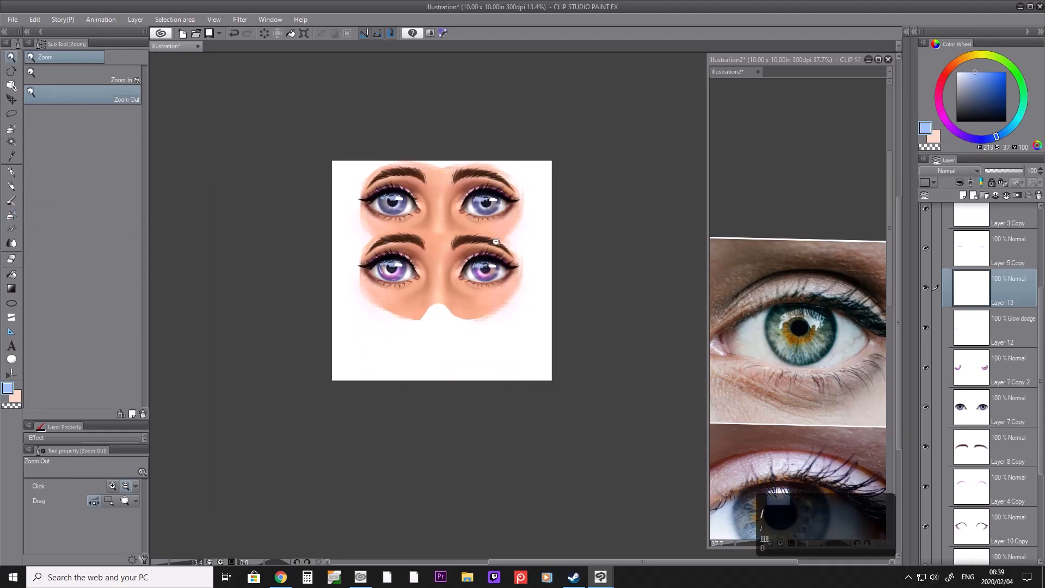
pyautogui.scroll(2, 486, 235)
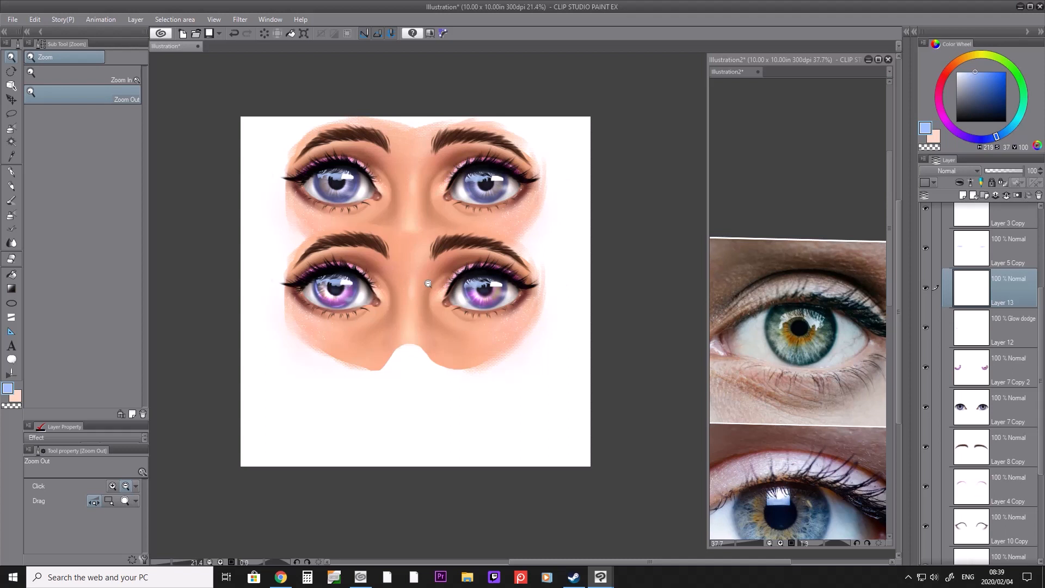
pyautogui.click(313, 254)
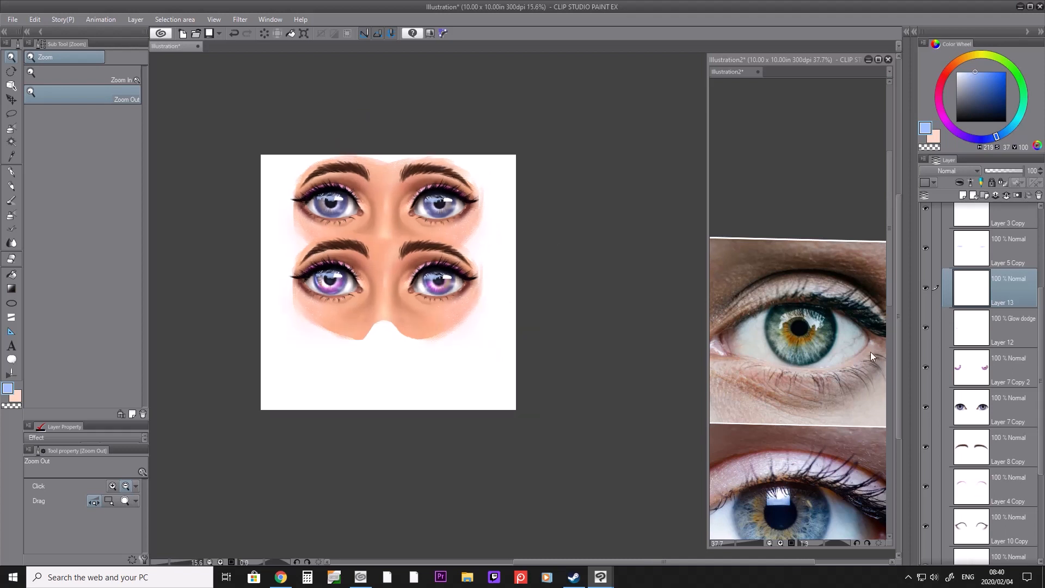
pyautogui.scroll(3, 1038, 375)
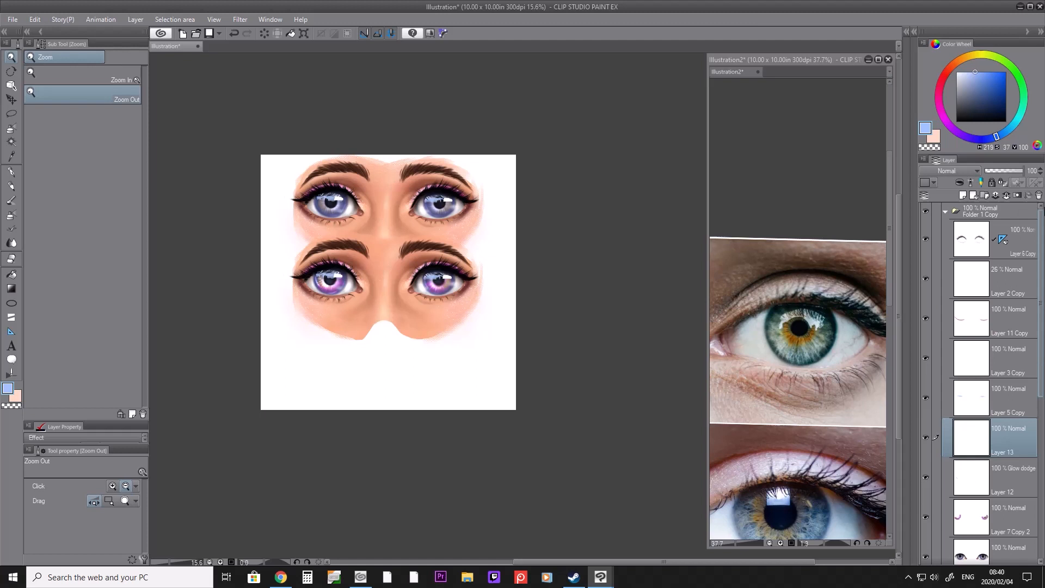
pyautogui.click(960, 215)
pyautogui.click(946, 211)
pyautogui.rightClick(990, 227)
pyautogui.click(980, 287)
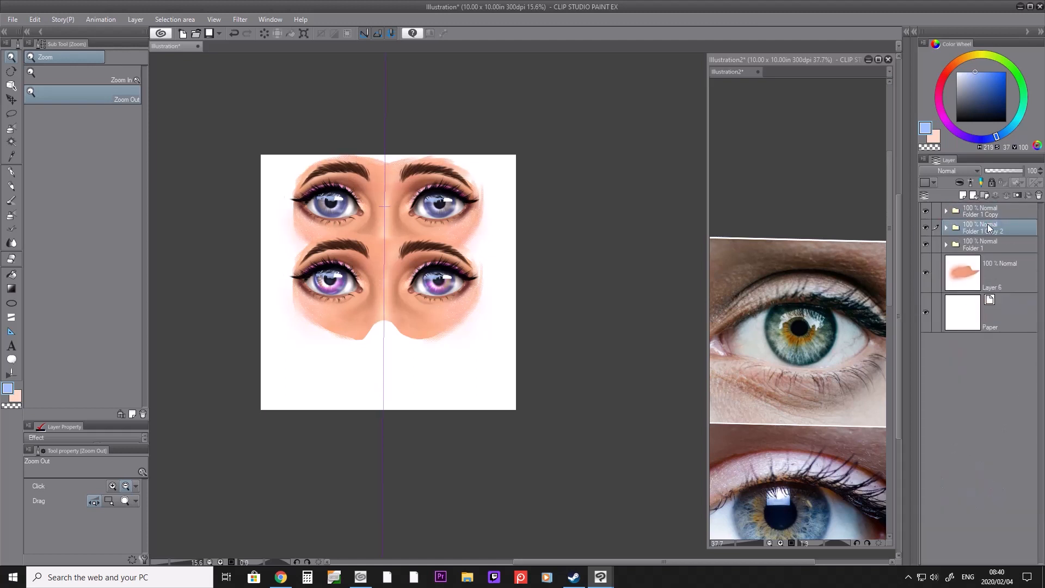
# Step: Move the new eye pair below the second one, place its folder above Folder 1 Copy, and align it horizontally
pyautogui.click(11, 100)
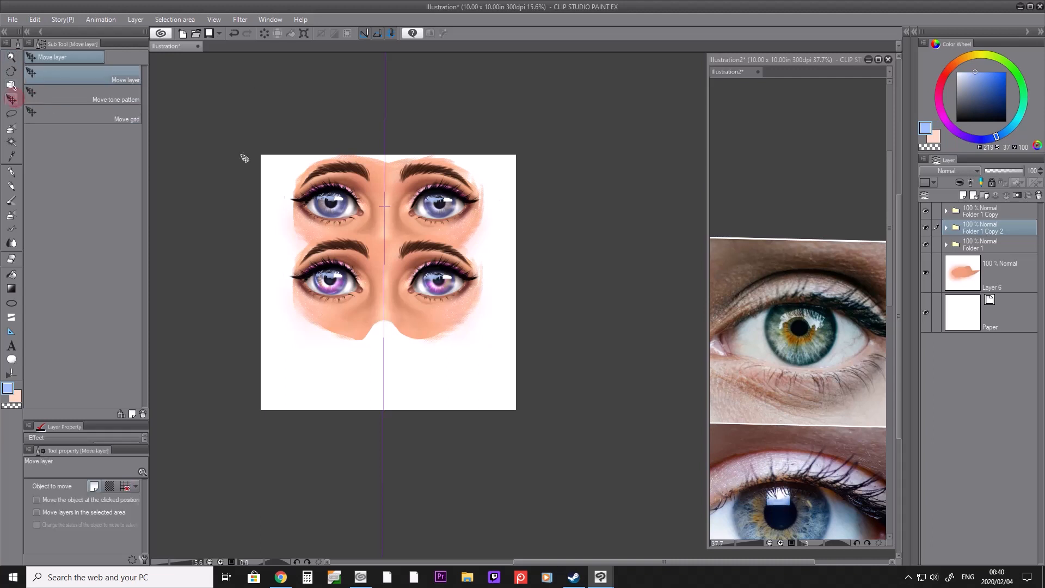
pyautogui.moveTo(428, 222); pyautogui.dragTo(427, 366)
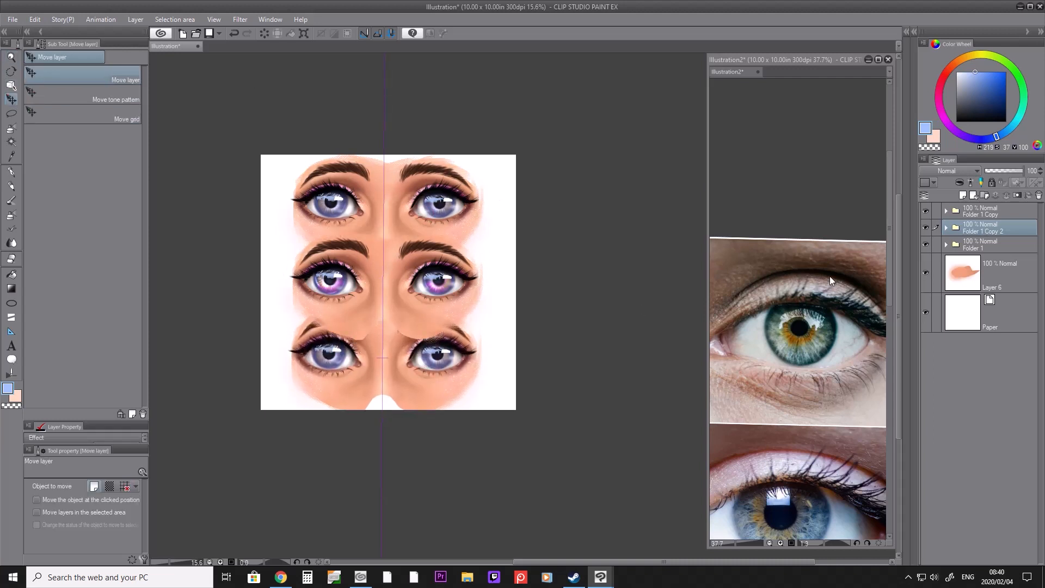
pyautogui.moveTo(980, 230); pyautogui.dragTo(977, 208)
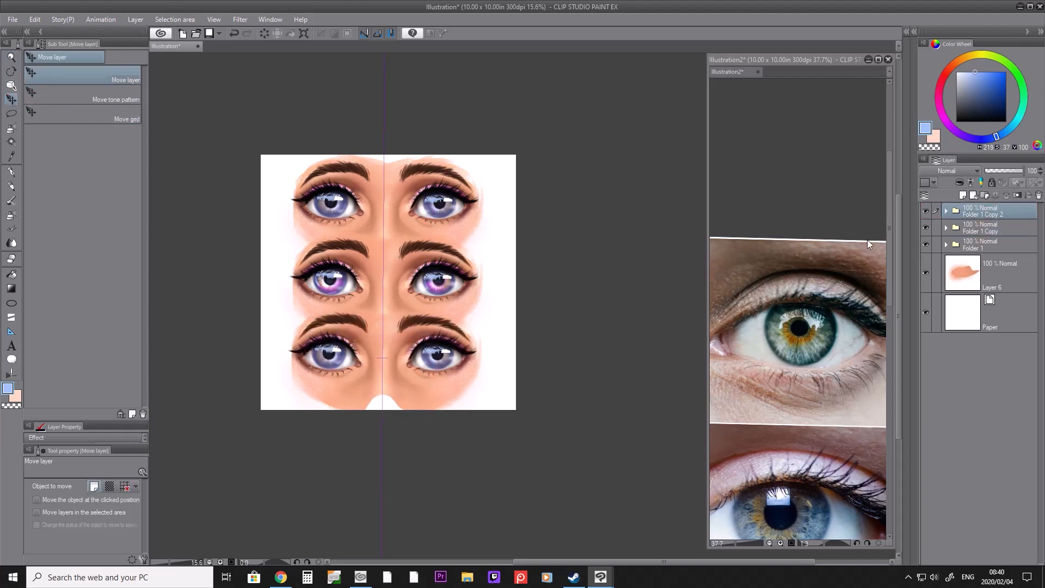
pyautogui.moveTo(464, 356); pyautogui.dragTo(468, 357)
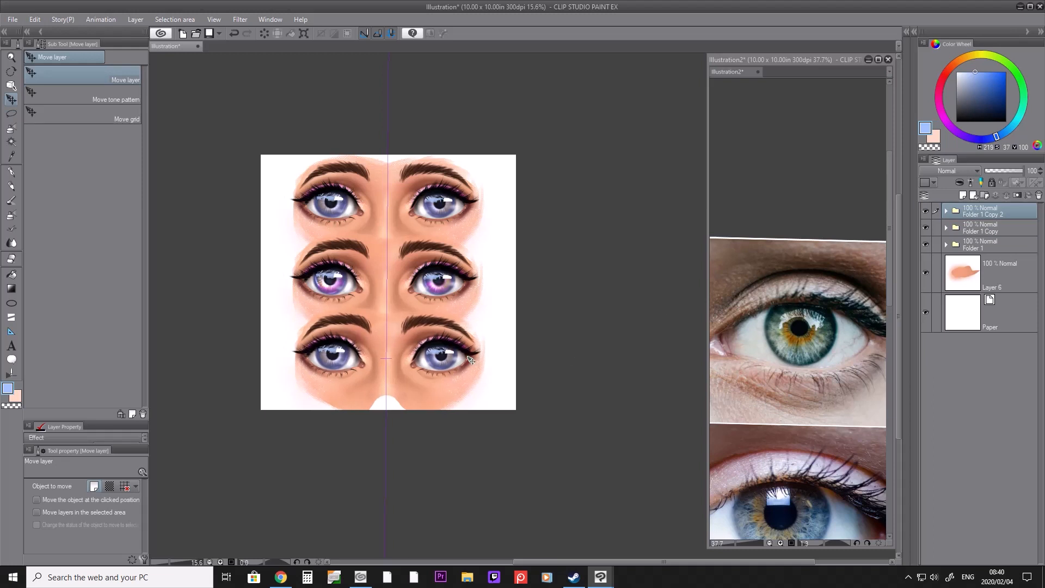
# Step: Bring the cat eye reference into view and sample the dark pupil colour from the left eye of the third pair
pyautogui.scroll(4, 415, 385)
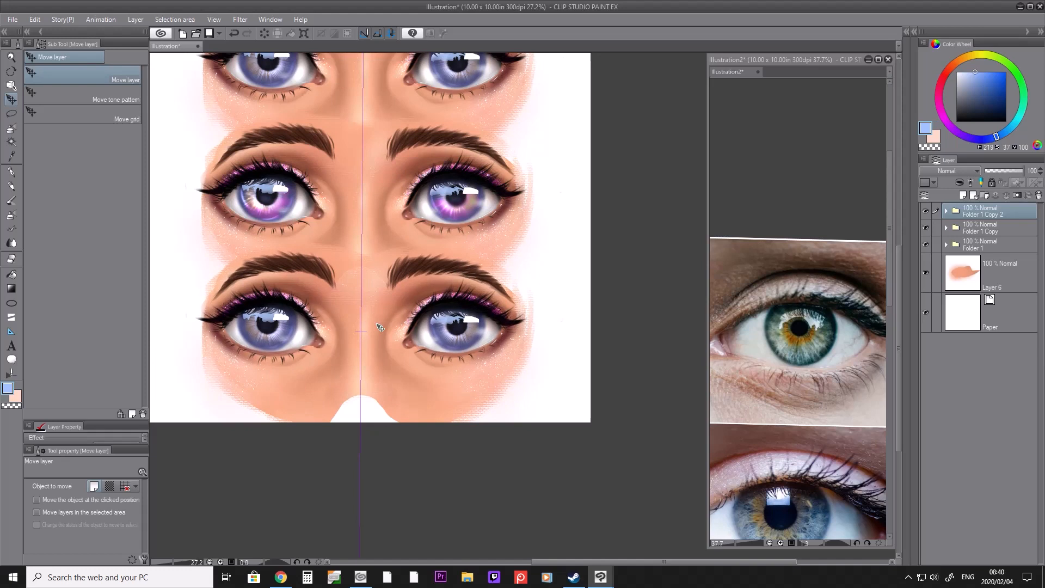
pyautogui.click(810, 327)
pyautogui.scroll(-7, 813, 327)
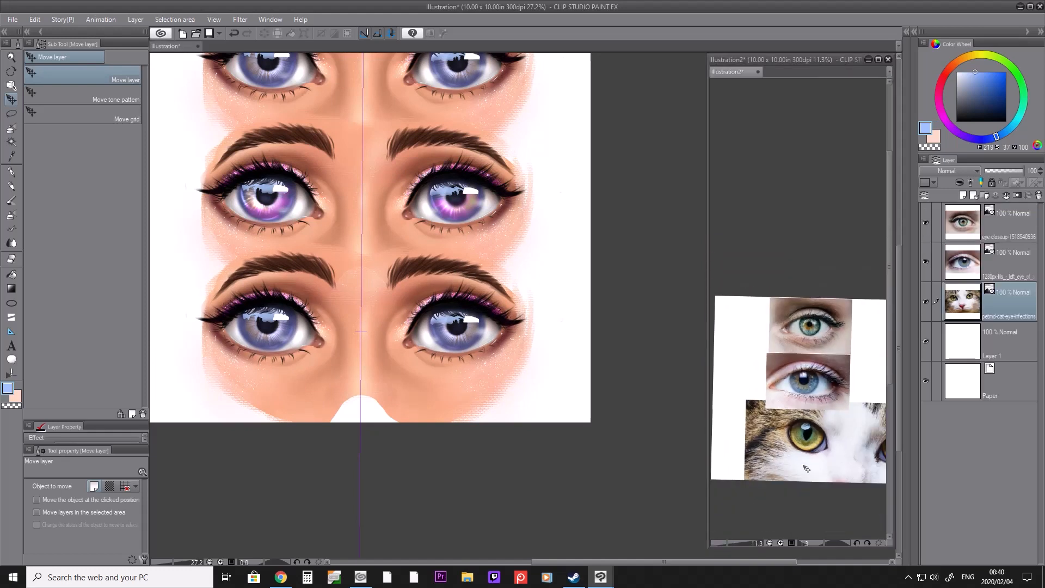
pyautogui.scroll(4, 808, 460)
pyautogui.scroll(1, 834, 439)
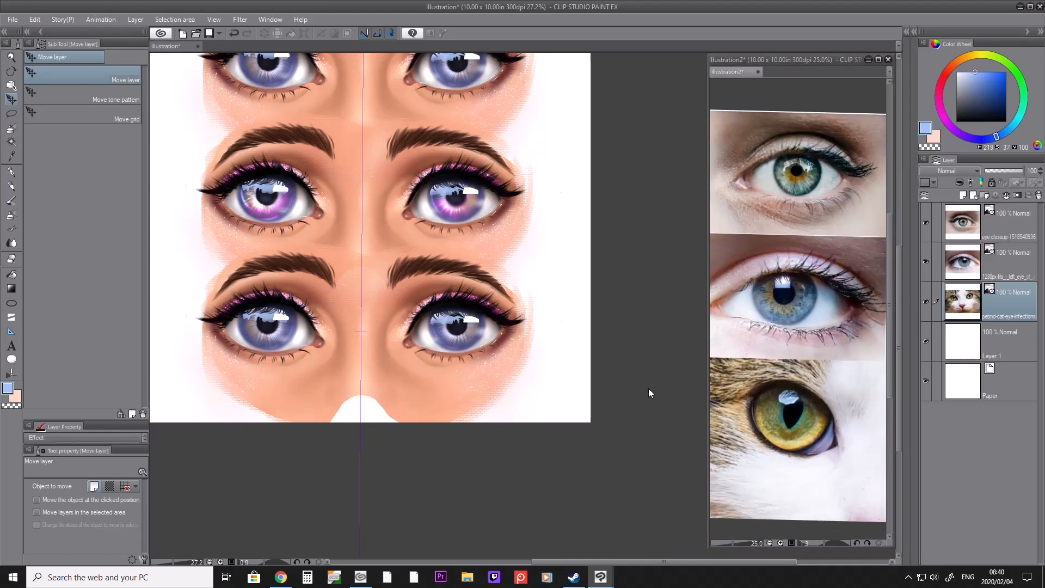
pyautogui.click(319, 336)
pyautogui.press('i')
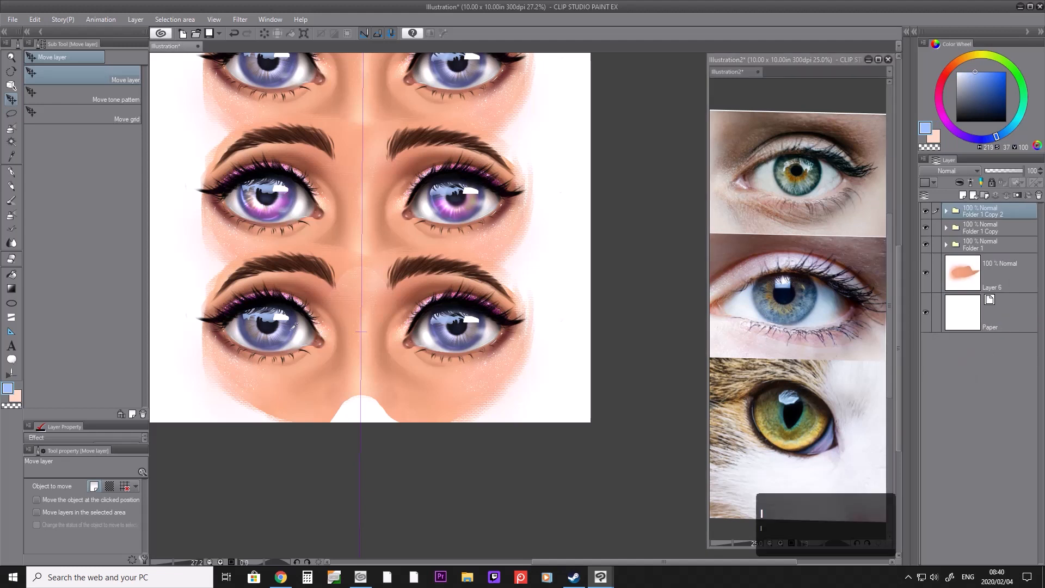
pyautogui.click(269, 327)
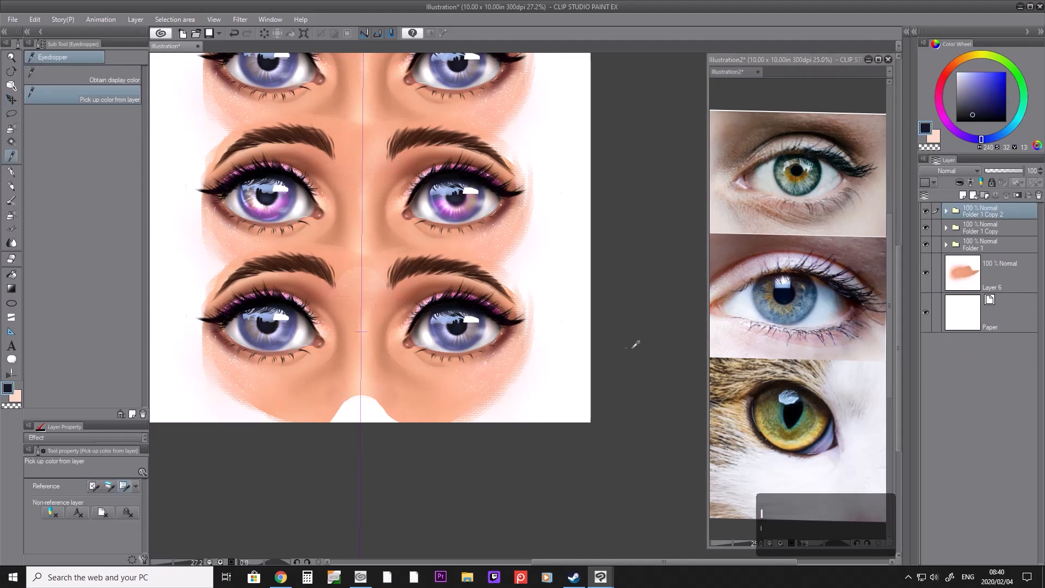
pyautogui.click(585, 371)
pyautogui.click(275, 326)
pyautogui.click(276, 326)
pyautogui.press('b')
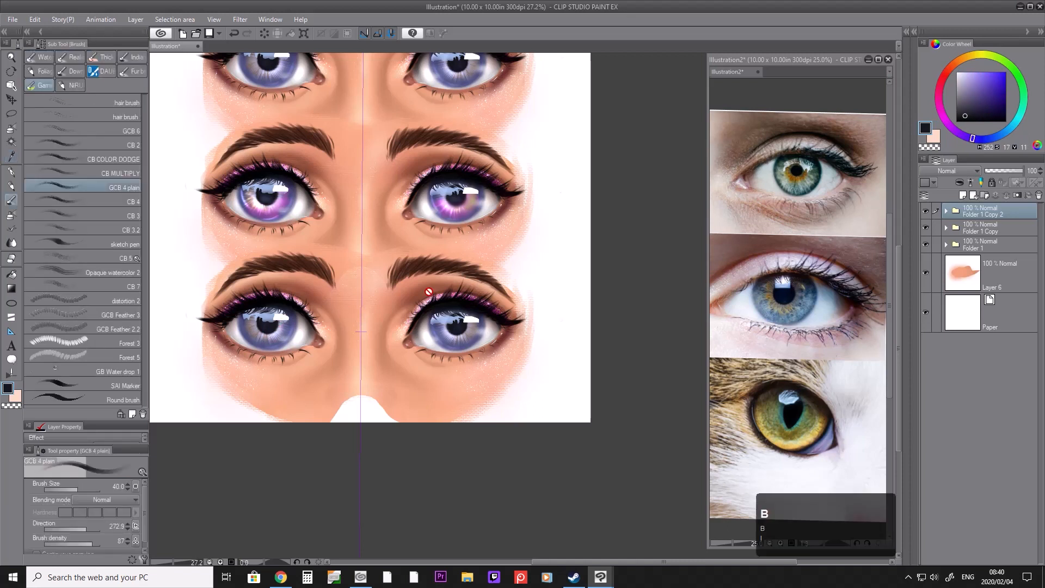
# Step: On Layer 7 Copy 3, repaint the third pair's left pupil with a pointed lower end, using GCB 4 plain at size 30
pyautogui.click(945, 210)
pyautogui.scroll(-2, 1036, 265)
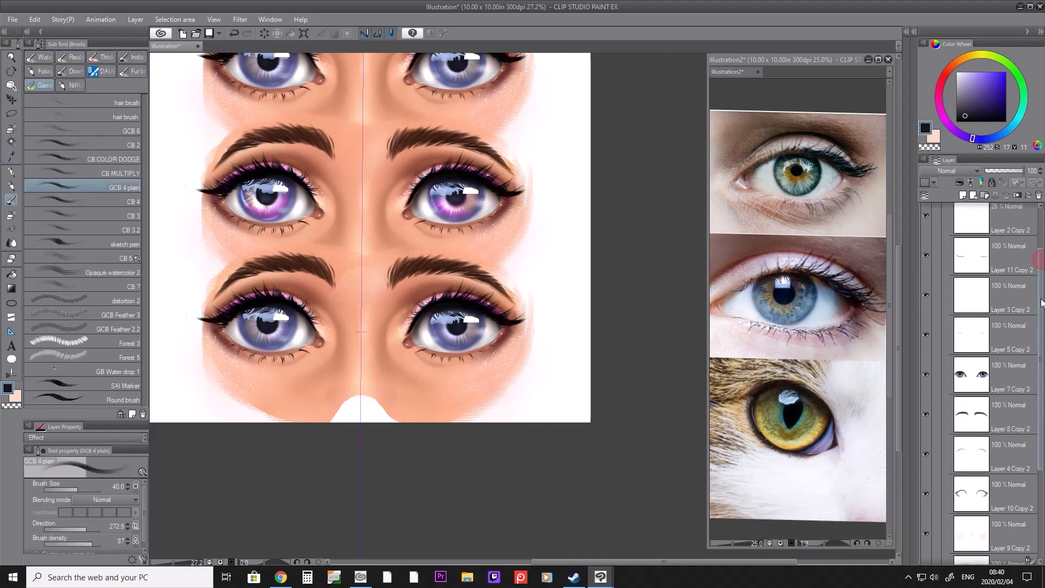
pyautogui.click(1013, 381)
pyautogui.press('b')
pyautogui.press('b')
pyautogui.press('b')
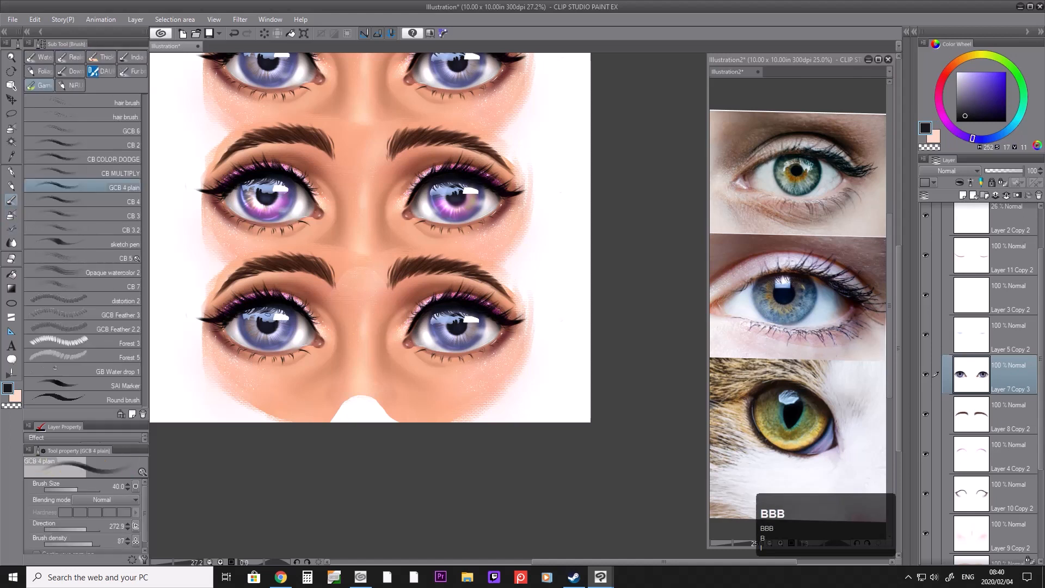
pyautogui.press('[')
pyautogui.moveTo(259, 325); pyautogui.dragTo(264, 335)
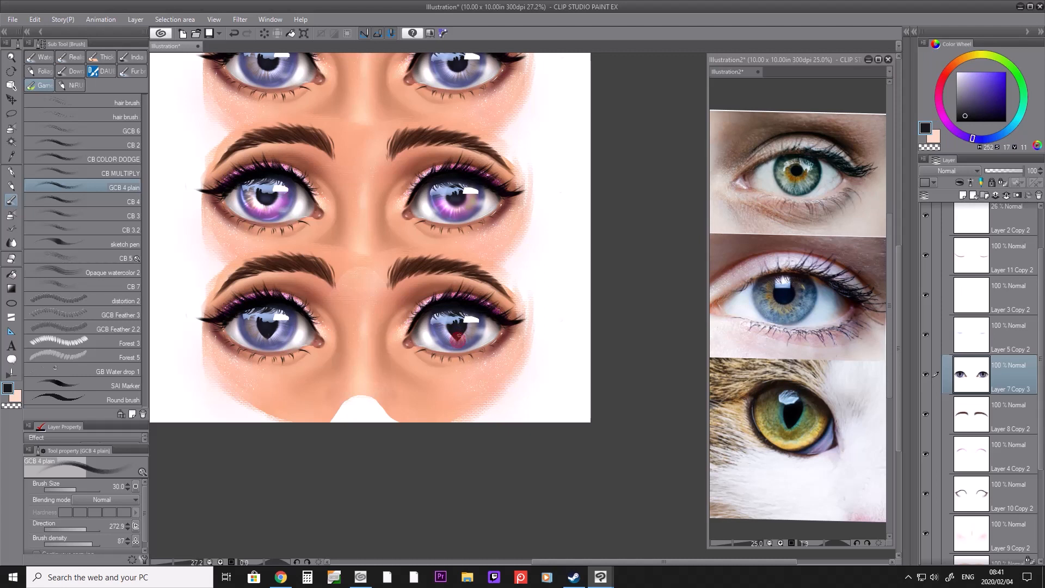
# Step: Paint the third pair's right pupil into the same pointed shape, sampling nearby pupil and iris colours
pyautogui.moveTo(456, 339); pyautogui.dragTo(455, 335)
pyautogui.press('i')
pyautogui.press('b')
pyautogui.click(457, 342)
pyautogui.press('i')
pyautogui.click(451, 337)
pyautogui.press('b')
pyautogui.press('i')
pyautogui.click(456, 345)
pyautogui.press('b')
# Step: Refine the pointed lower edges of the third pair's right pupil with GCB 4 plain at size 30, sampling nearby iris colours
pyautogui.press('i')
pyautogui.click(446, 330)
pyautogui.press('b')
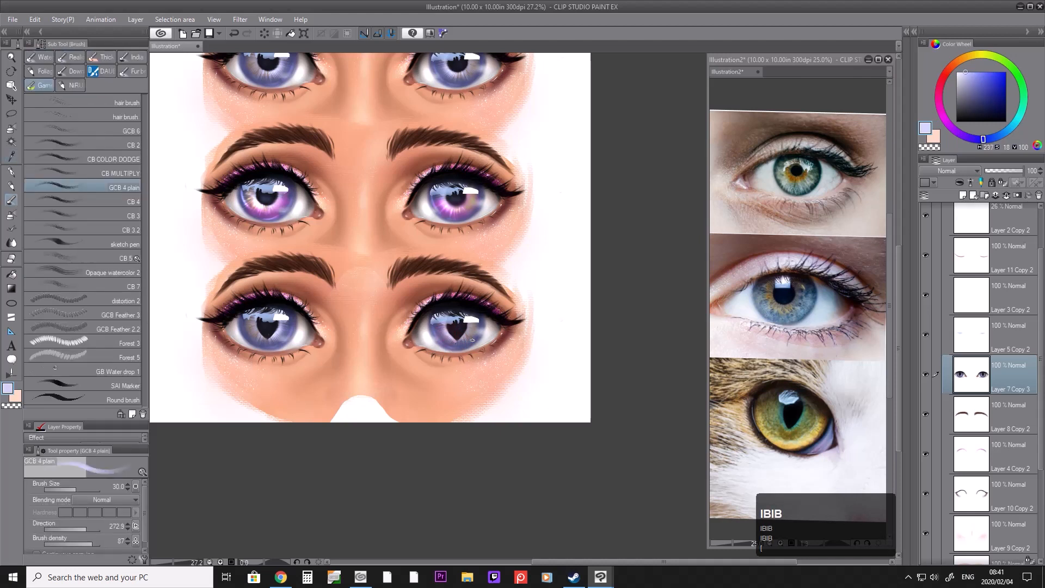
pyautogui.press('i')
pyautogui.click(464, 341)
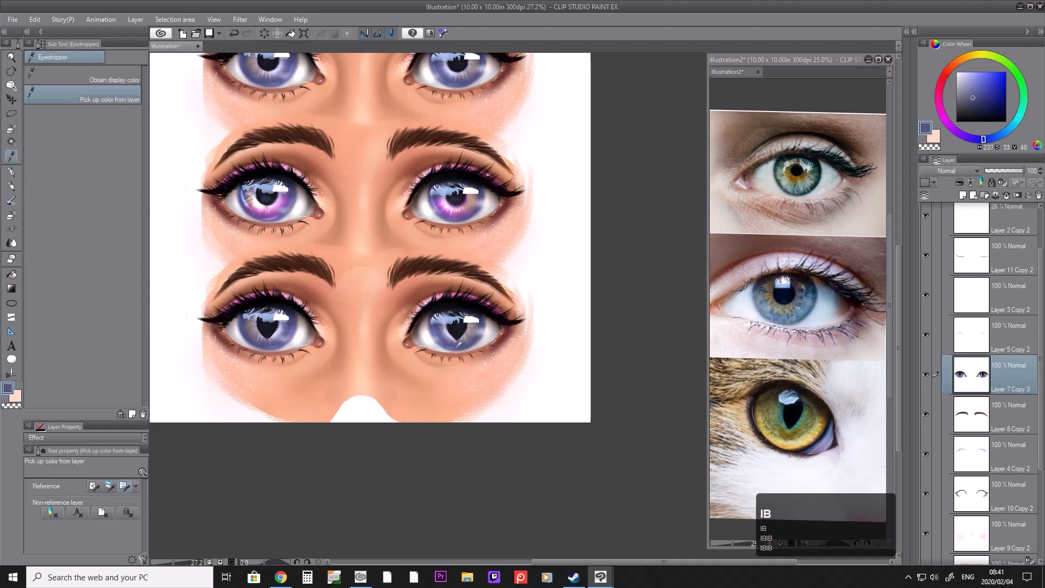
pyautogui.press('b')
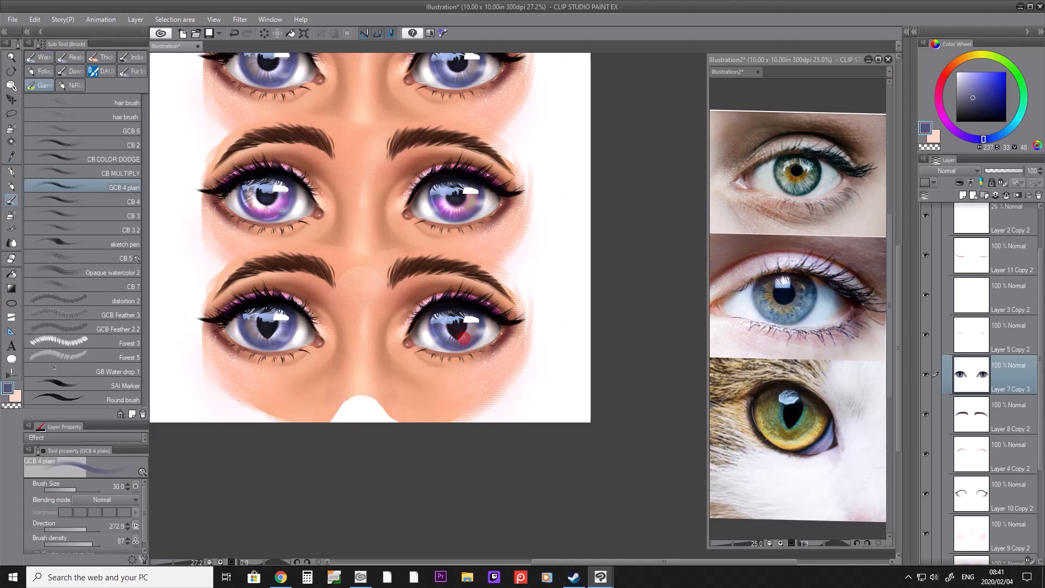
pyautogui.press('i')
pyautogui.click(456, 339)
pyautogui.press('b')
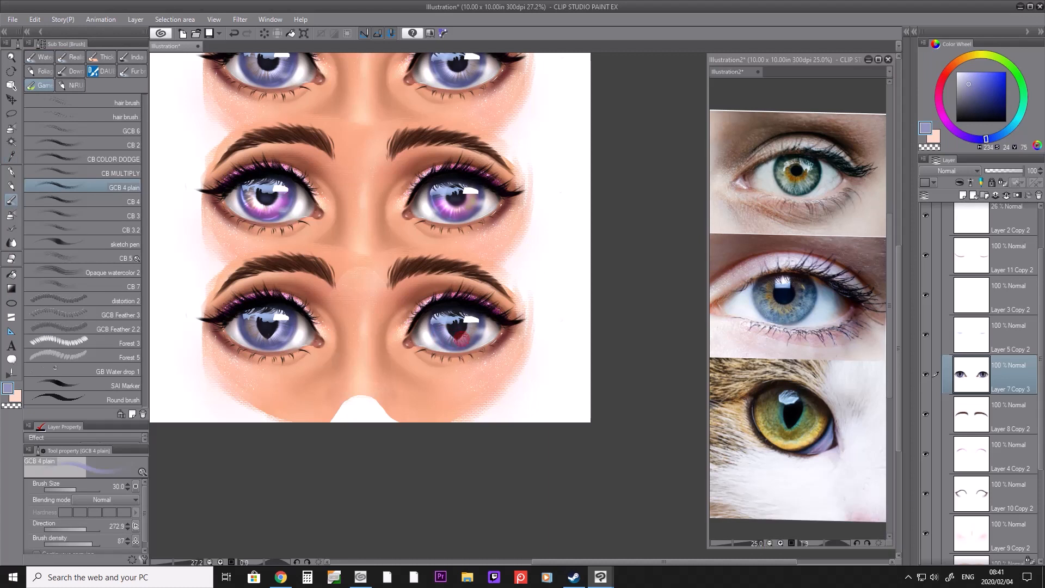
# Step: Choose a lighter lavender and paint fine iris strokes around the third pair's right pupil with the brush reduced to size 15
pyautogui.click(968, 72)
pyautogui.press('[')
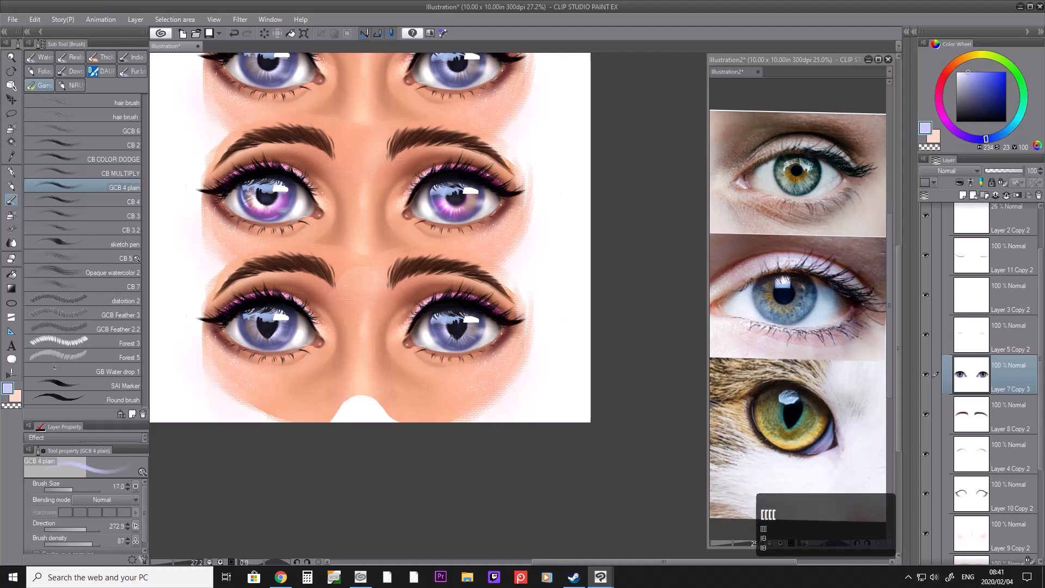
pyautogui.moveTo(446, 327); pyautogui.dragTo(468, 324)
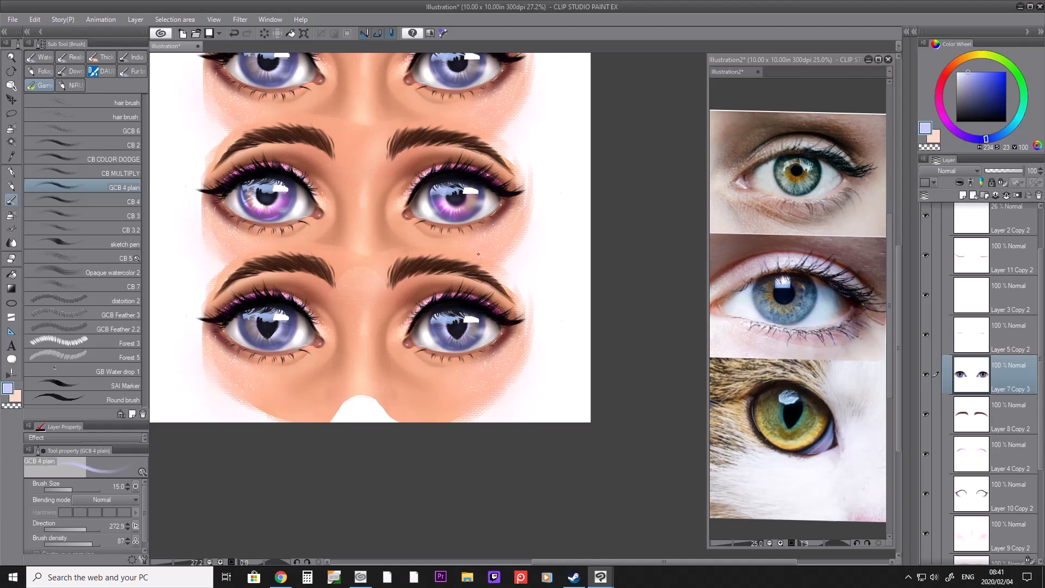
# Step: Paint pale lavender iris strokes below the third pair's left pupil, using colours sampled from the same iris
pyautogui.press('/')
pyautogui.click(409, 260)
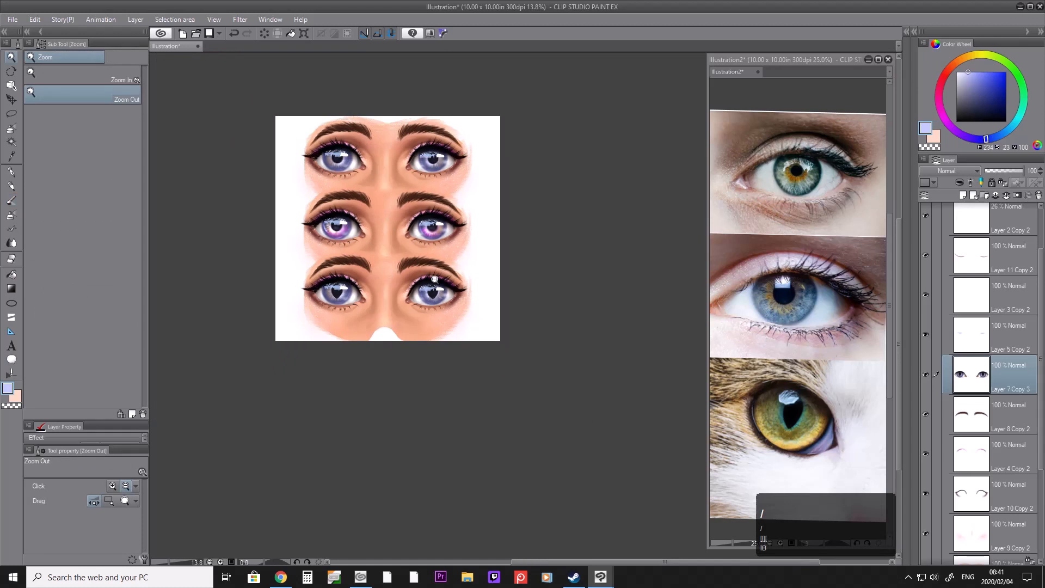
pyautogui.scroll(2, 402, 293)
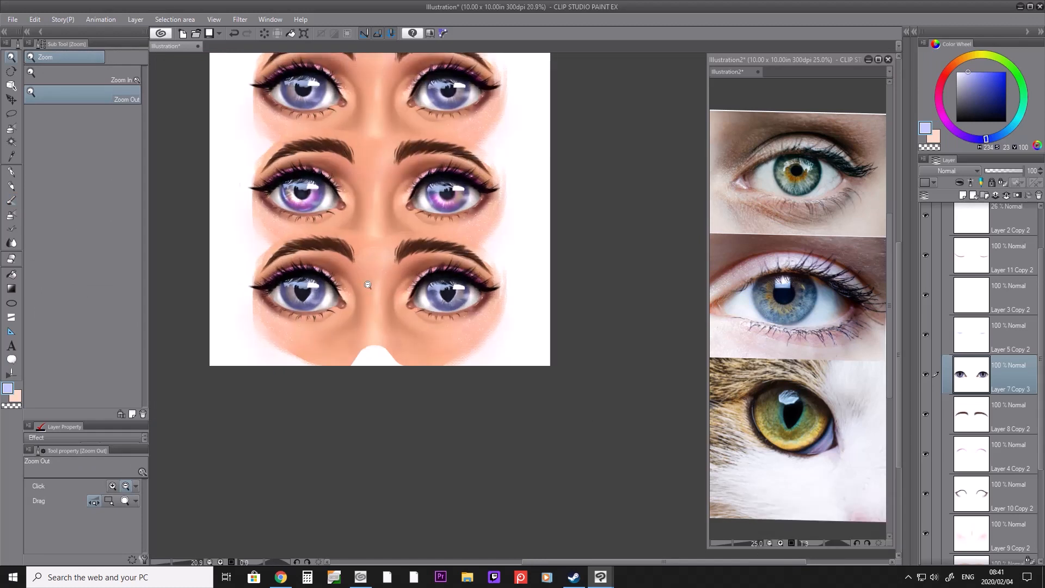
pyautogui.scroll(1, 305, 299)
pyautogui.press('i')
pyautogui.click(297, 297)
pyautogui.press('b')
pyautogui.press('i')
pyautogui.click(302, 299)
pyautogui.press('b')
pyautogui.moveTo(299, 305)
pyautogui.mouseDown()
pyautogui.moveTo(288, 283)
pyautogui.moveTo(308, 304)
pyautogui.moveTo(299, 305)
pyautogui.mouseUp()
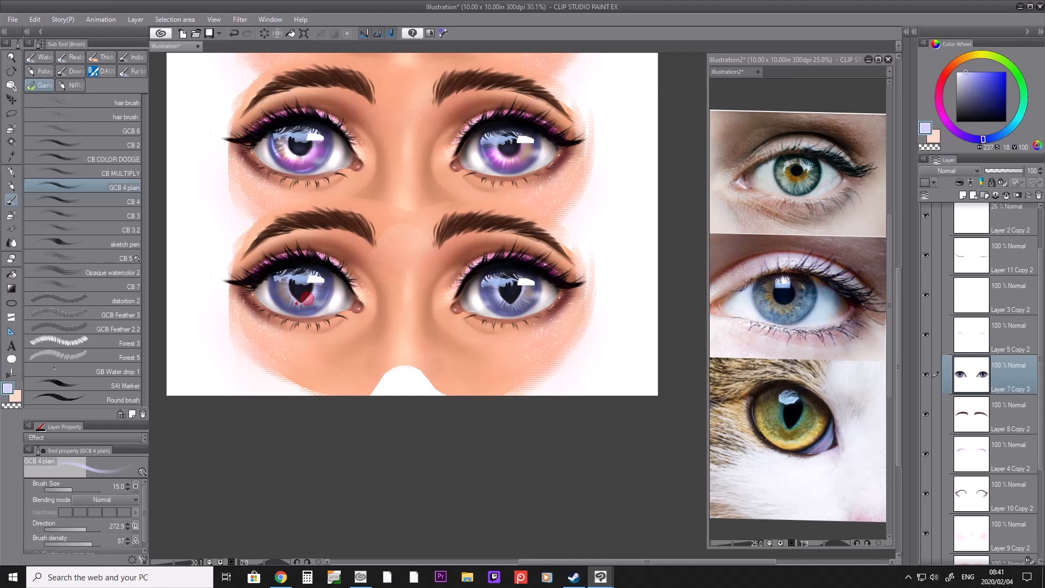
# Step: Lasso both irises of the third pair and copy the selection onto a new layer
pyautogui.press('/')
pyautogui.click(408, 218)
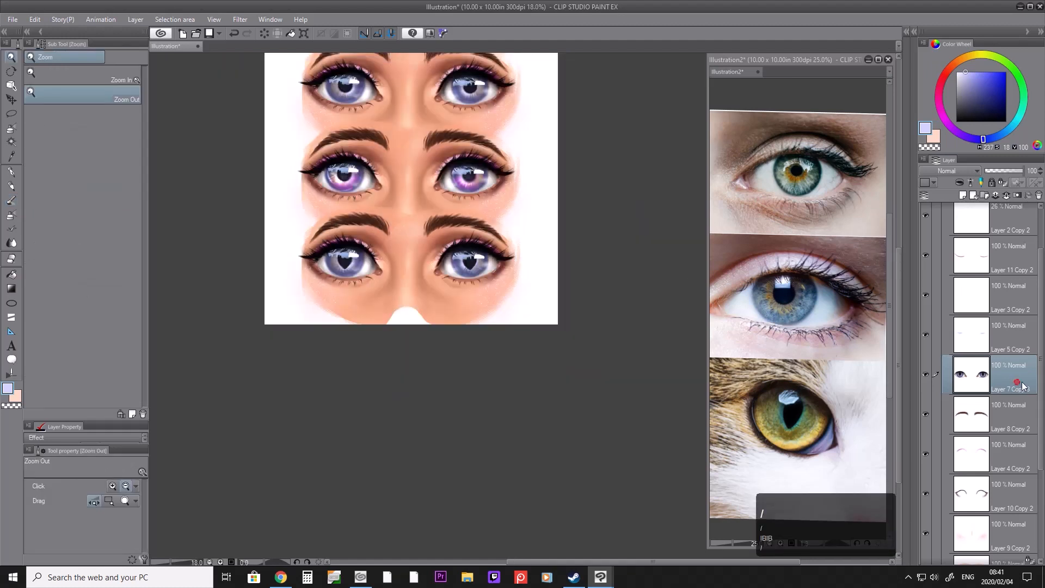
pyautogui.click(11, 113)
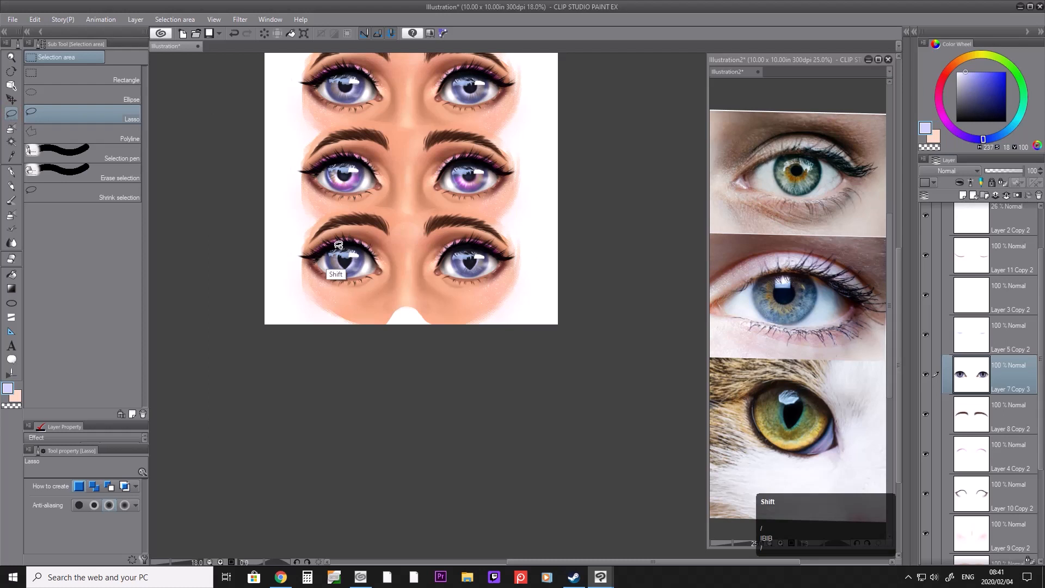
pyautogui.moveTo(330, 249)
pyautogui.mouseDown()
pyautogui.moveTo(351, 274)
pyautogui.moveTo(366, 264)
pyautogui.moveTo(363, 246)
pyautogui.moveTo(325, 255)
pyautogui.moveTo(339, 274)
pyautogui.moveTo(364, 249)
pyautogui.mouseUp()
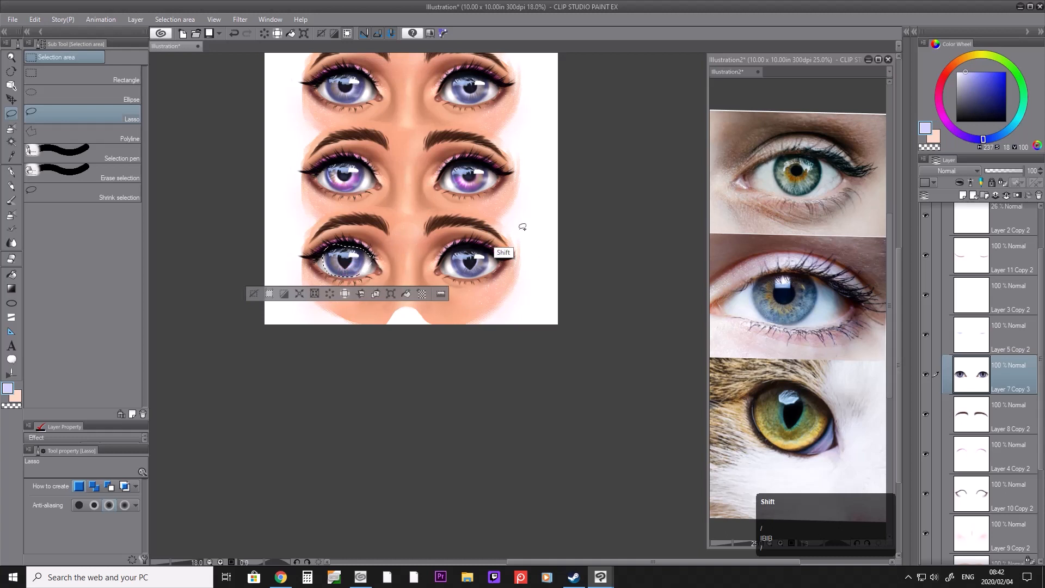
pyautogui.moveTo(472, 244)
pyautogui.keyDown('shift'); pyautogui.mouseDown()
pyautogui.moveTo(458, 244)
pyautogui.moveTo(449, 264)
pyautogui.moveTo(465, 277)
pyautogui.moveTo(457, 246)
pyautogui.mouseUp(); pyautogui.keyUp('shift')
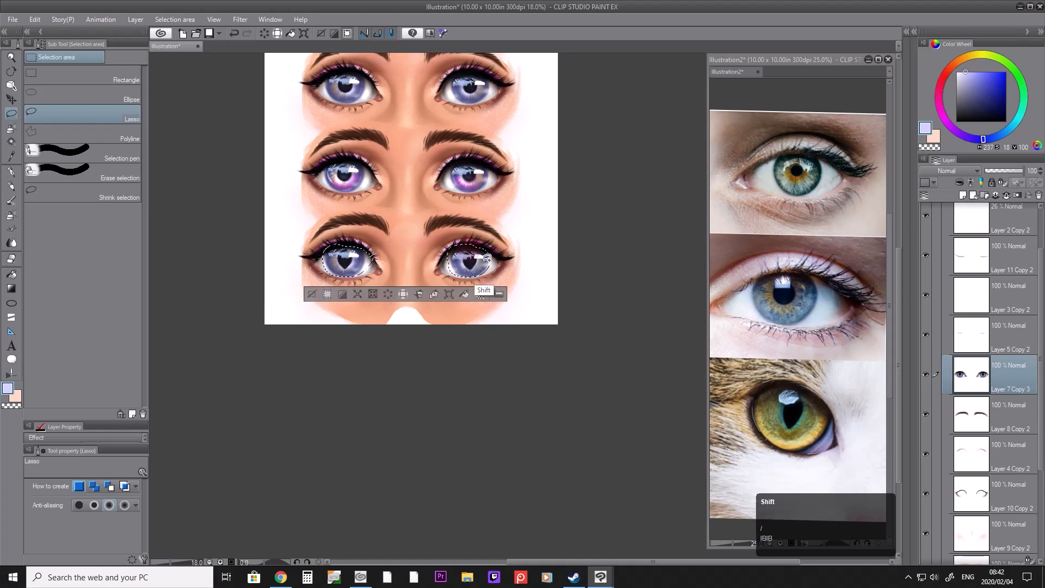
pyautogui.moveTo(471, 246)
pyautogui.keyDown('shift'); pyautogui.mouseDown()
pyautogui.moveTo(487, 270)
pyautogui.moveTo(492, 256)
pyautogui.moveTo(461, 272)
pyautogui.mouseUp(); pyautogui.keyUp('shift')
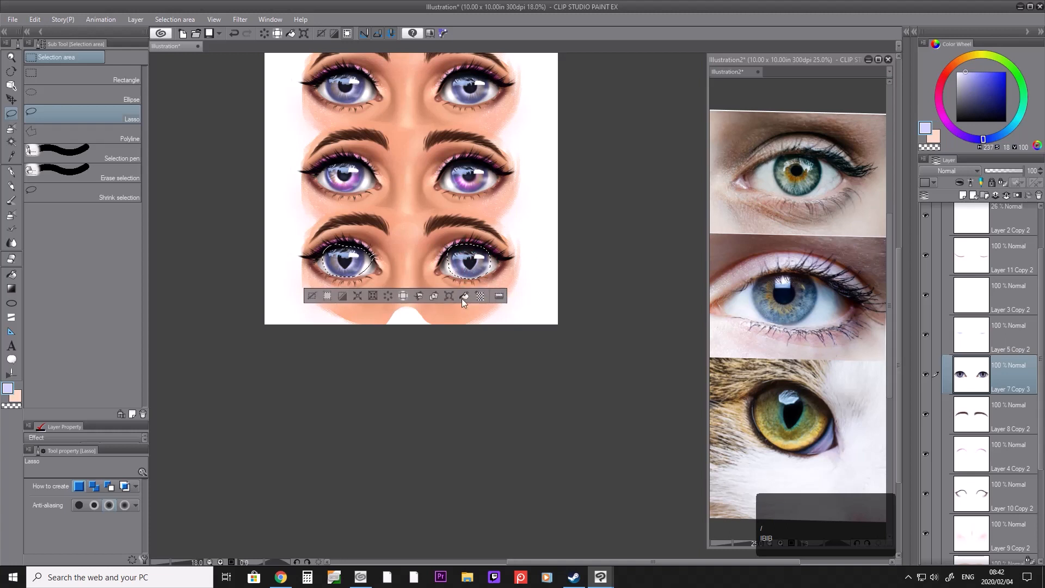
pyautogui.click(433, 297)
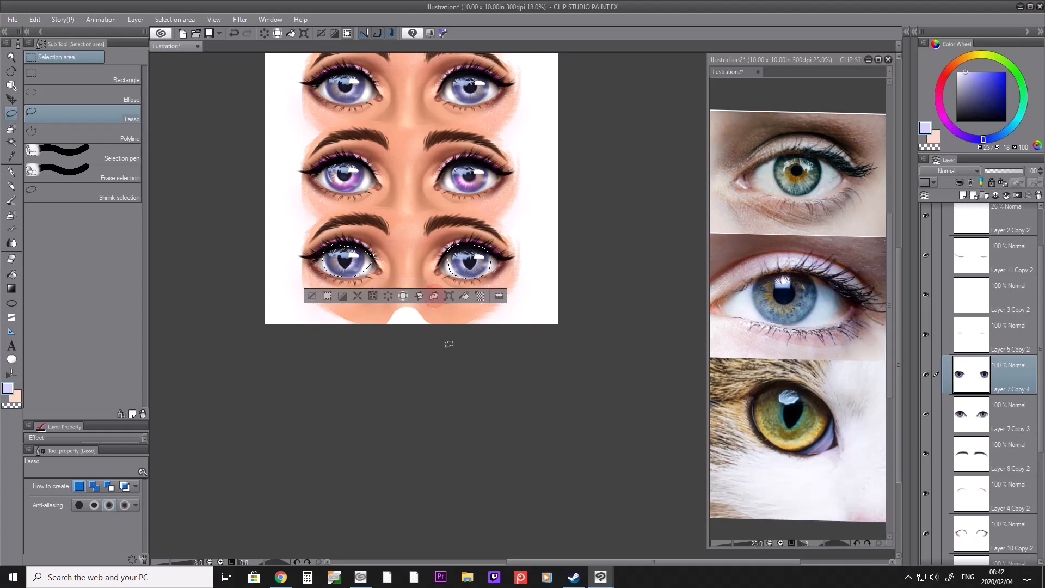
pyautogui.click(396, 363)
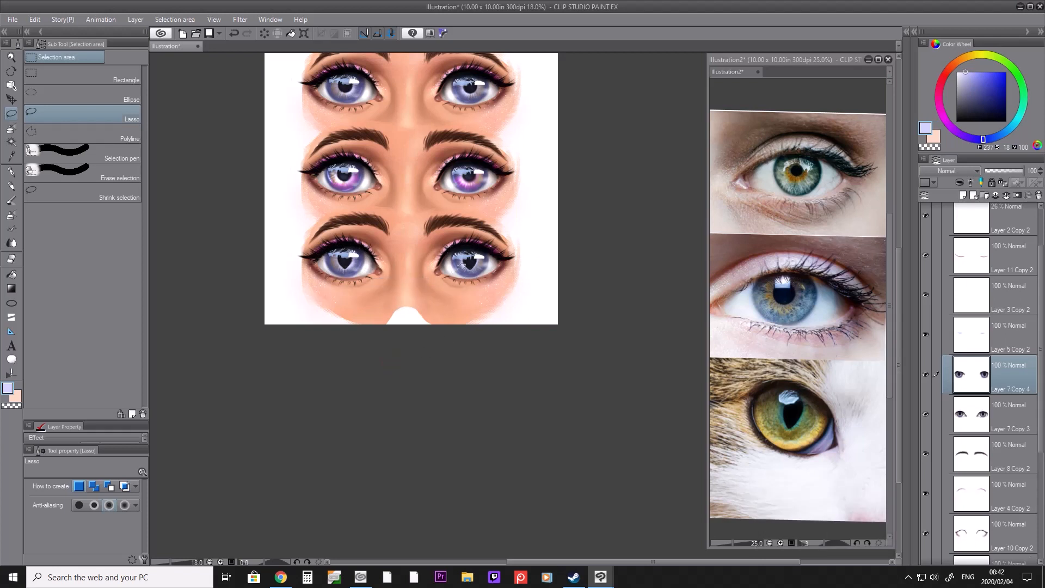
# Step: Recolour the copied irises yellow-green with Hue/Saturation/Luminosity, setting the hue to 180 and the saturation to 34
pyautogui.hotkey('ctrl', 'u')
pyautogui.moveTo(738, 103); pyautogui.dragTo(672, 107)
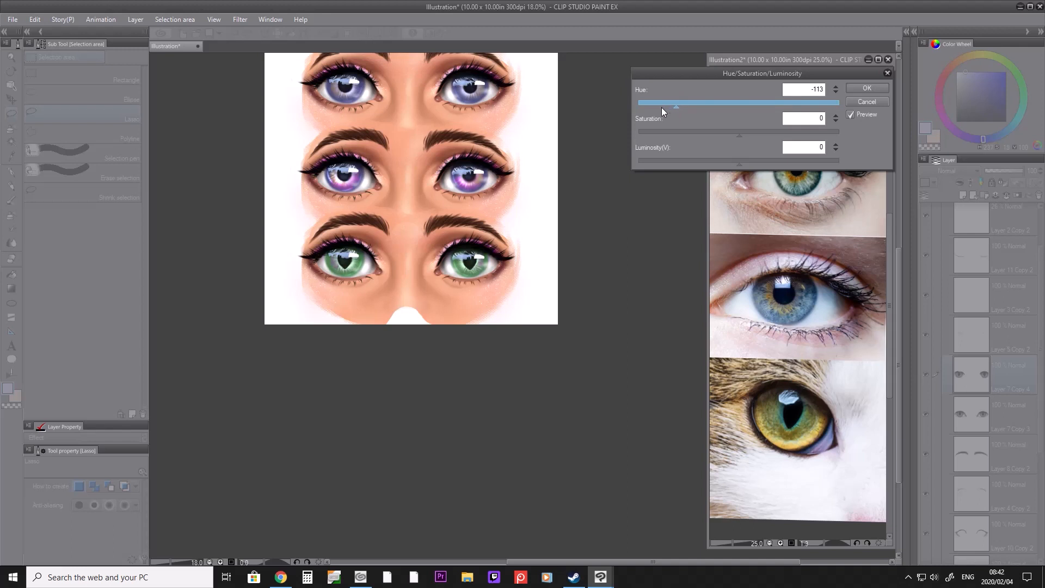
pyautogui.moveTo(643, 106)
pyautogui.mouseDown()
pyautogui.moveTo(624, 103)
pyautogui.moveTo(848, 102)
pyautogui.moveTo(836, 104)
pyautogui.mouseUp()
pyautogui.moveTo(786, 132); pyautogui.dragTo(798, 132)
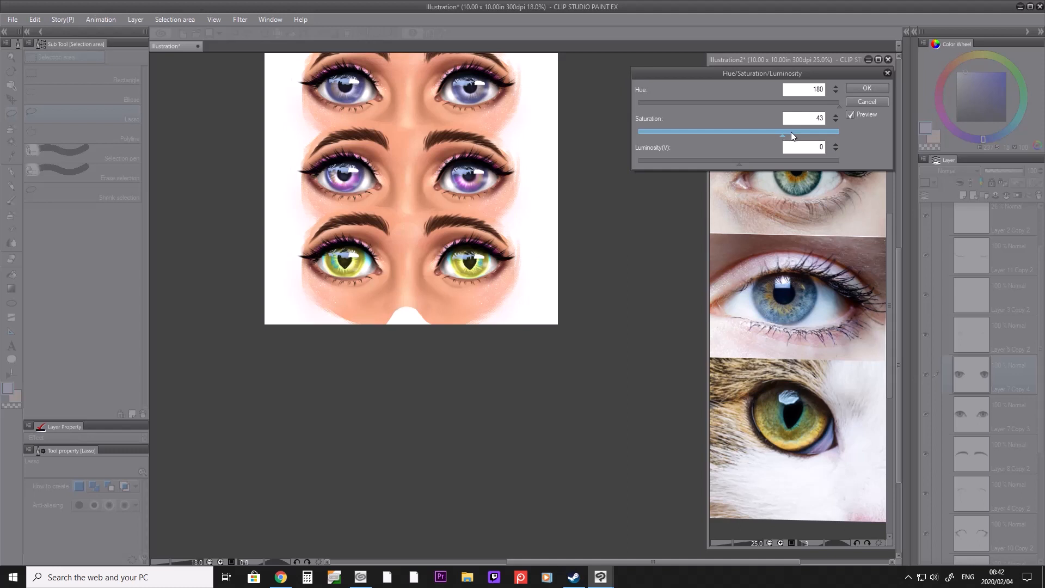
pyautogui.moveTo(797, 136); pyautogui.dragTo(768, 136)
pyautogui.moveTo(749, 134); pyautogui.dragTo(761, 133)
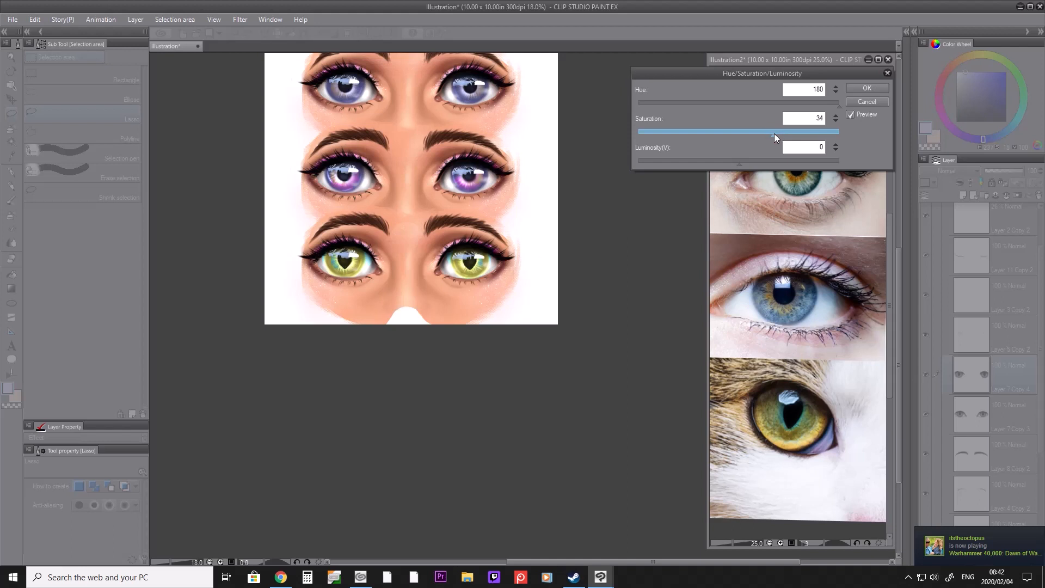
pyautogui.click(855, 89)
# Step: Clean up the edges of the recoloured irises with the Soft eraser, starting at size 50
pyautogui.press('e')
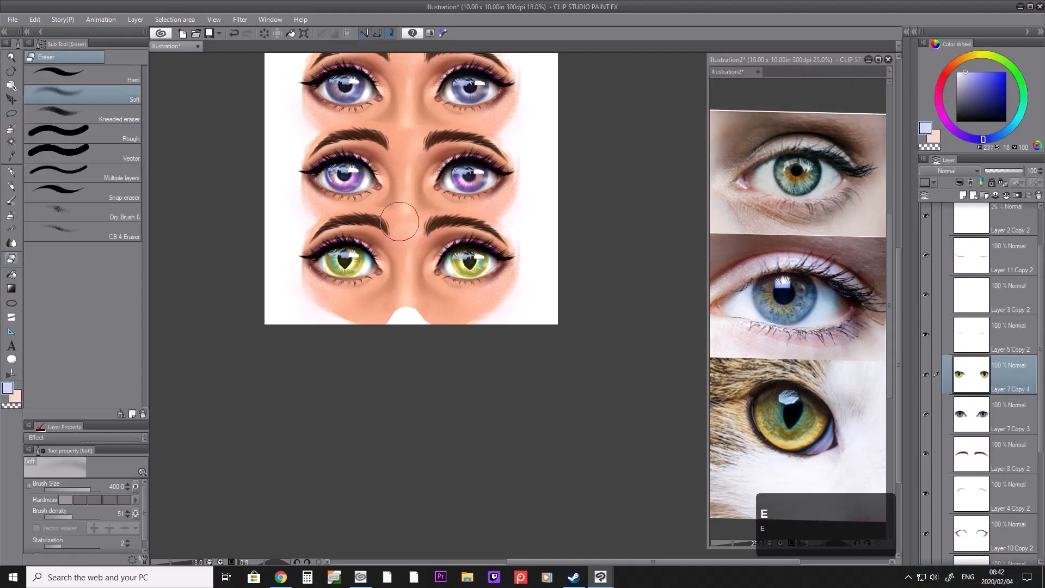
pyautogui.press('[')
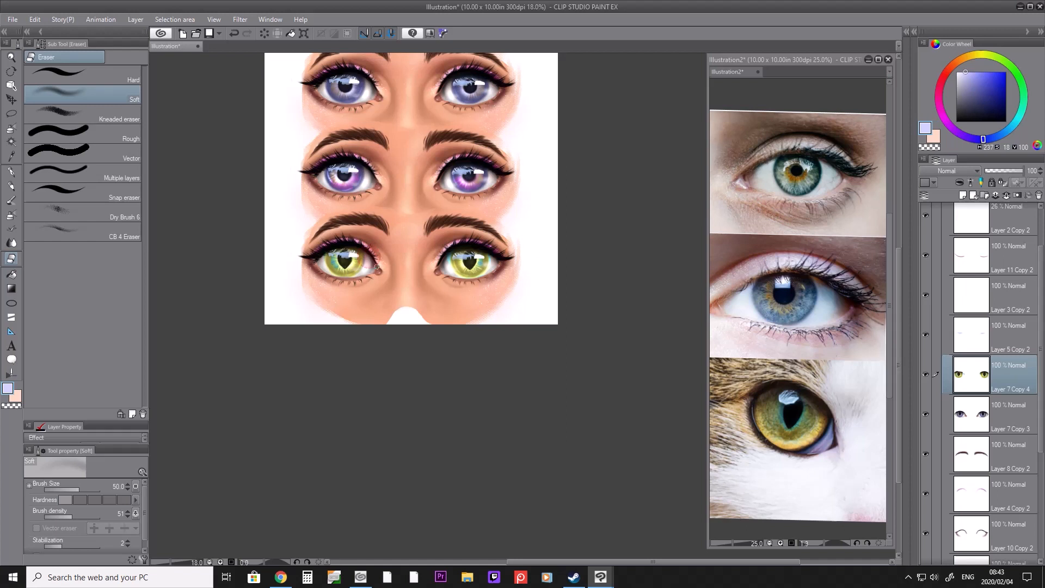
pyautogui.press(']')
pyautogui.press(']')
pyautogui.press(']')
# Step: Lock the iris layer's transparent pixels and set up the Soft Multiply airbrush with a dark reddish brown
pyautogui.click(1001, 183)
pyautogui.press('b')
pyautogui.press('b')
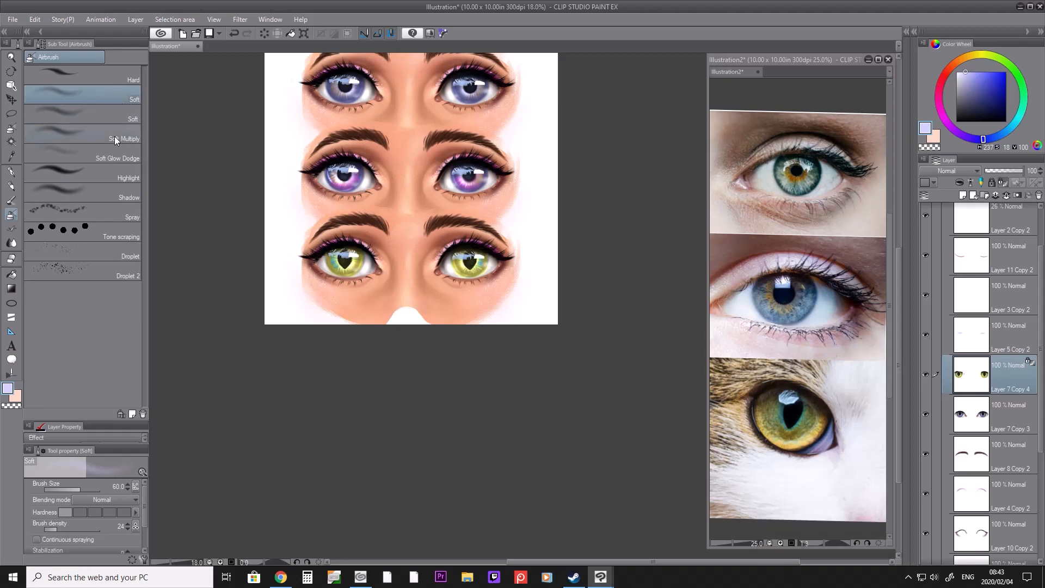
pyautogui.click(121, 140)
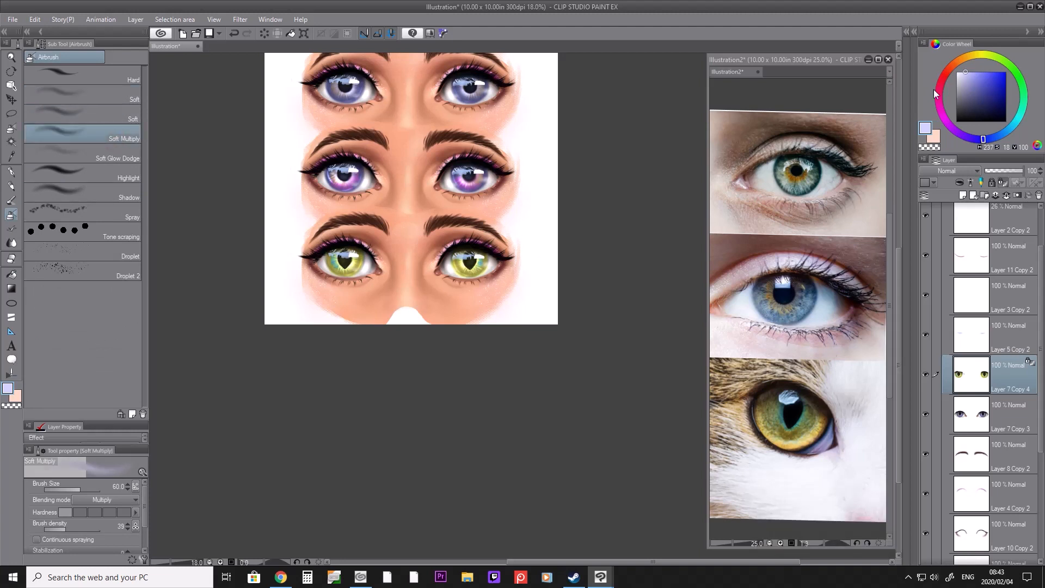
pyautogui.click(949, 70)
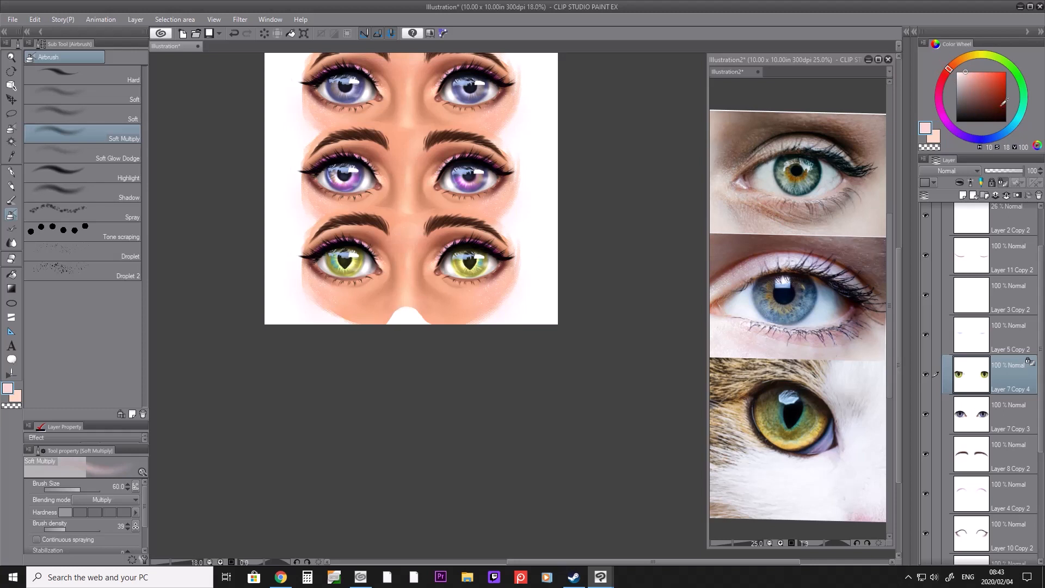
pyautogui.click(1000, 111)
# Step: Shade the upper part of the third pair's left iris with an enlarged Soft Multiply airbrush
pyautogui.press('b')
pyautogui.press('b')
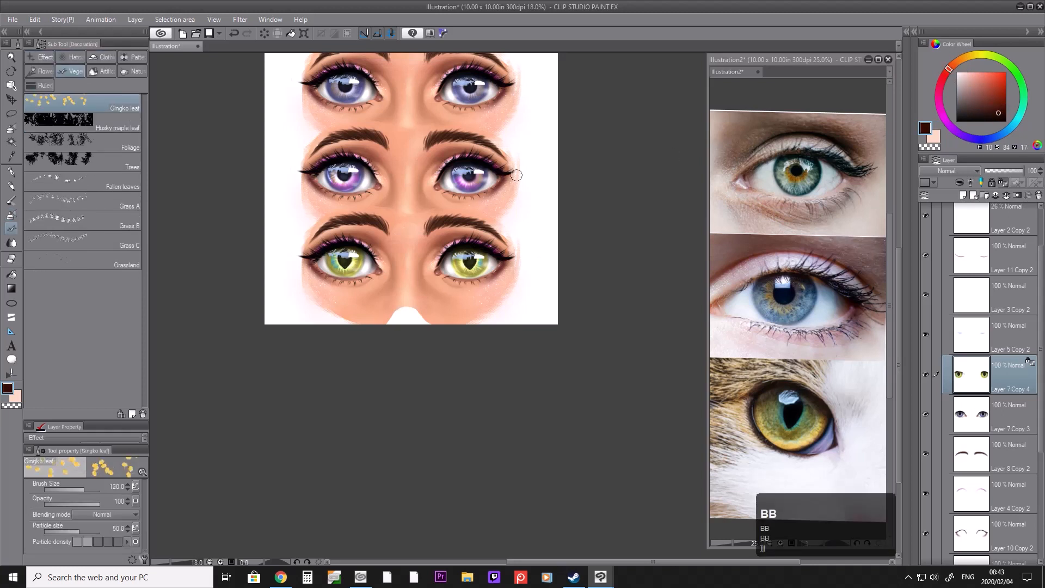
pyautogui.press('b')
pyautogui.press(']')
pyautogui.press(']')
pyautogui.press(']')
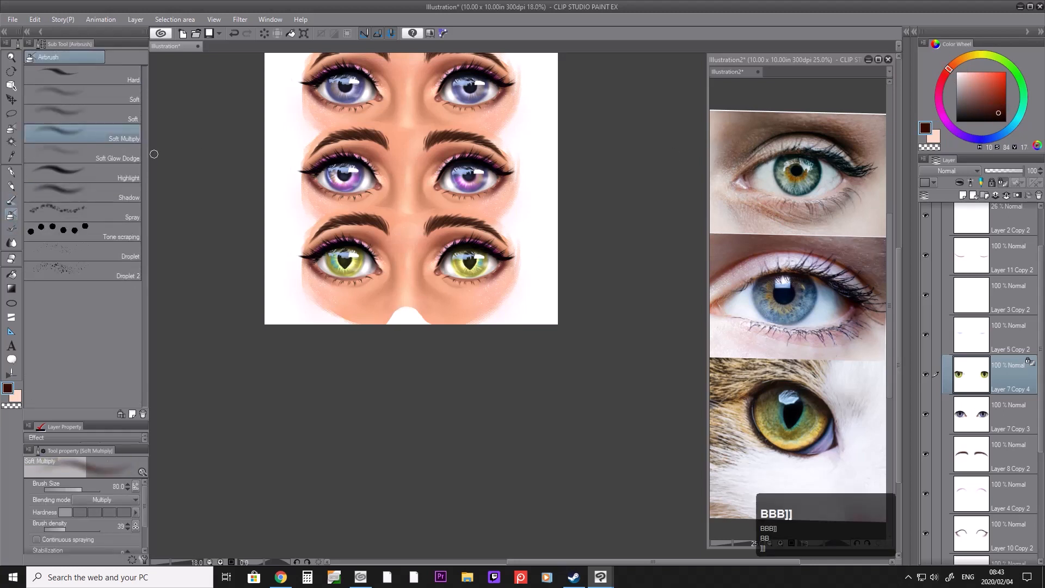
pyautogui.press(']')
pyautogui.press(']')
pyautogui.press(']')
pyautogui.moveTo(326, 255)
pyautogui.mouseDown()
pyautogui.moveTo(331, 245)
pyautogui.moveTo(352, 248)
pyautogui.moveTo(339, 248)
pyautogui.mouseUp()
# Step: Darken the sides and lower rim of the third pair's left iris with a smaller Soft Multiply airbrush
pyautogui.press('[')
pyautogui.press('[')
pyautogui.press('[')
pyautogui.press('[')
pyautogui.press('[')
pyautogui.press('[')
pyautogui.press('[')
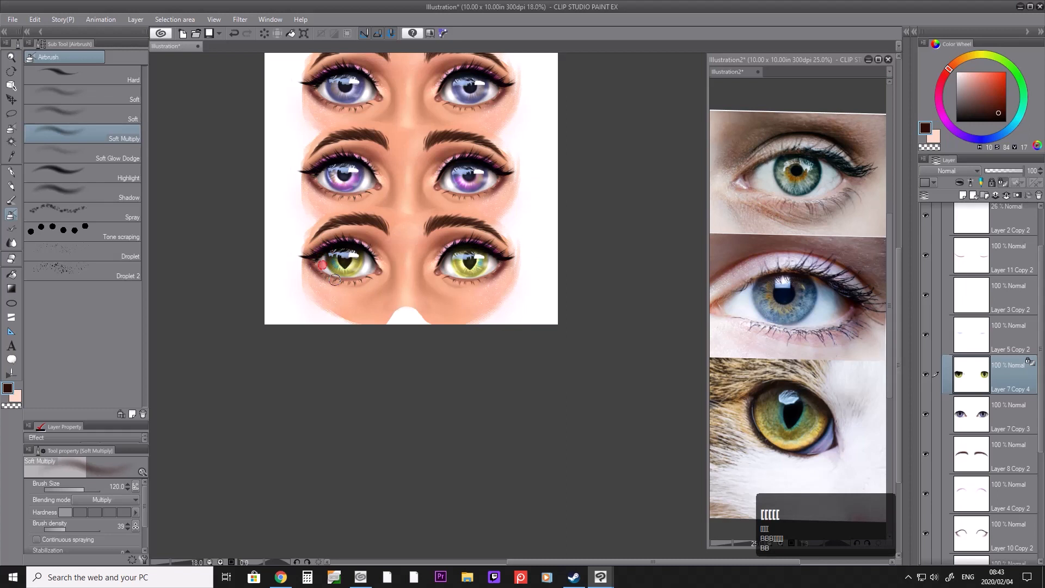
pyautogui.press('[')
pyautogui.press('[')
pyautogui.press('[')
pyautogui.press('[')
pyautogui.moveTo(334, 275)
pyautogui.mouseDown()
pyautogui.moveTo(325, 258)
pyautogui.moveTo(331, 274)
pyautogui.moveTo(351, 278)
pyautogui.moveTo(338, 277)
pyautogui.moveTo(373, 261)
pyautogui.mouseUp()
# Step: Deepen the shadow along the lower inner edge of the third pair's left iris with the Soft Multiply airbrush
pyautogui.press('e')
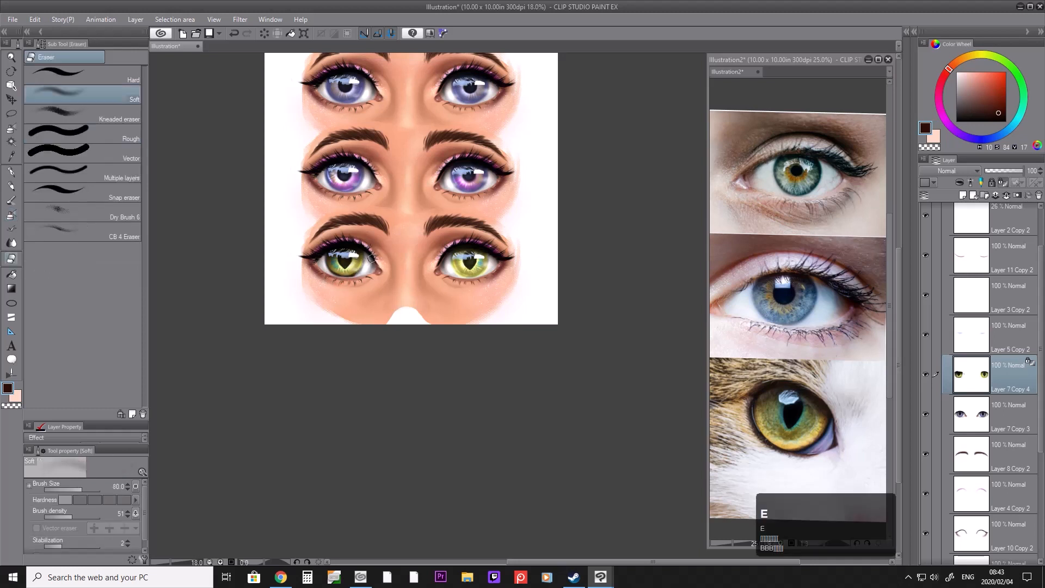
pyautogui.press(']')
pyautogui.press(']')
pyautogui.press('b')
pyautogui.press('b')
pyautogui.moveTo(365, 270)
pyautogui.mouseDown()
pyautogui.moveTo(356, 276)
pyautogui.moveTo(357, 253)
pyautogui.moveTo(358, 269)
pyautogui.mouseUp()
# Step: Shade the upper part of the third pair's right iris with an enlarged Soft Multiply airbrush in dark reddish brown
pyautogui.press(']')
pyautogui.press(']')
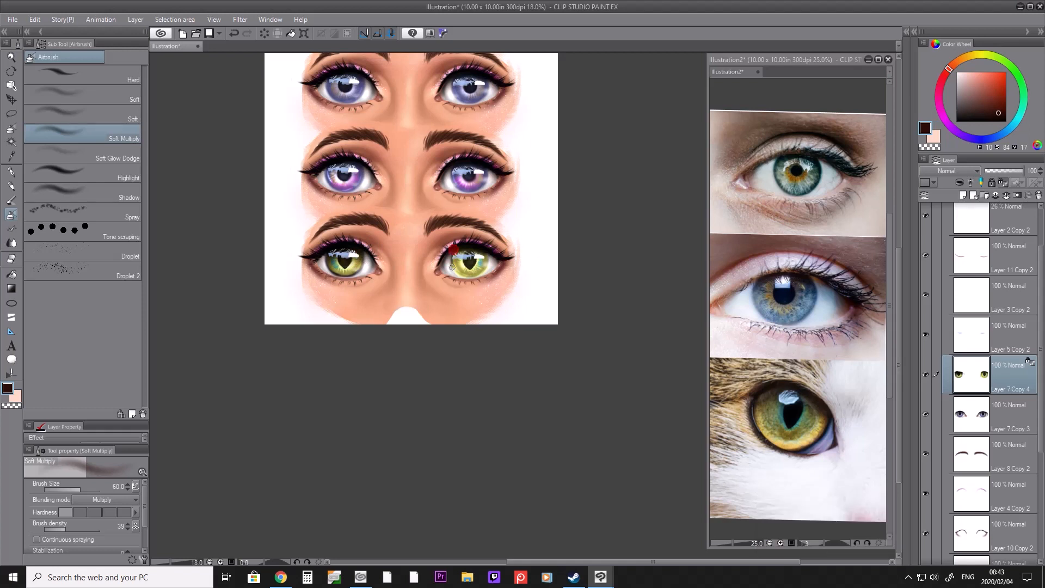
pyautogui.press('e')
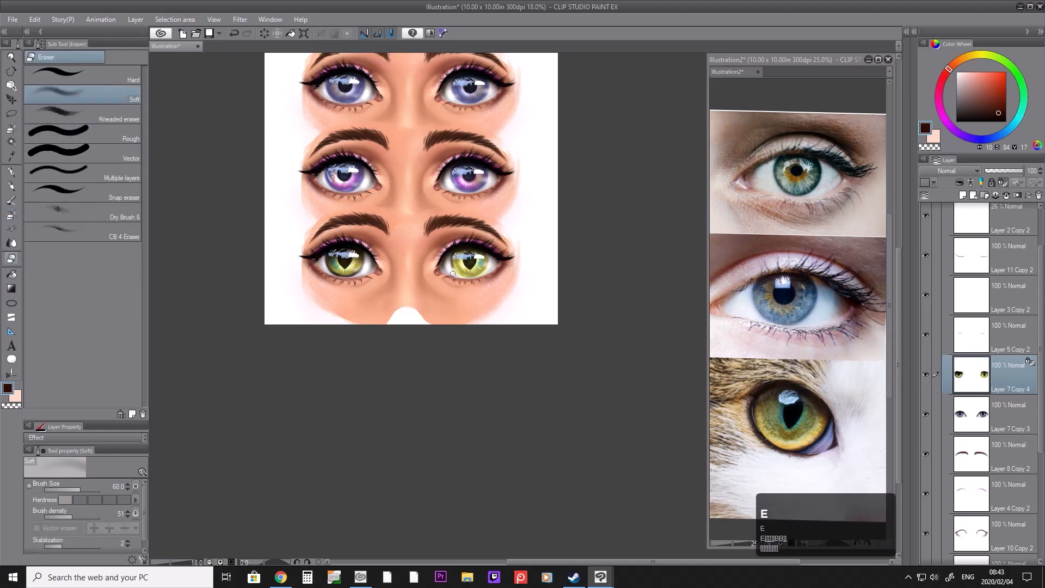
pyautogui.press('b')
pyautogui.press(']')
pyautogui.press(']')
pyautogui.press(']')
pyautogui.press(']')
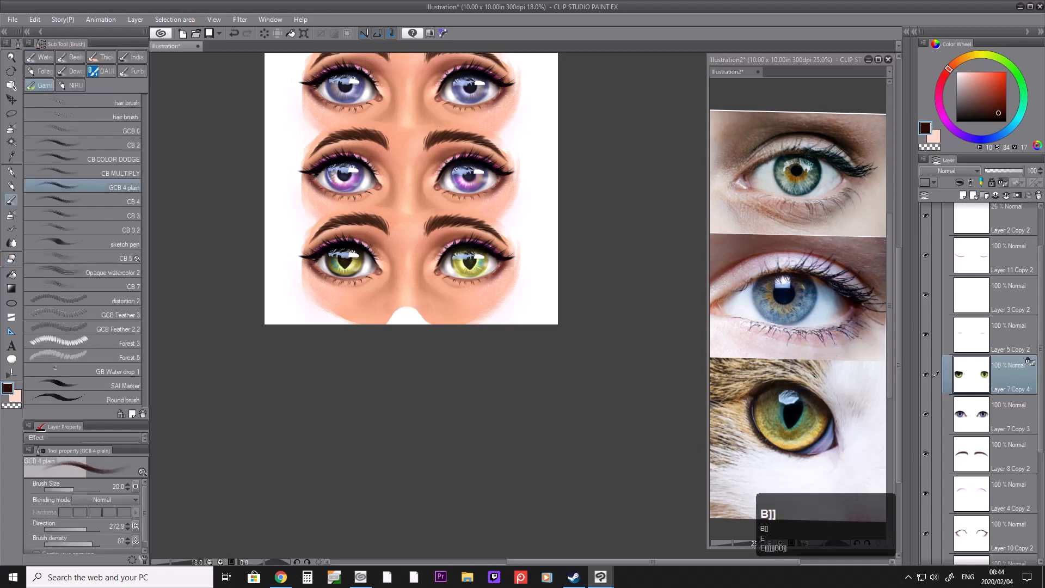
pyautogui.press(']')
pyautogui.press('b')
pyautogui.press(']')
pyautogui.press(']')
pyautogui.press(']')
pyautogui.press(']')
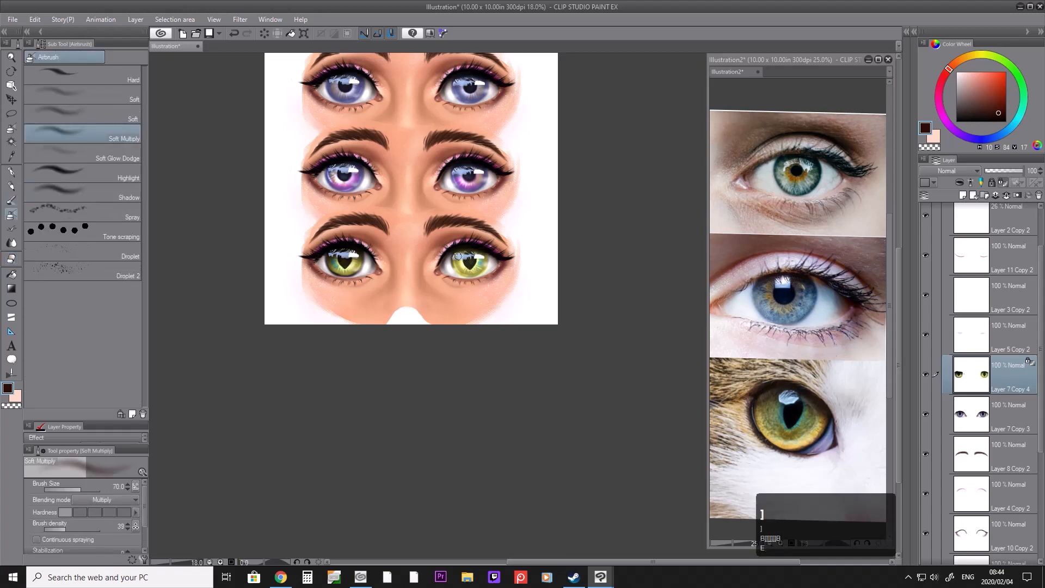
pyautogui.moveTo(457, 256); pyautogui.dragTo(463, 249)
# Step: Darken the outer and lower rim of the third pair's right iris with a smaller Soft Multiply airbrush
pyautogui.press('[')
pyautogui.press('[')
pyautogui.press('[')
pyautogui.press('[')
pyautogui.moveTo(487, 251)
pyautogui.mouseDown()
pyautogui.moveTo(478, 277)
pyautogui.moveTo(462, 278)
pyautogui.moveTo(481, 280)
pyautogui.mouseUp()
# Step: Sample a light yellow from the third pair's right iris and brush it over the iris's lower part with the Soft airbrush
pyautogui.press('e')
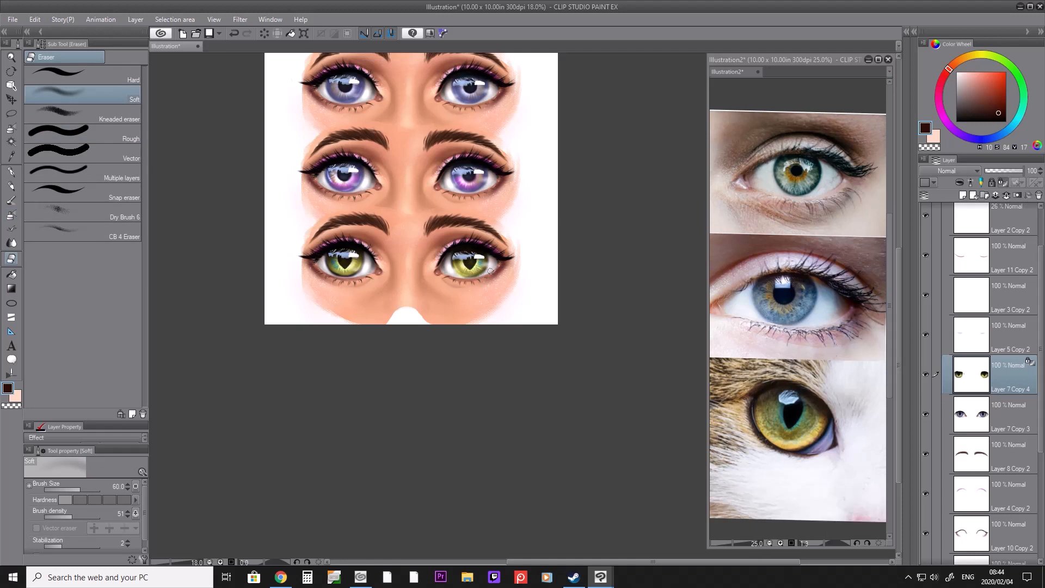
pyautogui.press('i')
pyautogui.click(478, 270)
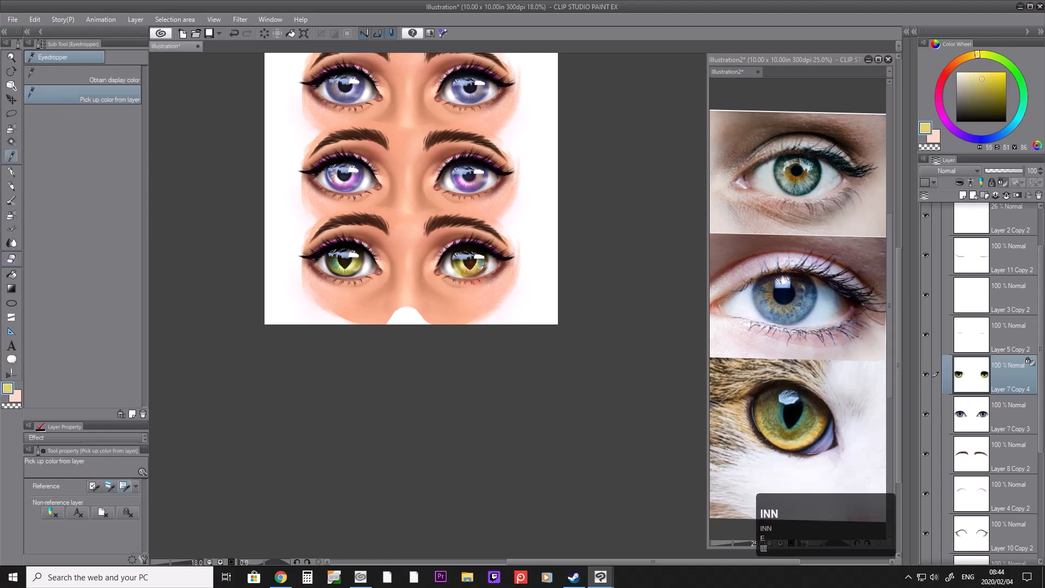
pyautogui.press('b')
pyautogui.press('b')
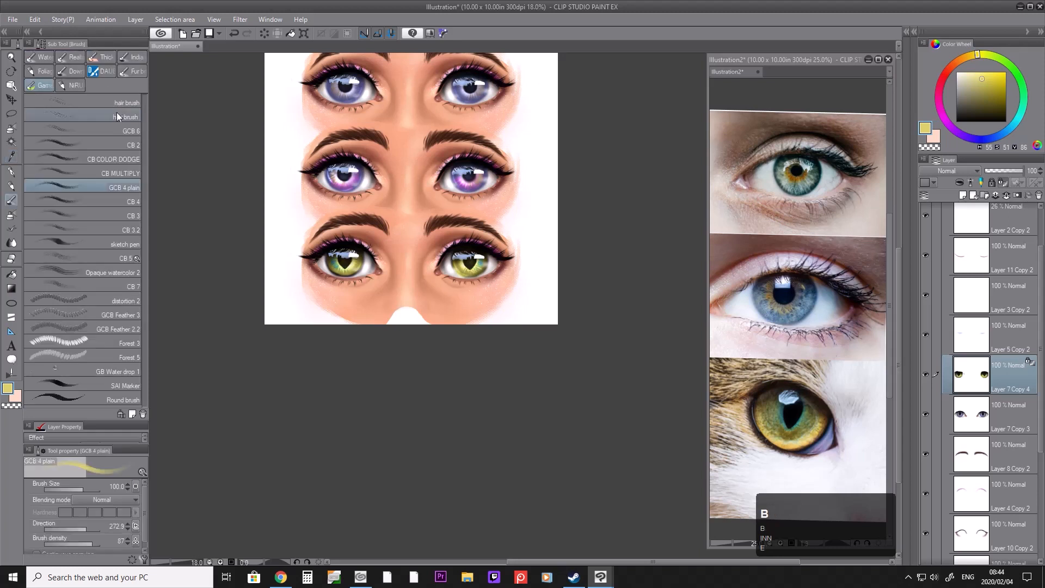
pyautogui.press('p')
pyautogui.press('p')
pyautogui.press('p')
pyautogui.press('b')
pyautogui.press('[')
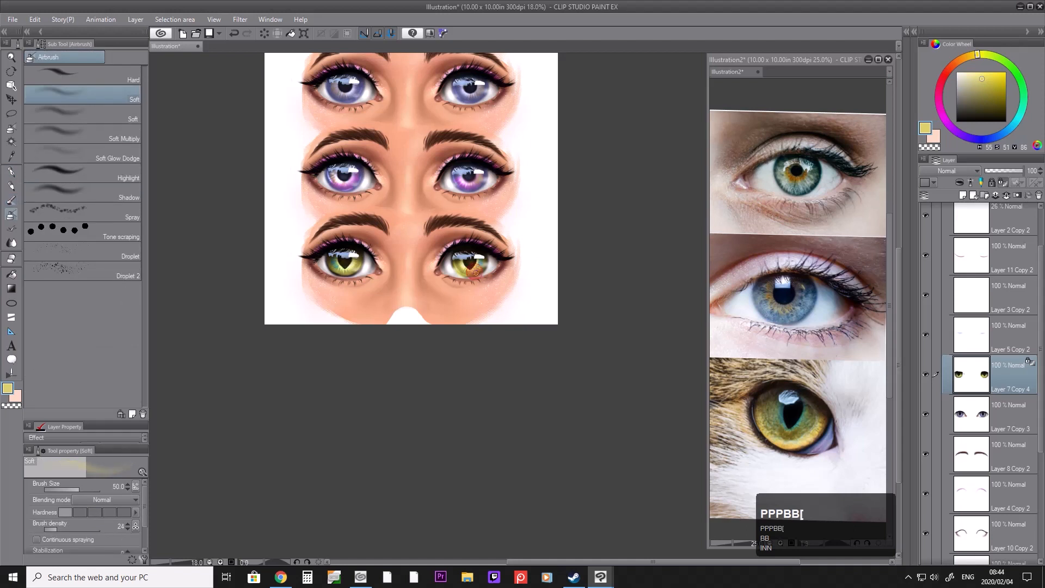
pyautogui.moveTo(473, 272); pyautogui.dragTo(480, 266)
pyautogui.moveTo(466, 273); pyautogui.dragTo(477, 272)
# Step: Choose a bright orange and tint the lower part of the third pair's left iris with the Soft airbrush
pyautogui.click(964, 57)
pyautogui.click(996, 75)
pyautogui.click(959, 59)
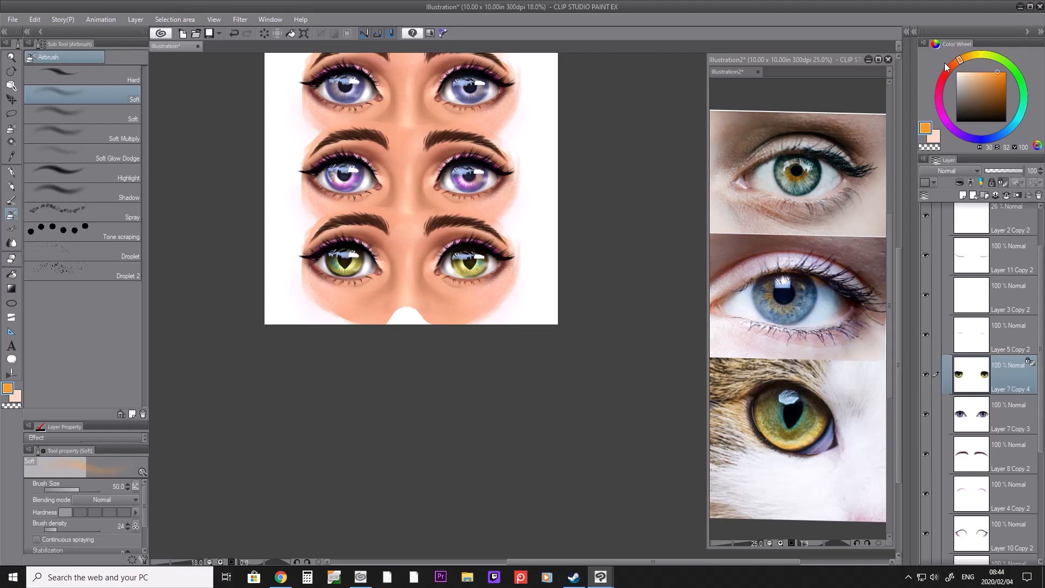
pyautogui.press('b')
pyautogui.press('b')
pyautogui.press('b')
pyautogui.moveTo(330, 276)
pyautogui.mouseDown()
pyautogui.moveTo(335, 261)
pyautogui.moveTo(349, 275)
pyautogui.moveTo(353, 266)
pyautogui.mouseUp()
pyautogui.press('[')
pyautogui.press('[')
pyautogui.press('[')
pyautogui.press('[')
pyautogui.press('[')
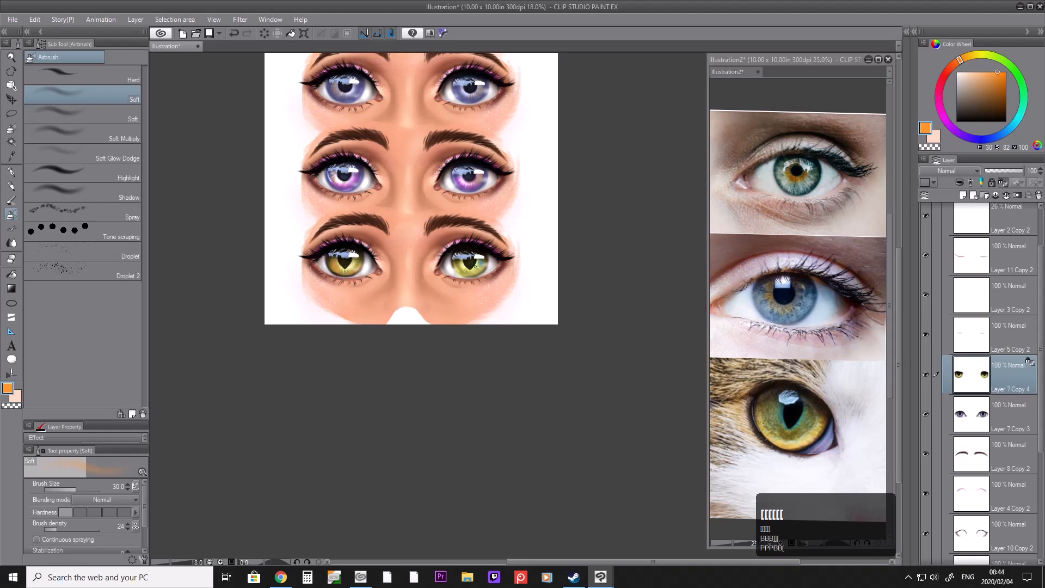
# Step: Tint the lower part of the third pair's right iris orange with the Soft airbrush enlarged to size 60
pyautogui.press(']')
pyautogui.press(']')
pyautogui.press(']')
pyautogui.moveTo(460, 269); pyautogui.dragTo(480, 262)
pyautogui.press('[')
pyautogui.press('[')
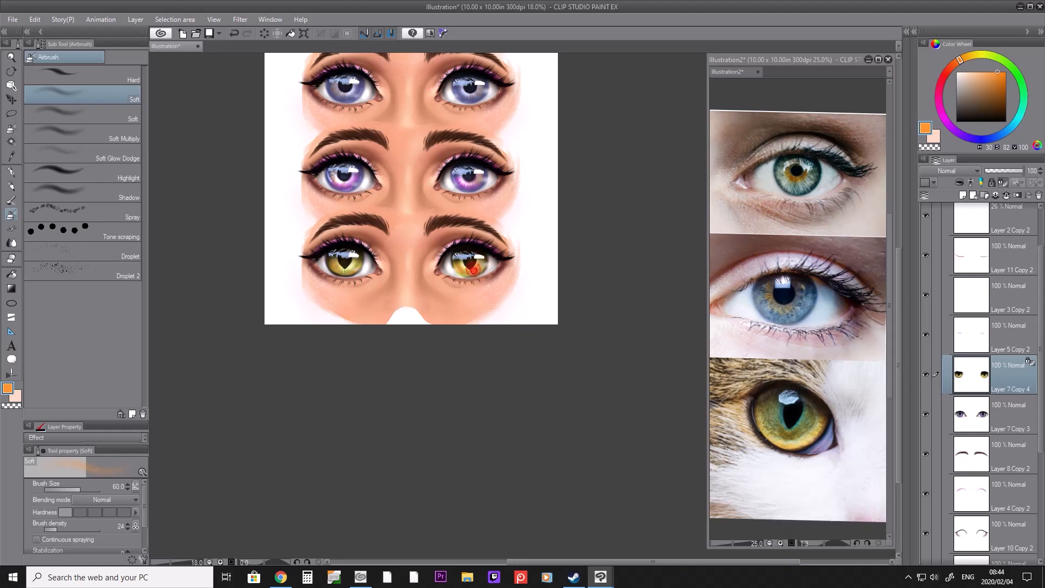
# Step: Select the hair brush and set the drawing colour to white for work on the third pair's irises
pyautogui.press('/')
pyautogui.moveTo(390, 262); pyautogui.dragTo(417, 260)
pyautogui.press('b')
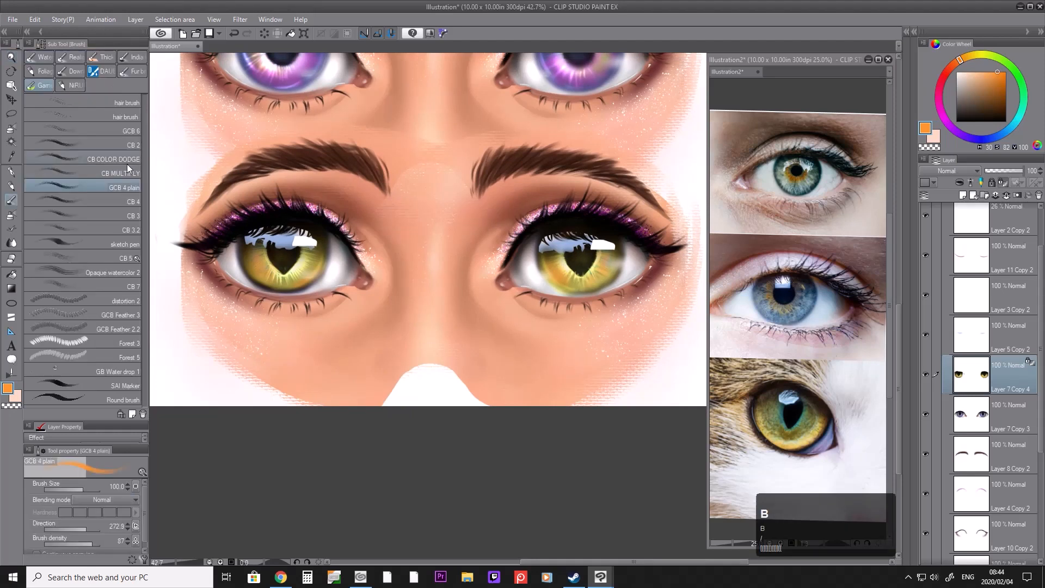
pyautogui.click(121, 116)
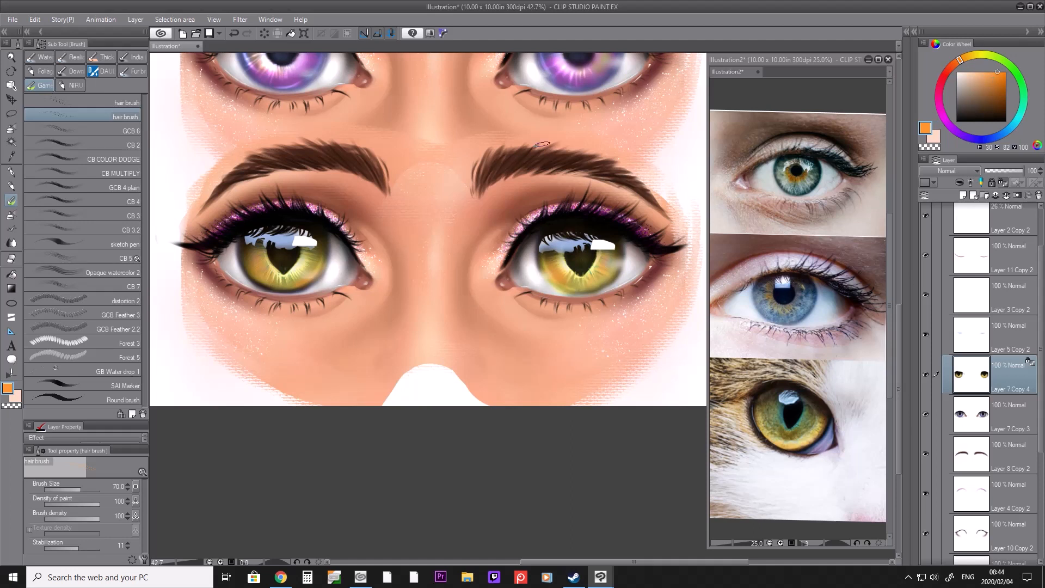
pyautogui.click(960, 72)
pyautogui.press('[')
pyautogui.press(']')
pyautogui.press(']')
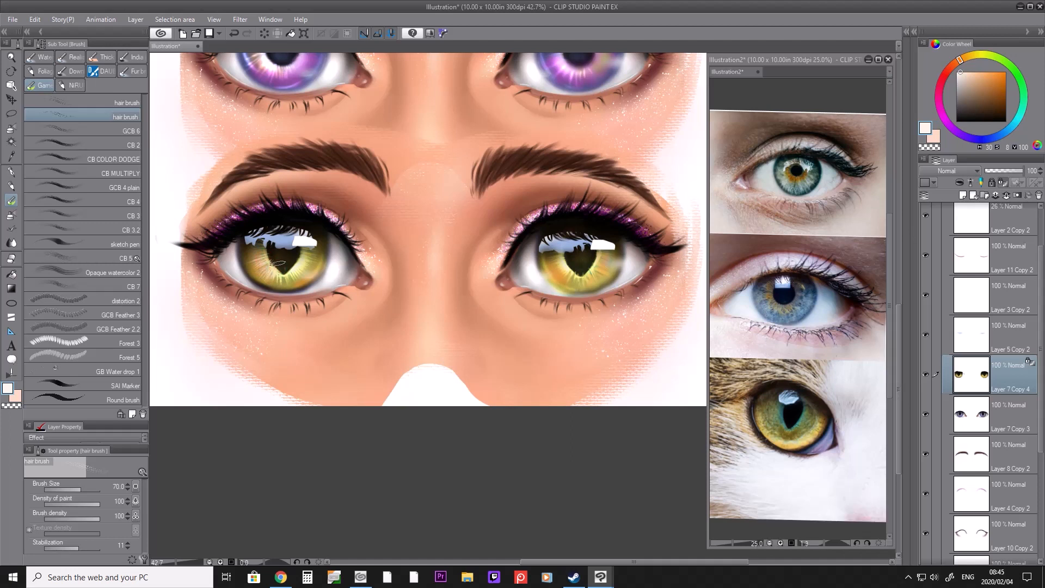
pyautogui.press('e')
pyautogui.click(956, 73)
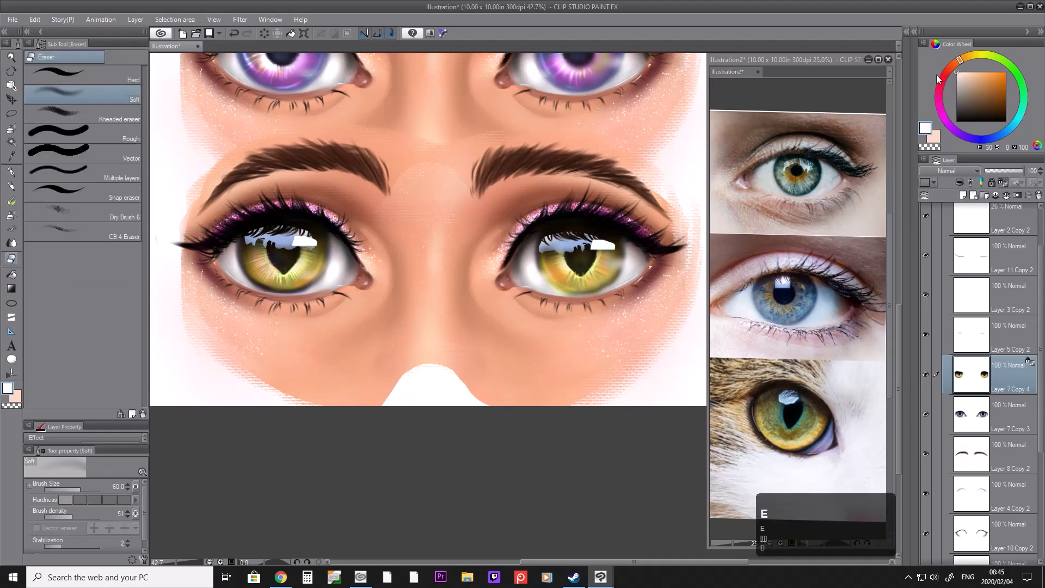
pyautogui.press('b')
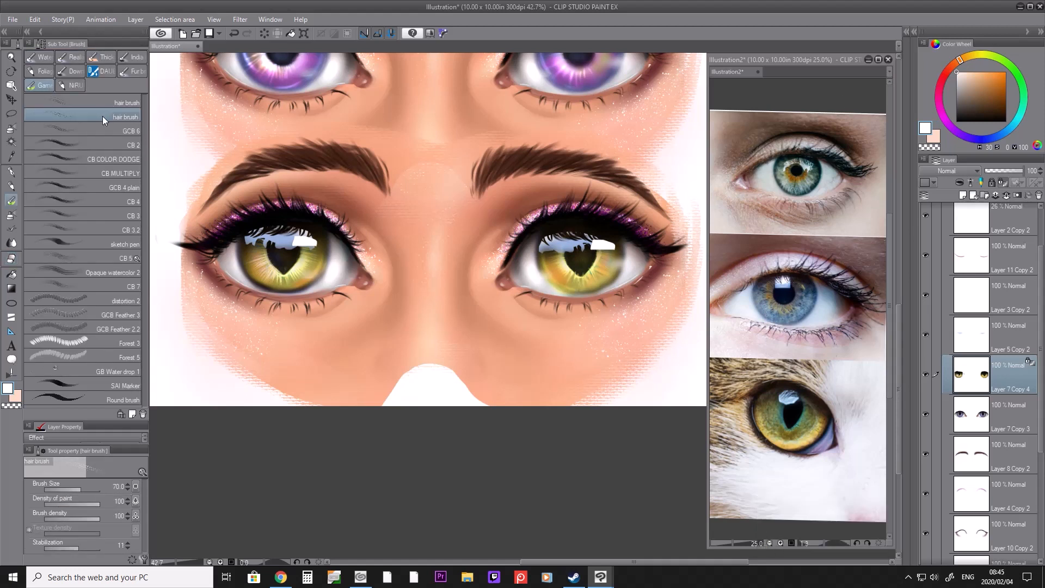
# Step: Add a new layer above the third pair's iris layer and set its blending mode to Glow dodge
pyautogui.click(965, 194)
pyautogui.click(970, 172)
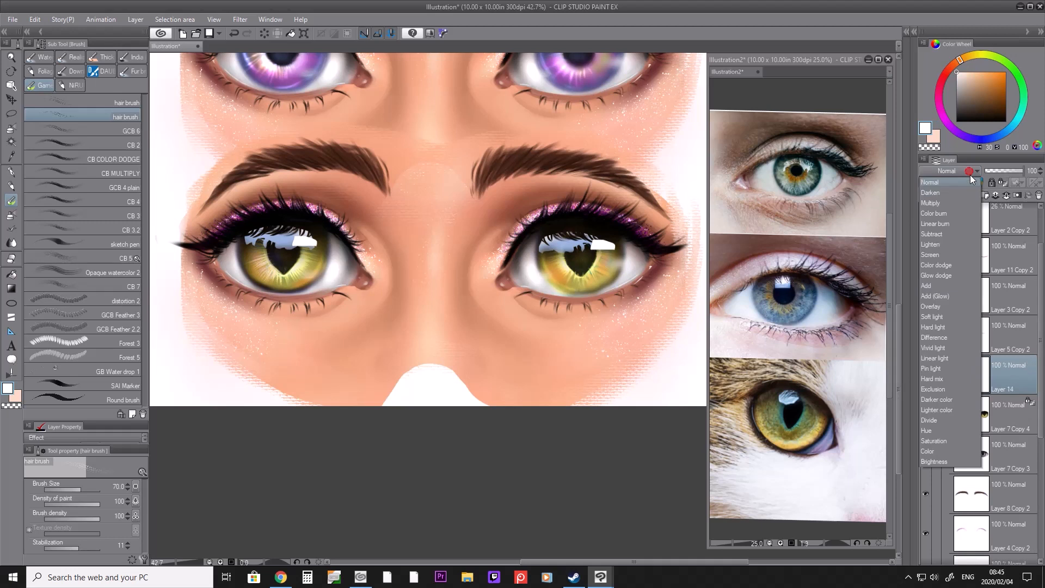
pyautogui.click(953, 274)
# Step: Paint white light streaks around the pupil of the third pair's left iris with the hair brush at size 40
pyautogui.press('[')
pyautogui.press('[')
pyautogui.press('[')
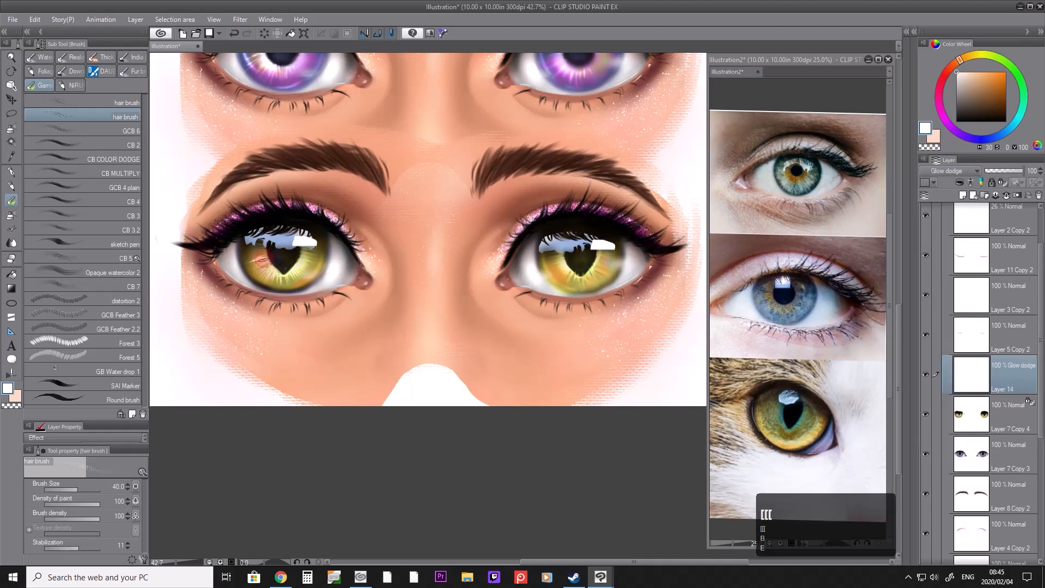
pyautogui.moveTo(270, 268)
pyautogui.mouseDown()
pyautogui.moveTo(278, 274)
pyautogui.moveTo(257, 248)
pyautogui.mouseUp()
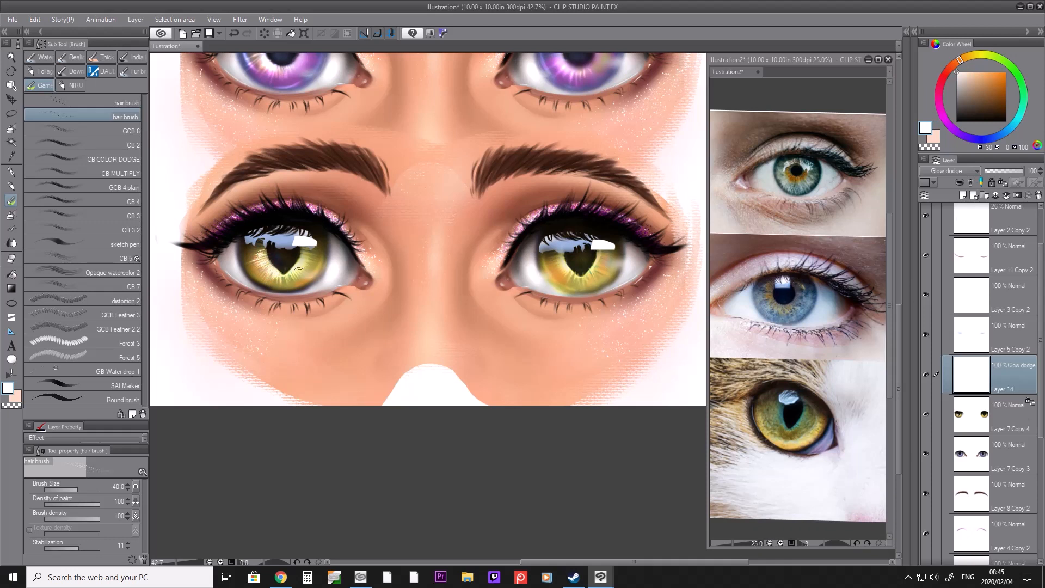
# Step: Add finer white streaks along the lower and outer parts of the third pair's left iris with the hair brush reduced to about size 30
pyautogui.press('[')
pyautogui.press('[')
pyautogui.press('[')
pyautogui.press('[')
pyautogui.moveTo(303, 276)
pyautogui.mouseDown()
pyautogui.moveTo(321, 254)
pyautogui.moveTo(311, 277)
pyautogui.moveTo(301, 278)
pyautogui.moveTo(320, 264)
pyautogui.moveTo(291, 283)
pyautogui.mouseUp()
pyautogui.press(']')
pyautogui.press('[')
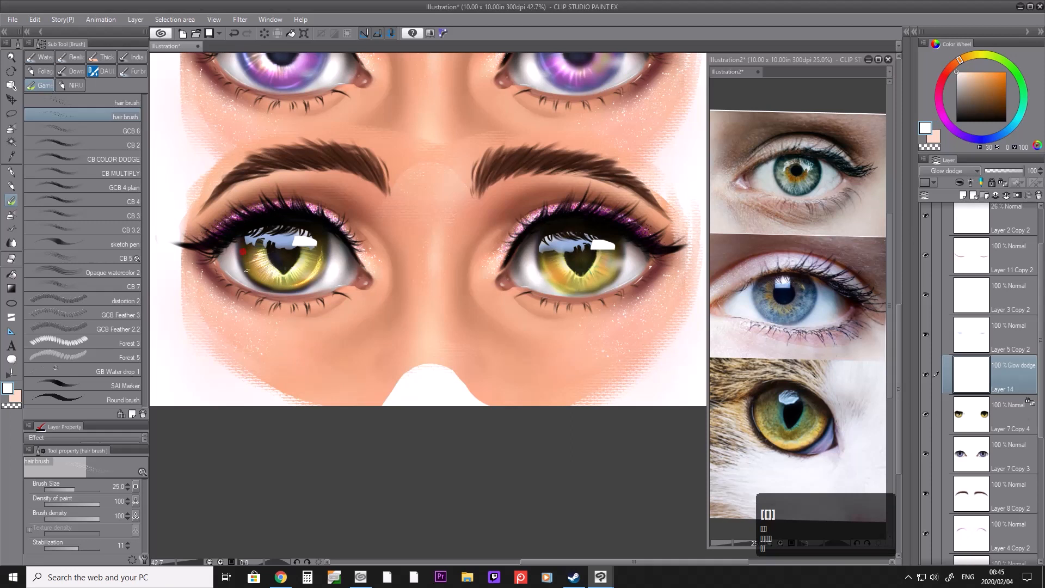
pyautogui.press(']')
pyautogui.press(']')
pyautogui.moveTo(246, 257)
pyautogui.mouseDown()
pyautogui.moveTo(267, 282)
pyautogui.moveTo(253, 265)
pyautogui.moveTo(259, 276)
pyautogui.mouseUp()
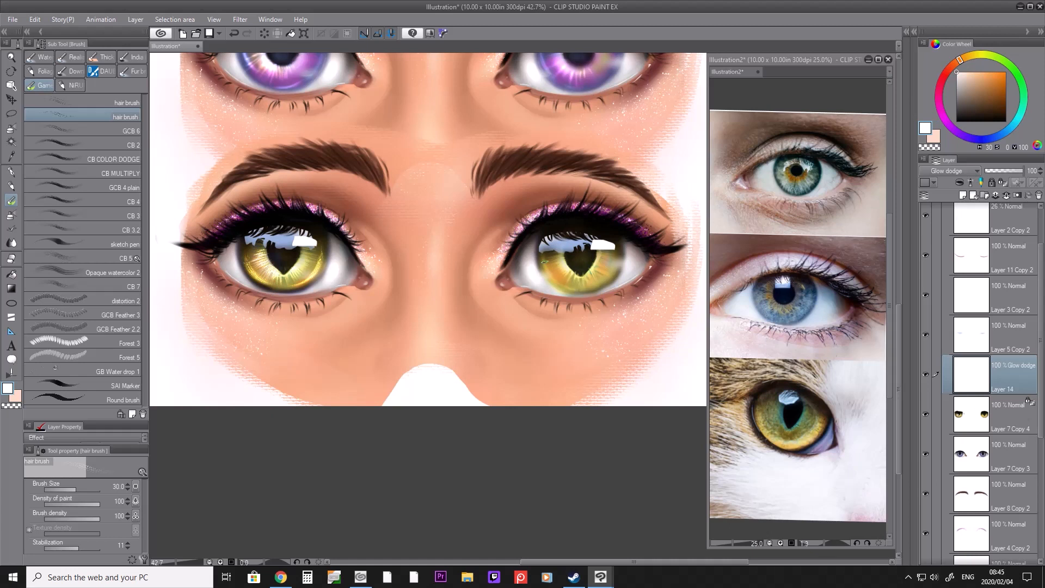
# Step: Paint white light streaks across the third pair's right iris with the hair brush and undo the last strokes
pyautogui.moveTo(543, 253)
pyautogui.mouseDown()
pyautogui.moveTo(555, 281)
pyautogui.moveTo(616, 264)
pyautogui.moveTo(615, 255)
pyautogui.mouseUp()
pyautogui.moveTo(561, 260)
pyautogui.mouseDown()
pyautogui.moveTo(584, 275)
pyautogui.moveTo(587, 286)
pyautogui.moveTo(591, 271)
pyautogui.moveTo(604, 278)
pyautogui.moveTo(607, 254)
pyautogui.mouseUp()
pyautogui.hotkey('ctrl', 'z')
pyautogui.hotkey('ctrl', 'z')
# Step: Examine the highlighted cat-like irises against the other two pairs of eyes at several zoom levels
pyautogui.press('/')
pyautogui.moveTo(461, 205); pyautogui.dragTo(422, 210)
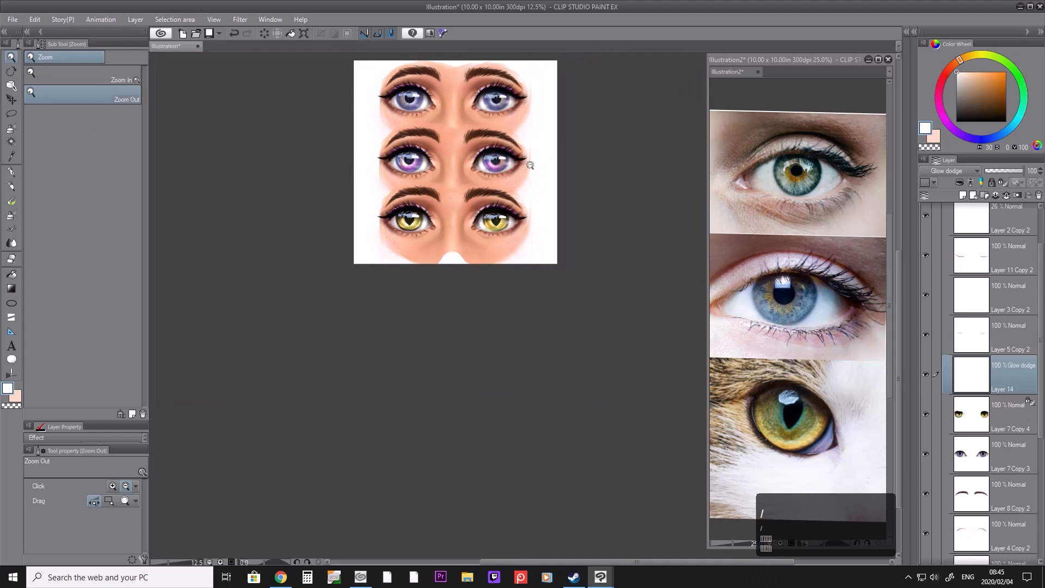
pyautogui.moveTo(509, 184); pyautogui.dragTo(522, 185)
pyautogui.scroll(1, 460, 186)
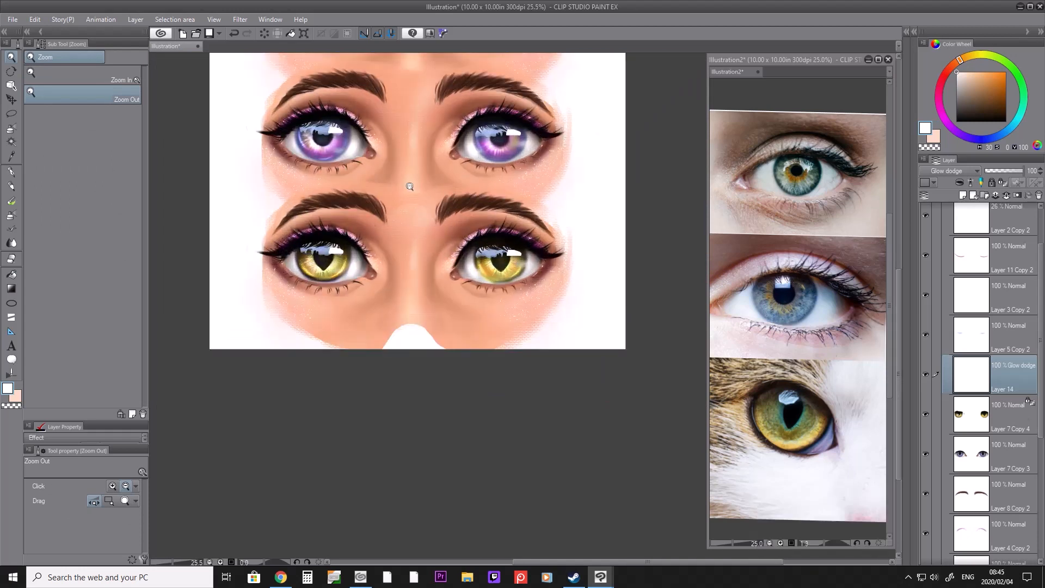
pyautogui.scroll(1, 413, 187)
pyautogui.moveTo(442, 185); pyautogui.dragTo(431, 184)
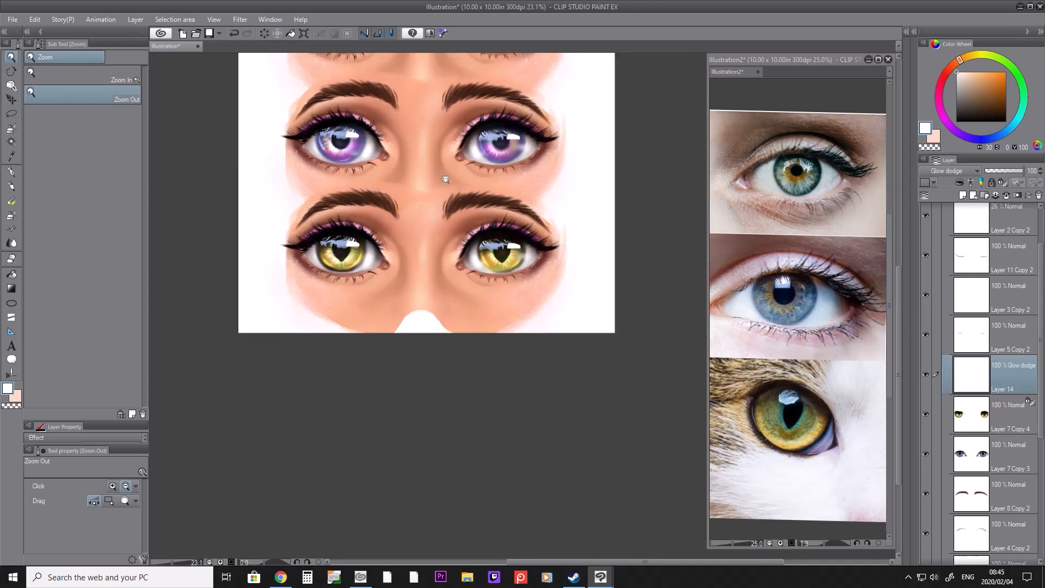
pyautogui.scroll(1, 422, 187)
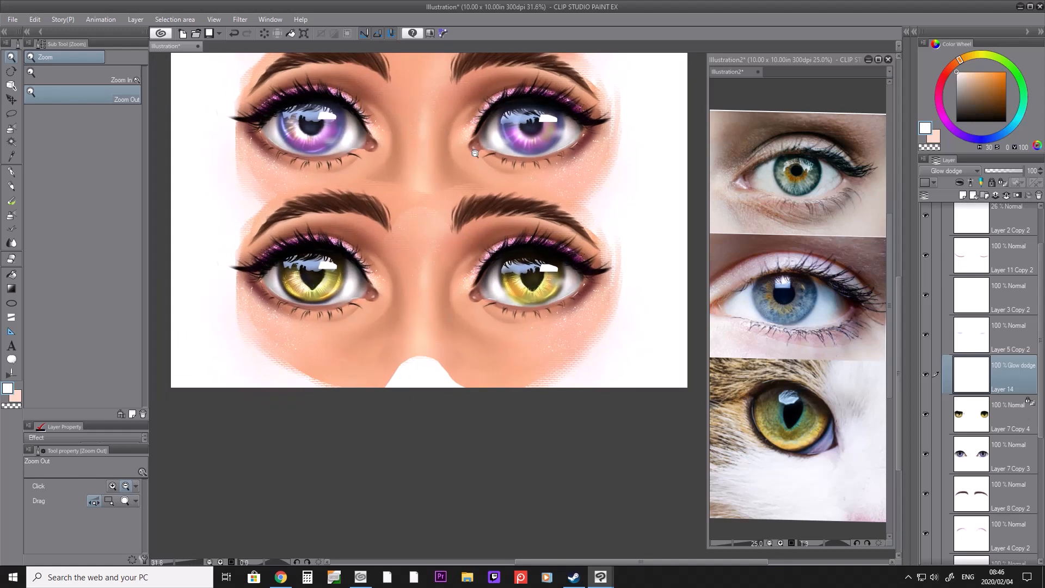
pyautogui.scroll(-2, 425, 291)
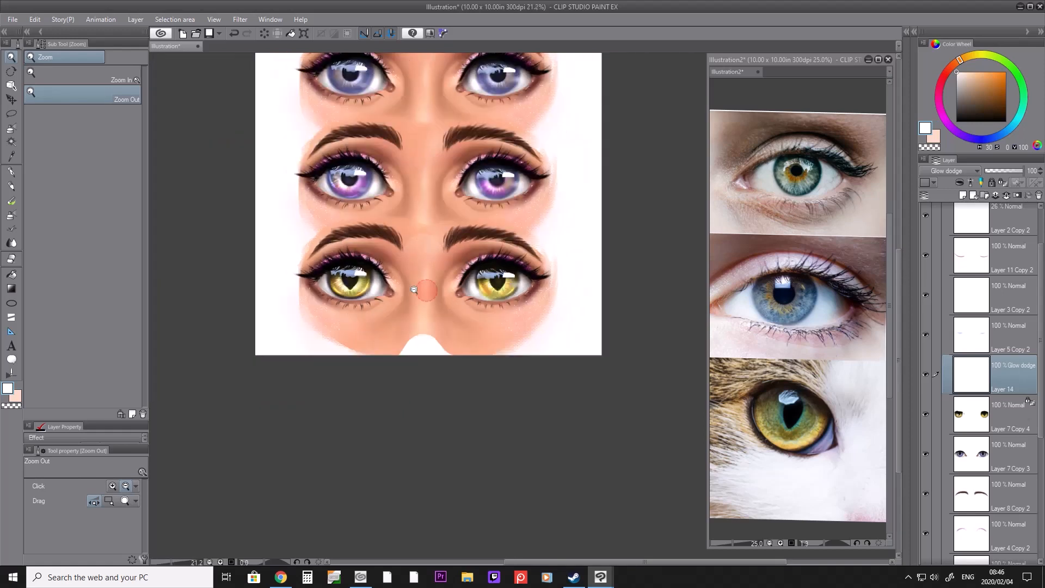
pyautogui.scroll(1, 438, 252)
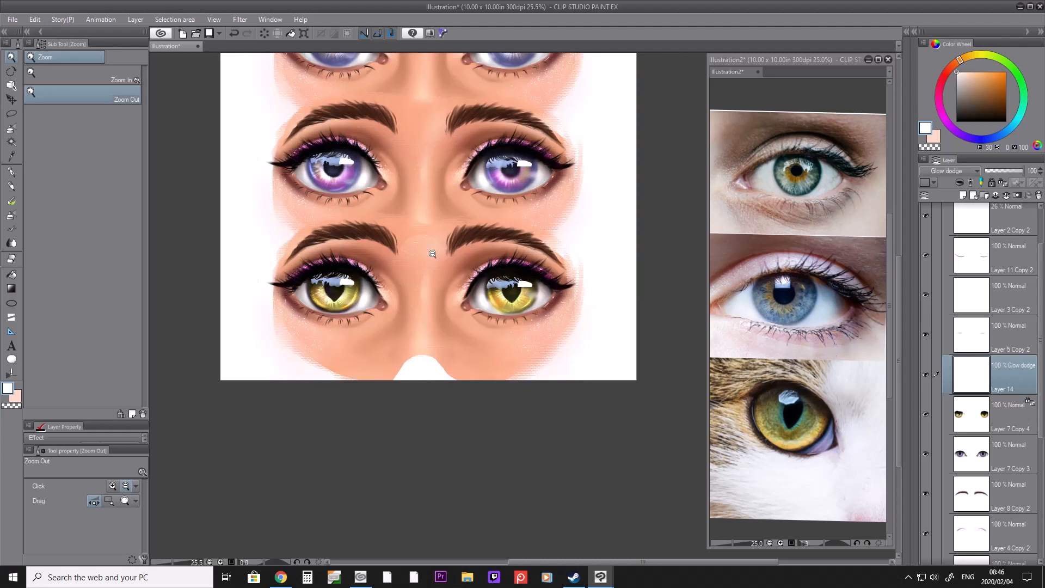
pyautogui.scroll(-1, 439, 254)
pyautogui.scroll(2, 439, 251)
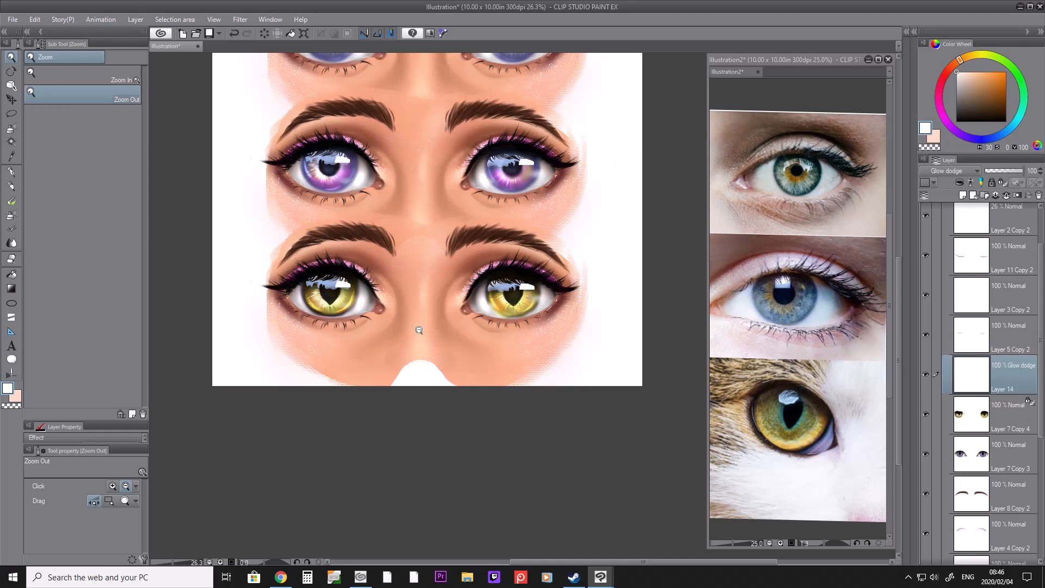
pyautogui.moveTo(1044, 356); pyautogui.dragTo(1043, 333)
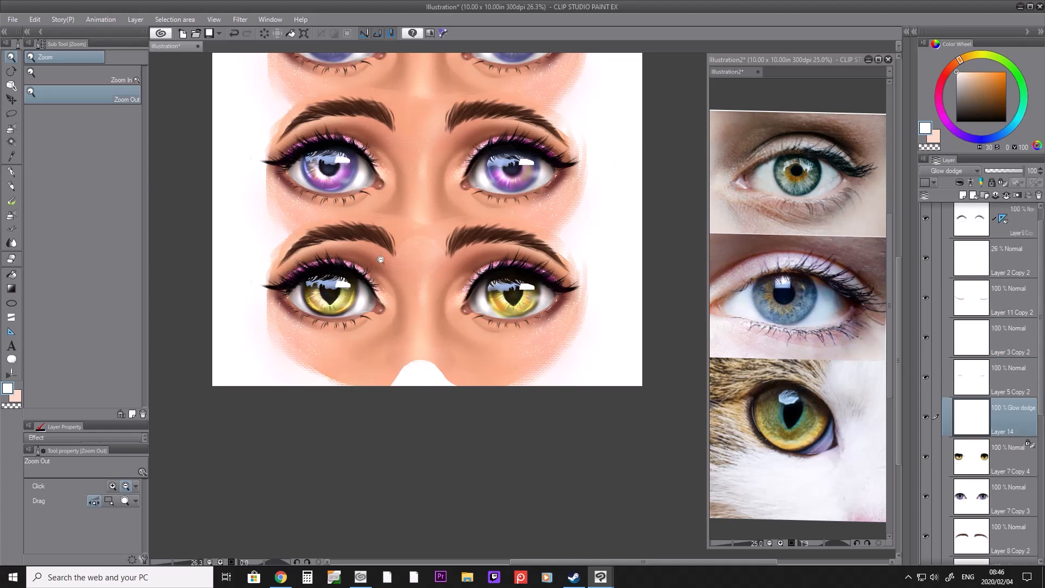
pyautogui.scroll(1, 376, 287)
pyautogui.scroll(-3, 422, 317)
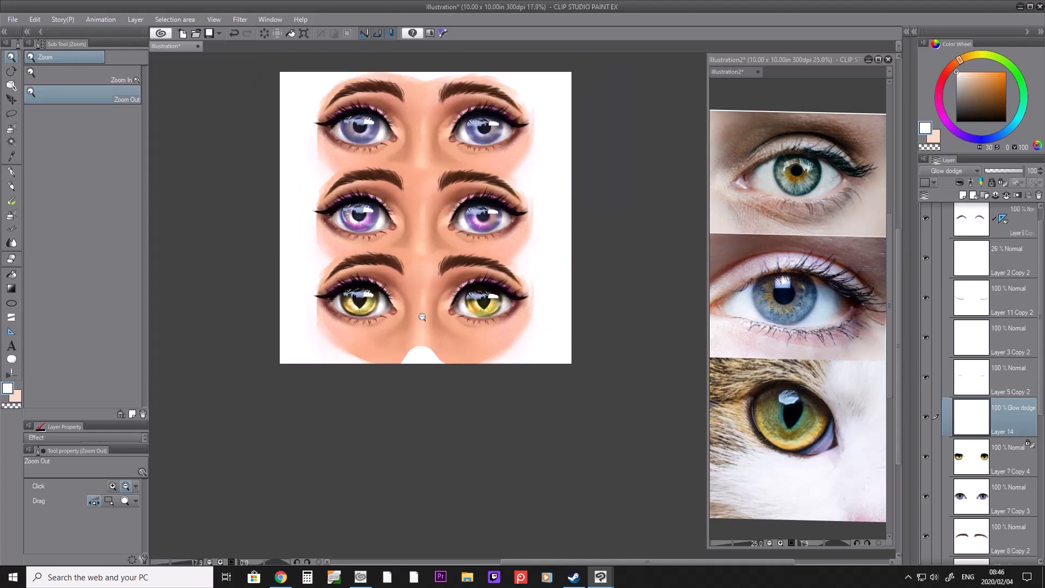
pyautogui.scroll(1, 422, 317)
pyautogui.scroll(1, 998, 384)
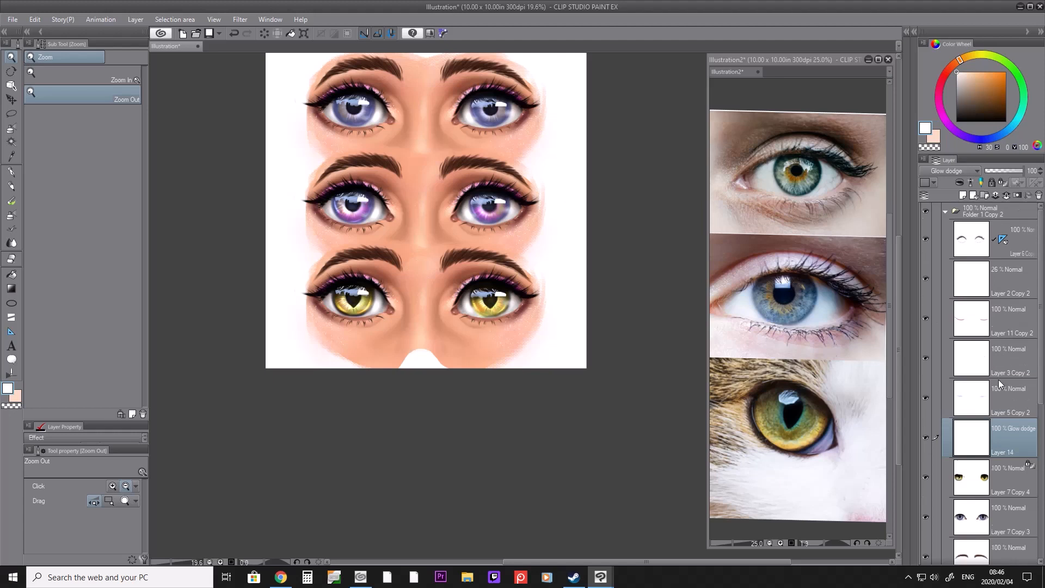
pyautogui.click(1015, 239)
pyautogui.scroll(-3, 1041, 303)
pyautogui.scroll(-3, 1040, 303)
pyautogui.press('shift')
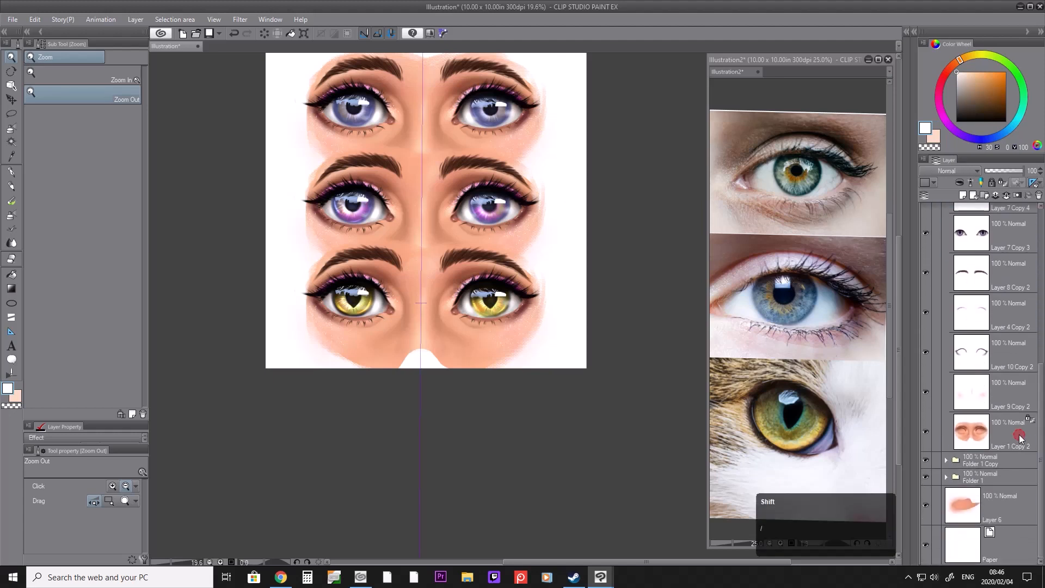
pyautogui.rightClick(1019, 437)
pyautogui.click(916, 479)
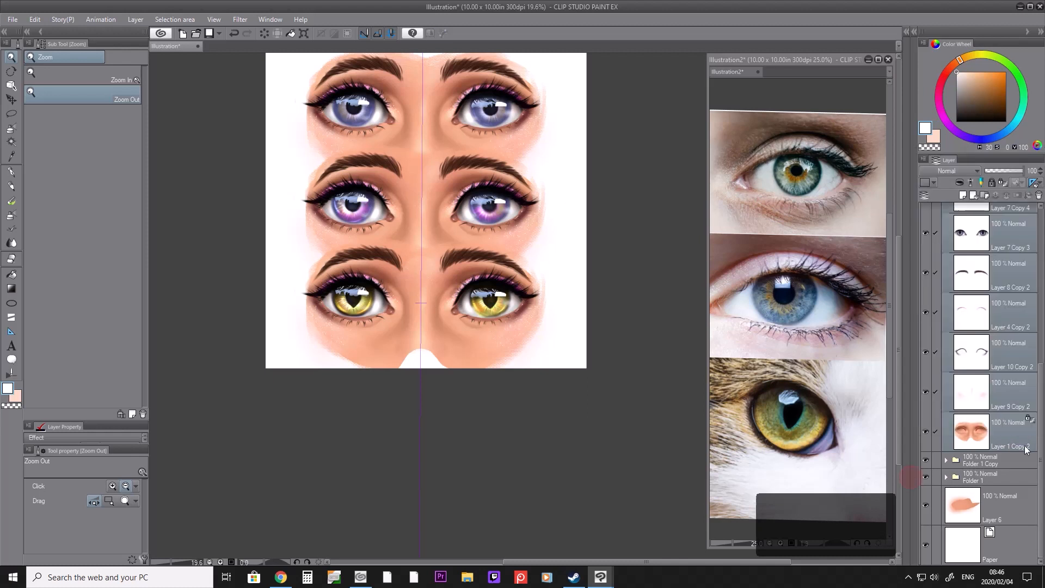
# Step: Collapse the third pair's layer folder, Folder 1 Copy 2, and duplicate it
pyautogui.moveTo(1040, 442); pyautogui.dragTo(1041, 286)
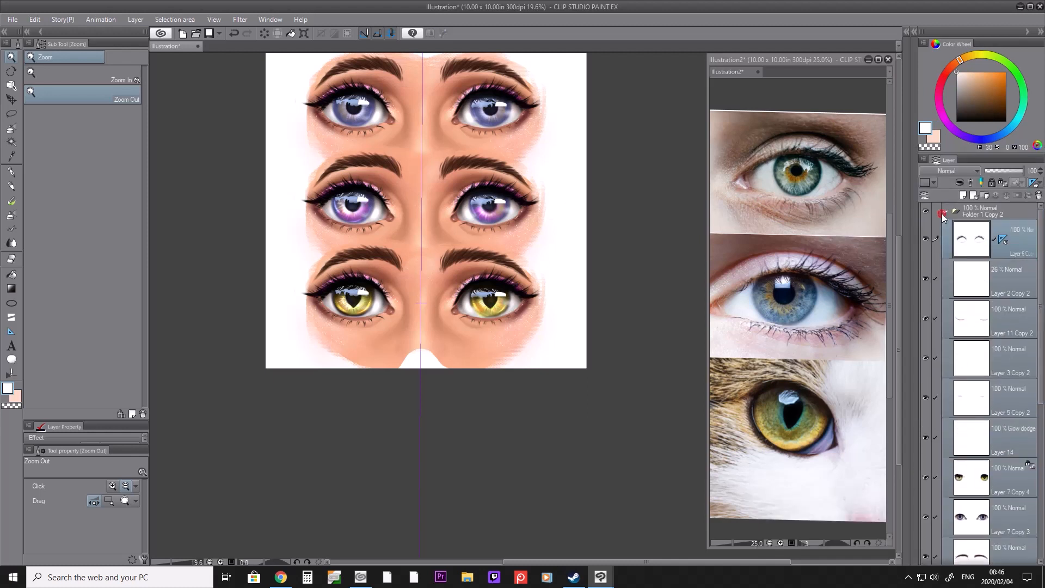
pyautogui.click(943, 213)
pyautogui.rightClick(986, 211)
pyautogui.click(975, 273)
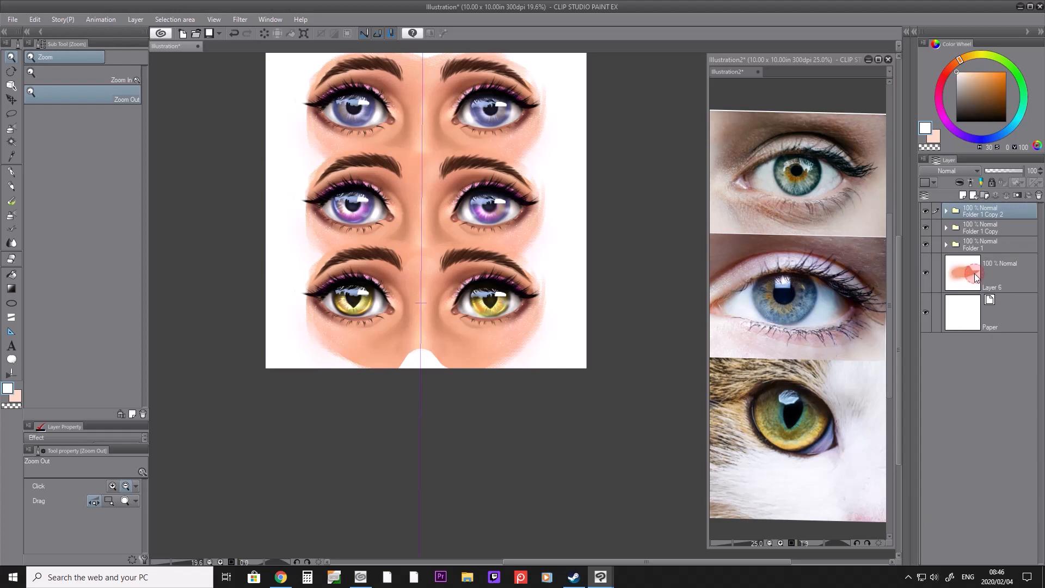
# Step: Hide Folder 1 Copy 2 and merge all layers inside the duplicated folder into a single layer
pyautogui.click(946, 211)
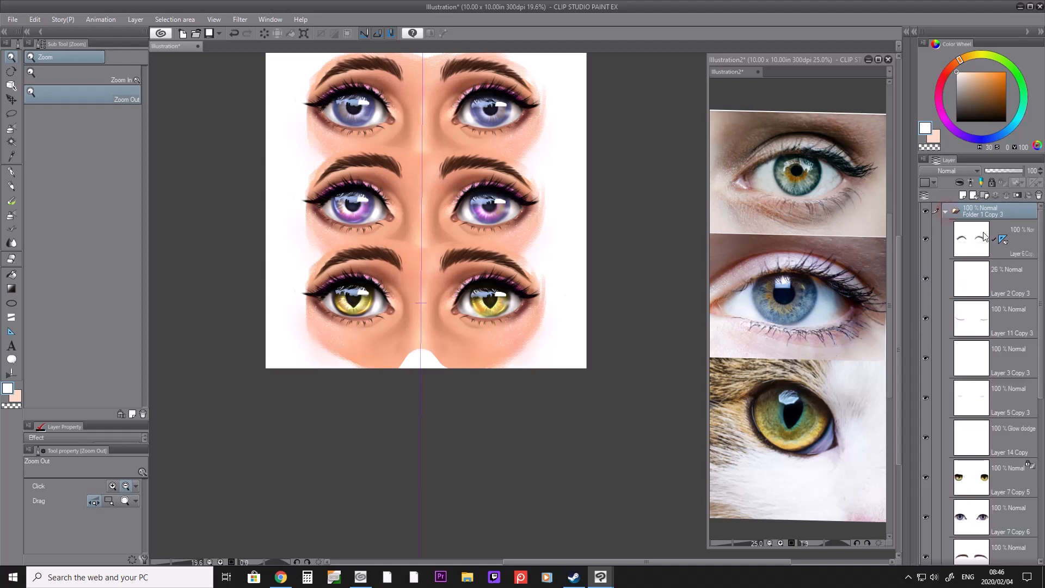
pyautogui.moveTo(1042, 376); pyautogui.dragTo(1043, 433)
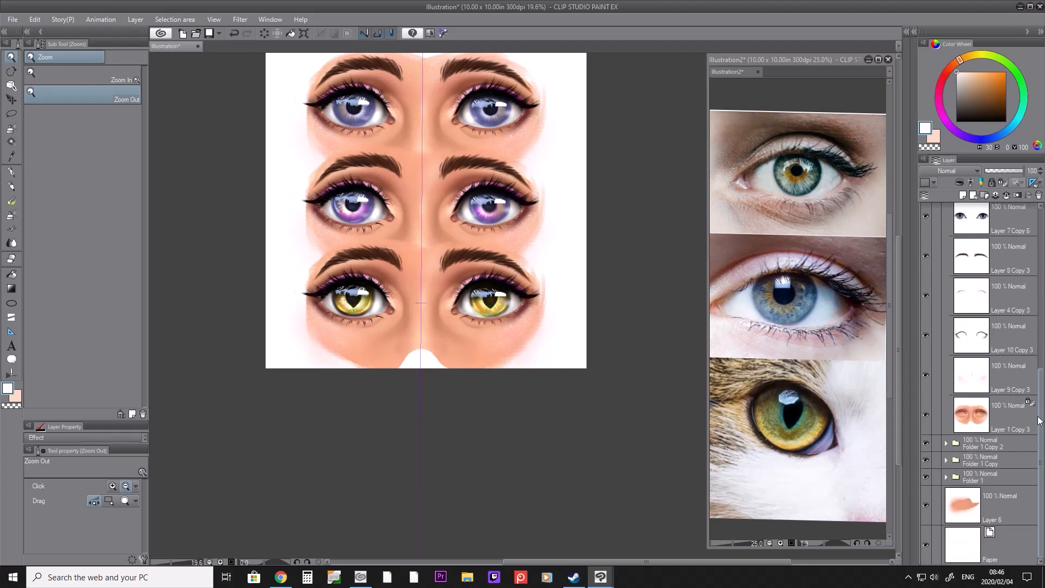
pyautogui.keyDown('shift'); pyautogui.click(1017, 421); pyautogui.keyUp('shift')
pyautogui.click(924, 443)
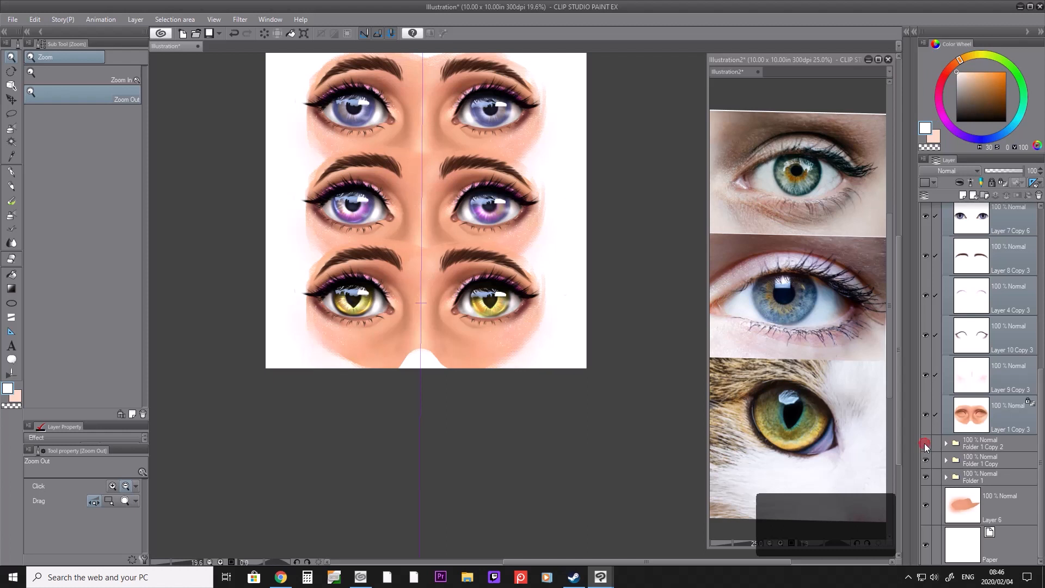
pyautogui.rightClick(1001, 418)
pyautogui.click(981, 374)
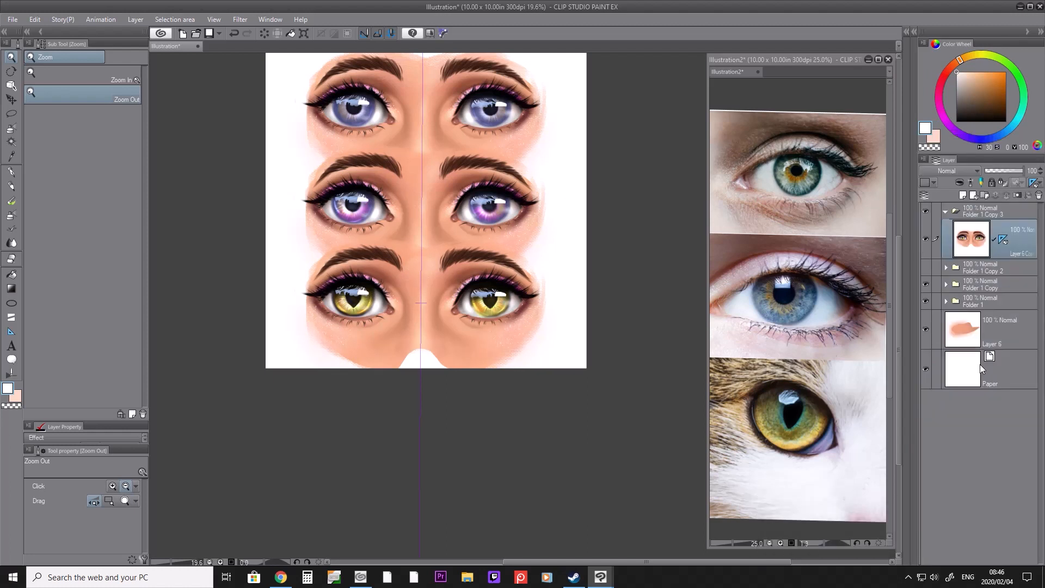
# Step: Undo the merge of the duplicated folder's layers and make the eyebrow layer, Layer 8 Copy 3, active
pyautogui.click(8, 115)
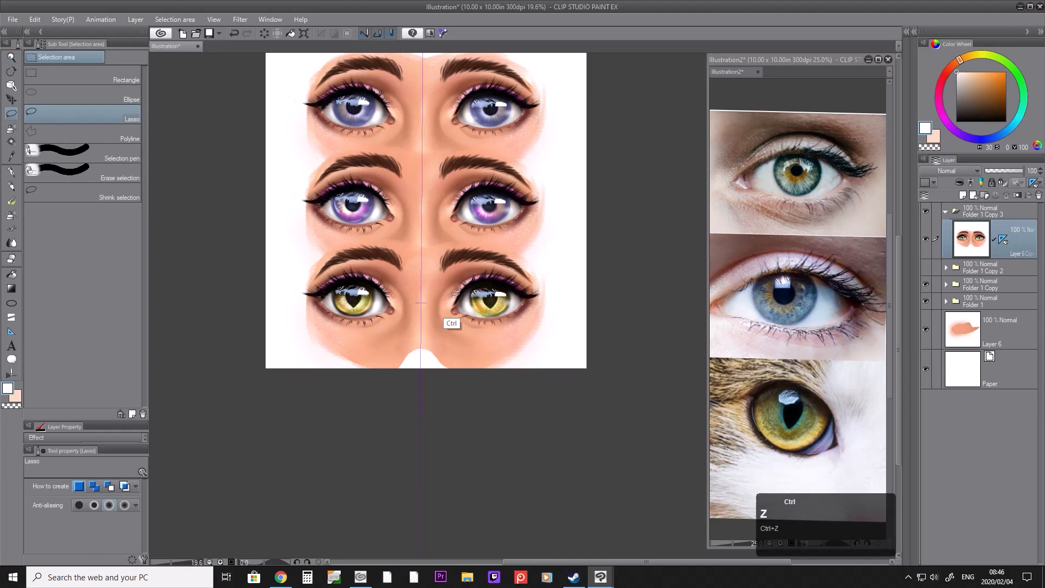
pyautogui.hotkey('ctrl', 'z')
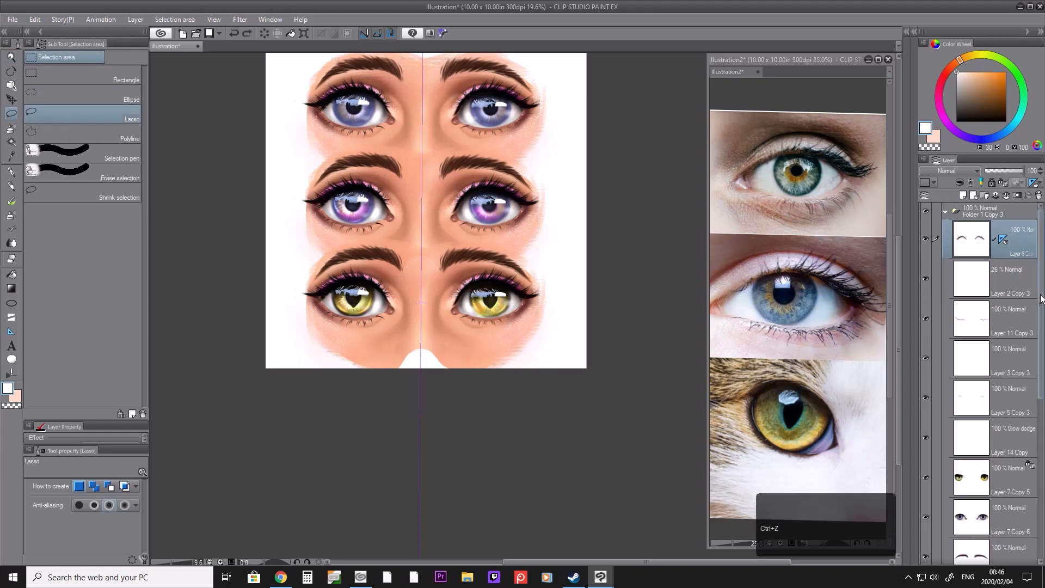
pyautogui.scroll(-5, 1015, 337)
pyautogui.click(1003, 374)
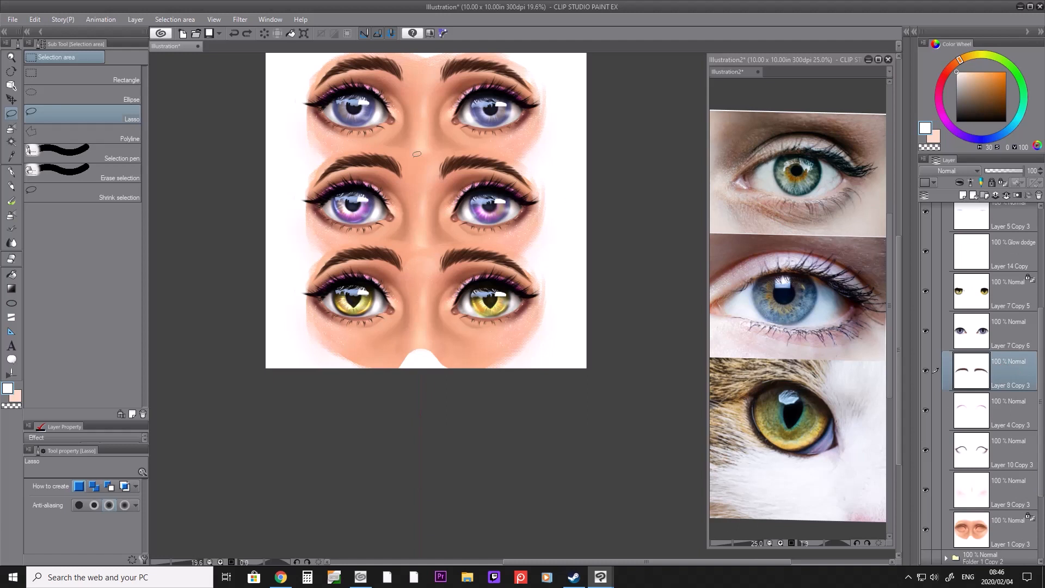
# Step: Lasso the third pair's right eyebrow and reshape it into a more angled arch with a mesh transformation
pyautogui.click(35, 20)
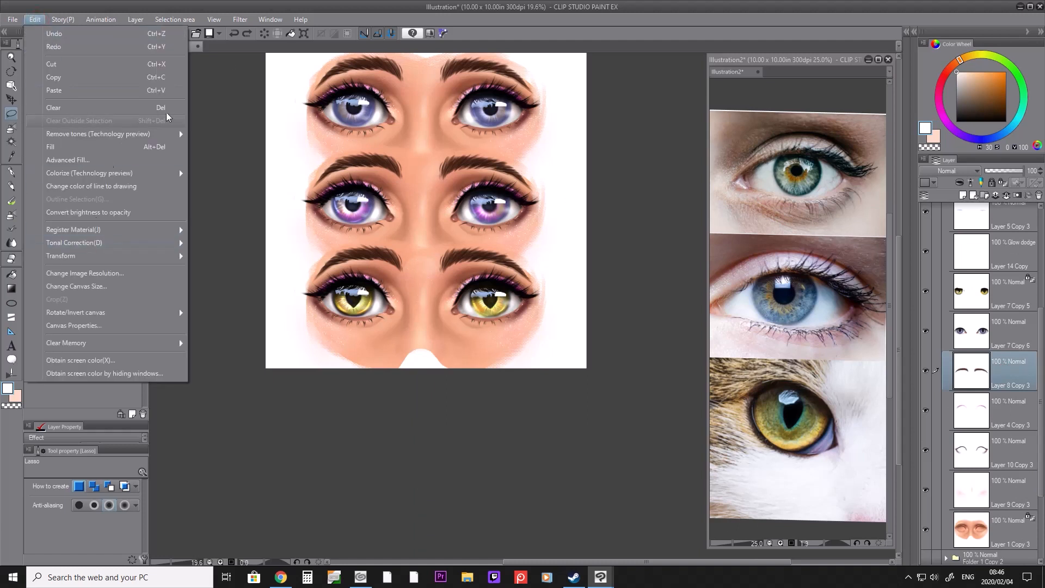
pyautogui.click(220, 107)
pyautogui.press('shift')
pyautogui.moveTo(442, 326)
pyautogui.mouseDown()
pyautogui.moveTo(426, 283)
pyautogui.moveTo(571, 303)
pyautogui.moveTo(486, 320)
pyautogui.mouseUp()
pyautogui.click(32, 20)
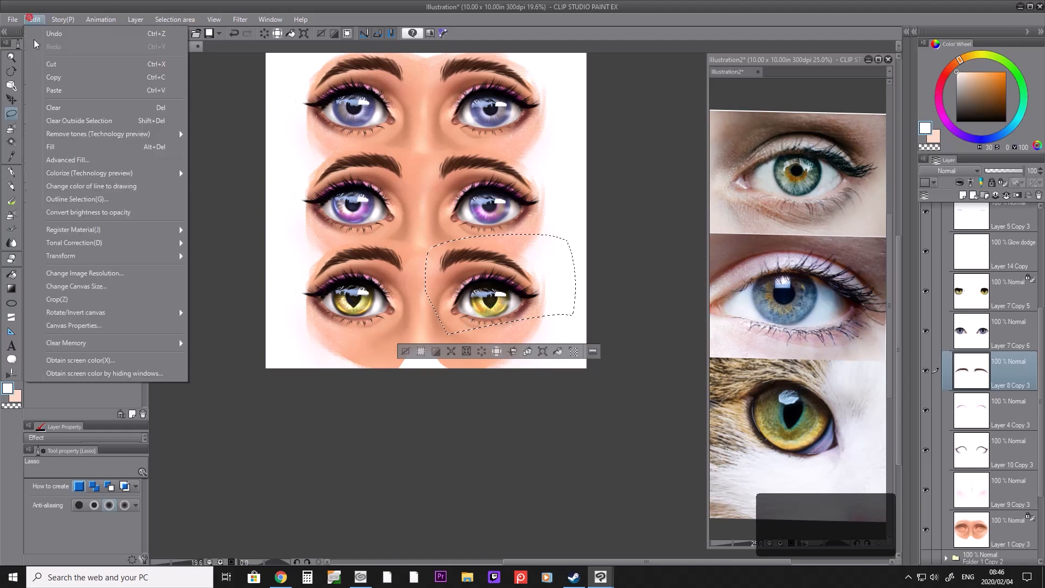
pyautogui.moveTo(68, 258)
pyautogui.click(253, 318)
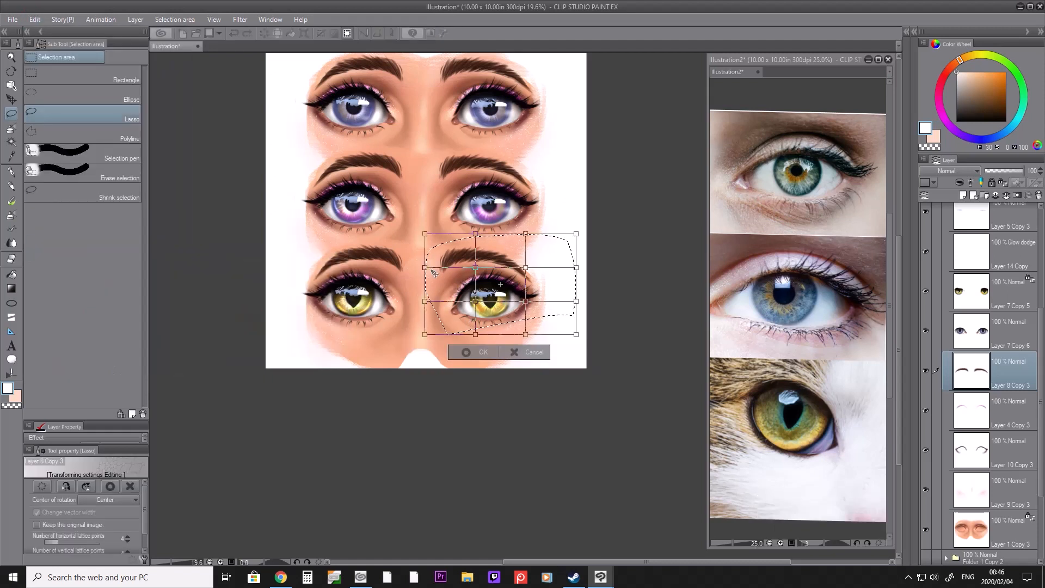
pyautogui.moveTo(426, 281); pyautogui.dragTo(426, 283)
pyautogui.moveTo(526, 239); pyautogui.dragTo(528, 215)
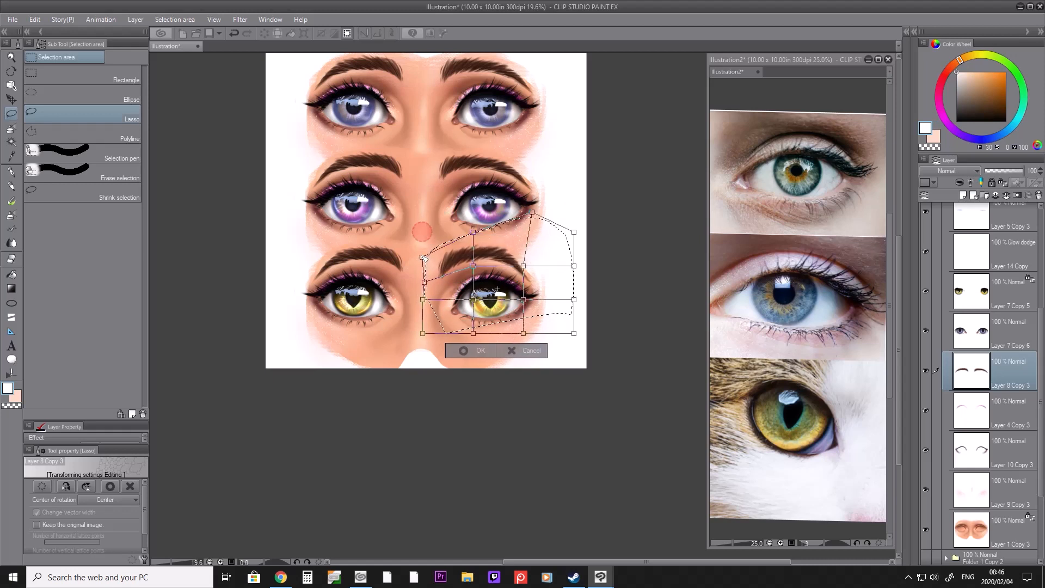
pyautogui.moveTo(426, 286); pyautogui.dragTo(431, 298)
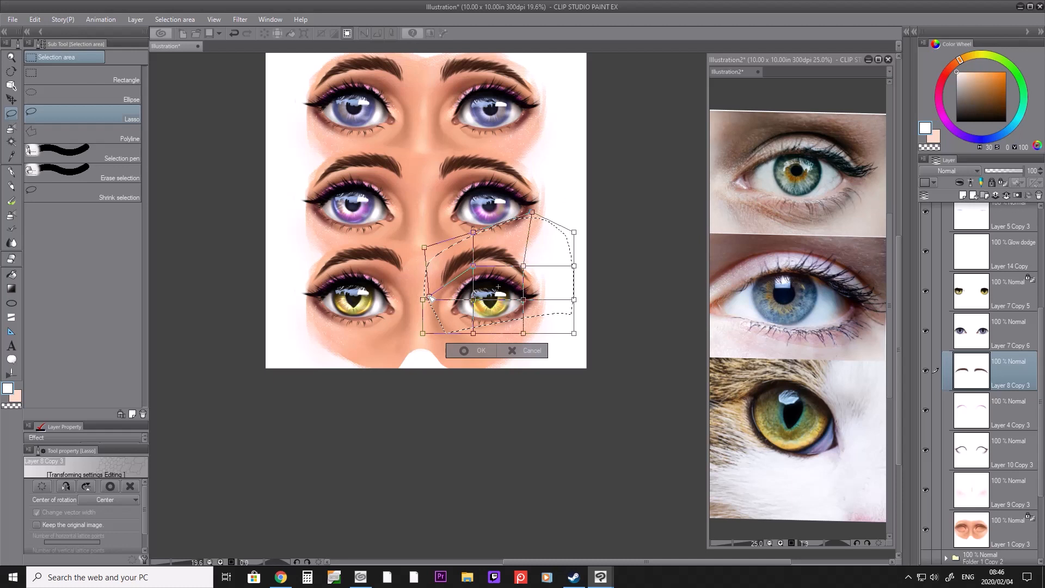
pyautogui.moveTo(425, 249); pyautogui.dragTo(409, 239)
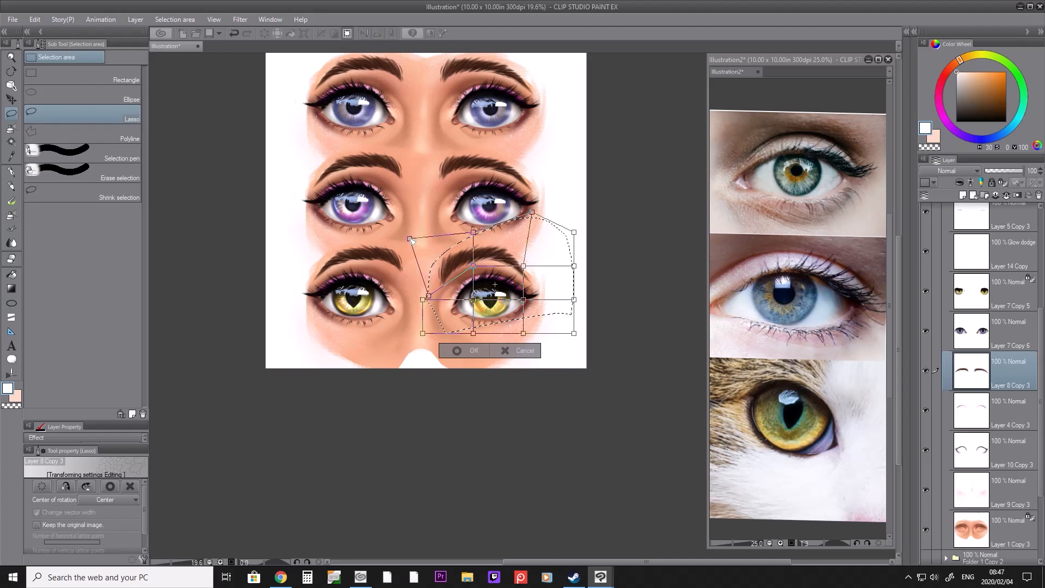
pyautogui.moveTo(475, 231); pyautogui.dragTo(480, 241)
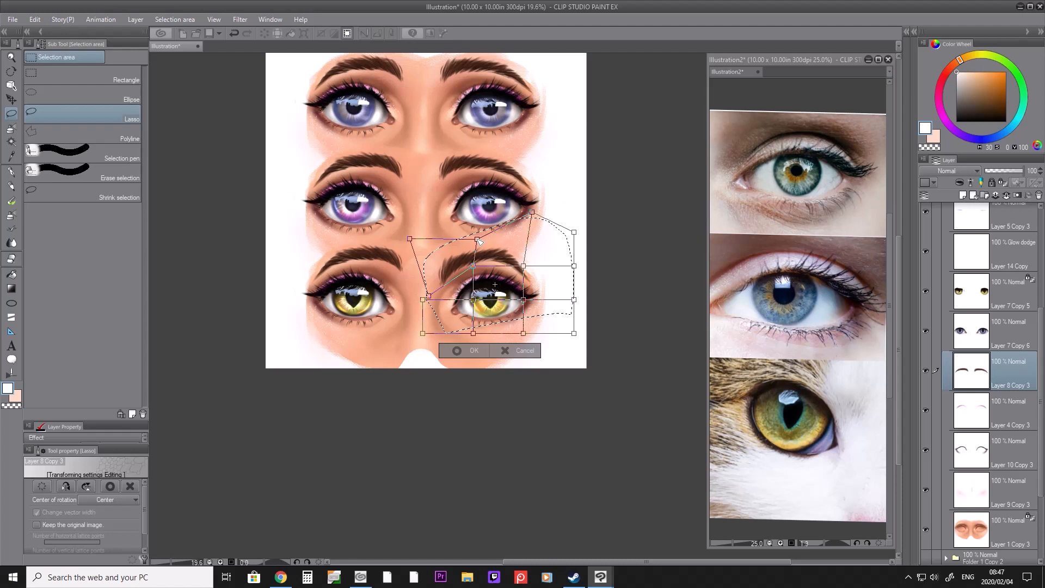
pyautogui.click(460, 351)
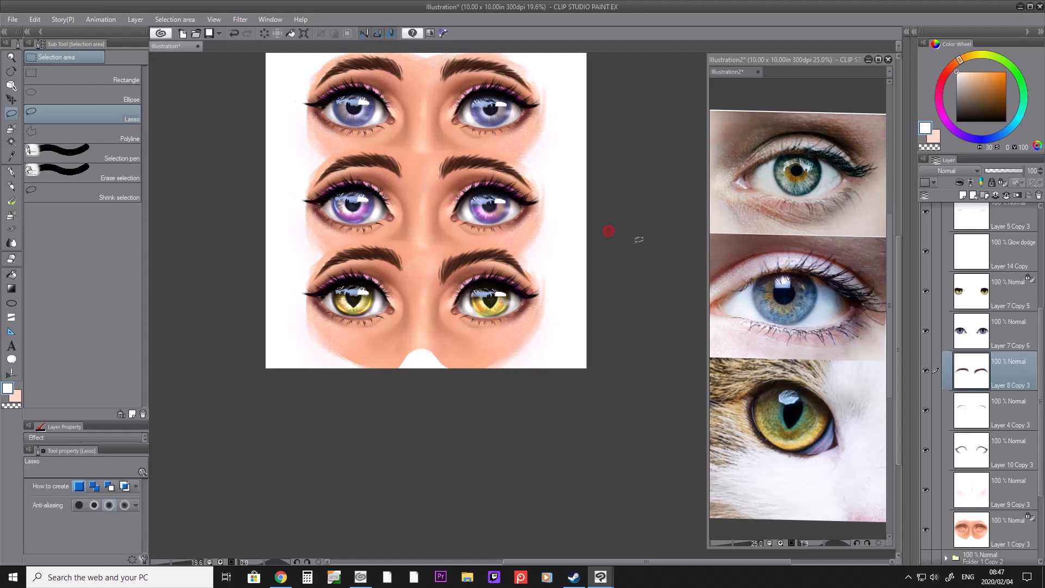
# Step: Erase the third pair's left eyebrow with the Soft eraser at brush size 600
pyautogui.press('e')
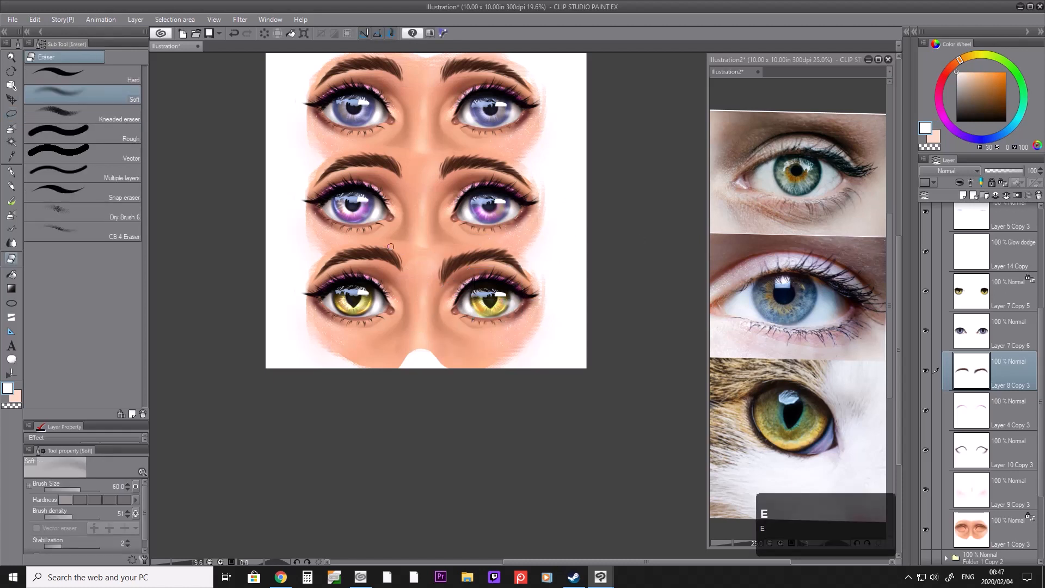
pyautogui.press(']')
pyautogui.press(']')
pyautogui.press(']')
pyautogui.press(']')
pyautogui.press(']')
pyautogui.press(']')
pyautogui.press(']')
pyautogui.press(']')
pyautogui.press(']')
pyautogui.press(']')
pyautogui.press(']')
pyautogui.press(']')
pyautogui.press(']')
pyautogui.moveTo(394, 261)
pyautogui.mouseDown()
pyautogui.moveTo(284, 280)
pyautogui.moveTo(396, 255)
pyautogui.mouseUp()
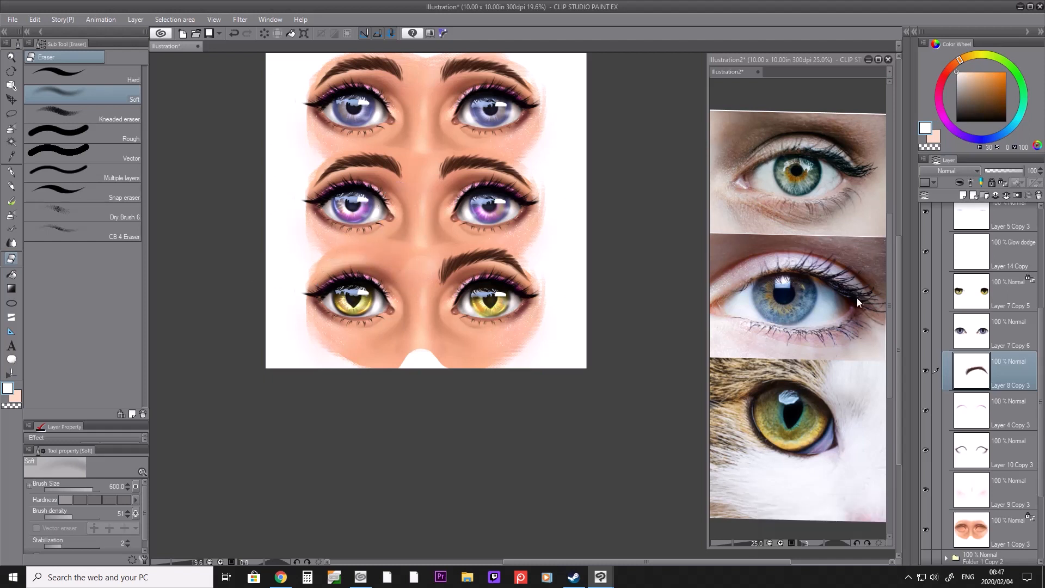
# Step: Duplicate the reshaped eyebrow layer, flip the copy horizontally and fit it above the third pair's left eye
pyautogui.rightClick(1013, 379)
pyautogui.click(915, 90)
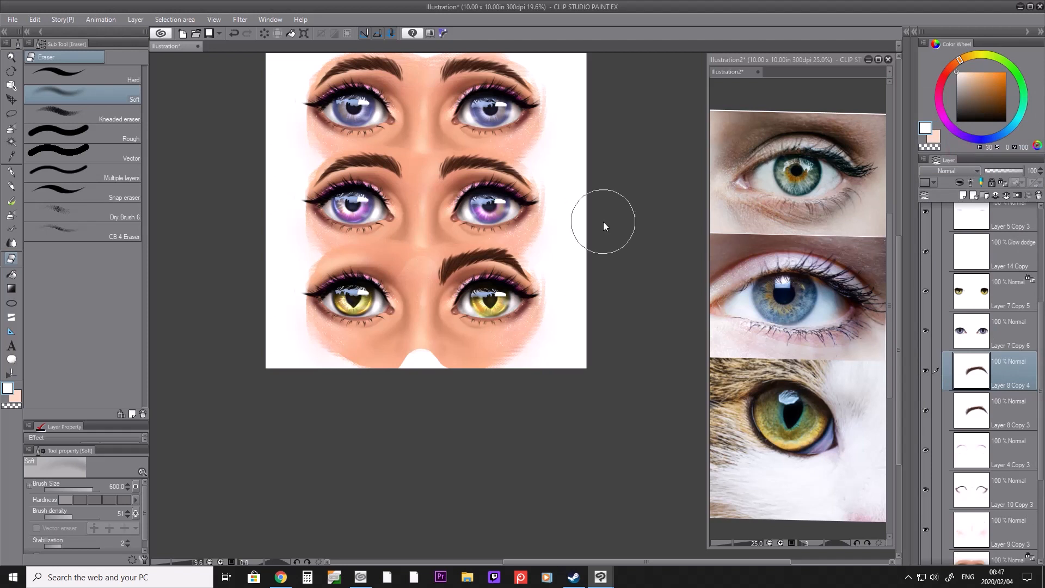
pyautogui.hotkey('ctrl', 't')
pyautogui.moveTo(532, 267); pyautogui.dragTo(150, 267)
pyautogui.moveTo(276, 270); pyautogui.dragTo(491, 280)
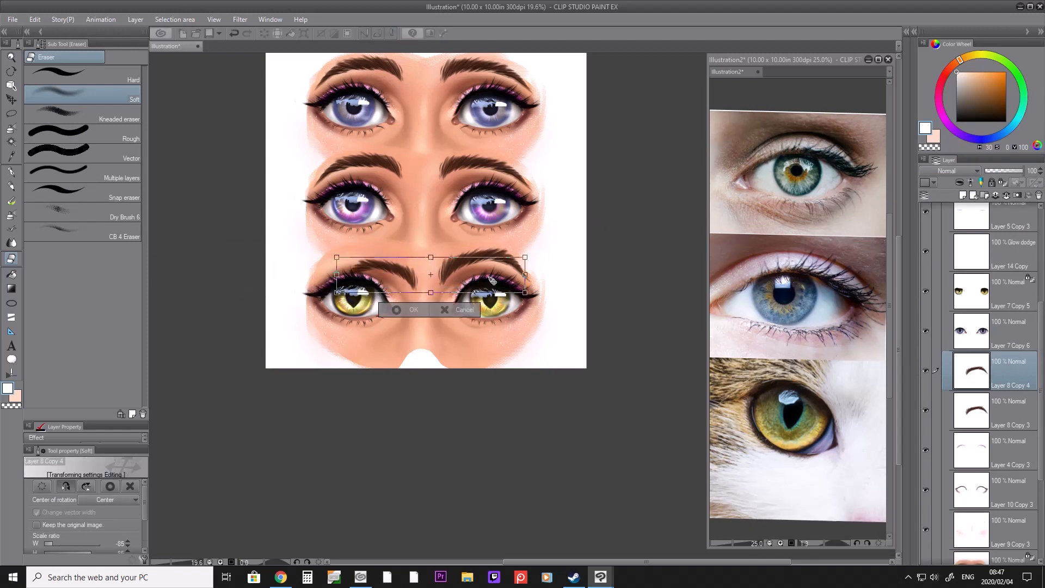
pyautogui.moveTo(337, 273); pyautogui.dragTo(307, 274)
pyautogui.moveTo(415, 275); pyautogui.dragTo(419, 271)
pyautogui.moveTo(436, 282); pyautogui.dragTo(437, 275)
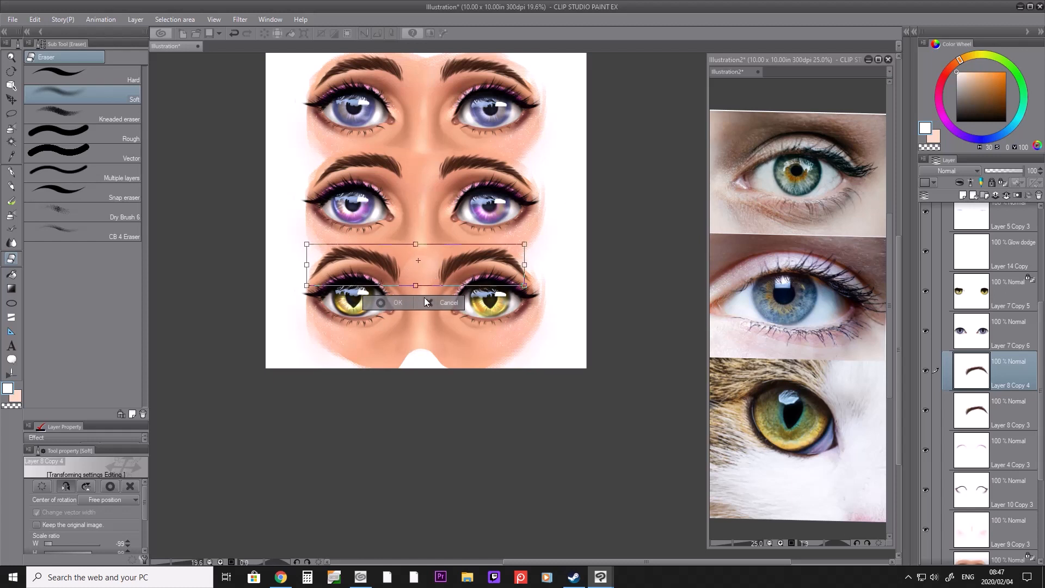
pyautogui.click(390, 302)
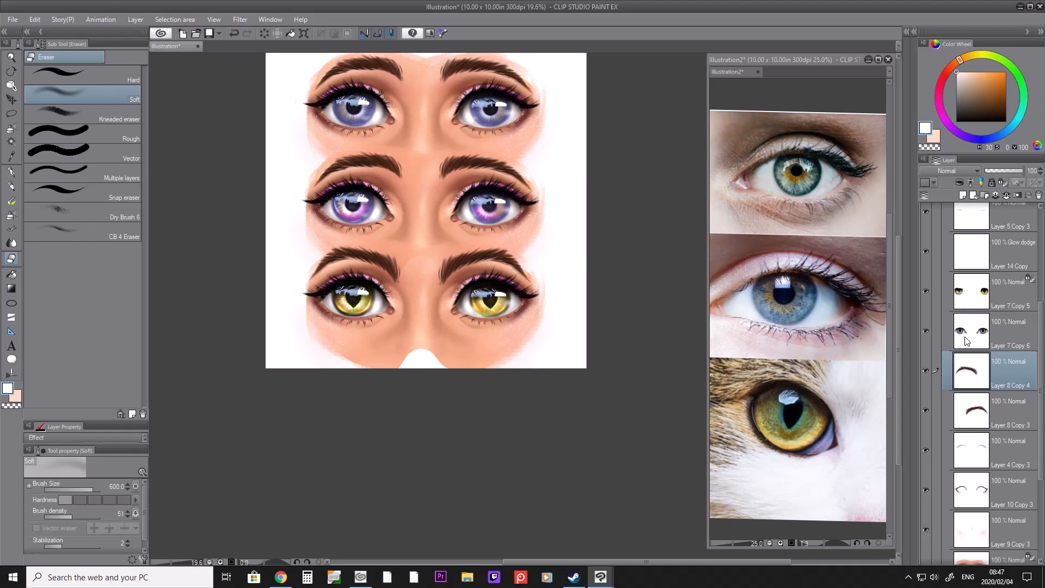
# Step: Lasso the mirrored left eyebrow, nudge it slightly inward with a transformation and clear the selection
pyautogui.press('m')
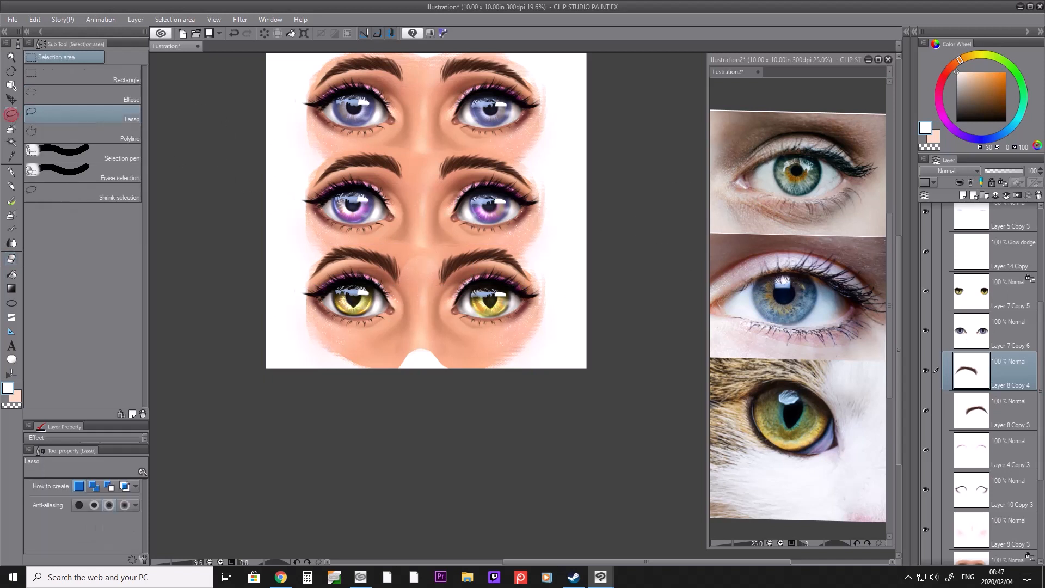
pyautogui.hotkey('ctrl', 't')
pyautogui.moveTo(414, 247)
pyautogui.mouseDown()
pyautogui.moveTo(396, 327)
pyautogui.moveTo(434, 288)
pyautogui.mouseUp()
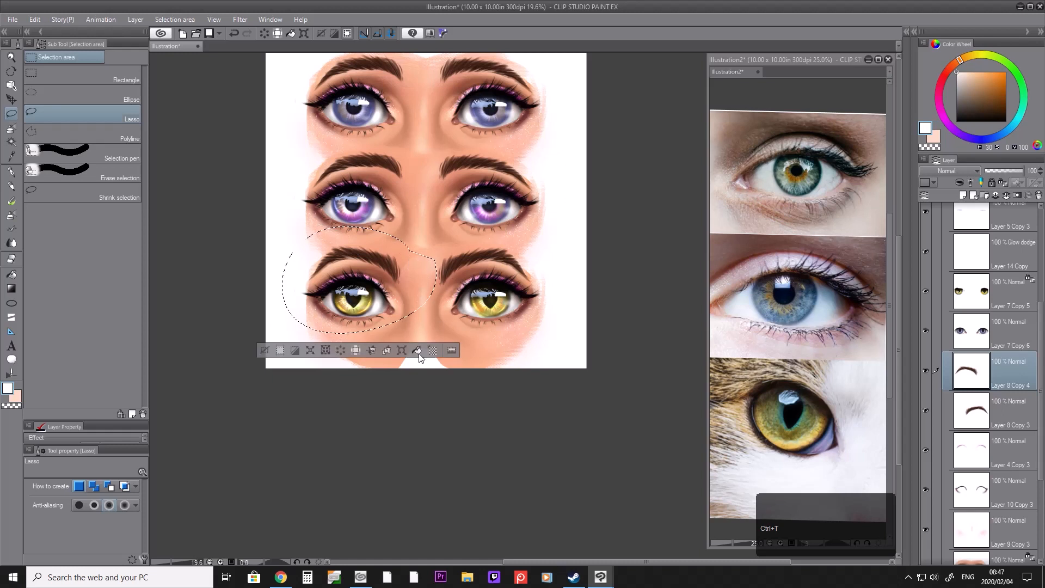
pyautogui.click(401, 351)
pyautogui.press('Right')
pyautogui.press('Right')
pyautogui.press('Right')
pyautogui.press('Up')
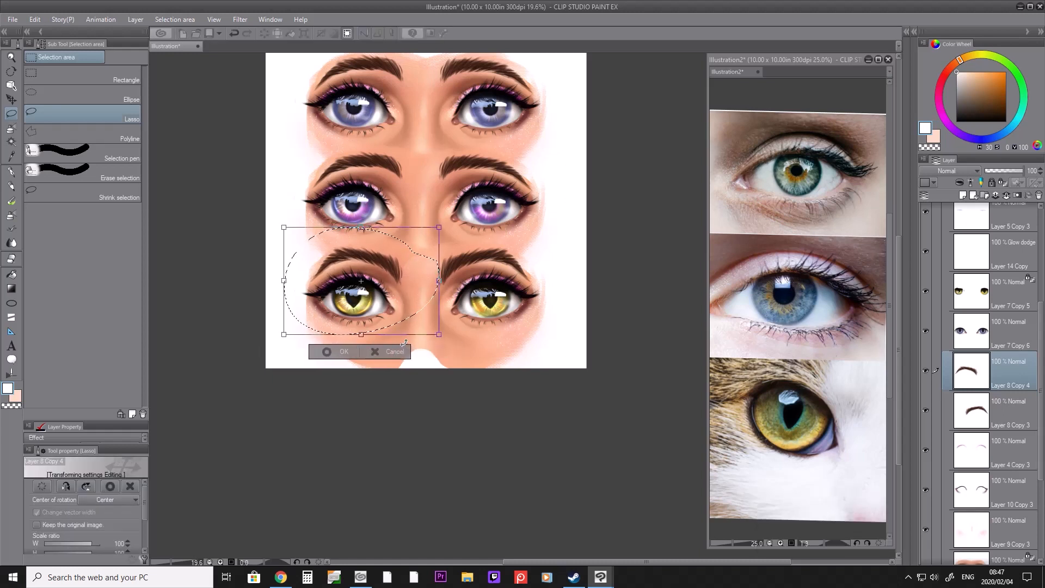
pyautogui.click(330, 353)
pyautogui.hotkey('ctrl', 'd')
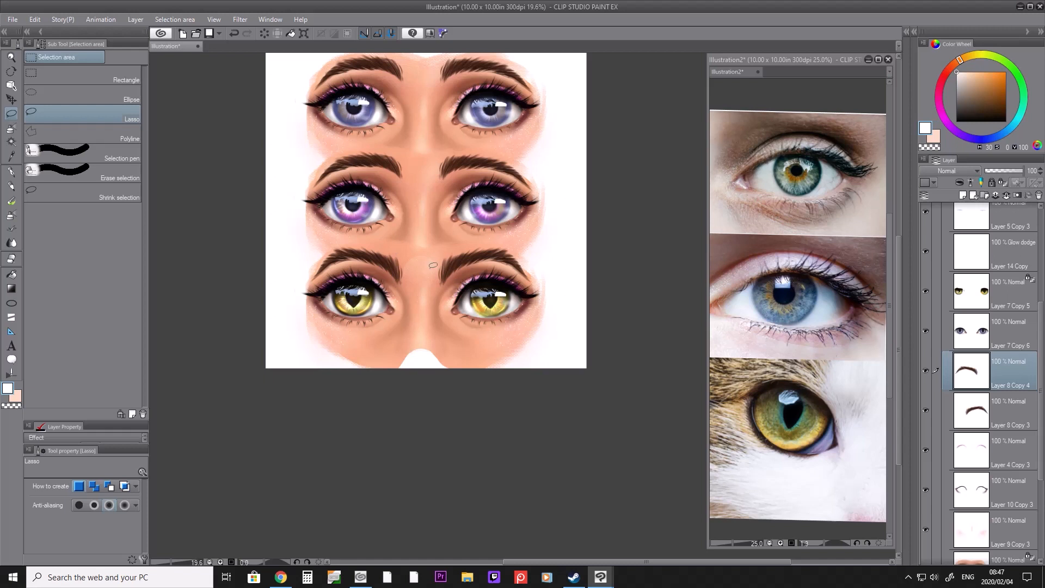
# Step: On Layer 10 Copy 3, paint near-black strokes around the third pair's right eye with the hair brush, varying its size between 25 and 100
pyautogui.scroll(-1, 1034, 418)
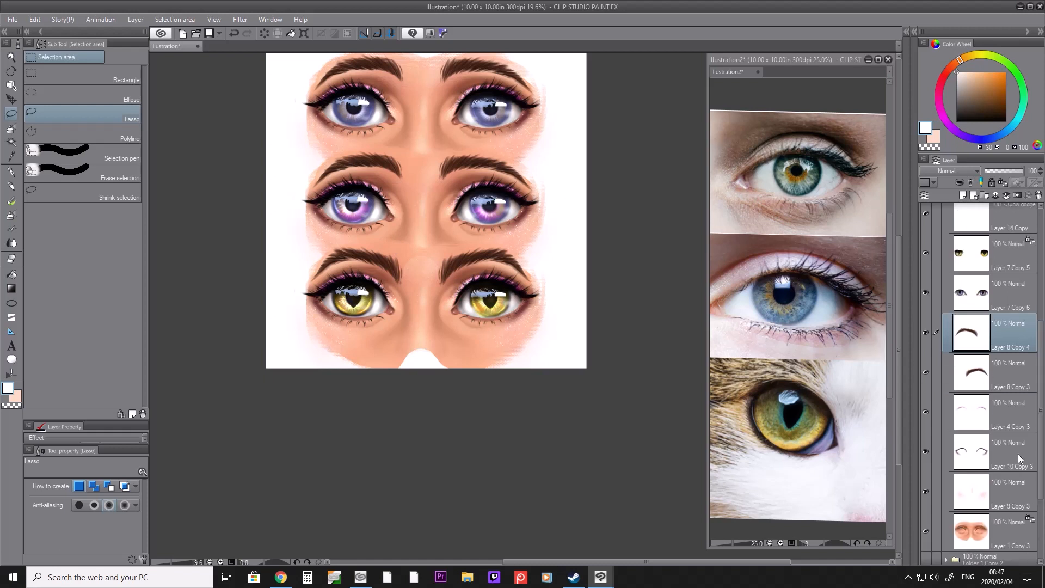
pyautogui.click(1014, 452)
pyautogui.click(981, 92)
pyautogui.moveTo(980, 93); pyautogui.dragTo(964, 121)
pyautogui.press('b')
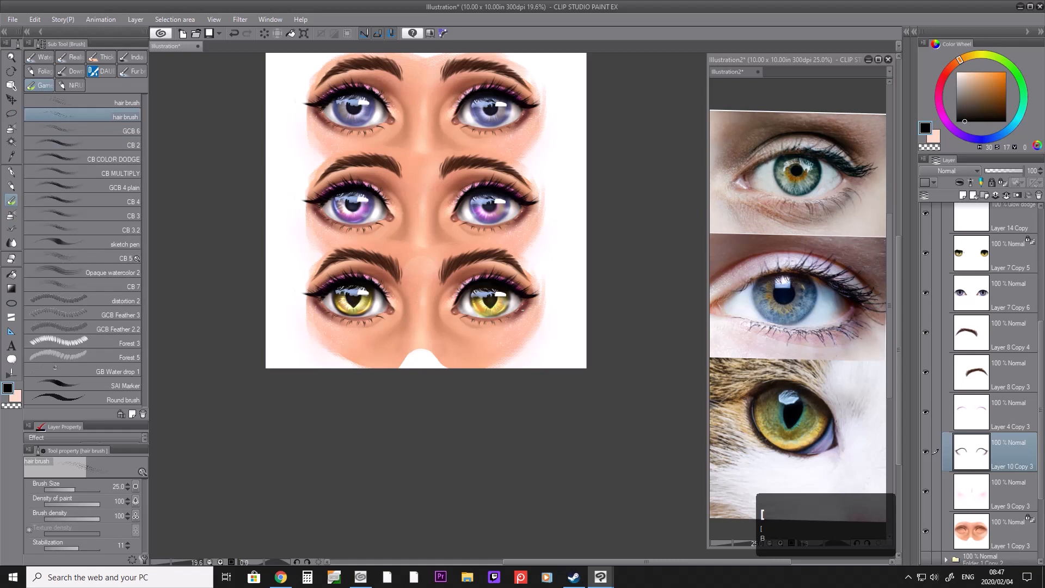
pyautogui.moveTo(527, 302); pyautogui.dragTo(537, 296)
pyautogui.press(']')
pyautogui.press(']')
pyautogui.press(']')
pyautogui.press(']')
pyautogui.press(']')
pyautogui.press(']')
pyautogui.press(']')
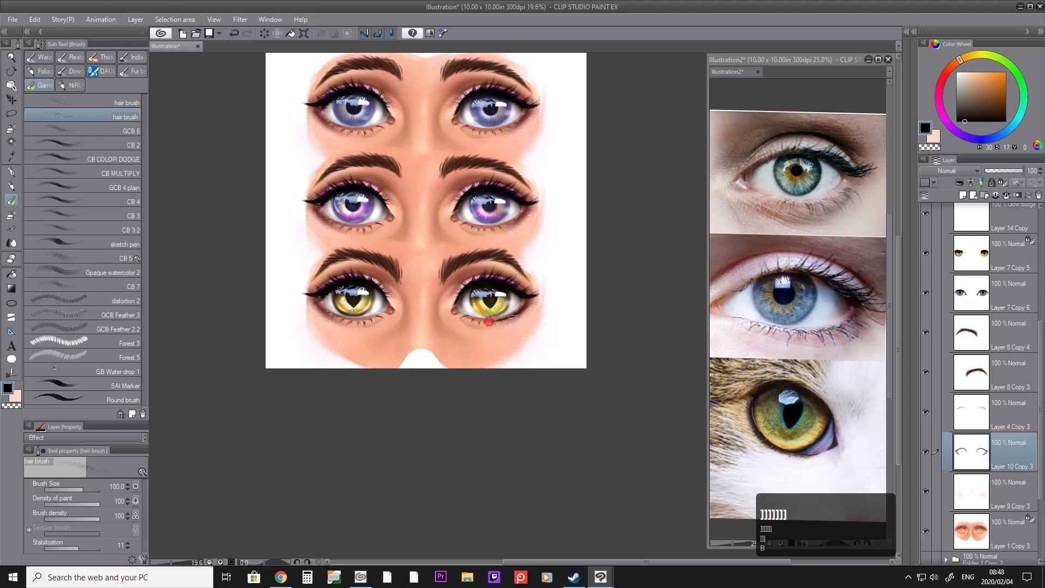
pyautogui.press('[')
pyautogui.press('[')
pyautogui.press('[')
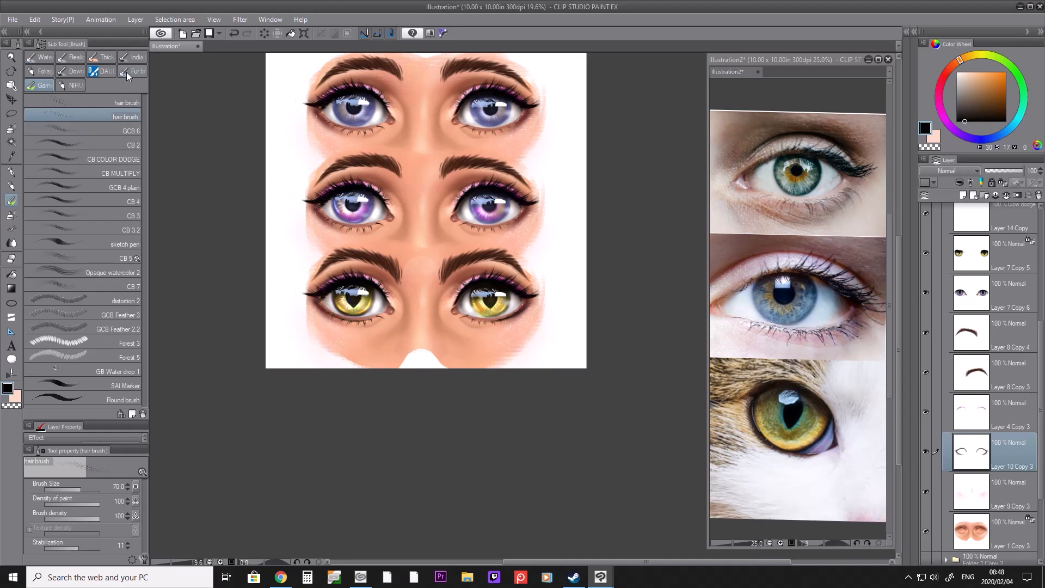
# Step: Darken the eyeliner at the outer corners of the third pair's eyes with the dv_stroke_1 brush at sizes between 17 and 40
pyautogui.press('b')
pyautogui.press('b')
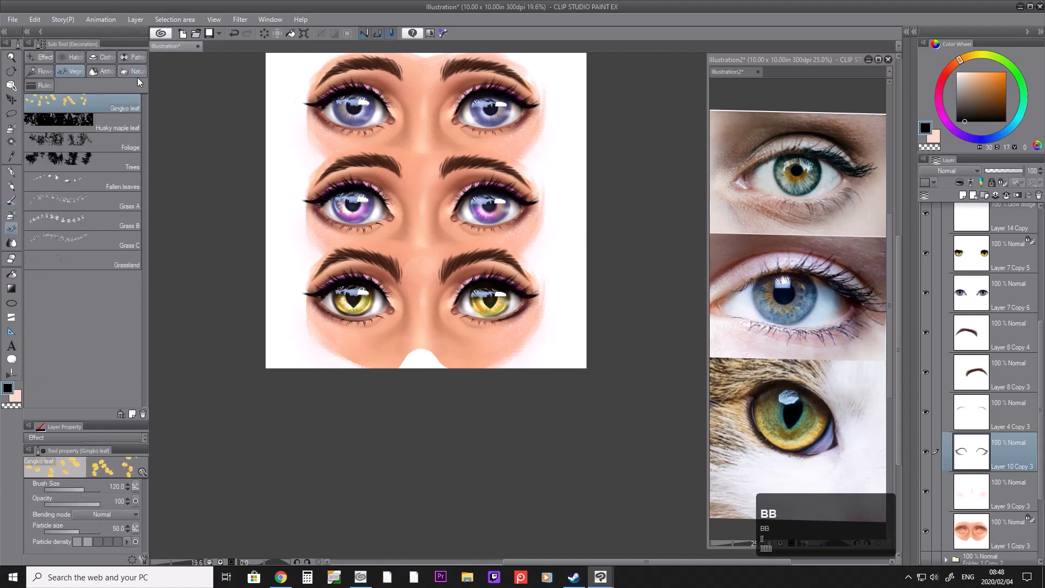
pyautogui.press('b')
pyautogui.click(74, 74)
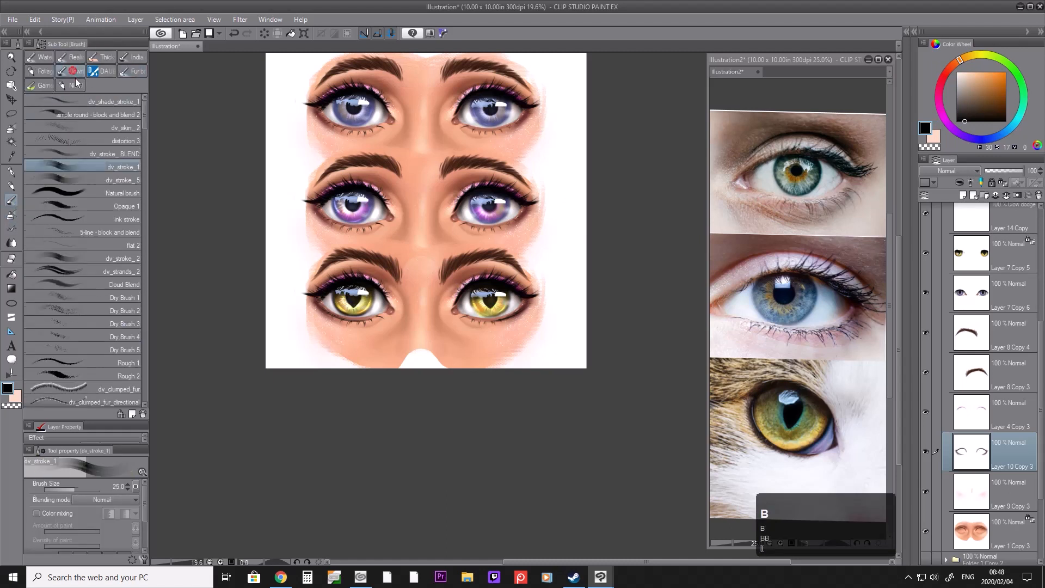
pyautogui.press('[')
pyautogui.press('[')
pyautogui.press(']')
pyautogui.press(']')
pyautogui.press(']')
pyautogui.press(']')
pyautogui.press(']')
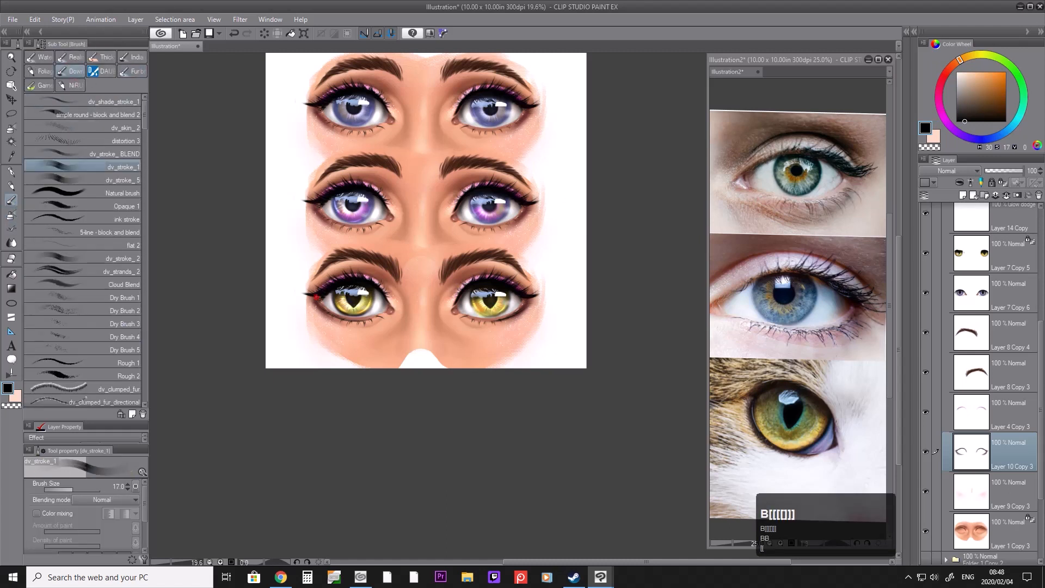
pyautogui.press(']')
pyautogui.press(']')
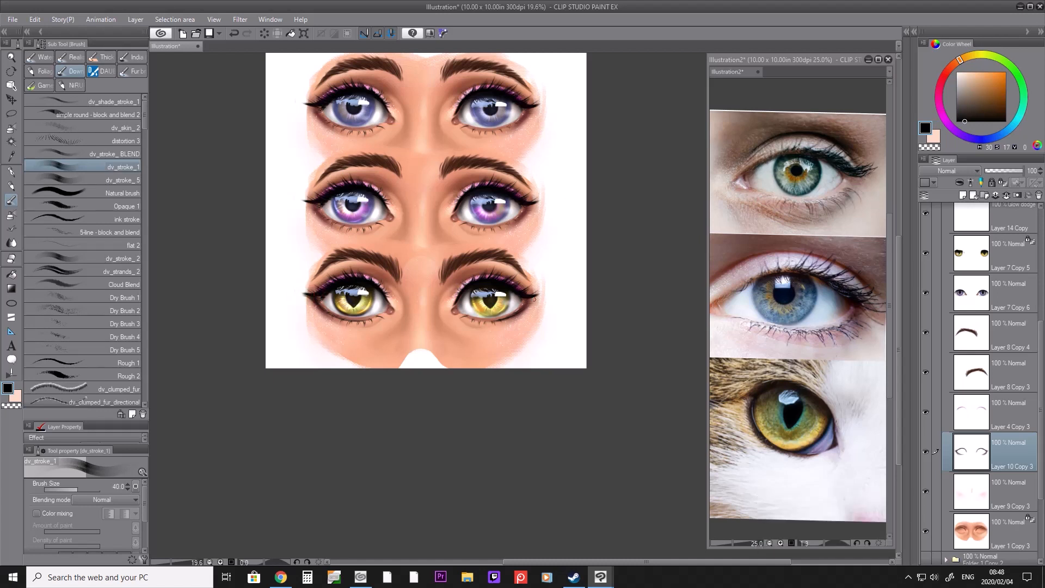
pyautogui.press('[')
pyautogui.press('[')
pyautogui.press('[')
pyautogui.press('[')
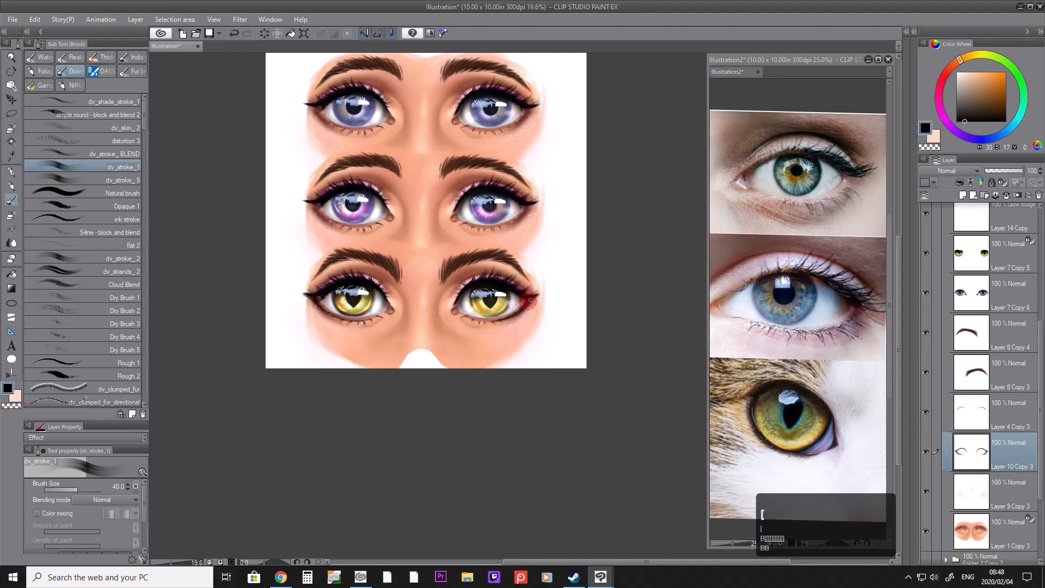
pyautogui.press('[')
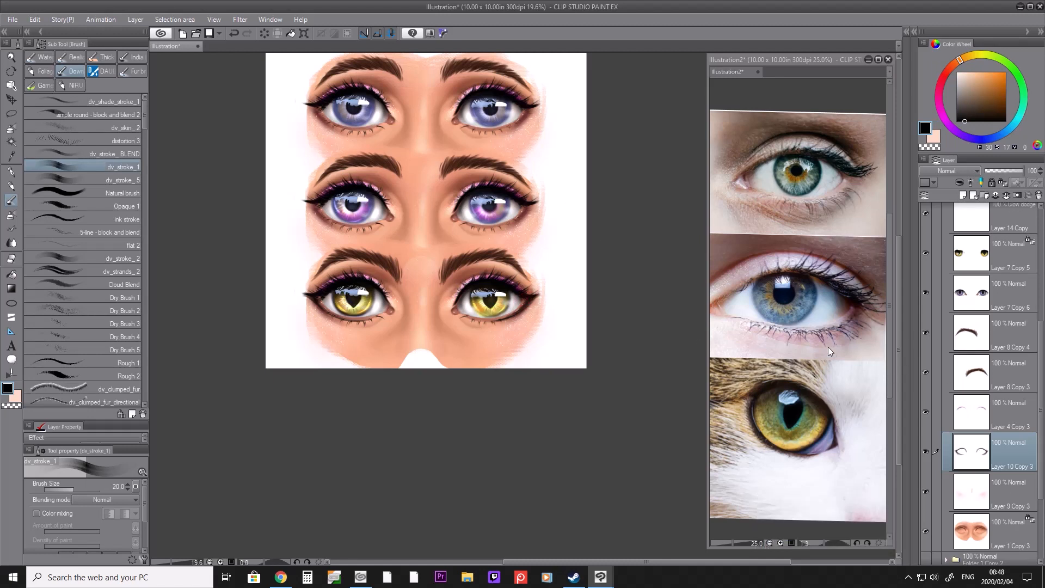
# Step: On the skin layer, Layer 1 Copy 3, airbrush a sampled light skin tone between the third pair's eyebrows at brush size 170
pyautogui.scroll(5, 1039, 291)
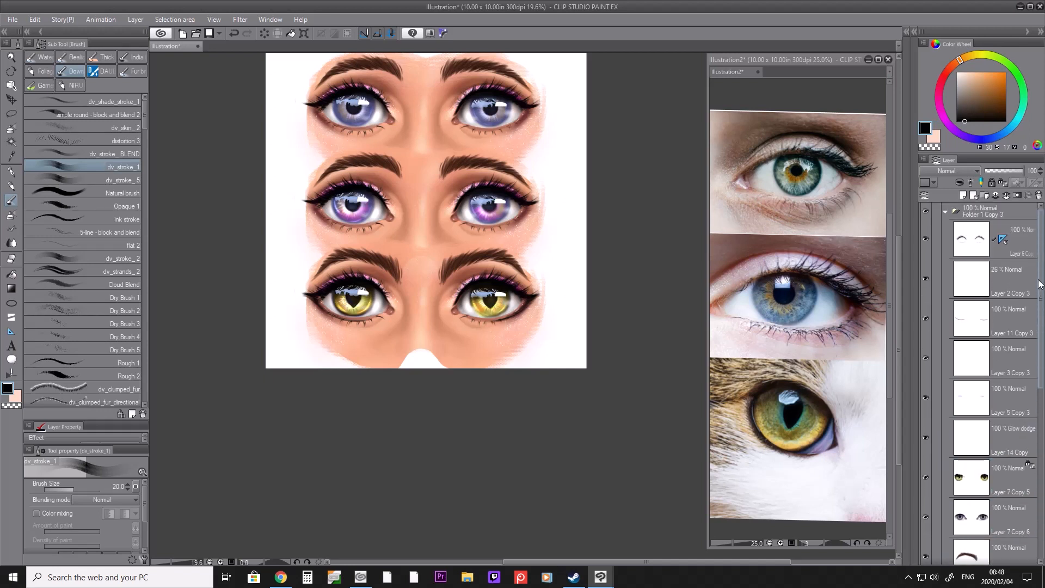
pyautogui.moveTo(1039, 282); pyautogui.dragTo(1038, 430)
pyautogui.click(1008, 468)
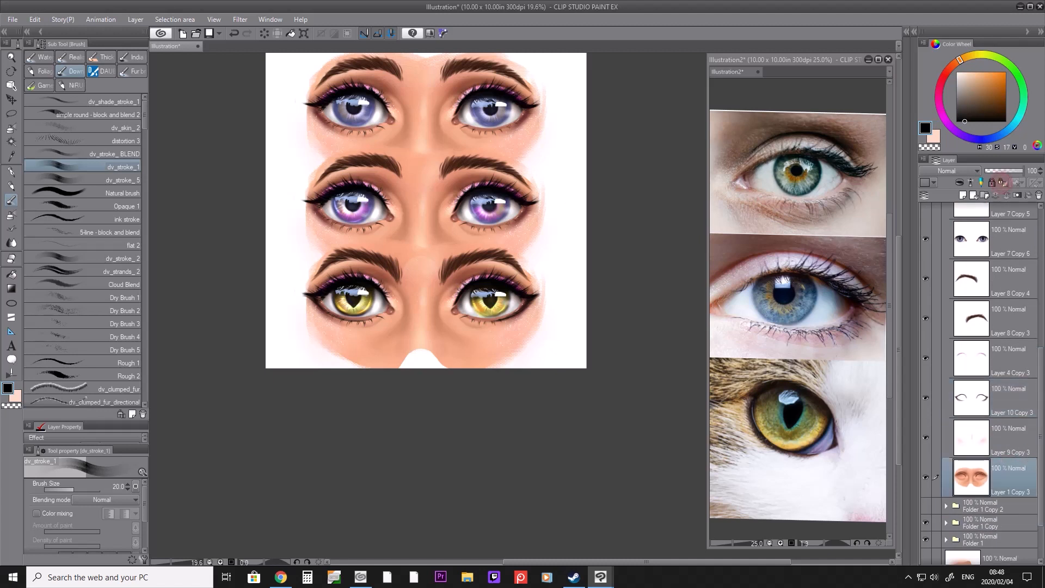
pyautogui.press('i')
pyautogui.click(418, 274)
pyautogui.press('i')
pyautogui.press('b')
pyautogui.press('b')
pyautogui.press(']')
pyautogui.press(']')
pyautogui.press(']')
pyautogui.press(']')
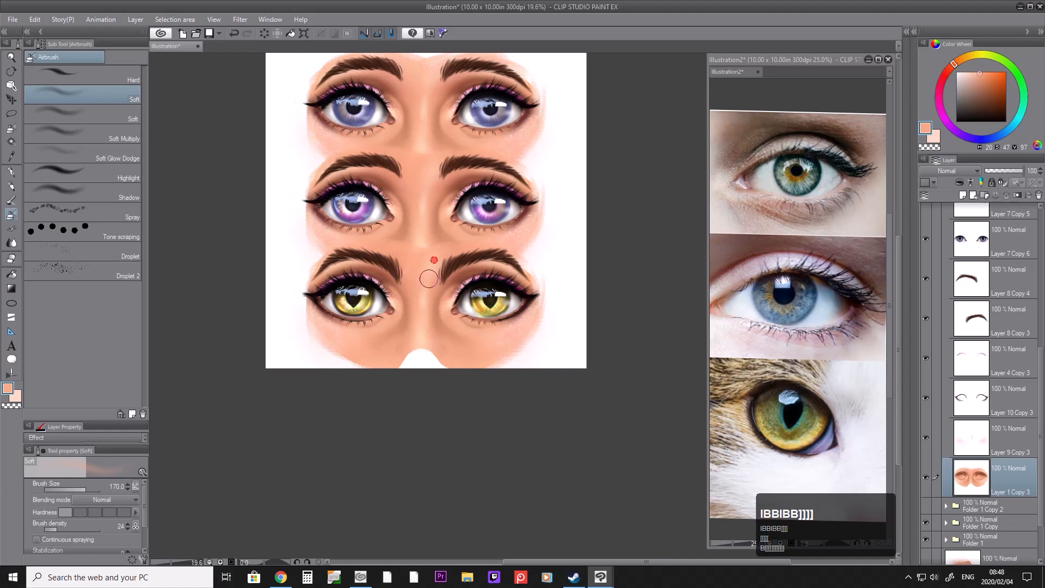
# Step: Airbrush sampled reddish-brown and light skin tones between the third pair's eyebrows with the Soft airbrush at sizes 80 and 70
pyautogui.press('i')
pyautogui.click(452, 281)
pyautogui.press('b')
pyautogui.press('b')
pyautogui.press('[')
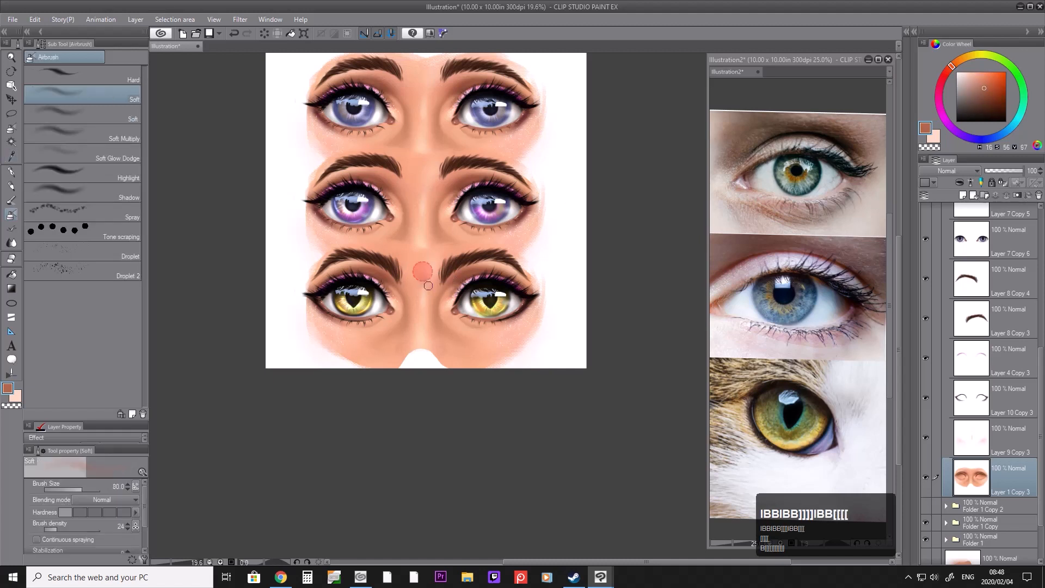
pyautogui.press('i')
pyautogui.click(420, 275)
pyautogui.press('b')
pyautogui.press('b')
pyautogui.press('[')
pyautogui.press('[')
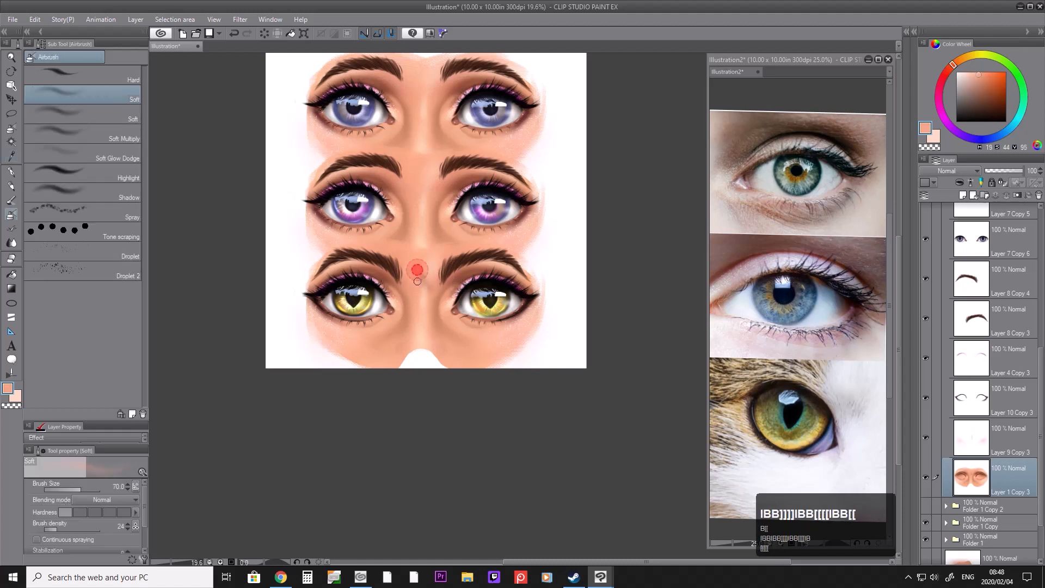
pyautogui.moveTo(420, 265); pyautogui.dragTo(423, 264)
# Step: Sample a darker skin tone and paint small frown creases between the third pair's eyebrows with dv_stroke_1 at size 40
pyautogui.press('i')
pyautogui.click(452, 278)
pyautogui.press('b')
pyautogui.press('[')
pyautogui.press(']')
pyautogui.press(']')
pyautogui.press(']')
pyautogui.press(']')
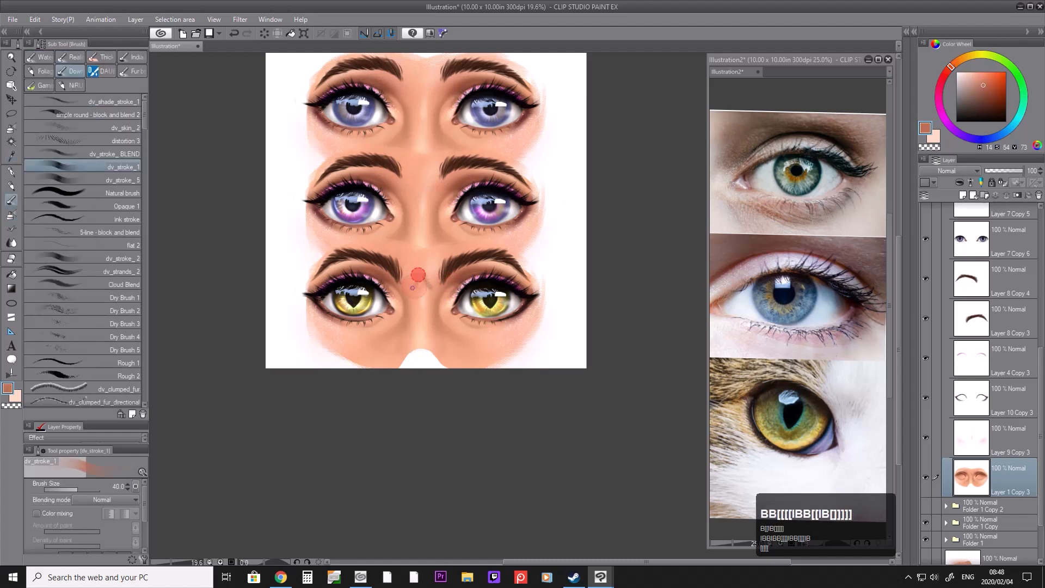
# Step: Soften the frown creases with sampled lighter skin tones, using the Soft airbrush at size 70 and dv_stroke_1 at size 60
pyautogui.press('i')
pyautogui.click(419, 282)
pyautogui.press('b')
pyautogui.press('b')
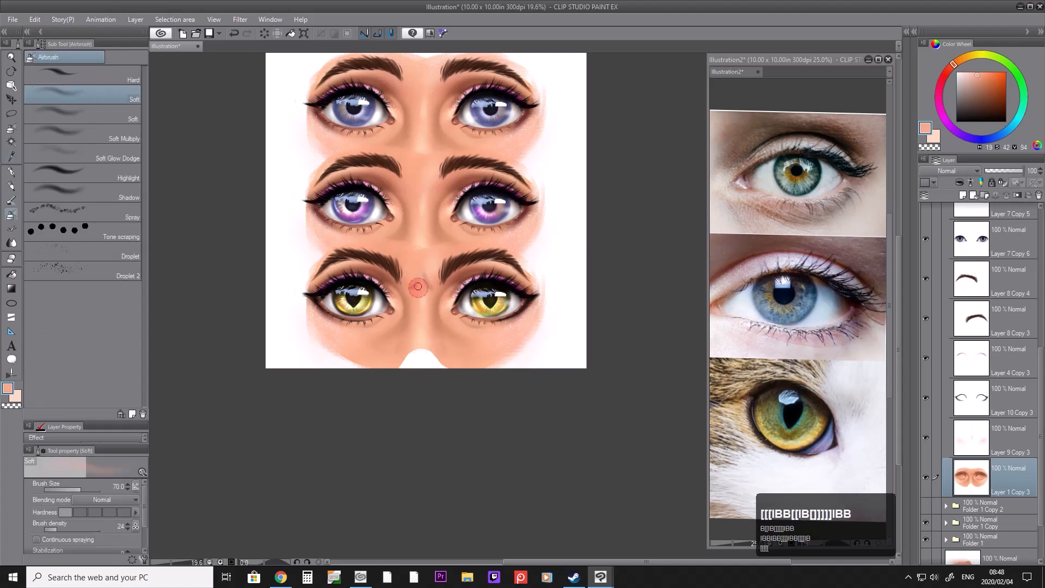
pyautogui.press('i')
pyautogui.click(420, 273)
pyautogui.press('b')
pyautogui.press('[')
pyautogui.press('[')
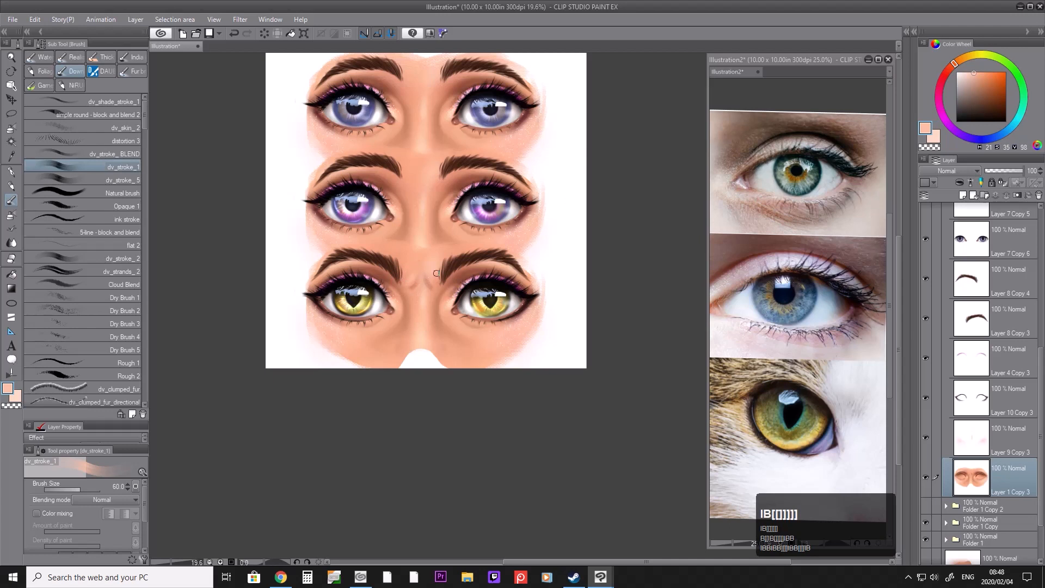
# Step: Touch up the frown creases with a sampled mid skin tone using dv_stroke_1 at size 50 and keep the canvas upright
pyautogui.press('i')
pyautogui.click(412, 288)
pyautogui.press('b')
pyautogui.press("'")
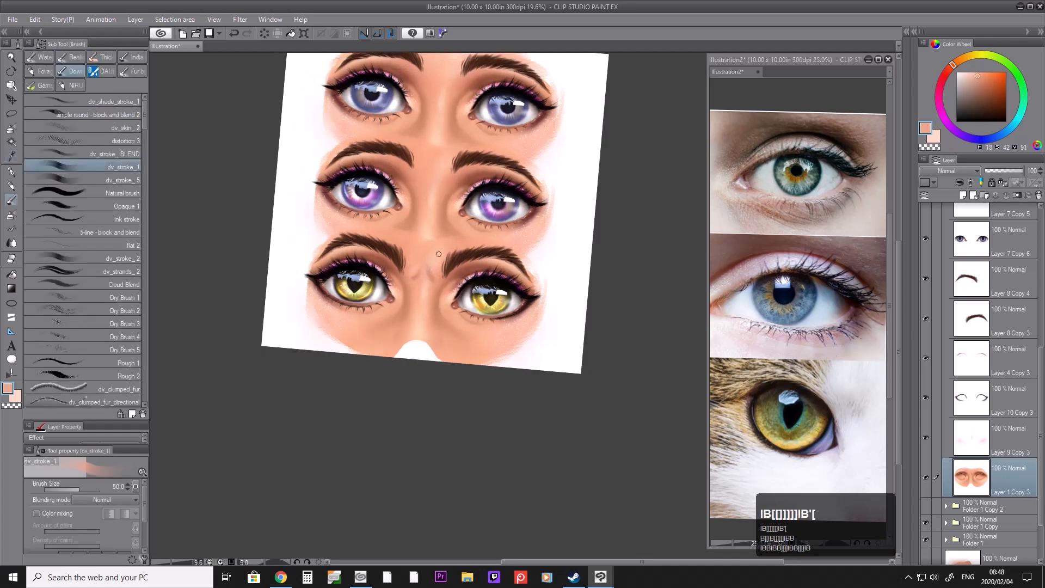
pyautogui.press('r')
pyautogui.moveTo(432, 156); pyautogui.dragTo(421, 157)
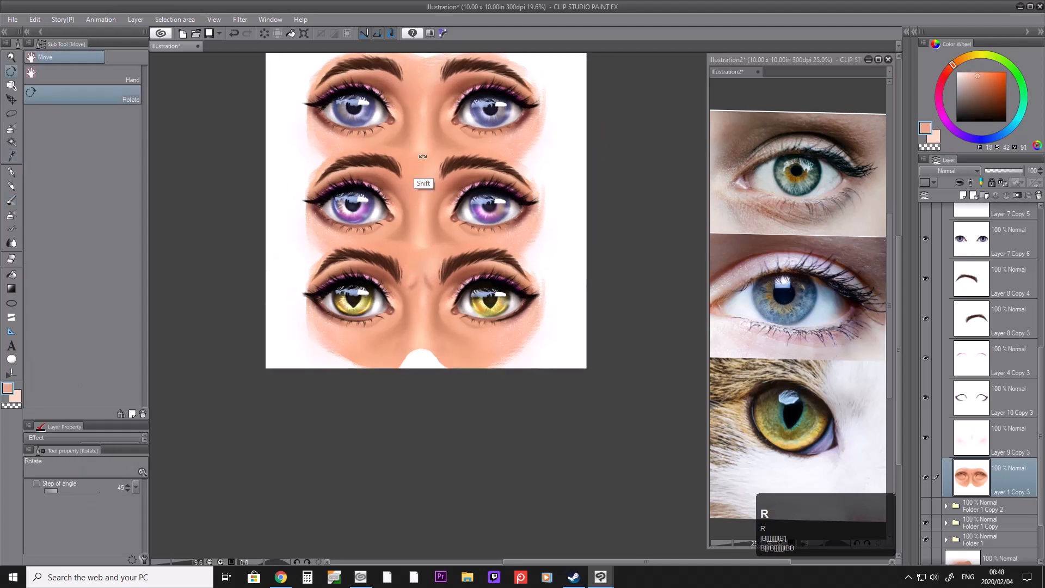
# Step: Sample a darker skin tone and shade the left frown crease with the Soft airbrush at size 30
pyautogui.press('i')
pyautogui.click(441, 288)
pyautogui.press('b')
pyautogui.press('b')
pyautogui.press('[')
pyautogui.press('[')
pyautogui.press('[')
pyautogui.press('[')
pyautogui.moveTo(406, 289); pyautogui.dragTo(416, 280)
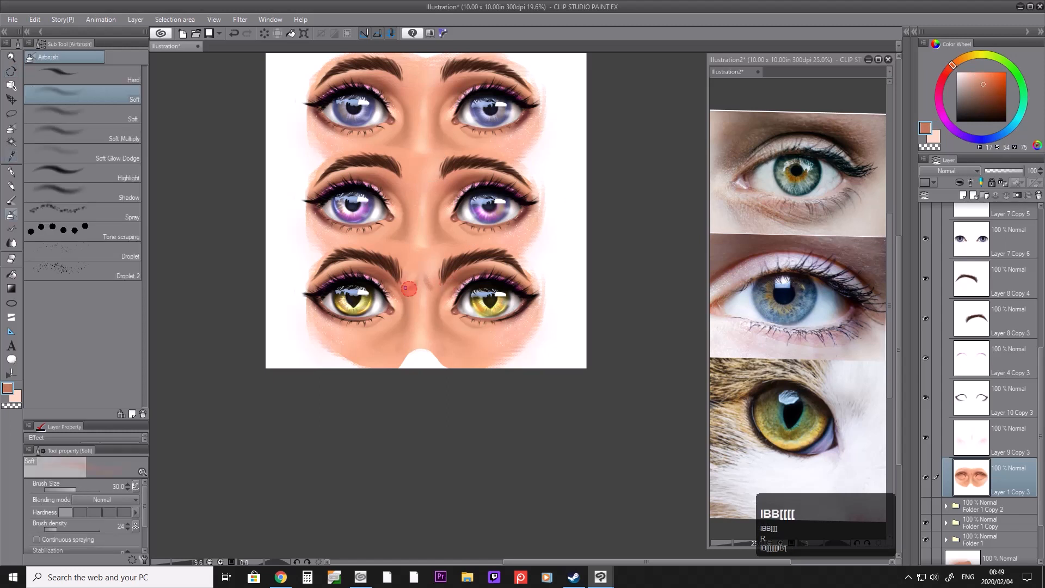
# Step: Pick a very light peach and paint highlights beside the frown creases with dv_stroke_1, reducing its size to 25
pyautogui.press('i')
pyautogui.click(431, 269)
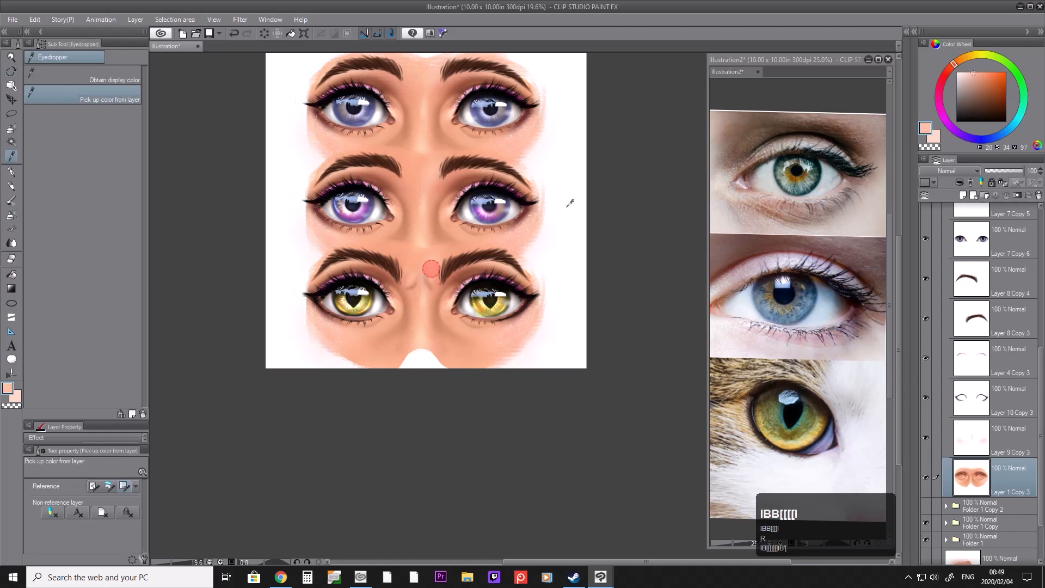
pyautogui.click(965, 71)
pyautogui.press('b')
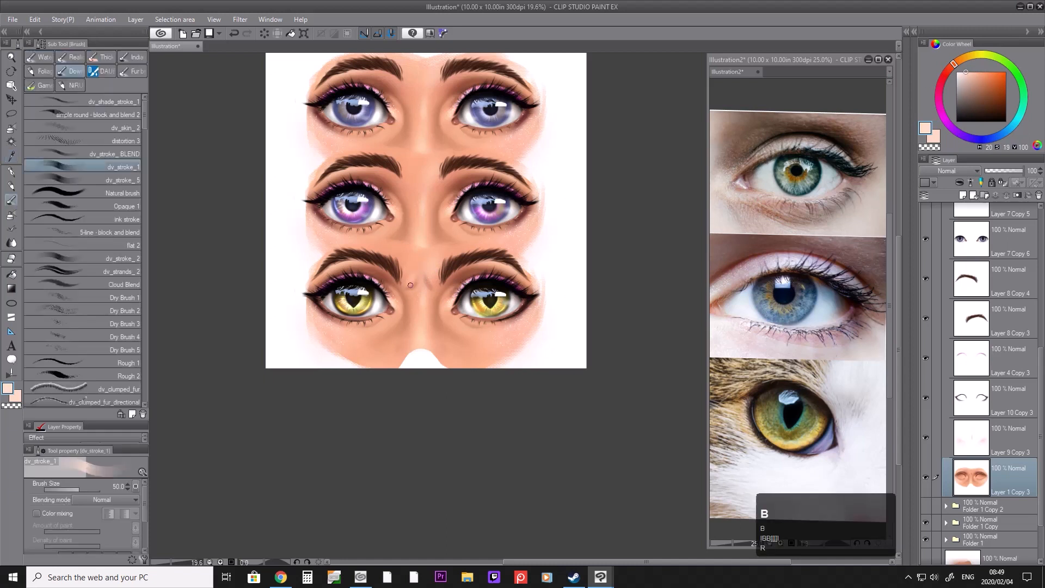
pyautogui.press('[')
pyautogui.press('[')
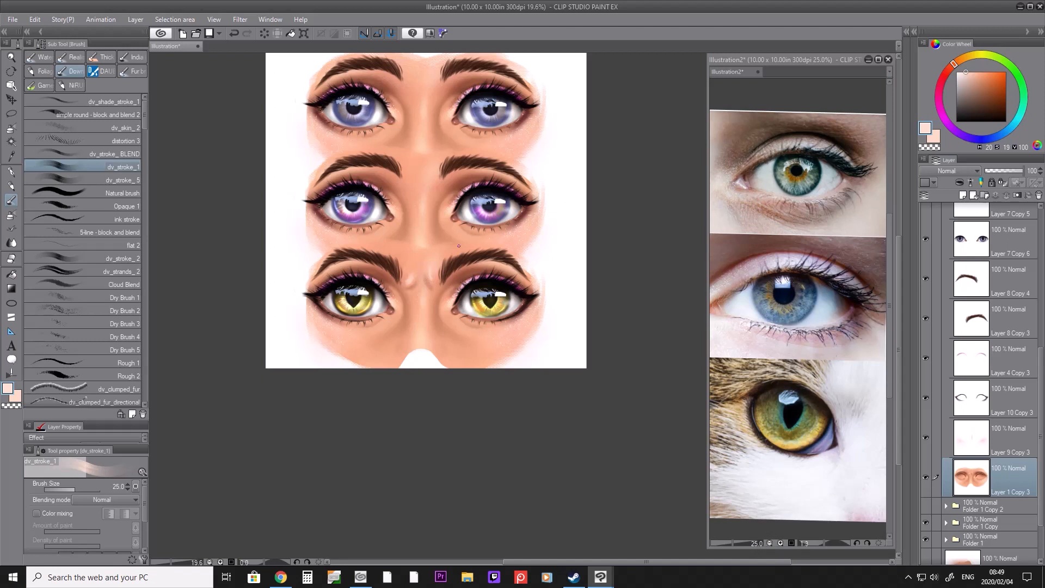
# Step: Sample the skin tone between the third pair's eyebrows and blend the crease highlights with the Soft airbrush at size 40
pyautogui.press("'")
pyautogui.press('/')
pyautogui.moveTo(455, 232); pyautogui.dragTo(464, 207)
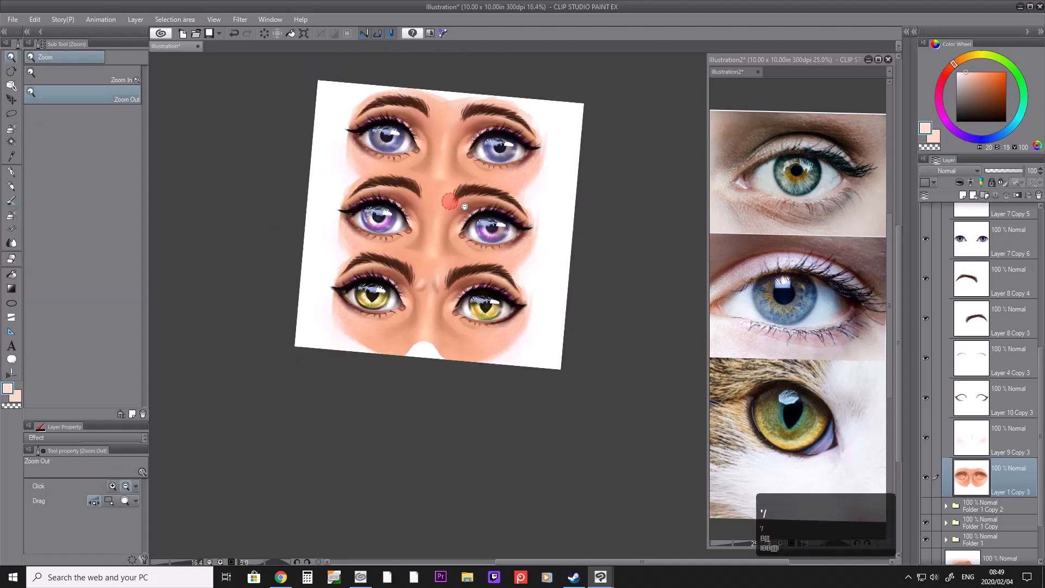
pyautogui.press('r')
pyautogui.moveTo(430, 169); pyautogui.dragTo(406, 161)
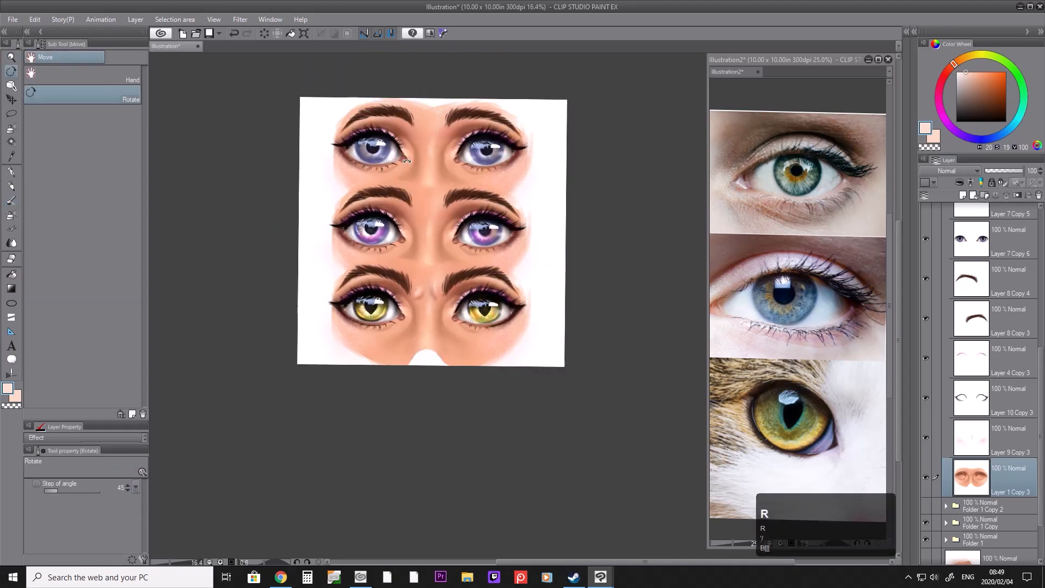
pyautogui.press('/')
pyautogui.moveTo(447, 261); pyautogui.dragTo(460, 271)
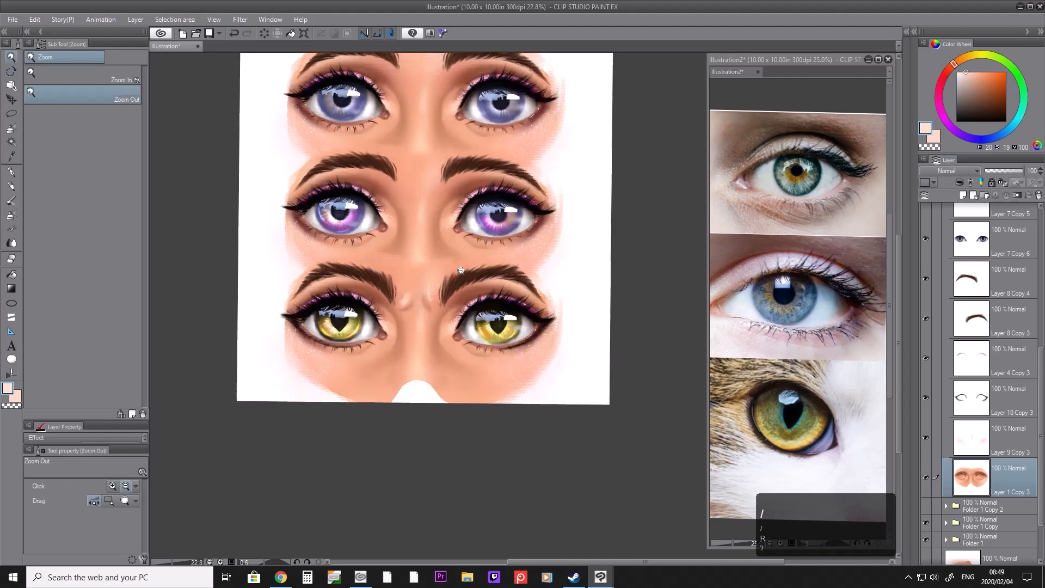
pyautogui.press('i')
pyautogui.click(414, 294)
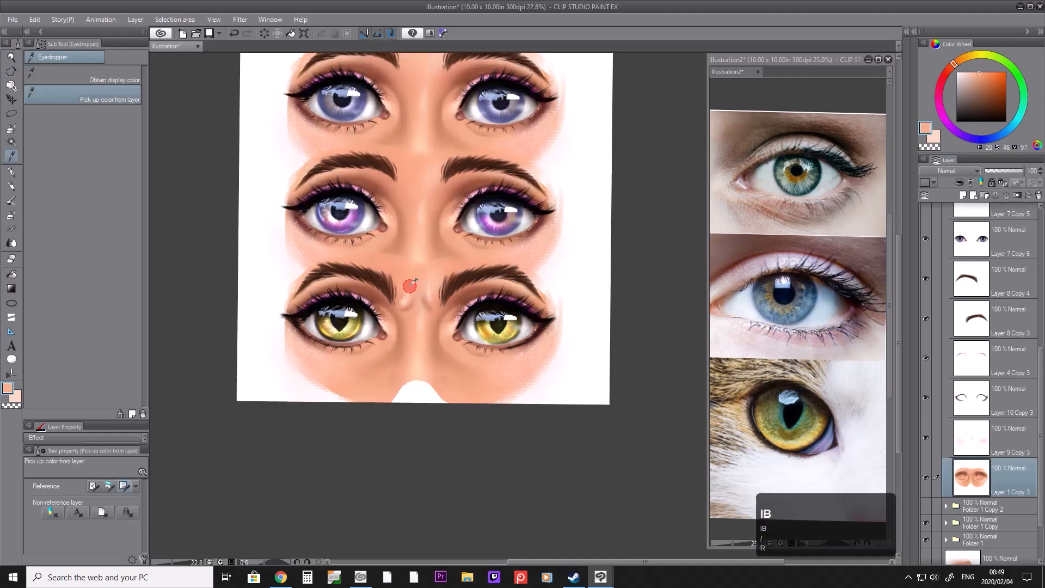
pyautogui.press('b')
pyautogui.press('b')
pyautogui.press(']')
pyautogui.press(']')
pyautogui.click(404, 293)
pyautogui.press(']')
pyautogui.press(']')
pyautogui.press(']')
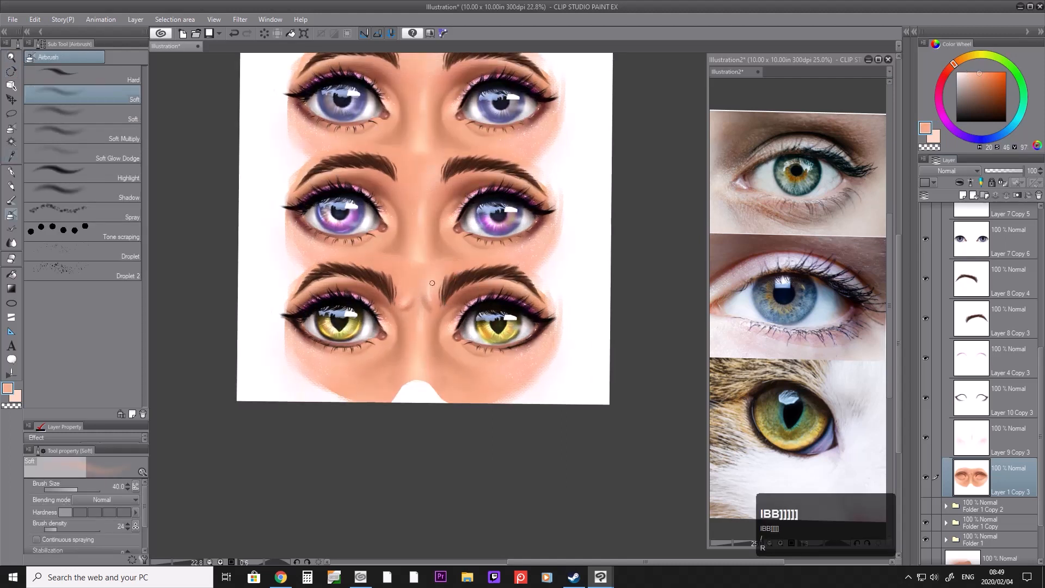
# Step: Refine the right frown crease with a sampled skin tone using dv_stroke_1 at size 25
pyautogui.press('i')
pyautogui.click(425, 302)
pyautogui.press('b')
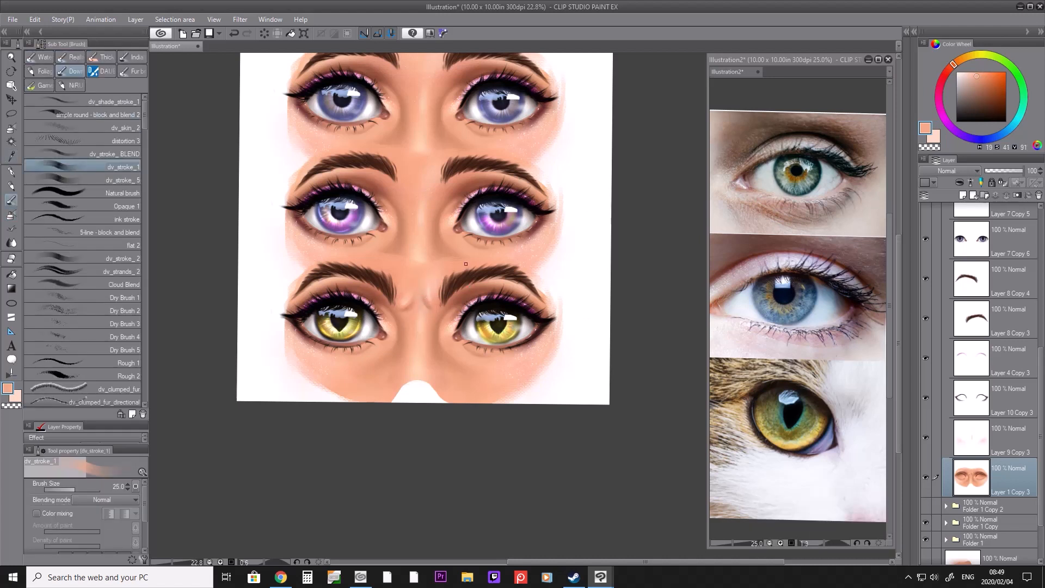
# Step: Sample a dark brown from the third pair's right eyelid and shade around that eye with an enlarged Soft Multiply airbrush
pyautogui.press('i')
pyautogui.click(468, 296)
pyautogui.press('b')
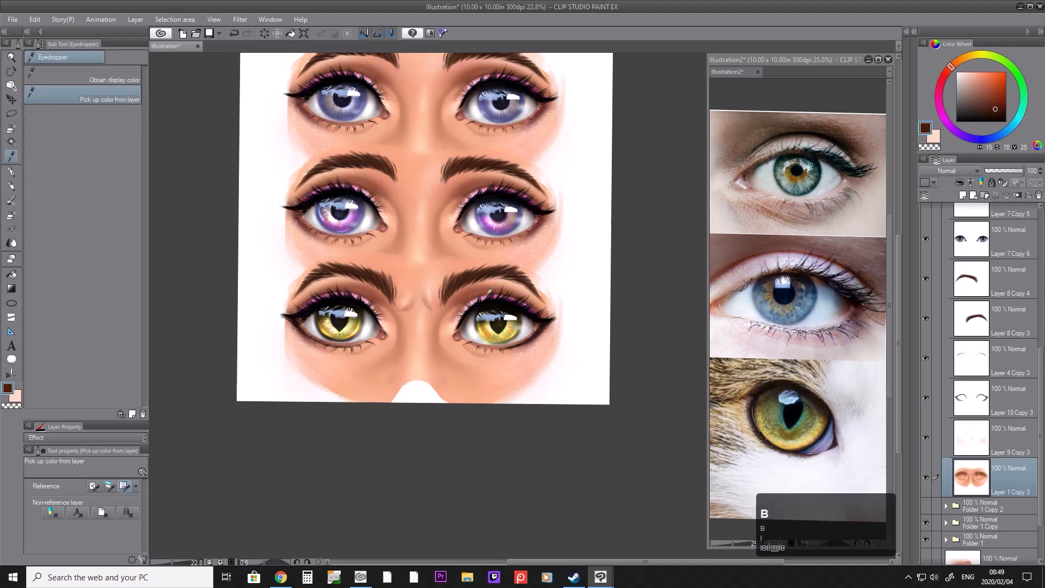
pyautogui.press(']')
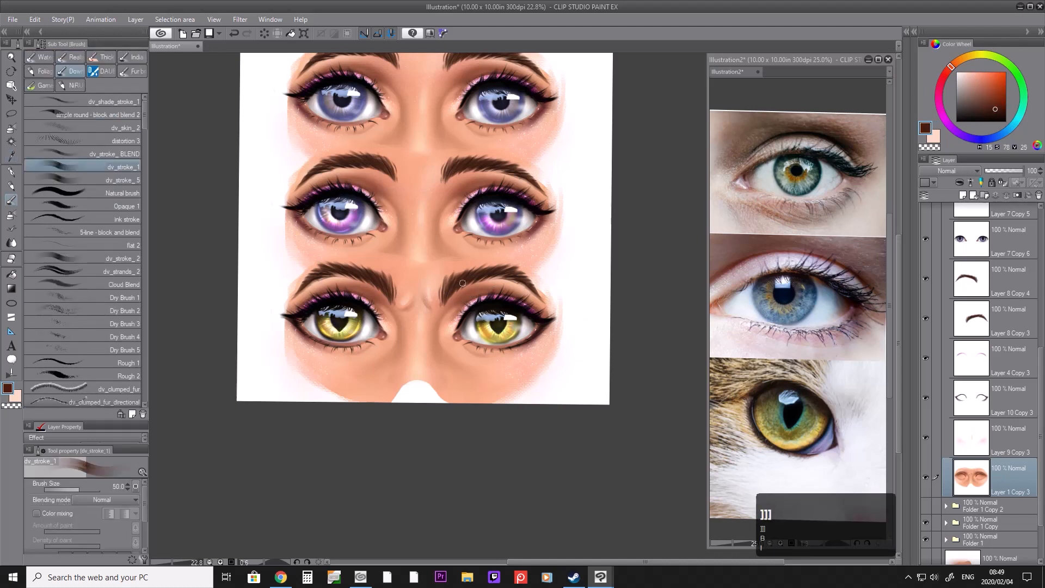
pyautogui.press('b')
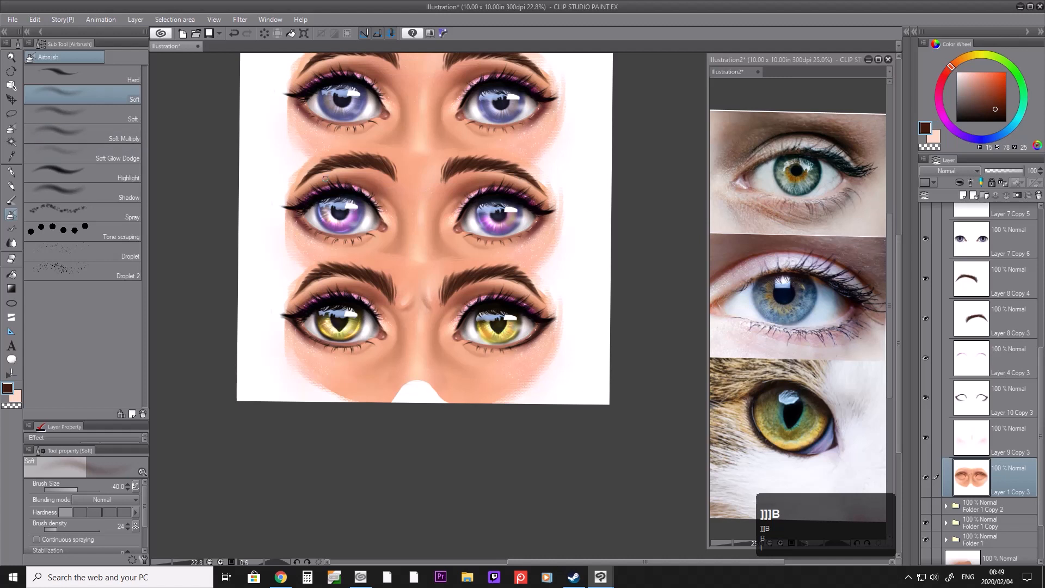
pyautogui.click(95, 136)
pyautogui.press(']')
pyautogui.press(']')
pyautogui.press(']')
pyautogui.press(']')
pyautogui.moveTo(451, 318)
pyautogui.mouseDown()
pyautogui.moveTo(476, 293)
pyautogui.moveTo(480, 302)
pyautogui.moveTo(459, 307)
pyautogui.moveTo(458, 287)
pyautogui.moveTo(473, 300)
pyautogui.moveTo(447, 309)
pyautogui.moveTo(480, 293)
pyautogui.moveTo(453, 308)
pyautogui.moveTo(523, 292)
pyautogui.mouseUp()
# Step: Deepen the shadow on the third pair's left upper eyelid with the Soft Multiply airbrush, varying its size between 30 and 120
pyautogui.press('[')
pyautogui.press('[')
pyautogui.press('[')
pyautogui.press('[')
pyautogui.press('[')
pyautogui.press('[')
pyautogui.press(']')
pyautogui.press(']')
pyautogui.press(']')
pyautogui.press(']')
pyautogui.press(']')
pyautogui.press(']')
pyautogui.press(']')
pyautogui.press(']')
pyautogui.press('[')
pyautogui.press('[')
pyautogui.press('[')
pyautogui.press('[')
pyautogui.press('[')
pyautogui.press('[')
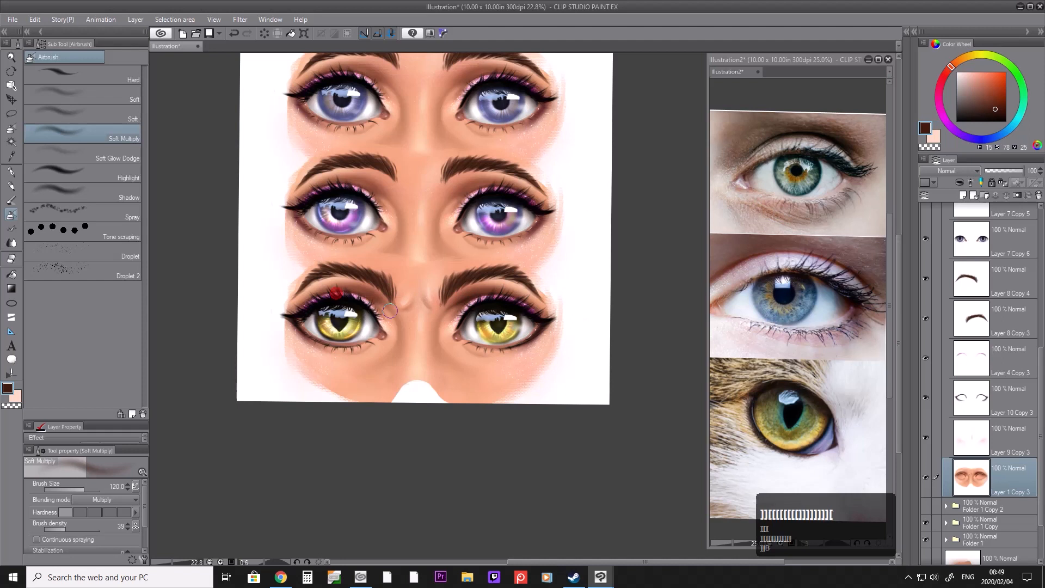
pyautogui.moveTo(371, 300); pyautogui.dragTo(360, 295)
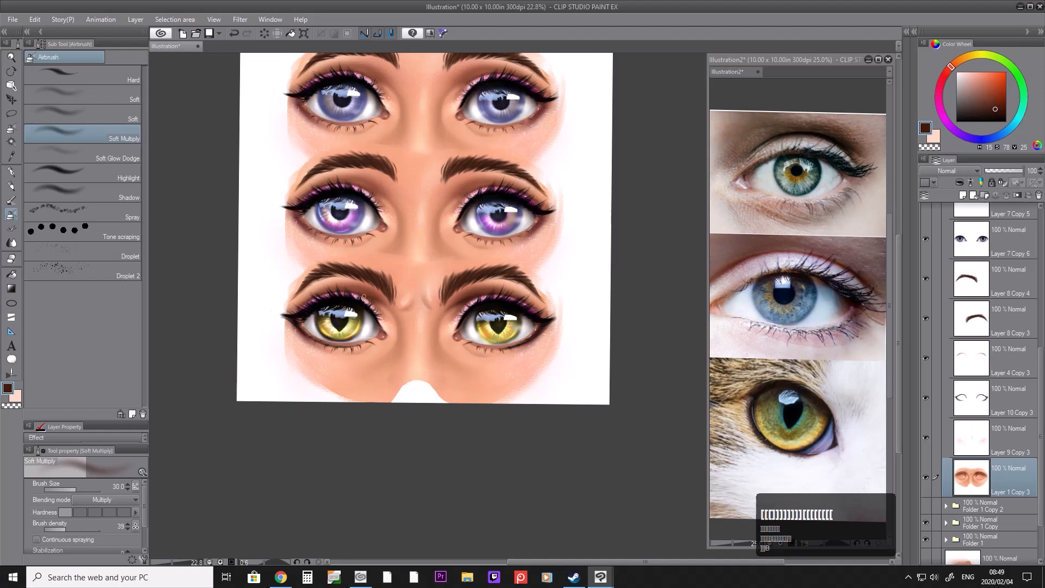
pyautogui.press(']')
pyautogui.press(']')
pyautogui.press(']')
pyautogui.press(']')
pyautogui.press(']')
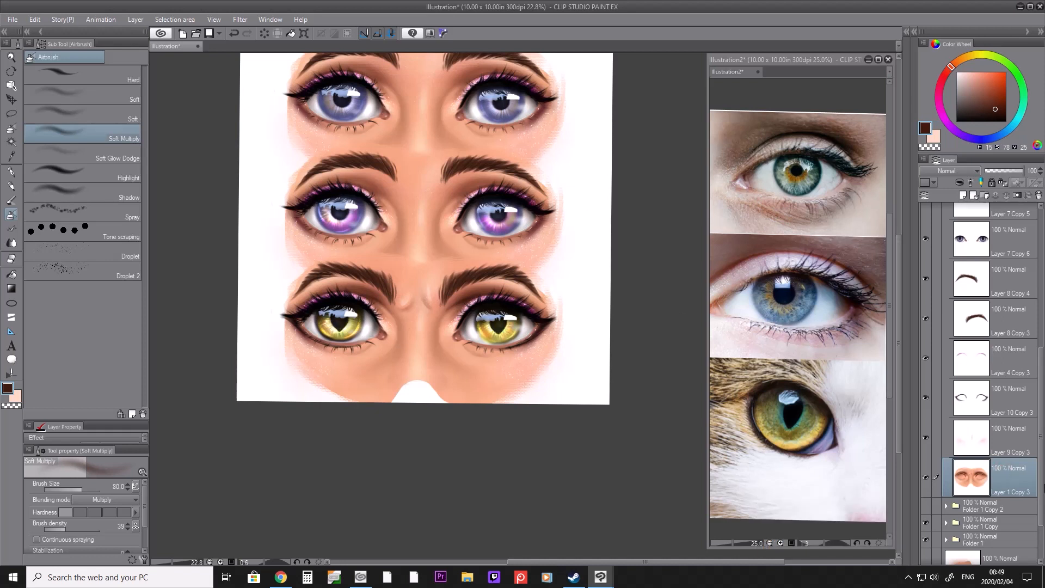
# Step: Select all layers inside Folder 1 Copy 3 and merge them into a single layer
pyautogui.moveTo(1042, 494); pyautogui.dragTo(1043, 300)
pyautogui.keyDown('shift'); pyautogui.click(1004, 239); pyautogui.keyUp('shift')
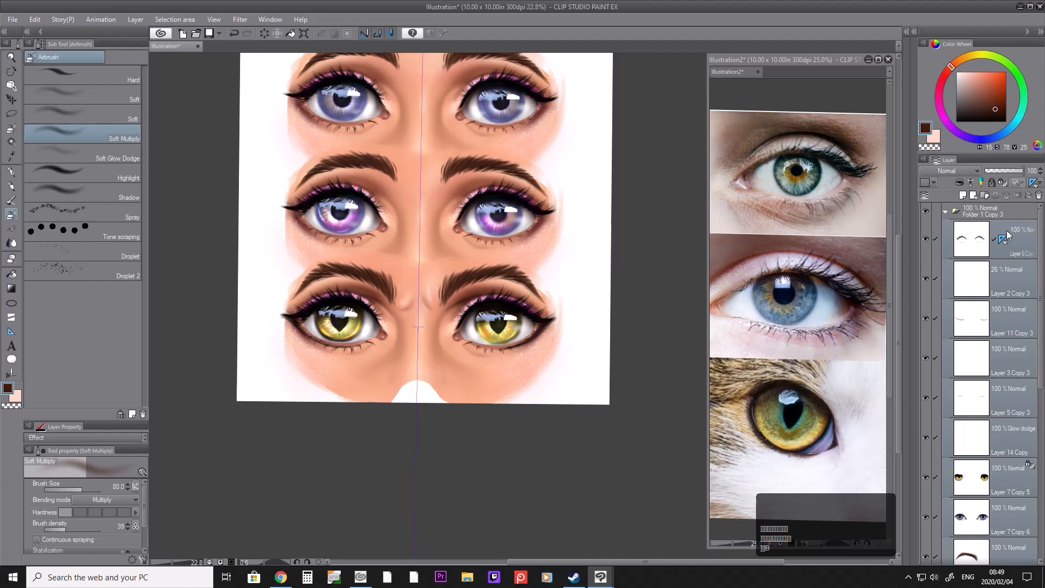
pyautogui.rightClick(1006, 246)
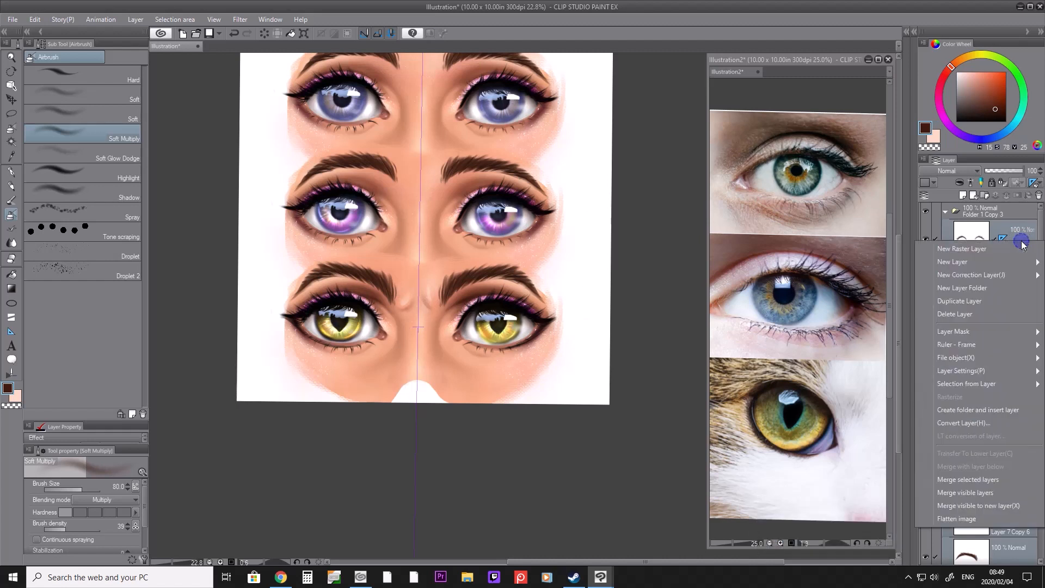
pyautogui.click(992, 481)
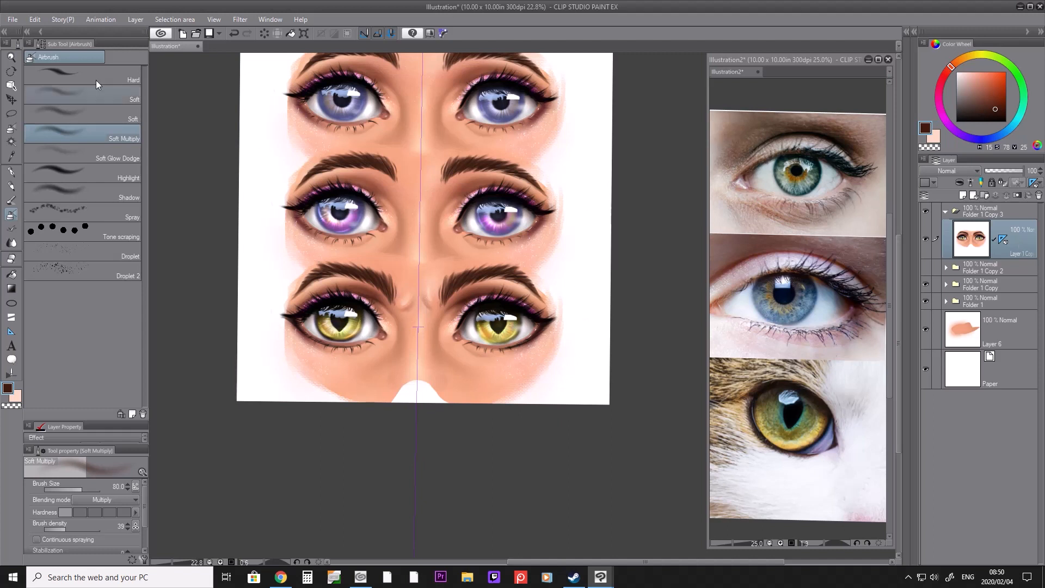
# Step: Lasso both eyes of the third pair and copy and paste them onto a new layer
pyautogui.click(10, 113)
pyautogui.press('shift')
pyautogui.moveTo(475, 364)
pyautogui.mouseDown()
pyautogui.moveTo(441, 334)
pyautogui.moveTo(463, 292)
pyautogui.moveTo(513, 284)
pyautogui.moveTo(544, 297)
pyautogui.moveTo(552, 348)
pyautogui.mouseUp()
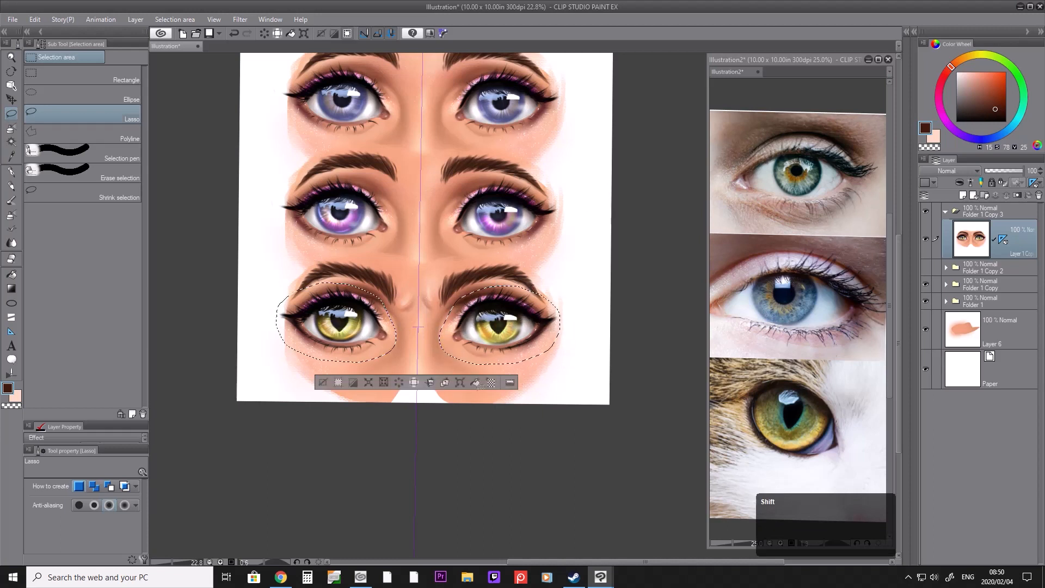
pyautogui.click(444, 383)
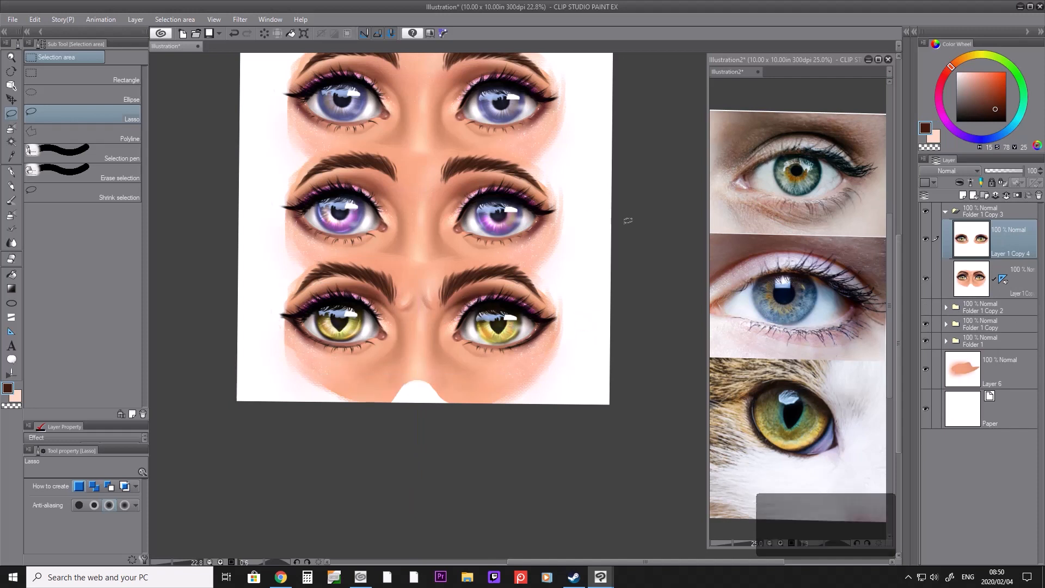
pyautogui.click(29, 20)
pyautogui.moveTo(73, 260)
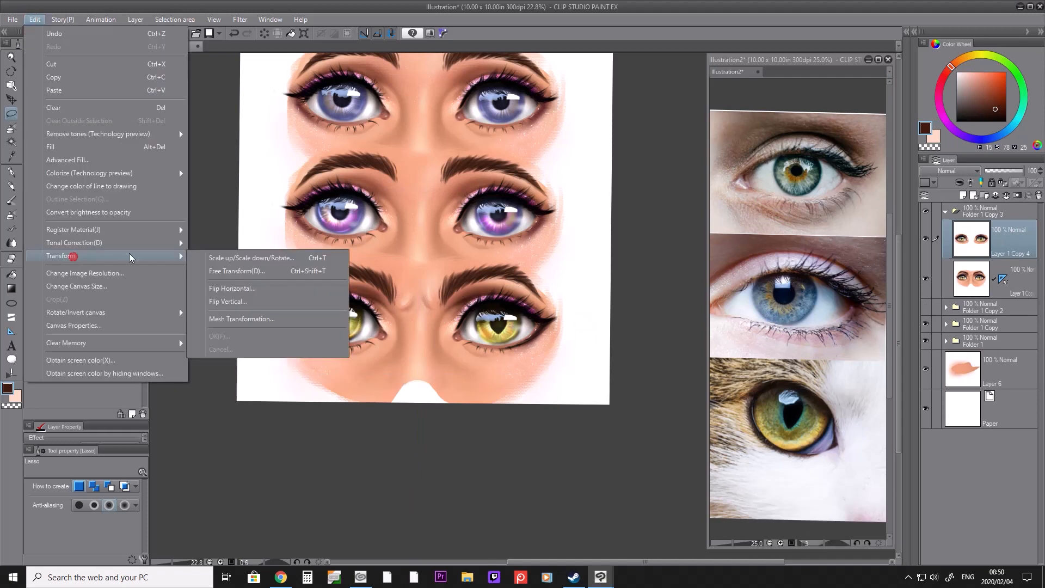
pyautogui.click(249, 318)
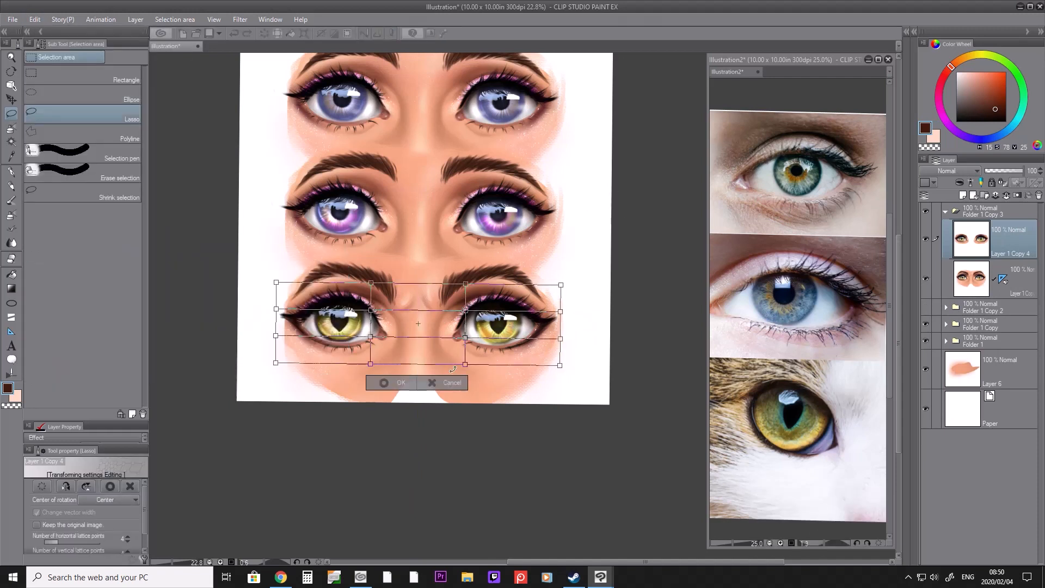
pyautogui.click(433, 382)
# Step: Lasso a wide area around the third pair's right eye and adjust the eye's shape with Mesh Transformation
pyautogui.press('shift')
pyautogui.moveTo(544, 352)
pyautogui.mouseDown()
pyautogui.moveTo(478, 357)
pyautogui.moveTo(438, 340)
pyautogui.moveTo(508, 287)
pyautogui.moveTo(547, 351)
pyautogui.mouseUp()
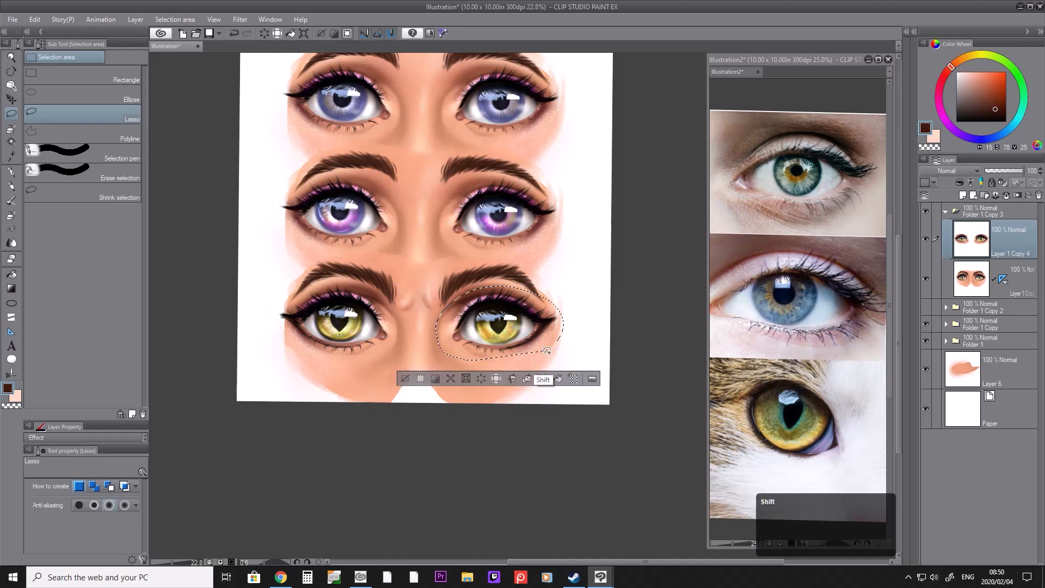
pyautogui.click(567, 284)
pyautogui.moveTo(576, 257)
pyautogui.mouseDown()
pyautogui.moveTo(470, 264)
pyautogui.moveTo(468, 384)
pyautogui.moveTo(576, 257)
pyautogui.mouseUp()
pyautogui.click(35, 19)
pyautogui.moveTo(82, 272)
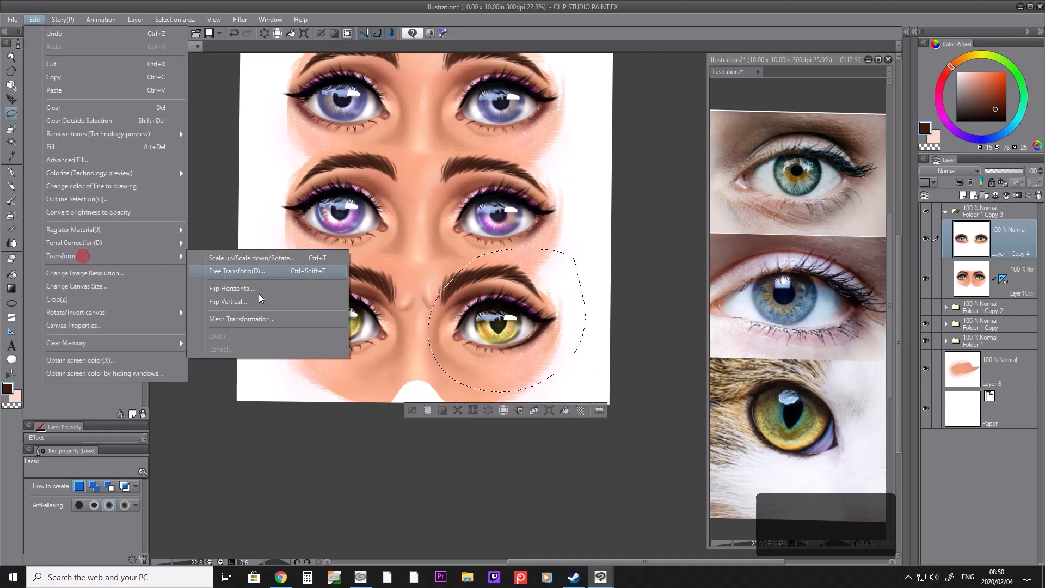
pyautogui.click(252, 320)
pyautogui.moveTo(431, 351); pyautogui.dragTo(435, 360)
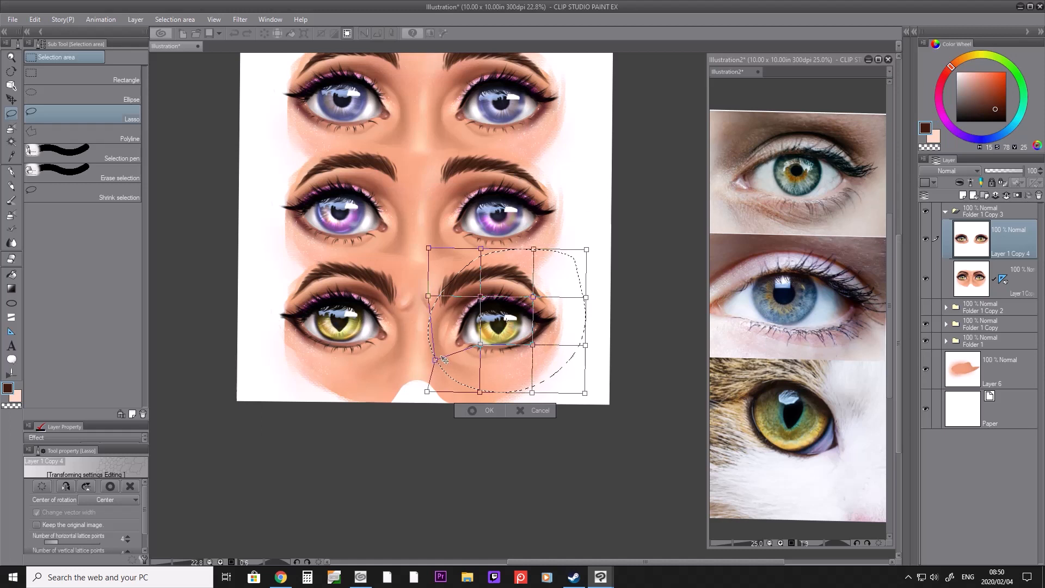
pyautogui.moveTo(428, 296); pyautogui.dragTo(421, 297)
pyautogui.moveTo(436, 361); pyautogui.dragTo(433, 365)
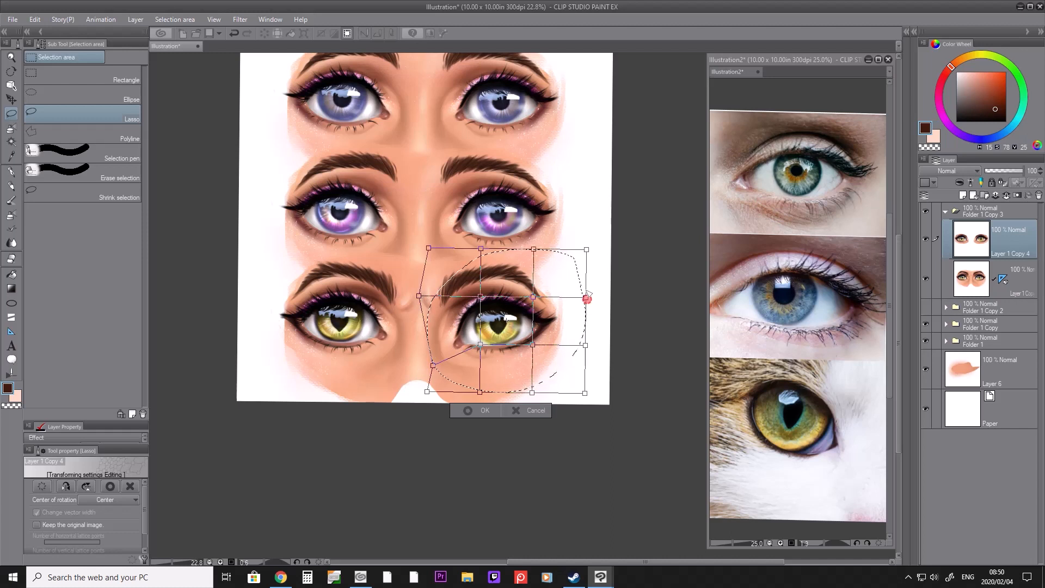
pyautogui.moveTo(534, 344); pyautogui.dragTo(579, 342)
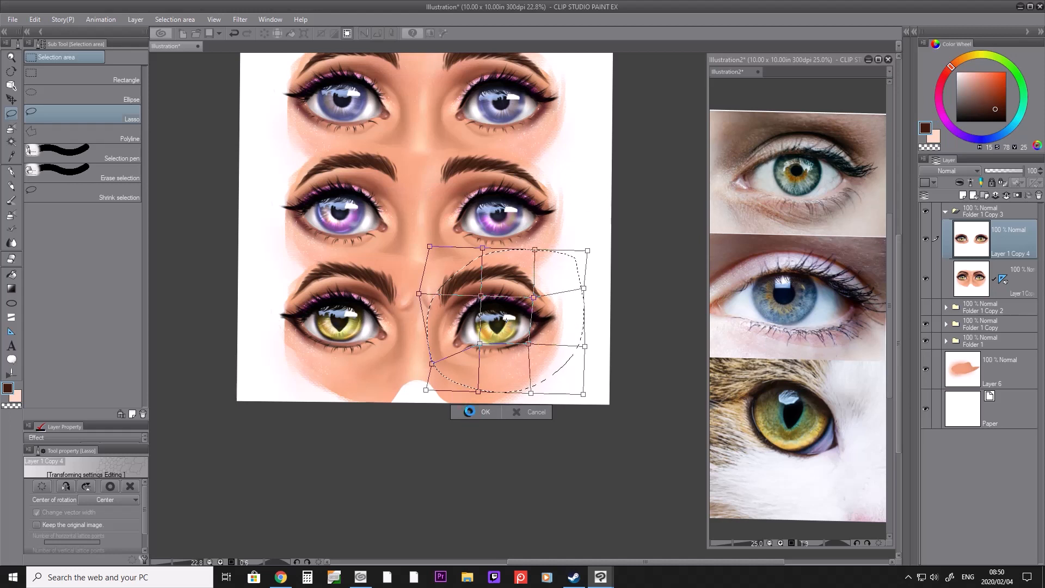
pyautogui.press('Return')
pyautogui.hotkey('ctrl', 'd')
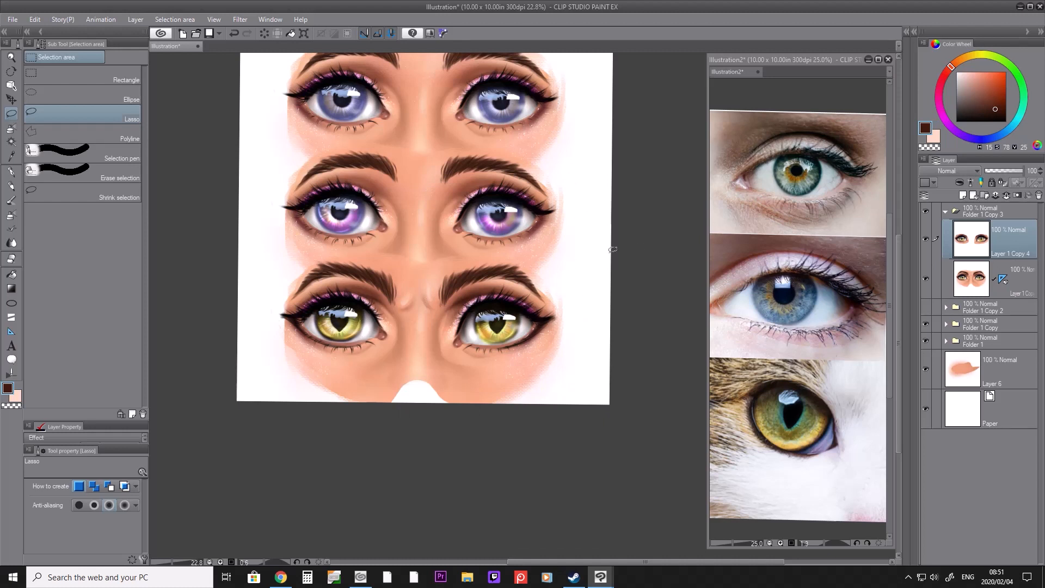
# Step: Copy the reshaped right eye of the third pair onto a new layer, flip it horizontally and place it over the left eye
pyautogui.moveTo(591, 252)
pyautogui.mouseDown()
pyautogui.moveTo(464, 235)
pyautogui.moveTo(411, 302)
pyautogui.moveTo(574, 363)
pyautogui.mouseUp()
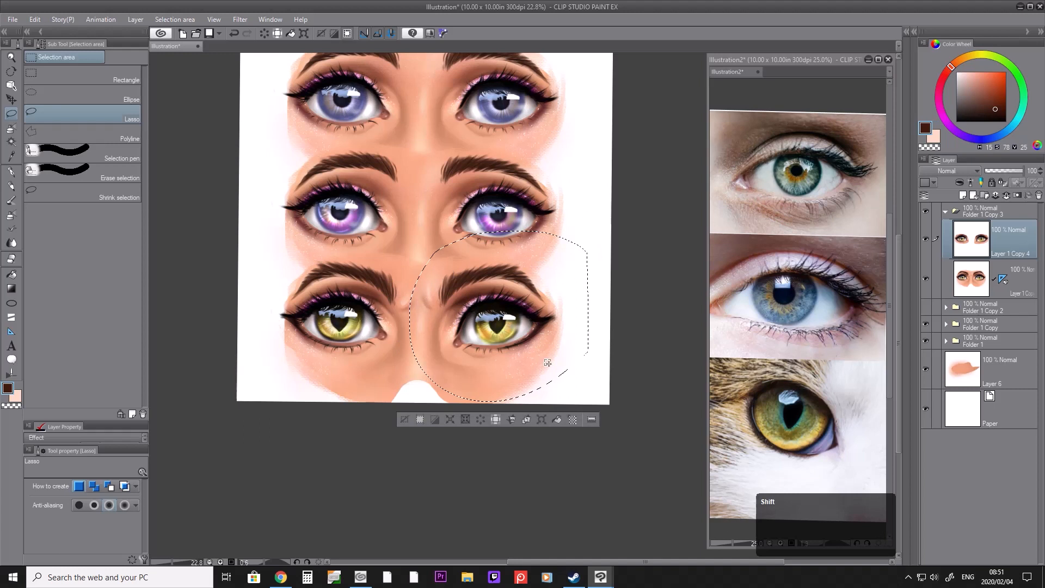
pyautogui.click(525, 419)
pyautogui.click(542, 419)
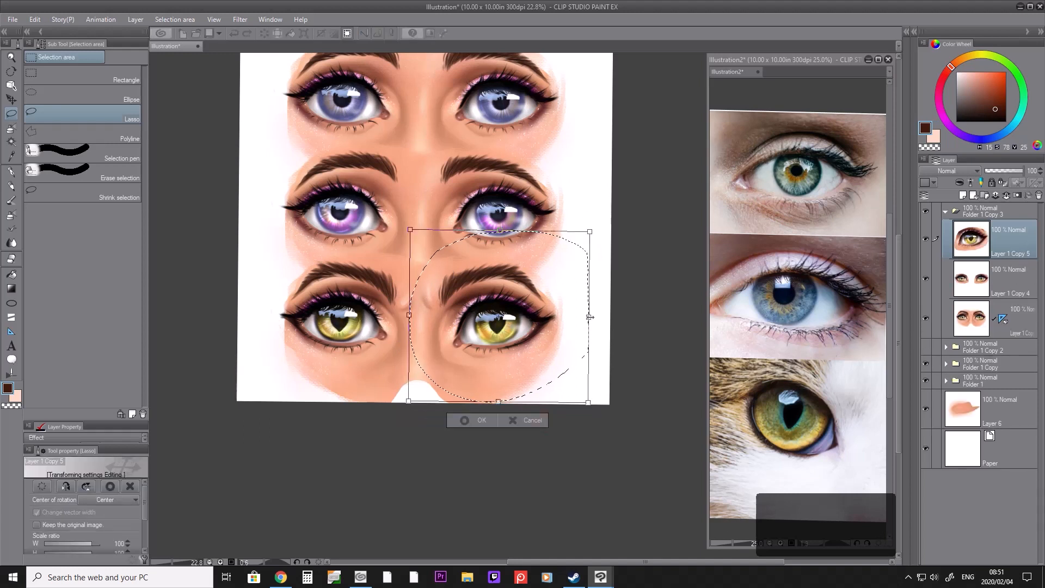
pyautogui.moveTo(571, 314); pyautogui.dragTo(401, 312)
pyautogui.moveTo(240, 201); pyautogui.dragTo(238, 197)
pyautogui.moveTo(369, 335); pyautogui.dragTo(440, 339)
pyautogui.moveTo(310, 317); pyautogui.dragTo(297, 316)
pyautogui.moveTo(449, 337); pyautogui.dragTo(400, 338)
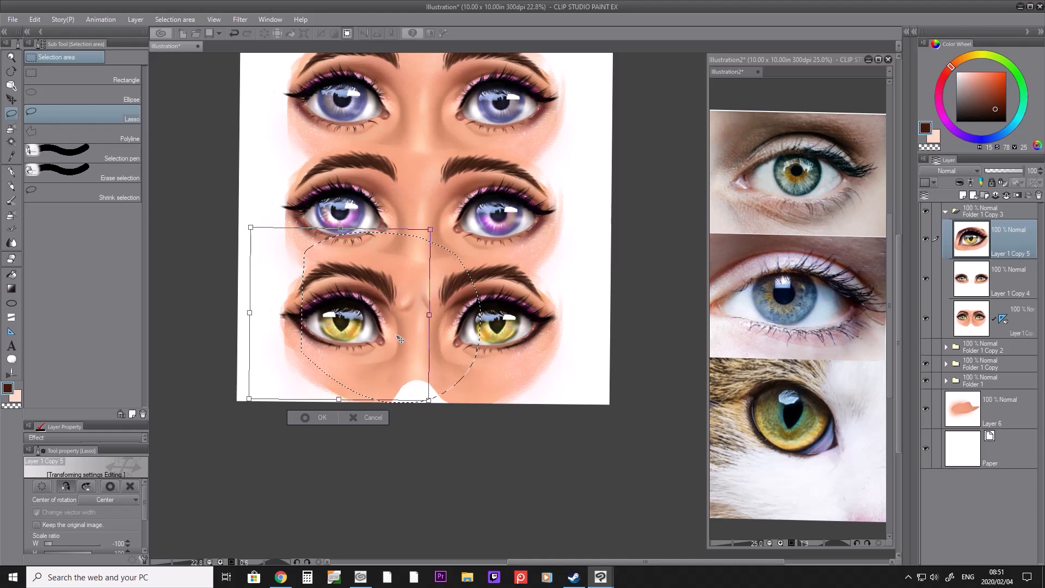
pyautogui.moveTo(397, 336); pyautogui.dragTo(395, 336)
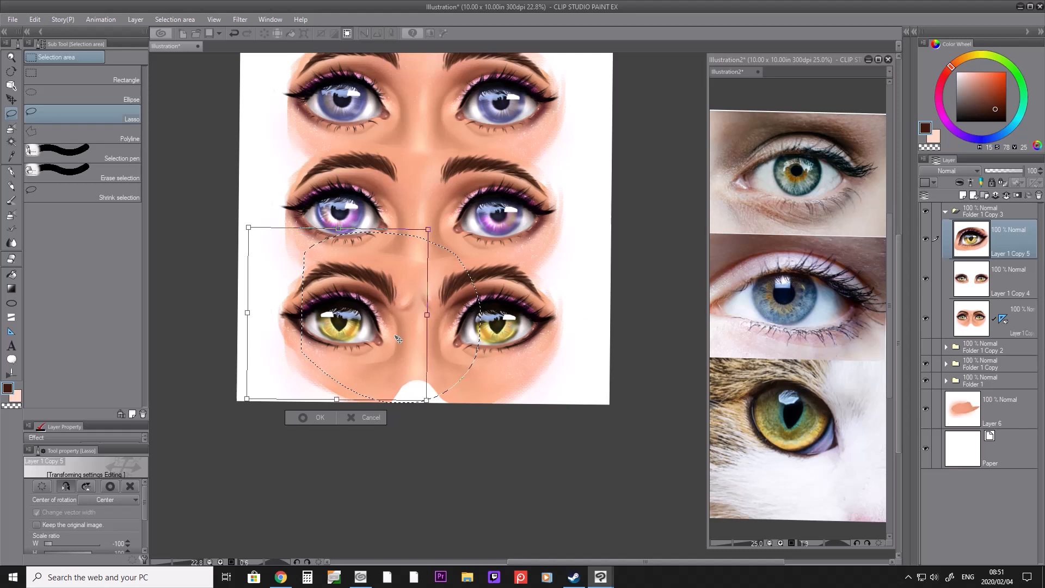
pyautogui.click(311, 418)
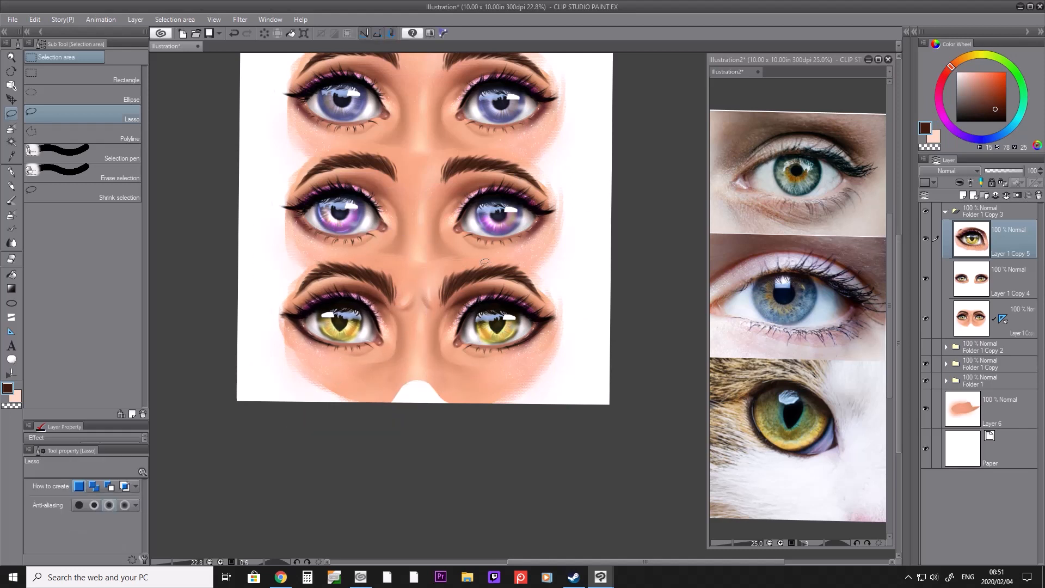
# Step: Soften the edges around the pasted left eye and around the right eye on Layer 1 Copy 4 with the Soft eraser at size 300
pyautogui.press('e')
pyautogui.press(']')
pyautogui.press('[')
pyautogui.press('[')
pyautogui.press('[')
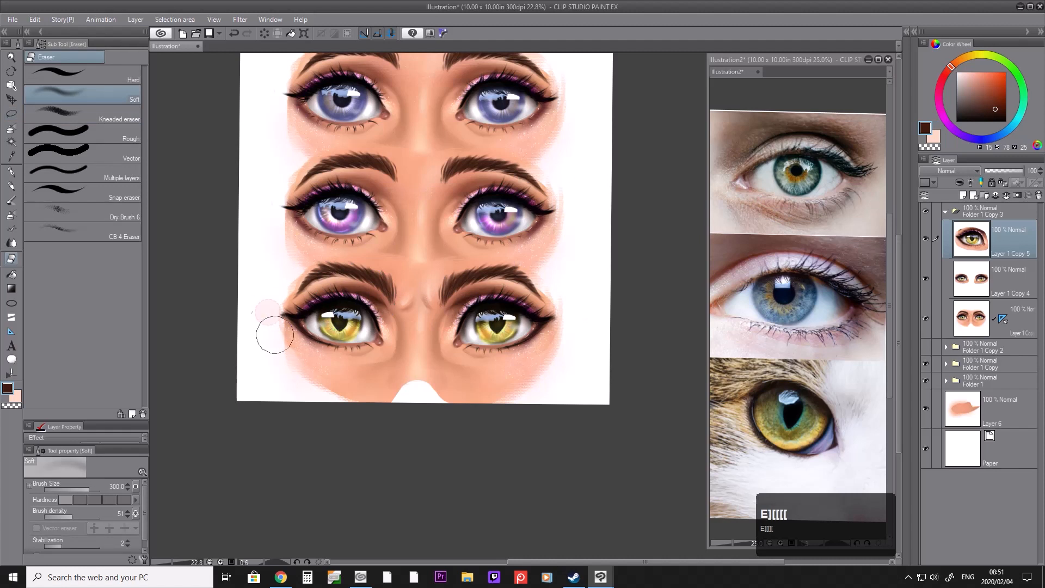
pyautogui.moveTo(395, 370); pyautogui.dragTo(372, 374)
pyautogui.moveTo(282, 378)
pyautogui.mouseDown()
pyautogui.moveTo(260, 357)
pyautogui.moveTo(313, 379)
pyautogui.mouseUp()
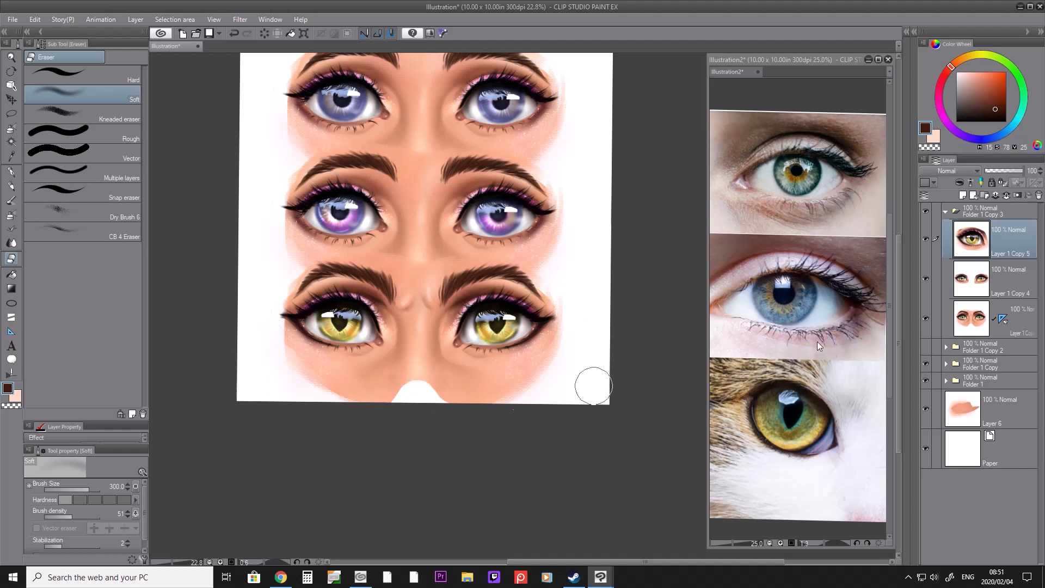
pyautogui.click(1013, 279)
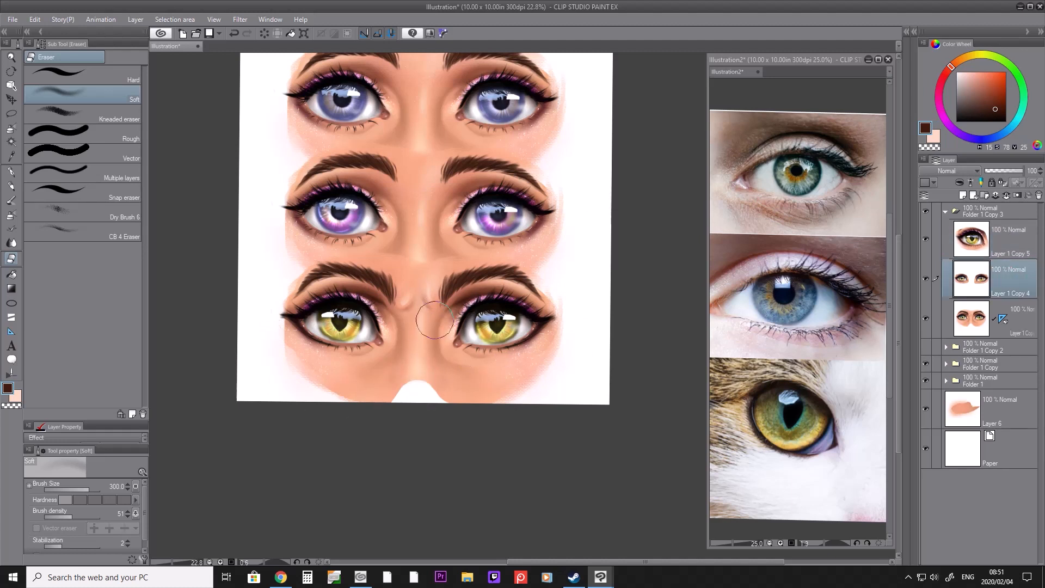
pyautogui.moveTo(551, 376)
pyautogui.mouseDown()
pyautogui.moveTo(574, 341)
pyautogui.moveTo(563, 344)
pyautogui.mouseUp()
pyautogui.moveTo(546, 198); pyautogui.dragTo(545, 193)
# Step: Resize the canvas to 8.04 x 14.03 in, trimming both sides and adding space below the third pair
pyautogui.press('/')
pyautogui.moveTo(419, 243); pyautogui.dragTo(447, 252)
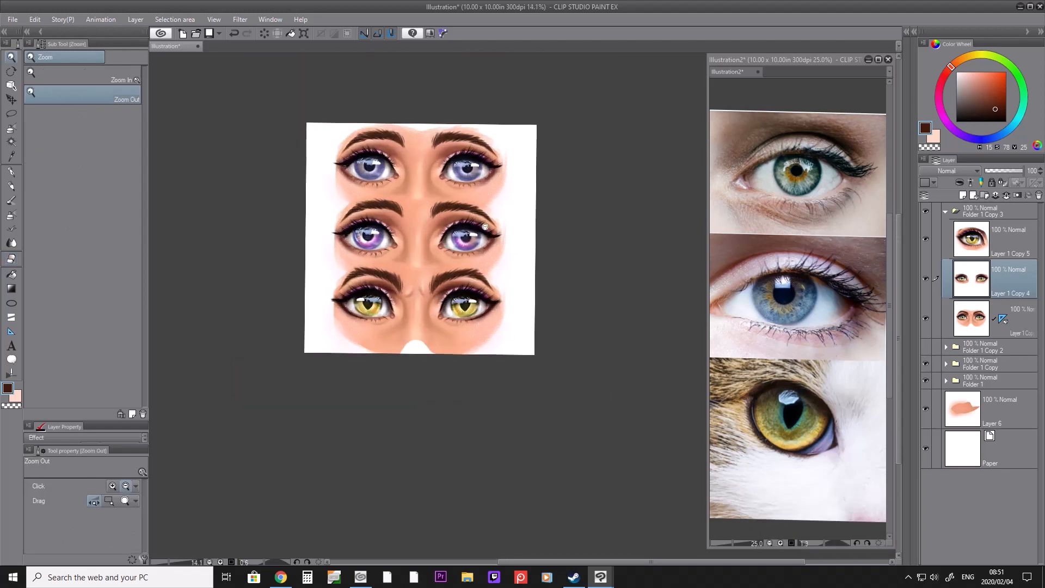
pyautogui.click(34, 20)
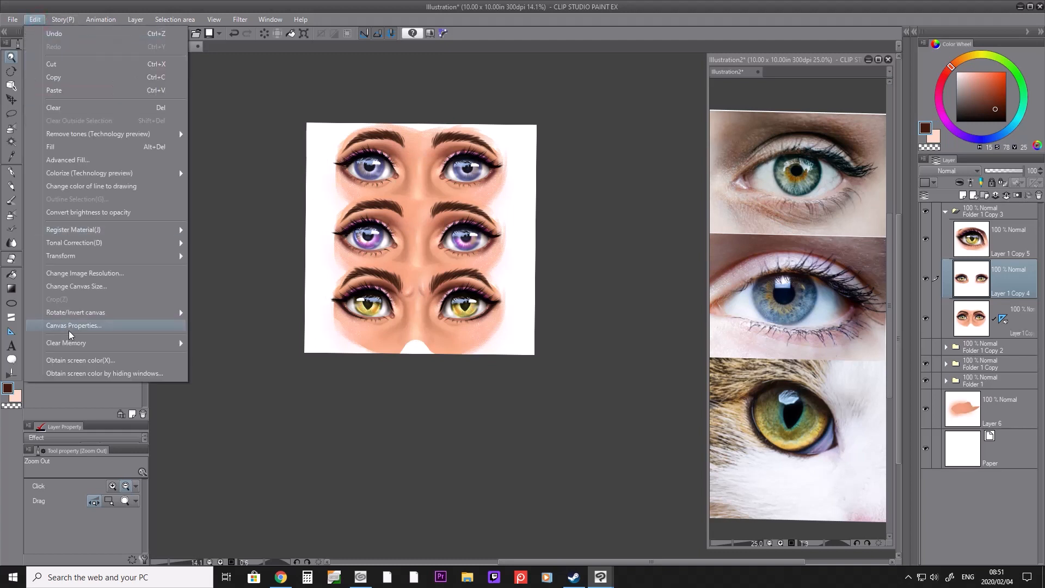
pyautogui.click(59, 286)
pyautogui.moveTo(305, 239); pyautogui.dragTo(328, 238)
pyautogui.moveTo(534, 239); pyautogui.dragTo(515, 239)
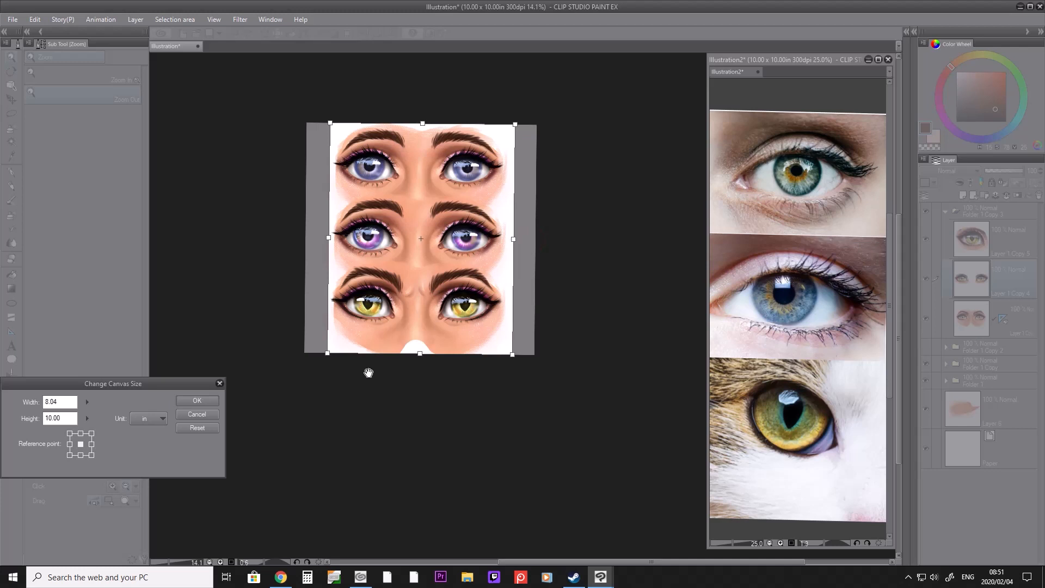
pyautogui.moveTo(418, 355); pyautogui.dragTo(415, 446)
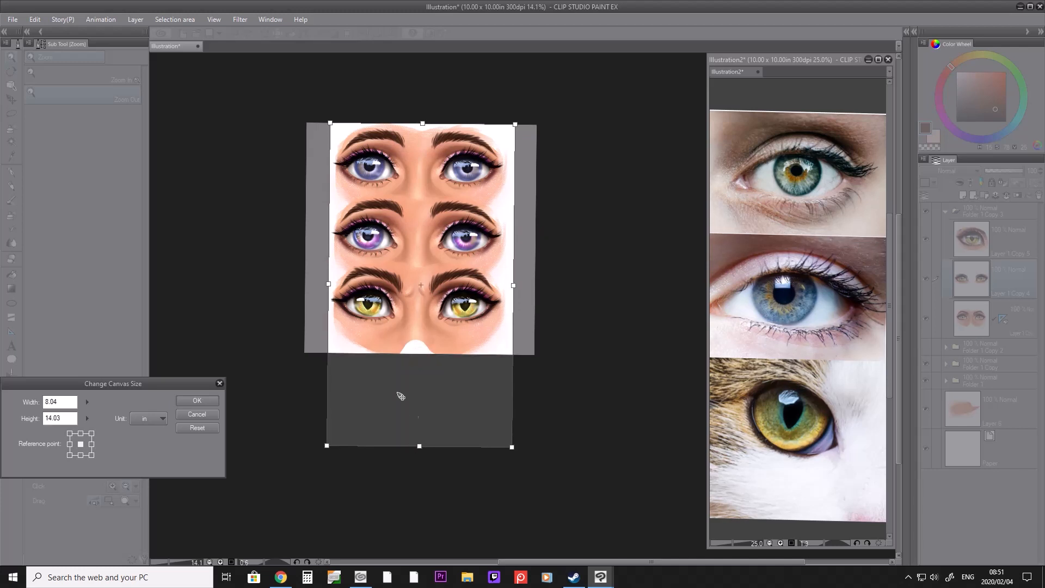
pyautogui.click(206, 400)
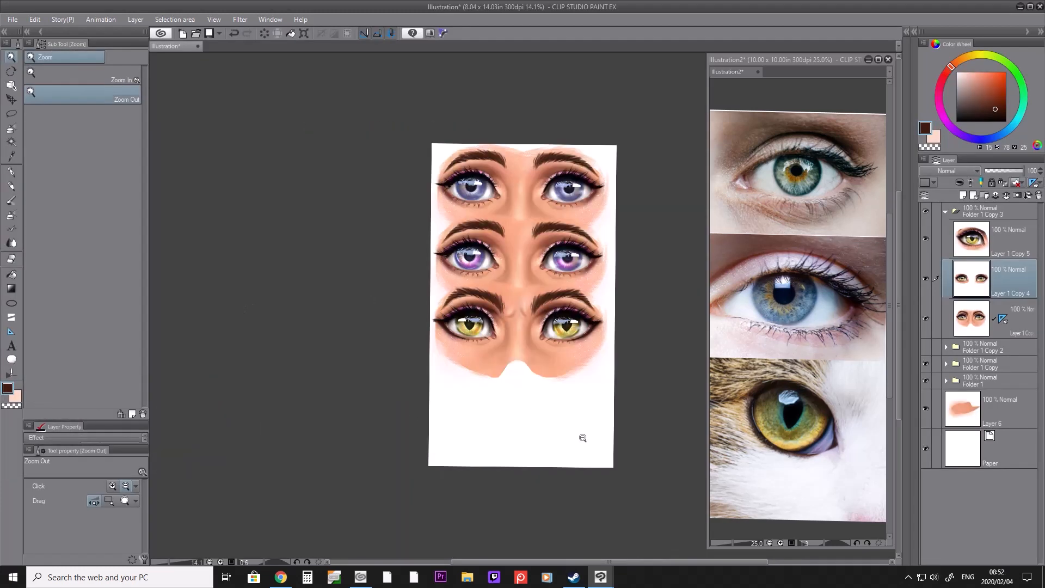
# Step: Collapse Folder 1 Copy 3 and duplicate Folder 1 Copy 2
pyautogui.scroll(4, 587, 433)
pyautogui.scroll(-2, 613, 341)
pyautogui.scroll(1, 691, 192)
pyautogui.scroll(-3, 685, 190)
pyautogui.scroll(2, 691, 100)
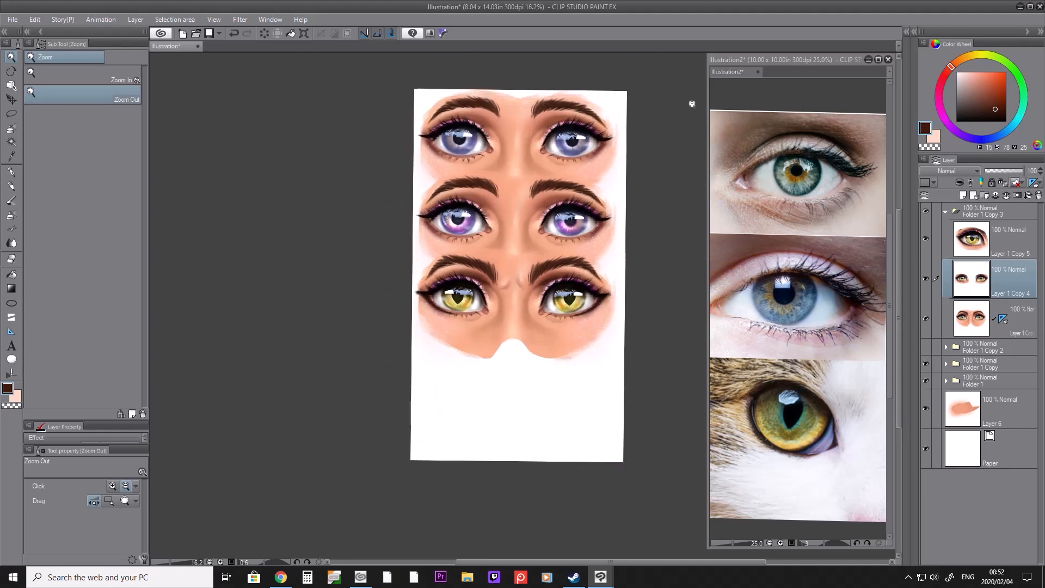
pyautogui.click(945, 211)
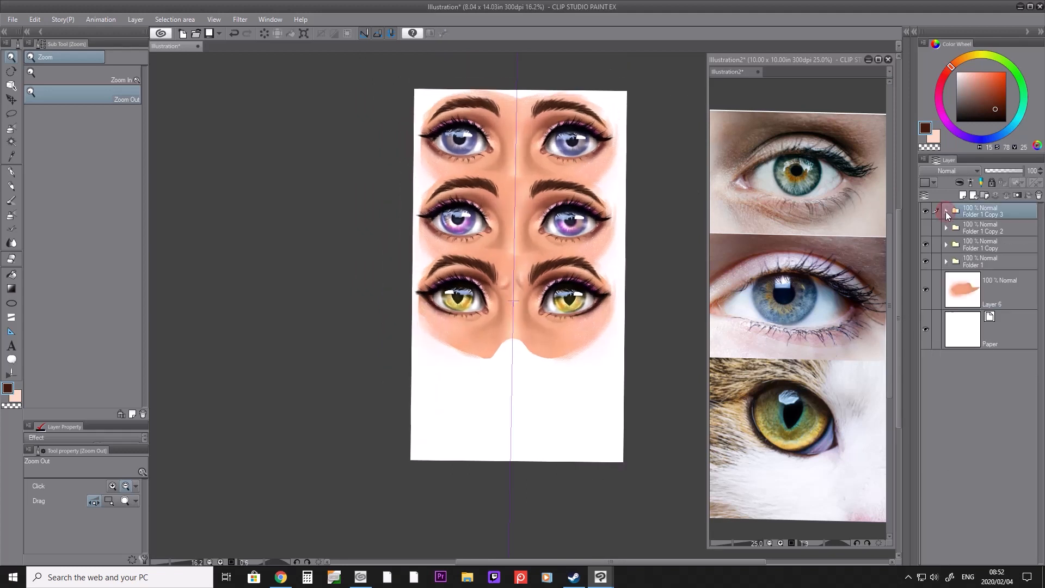
pyautogui.click(959, 231)
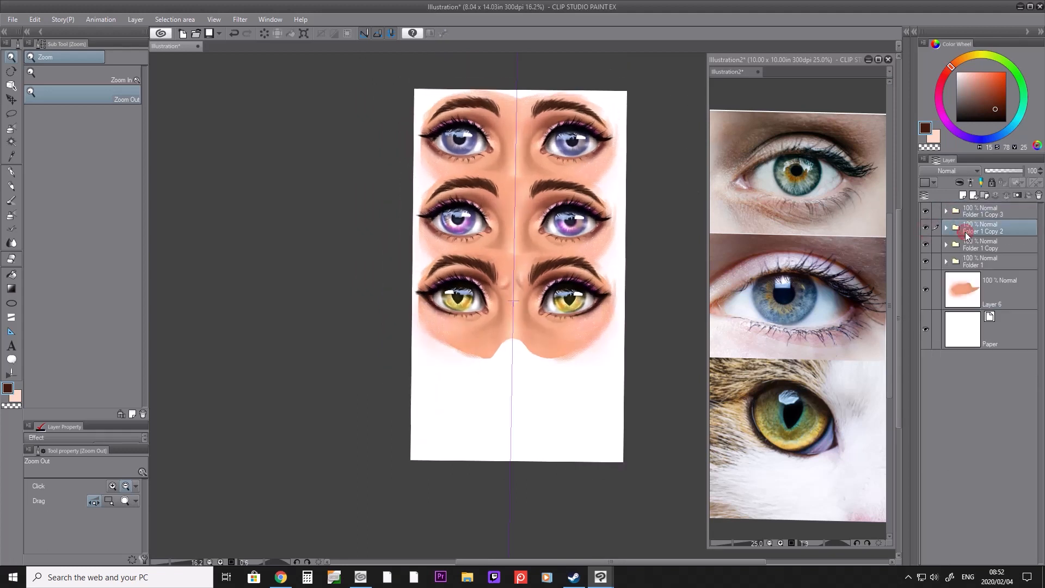
pyautogui.rightClick(965, 232)
pyautogui.click(966, 290)
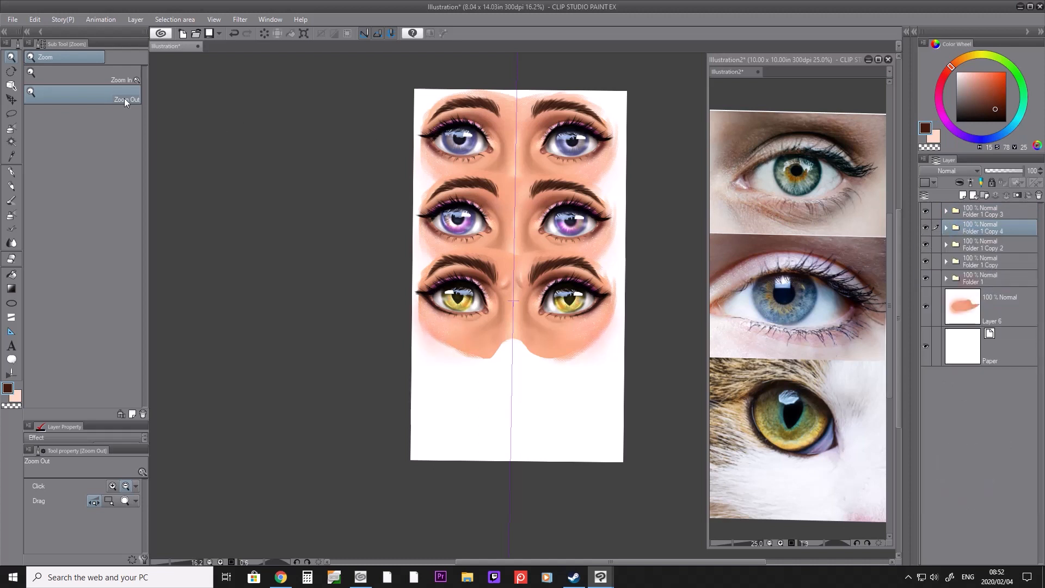
# Step: Move the duplicated eyes below the third pair as a fourth row and bring their folder to the top of the layer stack
pyautogui.click(11, 100)
pyautogui.moveTo(548, 311); pyautogui.dragTo(556, 405)
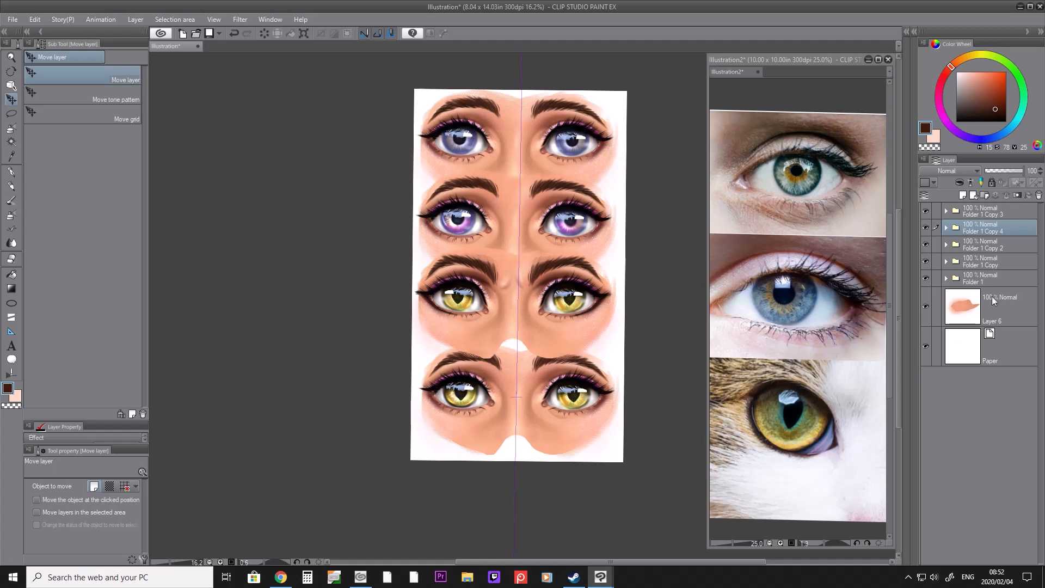
pyautogui.moveTo(991, 232); pyautogui.dragTo(990, 211)
pyautogui.moveTo(593, 411); pyautogui.dragTo(593, 390)
# Step: Sample the skin tone above the fourth pair and select the skin layer, Layer 1 Copy 6, inside Folder 1 Copy 4
pyautogui.scroll(1, 593, 390)
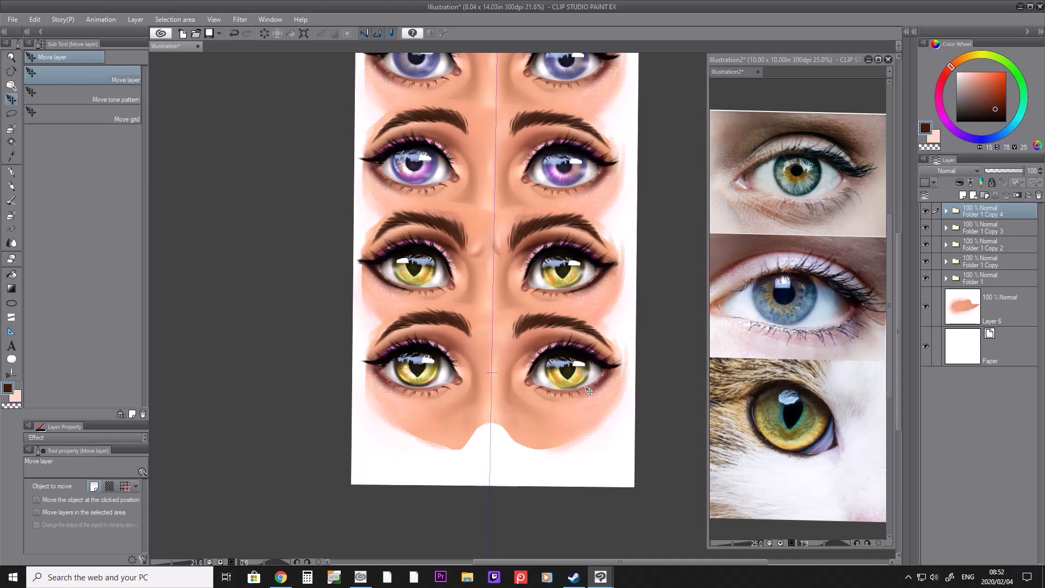
pyautogui.scroll(1, 588, 390)
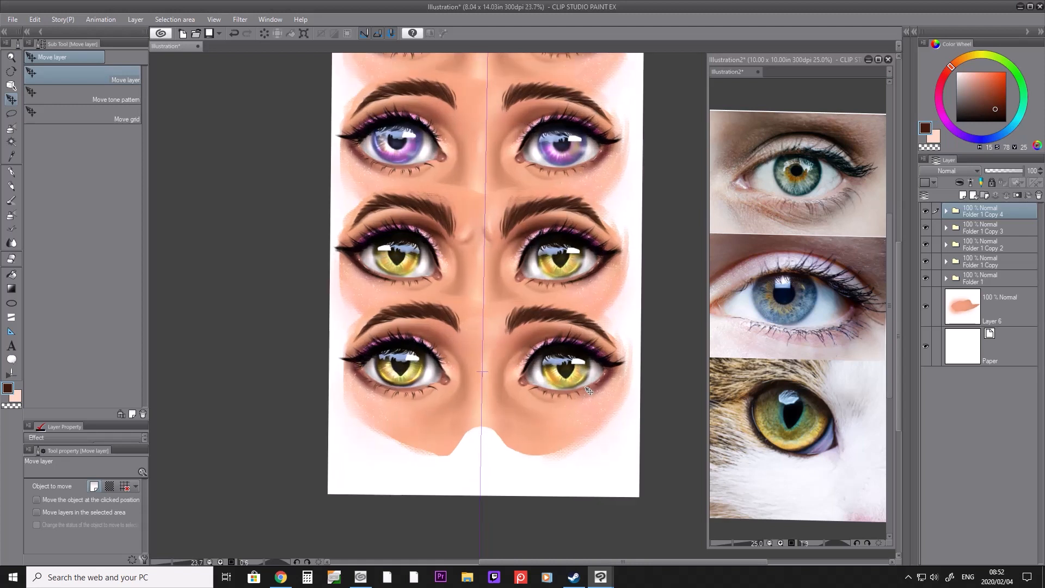
pyautogui.scroll(-2, 588, 390)
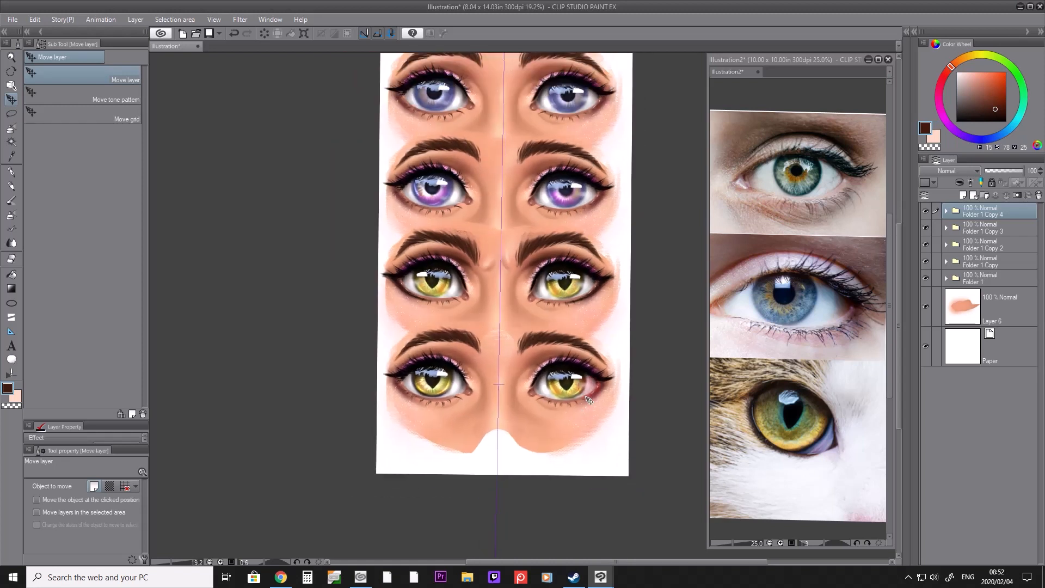
pyautogui.scroll(1, 591, 393)
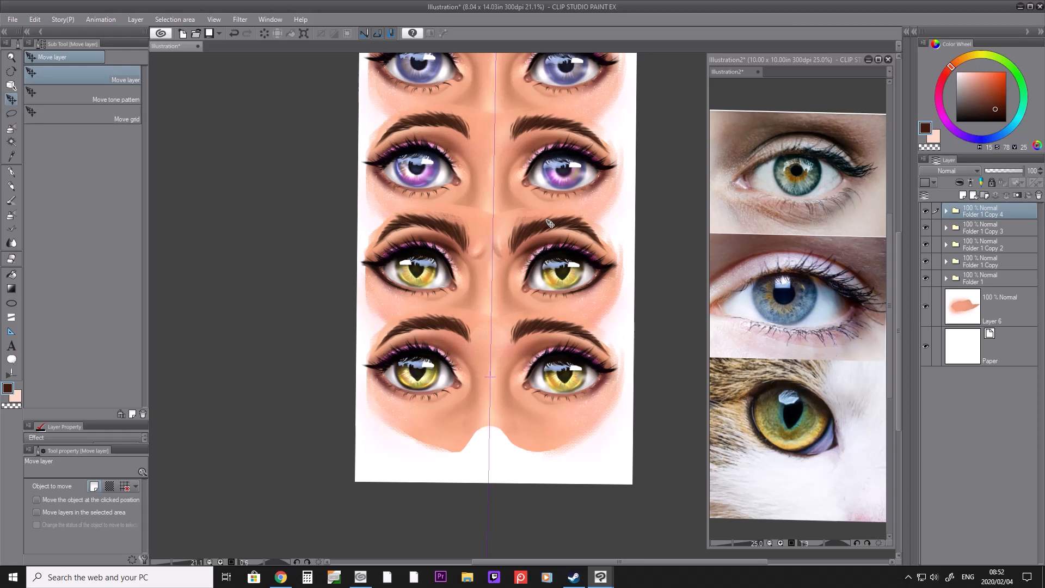
pyautogui.press('i')
pyautogui.click(504, 321)
pyautogui.click(946, 212)
pyautogui.scroll(-2, 1005, 424)
pyautogui.click(1005, 424)
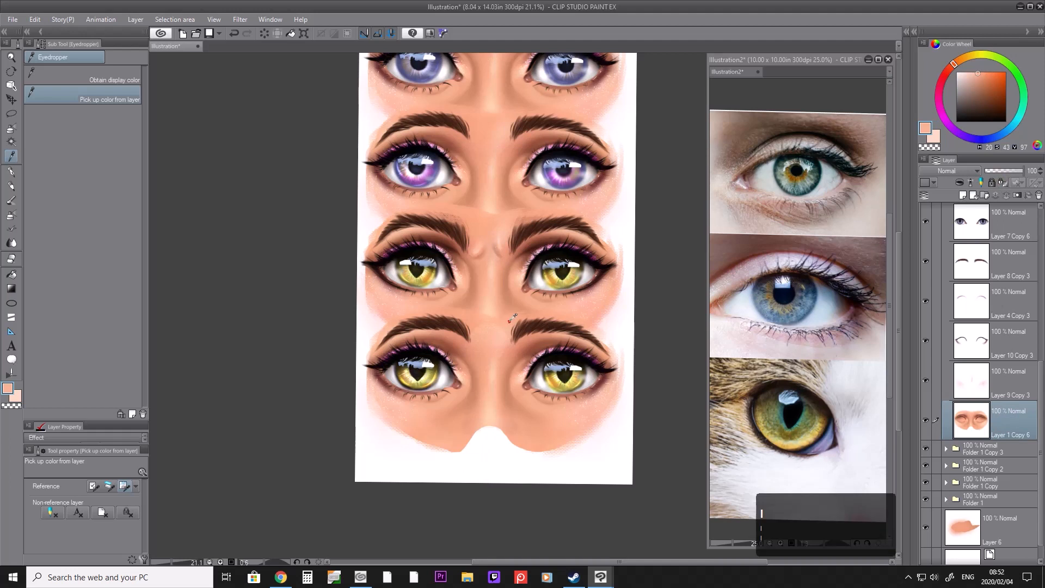
# Step: Try to paint skin between the fourth pair's eyebrows with the dv_stroke_1 brush
pyautogui.press('b')
pyautogui.press('b')
pyautogui.press(']')
pyautogui.moveTo(480, 343); pyautogui.dragTo(476, 322)
pyautogui.press('i')
pyautogui.click(488, 337)
pyautogui.press('b')
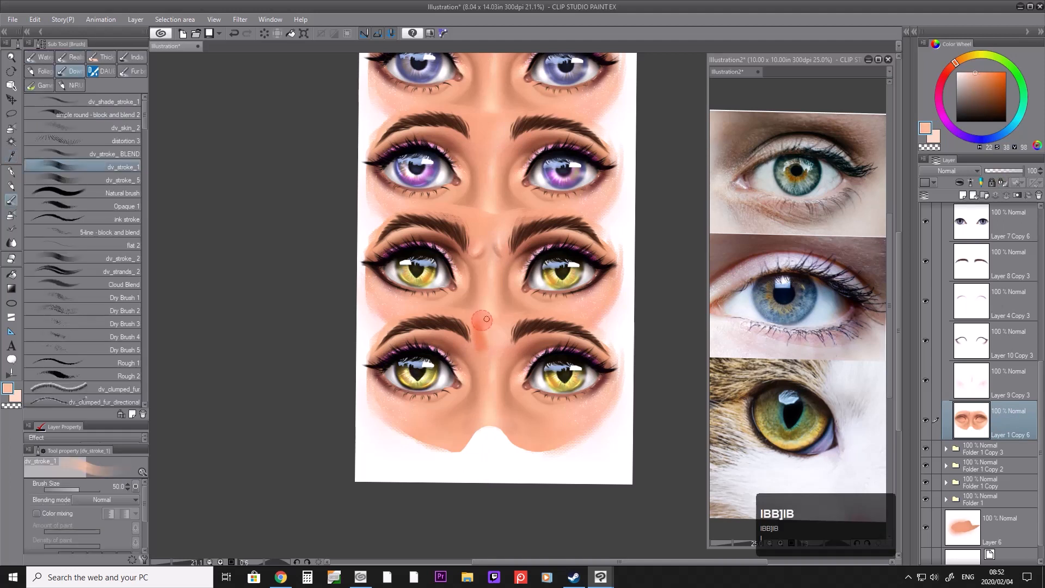
pyautogui.press('b')
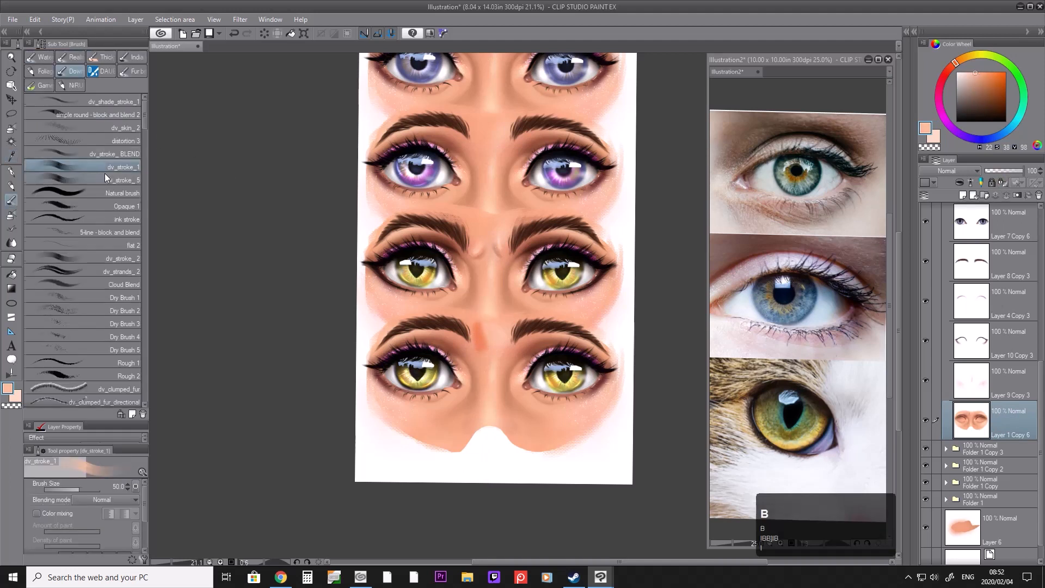
# Step: Sample the skin tone below the fourth pair's left eyebrow and shade between the eyebrows with the Soft airbrush enlarged to 200
pyautogui.press(']')
pyautogui.press(']')
pyautogui.press(']')
pyautogui.press(']')
pyautogui.press(']')
pyautogui.press(']')
pyautogui.press(']')
pyautogui.press('i')
pyautogui.click(469, 347)
pyautogui.press('b')
pyautogui.press('b')
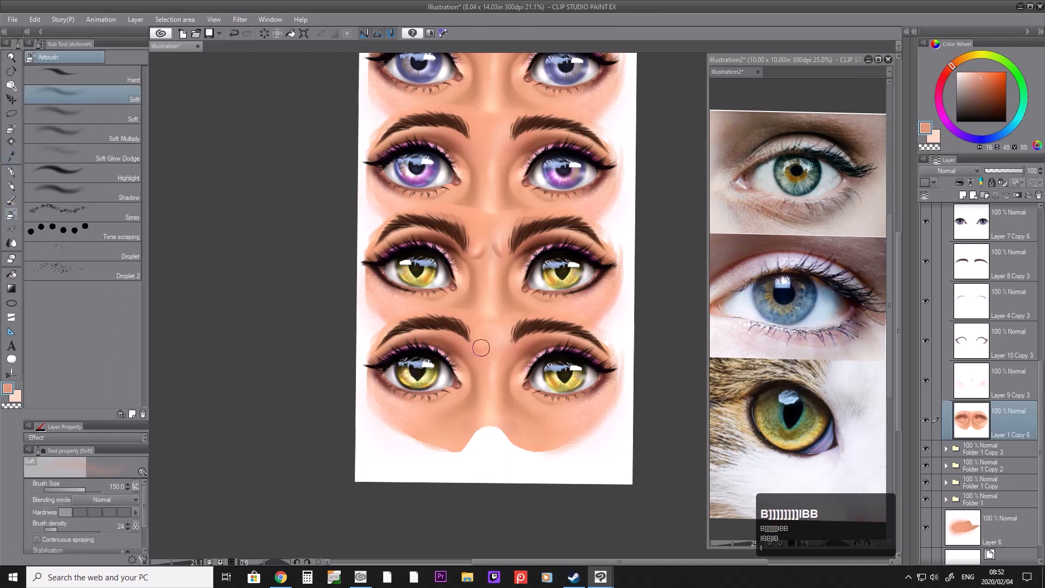
pyautogui.press(']')
pyautogui.moveTo(478, 329)
pyautogui.mouseDown()
pyautogui.moveTo(502, 327)
pyautogui.moveTo(476, 351)
pyautogui.moveTo(479, 326)
pyautogui.moveTo(499, 343)
pyautogui.moveTo(505, 327)
pyautogui.moveTo(480, 326)
pyautogui.moveTo(492, 337)
pyautogui.moveTo(494, 327)
pyautogui.moveTo(494, 360)
pyautogui.moveTo(477, 326)
pyautogui.moveTo(491, 338)
pyautogui.moveTo(492, 324)
pyautogui.moveTo(488, 349)
pyautogui.mouseUp()
# Step: Blend the skin at the inner end of the fourth pair's left eyebrow by resampling nearby skin tones for the Soft airbrush
pyautogui.press('i')
pyautogui.click(478, 324)
pyautogui.press('b')
pyautogui.press('b')
pyautogui.press('i')
pyautogui.click(469, 352)
pyautogui.press('b')
pyautogui.press('b')
pyautogui.press('i')
pyautogui.click(473, 324)
pyautogui.press('b')
pyautogui.press('b')
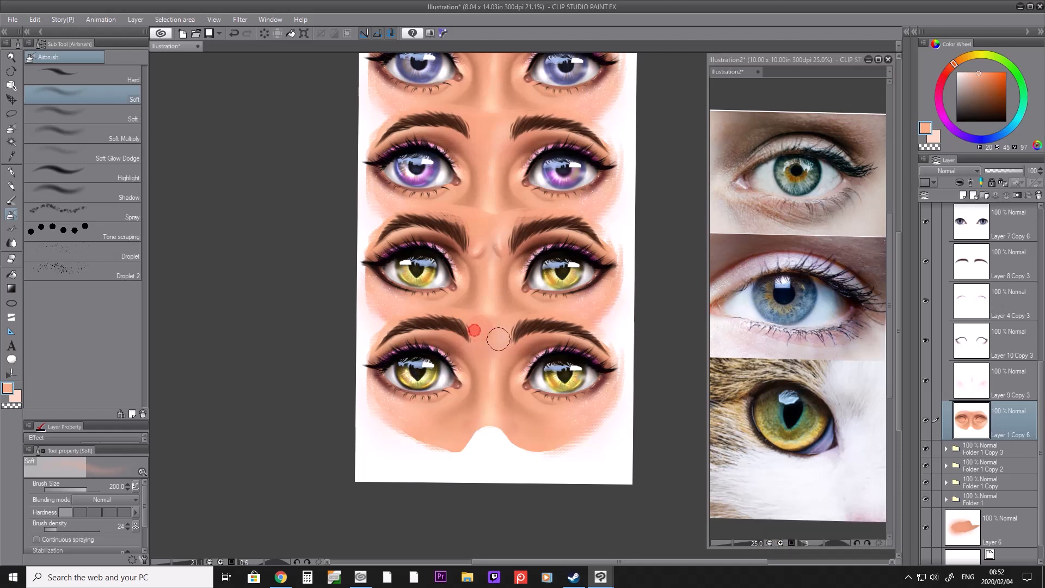
pyautogui.press('/')
pyautogui.click(604, 270)
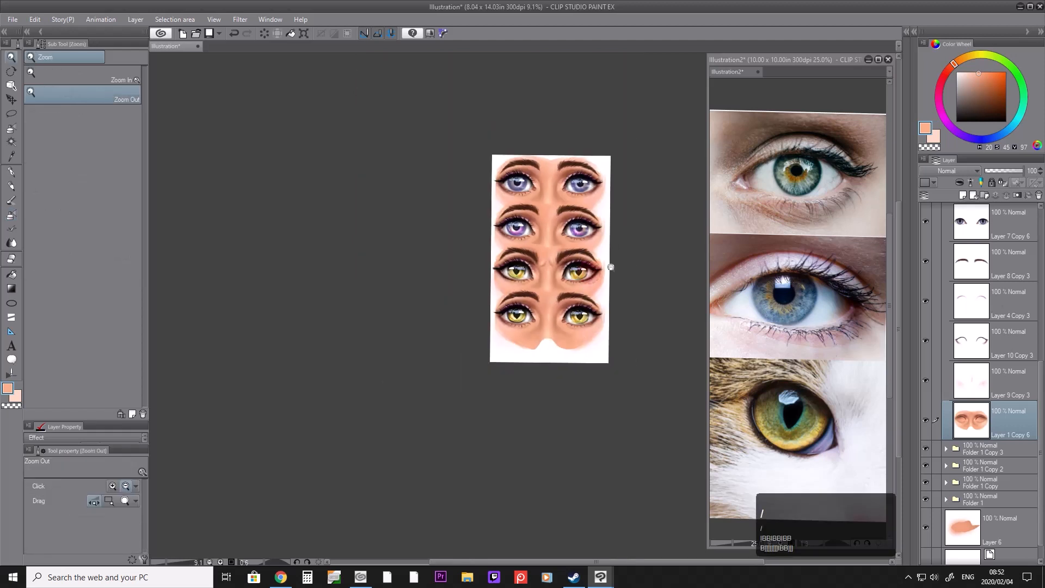
pyautogui.scroll(2, 587, 301)
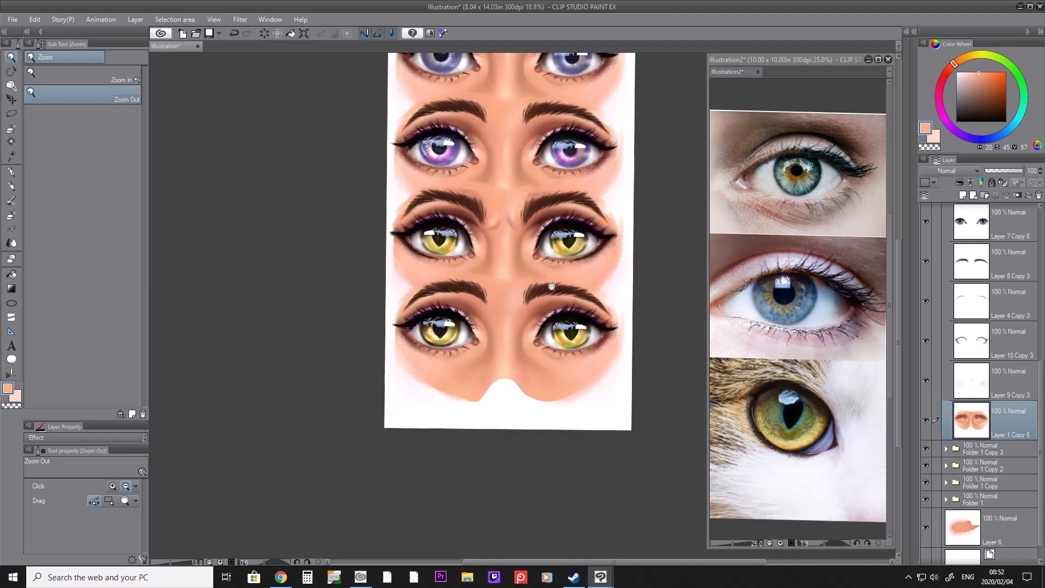
# Step: Reshape the fourth pair's right eyebrow on Layer 8 Copy 3 by applying a mesh transformation to a lassoed area around it
pyautogui.scroll(1, 568, 284)
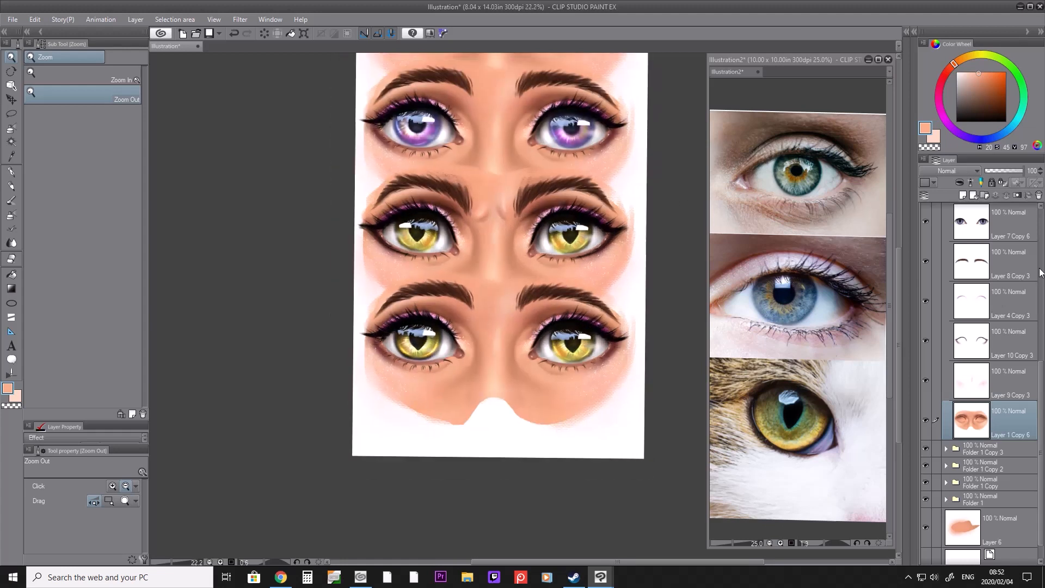
pyautogui.click(1015, 266)
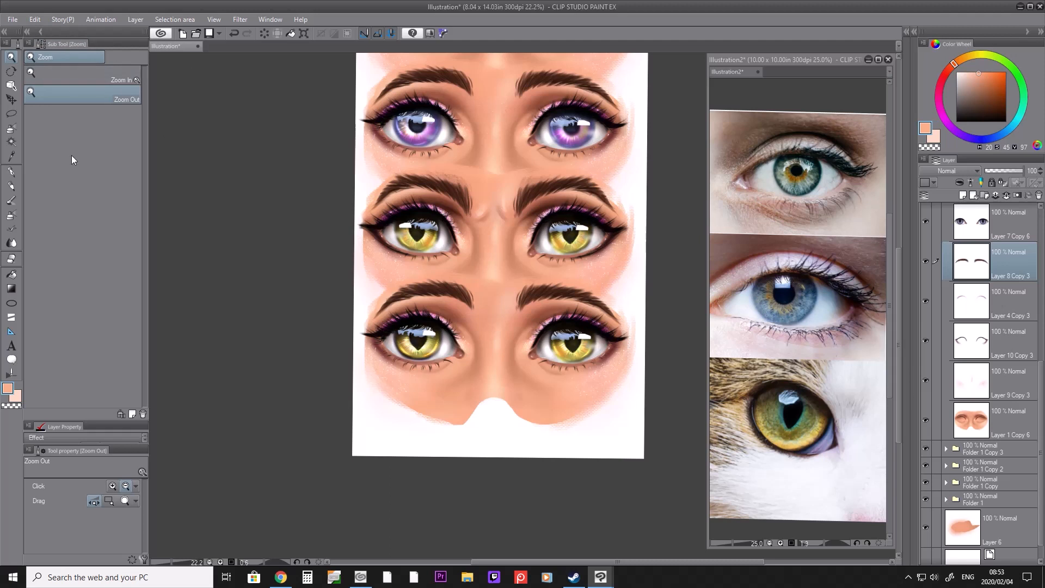
pyautogui.click(12, 305)
pyautogui.click(11, 114)
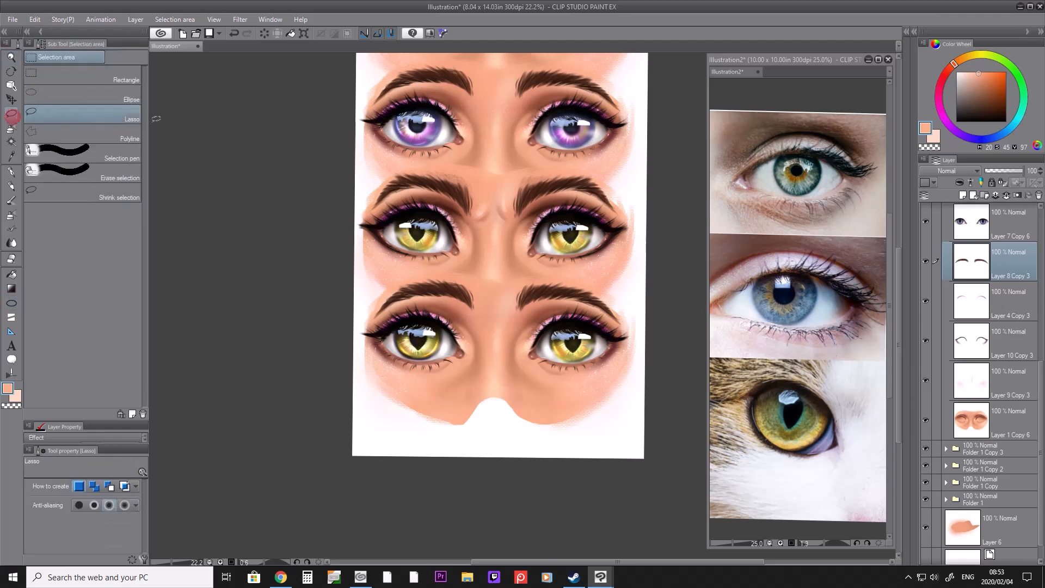
pyautogui.moveTo(597, 275); pyautogui.dragTo(493, 315)
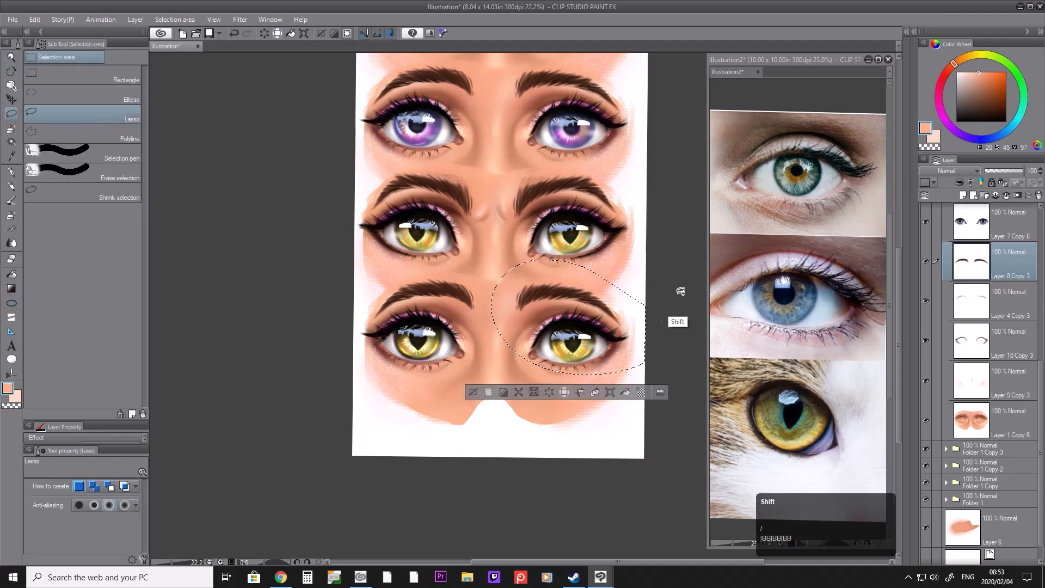
pyautogui.click(35, 19)
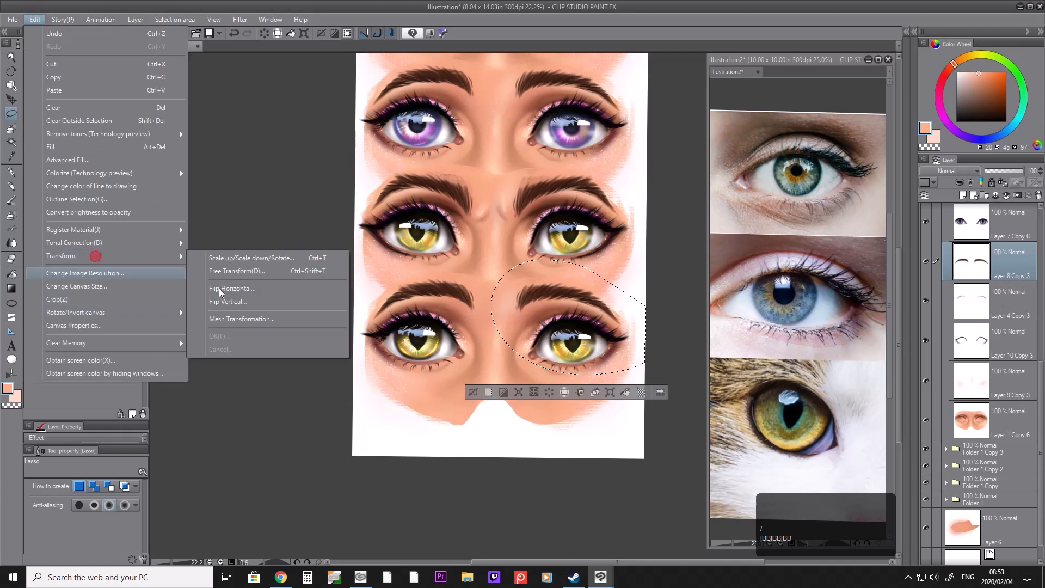
pyautogui.click(258, 313)
pyautogui.moveTo(498, 289); pyautogui.dragTo(497, 287)
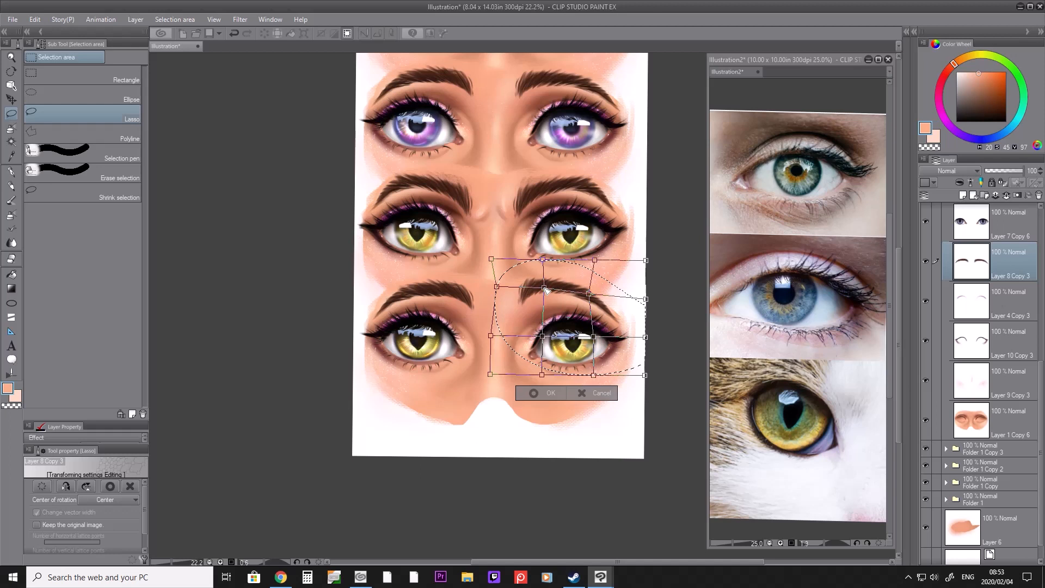
pyautogui.click(533, 393)
# Step: Erase the fourth pair's left eyebrow with the Soft eraser enlarged to 600
pyautogui.press('e')
pyautogui.press(']')
pyautogui.press(']')
pyautogui.press(']')
pyautogui.moveTo(460, 304)
pyautogui.mouseDown()
pyautogui.moveTo(478, 299)
pyautogui.moveTo(348, 310)
pyautogui.mouseUp()
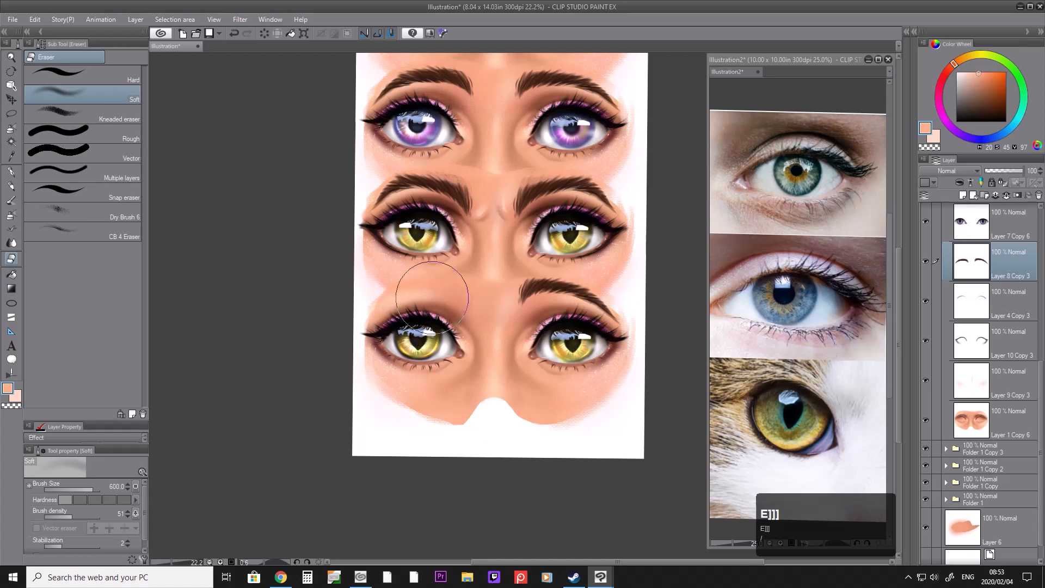
# Step: Copy the reshaped right eyebrow to a new layer, flip it horizontally and place it above the fourth pair's left eye
pyautogui.press('m')
pyautogui.moveTo(543, 240)
pyautogui.mouseDown()
pyautogui.moveTo(640, 303)
pyautogui.moveTo(441, 283)
pyautogui.moveTo(364, 267)
pyautogui.moveTo(350, 249)
pyautogui.mouseUp()
pyautogui.click(595, 384)
pyautogui.click(608, 384)
pyautogui.moveTo(477, 328); pyautogui.dragTo(476, 326)
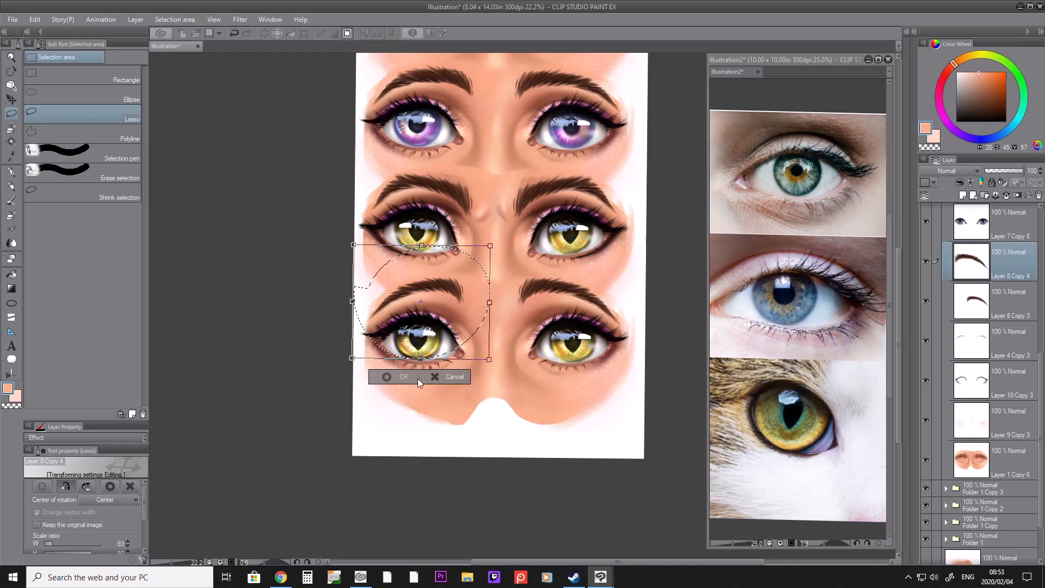
pyautogui.click(393, 375)
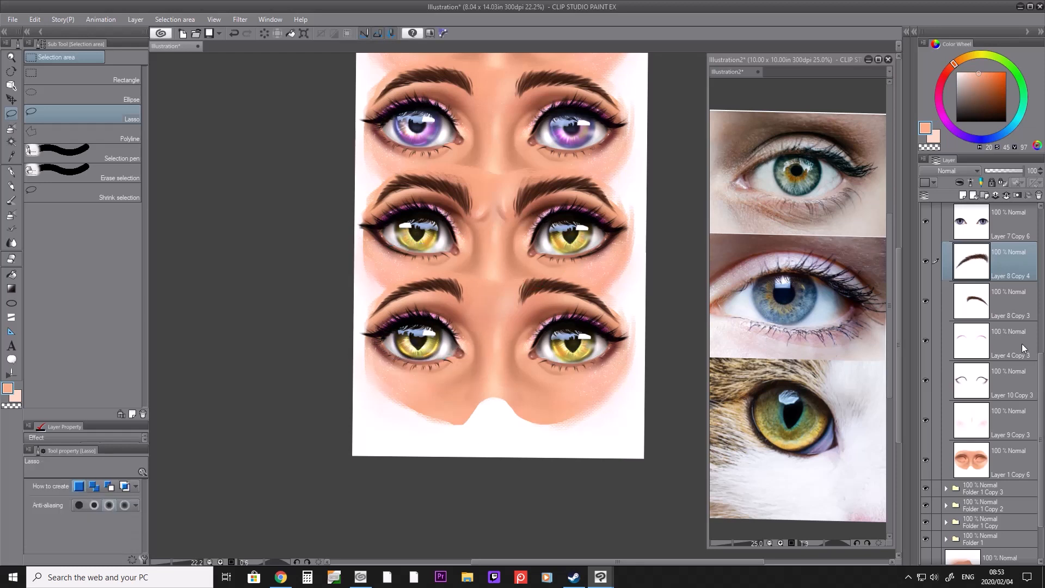
# Step: Merge all the layers inside Folder 1 Copy 4 into one layer
pyautogui.scroll(2, 1040, 347)
pyautogui.scroll(5, 1039, 327)
pyautogui.click(1041, 254)
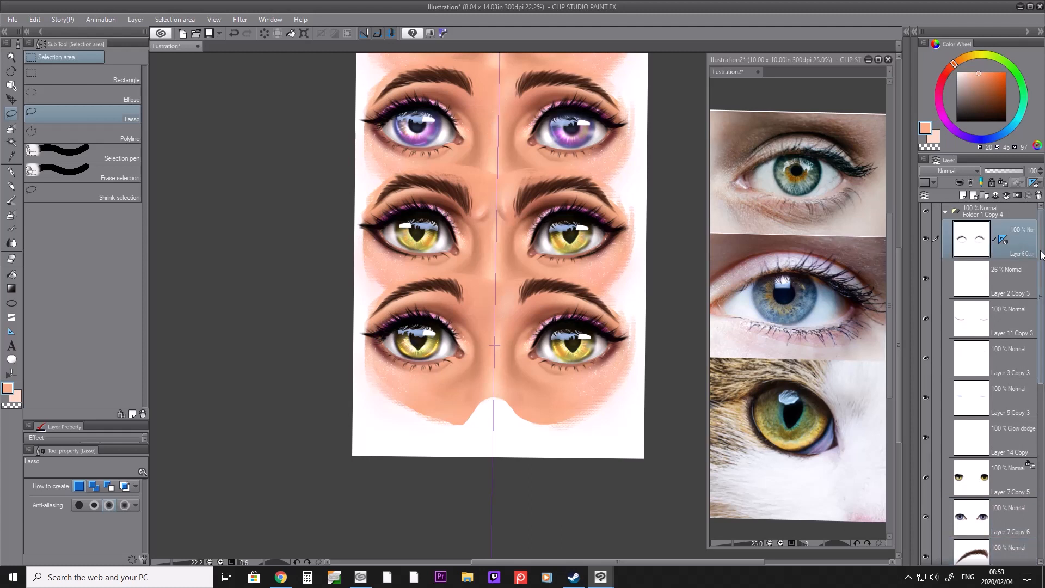
pyautogui.scroll(-4, 1040, 461)
pyautogui.scroll(-3, 1038, 462)
pyautogui.rightClick(1013, 460)
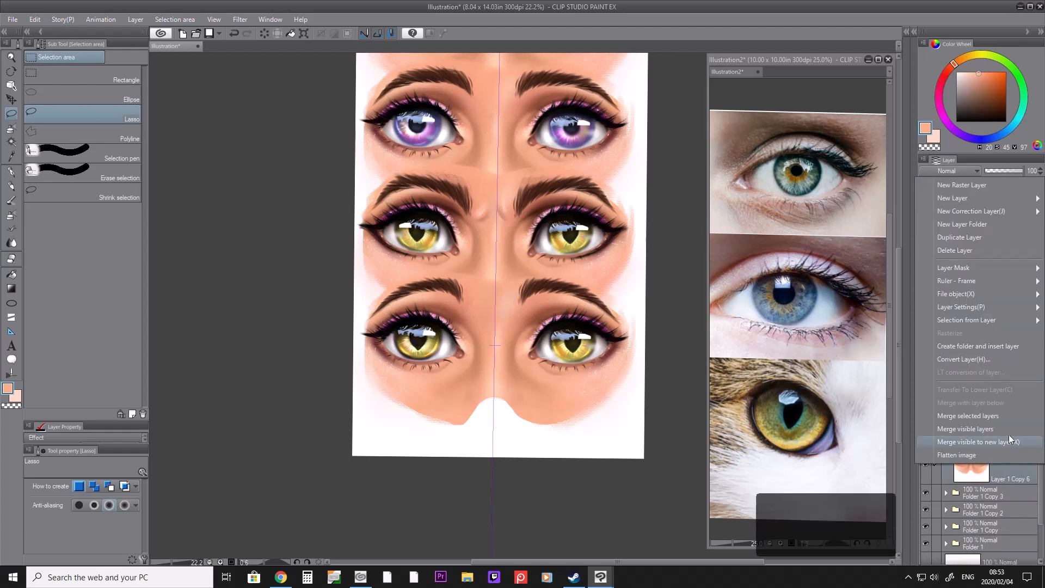
pyautogui.click(991, 415)
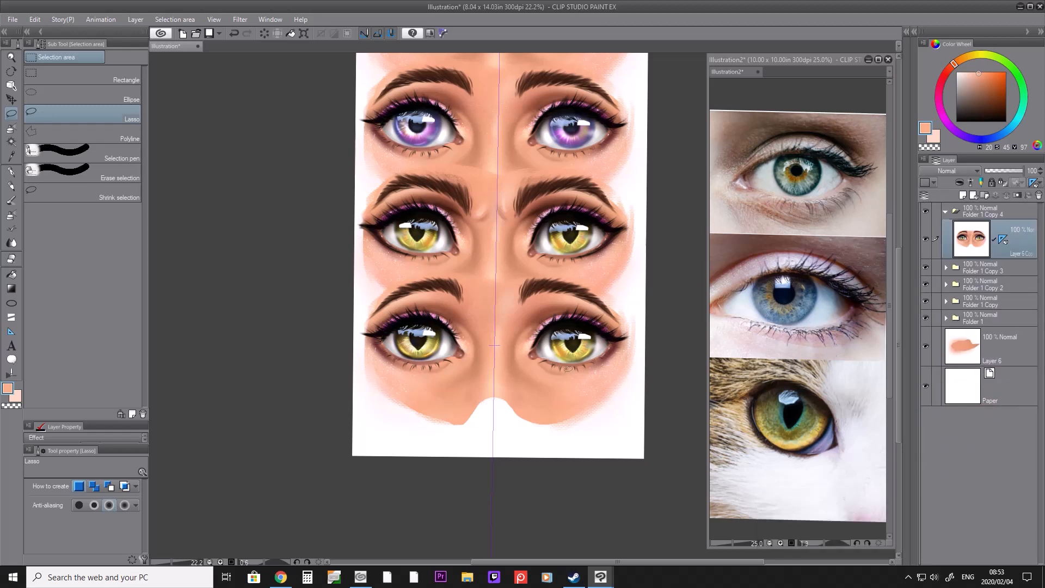
# Step: Lasso the lower eyelid areas of both eyes in the fourth pair and copy them to a new layer
pyautogui.moveTo(516, 370)
pyautogui.mouseDown()
pyautogui.moveTo(542, 351)
pyautogui.moveTo(612, 340)
pyautogui.moveTo(617, 383)
pyautogui.moveTo(544, 396)
pyautogui.mouseUp()
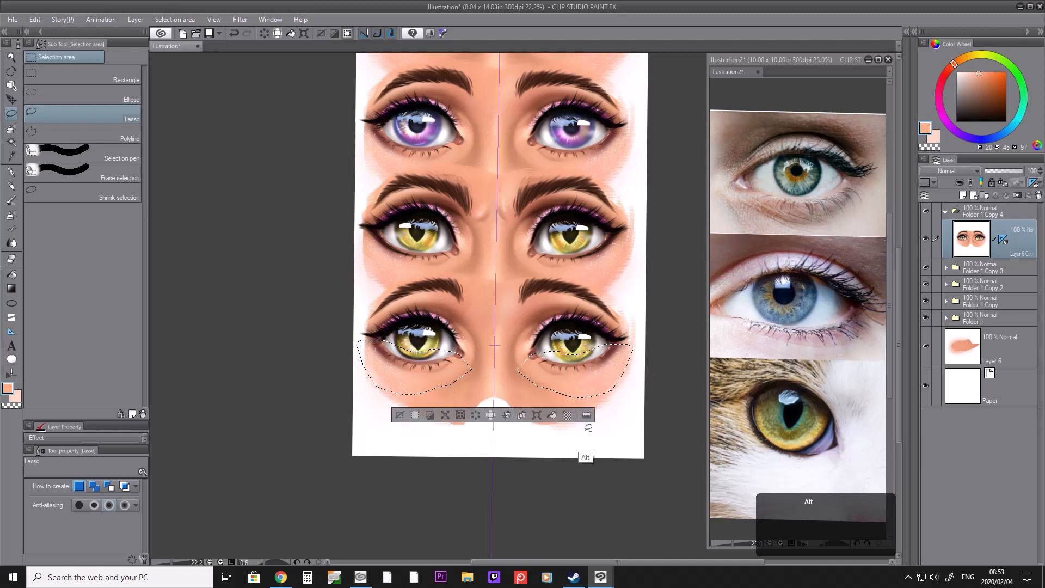
pyautogui.click(522, 415)
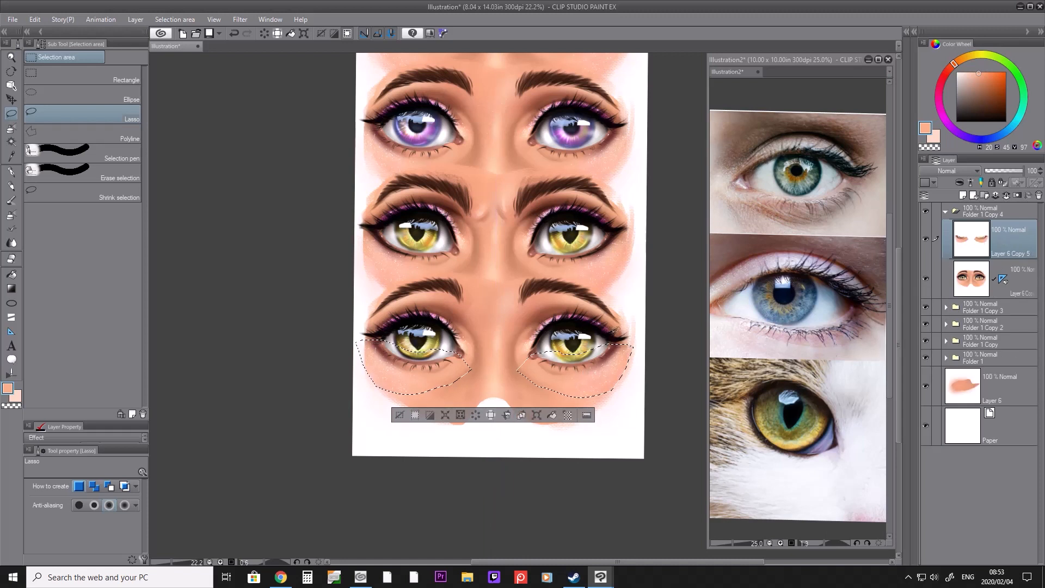
pyautogui.hotkey('ctrl', 'z')
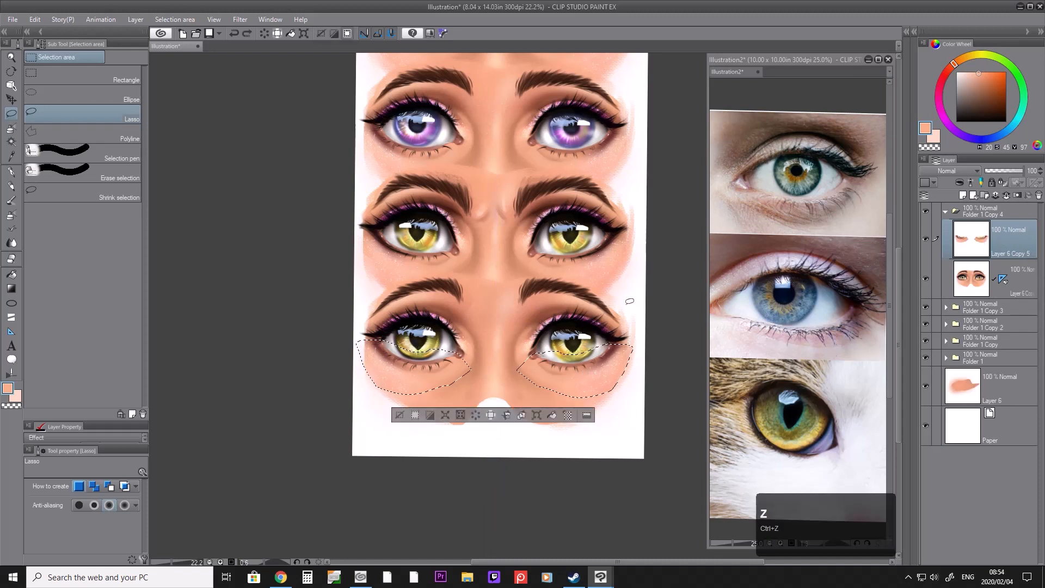
pyautogui.click(35, 20)
pyautogui.moveTo(109, 252)
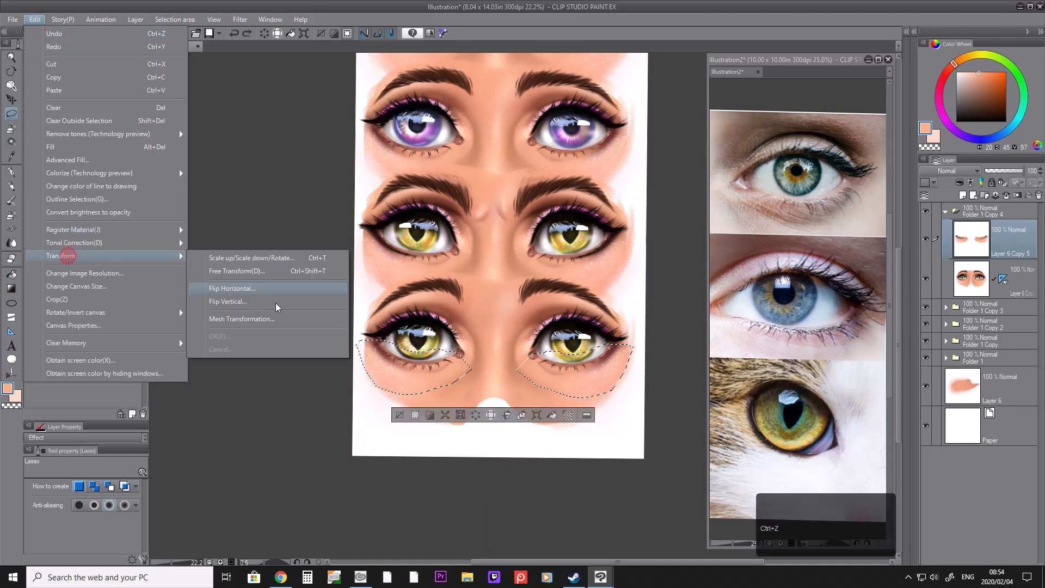
pyautogui.click(262, 321)
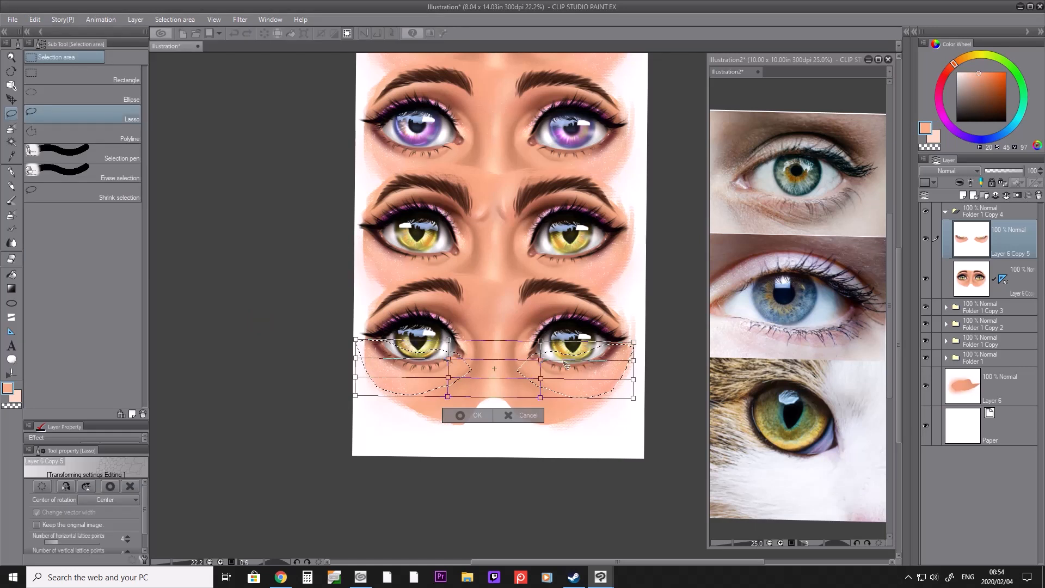
pyautogui.scroll(-1, 143, 519)
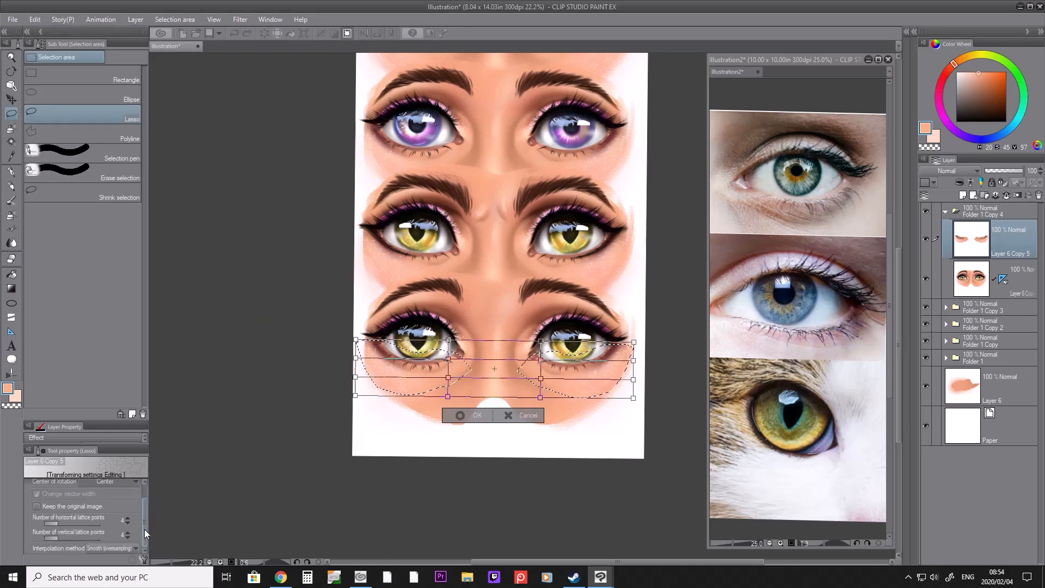
pyautogui.click(203, 495)
pyautogui.click(508, 415)
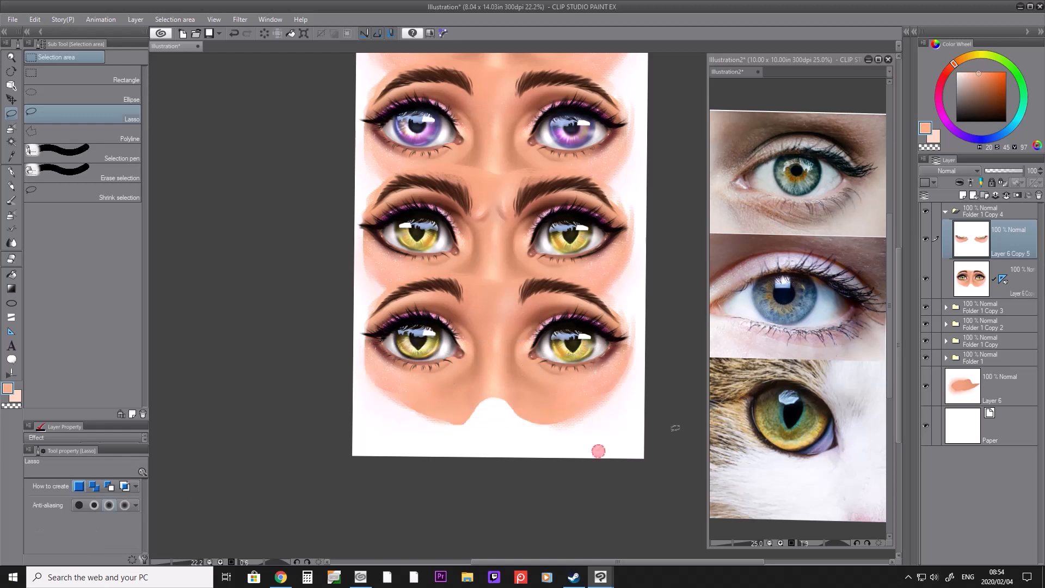
# Step: Move the symmetry ruler to the lower-eyelid layer, Layer 6 Copy 5, and lasso the area around the fourth pair's right lower eyelid
pyautogui.click(993, 282)
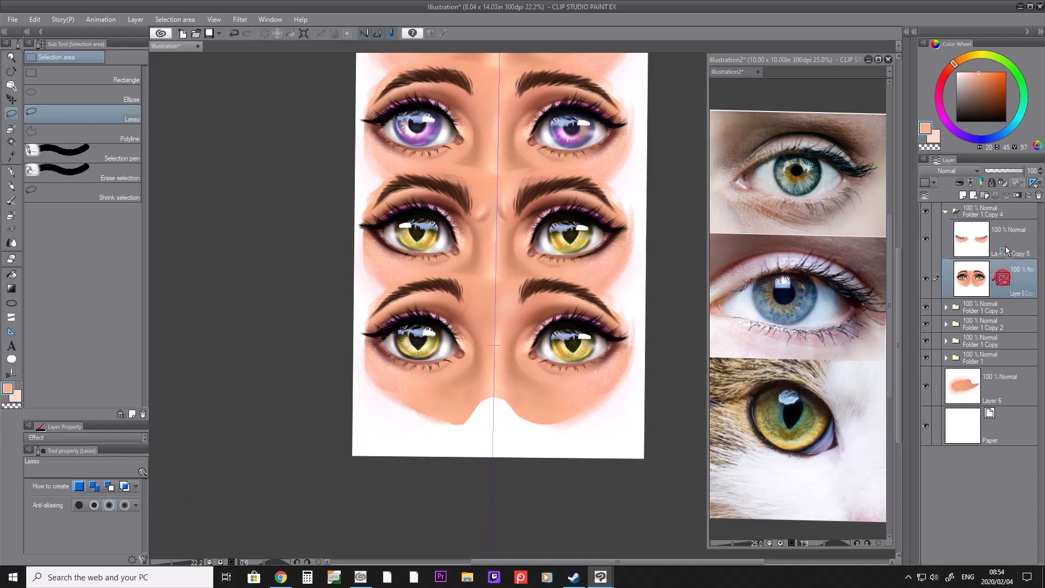
pyautogui.moveTo(643, 357); pyautogui.dragTo(635, 387)
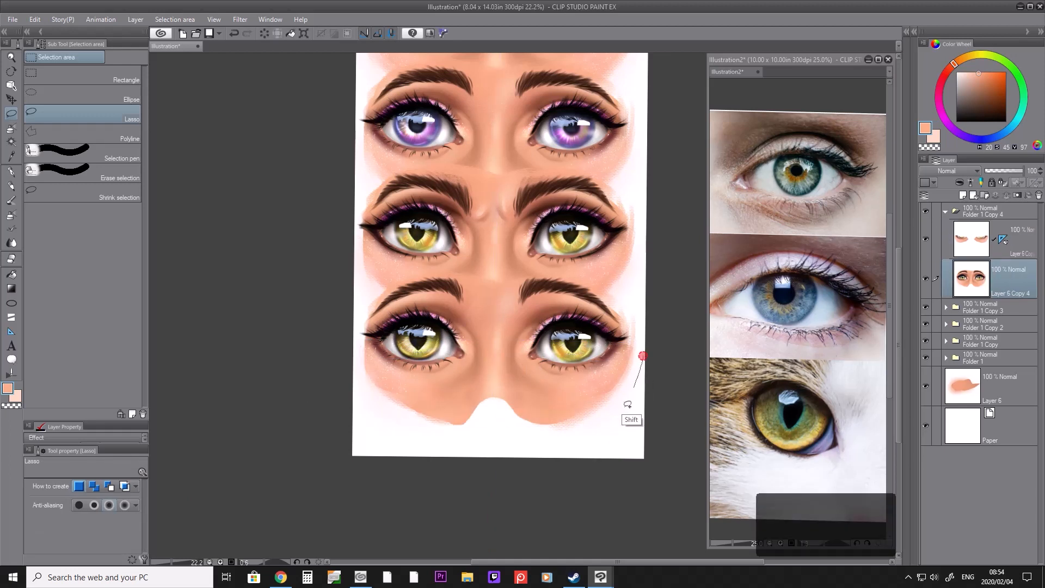
pyautogui.moveTo(629, 324); pyautogui.dragTo(630, 324)
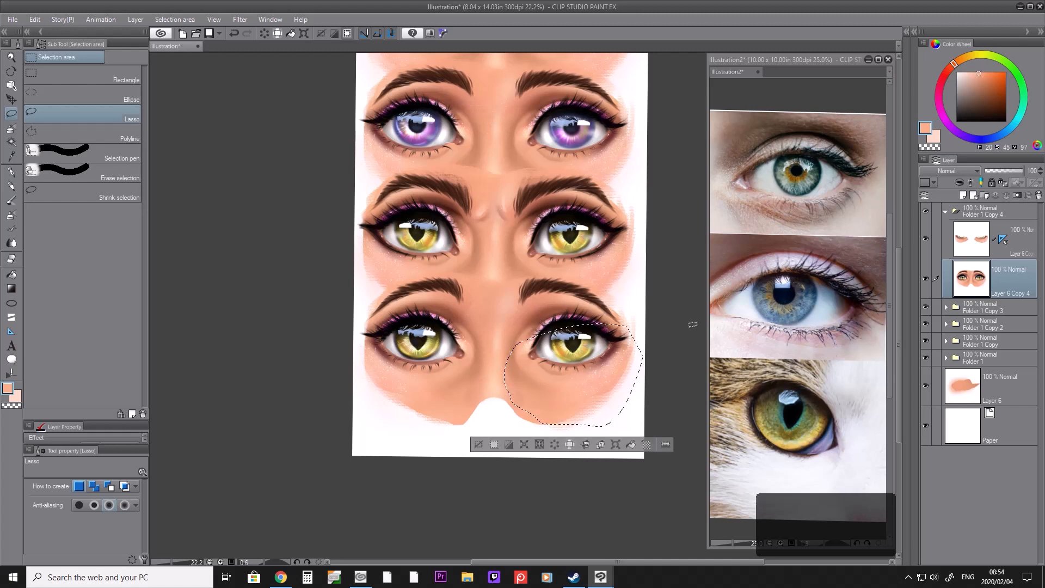
pyautogui.click(982, 246)
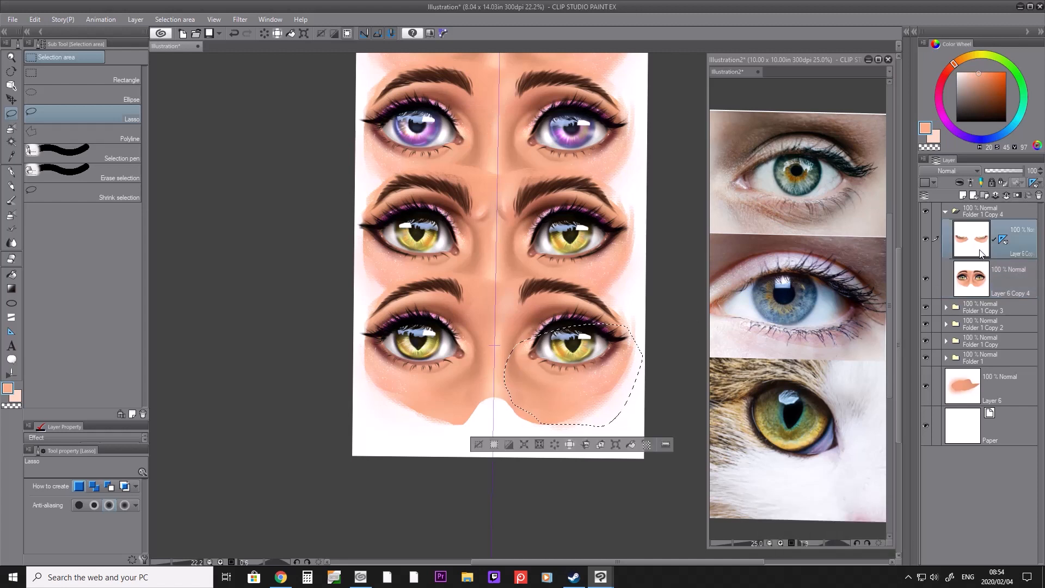
# Step: Raise the middle of the right lower eyelid with a mesh transformation using 5 horizontal and 4 vertical lattice points, and clear the selection
pyautogui.click(34, 19)
pyautogui.moveTo(109, 253)
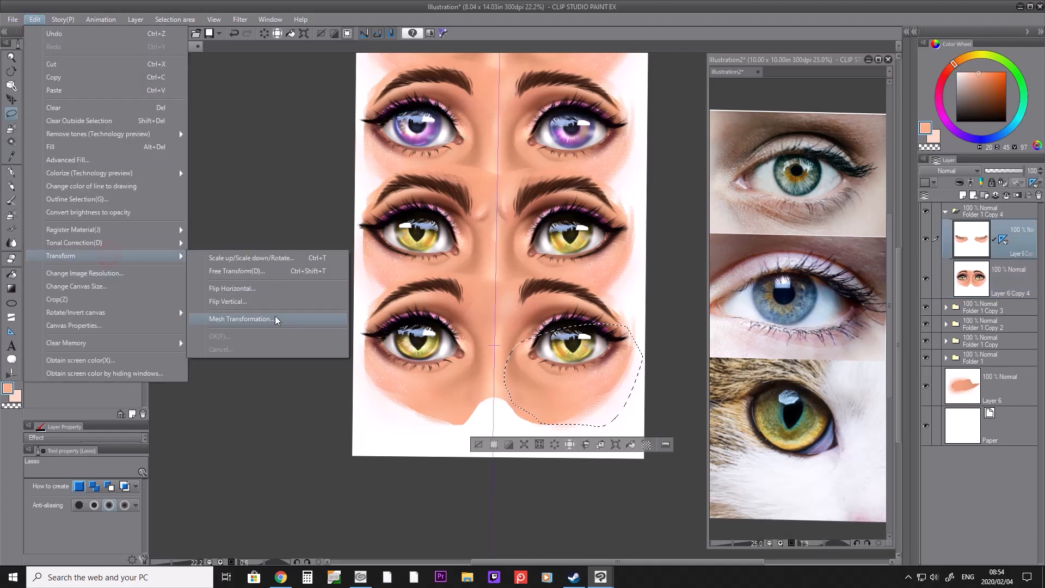
pyautogui.click(274, 318)
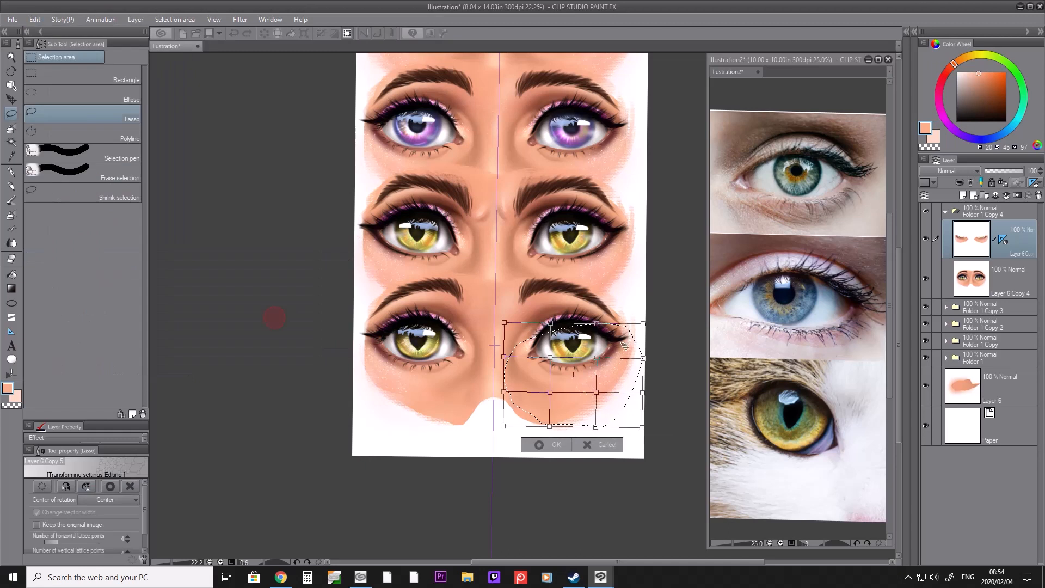
pyautogui.moveTo(145, 524); pyautogui.dragTo(146, 545)
pyautogui.click(128, 533)
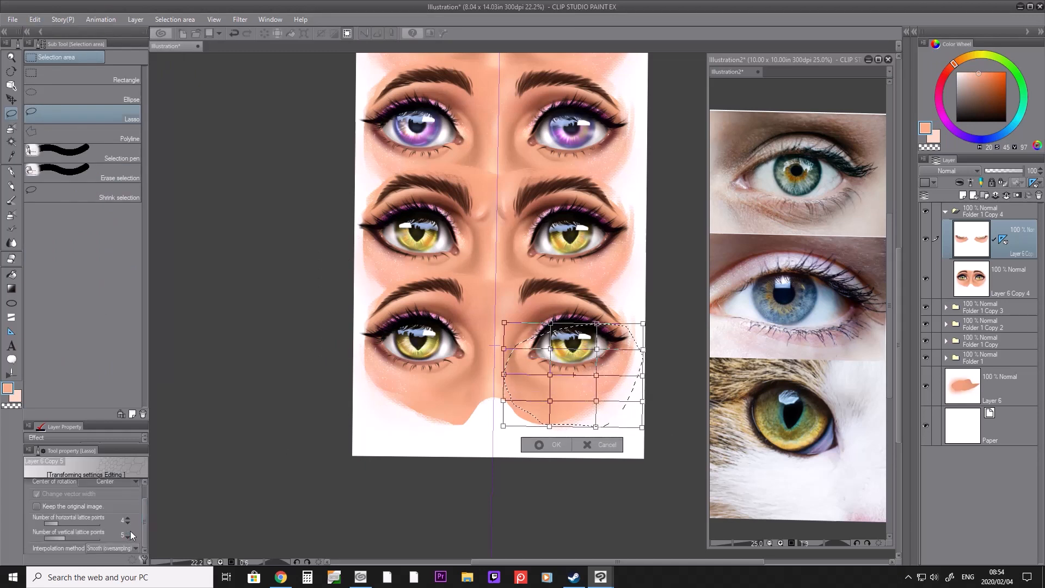
pyautogui.click(128, 537)
pyautogui.click(131, 518)
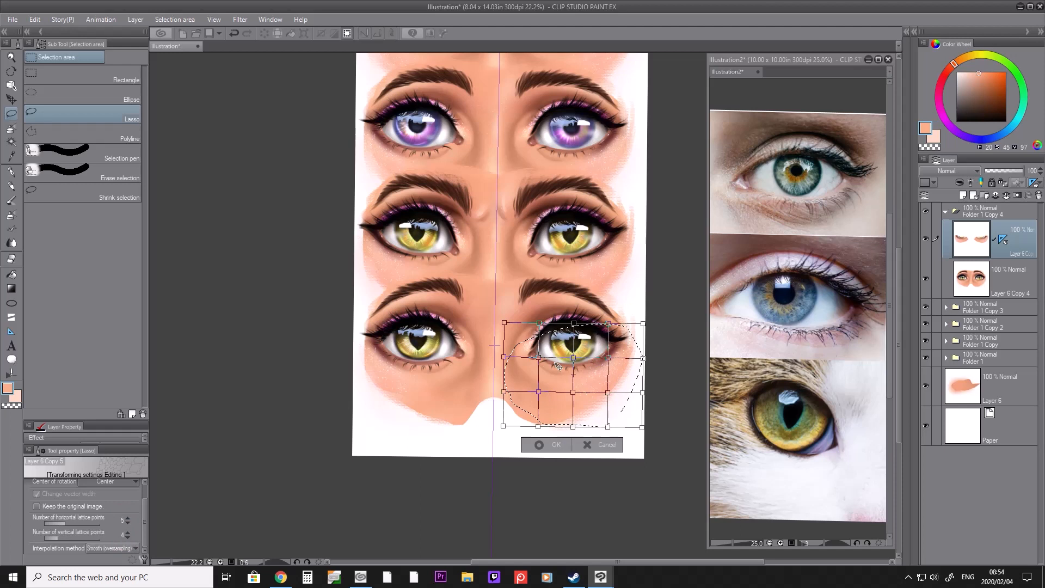
pyautogui.moveTo(575, 380); pyautogui.dragTo(574, 379)
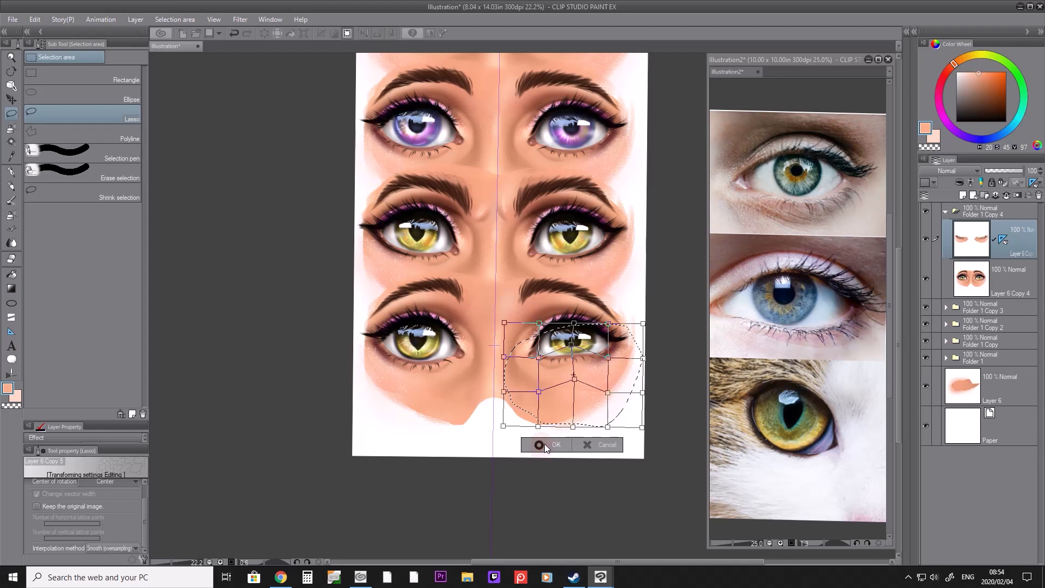
pyautogui.press('Return')
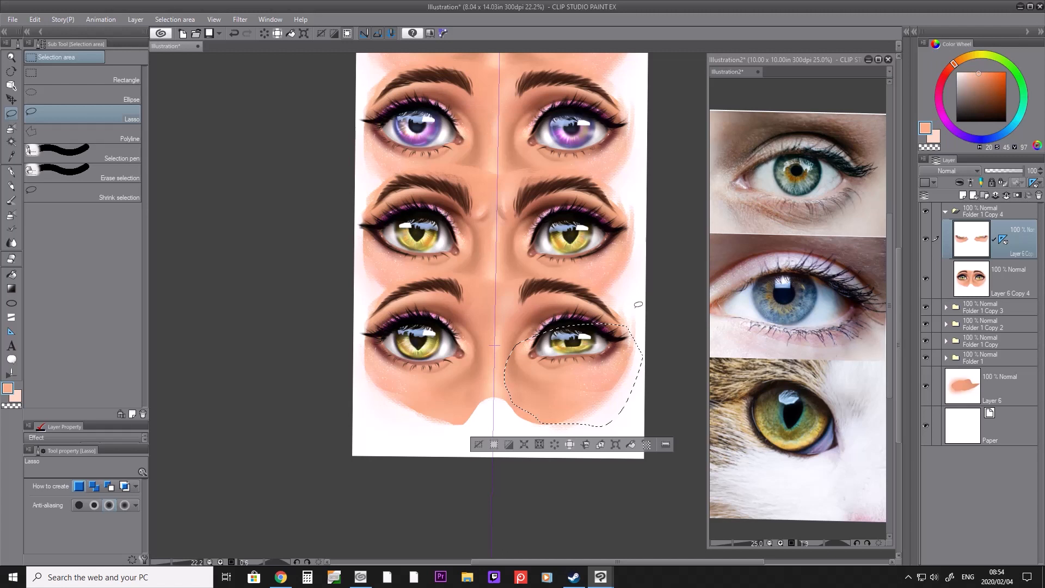
pyautogui.click(638, 308)
# Step: Erase the reshaped eyelid layer where it covers the right iris with the Soft eraser reduced to 40, and merge it with the layer below
pyautogui.press('e')
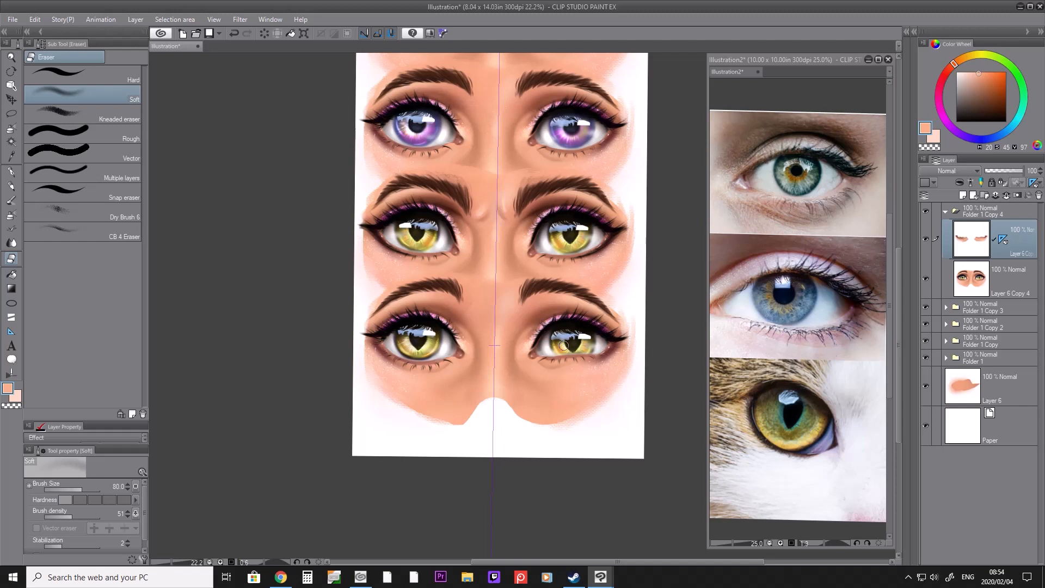
pyautogui.press('[')
pyautogui.press('[')
pyautogui.press('[')
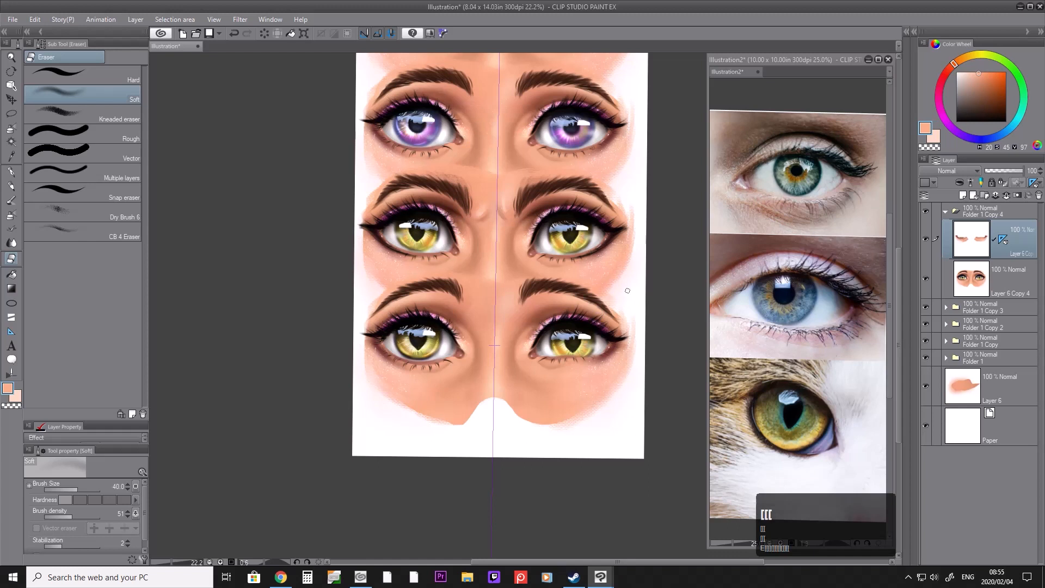
pyautogui.press('e')
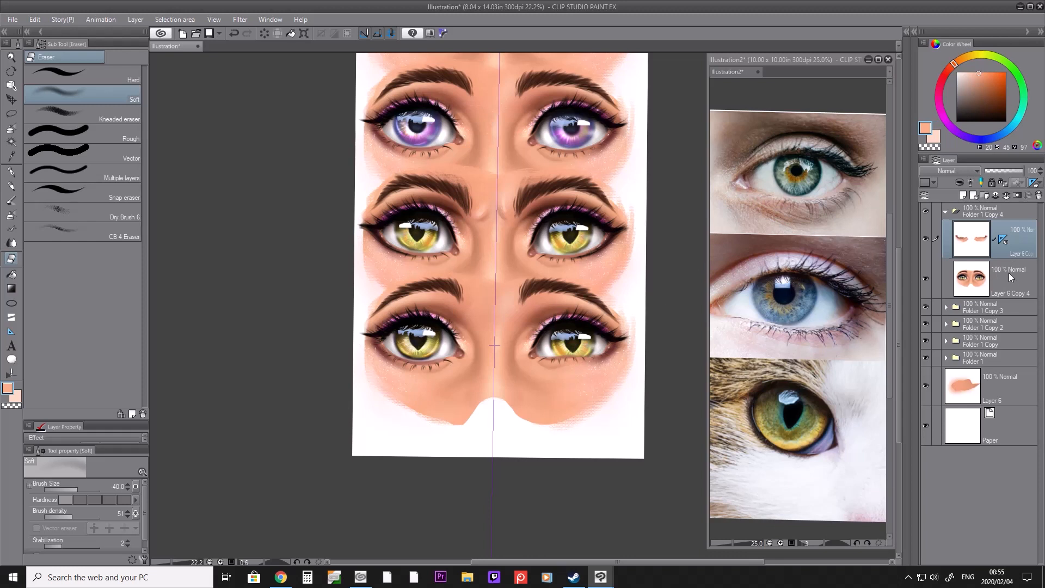
pyautogui.rightClick(1028, 254)
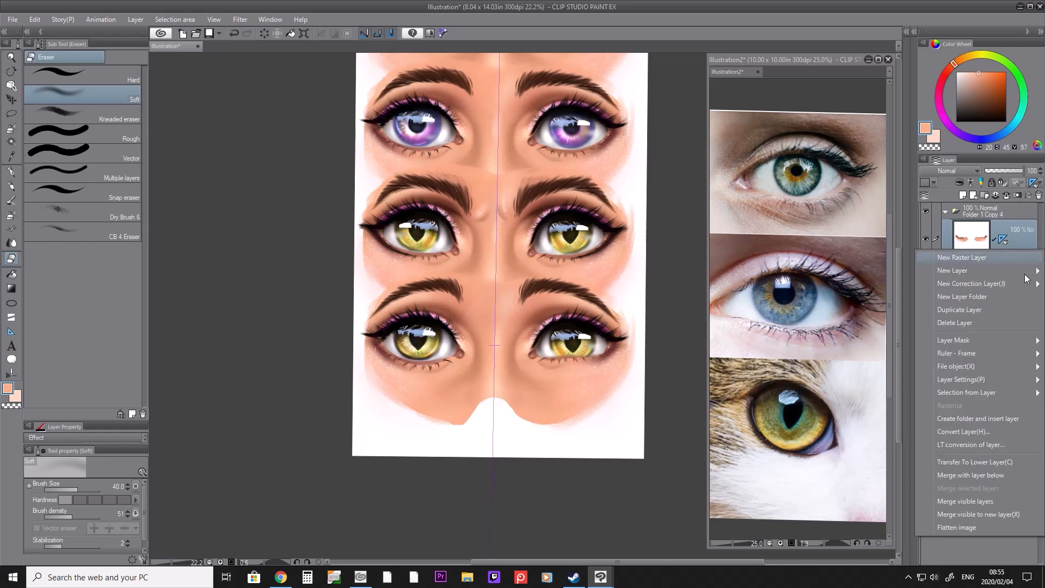
pyautogui.click(1001, 475)
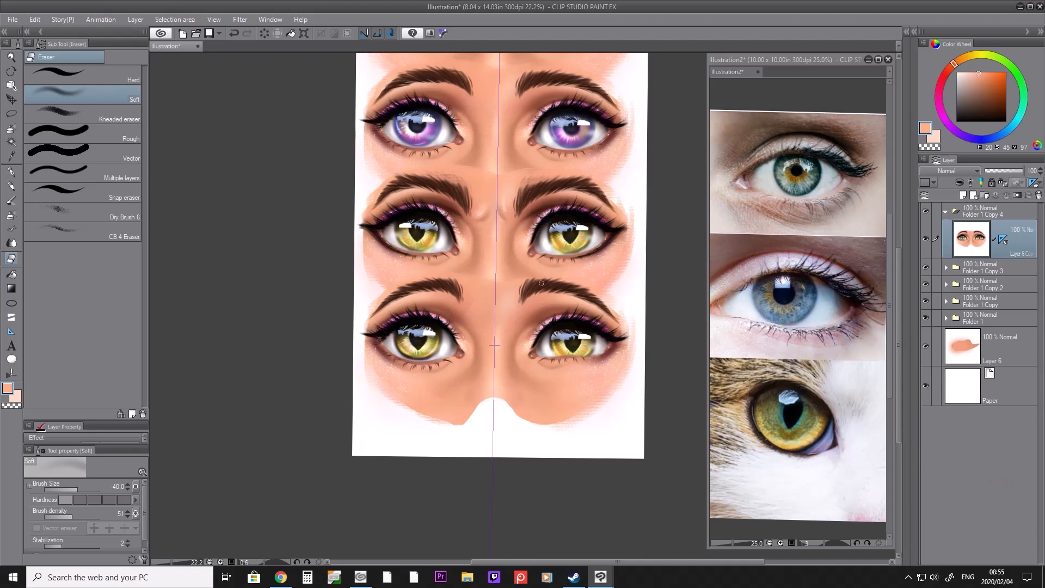
# Step: Lasso the areas around both eyes of the fourth pair and copy them to a new layer without transforming them
pyautogui.click(14, 117)
pyautogui.moveTo(563, 400)
pyautogui.mouseDown()
pyautogui.moveTo(507, 344)
pyautogui.moveTo(551, 304)
pyautogui.moveTo(586, 303)
pyautogui.moveTo(635, 363)
pyautogui.mouseUp()
pyautogui.click(538, 420)
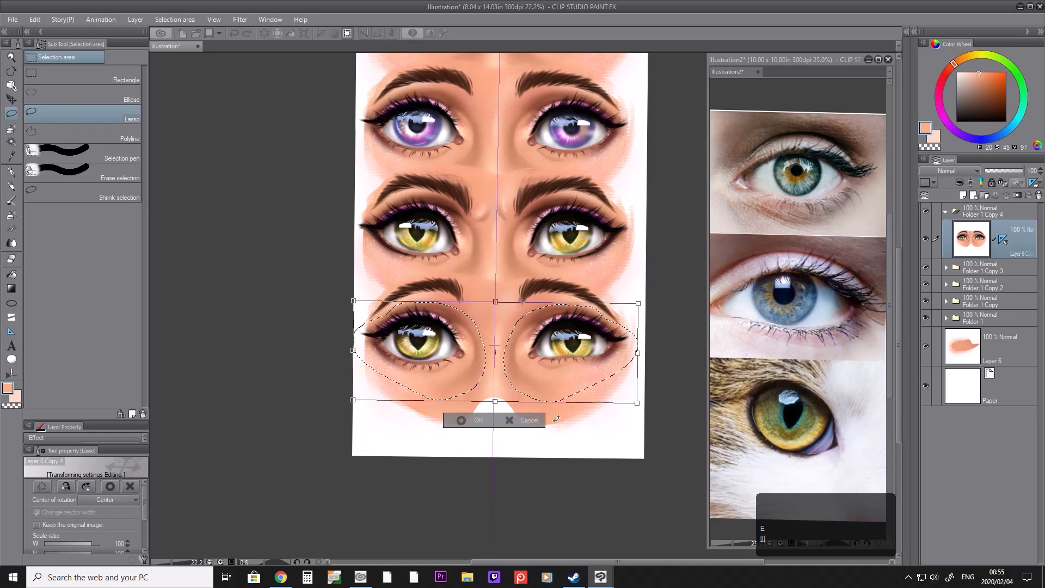
pyautogui.click(522, 422)
pyautogui.click(523, 422)
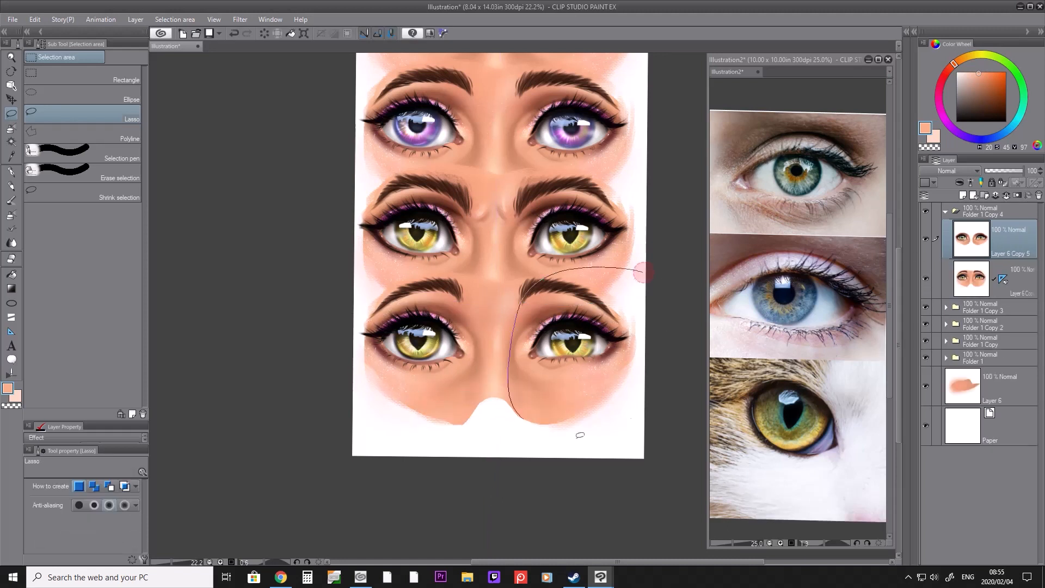
# Step: Lasso the fourth pair's right eye and brow on the copied layer and flip it horizontally onto the left eye
pyautogui.moveTo(643, 272); pyautogui.dragTo(618, 434)
pyautogui.click(619, 454)
pyautogui.moveTo(647, 351); pyautogui.dragTo(380, 305)
pyautogui.moveTo(496, 343); pyautogui.dragTo(463, 342)
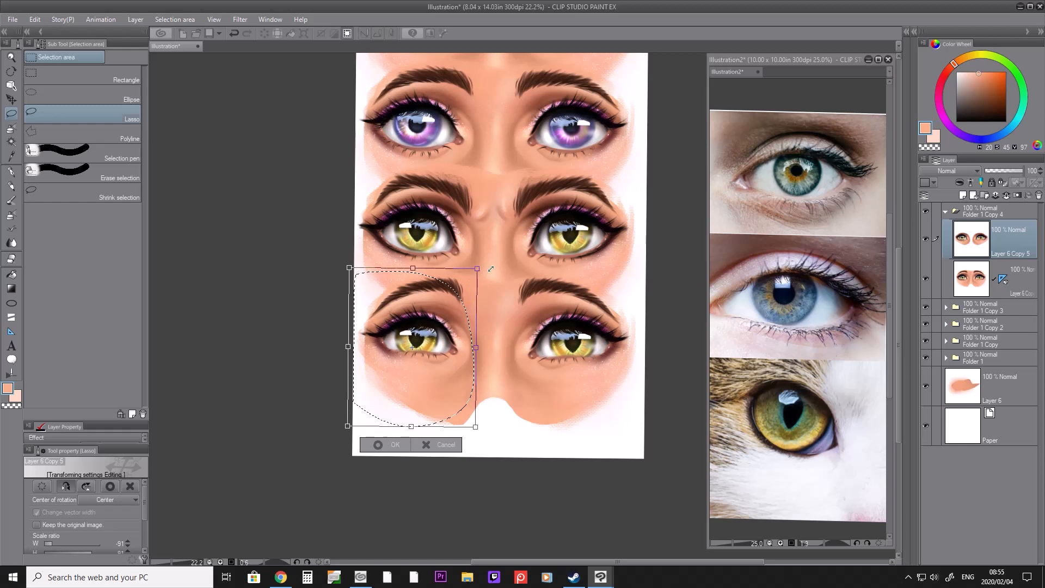
# Step: Rotate and slightly enlarge the flipped eye to line up with the original left eye, and apply the transformation
pyautogui.moveTo(436, 352); pyautogui.dragTo(444, 333)
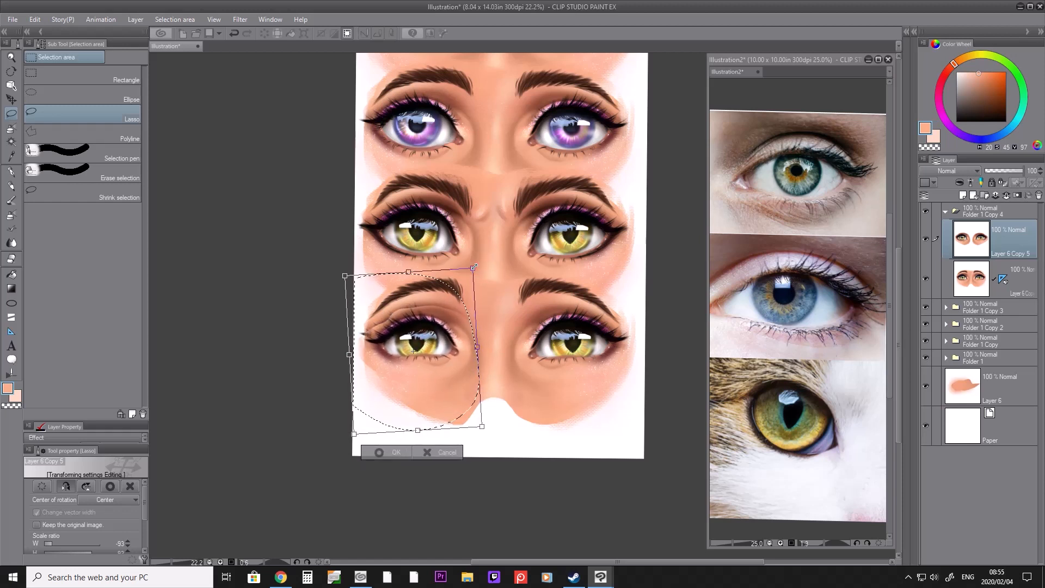
pyautogui.moveTo(474, 267); pyautogui.dragTo(481, 257)
pyautogui.moveTo(467, 305); pyautogui.dragTo(458, 317)
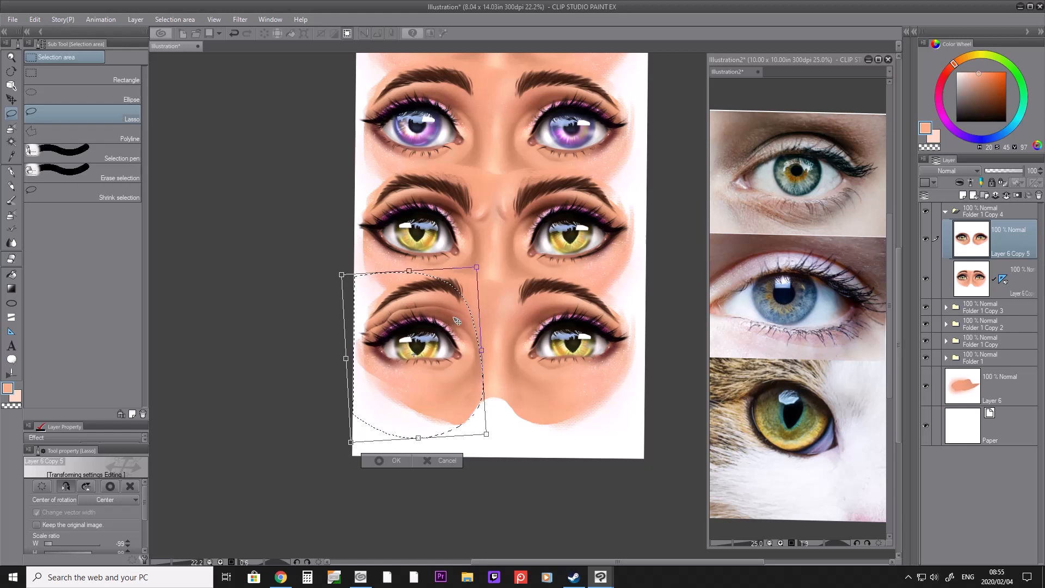
pyautogui.moveTo(457, 320); pyautogui.dragTo(457, 320)
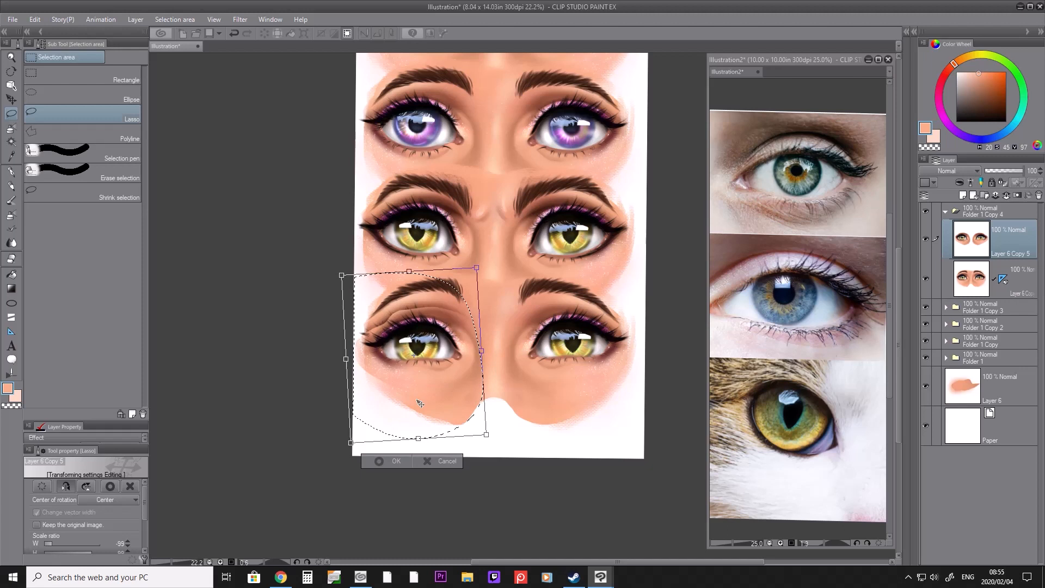
pyautogui.click(384, 461)
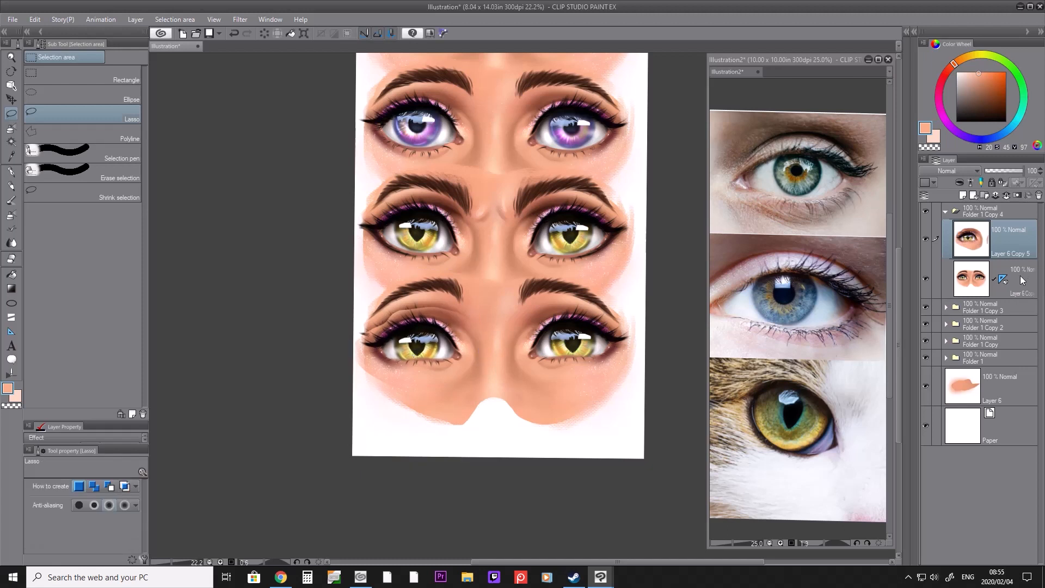
pyautogui.click(1025, 279)
pyautogui.press('e')
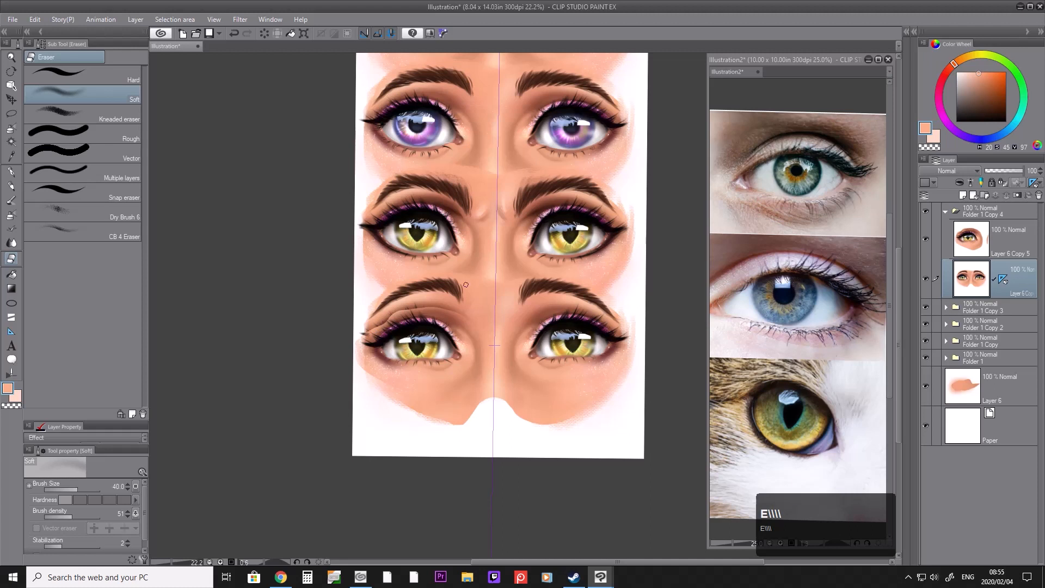
pyautogui.hotkey('ctrl', 't')
pyautogui.click(514, 454)
pyautogui.press('m')
pyautogui.moveTo(452, 387); pyautogui.dragTo(472, 294)
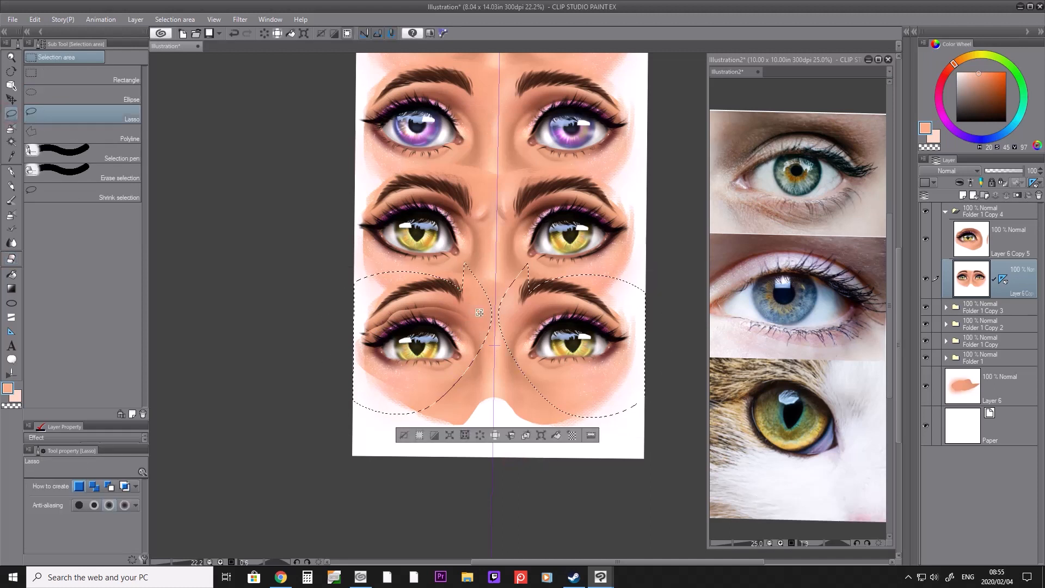
pyautogui.click(662, 245)
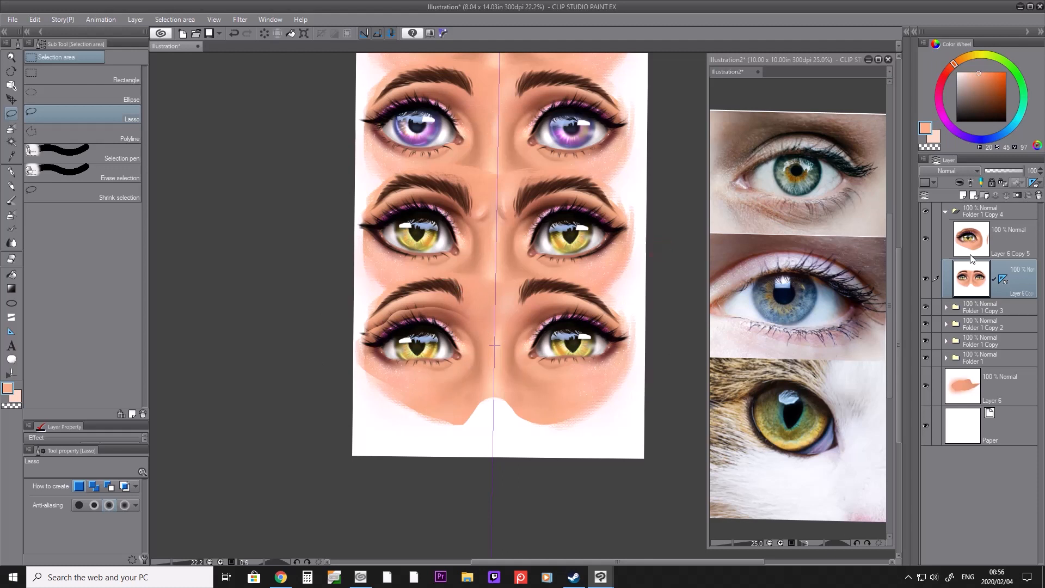
# Step: Scale the flipped eye on Layer 6 Copy 5 to 110% and position it over the fourth pair's left eye
pyautogui.click(998, 256)
pyautogui.moveTo(482, 300)
pyautogui.mouseDown()
pyautogui.moveTo(445, 427)
pyautogui.moveTo(483, 284)
pyautogui.moveTo(432, 256)
pyautogui.mouseUp()
pyautogui.click(470, 447)
pyautogui.moveTo(505, 308)
pyautogui.mouseDown()
pyautogui.moveTo(375, 381)
pyautogui.moveTo(488, 324)
pyautogui.mouseUp()
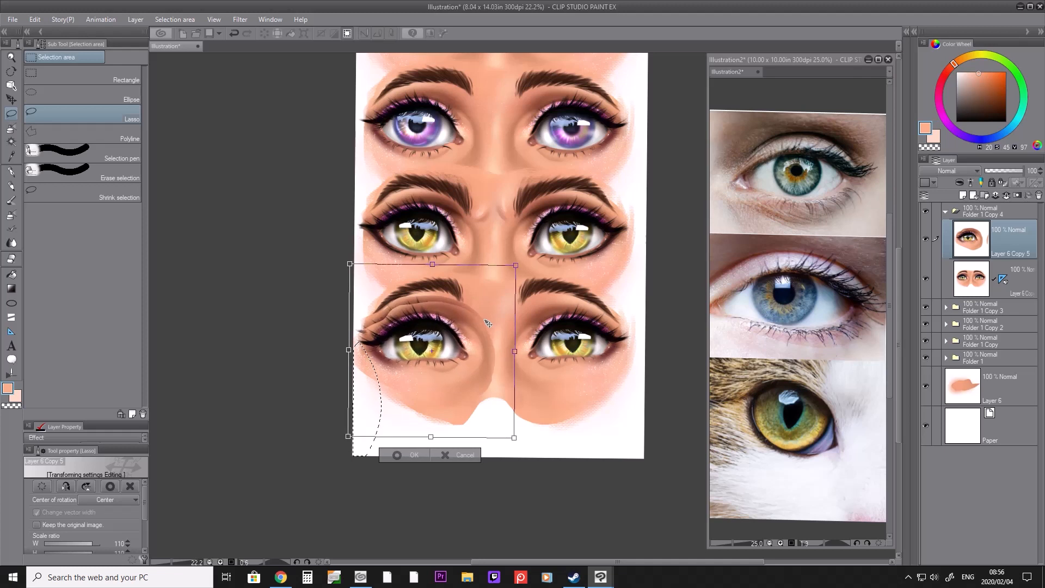
pyautogui.click(411, 454)
# Step: Erase the skin and brow edges around the flipped left eye with the Soft eraser at size 250 to blend it in
pyautogui.press('e')
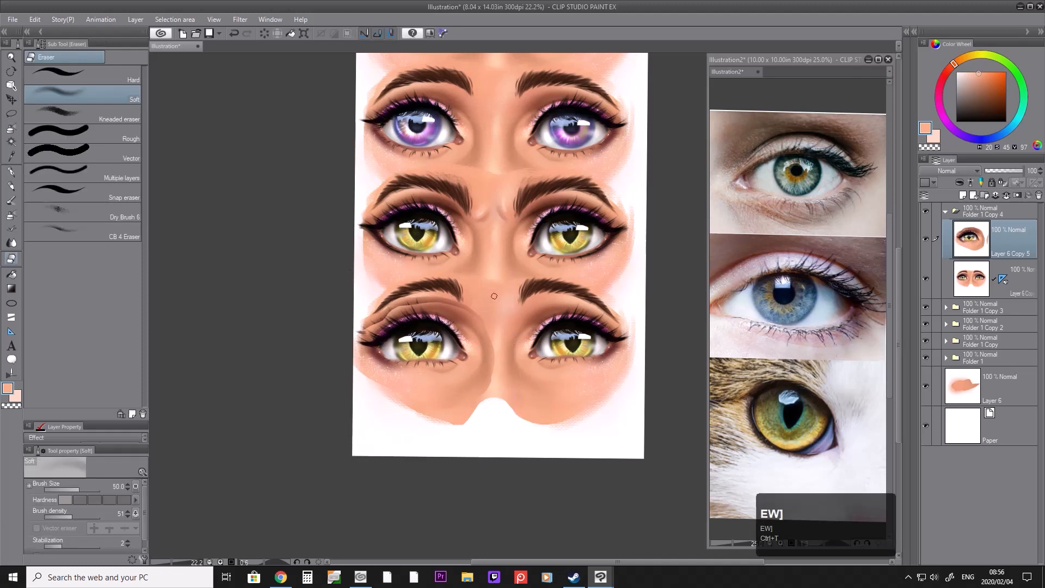
pyautogui.press(']')
pyautogui.press(']')
pyautogui.press(']')
pyautogui.press('[')
pyautogui.press('[')
pyautogui.press('[')
pyautogui.moveTo(494, 350)
pyautogui.mouseDown()
pyautogui.moveTo(494, 366)
pyautogui.moveTo(436, 406)
pyautogui.moveTo(353, 380)
pyautogui.mouseUp()
pyautogui.press('[')
pyautogui.press('[')
pyautogui.moveTo(354, 327)
pyautogui.mouseDown()
pyautogui.moveTo(399, 311)
pyautogui.moveTo(485, 319)
pyautogui.moveTo(496, 346)
pyautogui.mouseUp()
pyautogui.moveTo(369, 308)
pyautogui.mouseDown()
pyautogui.moveTo(444, 300)
pyautogui.moveTo(371, 320)
pyautogui.moveTo(401, 308)
pyautogui.moveTo(385, 306)
pyautogui.moveTo(371, 322)
pyautogui.moveTo(434, 300)
pyautogui.moveTo(480, 324)
pyautogui.mouseUp()
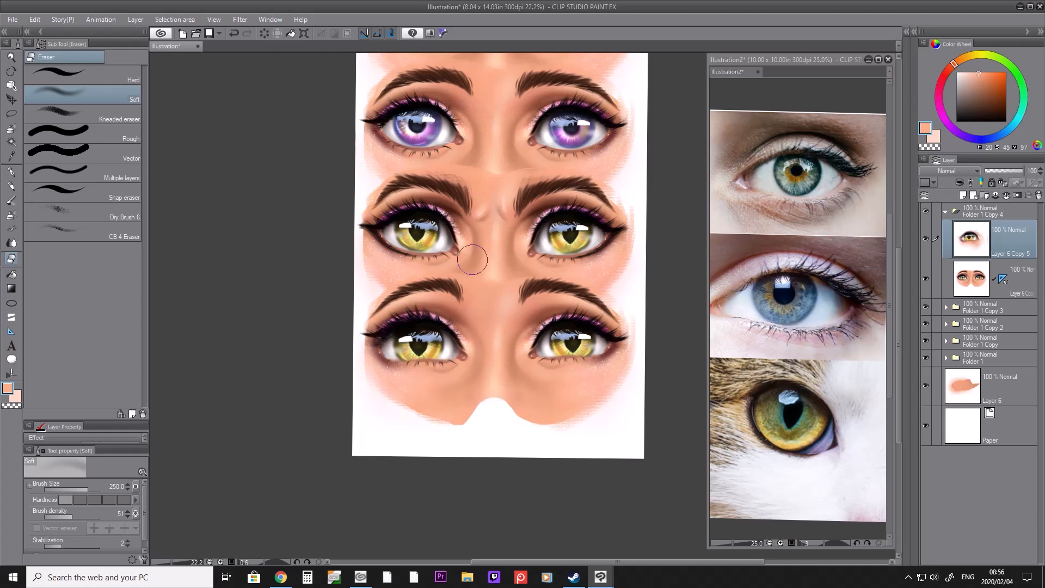
# Step: Scale the blended left eye down to 96% and align it with the eye beneath
pyautogui.hotkey('ctrl', 't')
pyautogui.moveTo(432, 295); pyautogui.dragTo(431, 299)
pyautogui.moveTo(455, 337); pyautogui.dragTo(478, 320)
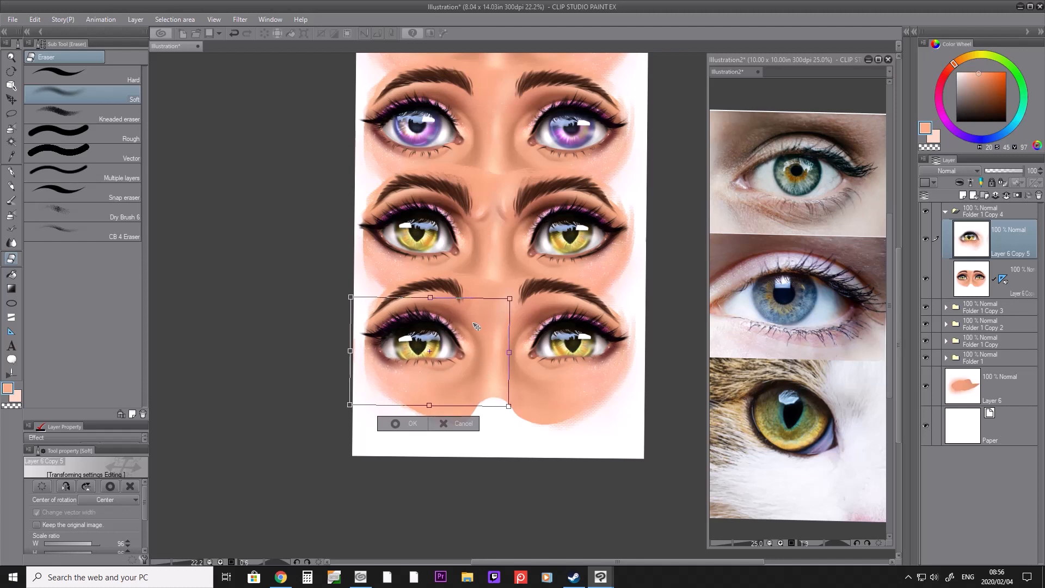
pyautogui.click(401, 425)
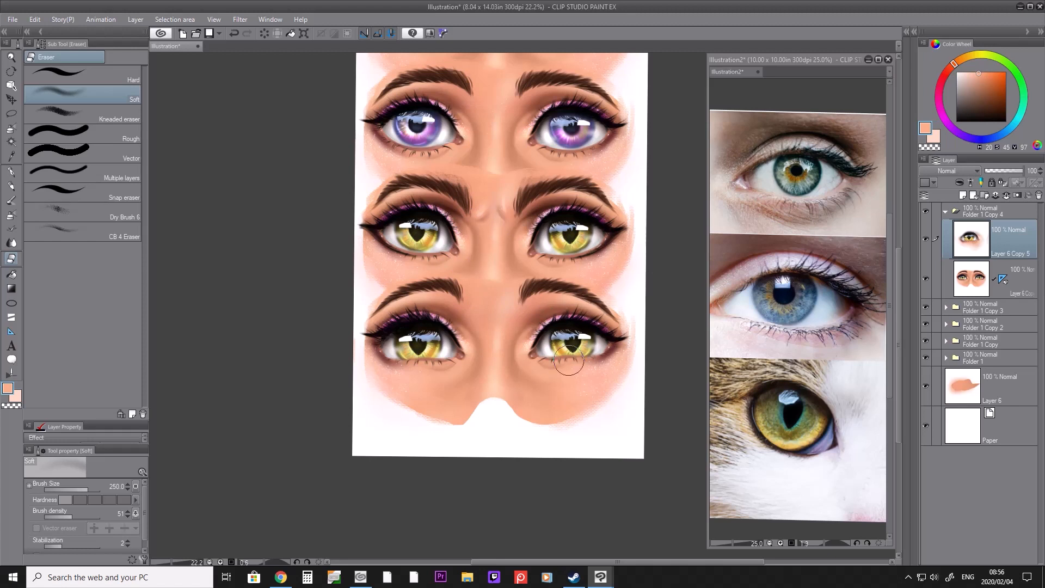
# Step: Sample the brown eyelid shade and paint under the fourth pair's lower eyelids with dv_stroke_1 at size 30
pyautogui.press('i')
pyautogui.click(456, 310)
pyautogui.press('b')
pyautogui.press(']')
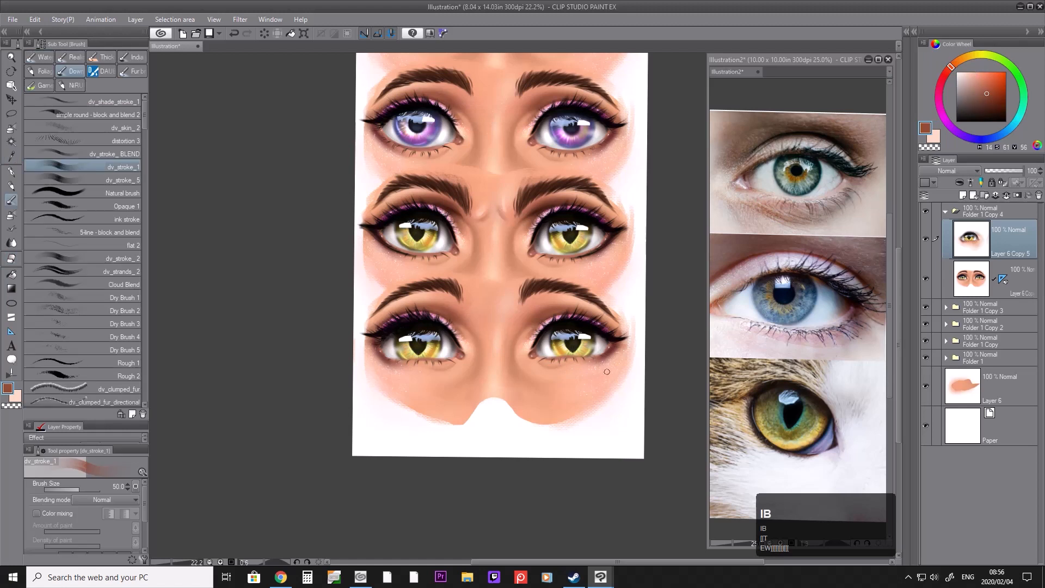
pyautogui.press('[')
pyautogui.press('[')
pyautogui.press('[')
pyautogui.click(538, 362)
pyautogui.press(']')
pyautogui.moveTo(554, 365); pyautogui.dragTo(577, 364)
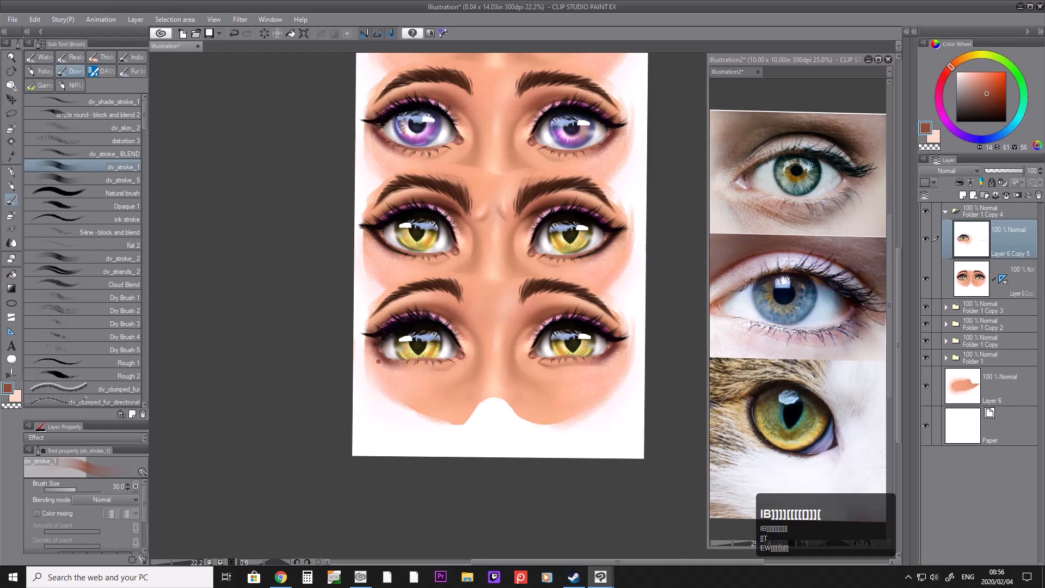
pyautogui.moveTo(437, 371); pyautogui.dragTo(451, 364)
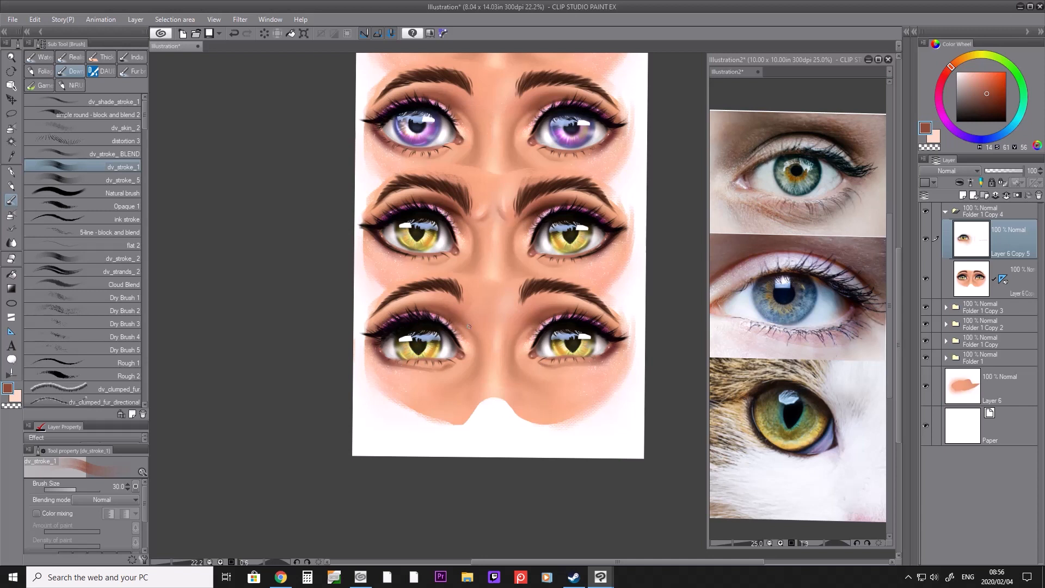
# Step: Extend the canvas downward to 8.04 x 15.55 in to make room below the fourth pair
pyautogui.press('/')
pyautogui.moveTo(466, 327); pyautogui.dragTo(441, 328)
pyautogui.moveTo(526, 327); pyautogui.dragTo(539, 334)
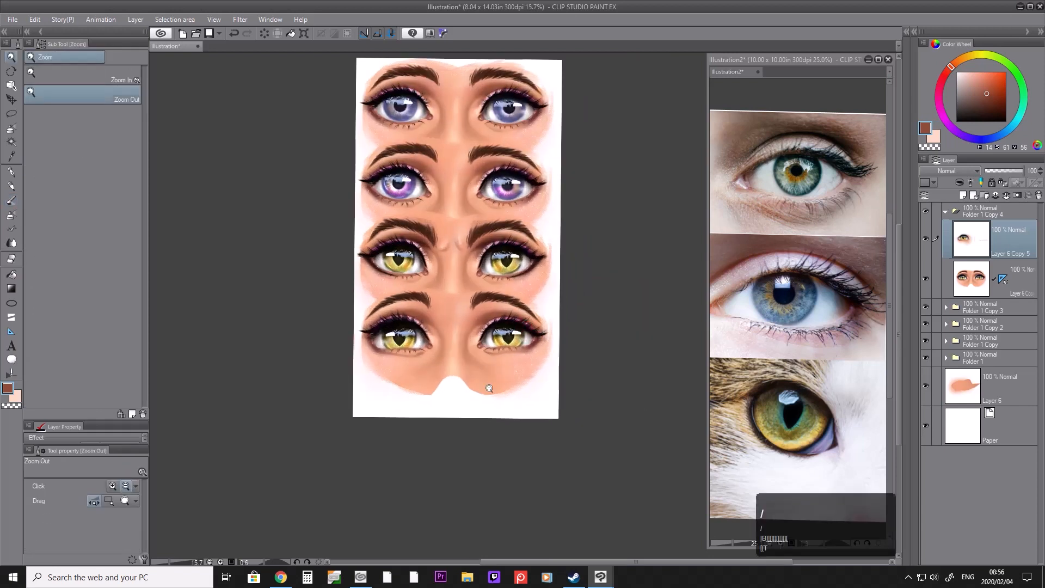
pyautogui.click(34, 19)
pyautogui.moveTo(472, 386)
pyautogui.mouseDown()
pyautogui.moveTo(453, 385)
pyautogui.moveTo(464, 433)
pyautogui.moveTo(493, 385)
pyautogui.moveTo(464, 377)
pyautogui.mouseUp()
pyautogui.click(76, 285)
pyautogui.click(197, 400)
# Step: Merge Layer 6 Copy 5 into the eye layer below and delete that layer's symmetry ruler
pyautogui.press('i')
pyautogui.click(1016, 250)
pyautogui.click(1006, 195)
pyautogui.press('i')
pyautogui.press('b')
pyautogui.press('b')
pyautogui.press(']')
pyautogui.rightClick(1003, 239)
pyautogui.click(945, 259)
# Step: Sample the skin colour and paint a broad skin area below the fourth pair with an enlarged brush
pyautogui.press('i')
pyautogui.press('b')
pyautogui.press('i')
pyautogui.press('b')
pyautogui.press(']')
pyautogui.press(']')
pyautogui.press(']')
pyautogui.press(']')
pyautogui.press(']')
pyautogui.press('i')
pyautogui.press('b')
pyautogui.press('i')
pyautogui.press('b')
pyautogui.moveTo(386, 381)
pyautogui.mouseDown()
pyautogui.moveTo(420, 374)
pyautogui.moveTo(501, 422)
pyautogui.moveTo(539, 391)
pyautogui.mouseUp()
# Step: Resample the skin tone near the right eye and extend the skin toward the canvas's lower edge with dv_stroke_1
pyautogui.press('i')
pyautogui.click(567, 354)
pyautogui.press('b')
pyautogui.click(71, 71)
pyautogui.click(87, 167)
pyautogui.moveTo(577, 357)
pyautogui.mouseDown()
pyautogui.moveTo(496, 444)
pyautogui.moveTo(402, 454)
pyautogui.mouseUp()
# Step: Resample the skin tone and fill the lower face below the fourth pair with dv_stroke_1 enlarged to 600
pyautogui.press('i')
pyautogui.press('b')
pyautogui.press('b')
pyautogui.press(']')
pyautogui.press(']')
pyautogui.press(']')
pyautogui.press(']')
pyautogui.moveTo(481, 364)
pyautogui.mouseDown()
pyautogui.moveTo(399, 422)
pyautogui.moveTo(480, 471)
pyautogui.moveTo(583, 380)
pyautogui.mouseUp()
pyautogui.press('i')
pyautogui.press('b')
pyautogui.press('b')
pyautogui.press('b')
pyautogui.press('b')
pyautogui.press(']')
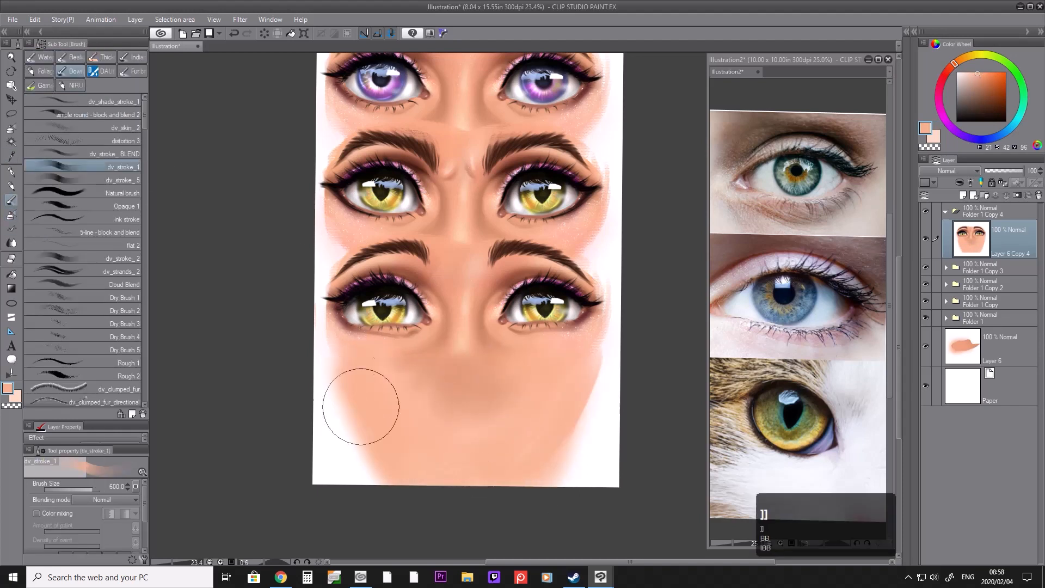
# Step: Undo the last skin stroke and rework the lower-left skin edge with a smaller brush from the neighbouring brush group
pyautogui.hotkey('ctrl', 'z')
pyautogui.click(101, 71)
pyautogui.press('[')
pyautogui.press('[')
pyautogui.press('[')
pyautogui.press('[')
pyautogui.moveTo(359, 439); pyautogui.dragTo(351, 460)
# Step: Widen the skin along the right side of the face up toward the right eye with an enlarged brush
pyautogui.press(']')
pyautogui.press(']')
pyautogui.press(']')
pyautogui.press(']')
pyautogui.moveTo(542, 450); pyautogui.dragTo(594, 363)
# Step: Resample the skin tone and blend the skin in the centre of the face below the eyes with a smaller brush
pyautogui.press('[')
pyautogui.press('[')
pyautogui.press('[')
pyautogui.press('[')
pyautogui.press('[')
pyautogui.press('[')
pyautogui.press('i')
pyautogui.press('b')
pyautogui.moveTo(499, 399)
pyautogui.mouseDown()
pyautogui.moveTo(442, 405)
pyautogui.moveTo(466, 401)
pyautogui.mouseUp()
# Step: Sample the shading below the right eye's inner corner and paint the right nostril with a much smaller dv_stroke_1 brush
pyautogui.press('i')
pyautogui.click(490, 339)
pyautogui.press('b')
pyautogui.press('[')
pyautogui.press('[')
pyautogui.press('[')
pyautogui.press('[')
pyautogui.press('[')
pyautogui.click(70, 71)
pyautogui.press('[')
pyautogui.press('[')
pyautogui.press('[')
pyautogui.press('[')
pyautogui.moveTo(486, 392)
pyautogui.mouseDown()
pyautogui.moveTo(435, 387)
pyautogui.moveTo(485, 396)
pyautogui.moveTo(441, 380)
pyautogui.moveTo(488, 390)
pyautogui.moveTo(469, 376)
pyautogui.moveTo(437, 388)
pyautogui.moveTo(491, 388)
pyautogui.mouseUp()
# Step: Sample the skin tone and widen the skin along both sides of the lower face with an enlarged brush
pyautogui.press('i')
pyautogui.press('u')
pyautogui.press('b')
pyautogui.press(']')
pyautogui.press(']')
pyautogui.press('i')
pyautogui.press('b')
pyautogui.press('b')
# Step: Paint the shading around the base of the nose with a much smaller brush, resampling nearby tones
pyautogui.press('[')
pyautogui.press('[')
pyautogui.press('[')
pyautogui.press('[')
pyautogui.press('[')
pyautogui.press('[')
pyautogui.press(']')
pyautogui.press(']')
pyautogui.press('i')
pyautogui.press('b')
pyautogui.press('b')
# Step: Blend the skin around the nose, sample black, and paint the nostrils and underside of the nose
pyautogui.press(']')
pyautogui.press(']')
pyautogui.press(']')
pyautogui.press(']')
pyautogui.press('[')
pyautogui.press('i')
pyautogui.press('b')
pyautogui.press(']')
pyautogui.press(']')
pyautogui.press('[')
pyautogui.press('[')
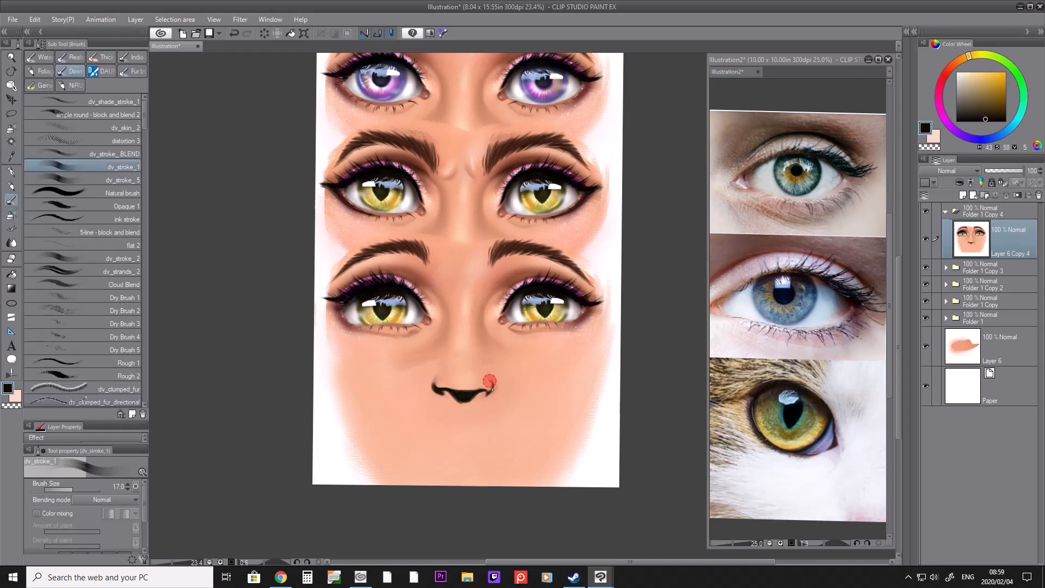
# Step: Sample the tone at the outer corner of the left eye and start the upper lip below the nose with an enlarged brush
pyautogui.press('i')
pyautogui.press('i')
pyautogui.click(341, 312)
pyautogui.press('b')
pyautogui.press(']')
pyautogui.press(']')
pyautogui.press(']')
pyautogui.press(']')
pyautogui.moveTo(465, 427)
pyautogui.mouseDown()
pyautogui.moveTo(395, 407)
pyautogui.moveTo(500, 418)
pyautogui.mouseUp()
# Step: Pick a more vivid pink and extend the upper lip toward the right mouth corner with a smaller brush
pyautogui.press('b')
pyautogui.press('b')
pyautogui.press('b')
pyautogui.press(']')
pyautogui.press(']')
pyautogui.press(']')
pyautogui.press(']')
pyautogui.click(991, 84)
pyautogui.press('[')
pyautogui.press('[')
pyautogui.press('[')
pyautogui.press('[')
pyautogui.press('[')
pyautogui.press('[')
pyautogui.press('[')
pyautogui.moveTo(506, 419); pyautogui.dragTo(532, 411)
# Step: Fill the upper lip from corner to corner with an enlarged brush and sample the tone by the right corner to refine its edge
pyautogui.press(']')
pyautogui.press(']')
pyautogui.press(']')
pyautogui.press(']')
pyautogui.press(']')
pyautogui.press(']')
pyautogui.press(']')
pyautogui.press(']')
pyautogui.press(']')
pyautogui.moveTo(413, 421); pyautogui.dragTo(533, 412)
pyautogui.press('i')
pyautogui.click(525, 428)
pyautogui.press('b')
pyautogui.press('[')
pyautogui.press('[')
# Step: Sample the lip colour and paint the full lower lip with a much larger brush
pyautogui.press('i')
pyautogui.click(467, 427)
pyautogui.press('b')
pyautogui.press(']')
pyautogui.press(']')
pyautogui.press(']')
pyautogui.press(']')
pyautogui.press(']')
pyautogui.press(']')
pyautogui.press(']')
pyautogui.press(']')
pyautogui.press(']')
pyautogui.press(']')
pyautogui.moveTo(486, 443)
pyautogui.mouseDown()
pyautogui.moveTo(436, 435)
pyautogui.moveTo(492, 443)
pyautogui.moveTo(457, 436)
pyautogui.mouseUp()
# Step: Sample the shading beside the nose bridge and paint a smile crease at the right mouth corner with a smaller brush
pyautogui.press('i')
pyautogui.click(486, 348)
pyautogui.press('b')
pyautogui.press('[')
pyautogui.press('[')
pyautogui.press('[')
pyautogui.moveTo(529, 402); pyautogui.dragTo(551, 419)
# Step: Sample the skin beside the left nostril, refine the right nostril's outer edge and tidy both sides of the lower lip
pyautogui.press('i')
pyautogui.click(435, 380)
pyautogui.press('b')
pyautogui.moveTo(489, 373); pyautogui.dragTo(494, 387)
pyautogui.moveTo(434, 454); pyautogui.dragTo(418, 432)
pyautogui.moveTo(507, 447); pyautogui.dragTo(525, 424)
# Step: Pick a darker magenta and paint the parting line between the lips from corner to corner with a much smaller brush
pyautogui.press('i')
pyautogui.press('b')
pyautogui.press('[')
pyautogui.press('[')
pyautogui.press('i')
pyautogui.click(1000, 98)
pyautogui.press('[')
pyautogui.press('[')
pyautogui.press('[')
pyautogui.press('[')
pyautogui.press('[')
pyautogui.press('b')
pyautogui.press('[')
pyautogui.press('[')
pyautogui.press('[')
pyautogui.press('[')
pyautogui.press('[')
pyautogui.moveTo(414, 423)
pyautogui.mouseDown()
pyautogui.moveTo(456, 434)
pyautogui.moveTo(526, 418)
pyautogui.mouseUp()
pyautogui.moveTo(404, 416)
pyautogui.mouseDown()
pyautogui.moveTo(466, 439)
pyautogui.moveTo(513, 429)
pyautogui.mouseUp()
# Step: Pick white as the painting colour at brush size 17 and add a new layer above the face layer
pyautogui.press('[')
pyautogui.click(956, 72)
pyautogui.click(963, 195)
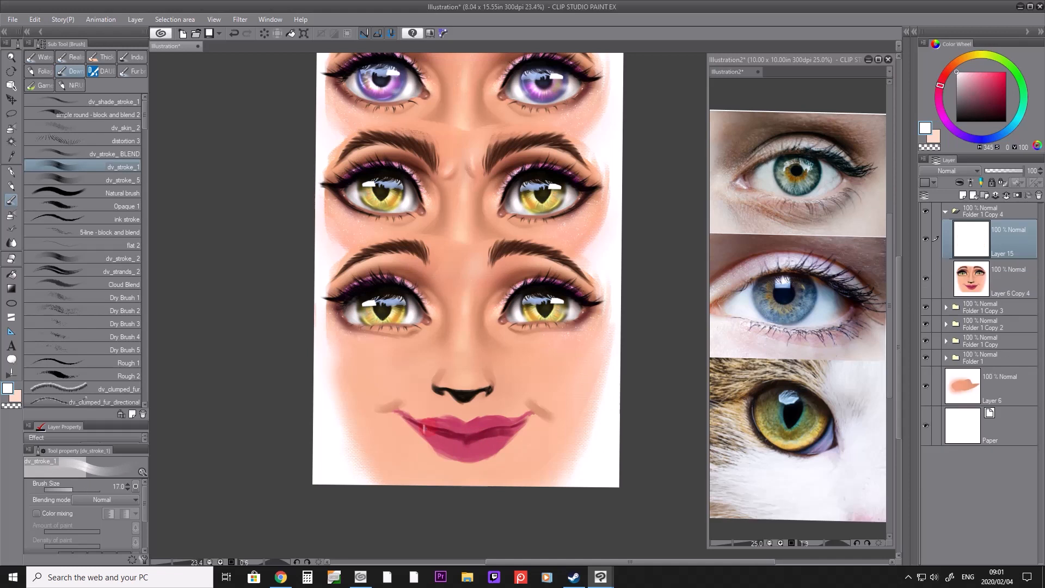
# Step: Paint white teeth with a pointed fang on each side along the parting between the lips
pyautogui.moveTo(427, 428)
pyautogui.mouseDown()
pyautogui.moveTo(450, 435)
pyautogui.moveTo(425, 413)
pyautogui.mouseUp()
pyautogui.press('/')
# Step: Sample the dark magenta of the lips and shade the lower lip on the face layer with a larger brush
pyautogui.press('i')
pyautogui.click(428, 450)
pyautogui.press('b')
pyautogui.press(']')
pyautogui.press(']')
pyautogui.press(']')
pyautogui.press(']')
pyautogui.press(']')
pyautogui.press(']')
pyautogui.press(']')
pyautogui.press(']')
pyautogui.press(']')
pyautogui.press('[')
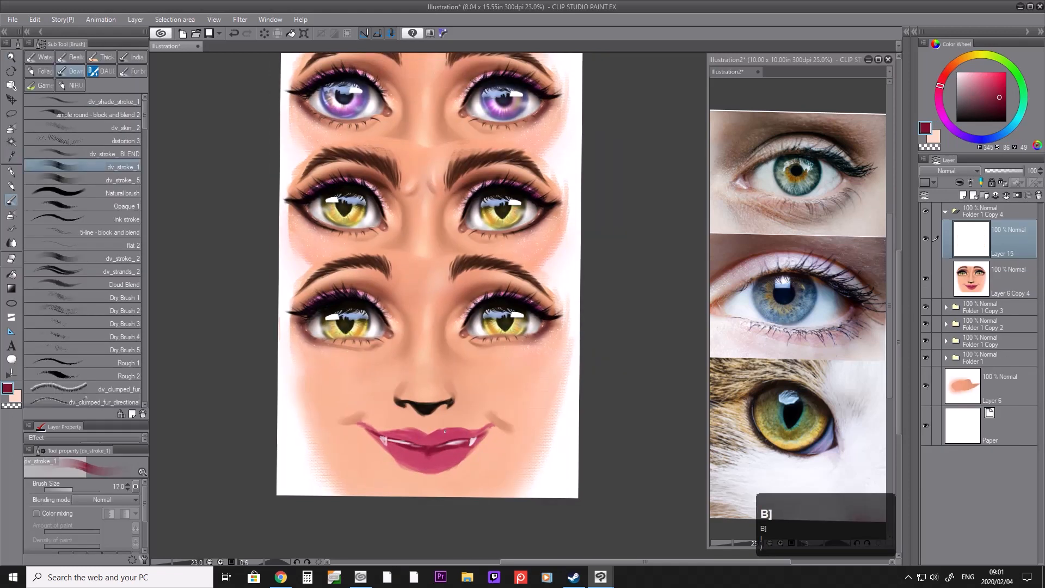
pyautogui.click(971, 278)
pyautogui.moveTo(396, 460); pyautogui.dragTo(430, 471)
# Step: Sample skin tones beside the left mouth corner and soften the skin around the mouth with a larger brush
pyautogui.press('i')
pyautogui.click(364, 425)
pyautogui.press('b')
pyautogui.press('i')
pyautogui.click(375, 435)
pyautogui.press('b')
pyautogui.press('i')
pyautogui.press('b')
pyautogui.press(']')
pyautogui.press(']')
pyautogui.press(']')
pyautogui.press('/')
pyautogui.moveTo(512, 338)
pyautogui.mouseDown()
pyautogui.moveTo(454, 336)
pyautogui.moveTo(569, 338)
pyautogui.mouseUp()
pyautogui.press('i')
pyautogui.click(430, 423)
pyautogui.press('b')
pyautogui.press('b')
# Step: Lasso the mouth, place a copy on its own layer above the face layer and adjust its shape with a transform
pyautogui.click(12, 113)
pyautogui.rightClick(980, 239)
pyautogui.click(989, 469)
pyautogui.moveTo(467, 392); pyautogui.dragTo(468, 385)
pyautogui.click(460, 460)
pyautogui.click(474, 460)
pyautogui.moveTo(507, 442); pyautogui.dragTo(501, 448)
pyautogui.click(413, 464)
# Step: Sample the skin beside the nose and blend the cheek left of the mouth at brush size 120
pyautogui.press('i')
pyautogui.click(466, 387)
pyautogui.press('b')
pyautogui.press(']')
pyautogui.press(']')
pyautogui.moveTo(368, 403); pyautogui.dragTo(371, 390)
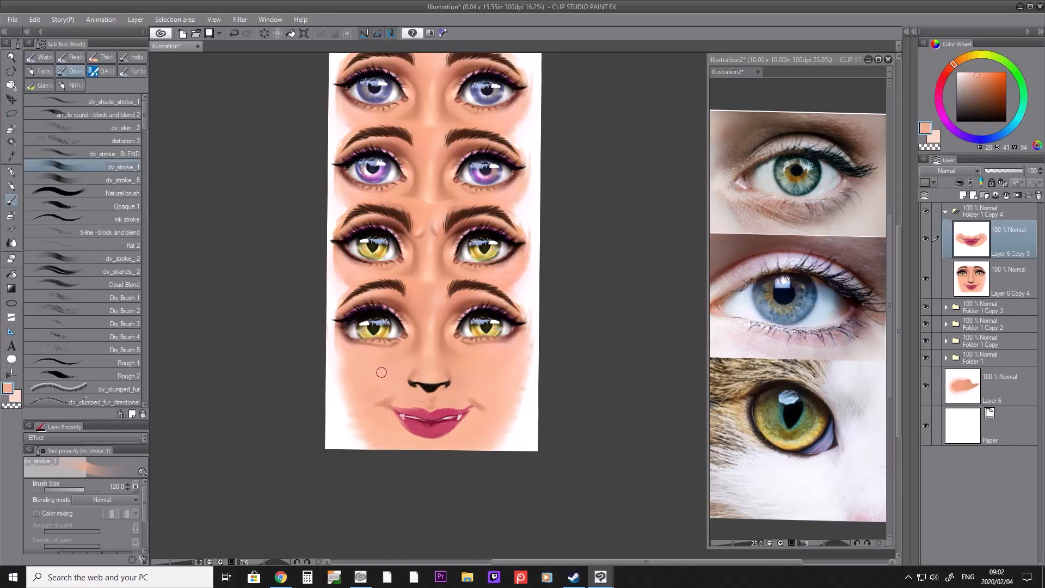
# Step: Undo the last stroke and rework the skin around the mouth corners with a resampled skin tone and a smaller brush
pyautogui.press('i')
pyautogui.press('b')
pyautogui.press('[')
pyautogui.press('[')
pyautogui.press('[')
pyautogui.press('[')
pyautogui.hotkey('ctrl', 'z')
pyautogui.press('i')
pyautogui.click(387, 421)
pyautogui.press('b')
pyautogui.press('i')
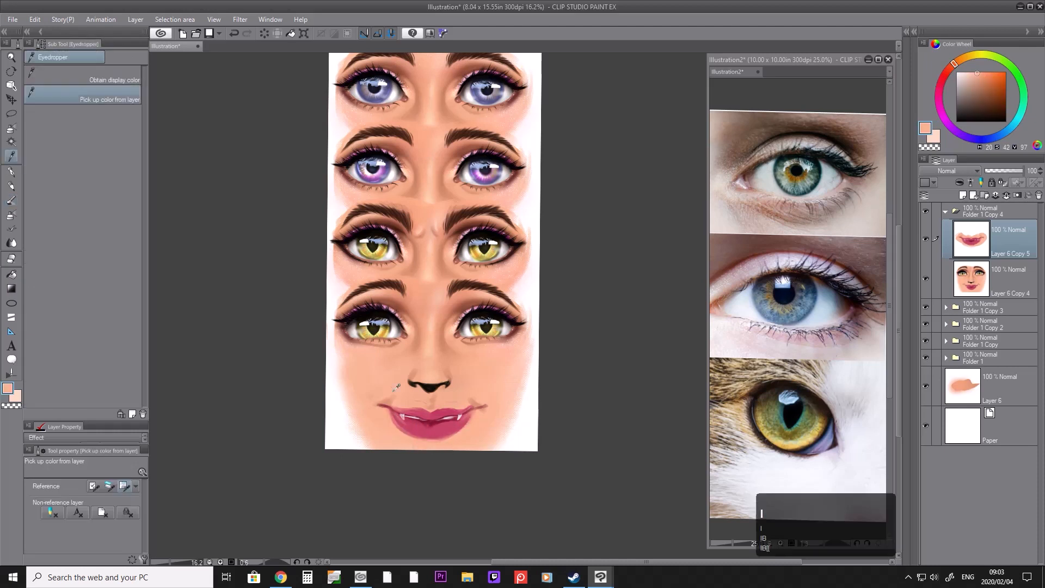
# Step: Add light pink highlights to the lower lip with the Real G-Pen at size 30 and merge the mouth layer into the face layer
pyautogui.click(966, 70)
pyautogui.press('p')
pyautogui.moveTo(421, 430); pyautogui.dragTo(451, 429)
pyautogui.rightClick(980, 239)
pyautogui.click(974, 403)
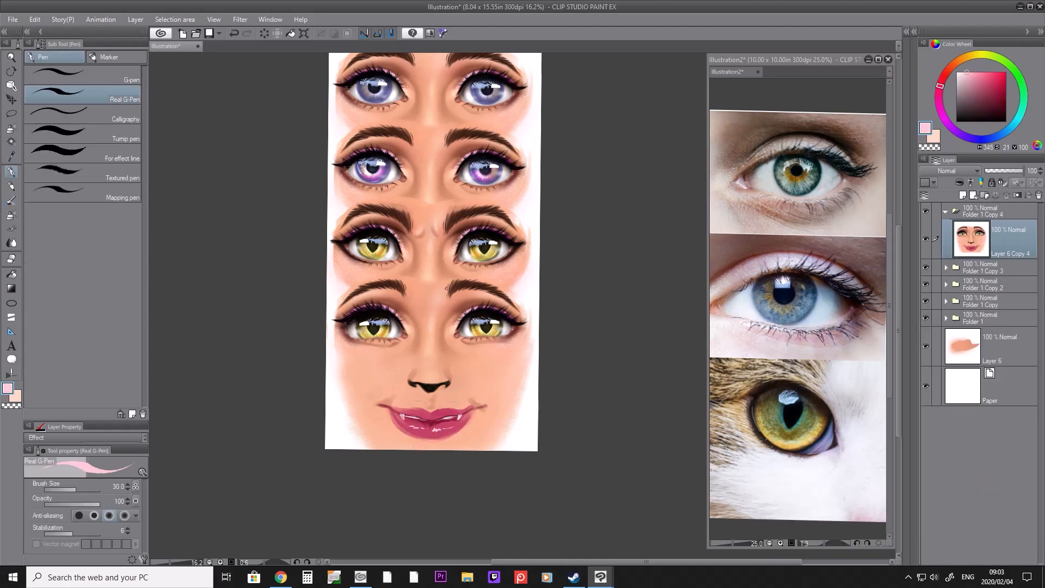
# Step: Trim the outer edges of the lower face with the eraser and blend the cheeks and jaw with sampled skin tones
pyautogui.press('e')
pyautogui.moveTo(536, 334); pyautogui.dragTo(494, 449)
pyautogui.moveTo(359, 414); pyautogui.dragTo(372, 449)
pyautogui.press('b')
pyautogui.keyDown('alt'); pyautogui.click(365, 408); pyautogui.keyUp('alt')
pyautogui.keyDown('alt'); pyautogui.click(362, 419); pyautogui.keyUp('alt')
pyautogui.press('i')
pyautogui.press('b')
pyautogui.moveTo(520, 352); pyautogui.dragTo(499, 425)
# Step: Sample the lip colour and rework the area between the upper lip and the nose with a smaller brush
pyautogui.press('i')
pyautogui.click(428, 412)
pyautogui.press('b')
pyautogui.press('[')
pyautogui.press('[')
pyautogui.press('[')
pyautogui.moveTo(428, 409)
pyautogui.mouseDown()
pyautogui.moveTo(383, 408)
pyautogui.moveTo(434, 384)
pyautogui.mouseUp()
pyautogui.press('i')
pyautogui.press('b')
pyautogui.press('i')
pyautogui.press('b')
pyautogui.press('i')
pyautogui.press('b')
pyautogui.press('b')
pyautogui.press('b')
# Step: Sample the near-black nostril colour and darken the upper lip with it
pyautogui.press(']')
pyautogui.press(']')
pyautogui.press(']')
pyautogui.press(']')
pyautogui.press(']')
pyautogui.press(']')
pyautogui.press(']')
pyautogui.press(']')
pyautogui.press(']')
pyautogui.press(']')
pyautogui.press('i')
pyautogui.click(429, 388)
pyautogui.press('b')
pyautogui.press('[')
pyautogui.moveTo(384, 405); pyautogui.dragTo(438, 414)
pyautogui.press(']')
pyautogui.press(']')
pyautogui.press(']')
pyautogui.press(']')
# Step: Make a rectangular selection around the fourth face at the bottom of the canvas
pyautogui.hotkey('ctrl', 'space')
pyautogui.moveTo(479, 336)
pyautogui.mouseDown()
pyautogui.moveTo(401, 343)
pyautogui.moveTo(435, 340)
pyautogui.mouseUp()
pyautogui.press('m')
pyautogui.moveTo(323, 294)
pyautogui.mouseDown()
pyautogui.moveTo(528, 348)
pyautogui.moveTo(544, 463)
pyautogui.mouseUp()
# Step: Add a new layer above the face layer and paint a dark hair fringe over the forehead within the selection
pyautogui.press('b')
pyautogui.click(38, 85)
pyautogui.click(974, 121)
pyautogui.click(963, 195)
pyautogui.press(']')
pyautogui.press(']')
pyautogui.press(']')
pyautogui.press(']')
pyautogui.press('[')
pyautogui.press('[')
pyautogui.press('[')
pyautogui.press('[')
pyautogui.moveTo(420, 294)
pyautogui.mouseDown()
pyautogui.moveTo(400, 318)
pyautogui.moveTo(332, 310)
pyautogui.moveTo(318, 354)
pyautogui.moveTo(327, 432)
pyautogui.moveTo(341, 420)
pyautogui.moveTo(368, 431)
pyautogui.moveTo(419, 313)
pyautogui.mouseUp()
# Step: Paint hair strands from the top of the selection down past the eye on the right side of the face
pyautogui.press(']')
pyautogui.press(']')
pyautogui.press('[')
pyautogui.press('[')
pyautogui.press(']')
pyautogui.press(']')
pyautogui.press(']')
pyautogui.press(']')
pyautogui.press(']')
pyautogui.press(']')
pyautogui.press('[')
pyautogui.press('[')
pyautogui.press('[')
pyautogui.press('[')
pyautogui.moveTo(485, 295)
pyautogui.mouseDown()
pyautogui.moveTo(462, 309)
pyautogui.moveTo(491, 370)
pyautogui.mouseUp()
# Step: Extend the hair down the right cheek to the jaw, finishing the ends with a smaller brush
pyautogui.press(']')
pyautogui.press(']')
pyautogui.press(']')
pyautogui.press(']')
pyautogui.moveTo(498, 348)
pyautogui.mouseDown()
pyautogui.moveTo(496, 430)
pyautogui.moveTo(459, 434)
pyautogui.mouseUp()
pyautogui.press('[')
pyautogui.press('[')
pyautogui.moveTo(492, 403); pyautogui.dragTo(481, 435)
# Step: Lock the hair layer's transparent pixels and shade the hair with a colour sampled from the lips using a large brush
pyautogui.click(1003, 182)
pyautogui.press('i')
pyautogui.click(387, 416)
pyautogui.press('p')
pyautogui.press(']')
pyautogui.press(']')
pyautogui.press(']')
pyautogui.press(']')
pyautogui.press(']')
pyautogui.press(']')
pyautogui.press(']')
pyautogui.press(']')
pyautogui.moveTo(354, 321)
pyautogui.mouseDown()
pyautogui.moveTo(380, 361)
pyautogui.moveTo(355, 419)
pyautogui.mouseUp()
# Step: Add a layer directly above the face layer and set its blending mode to Multiply
pyautogui.click(1006, 279)
pyautogui.click(962, 195)
pyautogui.click(949, 170)
pyautogui.click(929, 203)
# Step: Paint hair shadows on the forehead and right cheek with a darkened skin tone, then erase the excess beside the mouth
pyautogui.press('i')
pyautogui.click(351, 381)
pyautogui.press('b')
pyautogui.press('[')
pyautogui.press('[')
pyautogui.press('[')
pyautogui.press('[')
pyautogui.click(982, 121)
pyautogui.moveTo(485, 362)
pyautogui.mouseDown()
pyautogui.moveTo(477, 411)
pyautogui.moveTo(435, 436)
pyautogui.mouseUp()
pyautogui.moveTo(348, 313); pyautogui.dragTo(473, 313)
pyautogui.press('e')
pyautogui.moveTo(468, 403)
pyautogui.mouseDown()
pyautogui.moveTo(430, 435)
pyautogui.moveTo(375, 430)
pyautogui.moveTo(468, 421)
pyautogui.mouseUp()
# Step: Recolour the hair layer with Hue/Saturation/Luminosity, setting the hue to 82 and strongly lowering the luminosity
pyautogui.click(1006, 239)
pyautogui.hotkey('ctrl', 'u')
pyautogui.moveTo(731, 104); pyautogui.dragTo(707, 104)
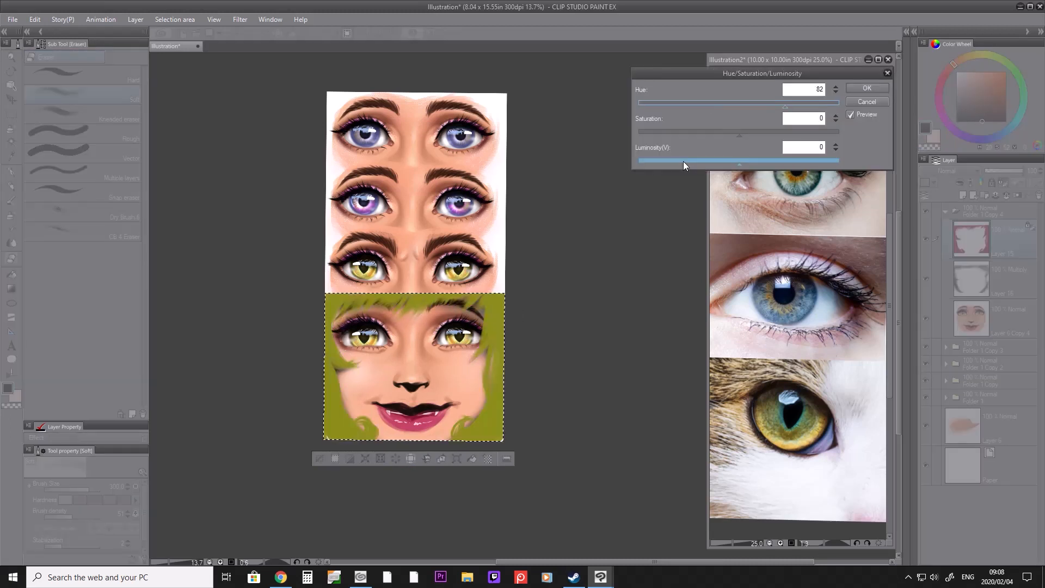
pyautogui.moveTo(731, 161); pyautogui.dragTo(642, 161)
pyautogui.click(868, 89)
# Step: Hide the hair and shadow layers, make the face layer active and clear the selection
pyautogui.click(925, 278)
pyautogui.click(925, 238)
pyautogui.click(1007, 319)
pyautogui.hotkey('ctrl', 'd')
# Step: Select the mouth area on the face layer and paste a copy of it on its own layer
pyautogui.press('m')
pyautogui.moveTo(351, 386)
pyautogui.mouseDown()
pyautogui.moveTo(412, 424)
pyautogui.moveTo(467, 410)
pyautogui.mouseUp()
pyautogui.hotkey('ctrl', 'c')
pyautogui.hotkey('ctrl', 'v')
pyautogui.press('k')
# Step: Sample the cheek skin and paint over the areas at both mouth corners with an adjusted brush size
pyautogui.press('i')
pyautogui.click(356, 381)
pyautogui.press('b')
pyautogui.press('b')
pyautogui.press(']')
pyautogui.press(']')
pyautogui.press(']')
pyautogui.press(']')
pyautogui.press(']')
pyautogui.press(']')
pyautogui.press(']')
pyautogui.press(']')
pyautogui.press(']')
pyautogui.press('[')
pyautogui.press('[')
pyautogui.press('[')
pyautogui.press('[')
pyautogui.moveTo(359, 388); pyautogui.dragTo(370, 408)
pyautogui.moveTo(460, 408); pyautogui.dragTo(443, 390)
# Step: Resample the skin beside the mouth and smooth the left mouth corner and the right cheek up towards the nose
pyautogui.press('i')
pyautogui.click(365, 405)
pyautogui.press('b')
pyautogui.press('b')
pyautogui.moveTo(370, 400); pyautogui.dragTo(376, 416)
pyautogui.press('b')
pyautogui.moveTo(456, 405)
pyautogui.mouseDown()
pyautogui.moveTo(449, 414)
pyautogui.moveTo(413, 377)
pyautogui.mouseUp()
# Step: Add pale highlights to the face using the Soft Glow Dodge airbrush
pyautogui.click(963, 72)
pyautogui.press('b')
pyautogui.click(82, 154)
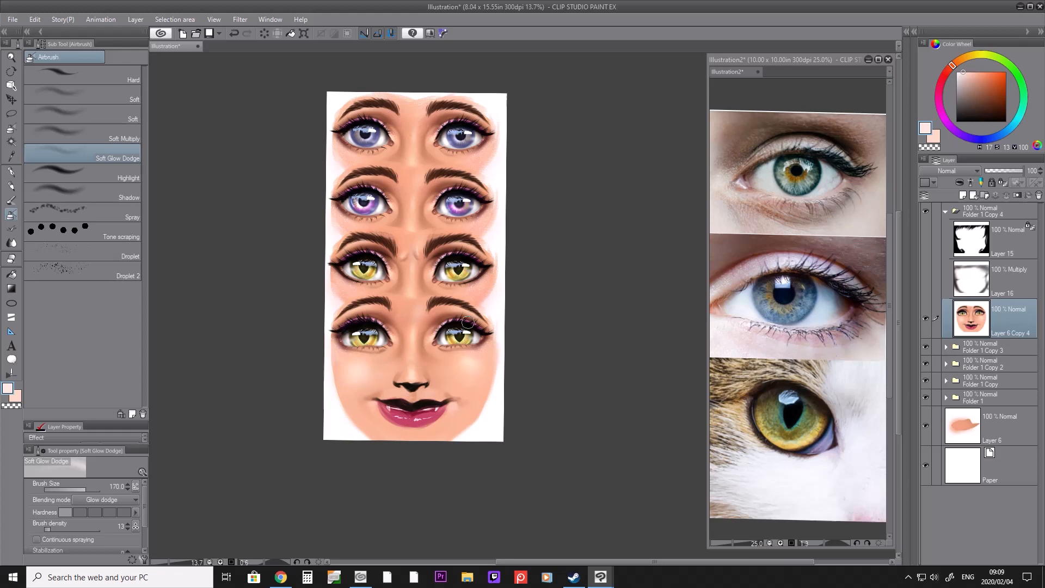
# Step: Collapse the fourth face's layer folder and change the canvas height to 15.07 in
pyautogui.press('v')
pyautogui.click(946, 211)
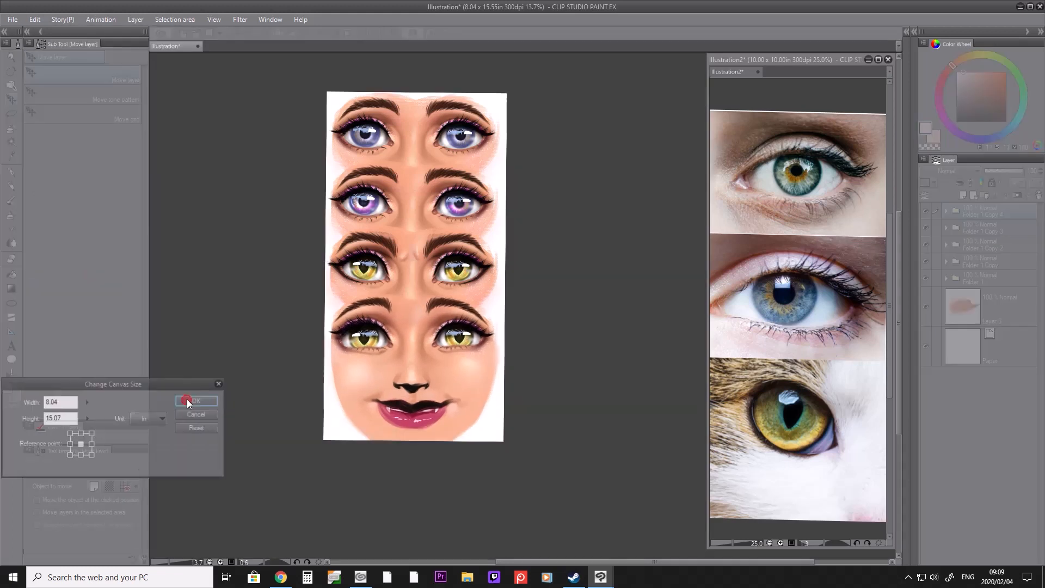